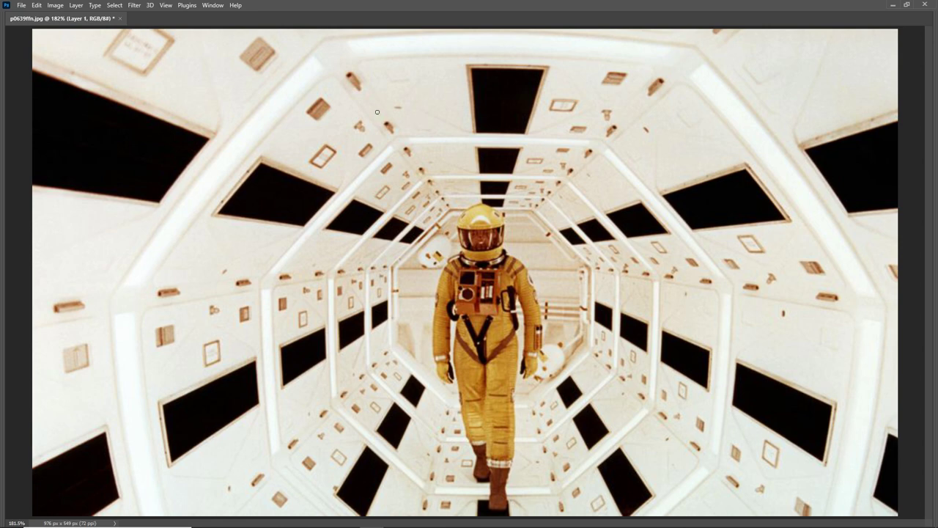
Mark the ceiling segment's edges and thirds with straight red lines and outline the two small rectangular wall fixtures beside it.
shift+click(404, 133)
shift+click(473, 133)
click(468, 105)
shift+click(394, 105)
click(479, 107)
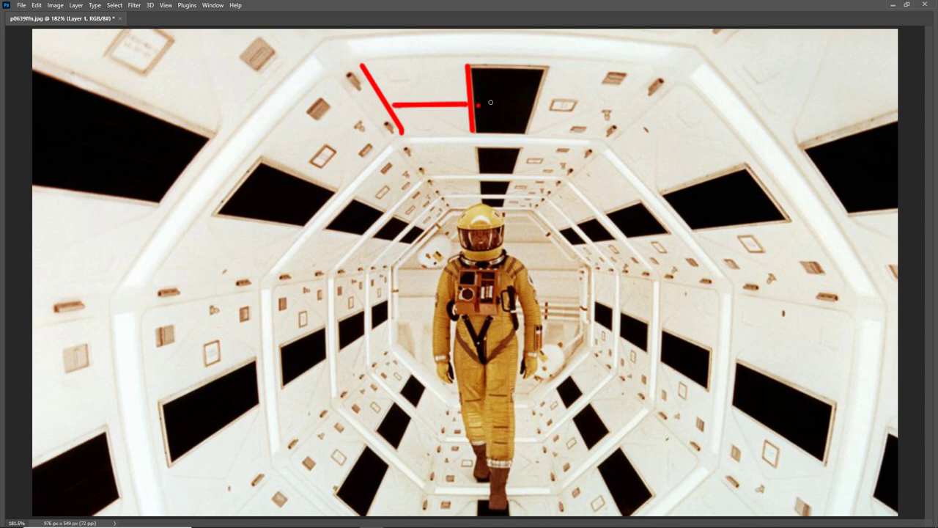
shift+click(529, 106)
click(542, 108)
shift+click(615, 110)
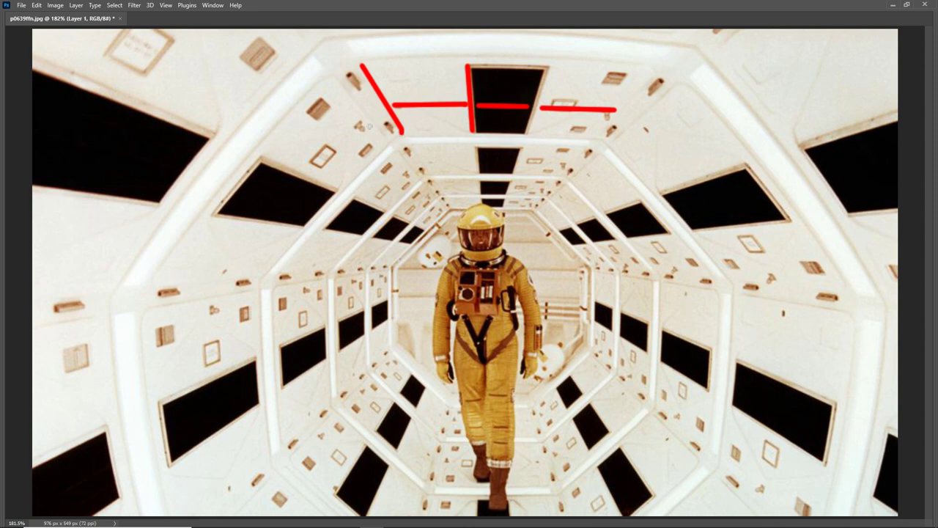
mouse_move(328, 144)
mouse_down()
mouse_move(320, 167)
mouse_move(338, 154)
mouse_move(324, 146)
mouse_move(326, 169)
mouse_up()
mouse_move(318, 123)
mouse_down()
mouse_move(307, 110)
mouse_move(323, 94)
mouse_move(334, 108)
mouse_move(316, 123)
mouse_up()
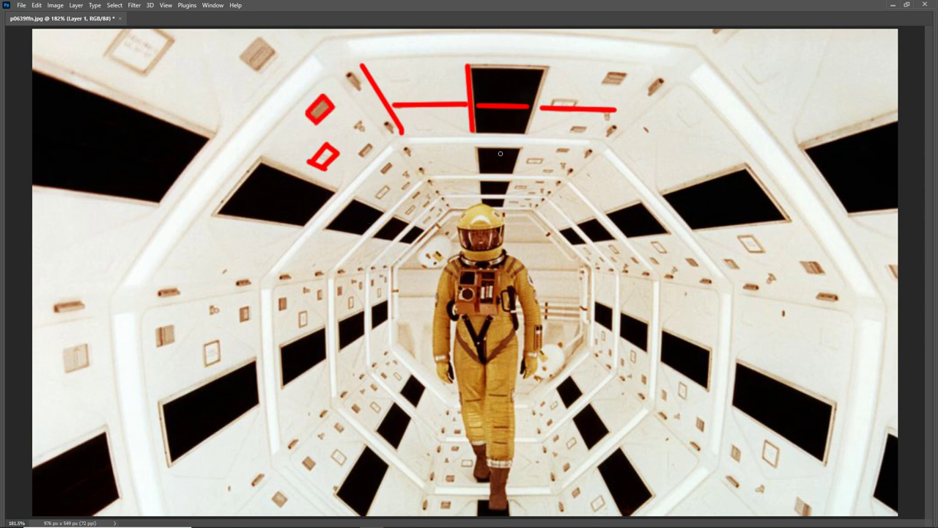
Trace three adjoining ribs of the octagonal frame with straight red lines and outline the wall section on the opposite side freehand.
click(723, 296)
shift+click(710, 456)
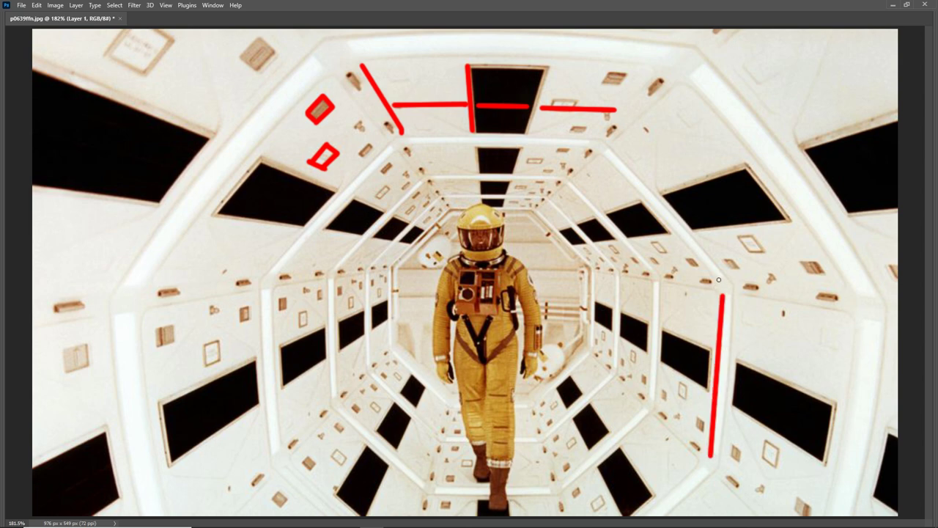
shift+click(603, 156)
click(589, 144)
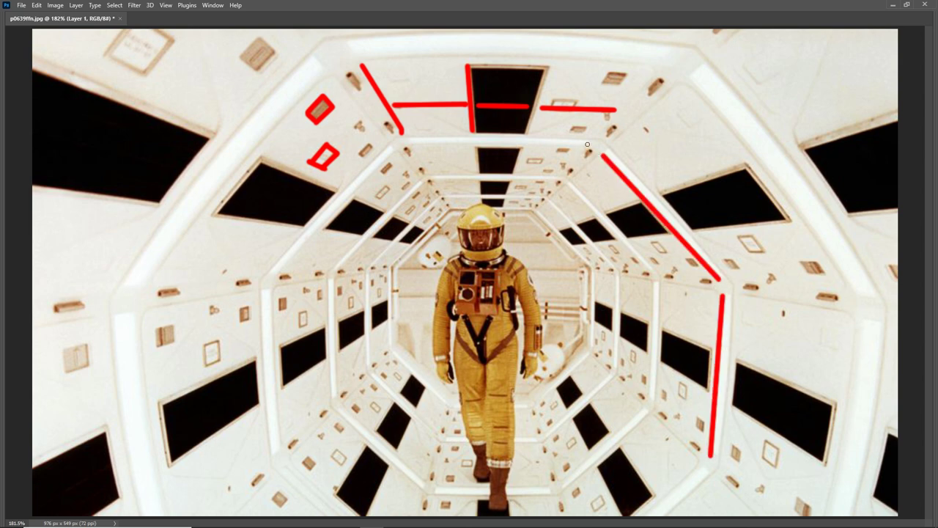
shift+click(401, 144)
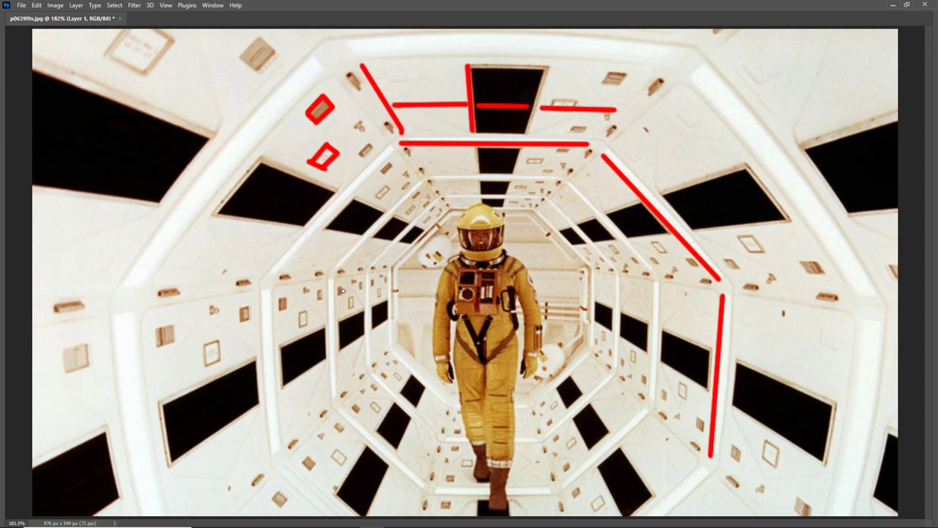
mouse_move(330, 278)
mouse_down()
mouse_move(331, 386)
mouse_move(273, 389)
mouse_up()
mouse_move(259, 336)
mouse_down()
mouse_move(322, 271)
mouse_move(339, 276)
mouse_up()
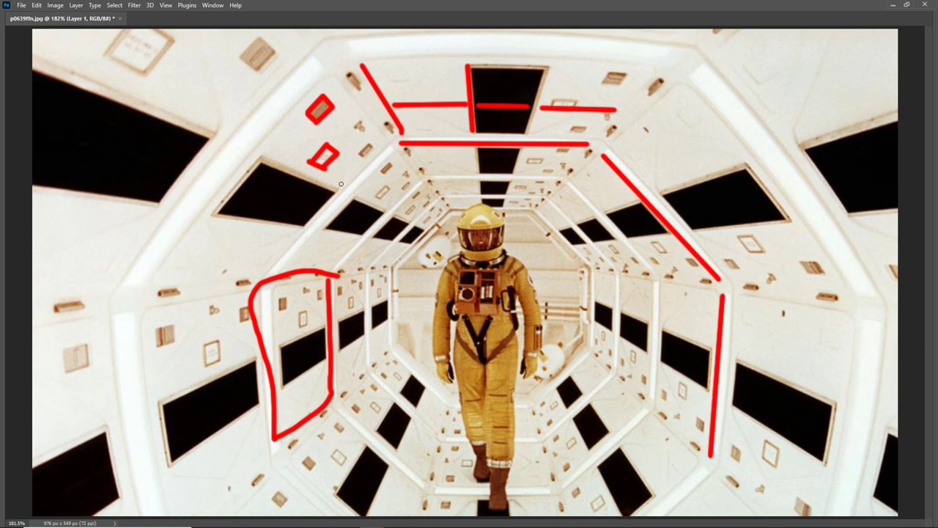
click(295, 313)
mouse_move(290, 360)
mouse_down()
mouse_move(336, 344)
mouse_move(297, 388)
mouse_move(307, 327)
mouse_move(308, 344)
mouse_up()
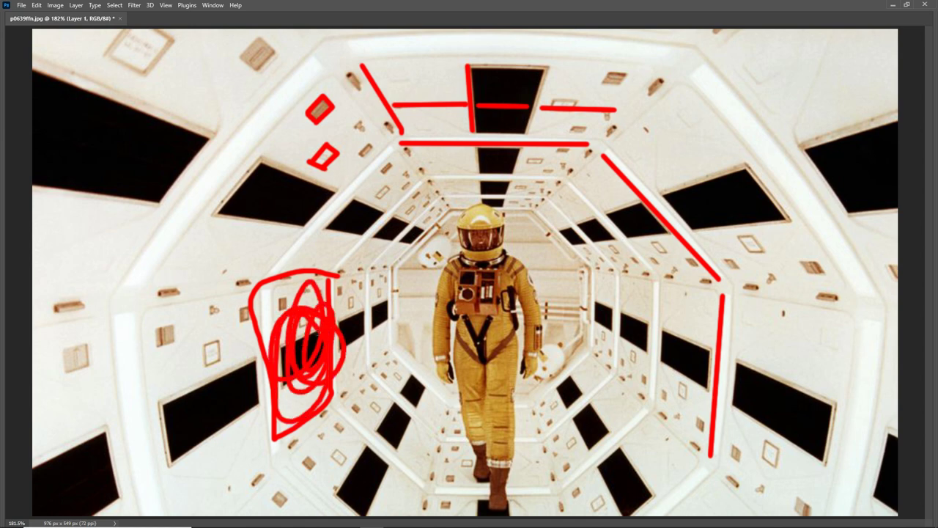
key(ctrl+z)
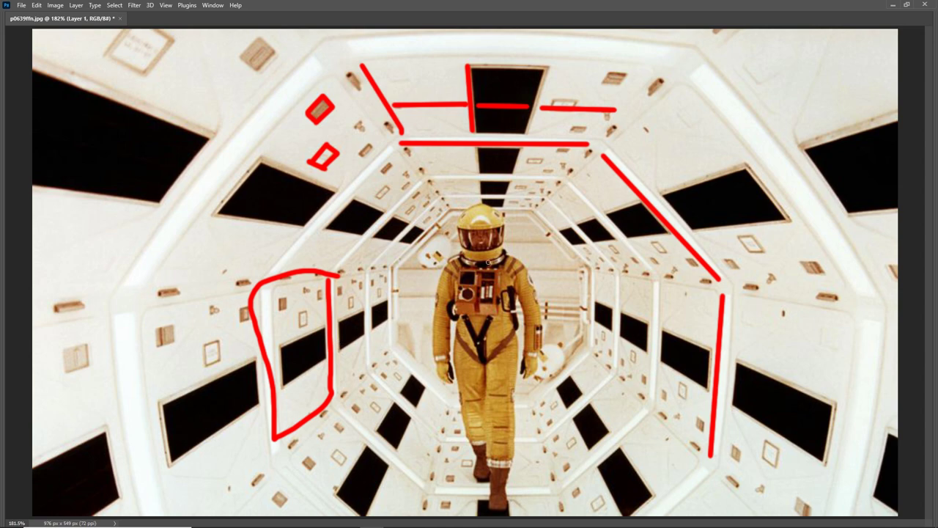
Switch to Blender, reset the 3D cursor and add a plane mesh at the world origin.
key(alt+Tab)
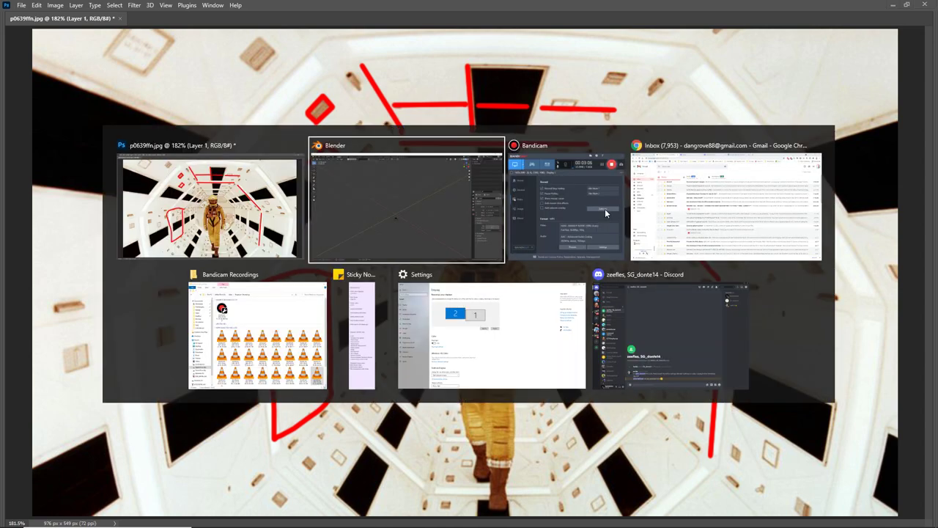
key(shift+c)
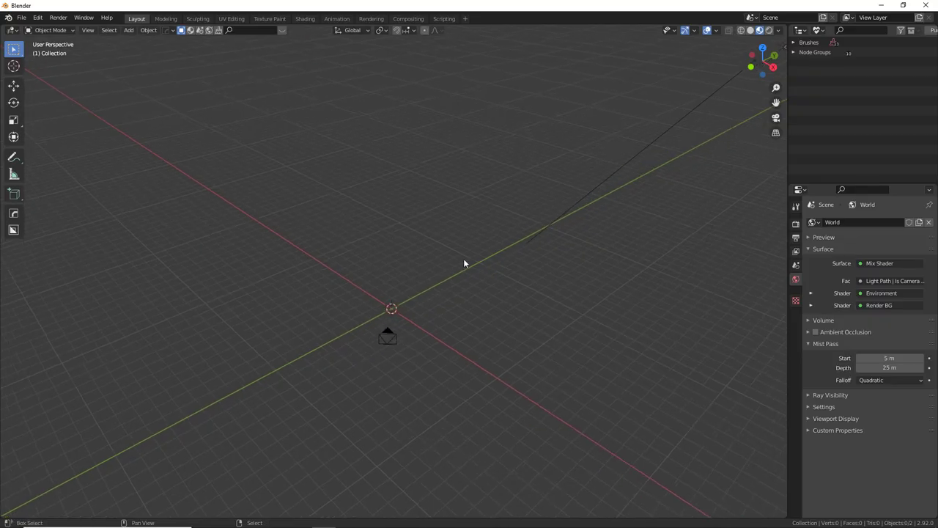
shift+middle_drag(438, 272, 522, 241)
key(shift+a)
mouse_move(532, 123)
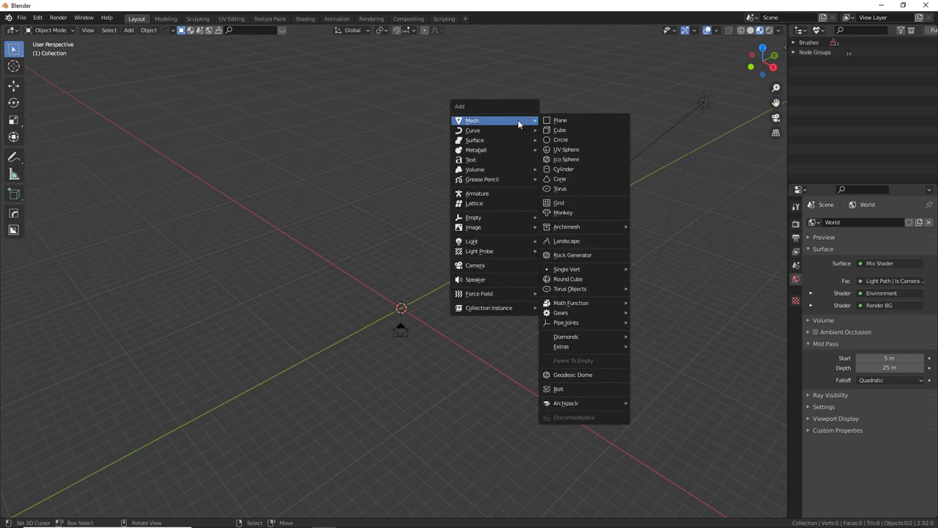
click(562, 120)
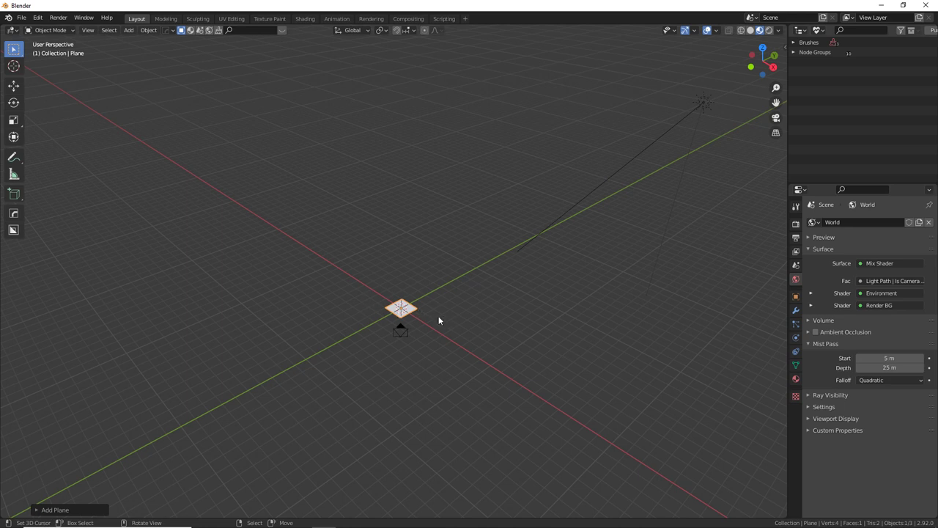
Scale the plane uniformly by 4 and apply its scale.
text(s4)
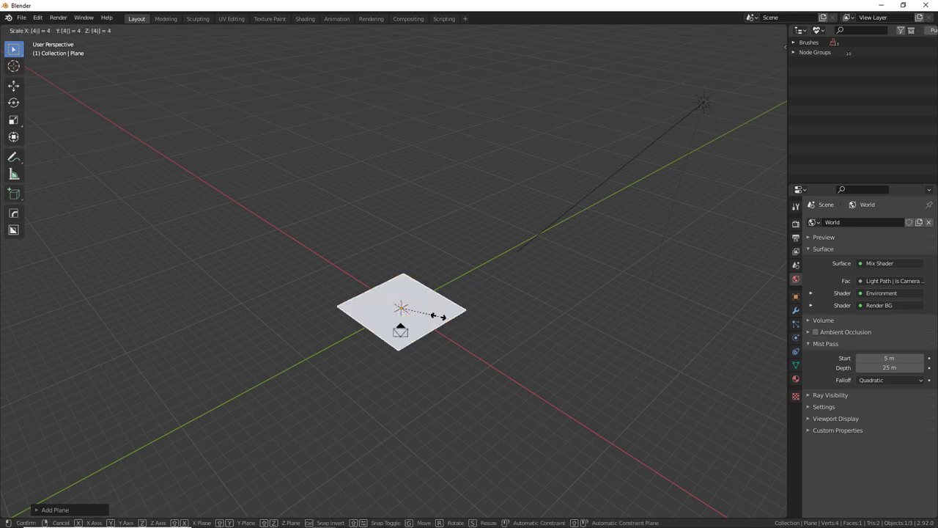
key(Return)
key(ctrl)
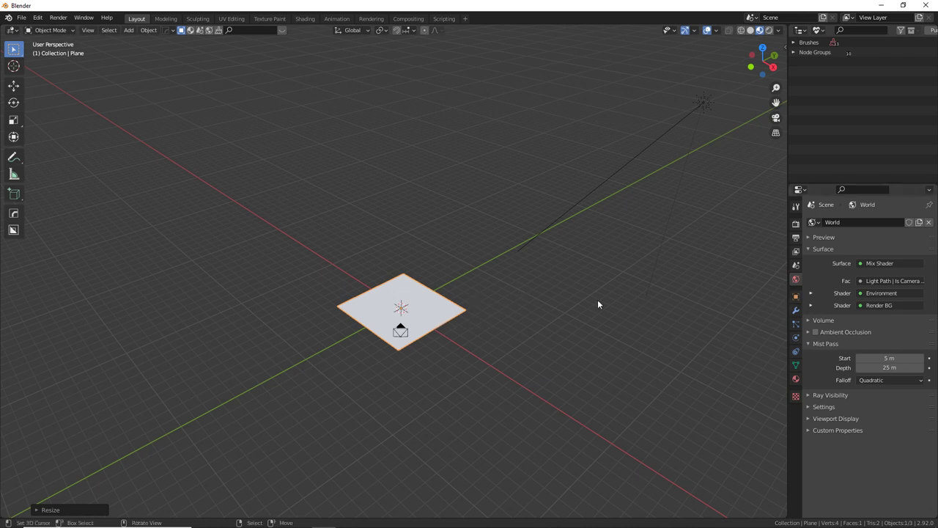
click(796, 296)
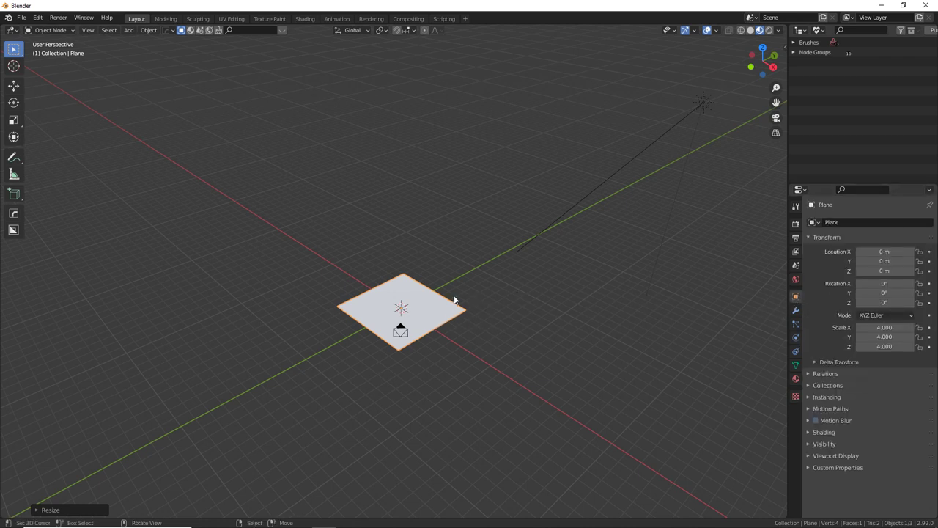
key(ctrl+a)
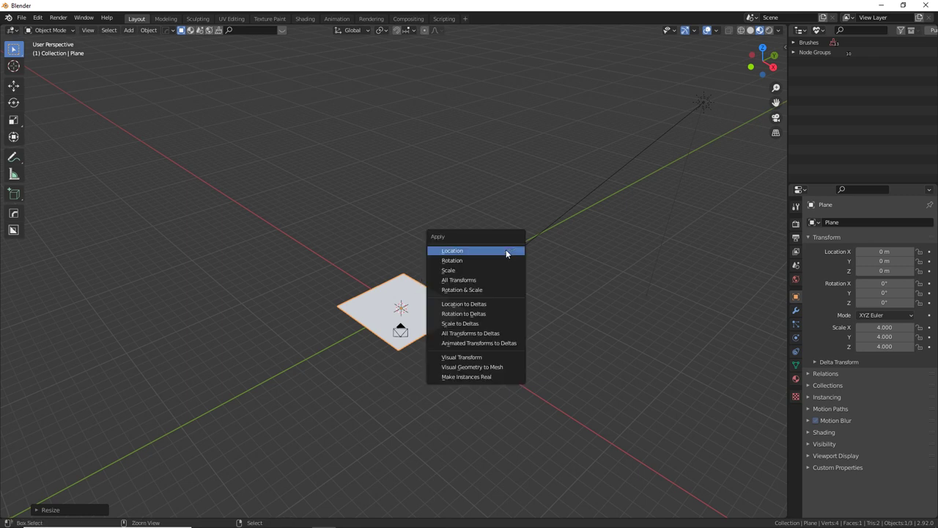
click(451, 270)
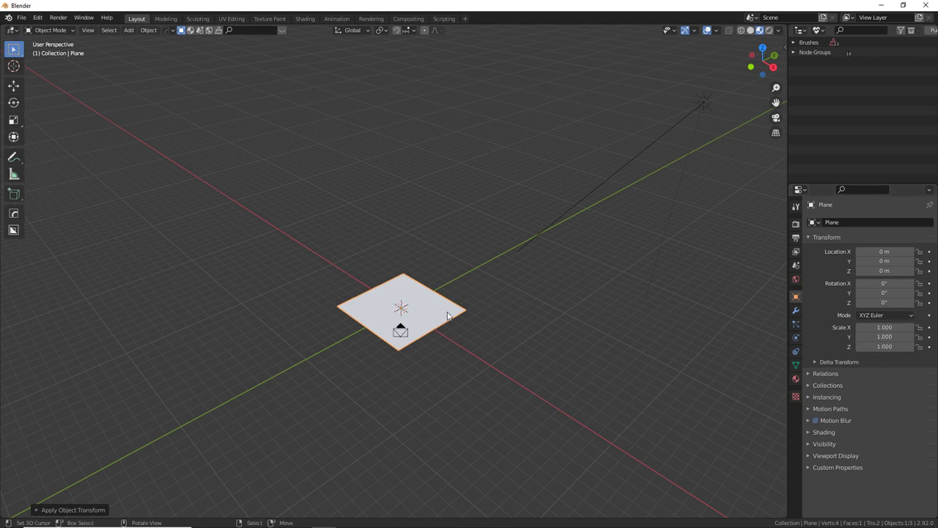
Show the scene in wireframe from the front view and add a cylinder mesh with 8 vertices.
scroll(436, 317, up, 2)
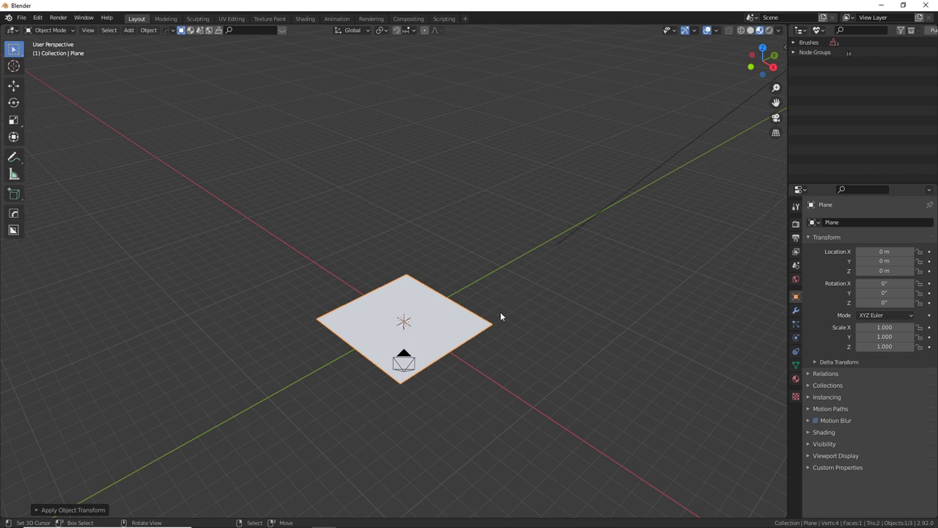
key(KP_1)
shift+middle_drag(523, 255, 550, 210)
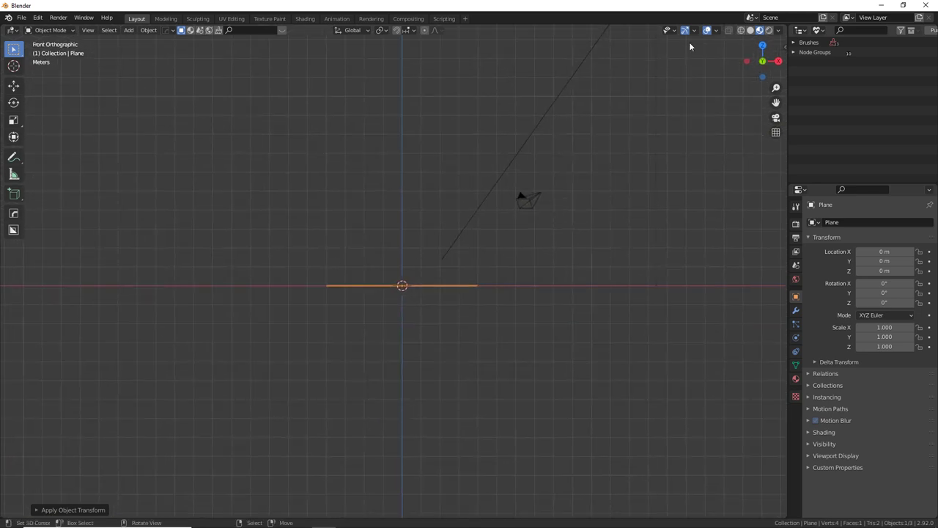
click(740, 32)
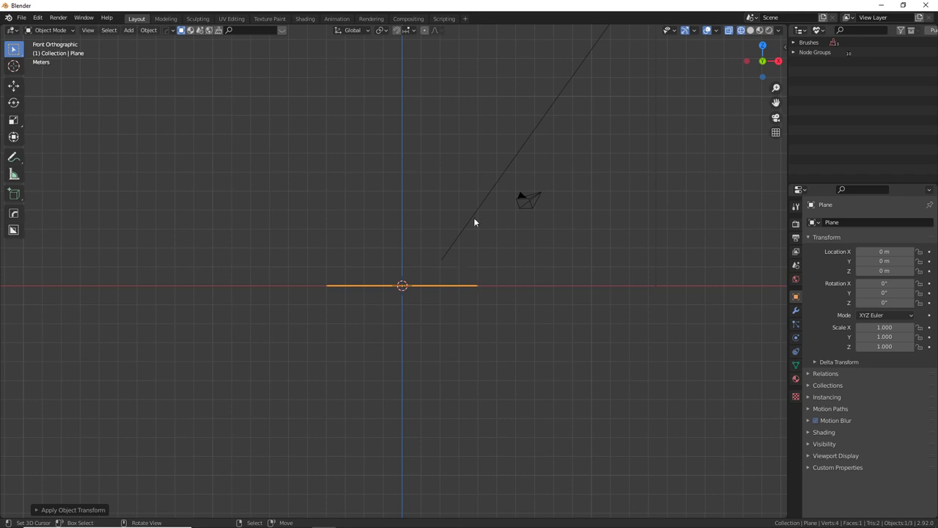
key(shift+a)
mouse_move(474, 218)
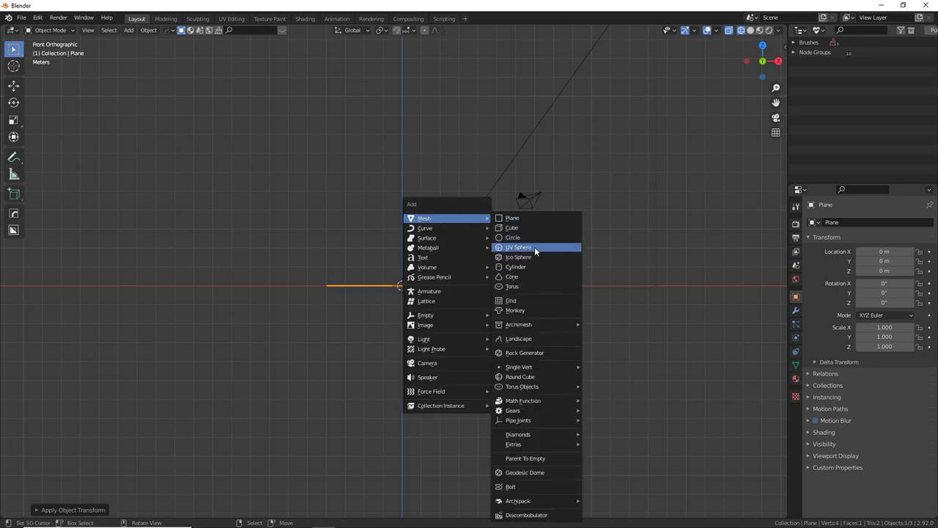
click(528, 267)
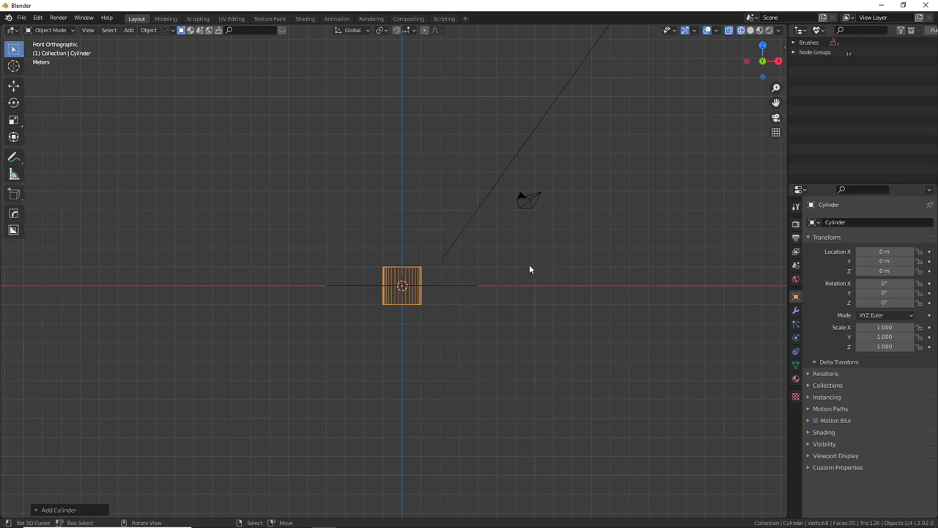
click(39, 512)
click(136, 390)
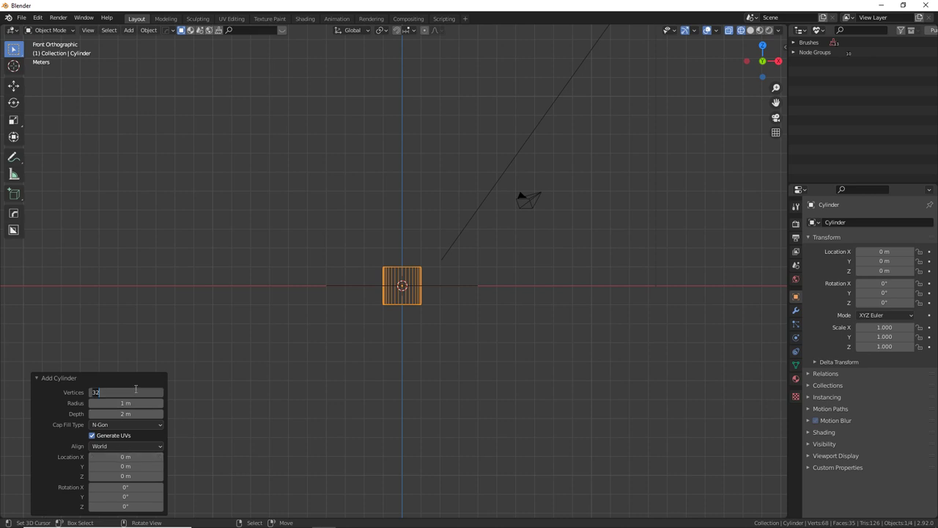
text(8)
key(Return)
Rotate the octagonal cylinder by 22.5° in top view so its flat sides align with the axes.
middle_drag(418, 308, 381, 274)
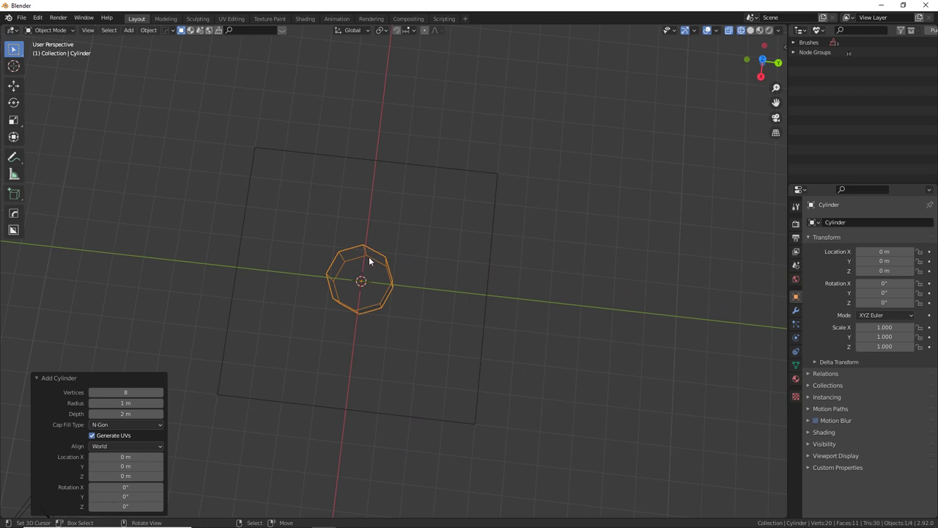
key(KP_7)
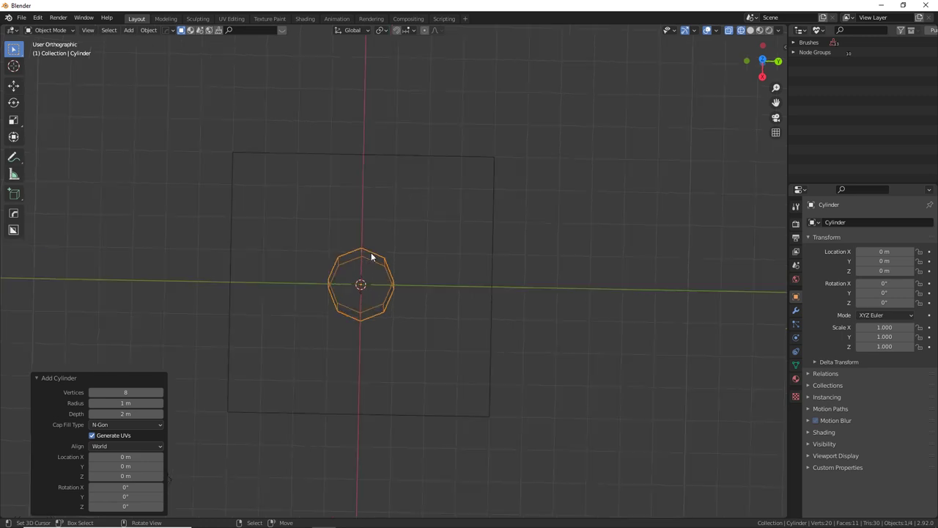
text(r)
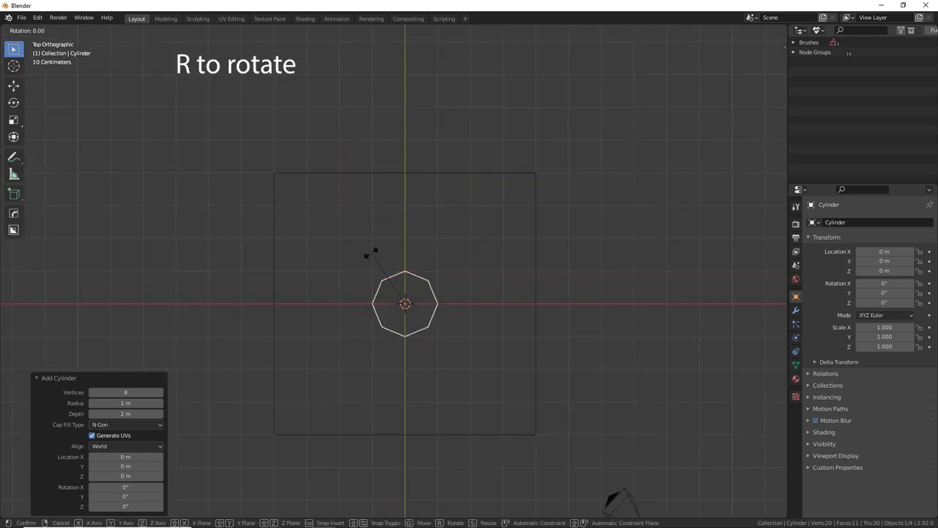
text(22.5)
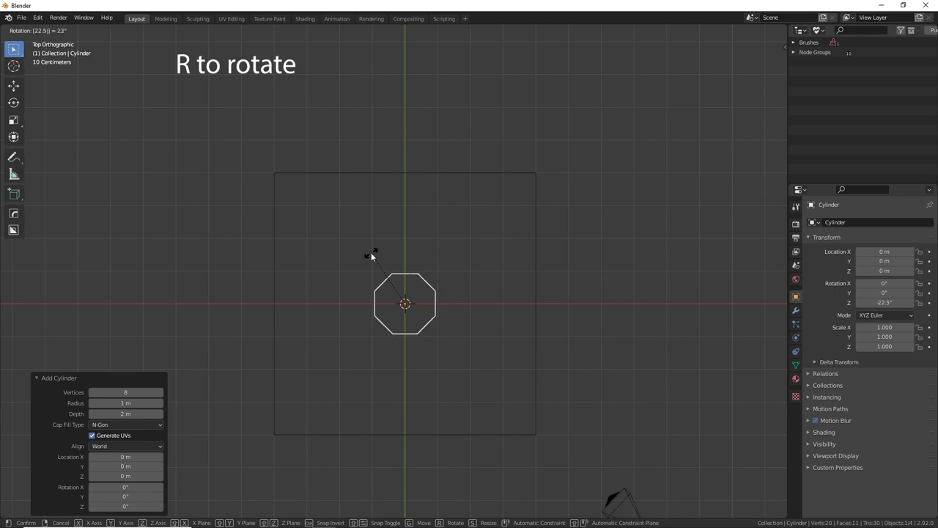
key(Return)
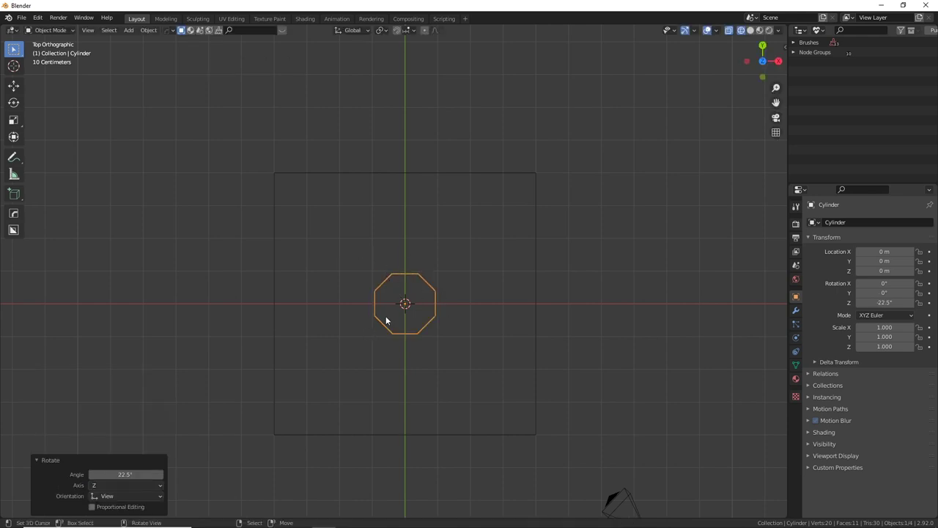
Scale the octagonal cylinder uniformly by 10.
scroll(386, 320, up, 2)
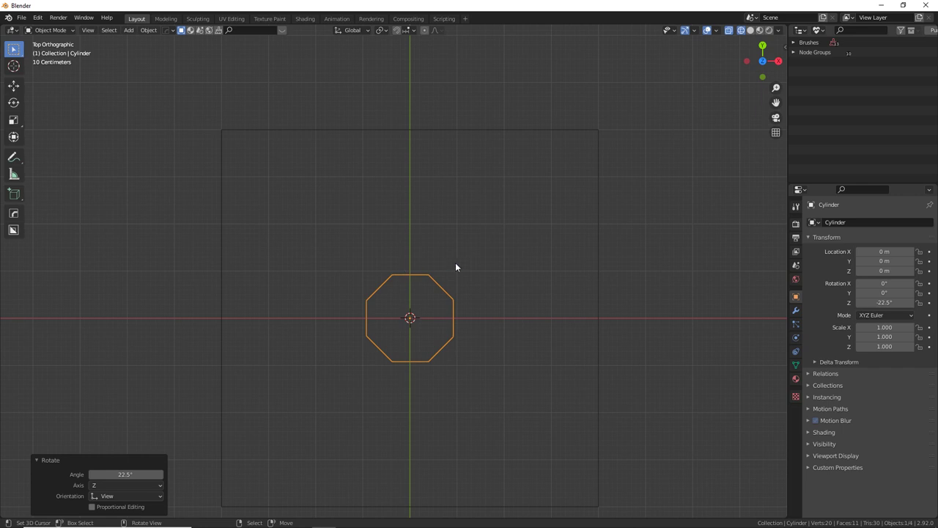
scroll(455, 267, down, 5)
text(s8)
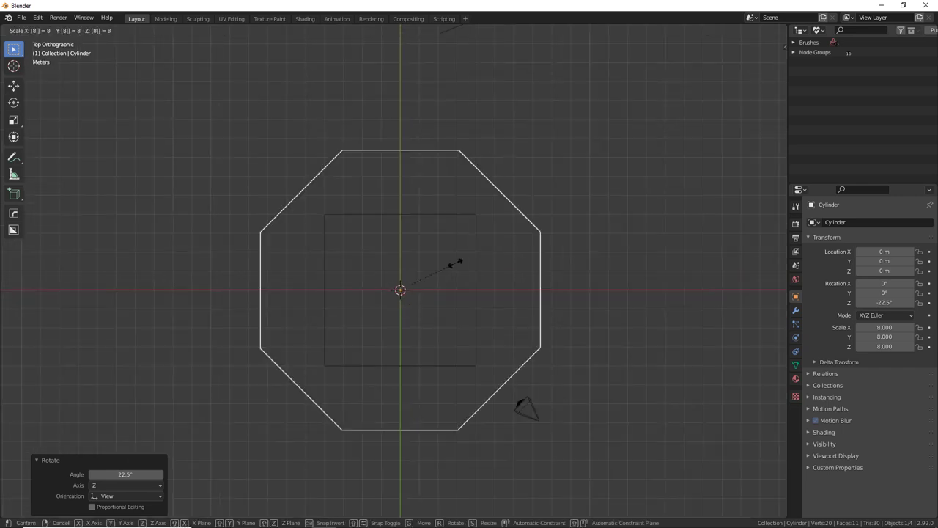
key(BackSpace)
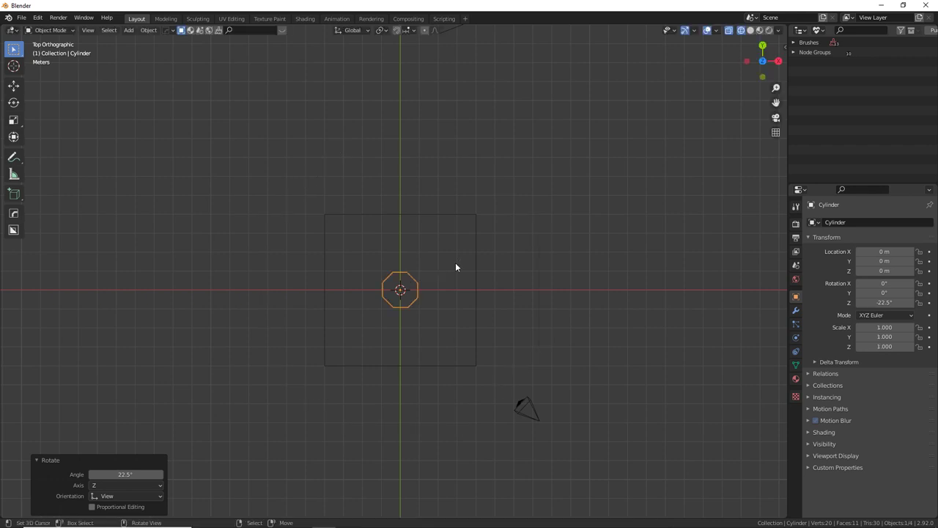
text(10)
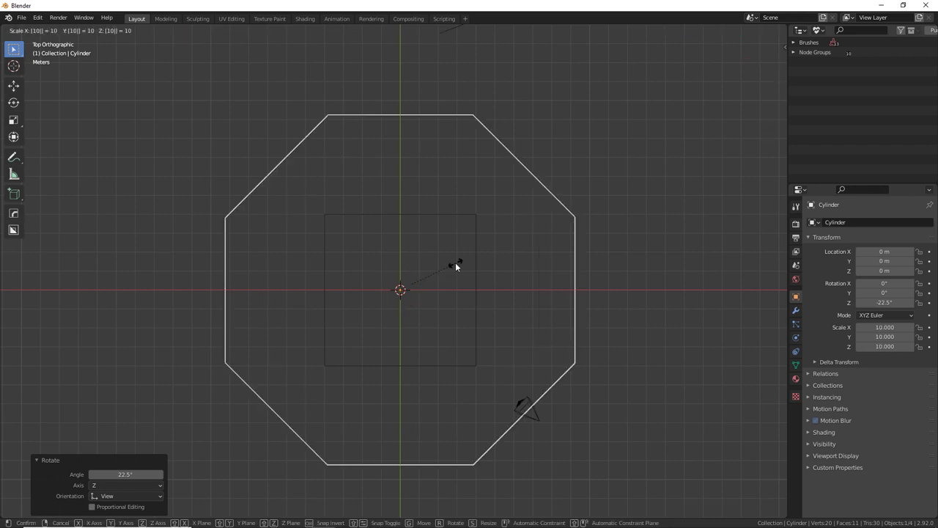
key(Return)
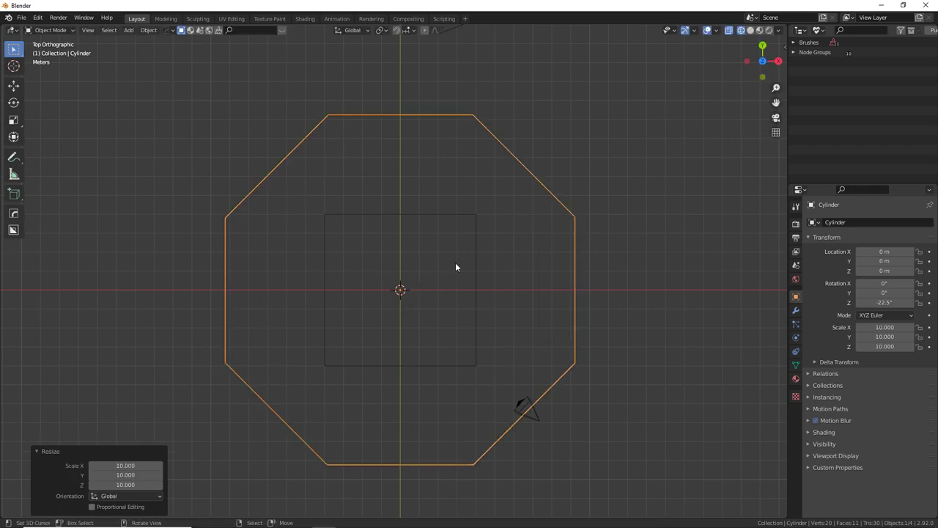
Rotate the octagonal cylinder 90° about the global Y axis so it lies on its side.
click(473, 264)
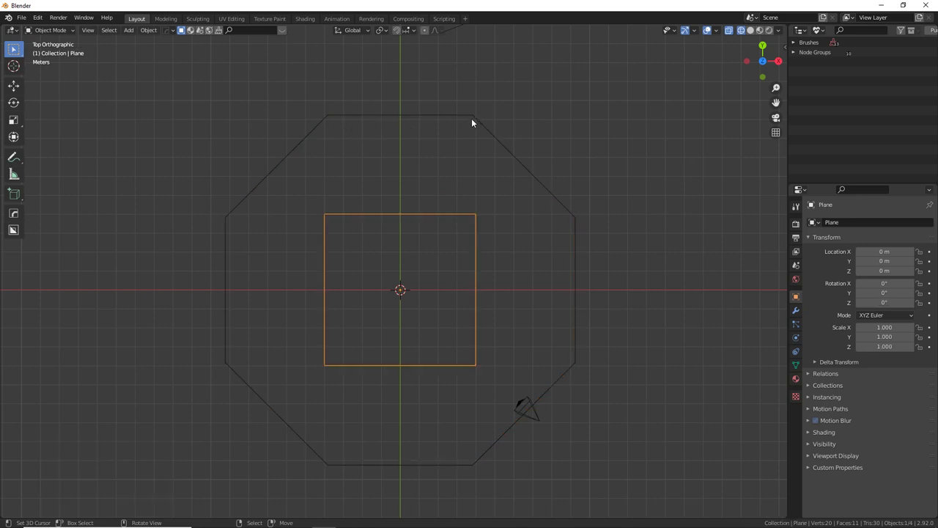
middle_drag(471, 118, 495, 210)
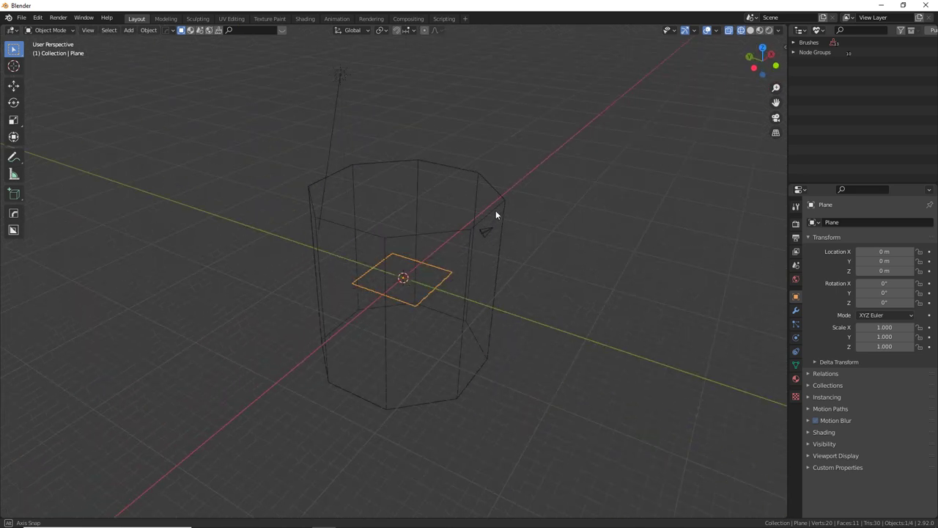
click(497, 198)
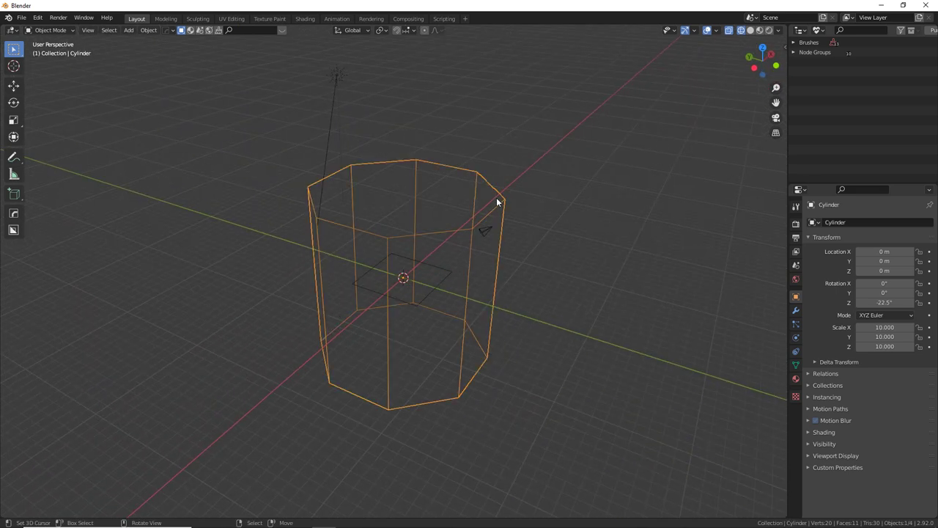
text(rx9)
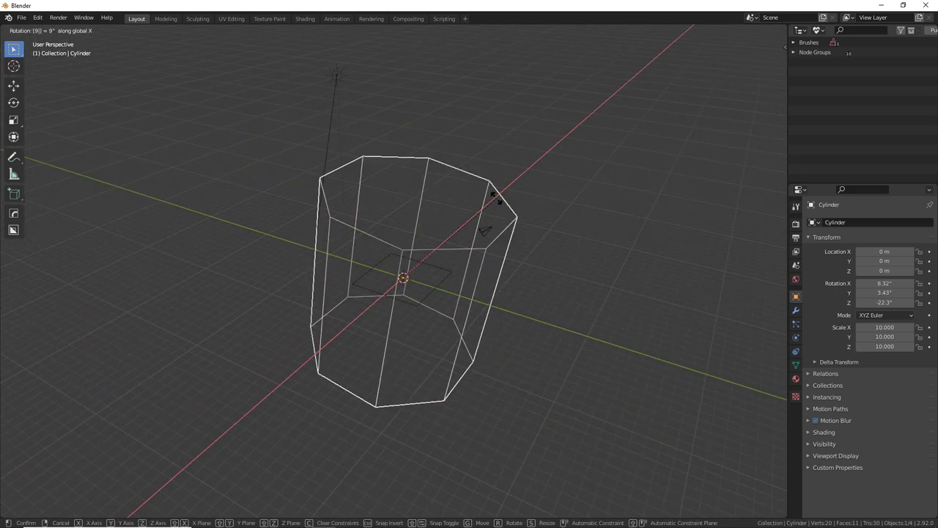
text(y0)
key(Return)
middle_drag(496, 193, 476, 273)
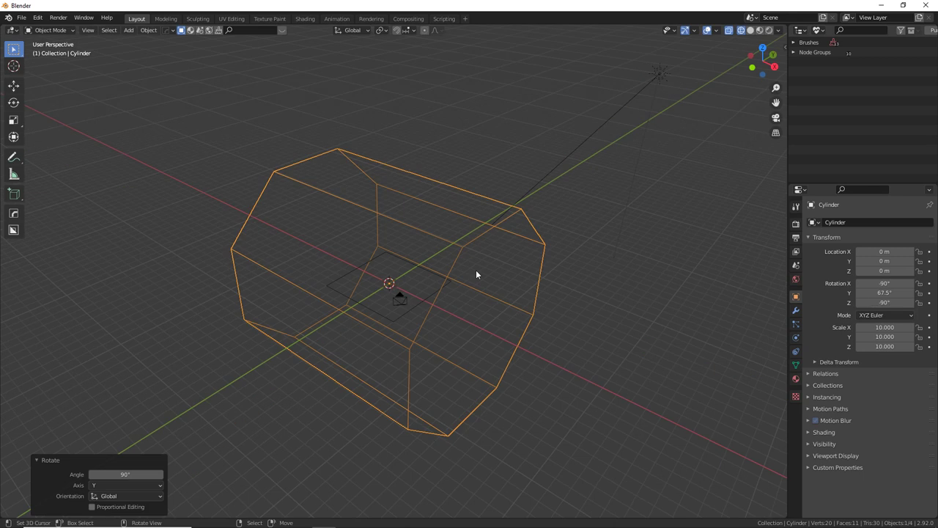
Rotate the octagonal cylinder 90° about the global Z axis so its octagonal opening faces the front view.
key(KP_1)
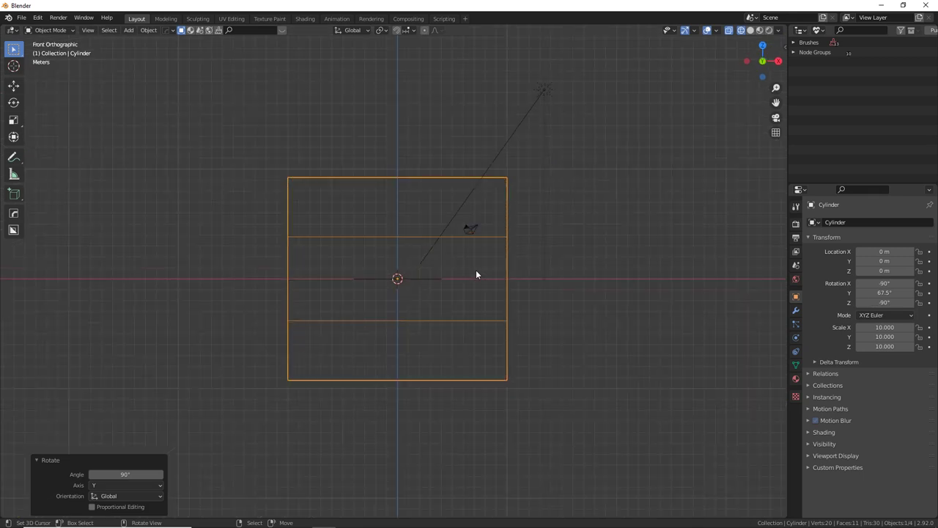
middle_drag(418, 212, 452, 235)
key(KP_1)
middle_drag(350, 199, 427, 242)
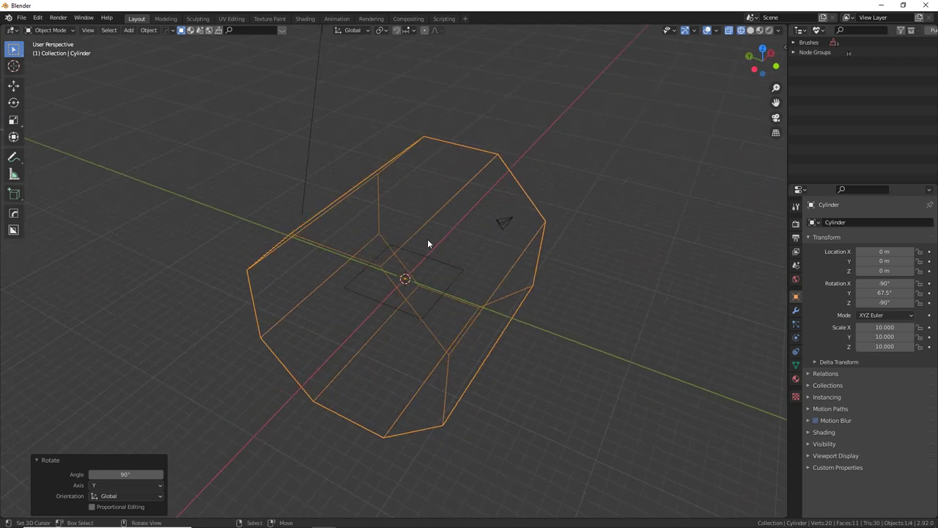
text(rz90)
key(Return)
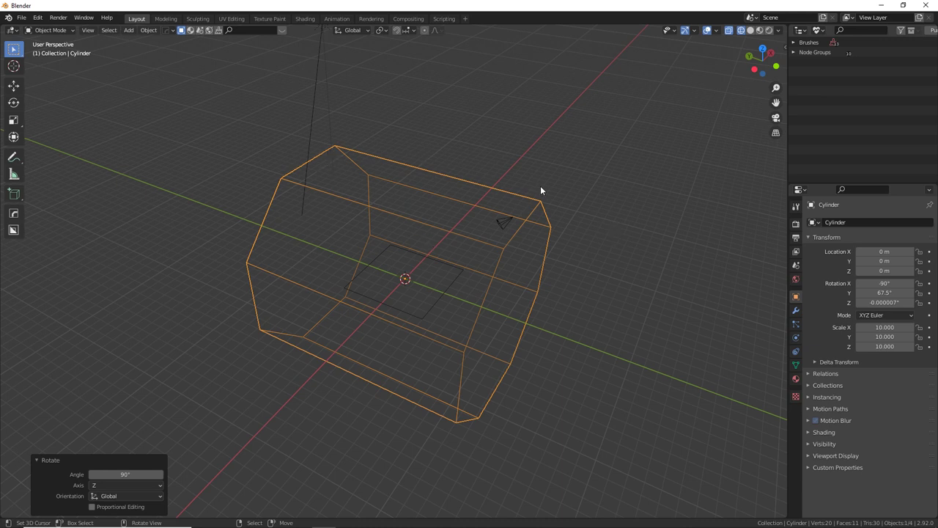
key(KP_1)
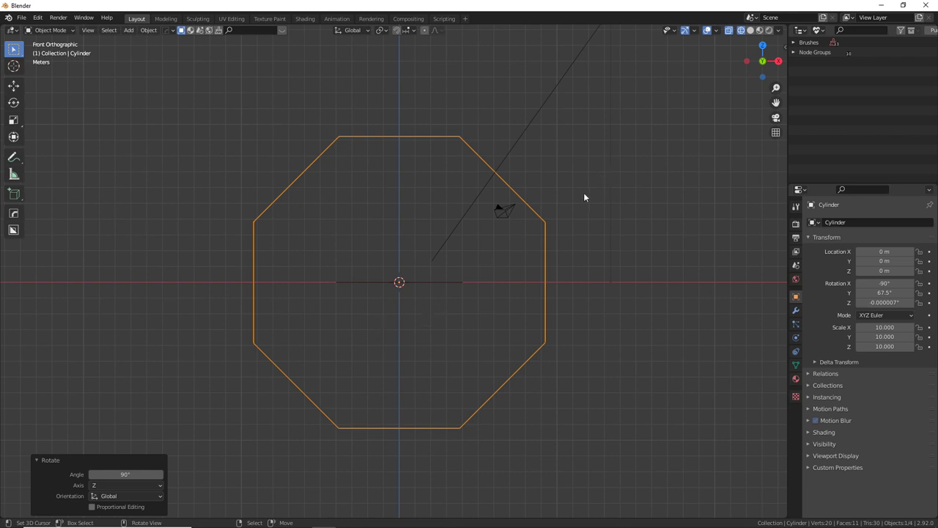
key(KP_5)
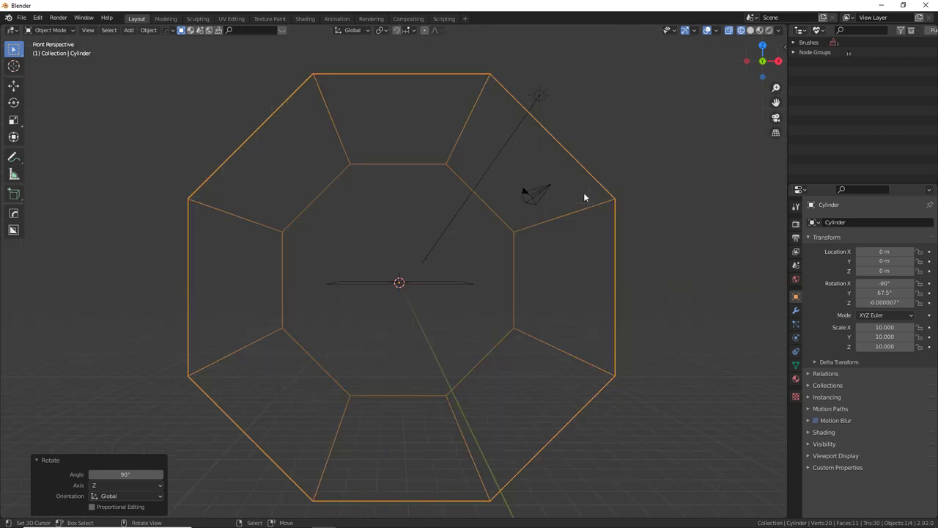
key(KP_5)
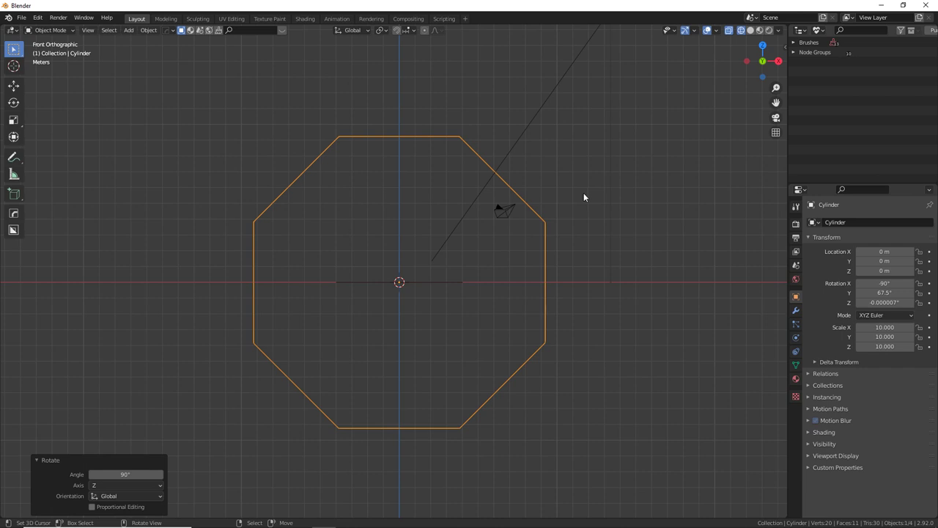
Move the plane up along Z by about 9.16 m to the octagon's top side.
click(425, 288)
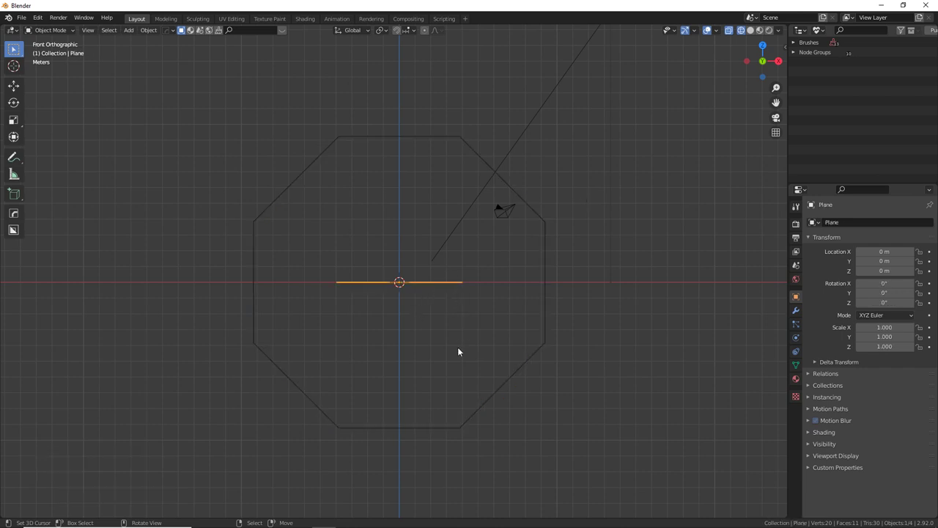
key(g)
key(z)
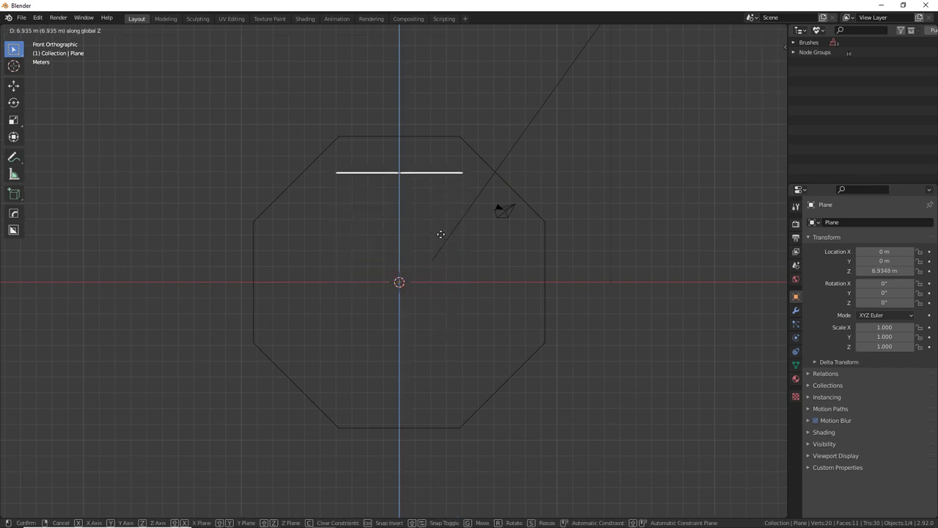
click(454, 209)
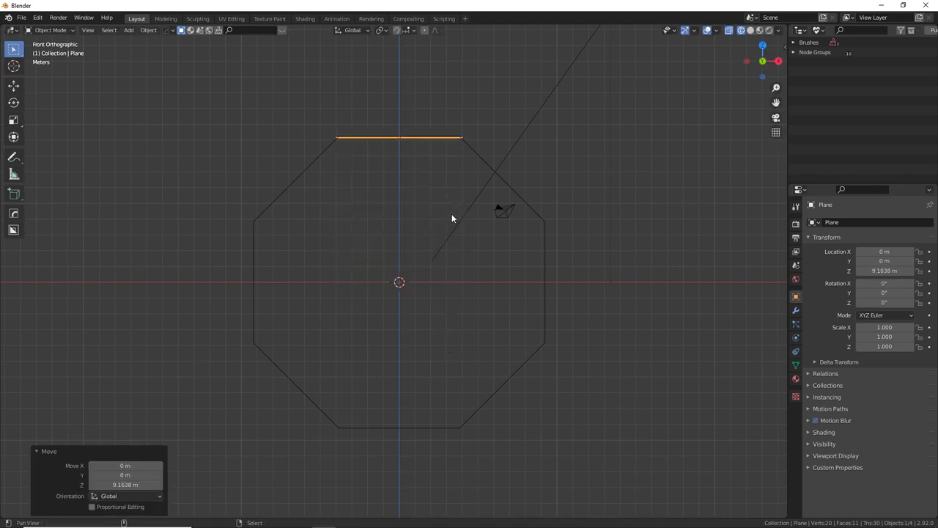
Scale the plane uniformly to about 0.953 and raise it about 0.048 m along Z to match the octagon's top edge.
scroll(420, 338, up, 7)
shift+middle_drag(349, 310, 414, 302)
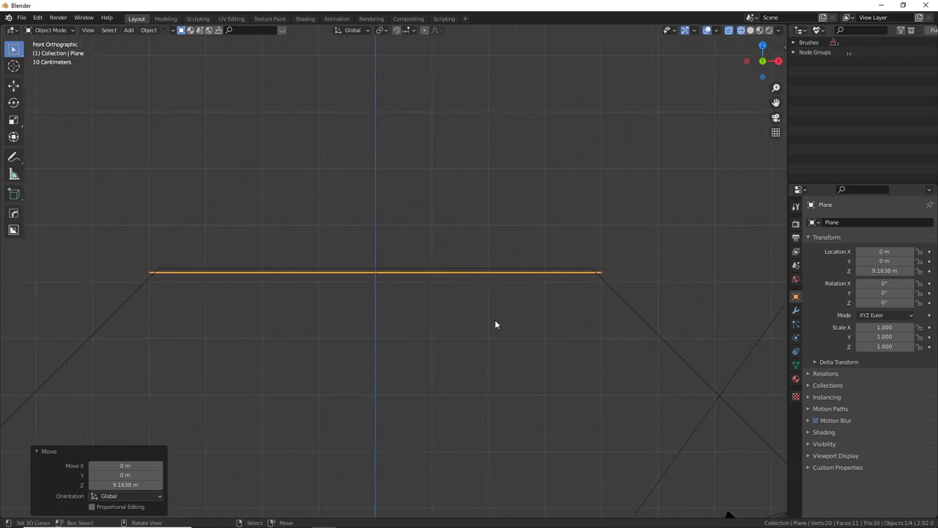
scroll(506, 333, up, 2)
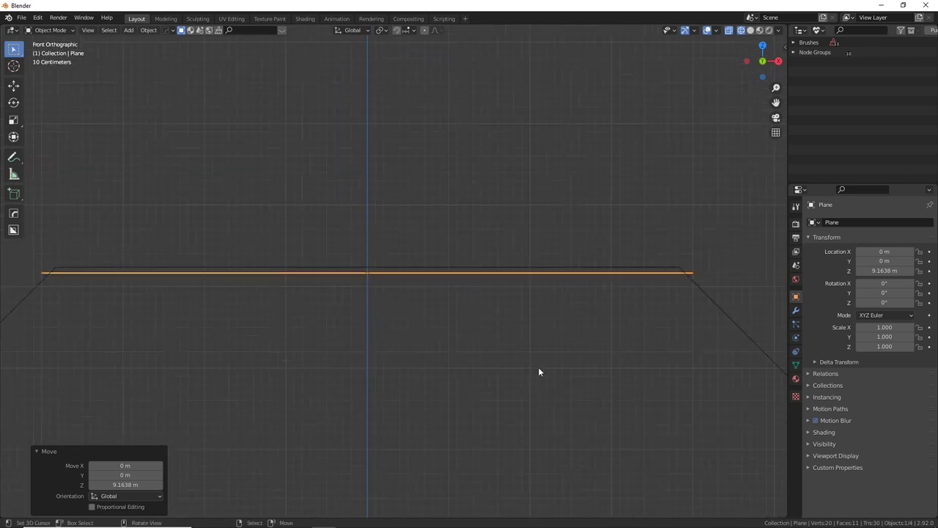
key(s)
click(711, 383)
key(g)
key(z)
click(627, 395)
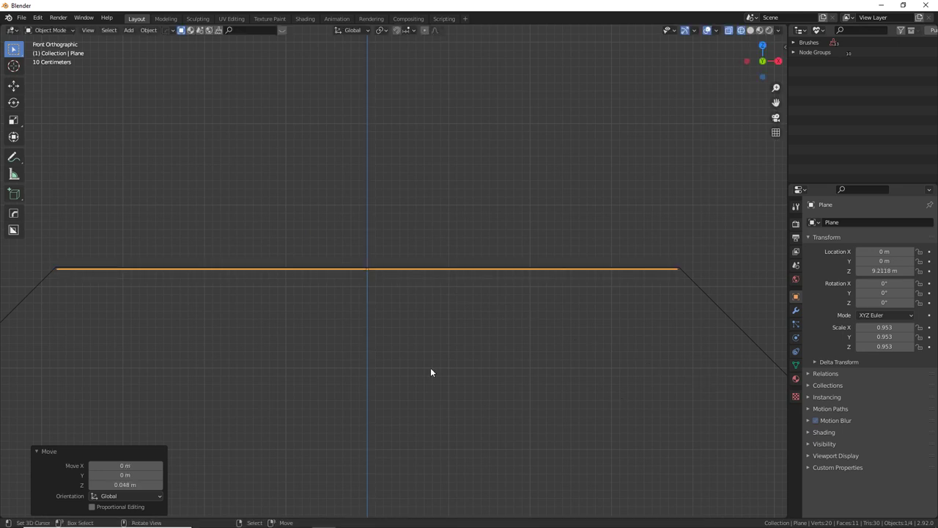
Refine the plane's fit at the octagon's corner by scaling it to about 0.957 and raising it about 0.024 m along Z.
shift+middle_drag(431, 373, 530, 345)
scroll(293, 279, up, 3)
shift+middle_drag(166, 293, 354, 331)
scroll(355, 332, up, 9)
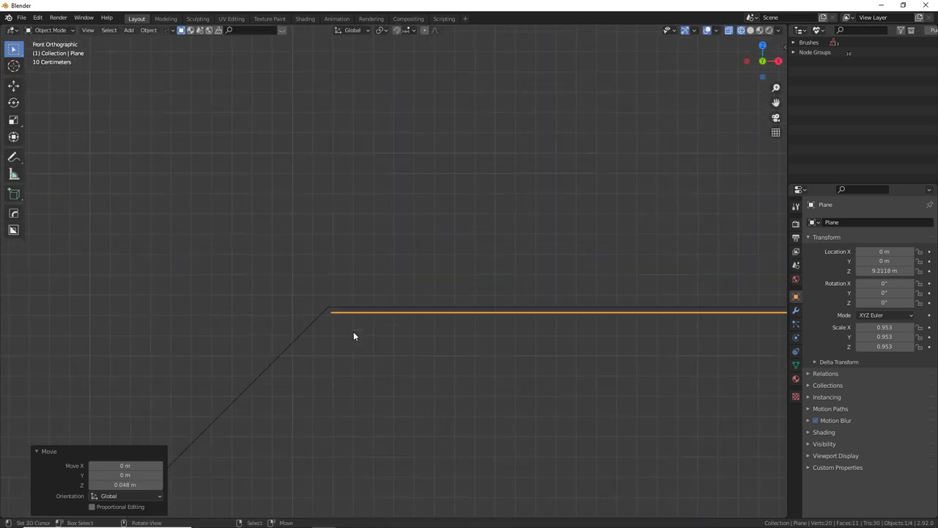
shift+middle_drag(275, 401, 324, 291)
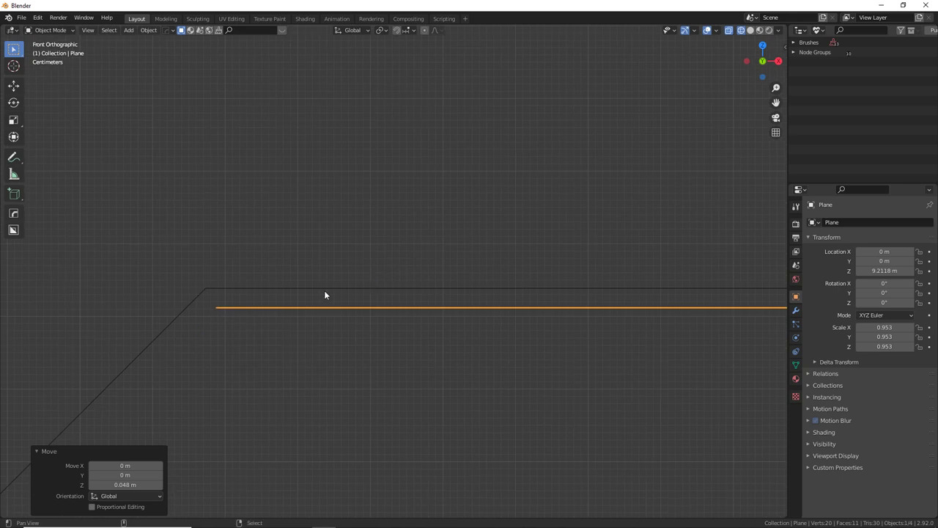
key(s)
click(393, 247)
key(g)
key(z)
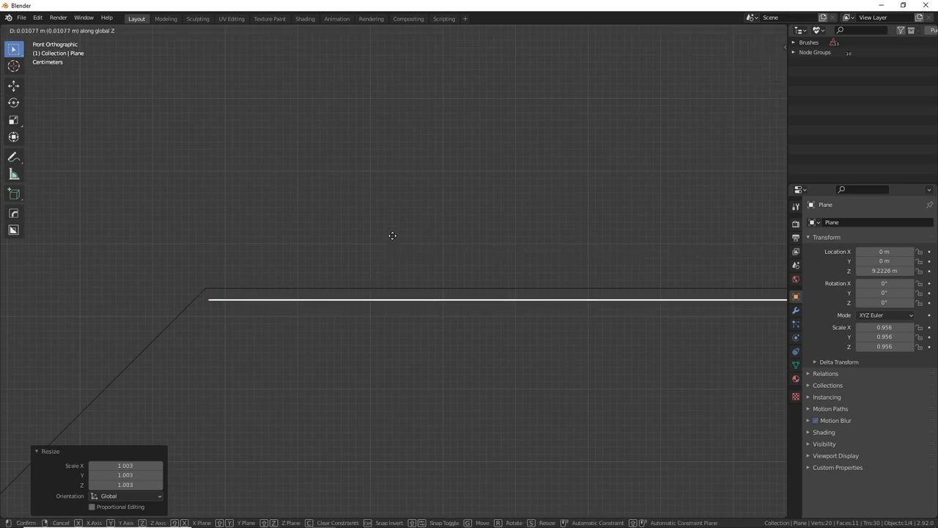
click(393, 233)
key(s)
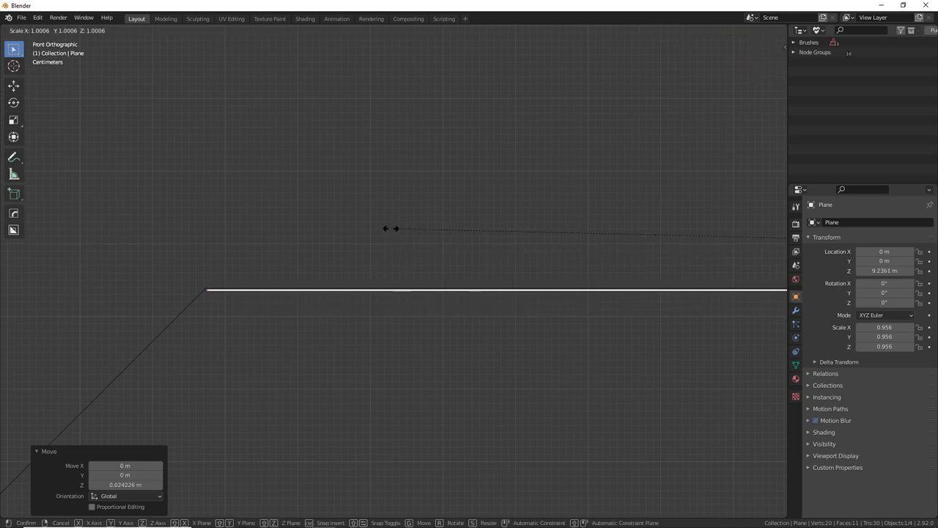
click(389, 227)
Nudge the plane up about 0.0023 m along Z so it lies on the octagon's top edge.
shift+middle_drag(222, 316, 368, 301)
scroll(368, 297, up, 4)
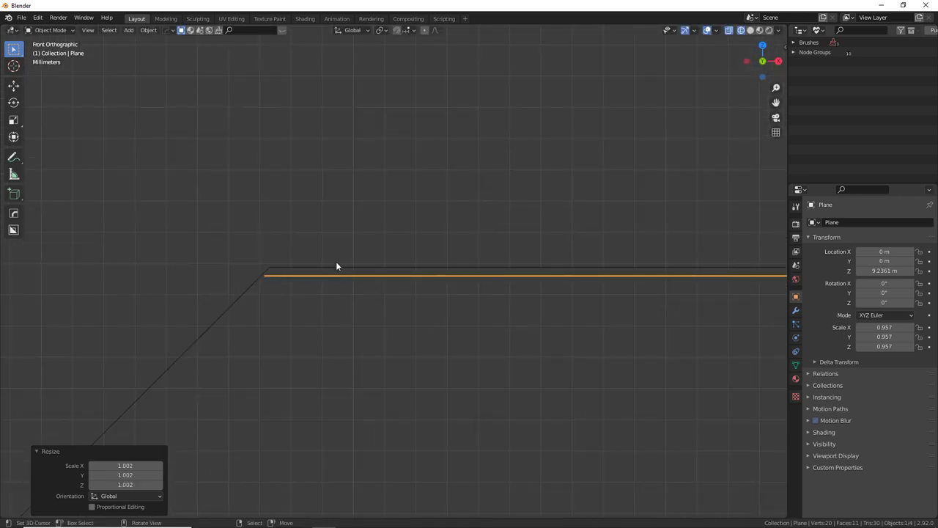
key(g)
key(z)
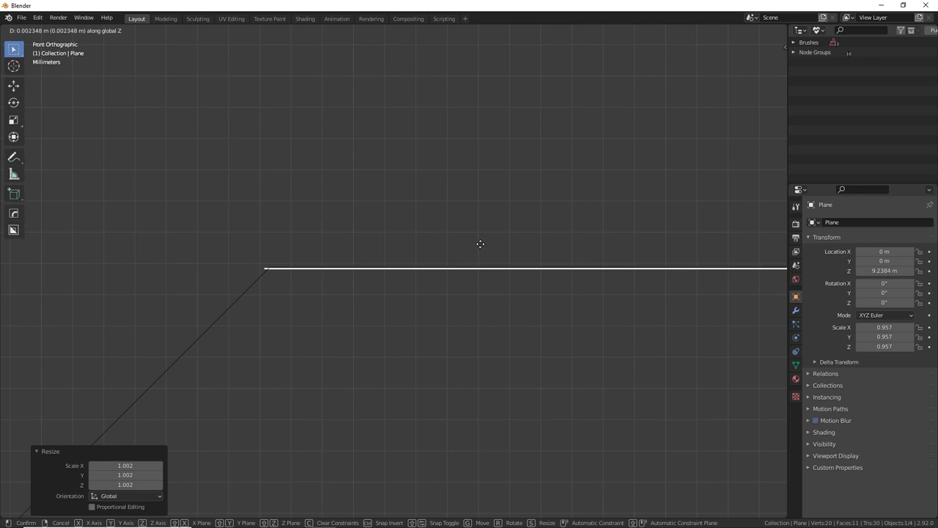
click(481, 244)
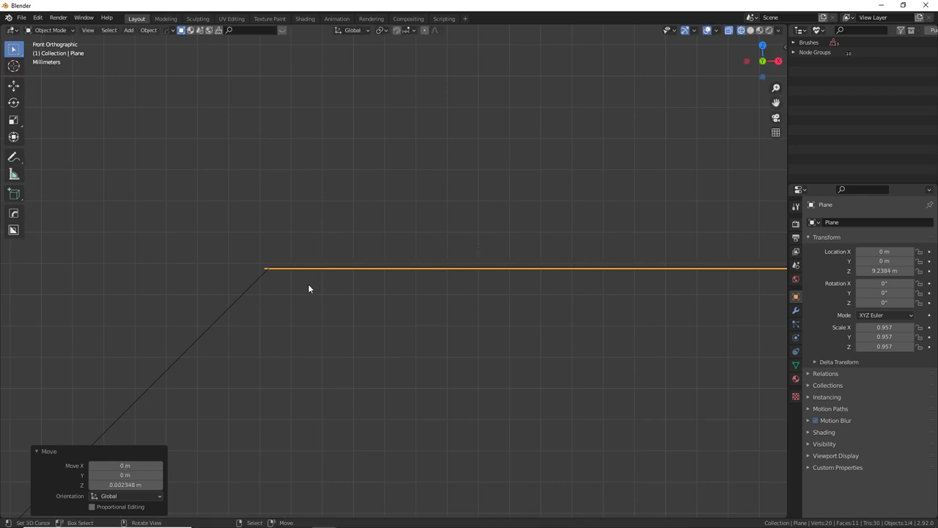
Apply the fitted plane's scale and recentre the view on the whole scene.
middle_drag(308, 288, 342, 226)
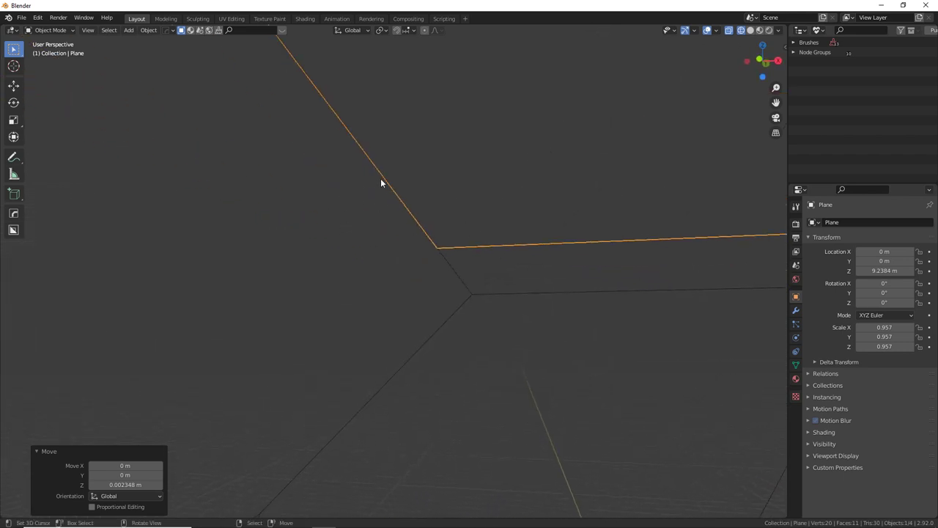
middle_drag(380, 180, 429, 243)
middle_drag(477, 295, 396, 221)
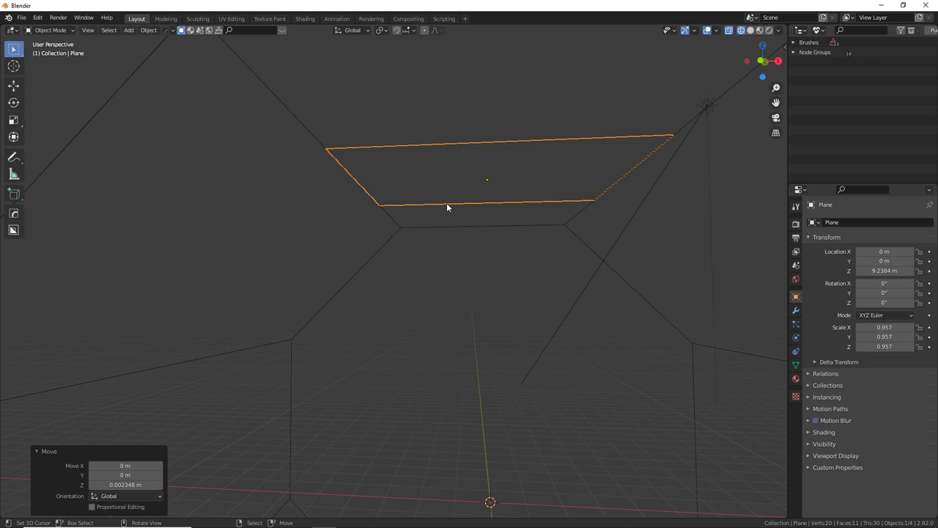
key(ctrl+a)
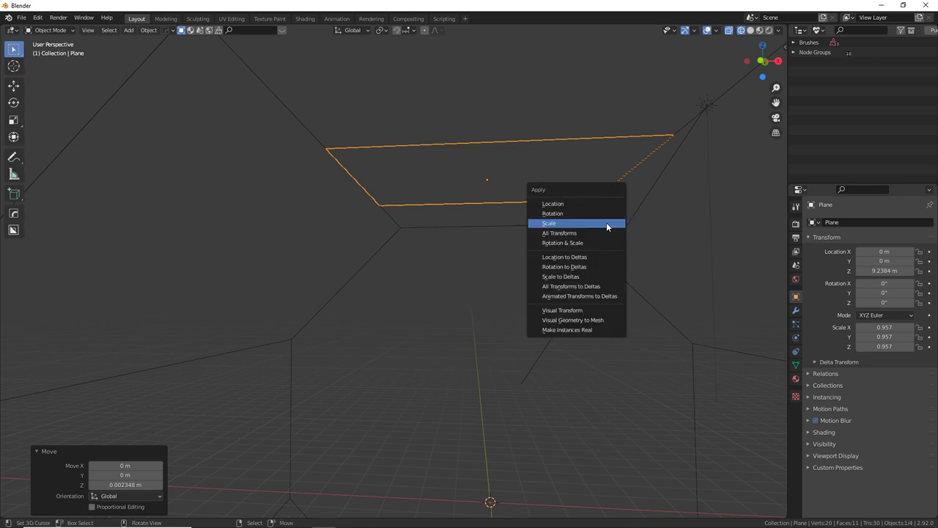
click(607, 225)
scroll(529, 219, down, 5)
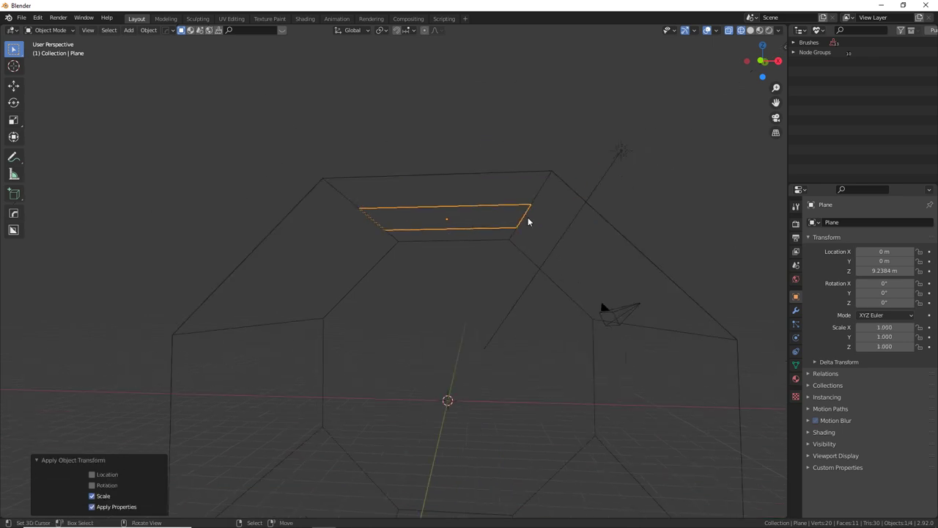
click(649, 241)
key(shift+c)
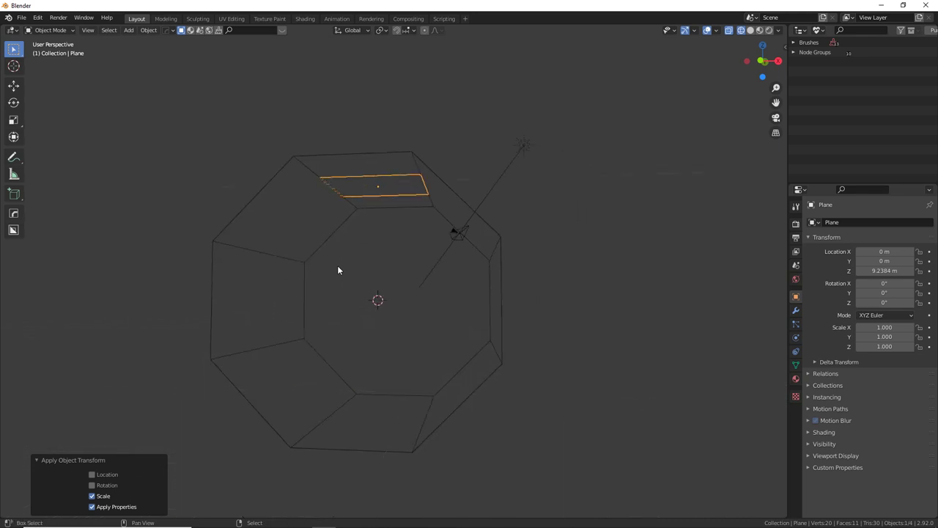
middle_drag(338, 271, 440, 226)
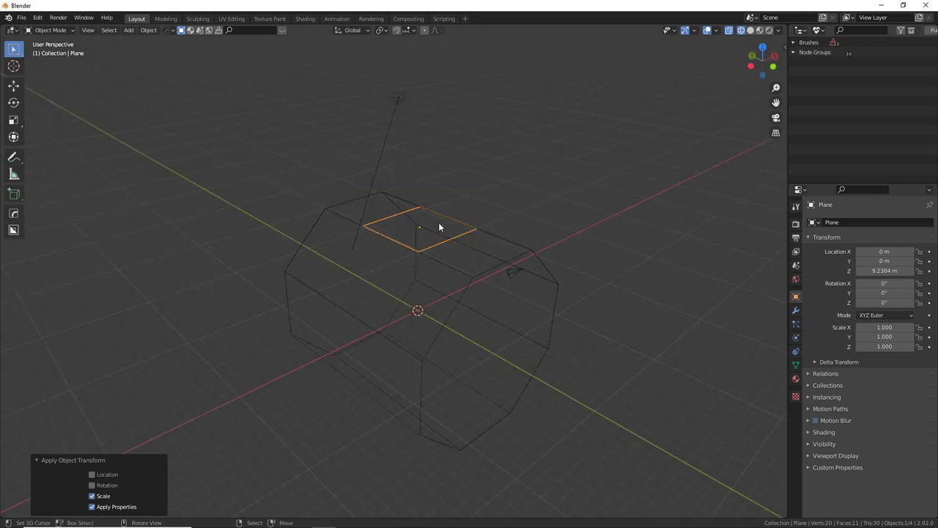
Add an Array modifier to the plane with a relative offset of 0 in X and 1 in Y.
click(797, 310)
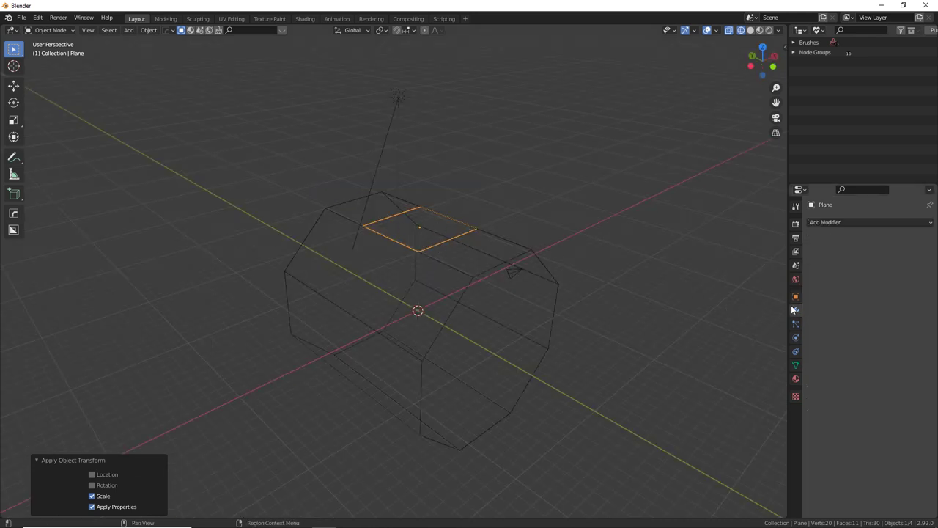
click(836, 222)
click(755, 249)
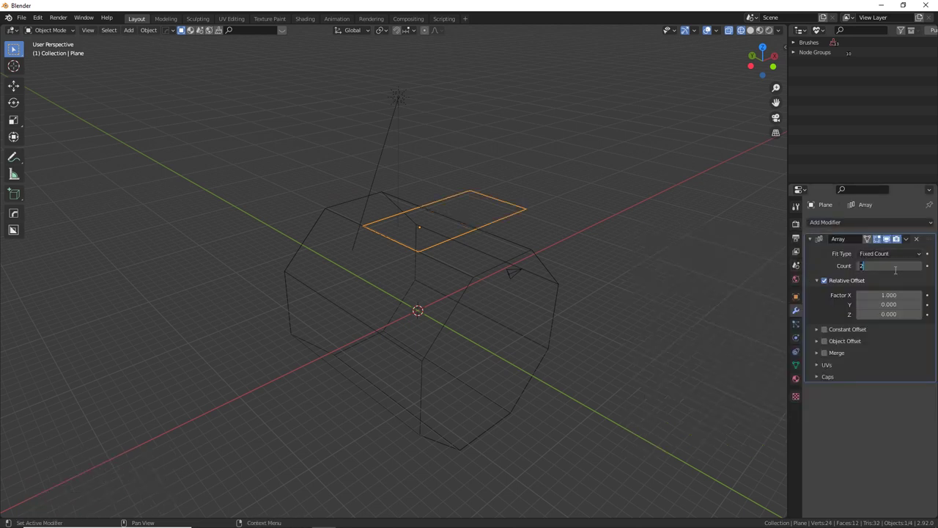
click(891, 294)
text(1.0)
key(BackSpace)
key(BackSpace)
key(BackSpace)
text(0)
key(Tab)
text(1)
key(Return)
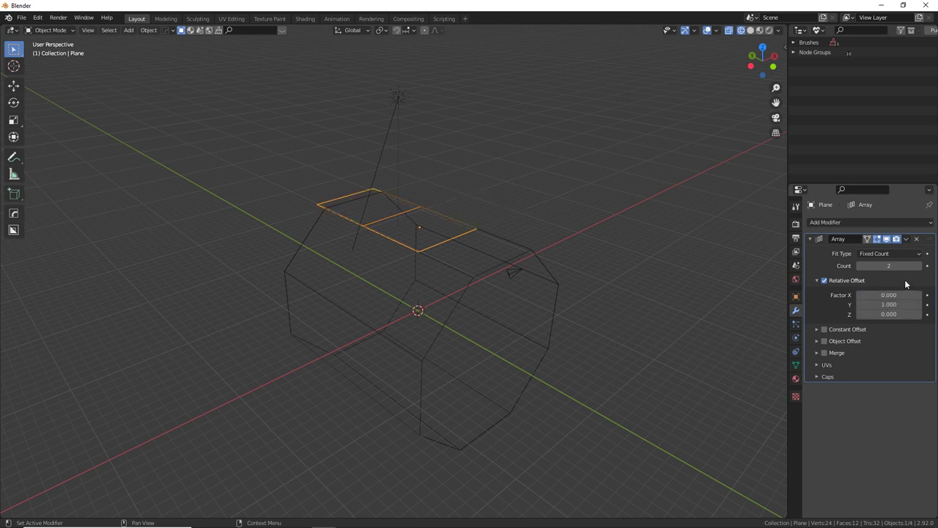
Set the plane's array count to 4.
click(919, 267)
click(920, 266)
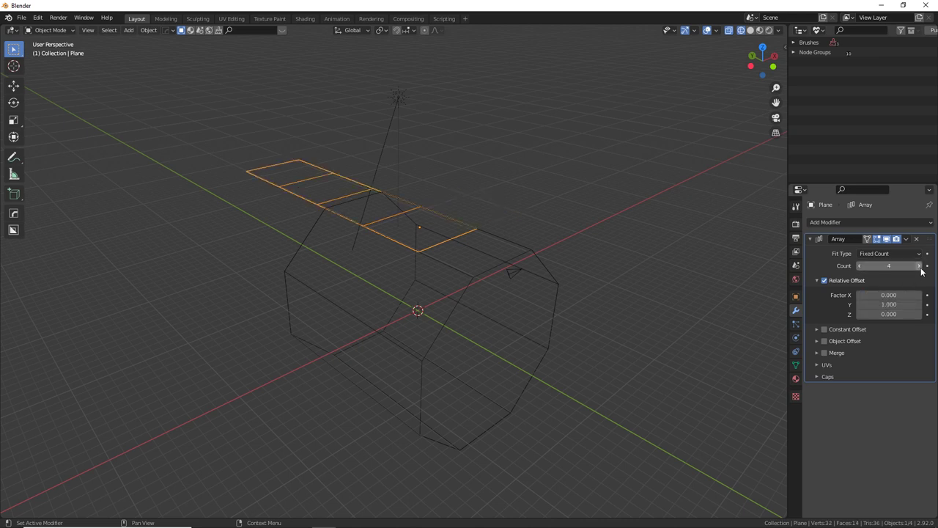
mouse_move(401, 259)
middle_down()
mouse_move(402, 242)
mouse_move(413, 246)
middle_up()
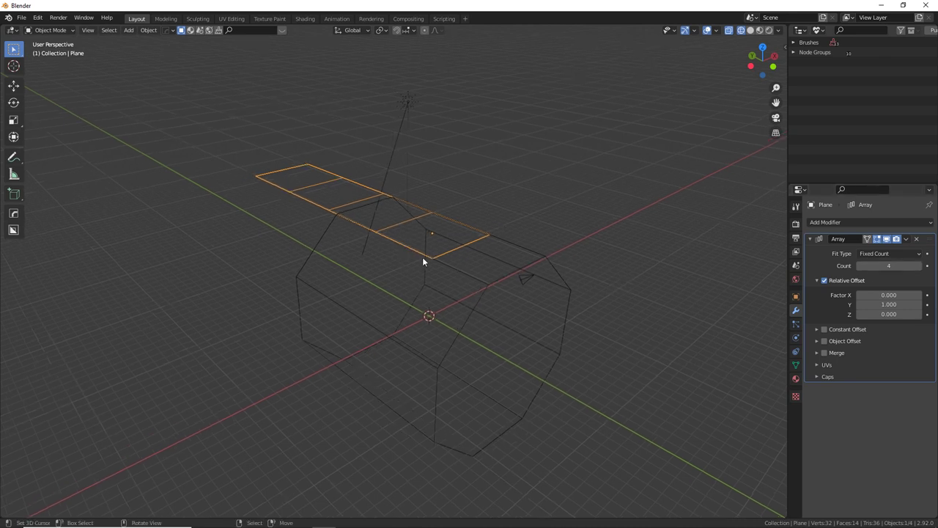
Return the 3D cursor to the world origin in front view and set the transform pivot point to 3D Cursor.
middle_drag(342, 203, 500, 234)
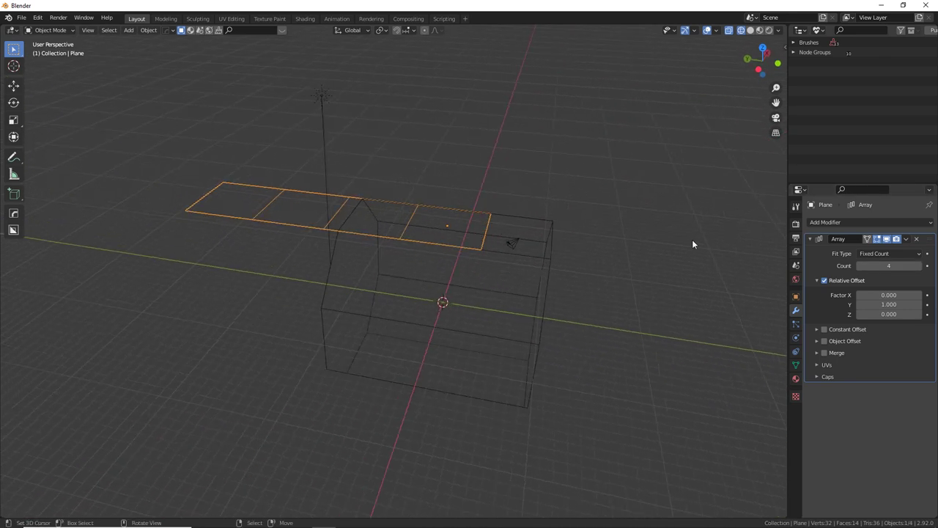
middle_drag(608, 239, 528, 237)
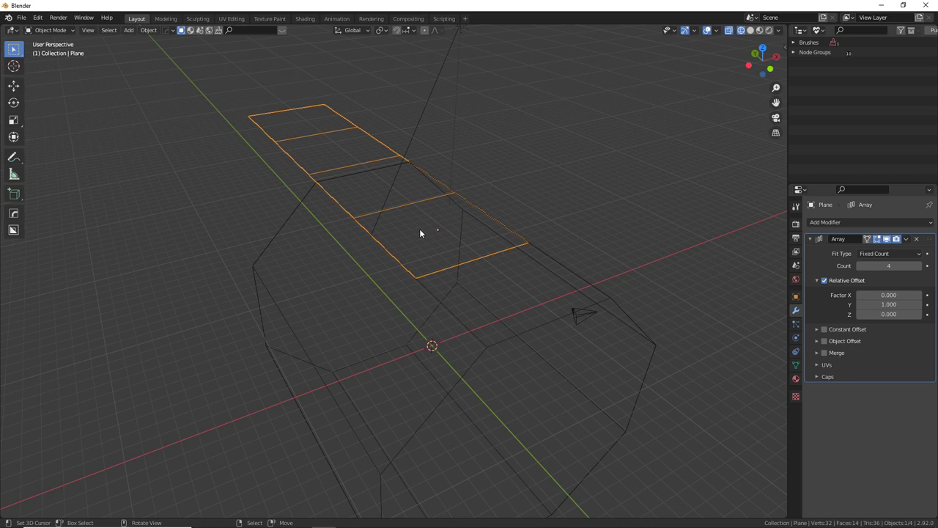
key(KP_1)
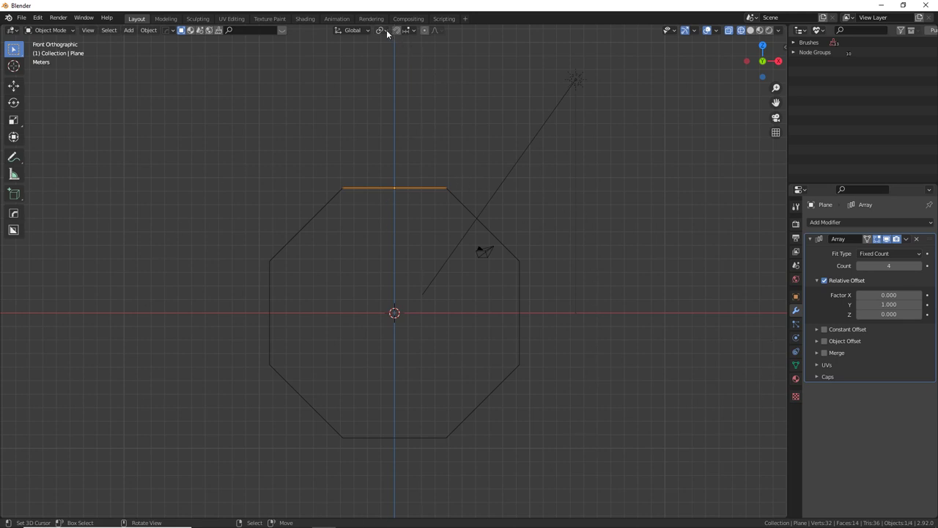
click(415, 320)
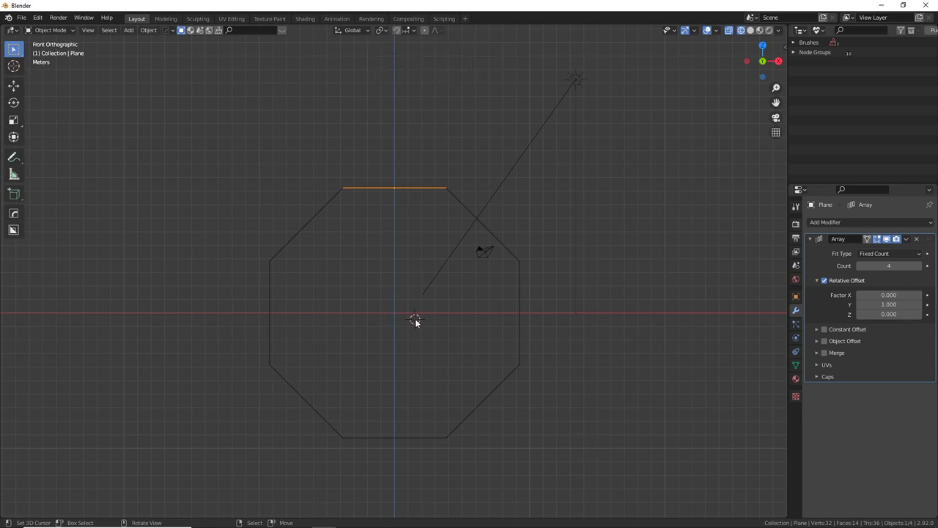
click(519, 320)
key(shift+c)
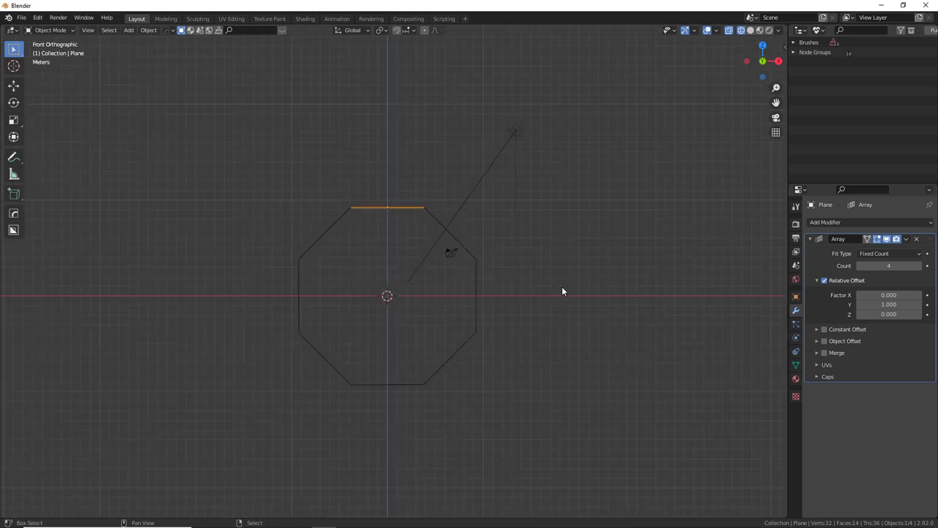
scroll(406, 335, up, 3)
shift+middle_drag(414, 333, 454, 337)
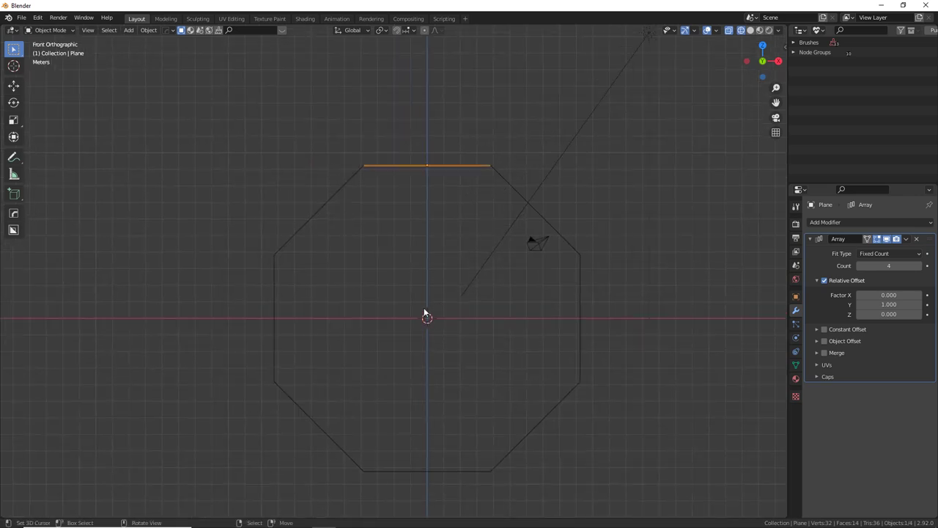
click(382, 31)
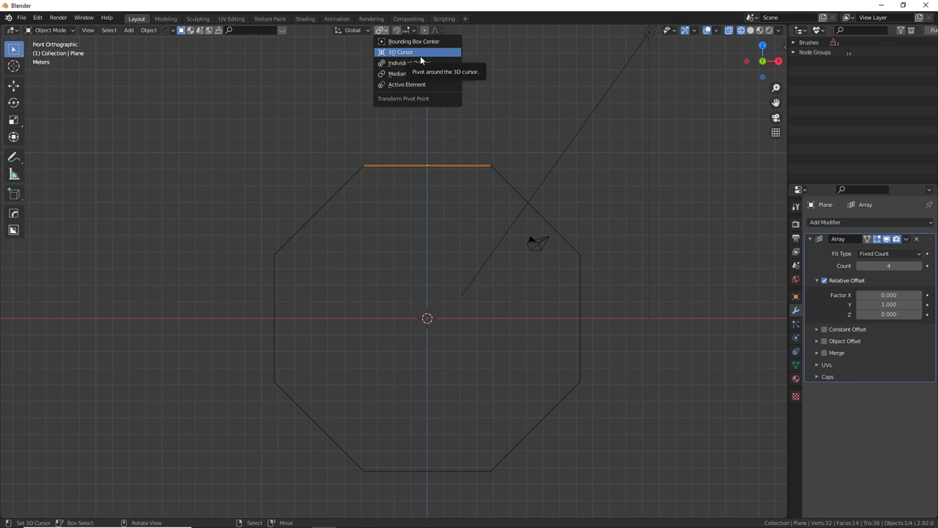
click(409, 53)
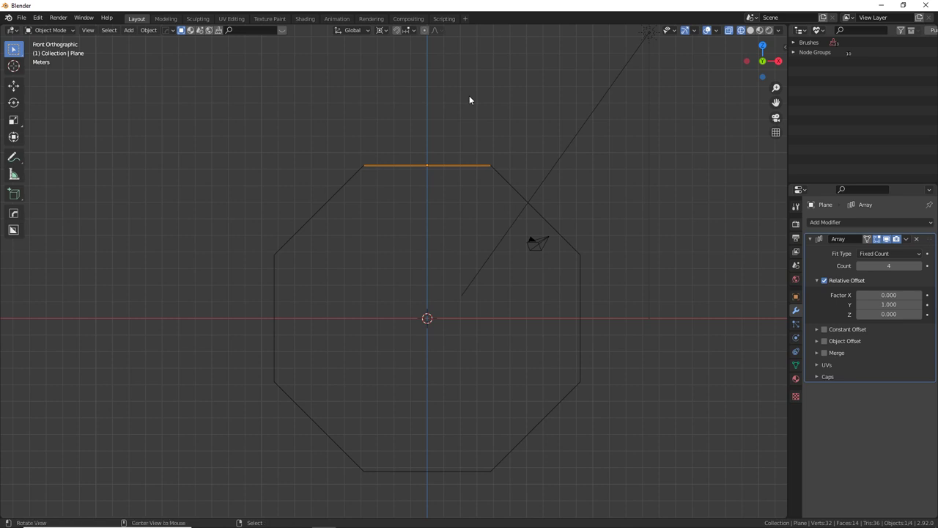
Make a linked duplicate of the top plane and rotate it 45° around the 3D cursor in front view.
key(shift+d)
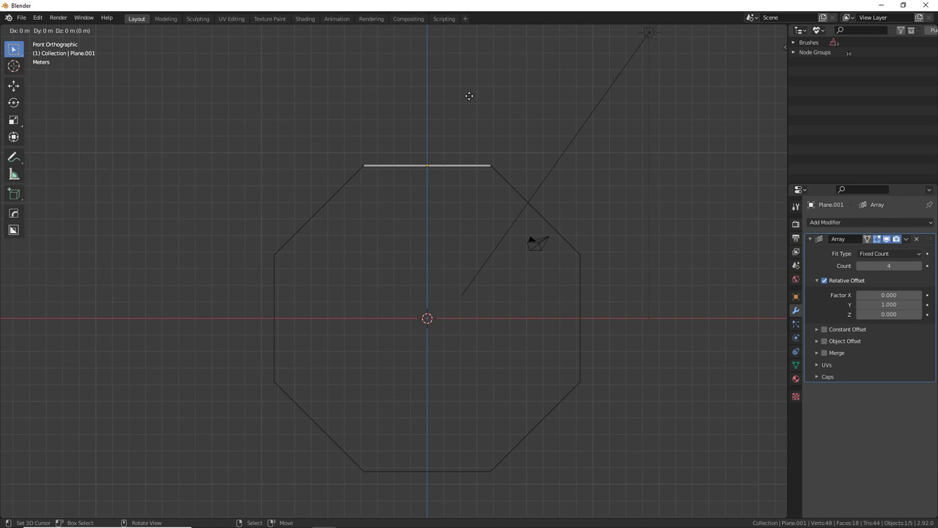
key(r)
text(45)
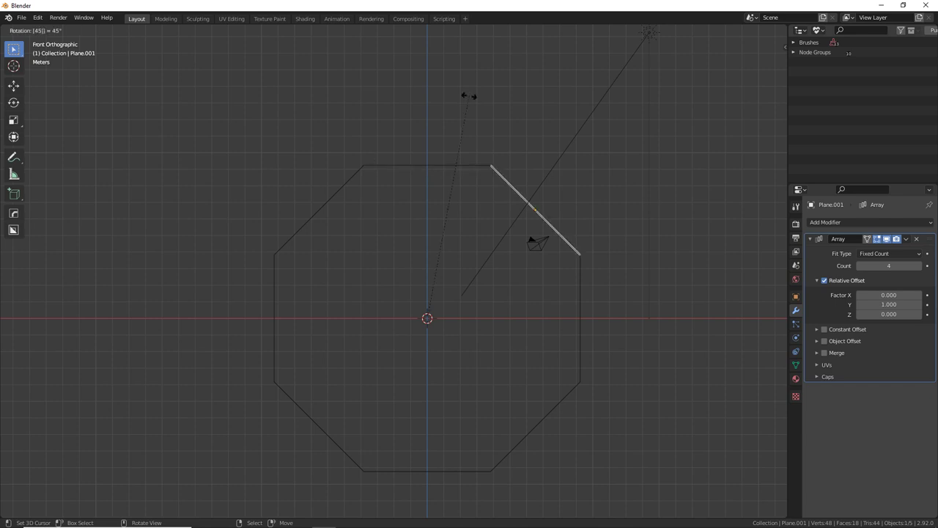
key(Return)
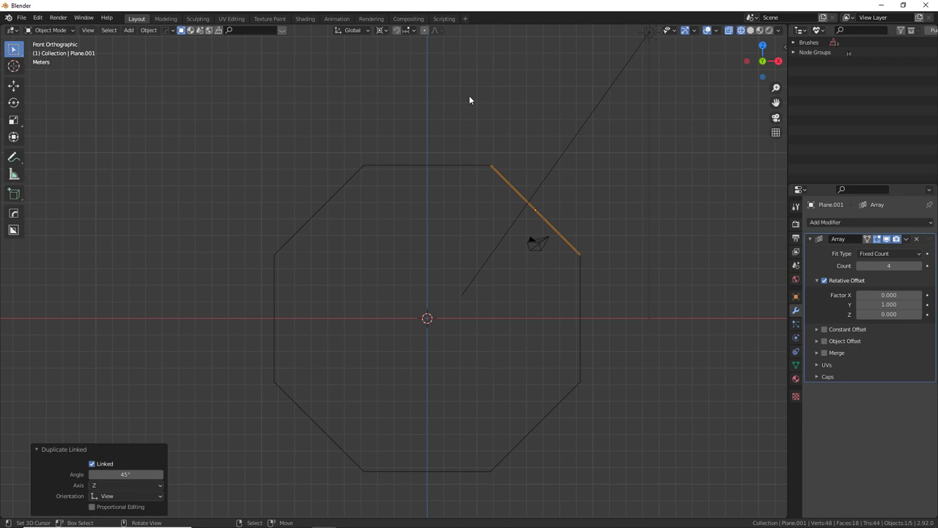
Repeat the 45° linked duplication six times so the plane strips cover the remaining sides of the octagon.
key(shift+r)
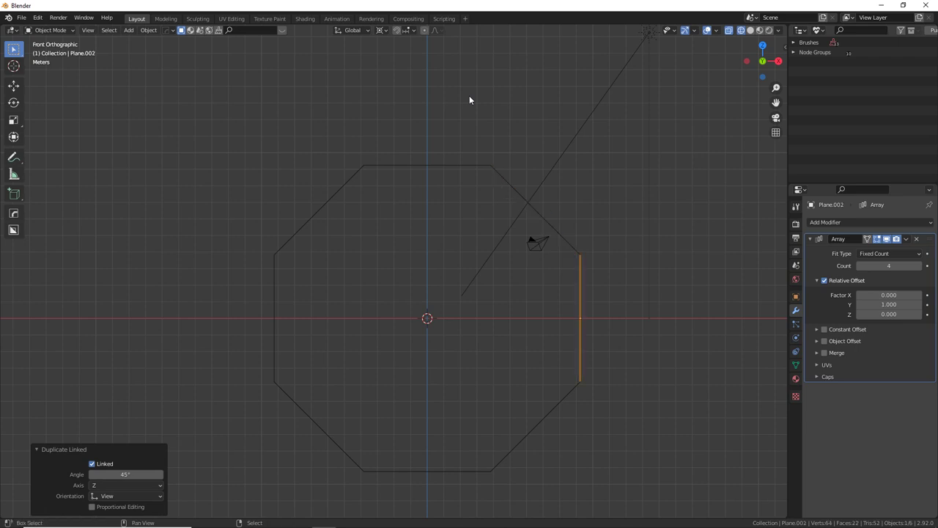
key(shift+r)
key(shift+r)
key(shift+r)
key(shift+r)
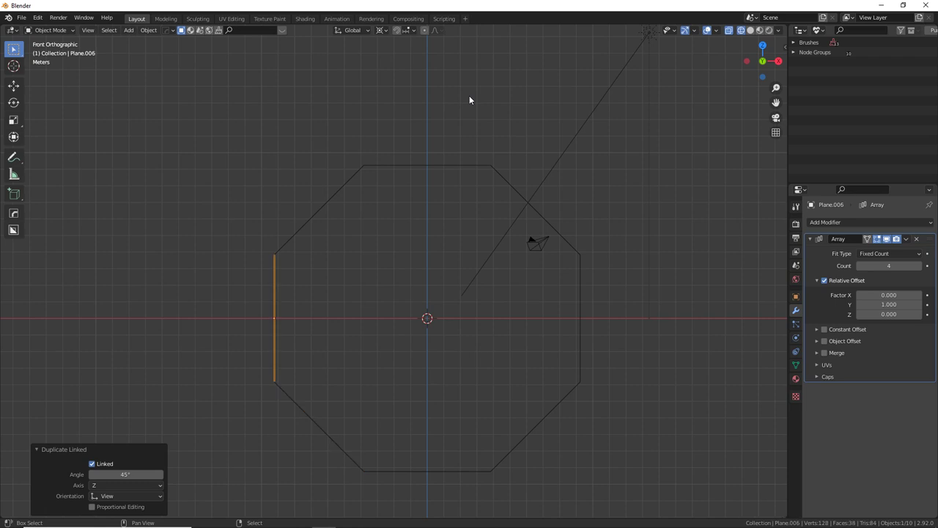
key(shift+r)
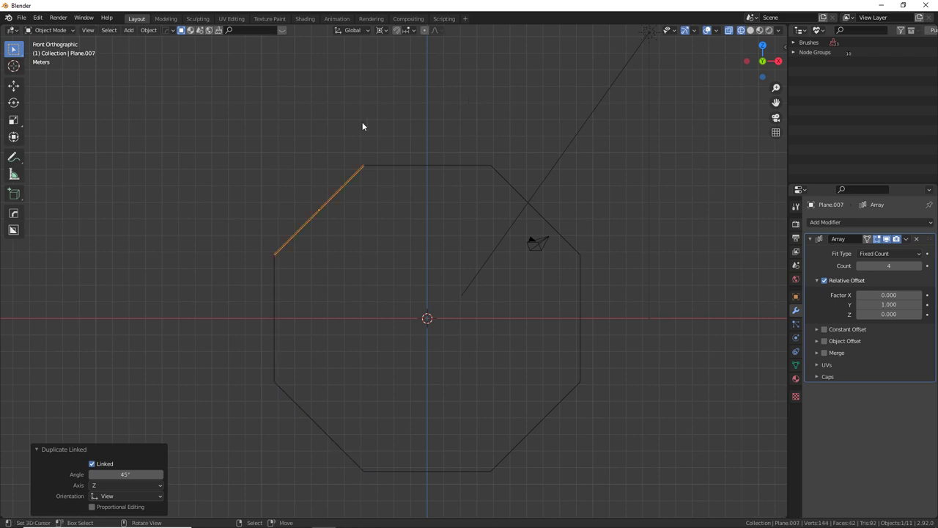
Delete the octagonal cylinder guide, leaving only the arrayed plane strips.
middle_drag(325, 166, 480, 232)
click(552, 233)
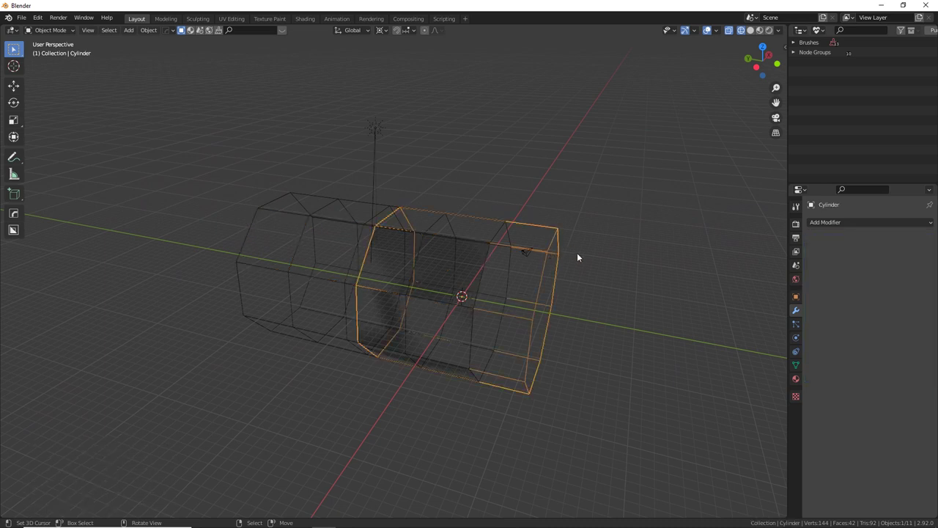
key(Delete)
middle_drag(420, 245, 345, 249)
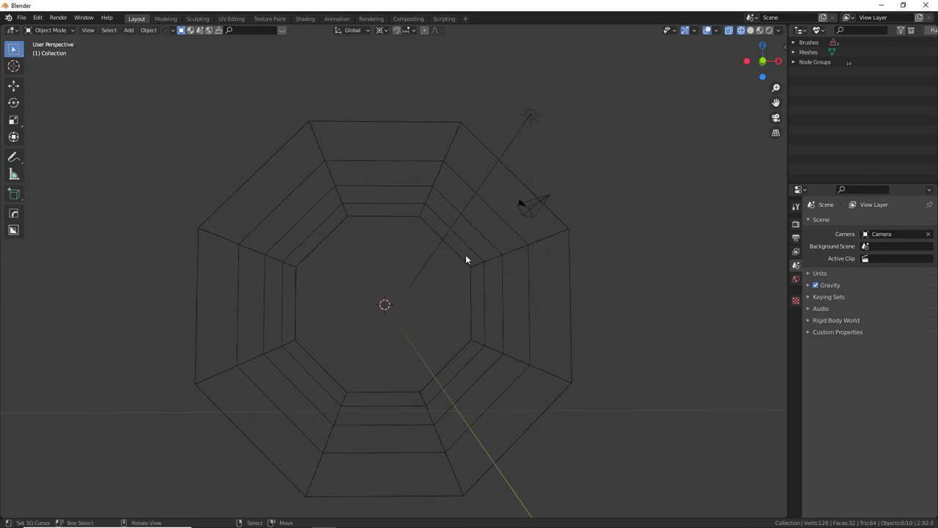
middle_drag(494, 184, 504, 245)
Select the bottom strip of the corridor and hide the viewport's floor grid and X and Y axis lines.
click(504, 222)
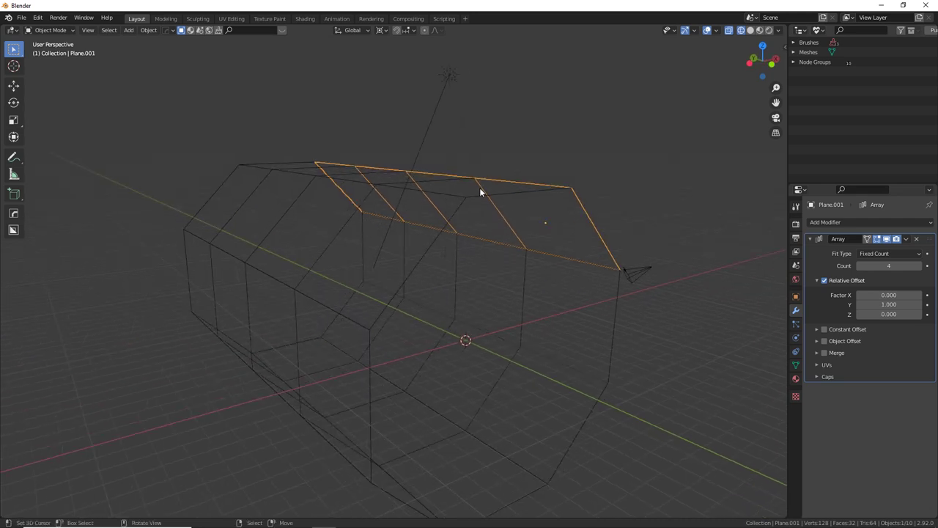
click(440, 435)
middle_drag(440, 435, 490, 343)
click(717, 30)
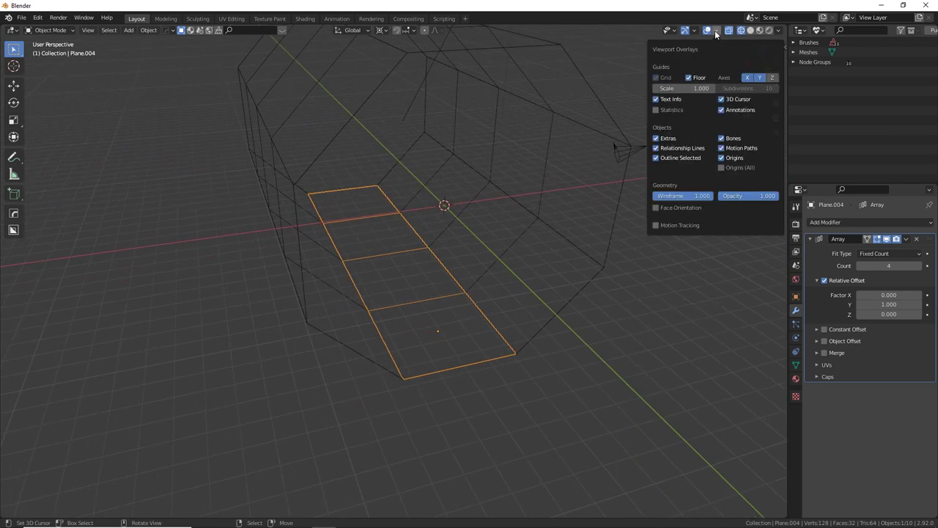
click(690, 78)
click(717, 30)
click(747, 78)
click(760, 77)
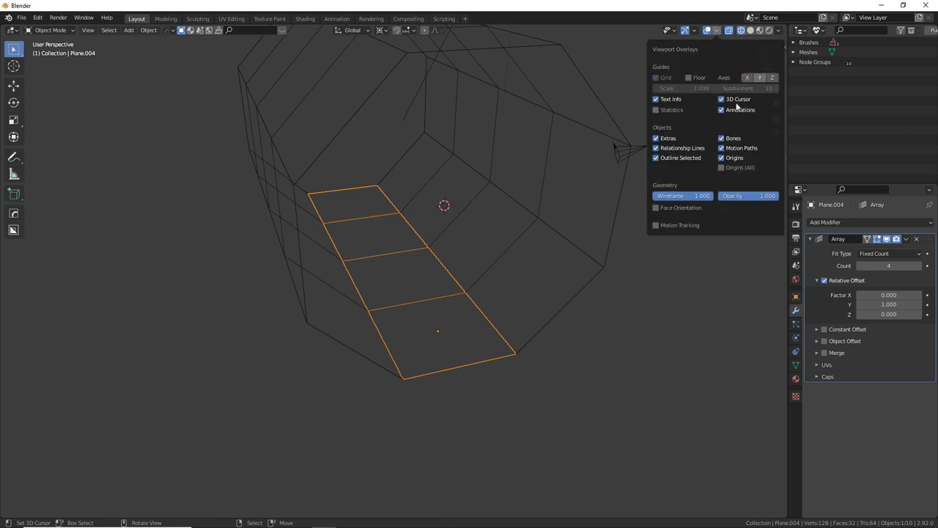
Enter Edit Mode on the bottom strip and frame its editable base face in the view.
middle_drag(623, 220, 475, 369)
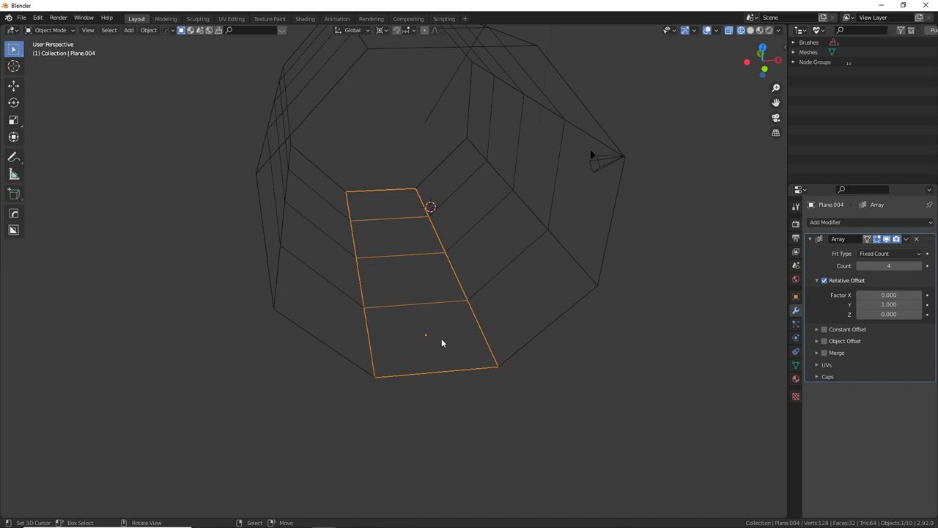
key(Tab)
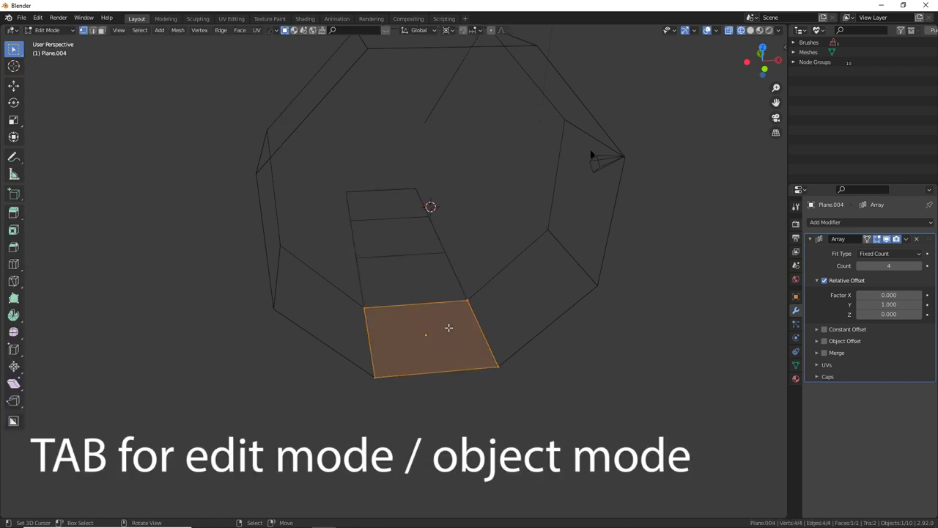
key(KP_Decimal)
middle_drag(488, 297, 443, 297)
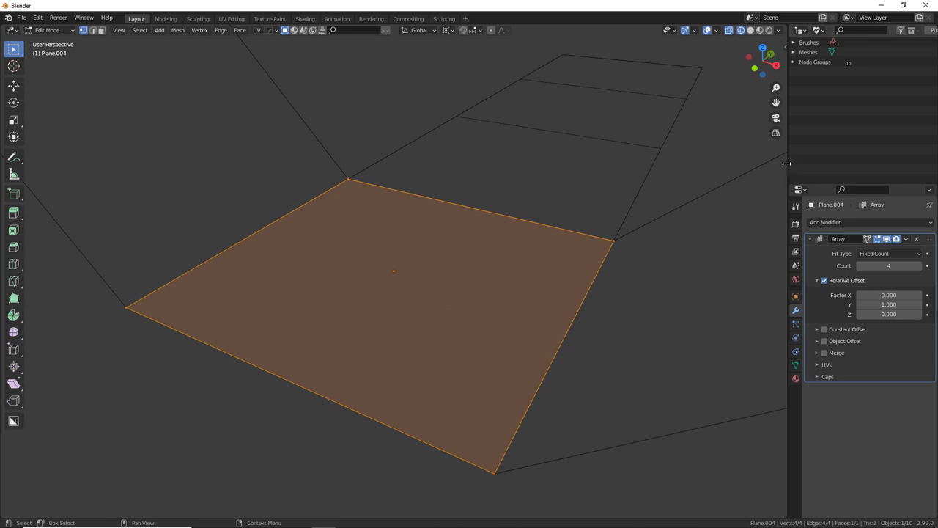
Return to Object Mode, then widen the side editors and turn the Outliner area into an Image Editor.
drag(787, 161, 663, 173)
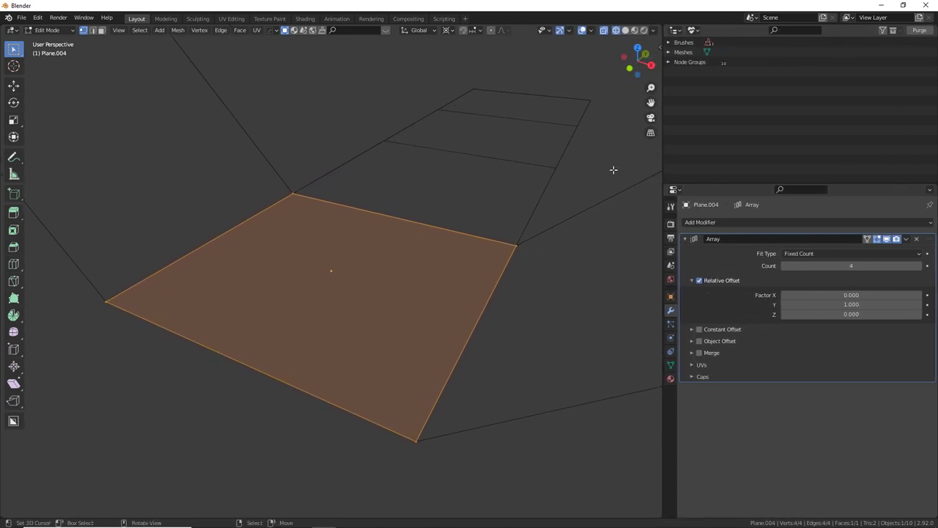
key(Tab)
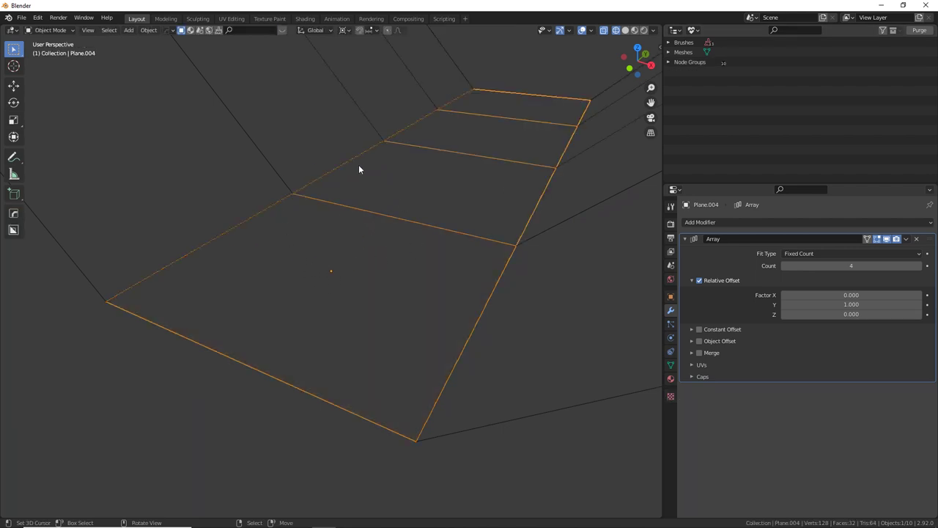
click(675, 30)
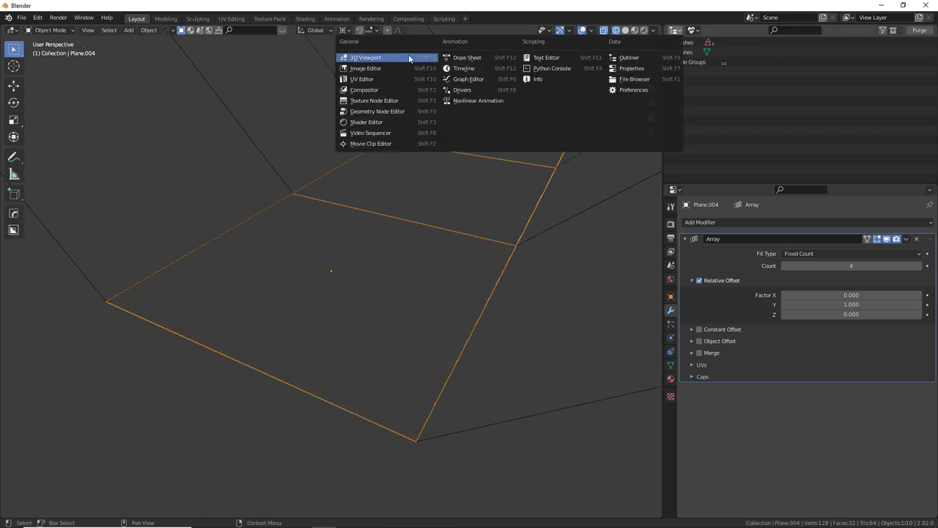
click(387, 64)
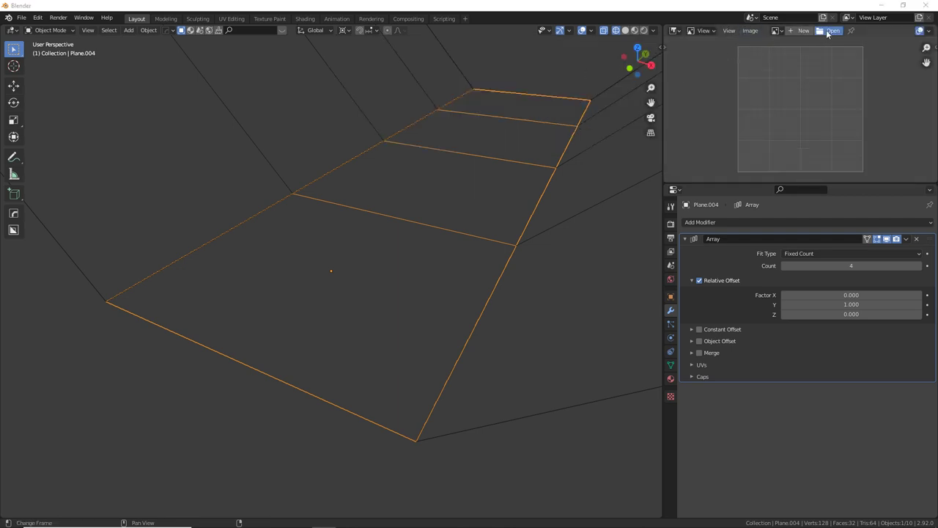
Load the film still p0639ffn.jpg from Pictures\Reference Images\Scifi interiors into the Image Editor.
click(828, 30)
click(160, 165)
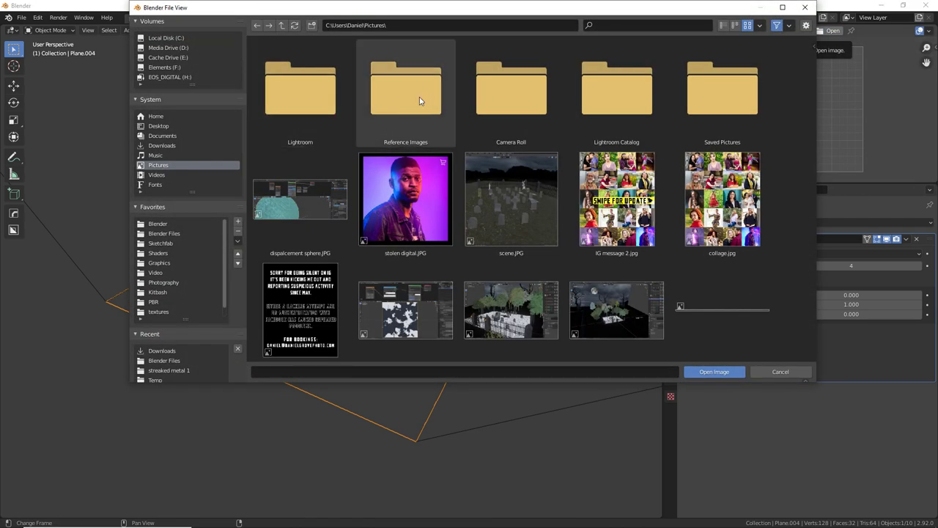
double_click(420, 97)
double_click(335, 99)
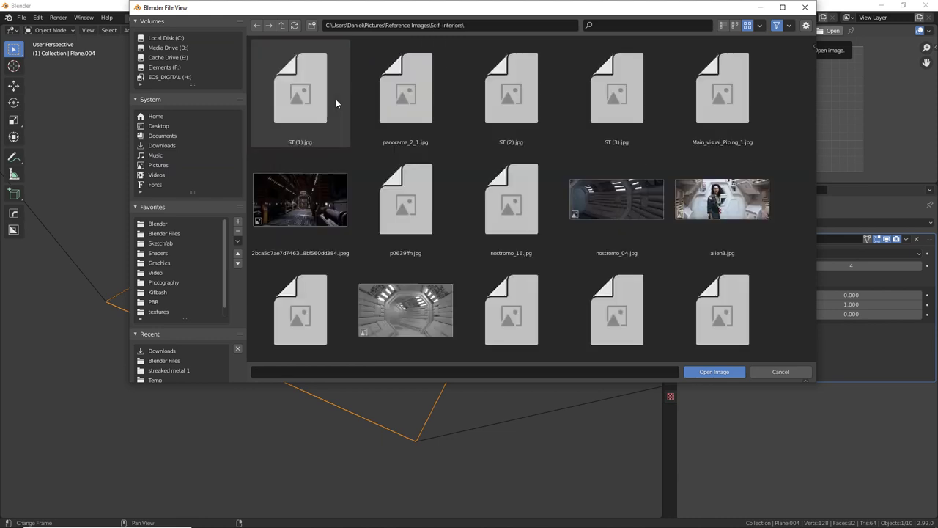
scroll(579, 154, down, 1)
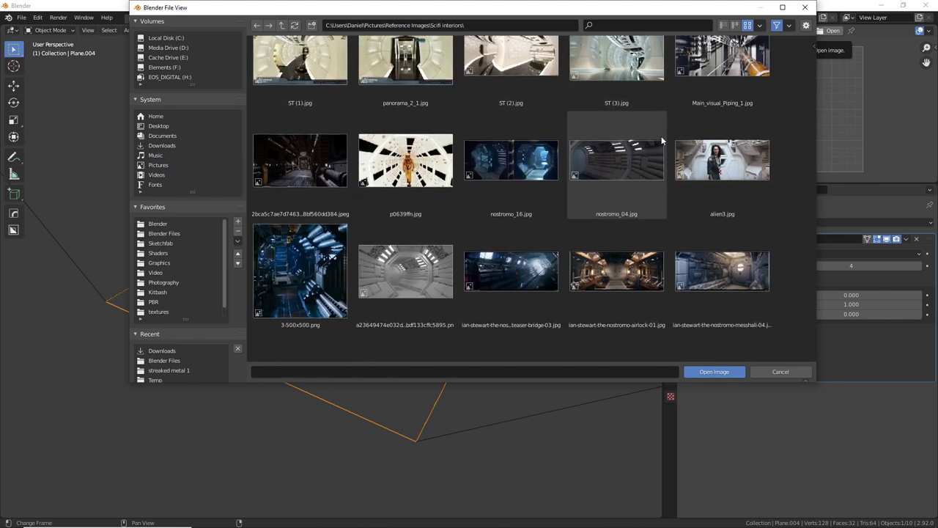
click(383, 196)
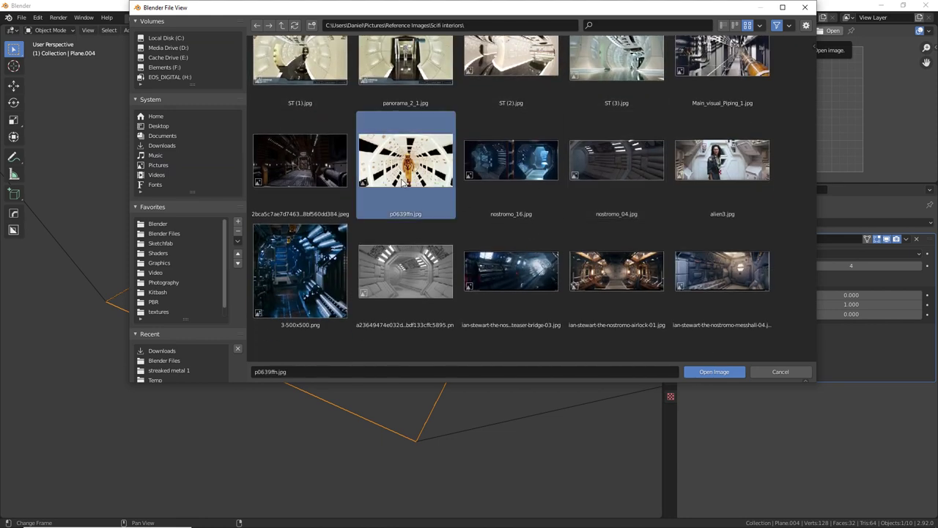
click(711, 374)
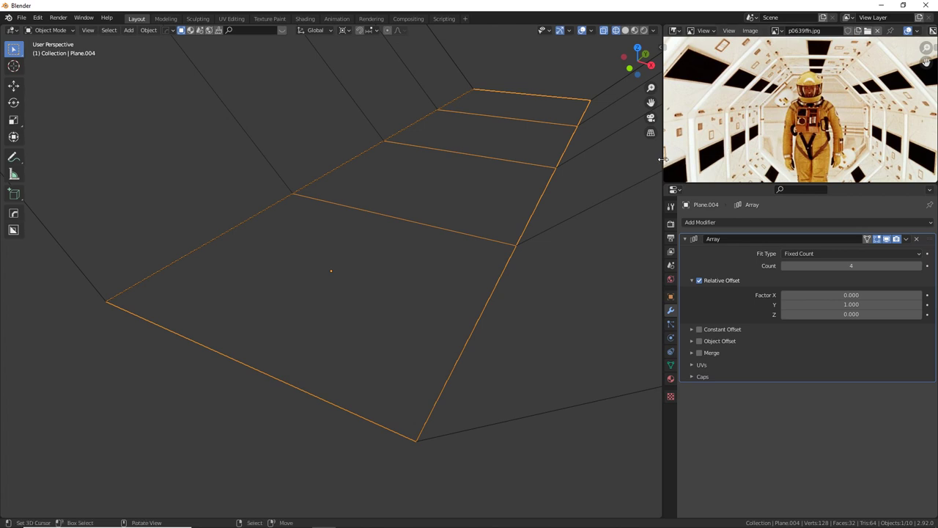
Examine the corridor's ceiling and wall panel details in the reference image up close against the bottom strip.
mouse_move(662, 159)
mouse_down()
mouse_move(579, 163)
mouse_move(659, 167)
mouse_up()
scroll(698, 47, up, 4)
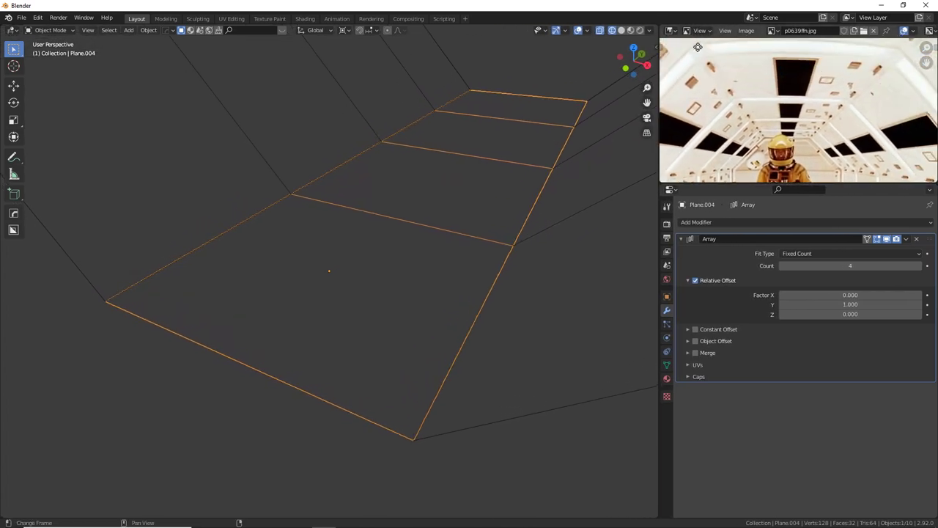
middle_drag(698, 47, 824, 98)
scroll(762, 93, up, 2)
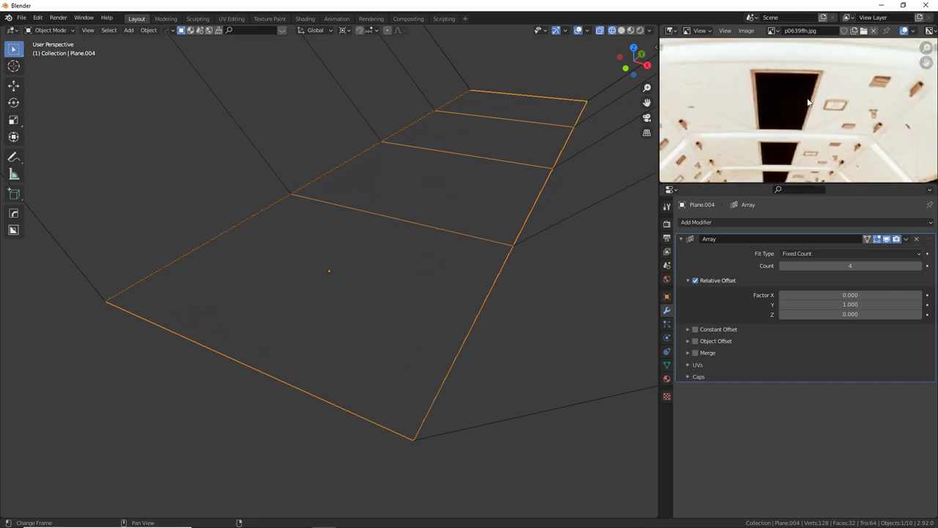
scroll(809, 102, down, 2)
scroll(812, 105, up, 1)
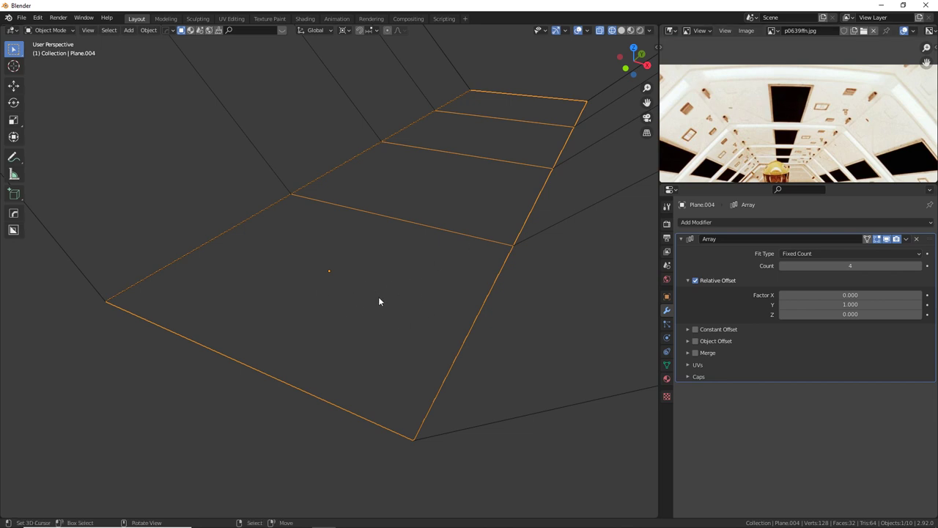
middle_drag(388, 286, 604, 201)
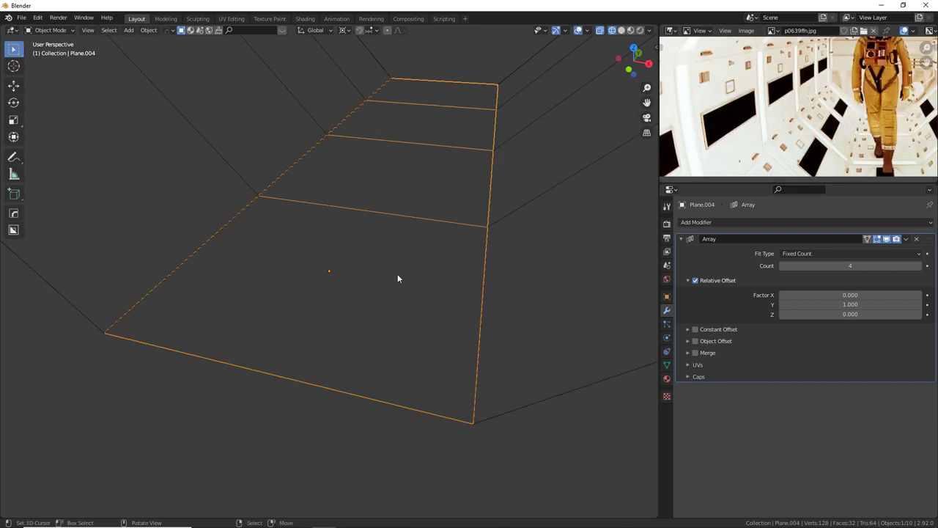
Compare the reference wall panels up close, then extrude the bottom base face's far edge about 0.93 m along global Y.
scroll(753, 110, up, 5)
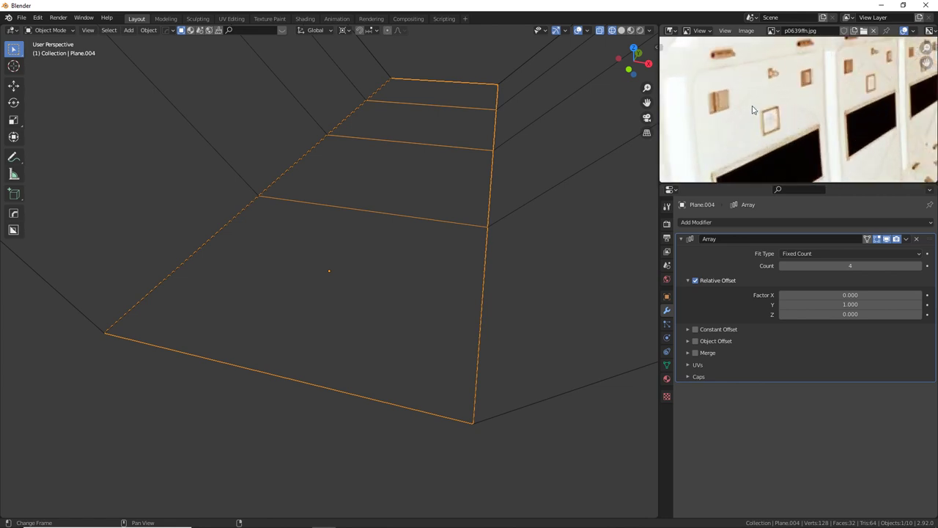
middle_drag(753, 110, 776, 109)
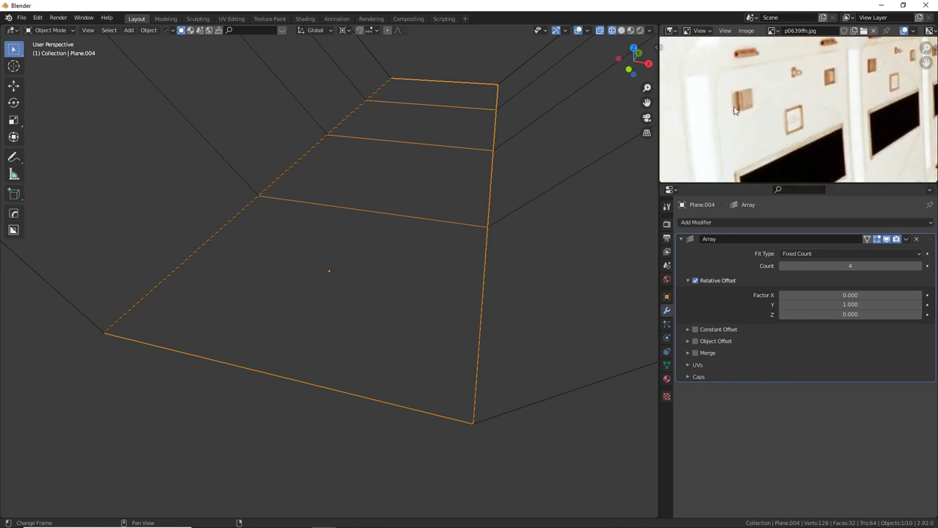
mouse_move(764, 136)
middle_down()
mouse_move(770, 98)
mouse_move(771, 137)
middle_up()
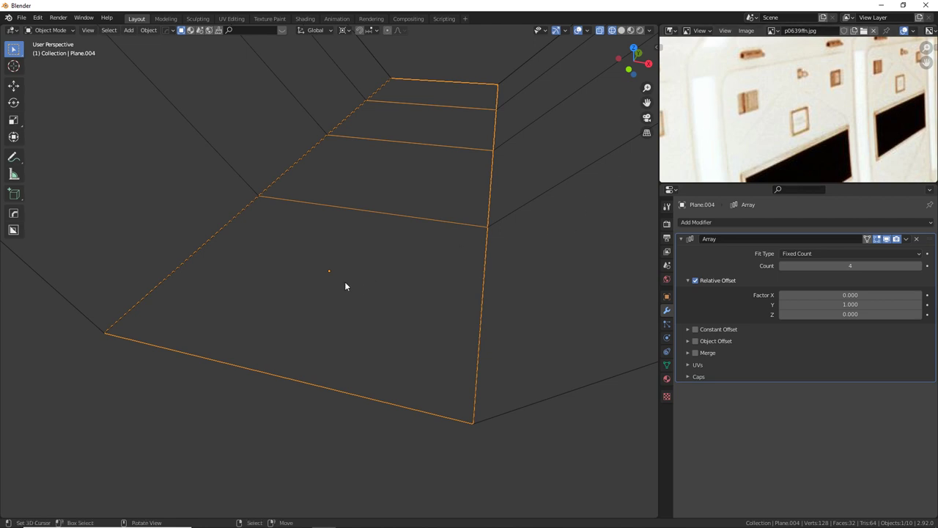
middle_drag(350, 283, 347, 284)
key(Tab)
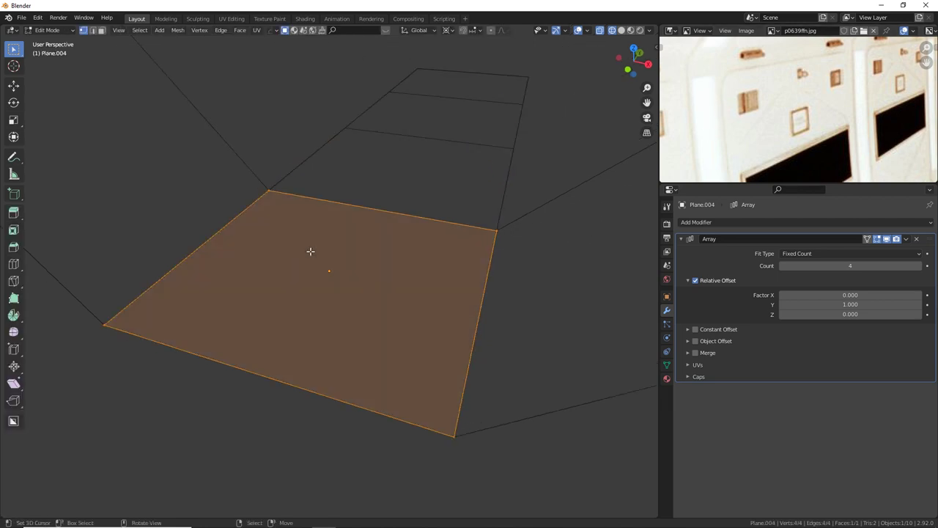
click(93, 31)
click(363, 198)
middle_drag(511, 262, 481, 268)
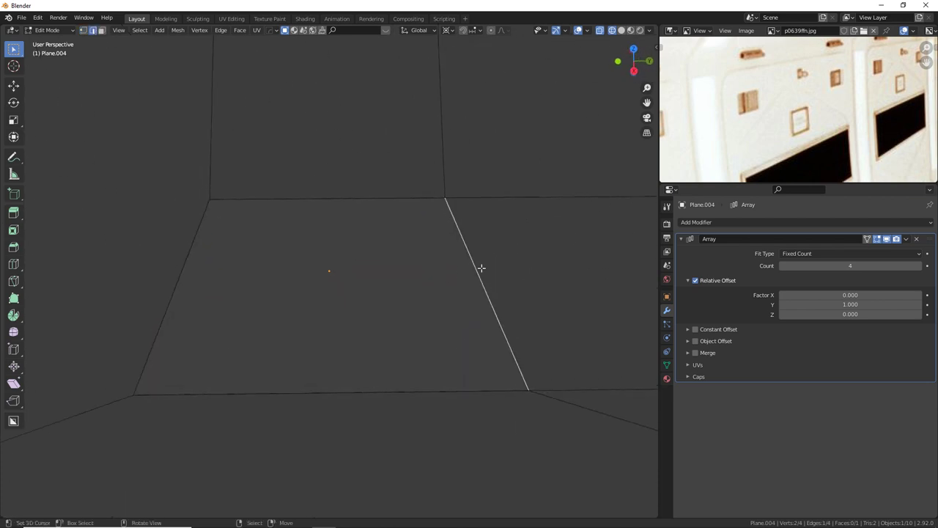
key(e)
key(y)
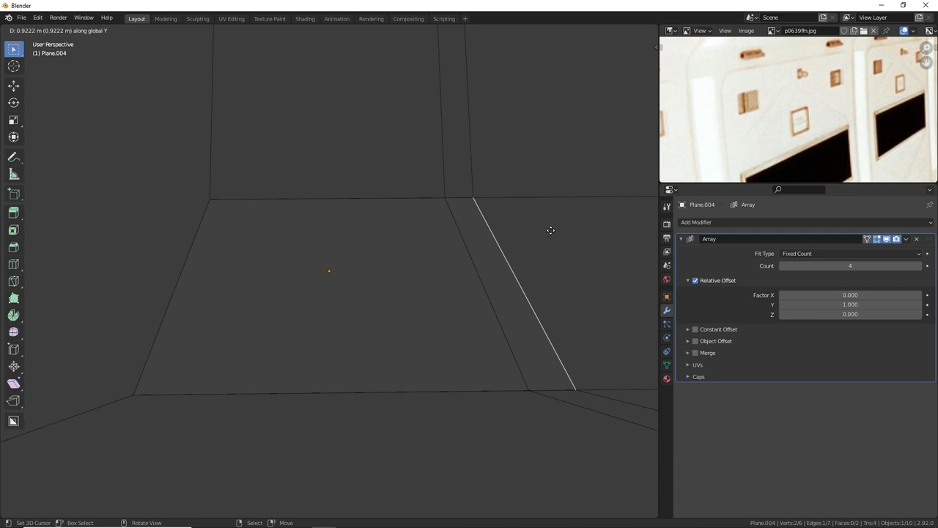
click(551, 231)
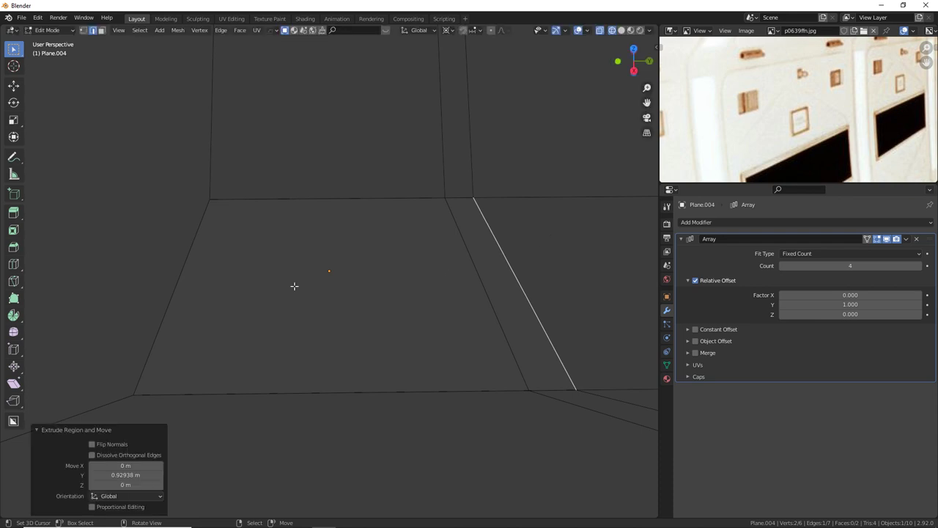
Inset the new narrow face by about 0.12 m and extrude it slightly downward to form a shallow recess.
click(102, 30)
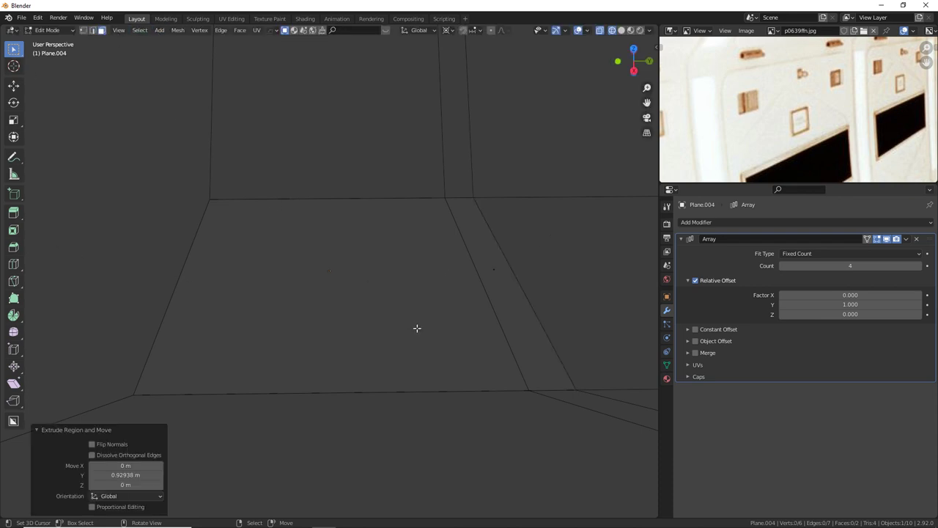
click(340, 272)
click(492, 271)
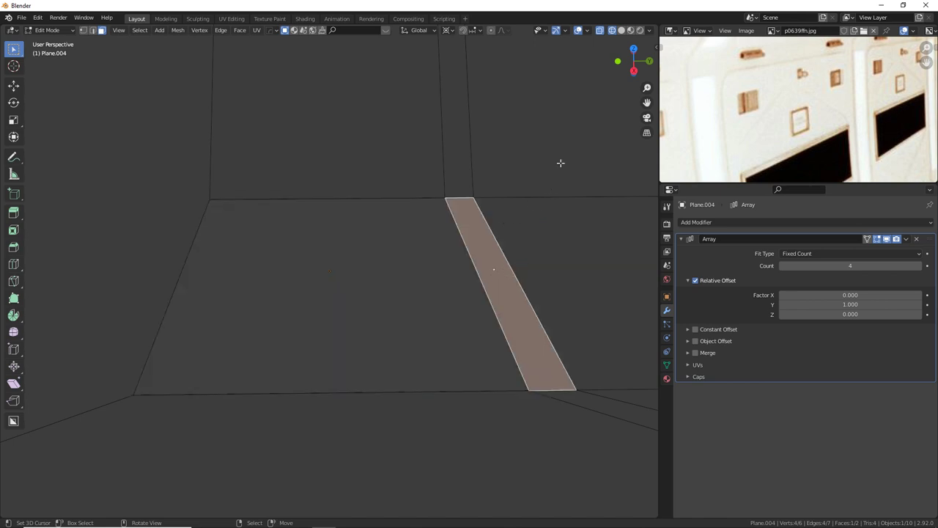
key(i)
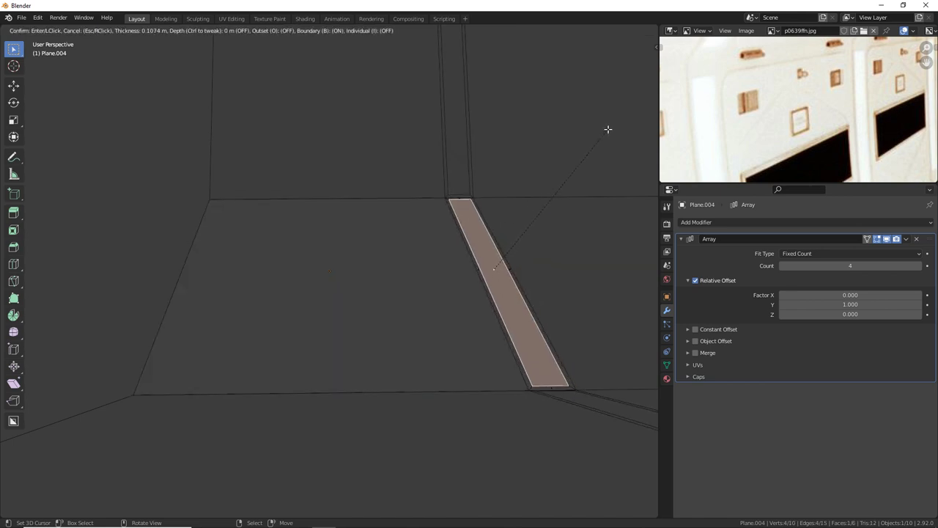
click(608, 130)
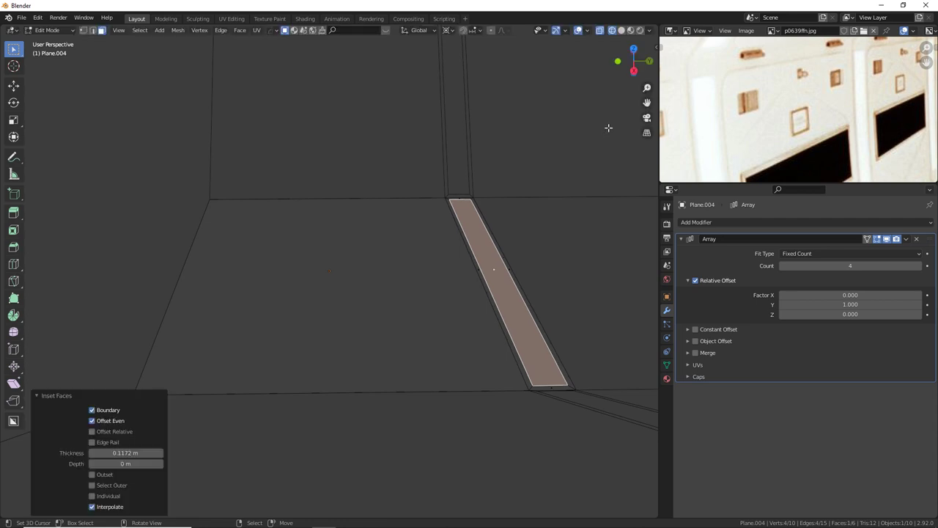
key(e)
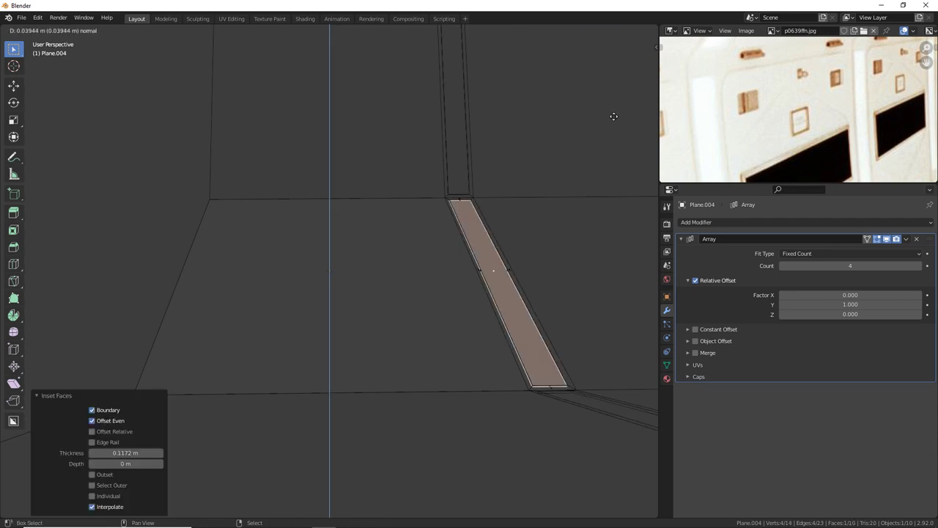
click(614, 130)
Return to Object Mode and switch the viewport to solid shading to inspect the arrayed recessed strip.
mouse_move(615, 130)
middle_down()
mouse_move(462, 310)
mouse_move(479, 291)
middle_up()
key(Tab)
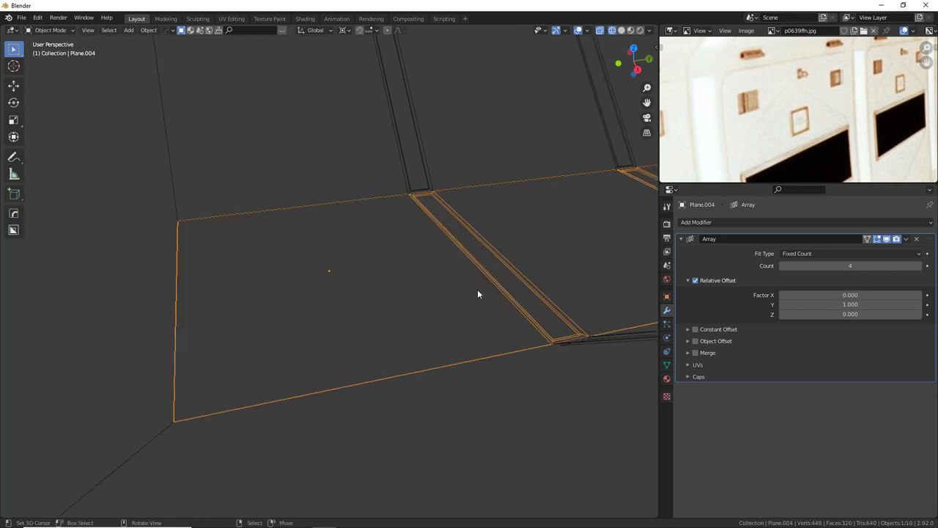
click(621, 30)
middle_drag(399, 303, 479, 302)
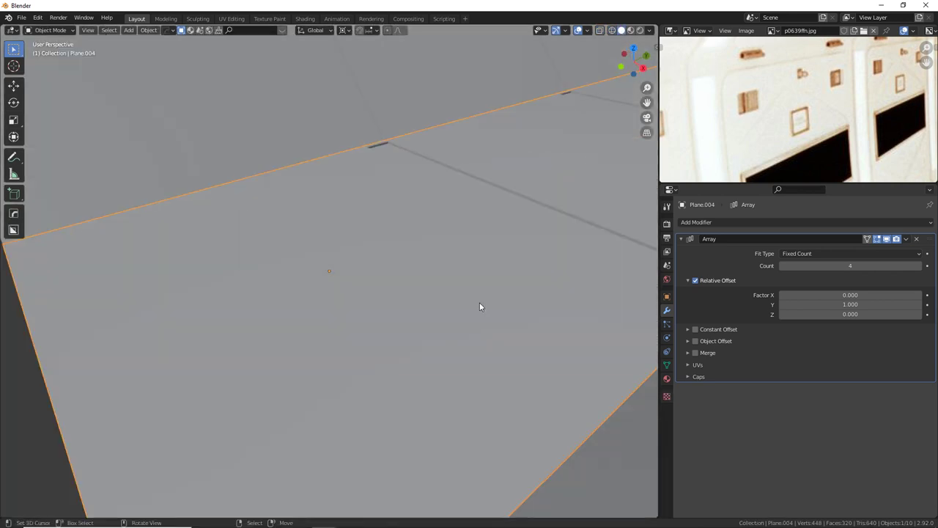
middle_drag(460, 251, 416, 253)
shift+middle_drag(351, 274, 367, 245)
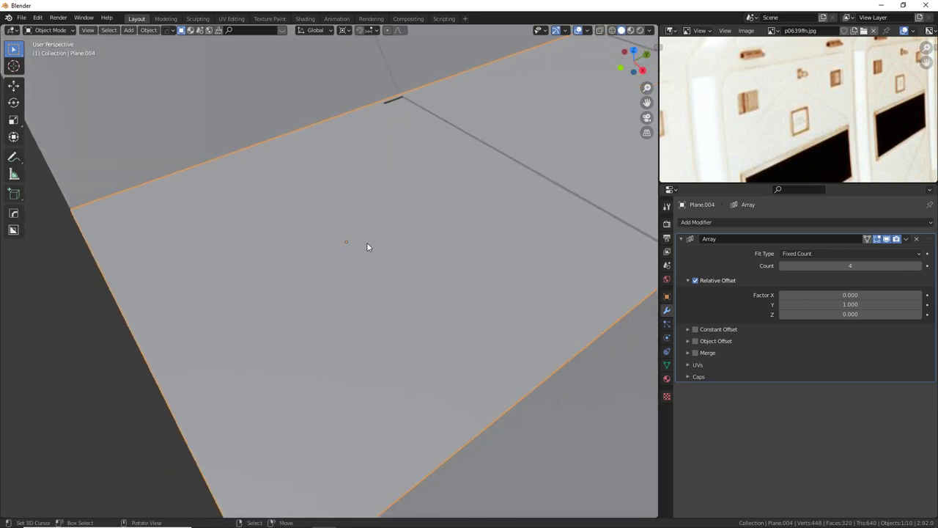
In Edit Mode, inset the large base panel face by about 0.126 m to match the reference wall panel's border.
middle_drag(734, 108, 718, 80)
key(Tab)
click(296, 231)
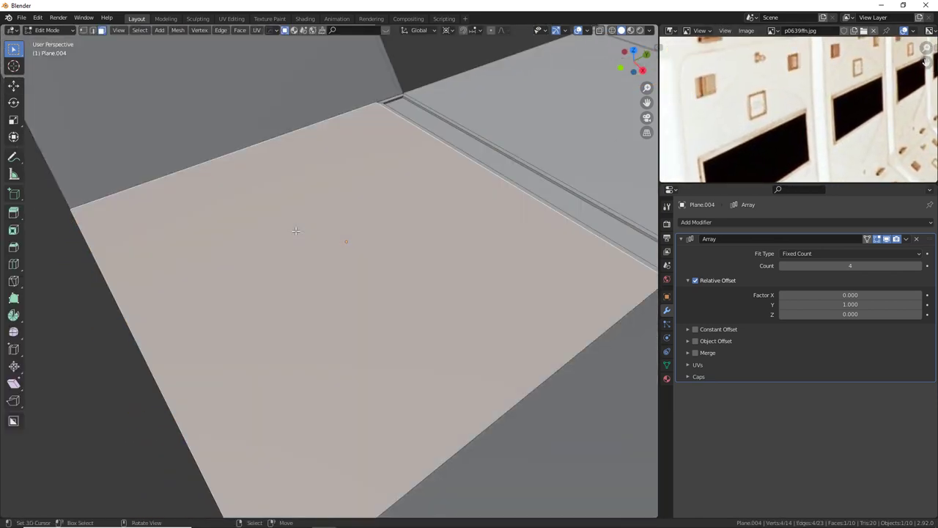
middle_drag(355, 263, 424, 258)
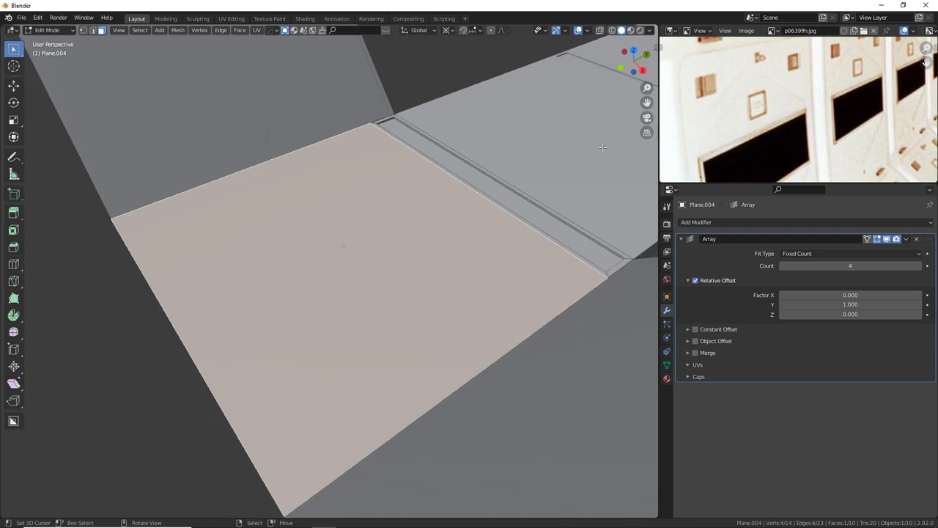
middle_drag(682, 63, 718, 68)
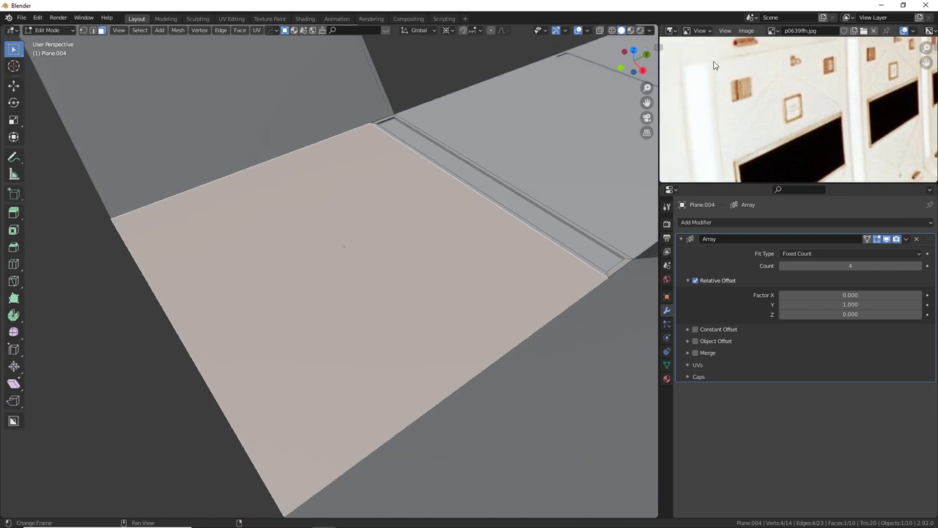
middle_drag(462, 242, 603, 269)
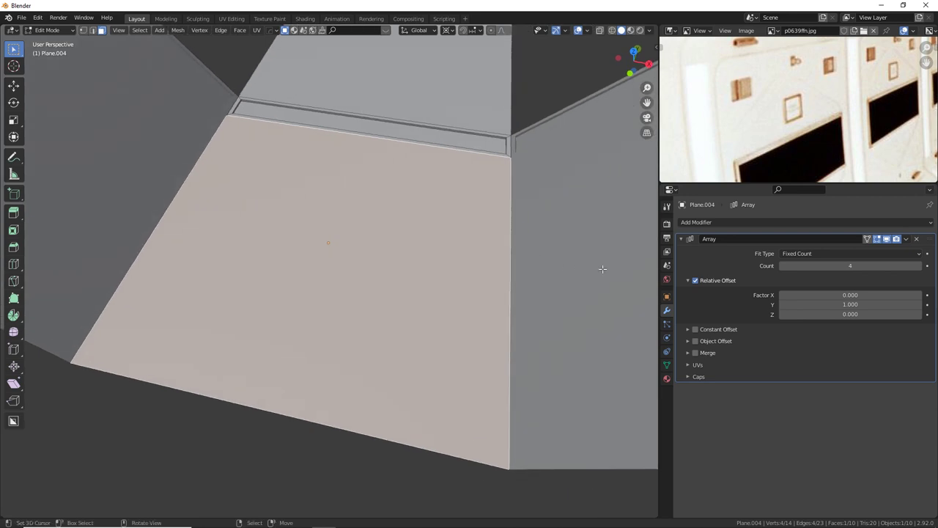
key(i)
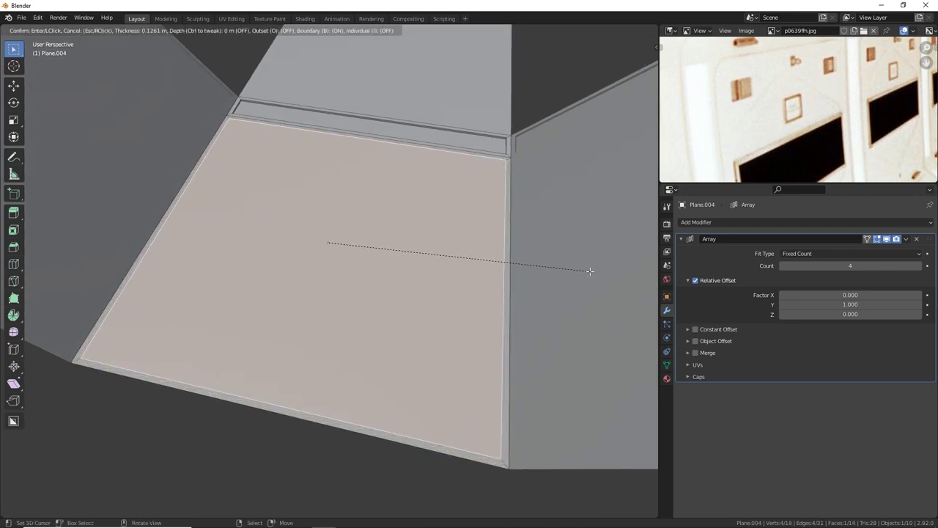
click(591, 271)
Extrude the inset panel face about 0.065 m into the corridor and switch to edge selection.
middle_drag(557, 188, 468, 261)
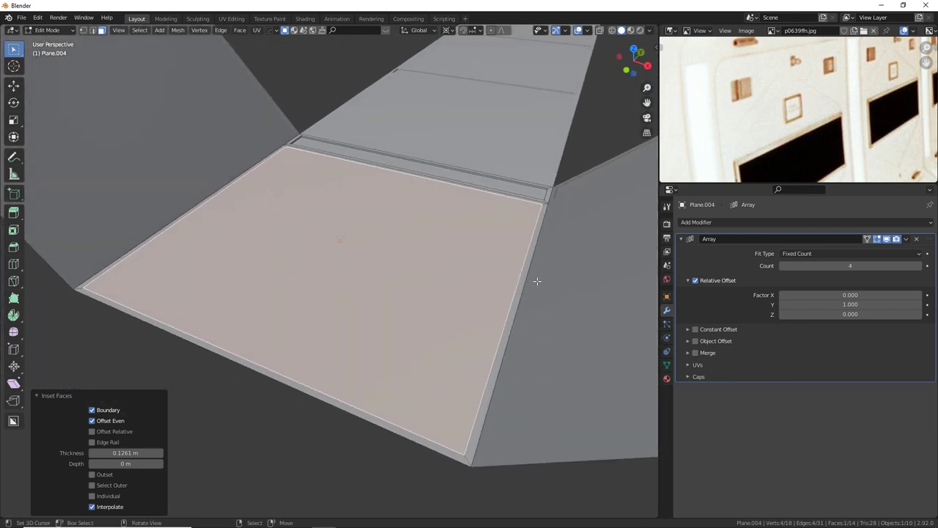
middle_drag(540, 281, 545, 270)
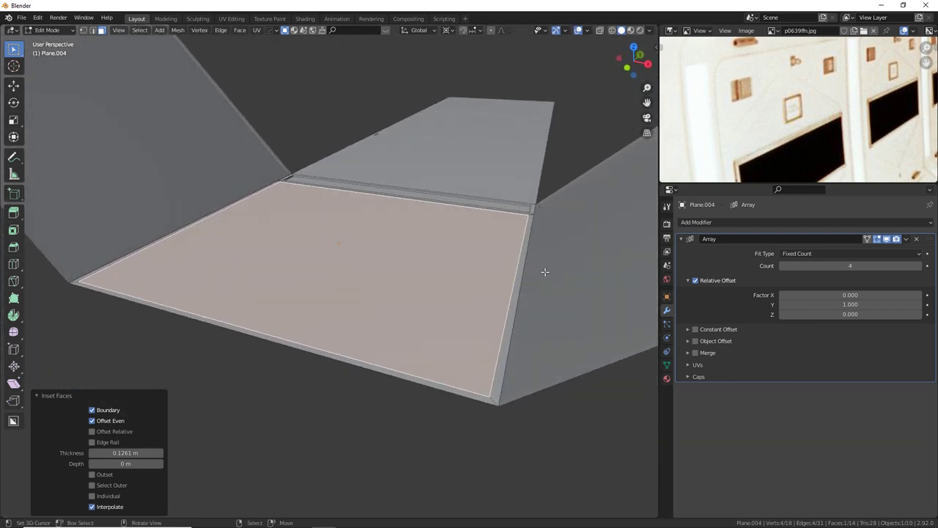
key(e)
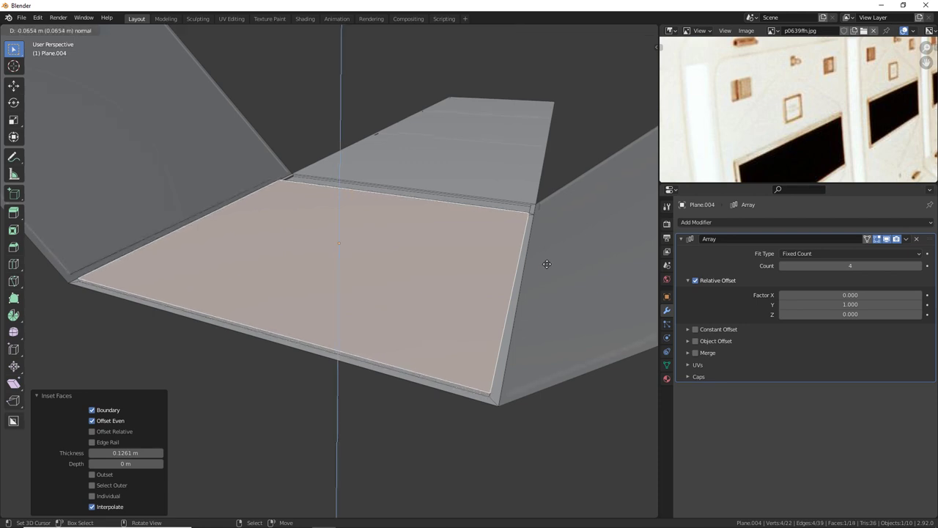
click(547, 263)
middle_drag(545, 262, 304, 142)
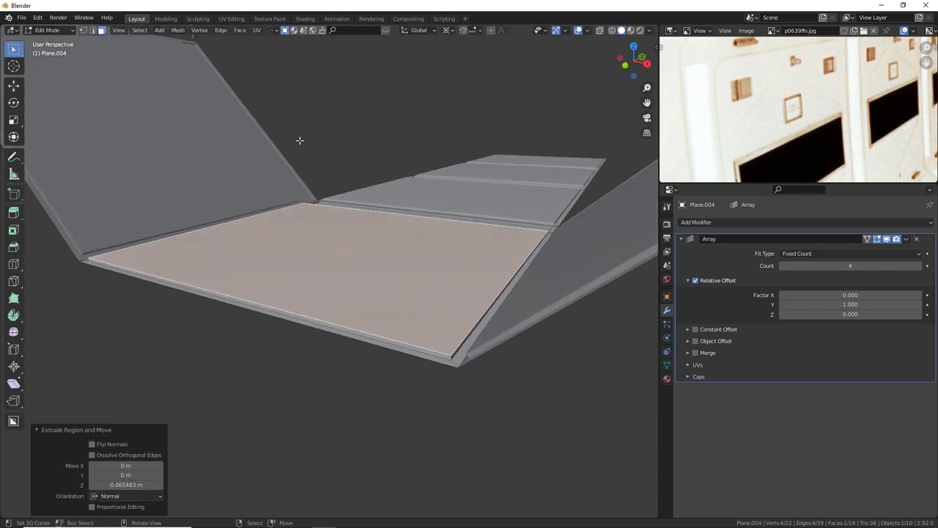
click(92, 30)
Try to select the raised panel's short vertical corner edges with Select Similar by Length.
click(449, 357)
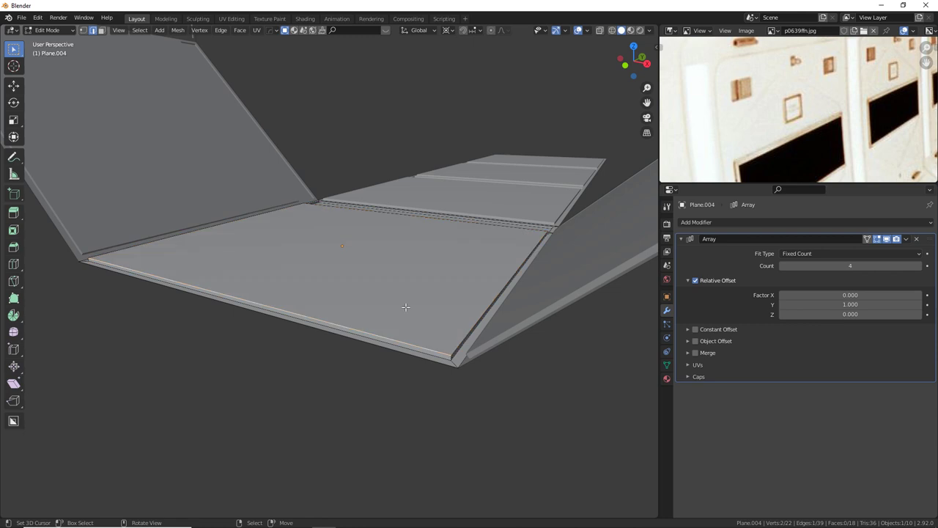
middle_drag(498, 314, 473, 327)
scroll(464, 310, up, 4)
click(503, 364)
click(503, 371)
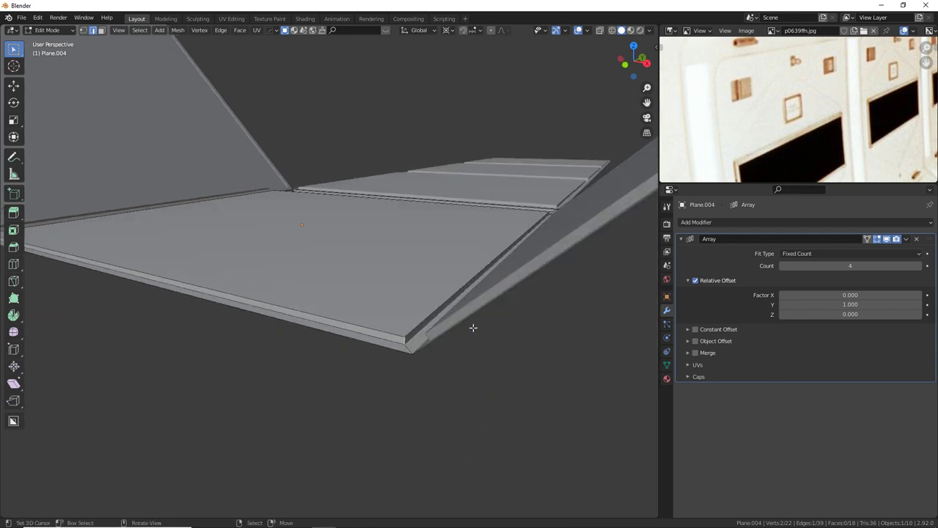
key(shift+g)
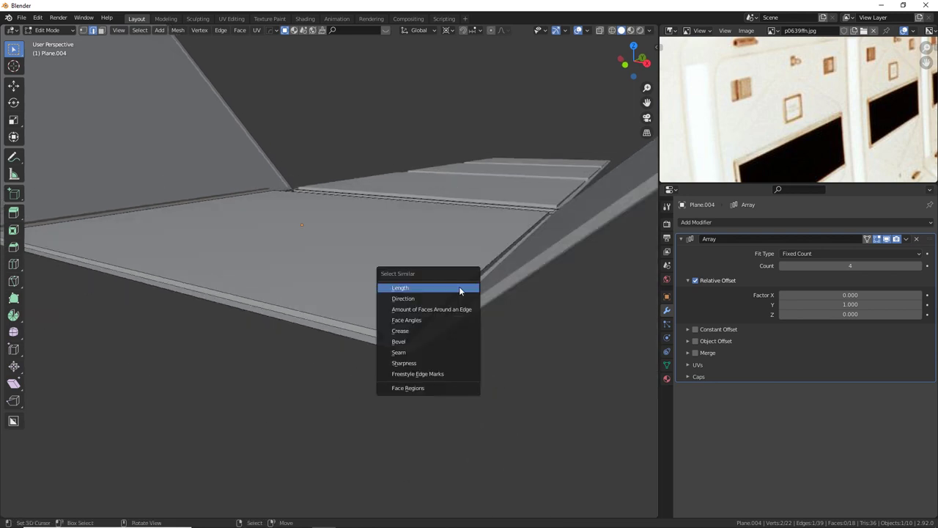
click(444, 287)
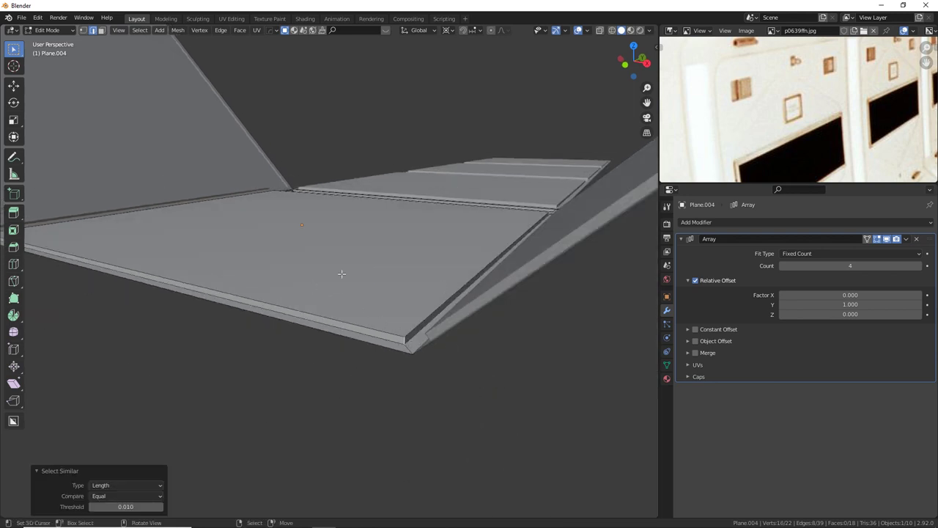
middle_drag(425, 223, 535, 271)
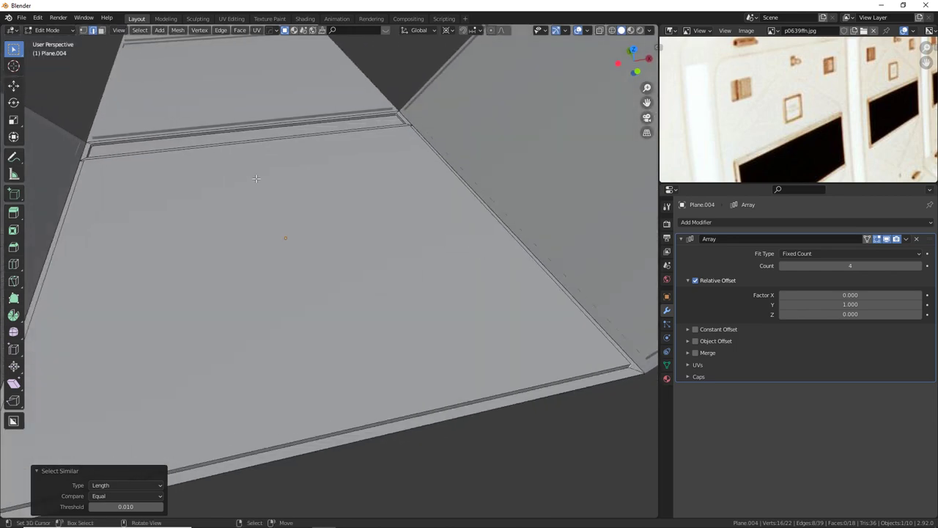
middle_drag(259, 178, 278, 331)
Select the raised panel's four short corner edges and bevel them by about 0.651 m with 10 segments.
click(328, 134)
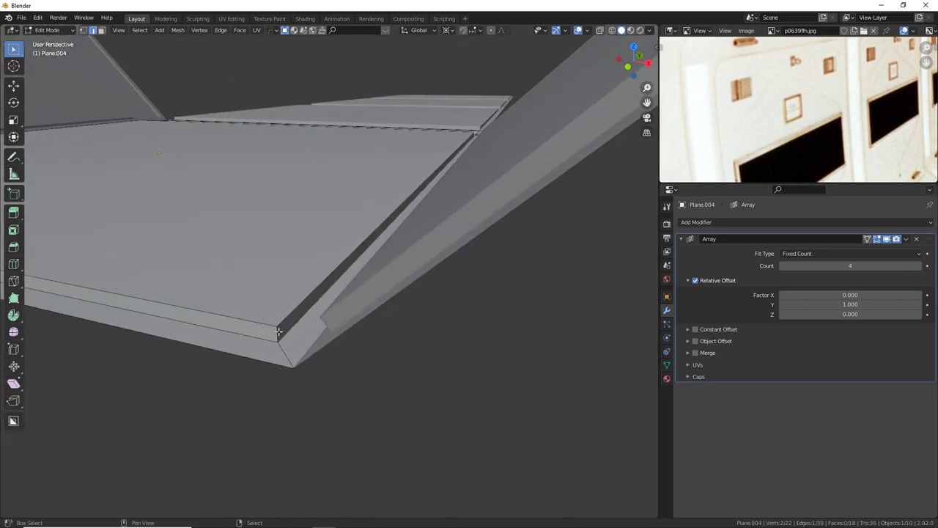
middle_drag(165, 216, 301, 204)
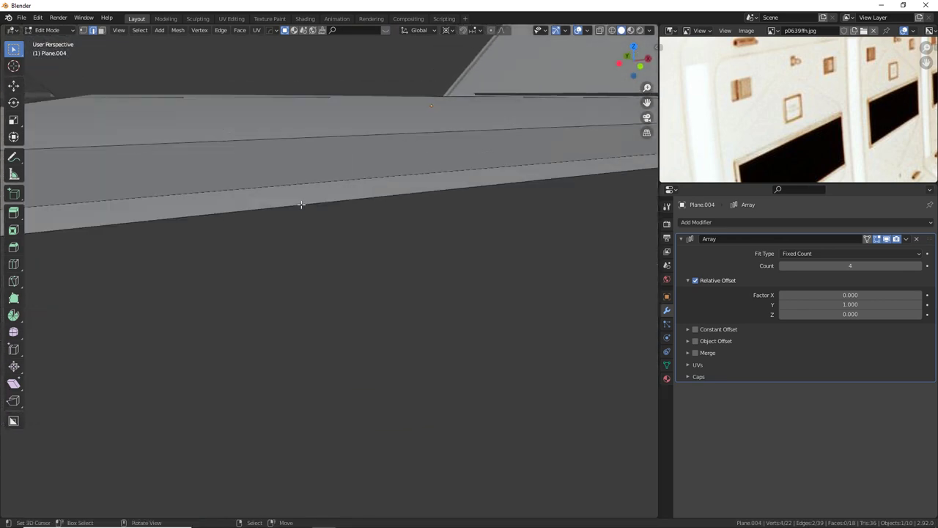
middle_drag(238, 204, 266, 210)
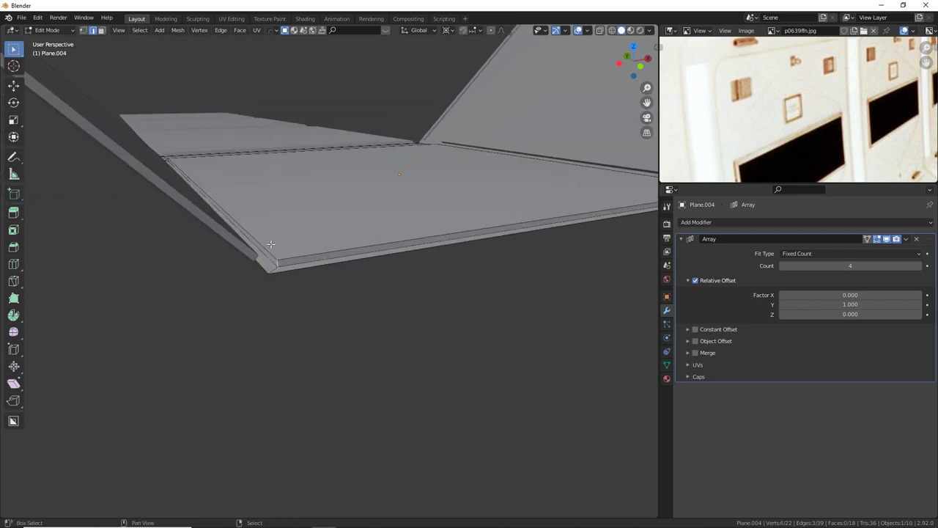
middle_drag(270, 244, 452, 160)
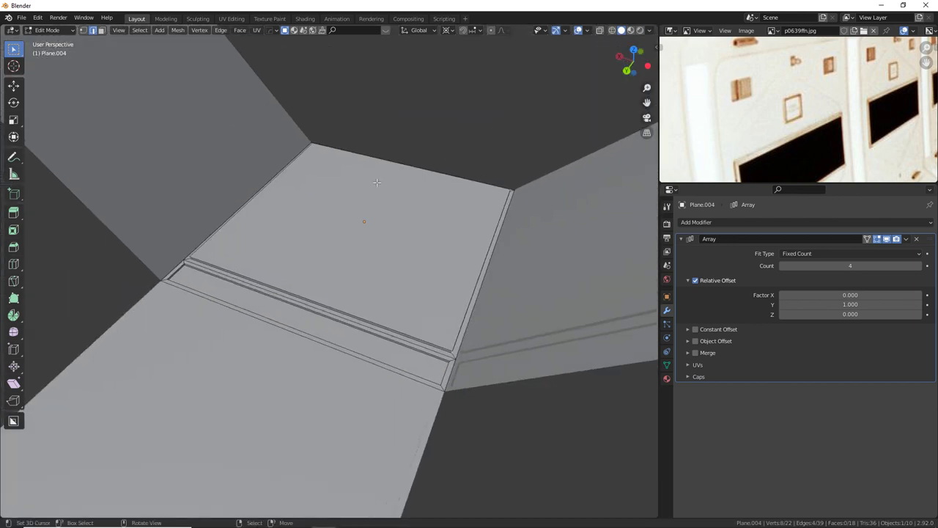
key(ctrl+b)
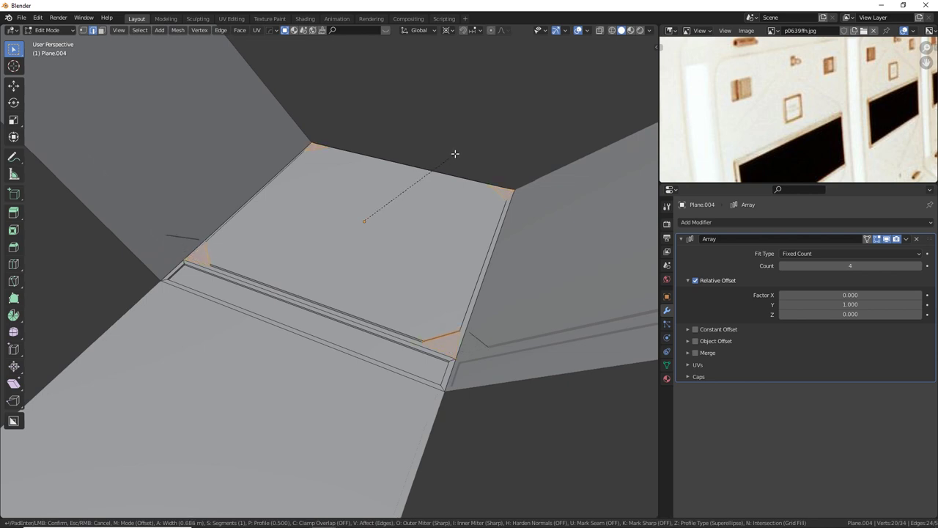
scroll(456, 156, up, 1)
scroll(456, 155, up, 1)
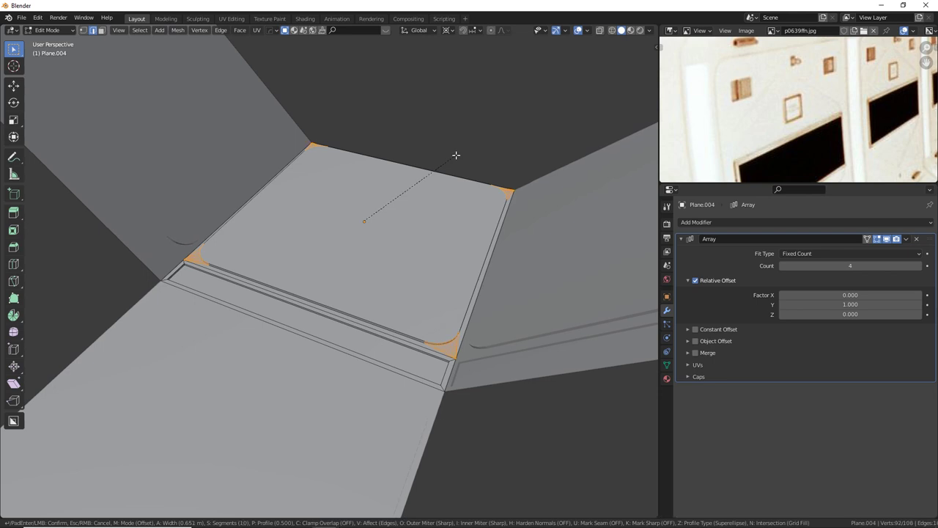
click(456, 156)
Select the raised panel's top face and bevel its rim by about 0.022 m with 6 segments.
scroll(420, 227, up, 3)
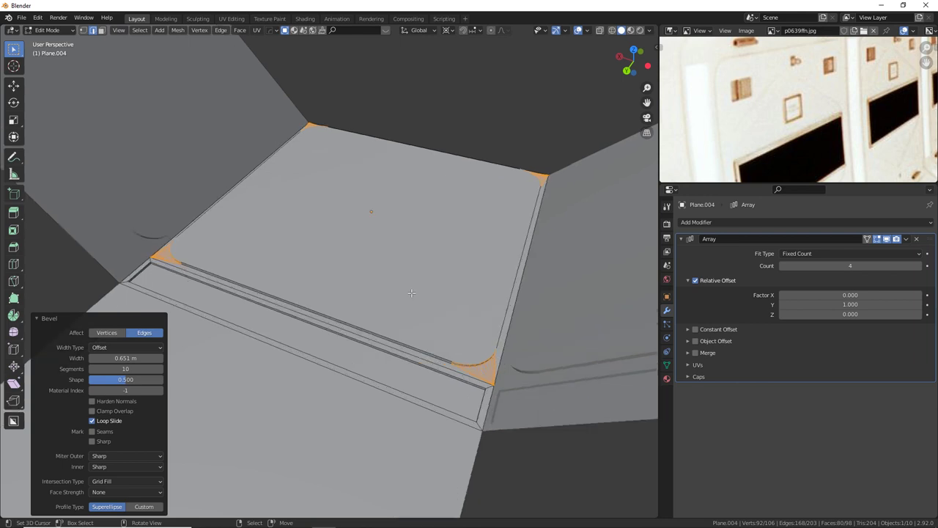
middle_drag(334, 288, 115, 63)
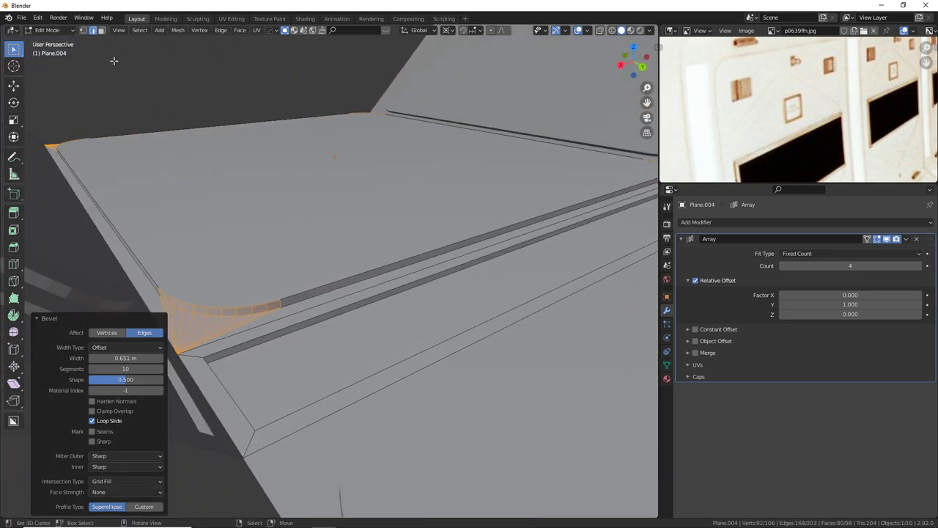
alt+click(350, 277)
click(101, 30)
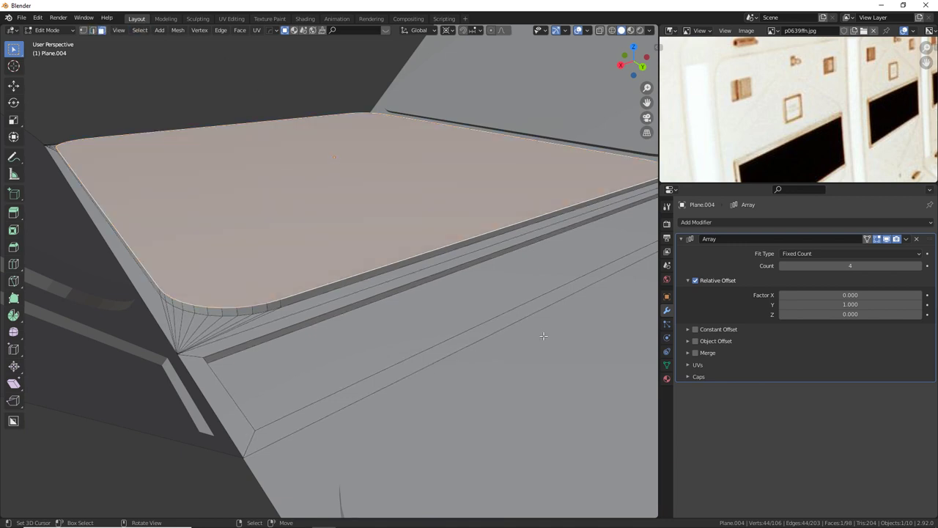
key(ctrl+n)
key(Escape)
key(ctrl+b)
scroll(532, 351, down, 1)
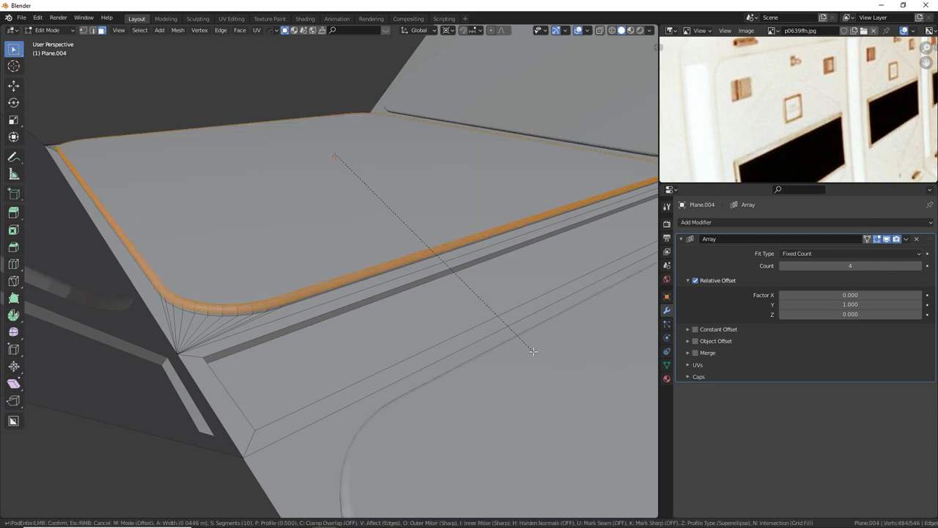
scroll(533, 351, down, 2)
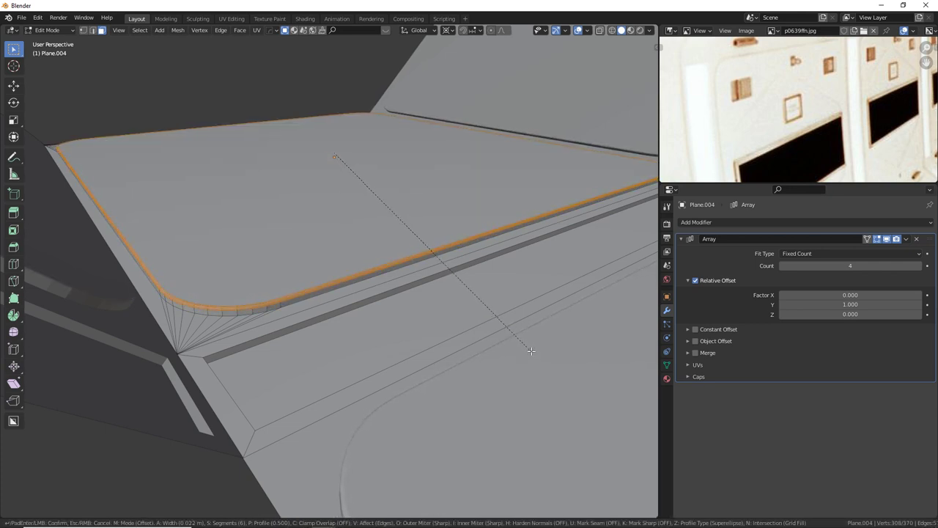
click(531, 352)
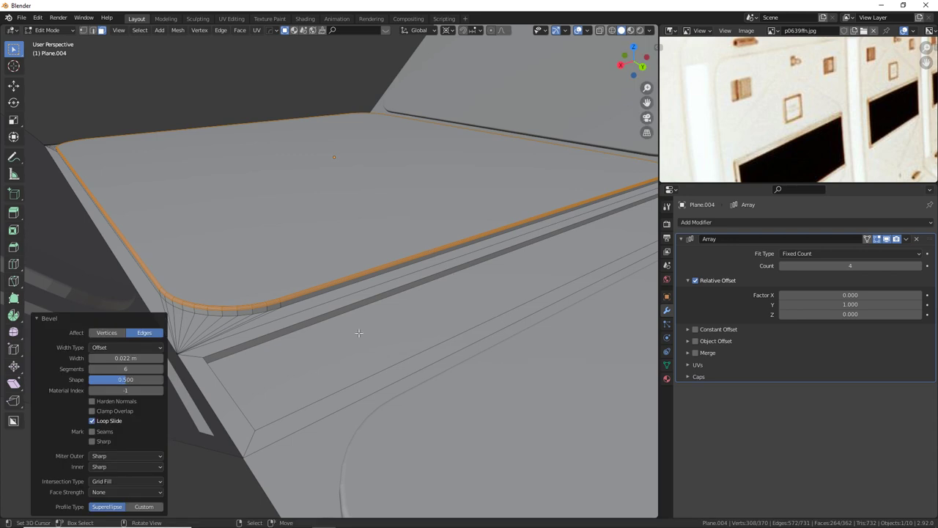
Return to Object Mode and apply smooth shading to the rounded panel.
key(Tab)
middle_drag(275, 300, 486, 376)
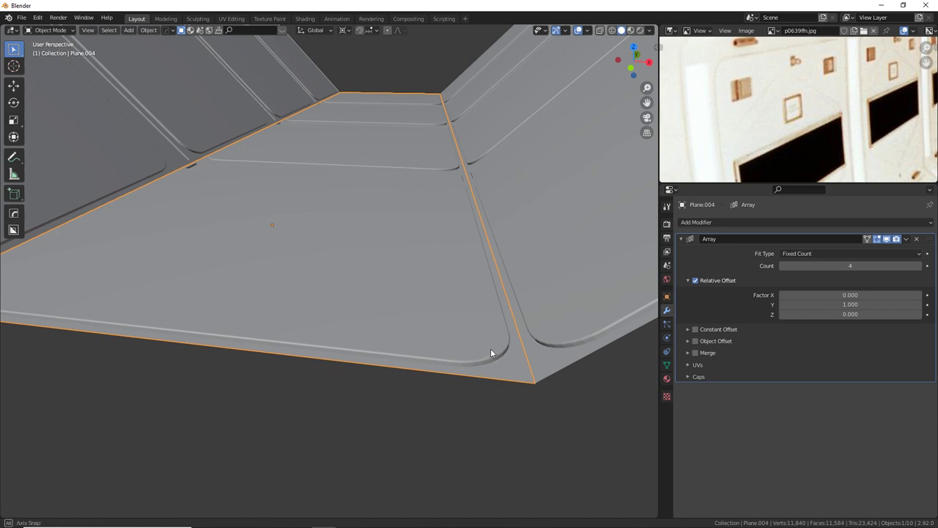
middle_drag(490, 349, 486, 346)
middle_drag(480, 342, 477, 351)
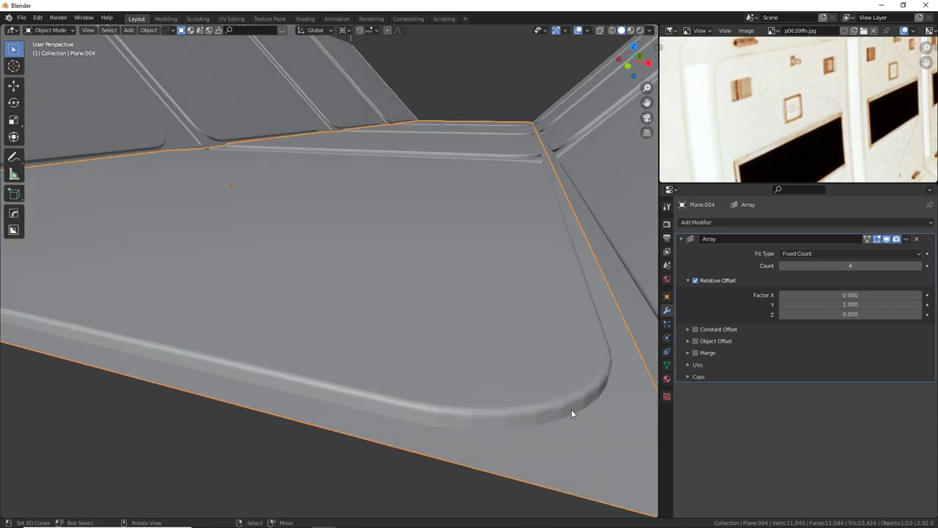
right_click(502, 294)
click(472, 291)
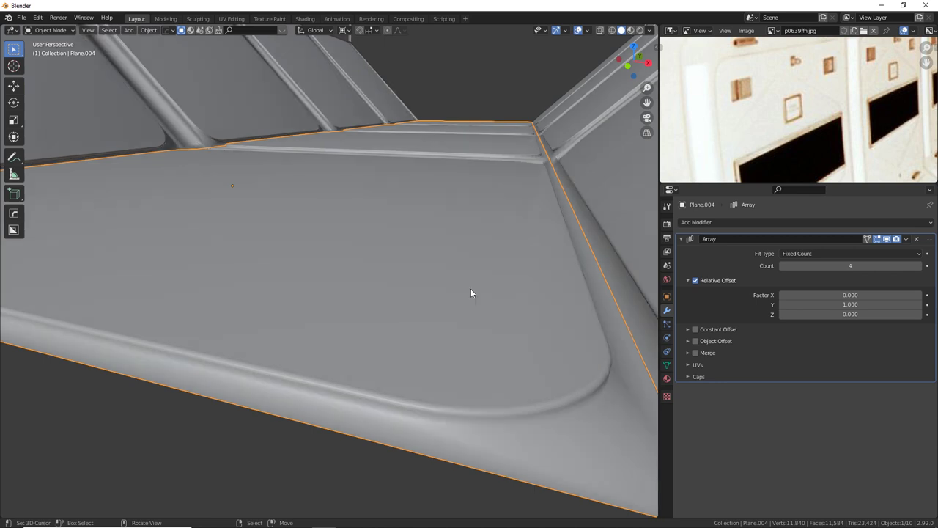
Enable Auto Smooth in the panel mesh's Normals settings.
click(666, 366)
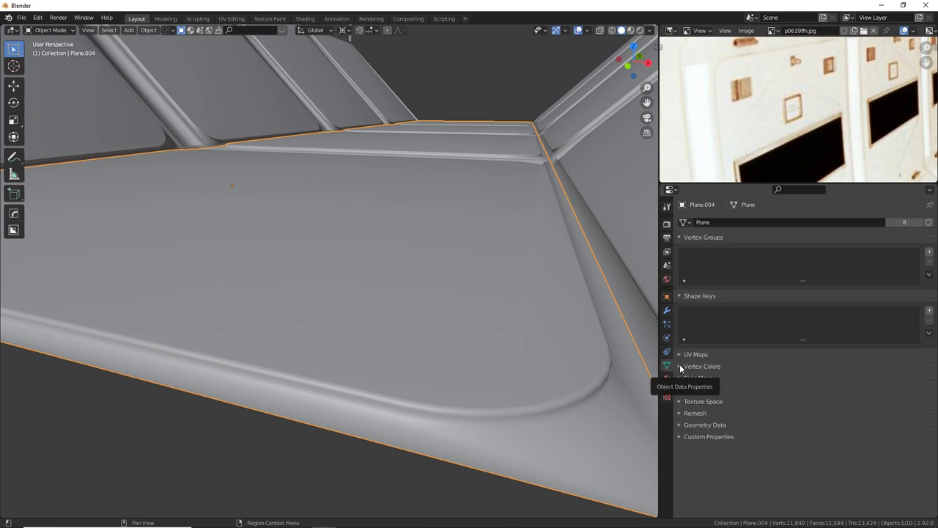
click(682, 390)
click(782, 404)
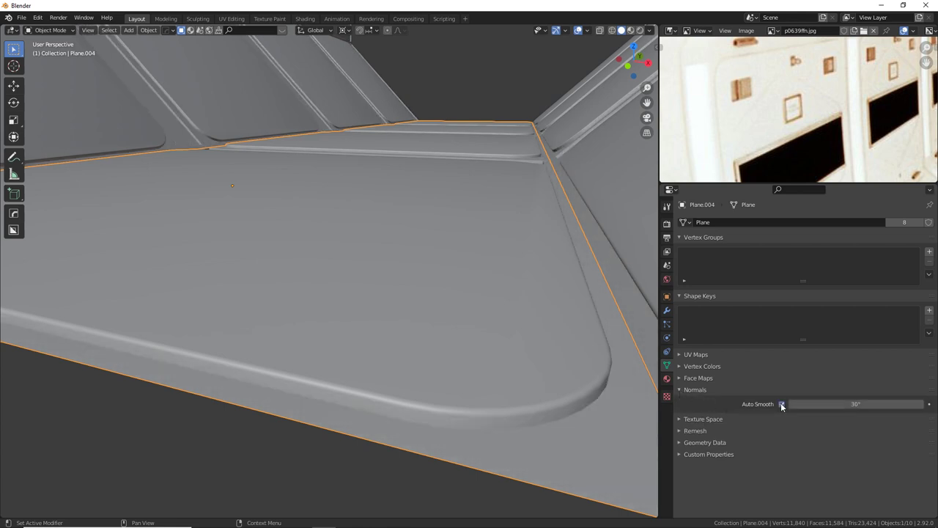
Enter Edit Mode, try a loop cut across the raised panel's top face, and switch to edge selection.
middle_drag(520, 400, 420, 277)
scroll(803, 110, down, 2)
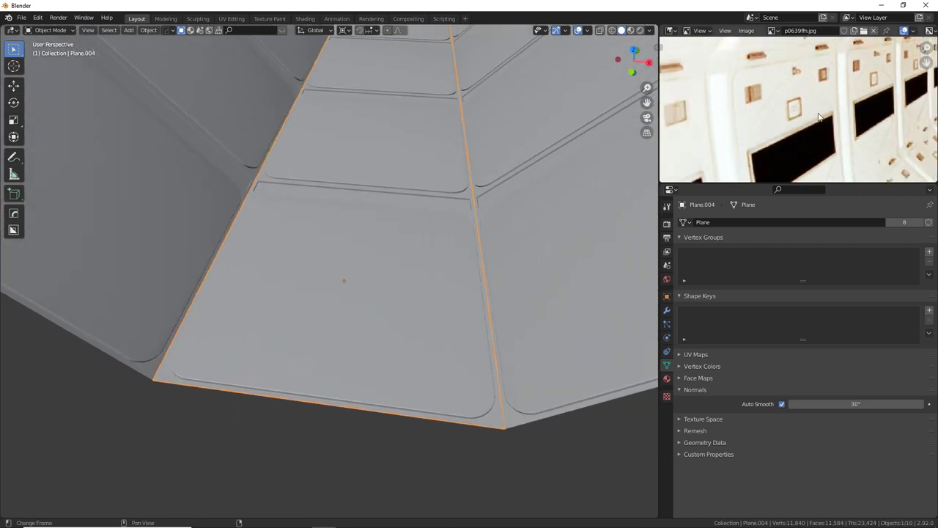
middle_drag(828, 140, 783, 64)
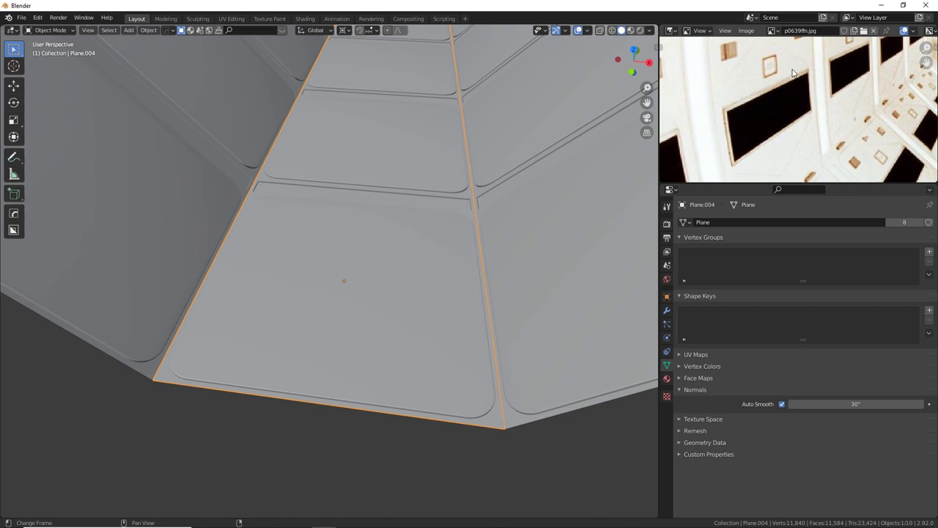
middle_drag(432, 300, 371, 295)
key(Tab)
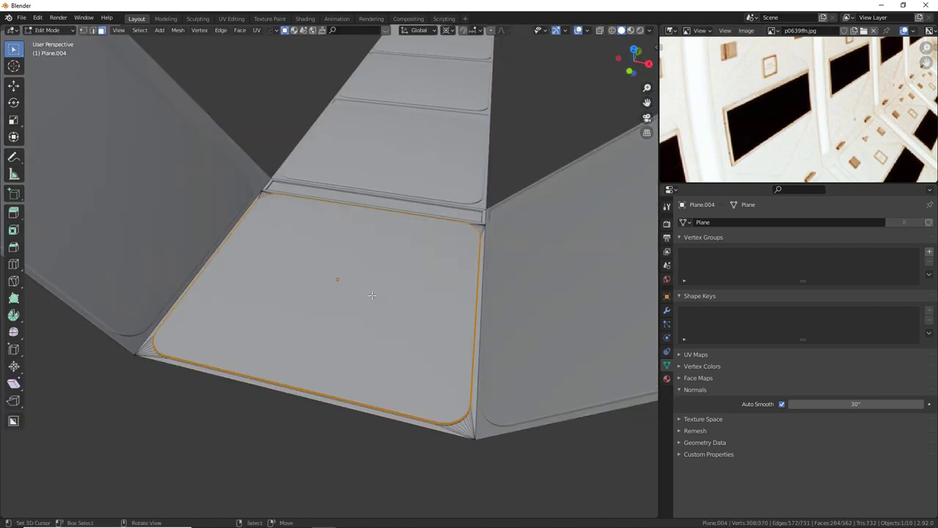
click(356, 290)
key(ctrl+r)
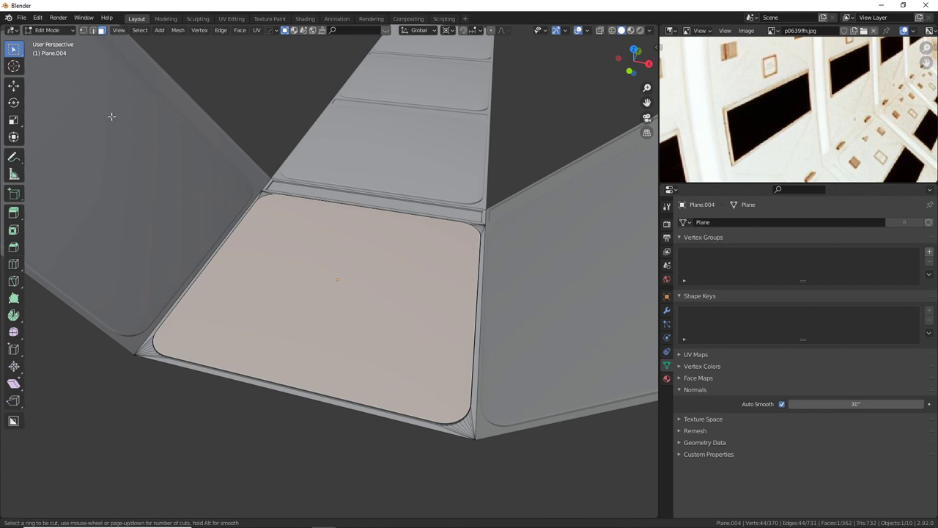
click(92, 31)
click(94, 31)
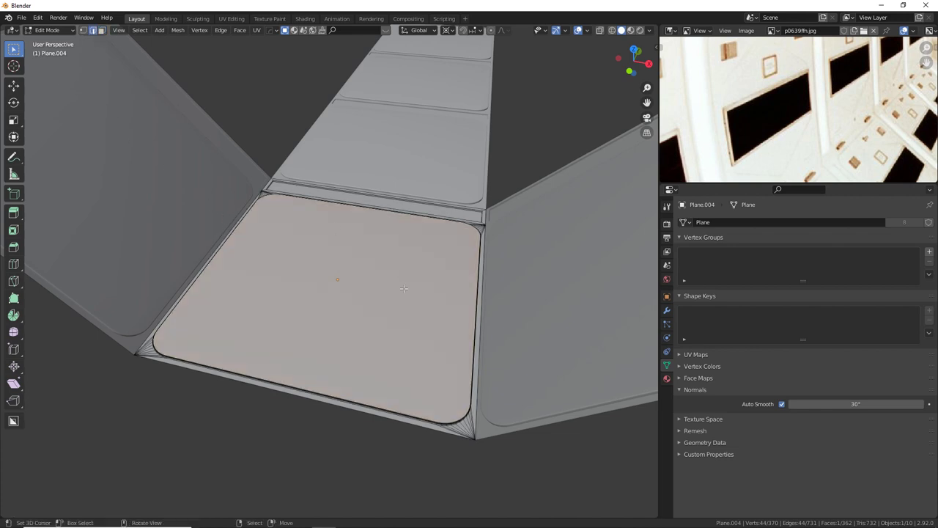
Subdivide the two opposite straight end edges of the raised panel's top face with 2 cuts, splitting it into three strips.
key(alt+a)
right_click(308, 390)
middle_drag(308, 409, 322, 391)
scroll(323, 391, up, 2)
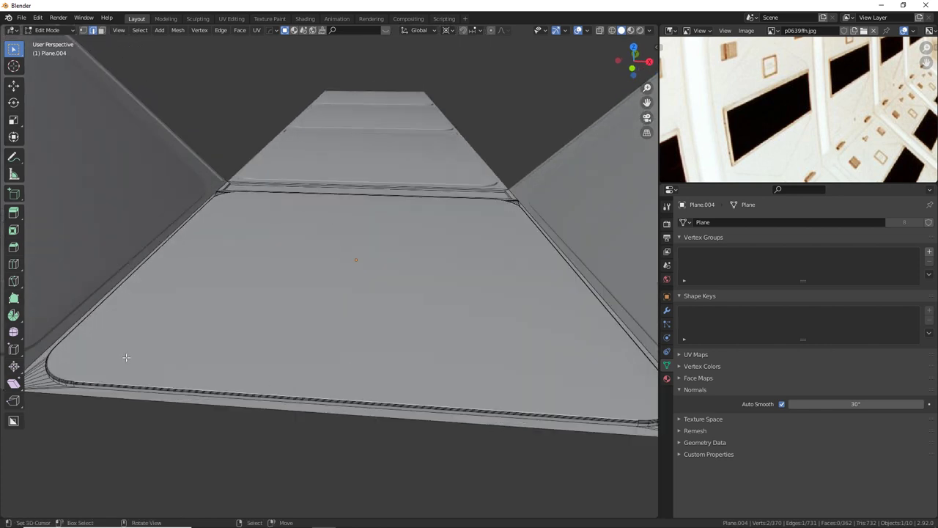
middle_drag(409, 374, 477, 363)
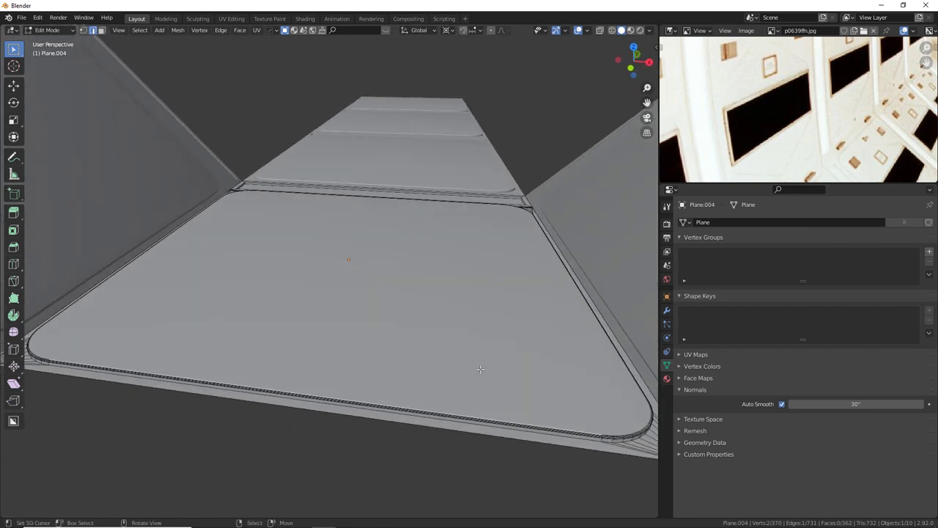
key(g)
right_click(483, 289)
middle_drag(472, 229, 432, 321)
scroll(325, 290, up, 4)
key(F3)
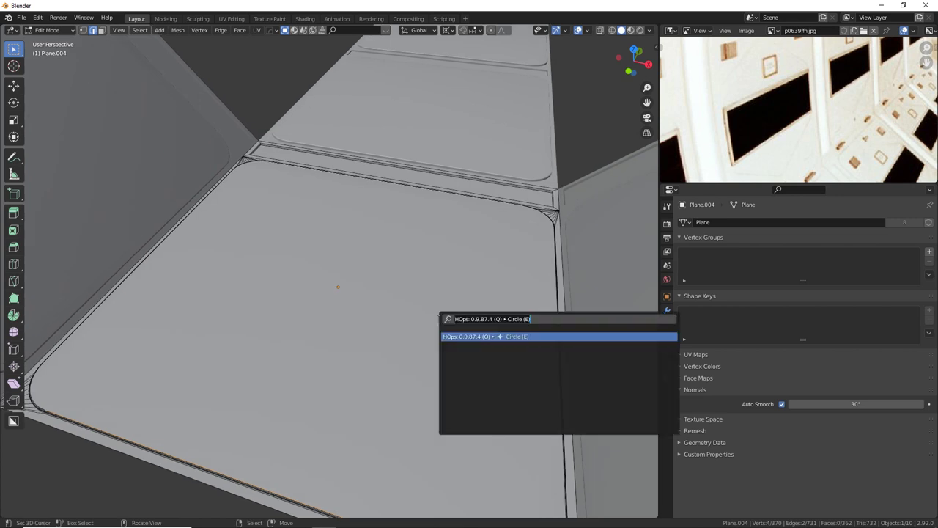
text(subd)
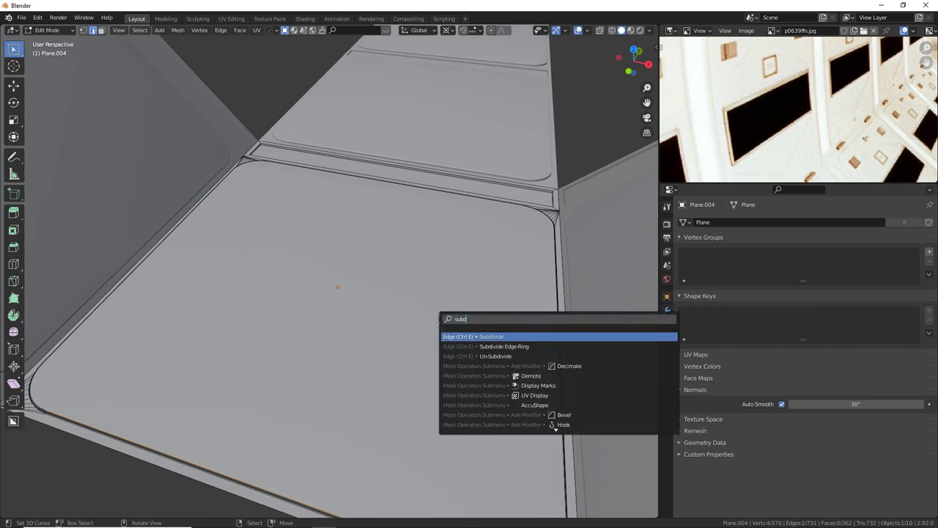
key(Return)
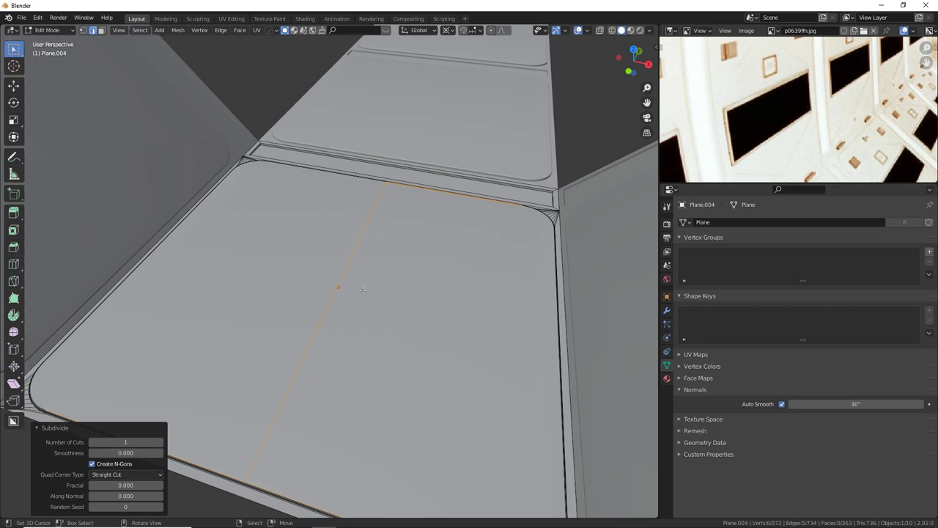
click(162, 442)
Select the middle strip face of the raised panel in face mode and try scaling it along global Y.
middle_drag(350, 307, 490, 187)
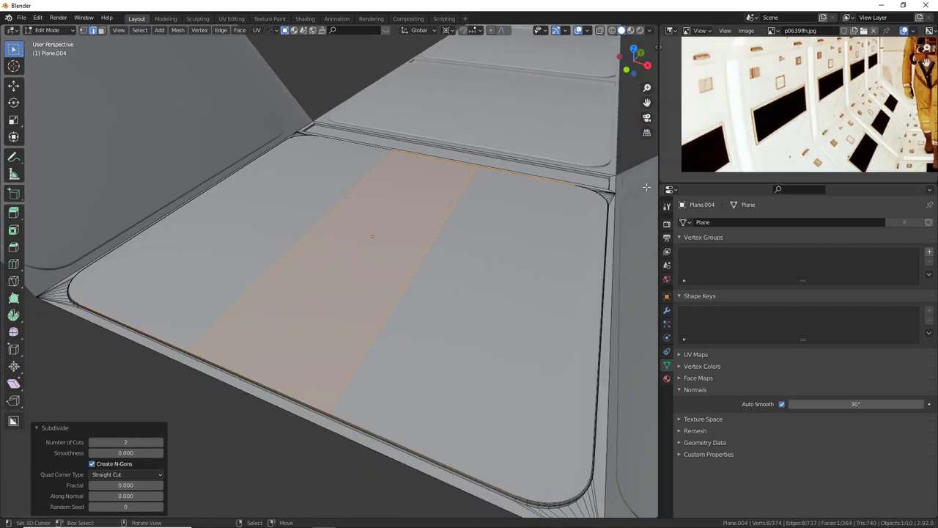
middle_drag(273, 241, 314, 246)
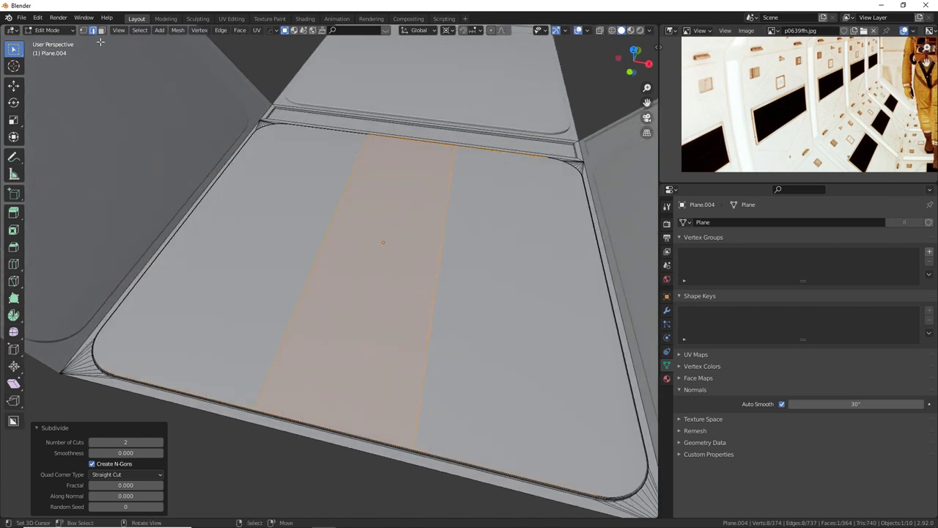
click(101, 30)
right_click(361, 242)
key(s)
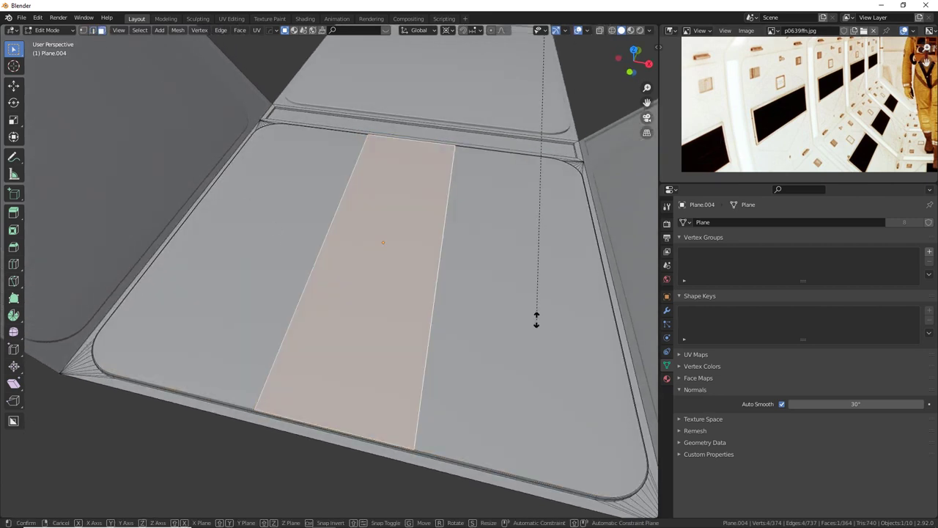
key(y)
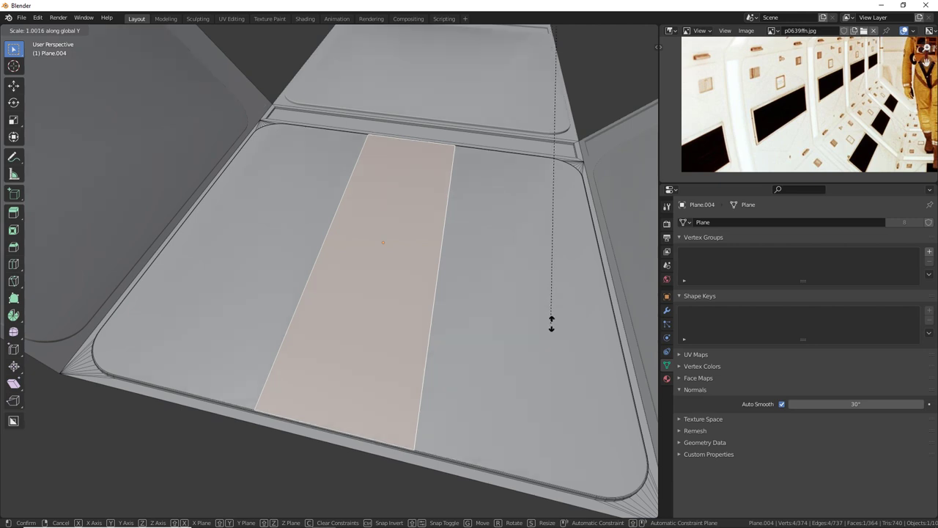
key(Escape)
Set the pivot point to Individual Origins and widen the middle strip face by about 1.227 along global X.
click(447, 30)
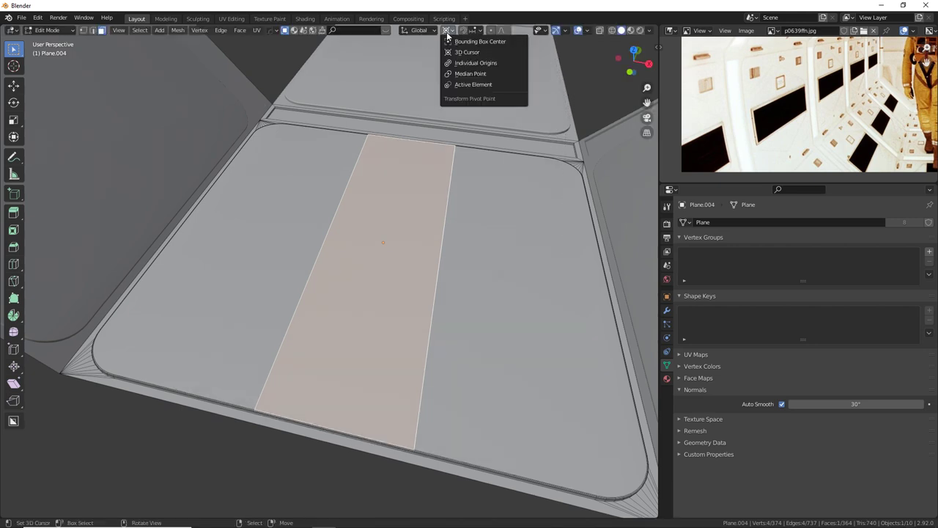
click(488, 63)
key(s)
key(x)
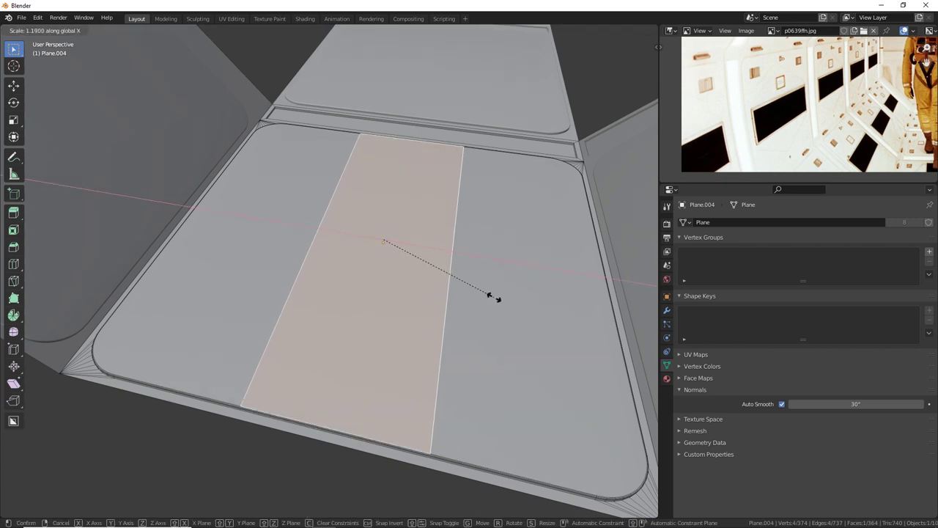
click(495, 298)
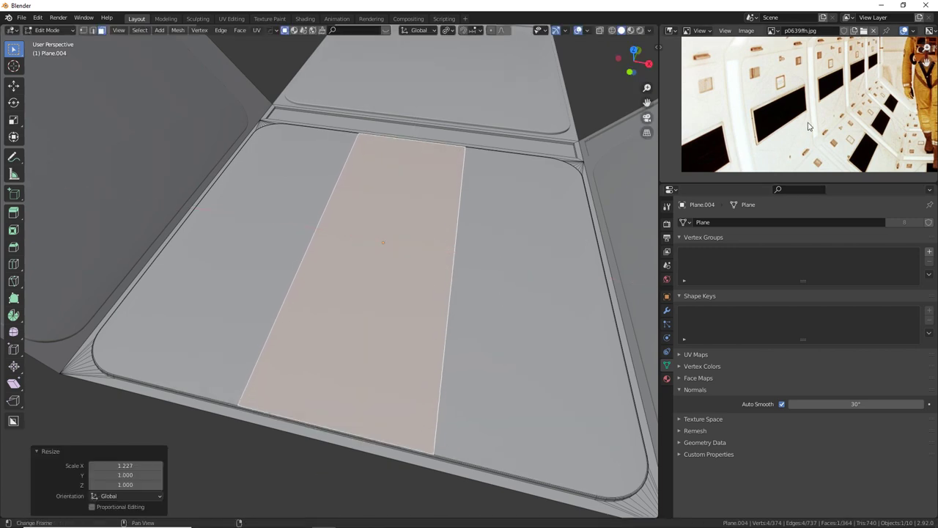
scroll(799, 120, up, 2)
scroll(799, 120, up, 2)
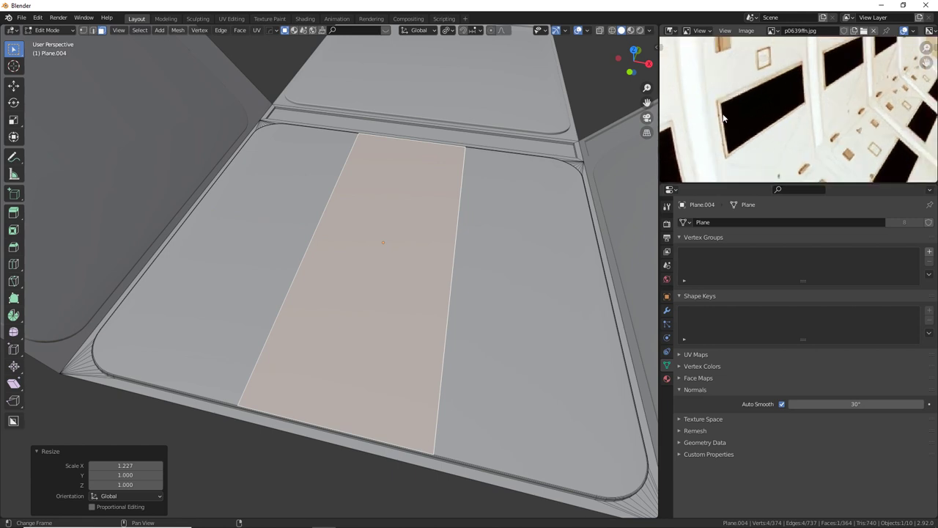
Inset the middle strip face by about 0.105 m and extrude the inner face by about -0.049 m along its normal.
key(i)
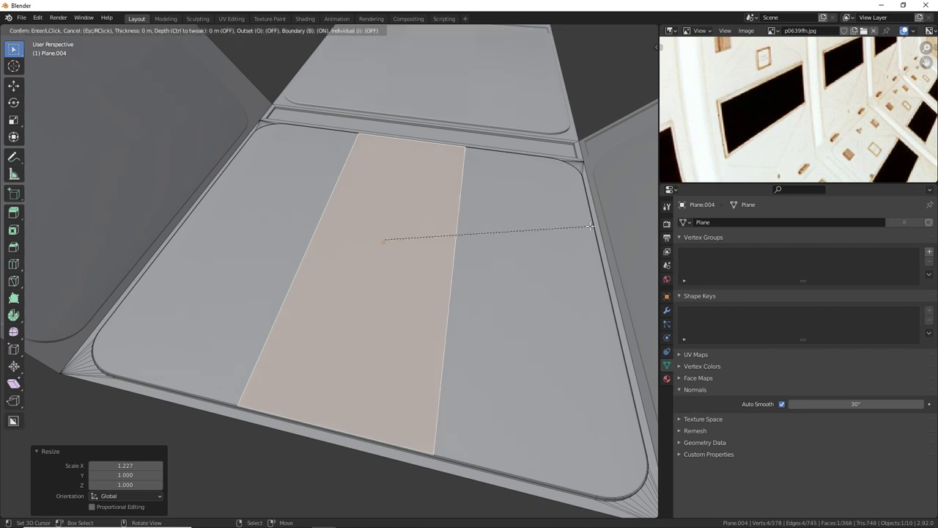
click(586, 226)
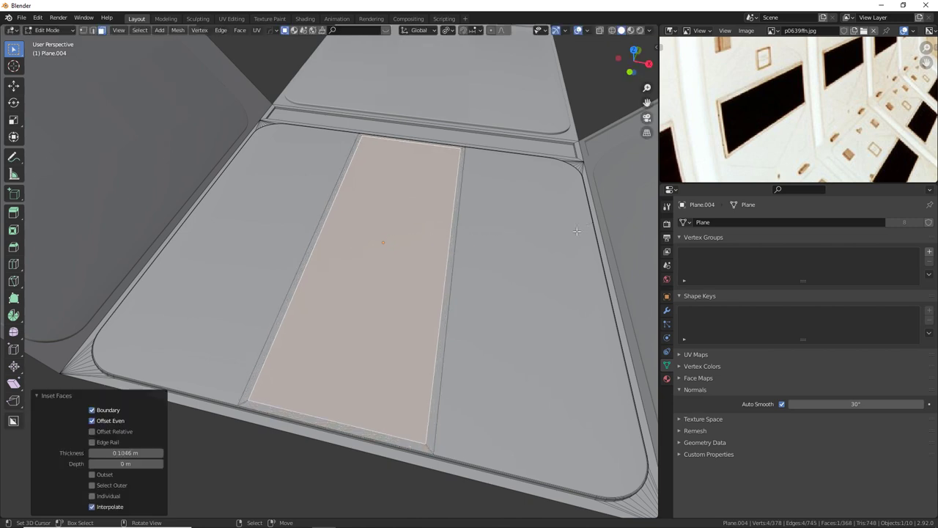
middle_drag(586, 226, 561, 235)
key(e)
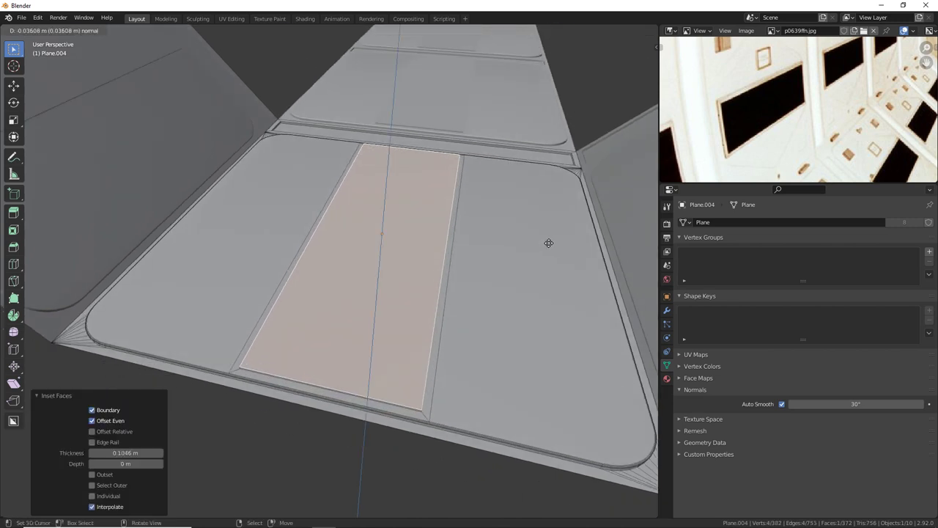
click(551, 243)
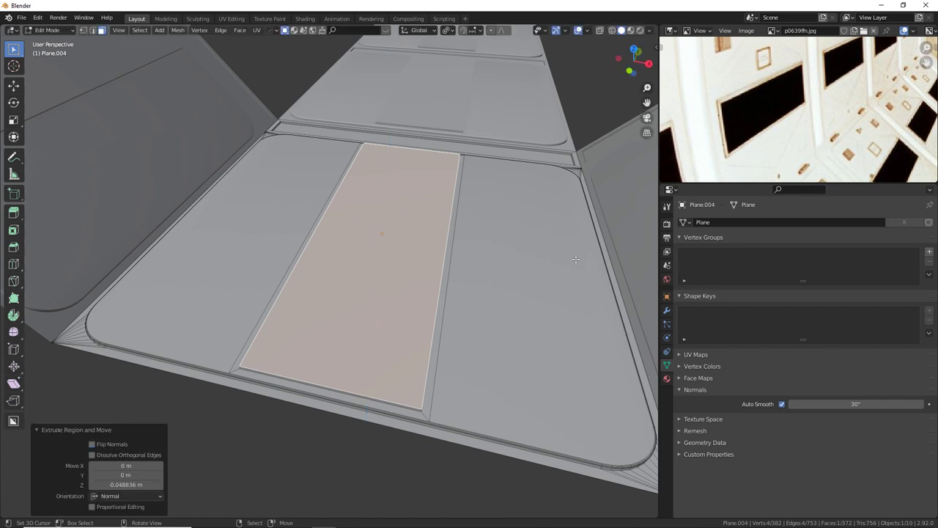
Inset the strip's inner face again by about 0.127 m and extrude it by about -0.025 m along its normal.
key(i)
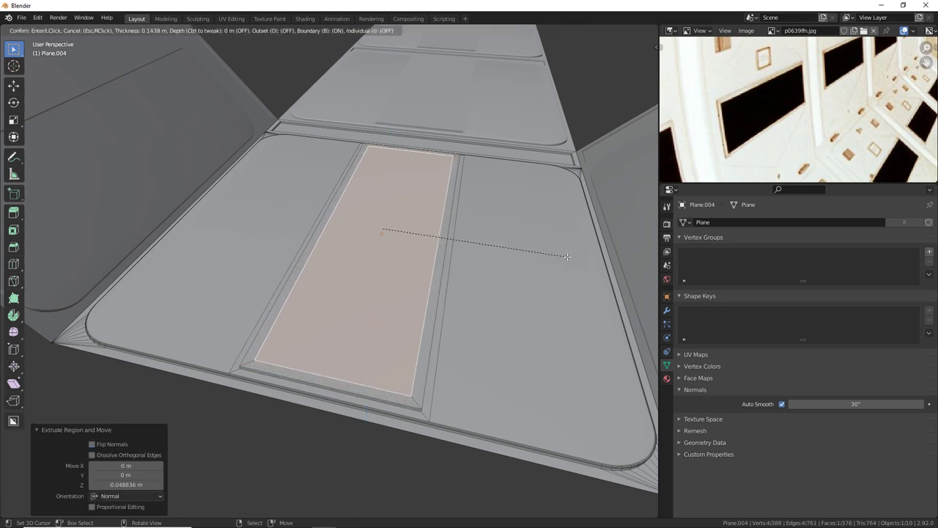
click(569, 256)
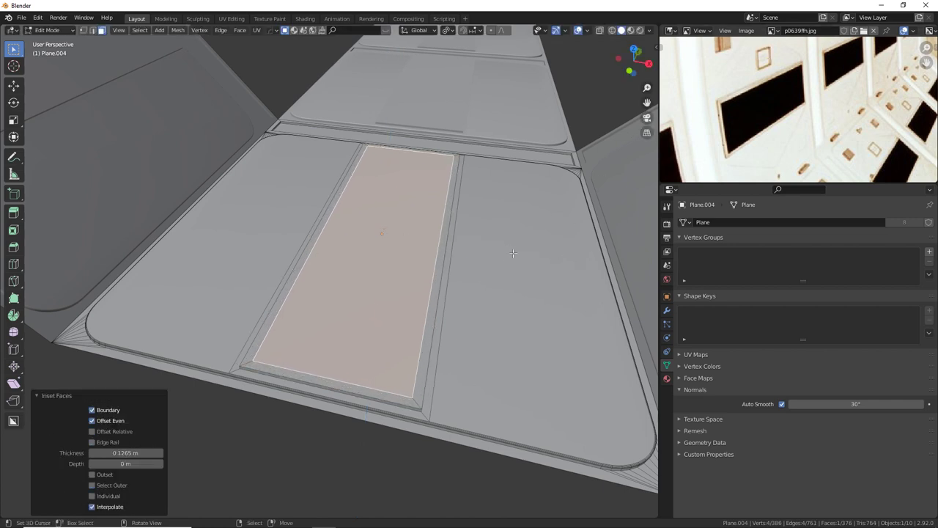
middle_drag(518, 242, 513, 247)
scroll(514, 248, up, 4)
scroll(497, 250, down, 2)
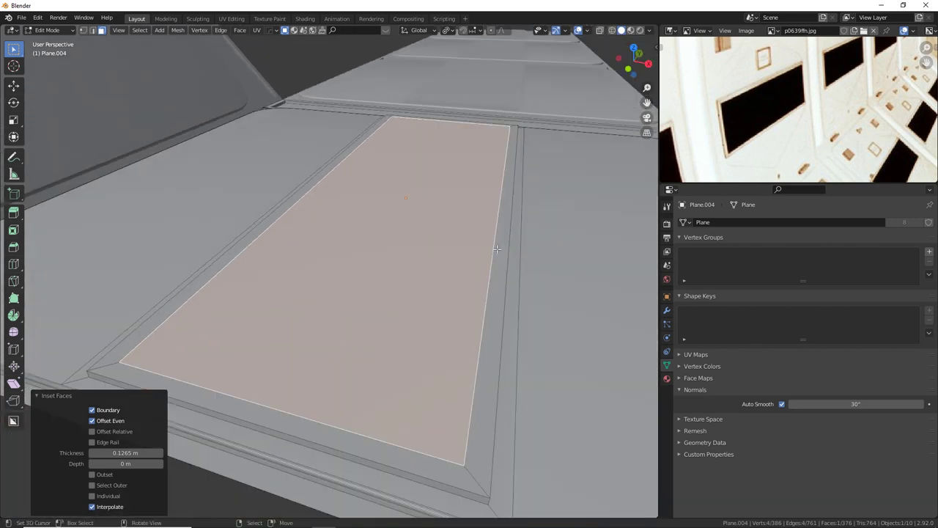
key(e)
click(537, 292)
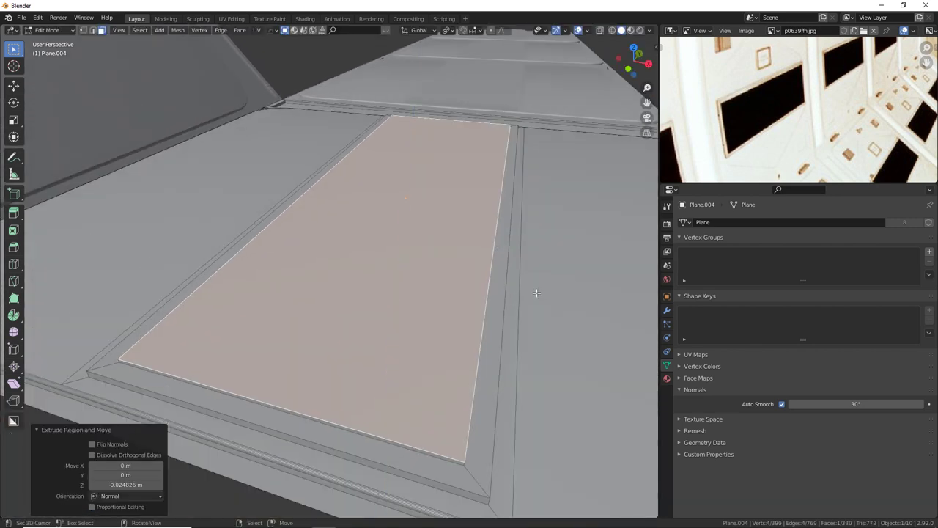
Scale the extruded strip face to about 0.984 overall and stretch it by about 1.009 along global Y.
key(s)
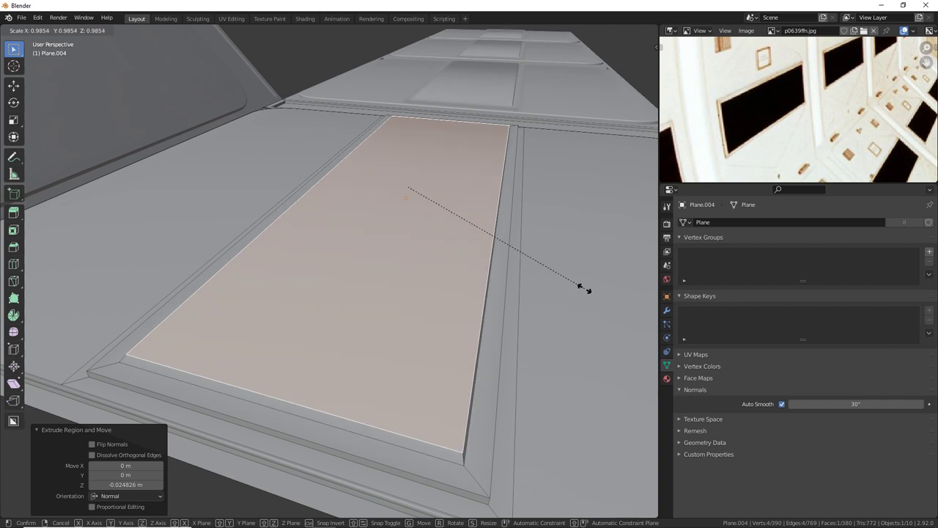
click(580, 291)
middle_drag(580, 291, 557, 308)
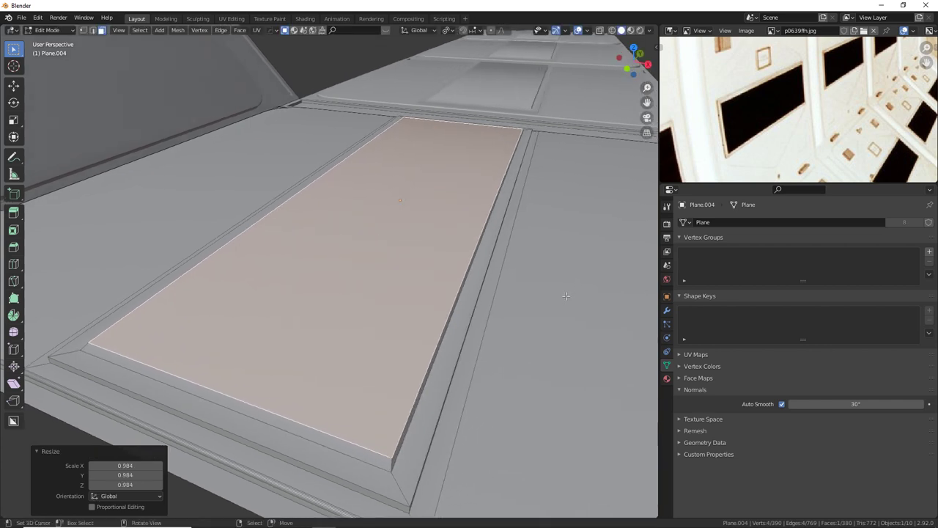
key(s)
key(y)
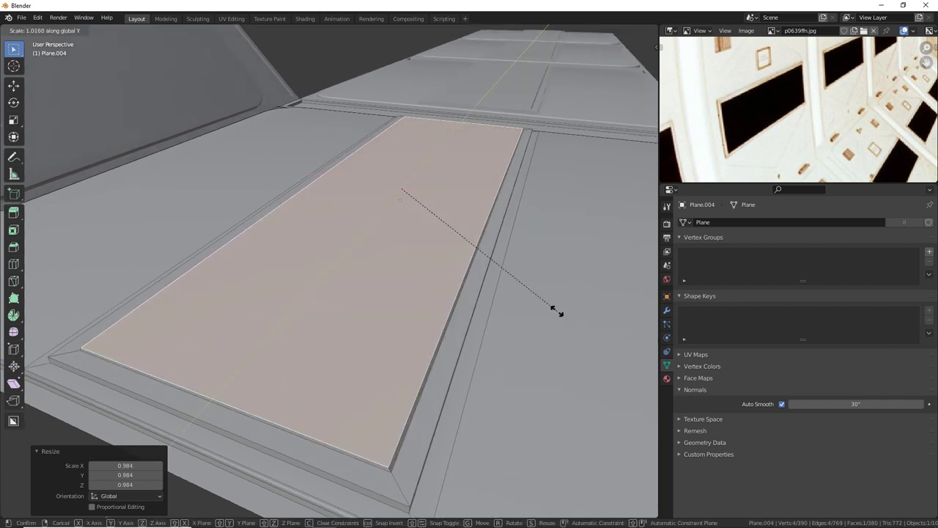
click(557, 309)
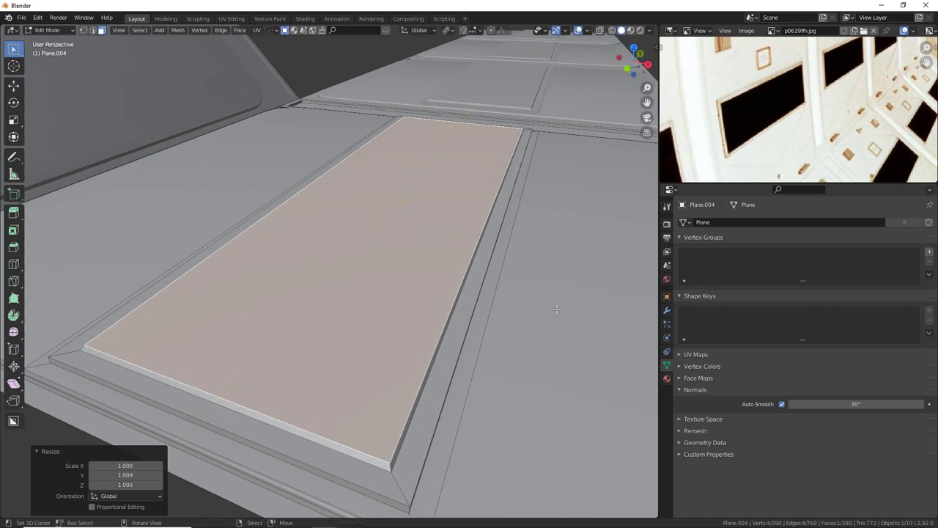
Bevel the border edges of the strip's extruded face with 4 segments and a width of about 0.025 m.
middle_drag(556, 309, 572, 258)
key(ctrl+b)
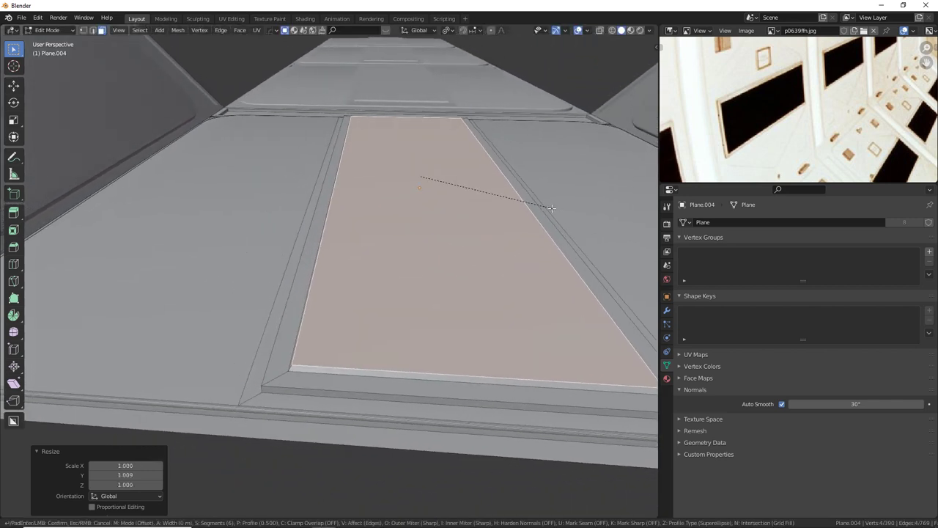
scroll(558, 212, down, 2)
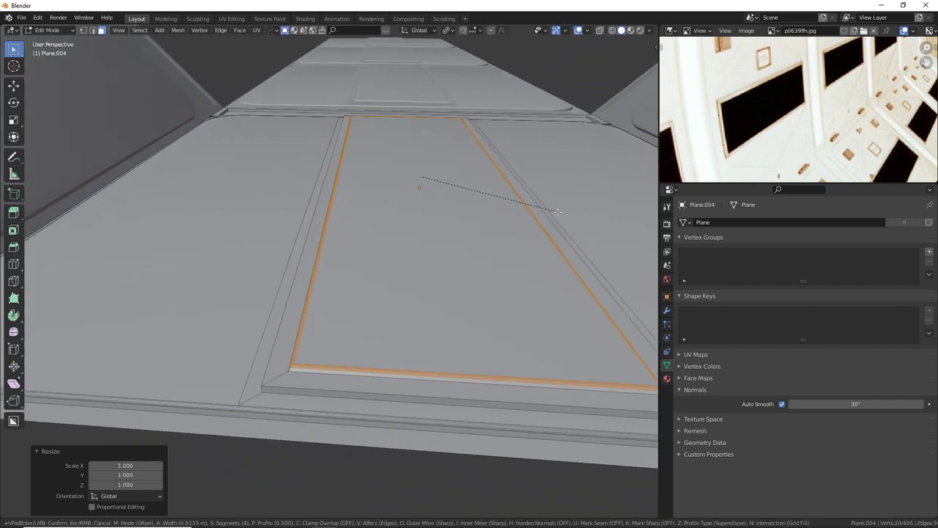
click(480, 264)
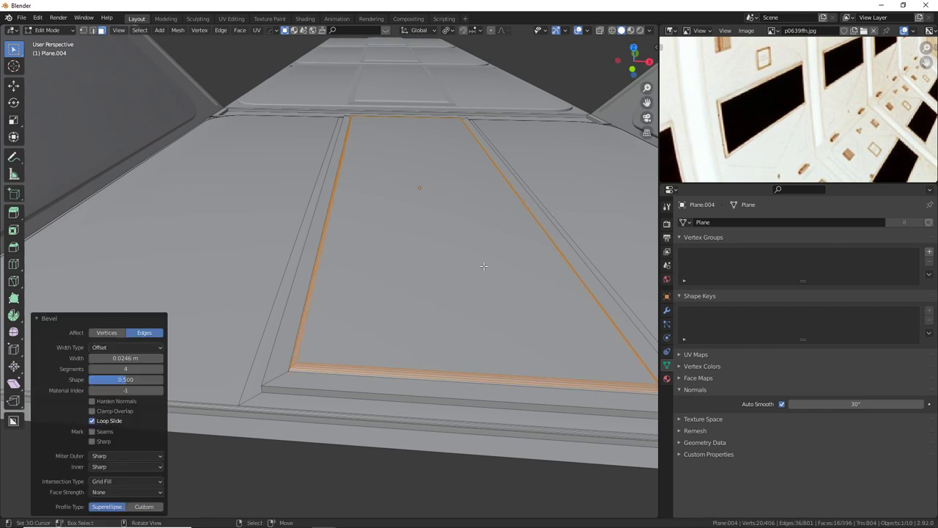
Examine the beveled strip in Object Mode and compare the panel's plain side face with the window panels in the reference still.
mouse_move(484, 267)
middle_down()
mouse_move(462, 270)
mouse_move(334, 350)
mouse_move(348, 343)
mouse_move(350, 314)
middle_up()
scroll(335, 350, down, 3)
key(Tab)
scroll(366, 300, up, 3)
middle_drag(376, 285, 329, 304)
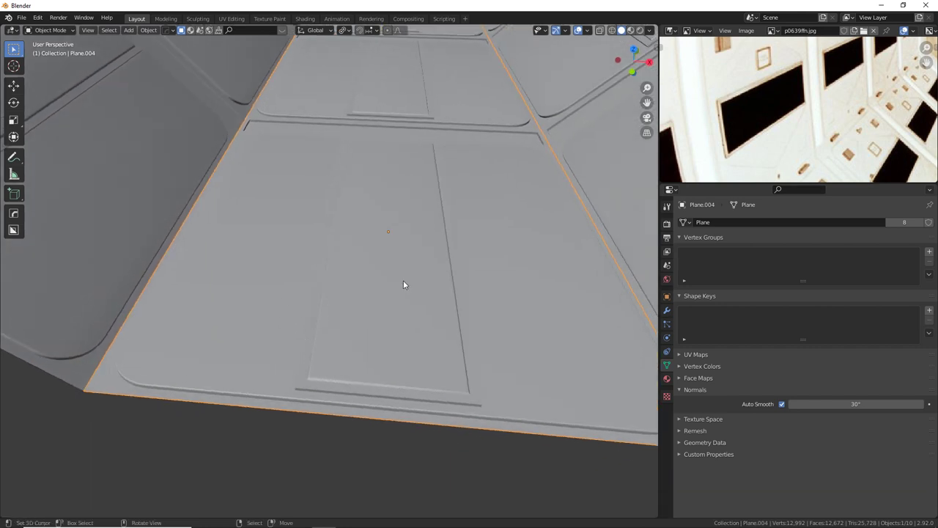
scroll(773, 121, down, 2)
key(Tab)
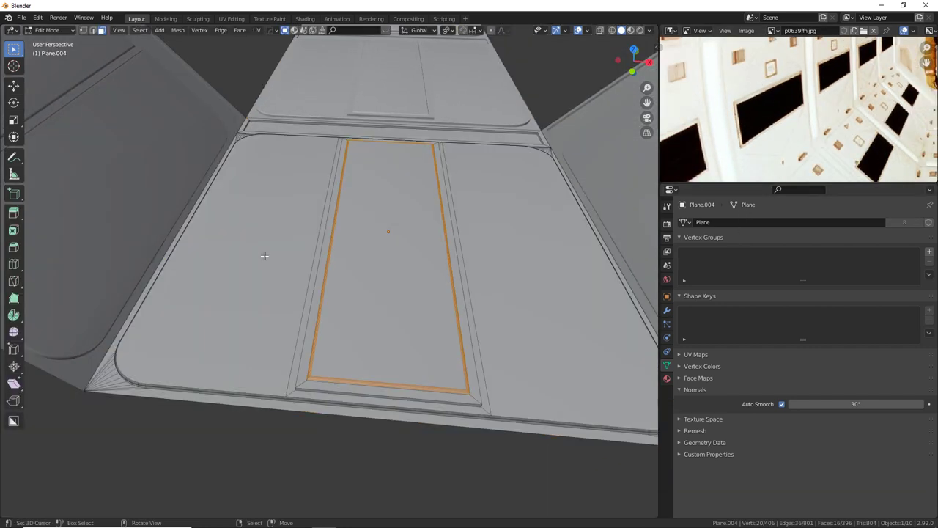
click(264, 256)
middle_drag(779, 93, 767, 125)
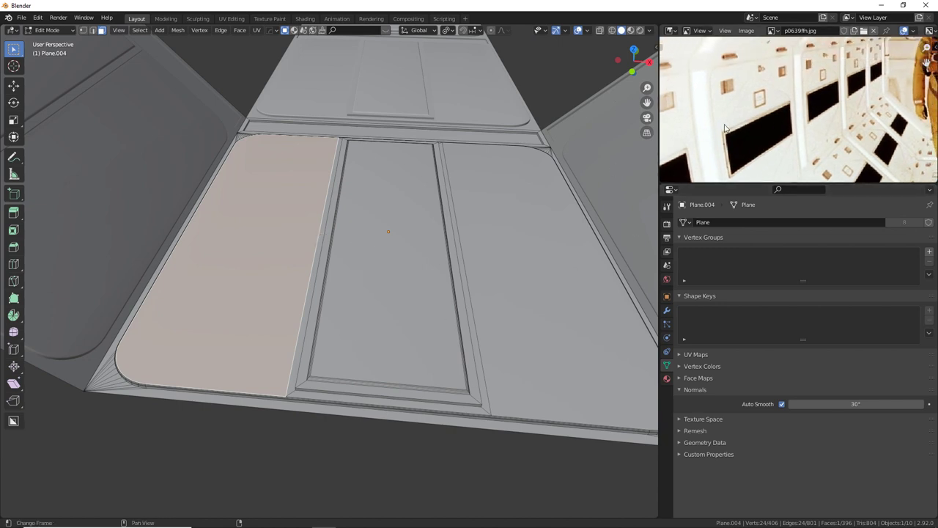
middle_drag(816, 140, 789, 121)
Switch to Photoshop and outline in red the triangular panel shape above the large black window in the reference image.
key(alt+Tab)
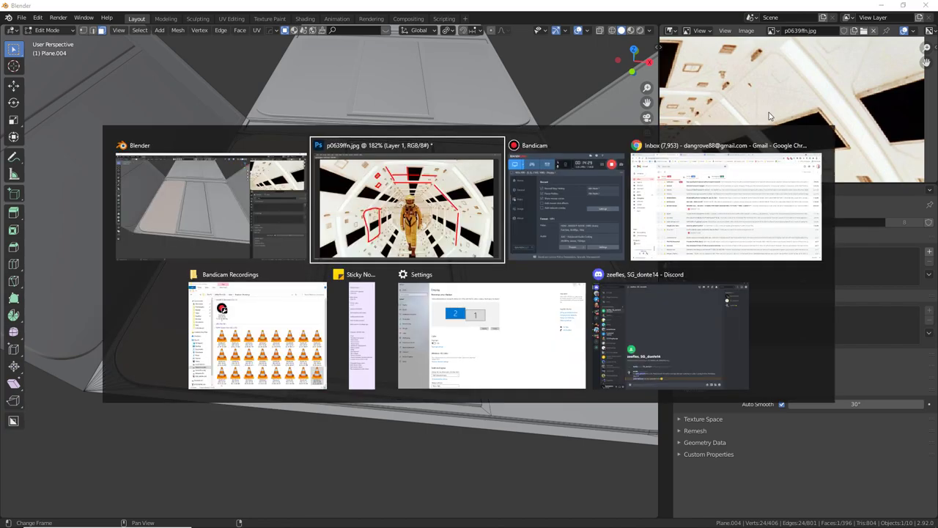
alt+scroll(703, 134, up, 6)
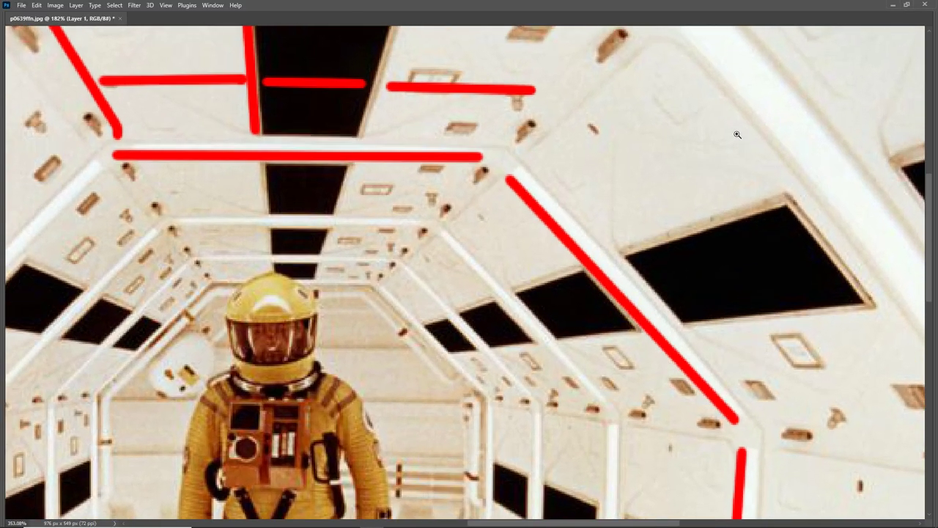
drag(658, 183, 564, 227)
alt+scroll(610, 201, down, 3)
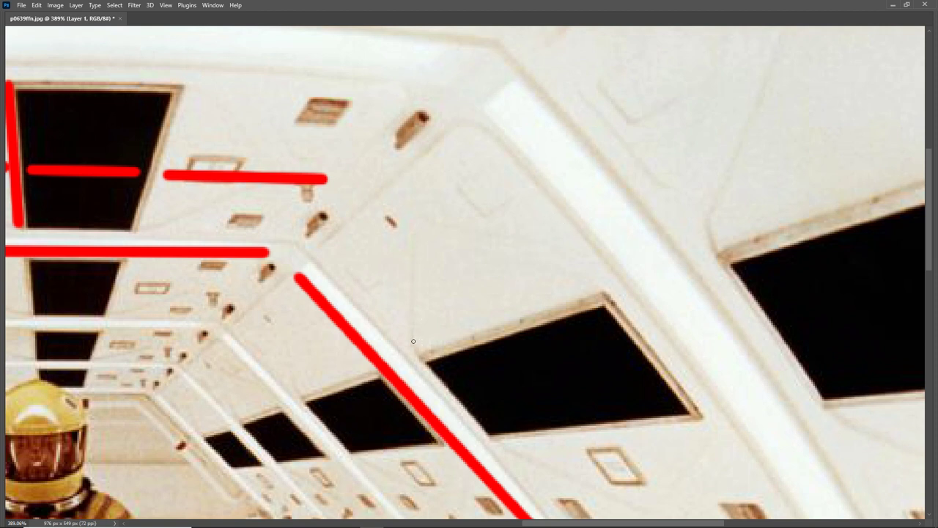
shift+click(418, 234)
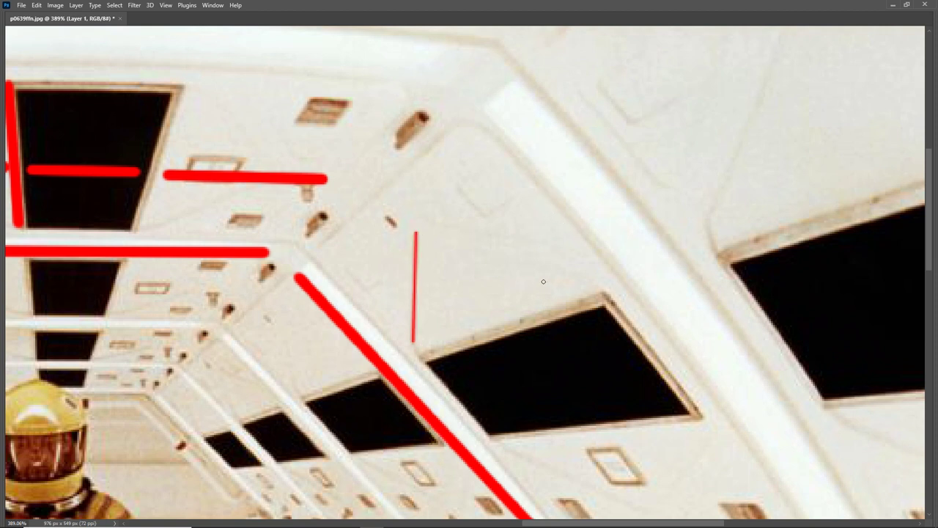
shift+click(590, 278)
shift+click(416, 343)
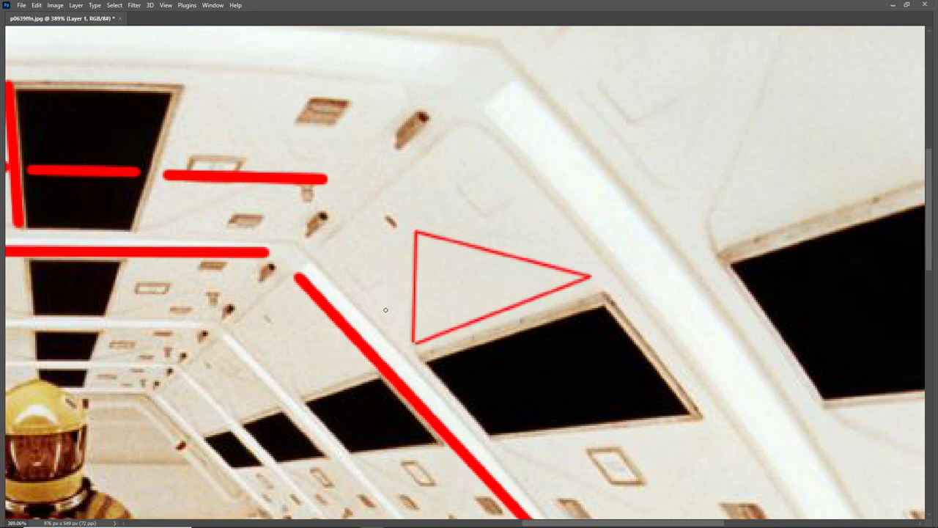
Outline in red the two angular panel shapes beside and above the triangle in the reference image.
shift+click(377, 233)
shift+click(372, 230)
shift+click(331, 261)
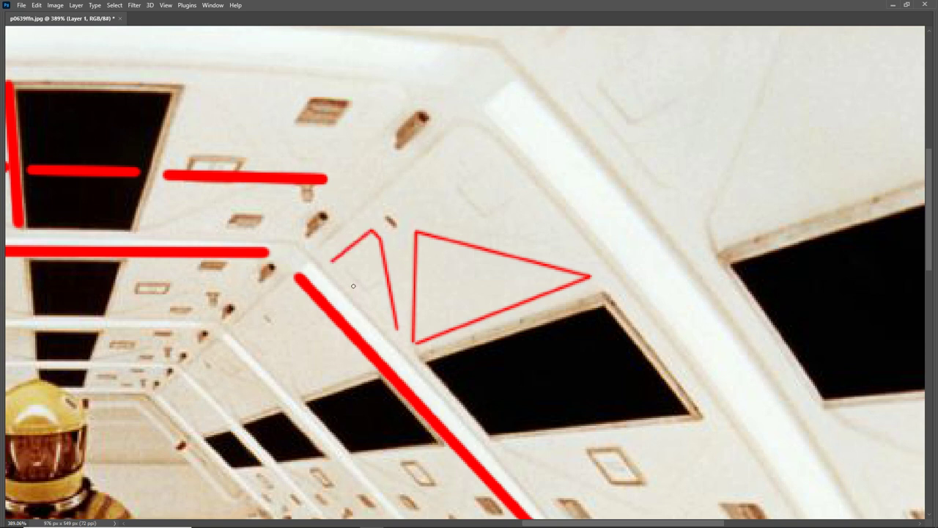
shift+click(396, 331)
shift+click(428, 211)
shift+click(564, 241)
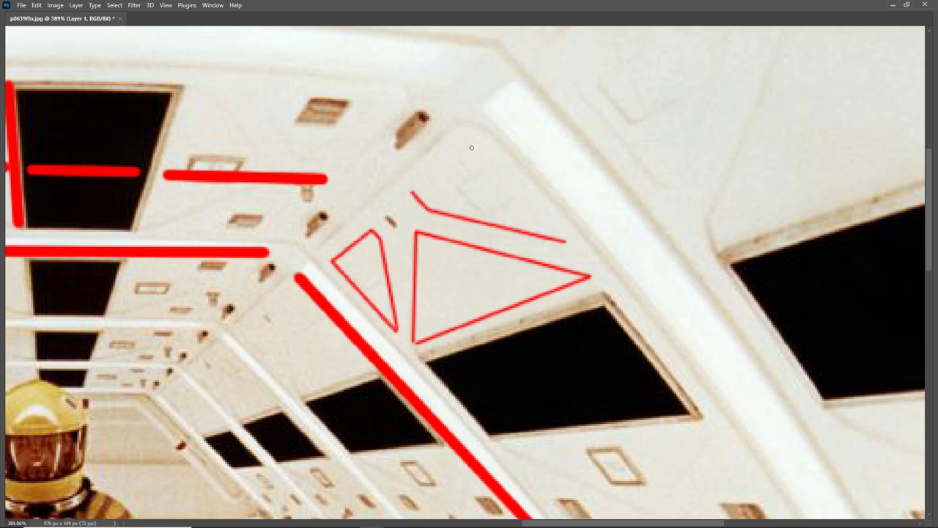
shift+click(472, 147)
shift+click(413, 193)
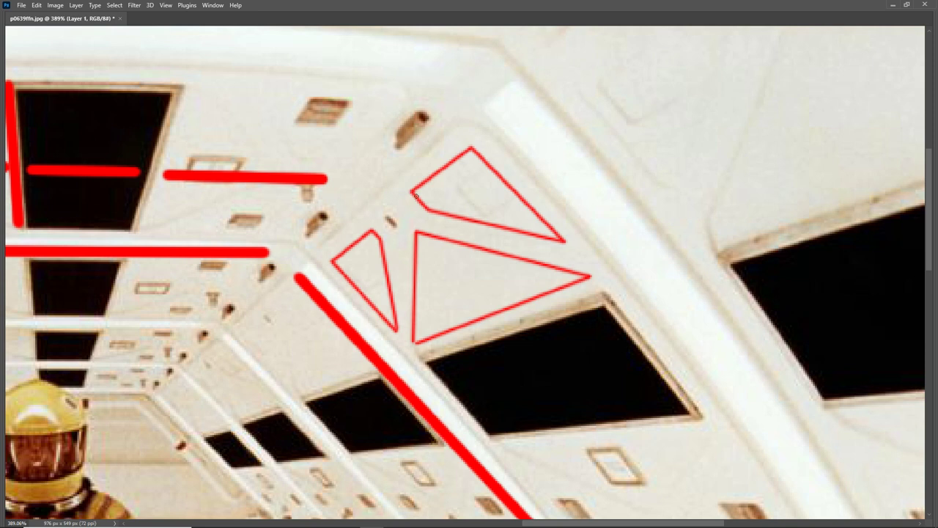
Draw a small four-sided red outline inside each of the two angular panel shapes flanking the triangle.
shift+click(478, 172)
shift+click(500, 191)
shift+click(476, 209)
shift+click(455, 189)
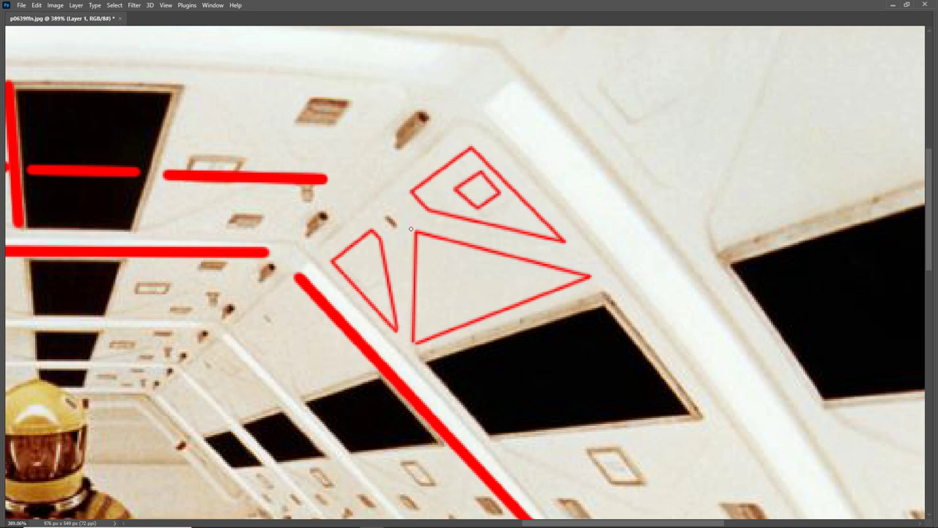
shift+click(381, 277)
shift+click(367, 284)
shift+click(355, 269)
shift+click(370, 260)
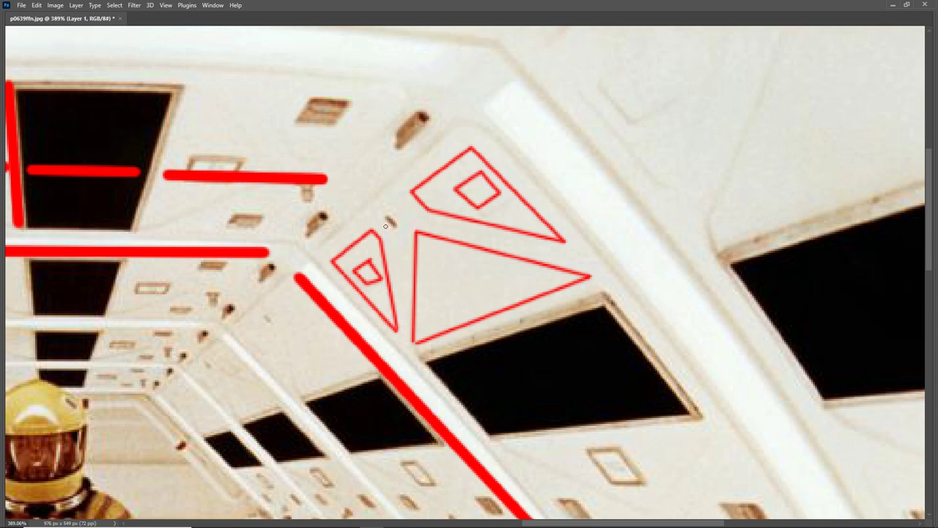
scroll(396, 317, down, 4)
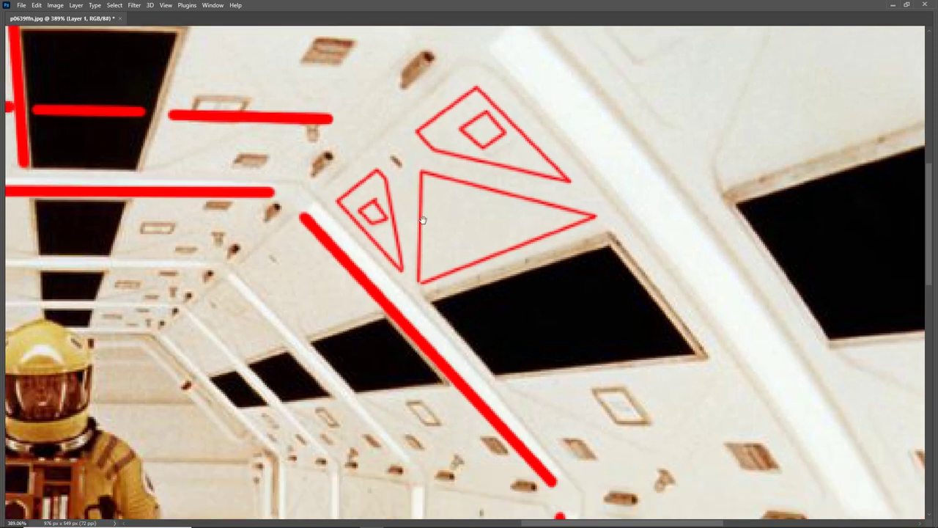
scroll(507, 226, up, 1)
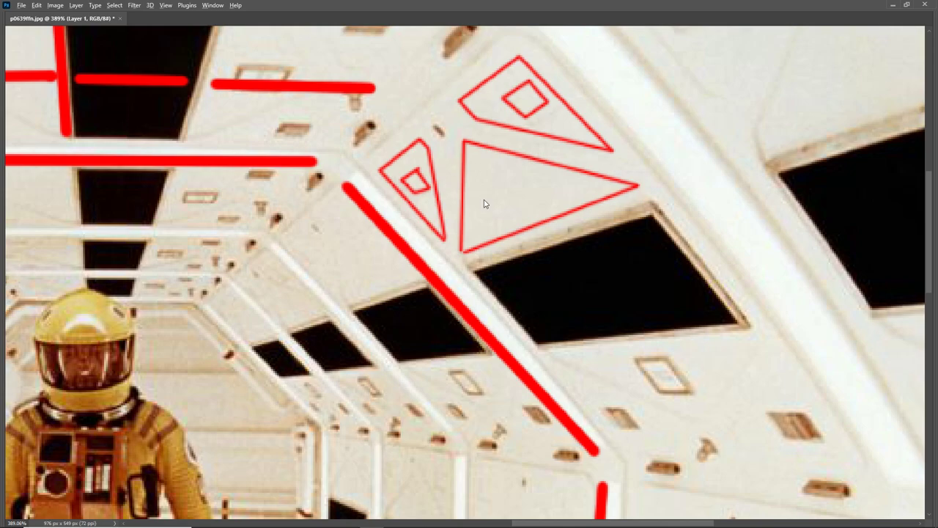
Switch back to Blender, select the beveled strip's inner face, and snap the 3D cursor to it.
key(alt+Tab)
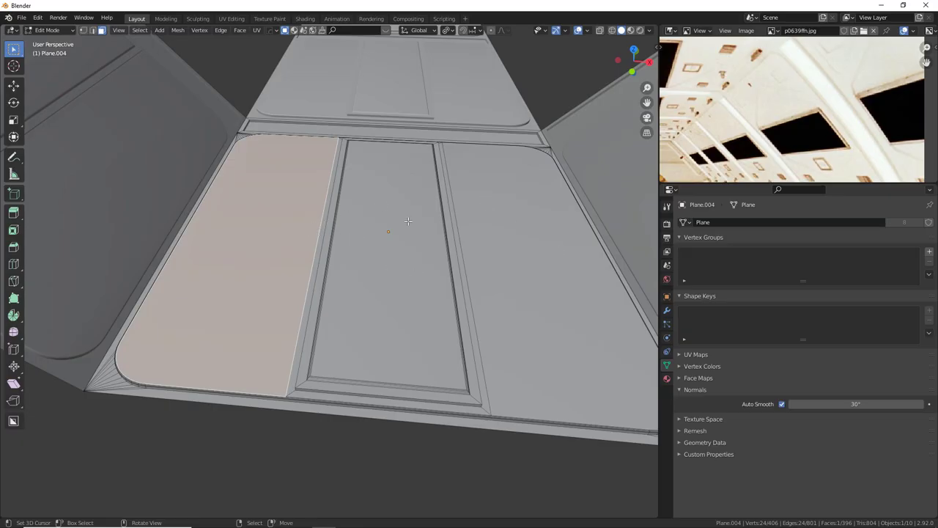
key(Tab)
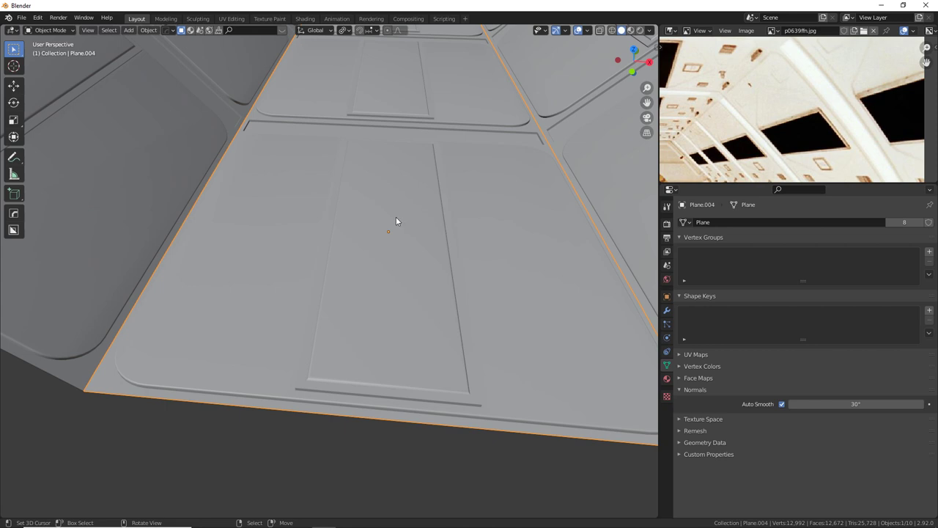
key(Tab)
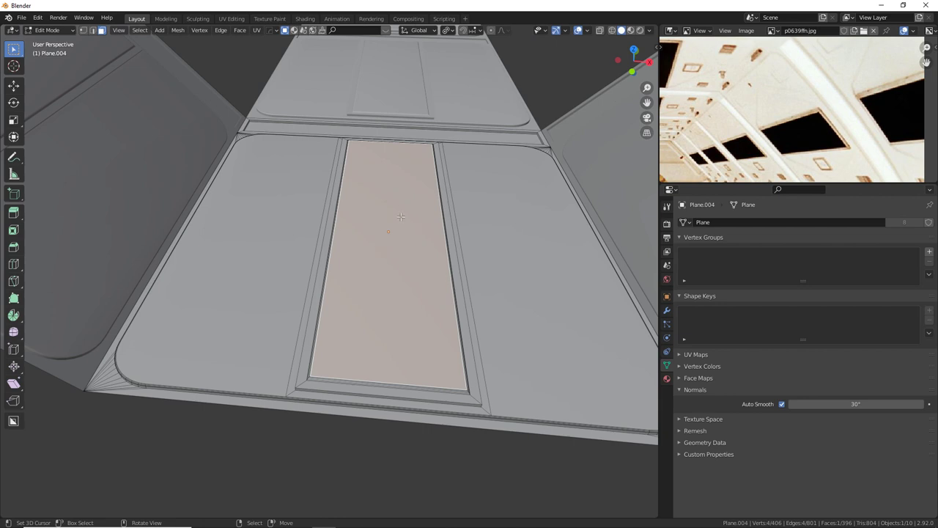
key(shift+s)
click(401, 272)
key(shift+s)
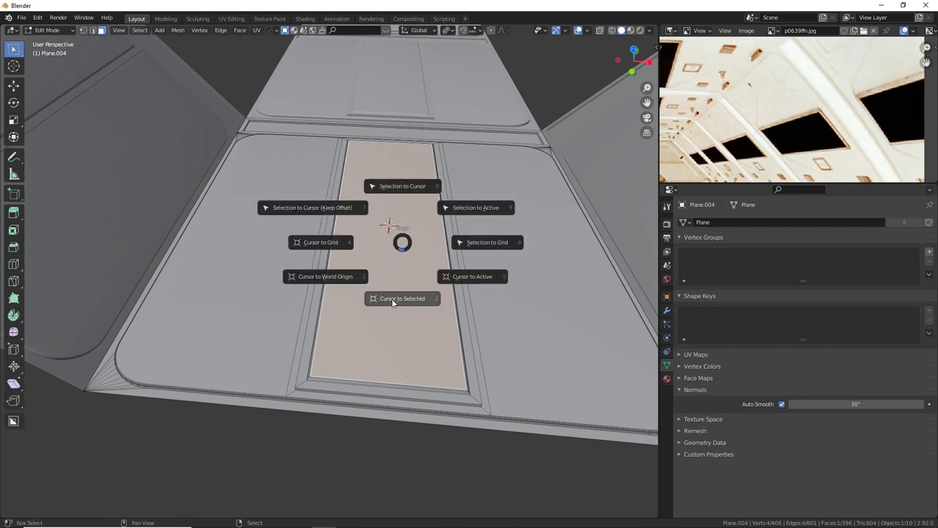
click(396, 299)
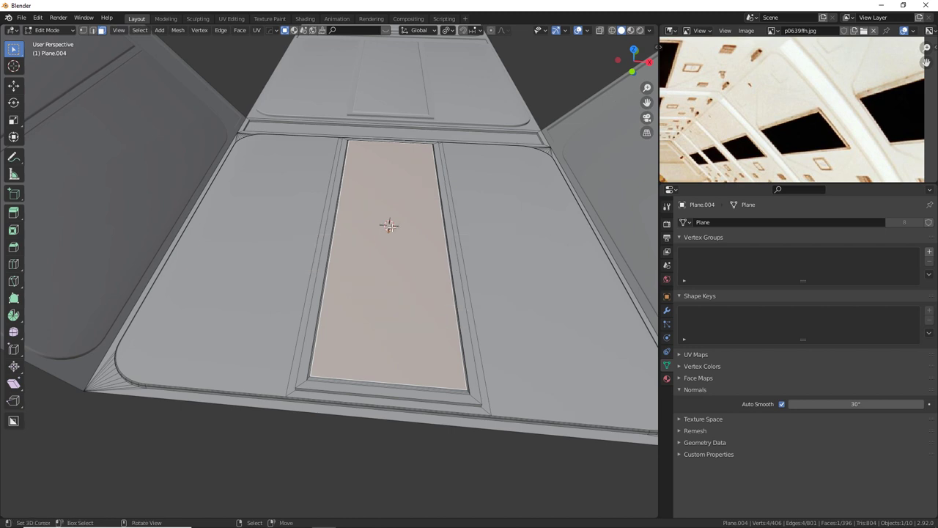
Add a cube at the 3D cursor and offset its mesh about 2.19 m along negative X from its origin.
key(Tab)
key(shift+a)
mouse_move(388, 190)
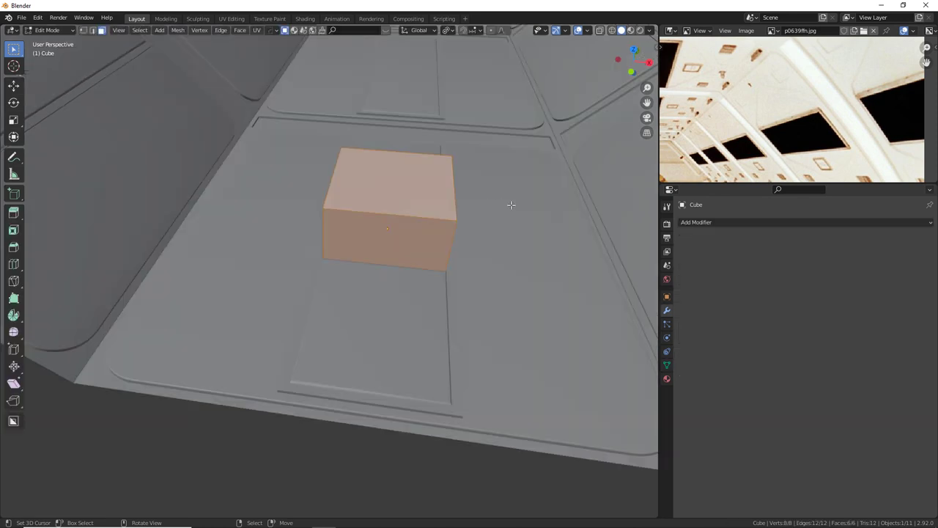
key(g)
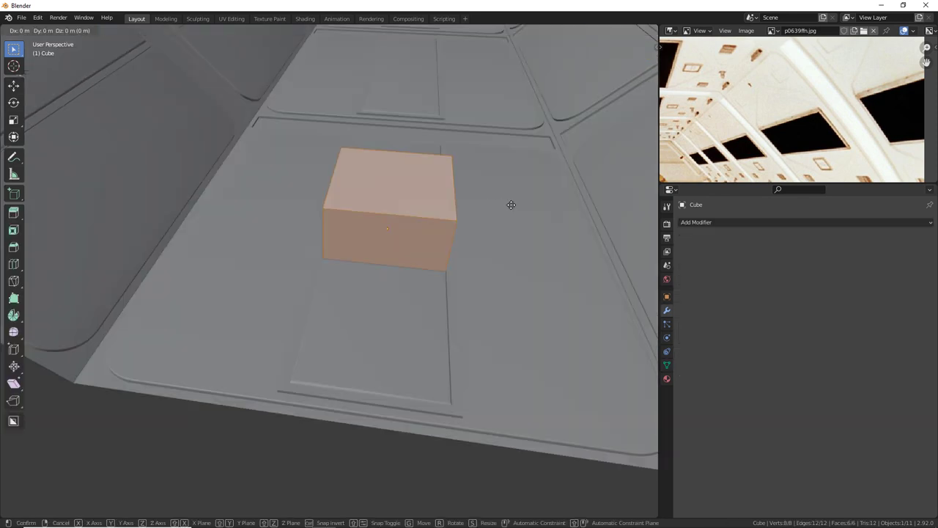
key(x)
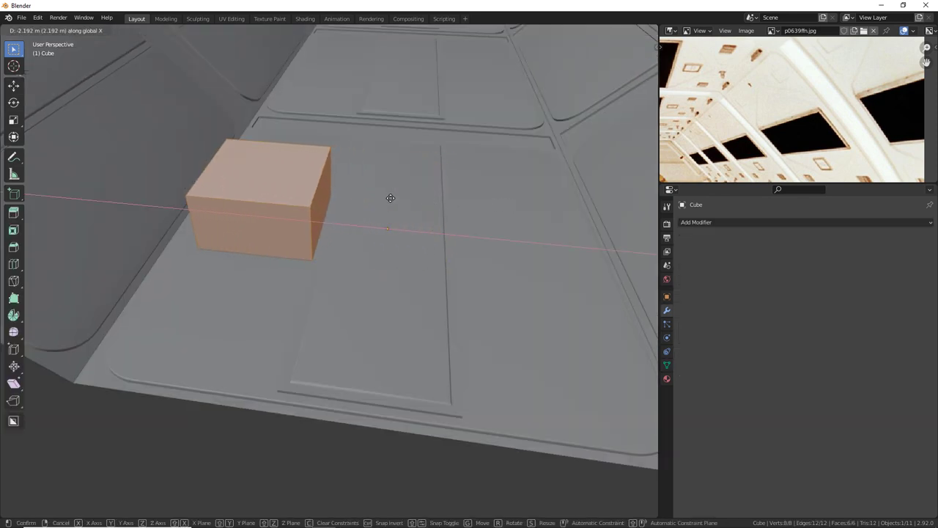
click(388, 198)
Give the cube a Mirror modifier across the X axis.
key(Tab)
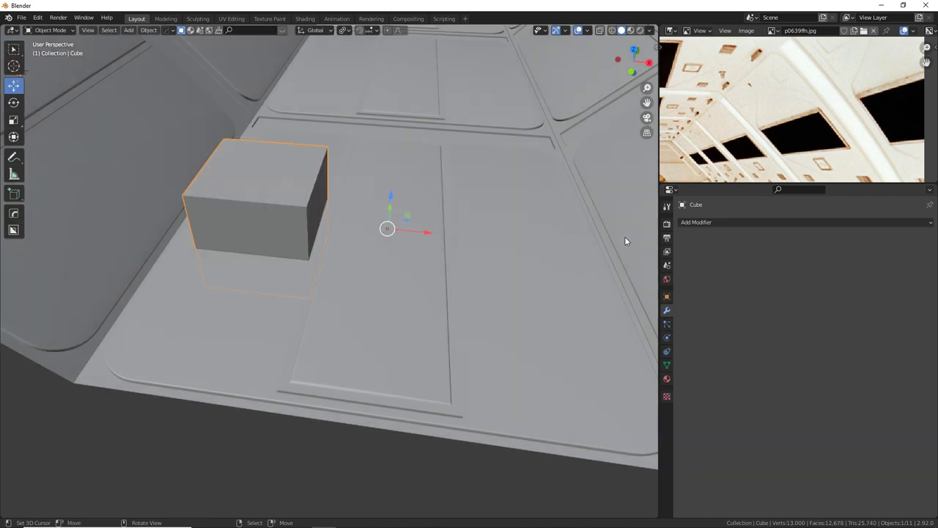
click(694, 222)
click(747, 335)
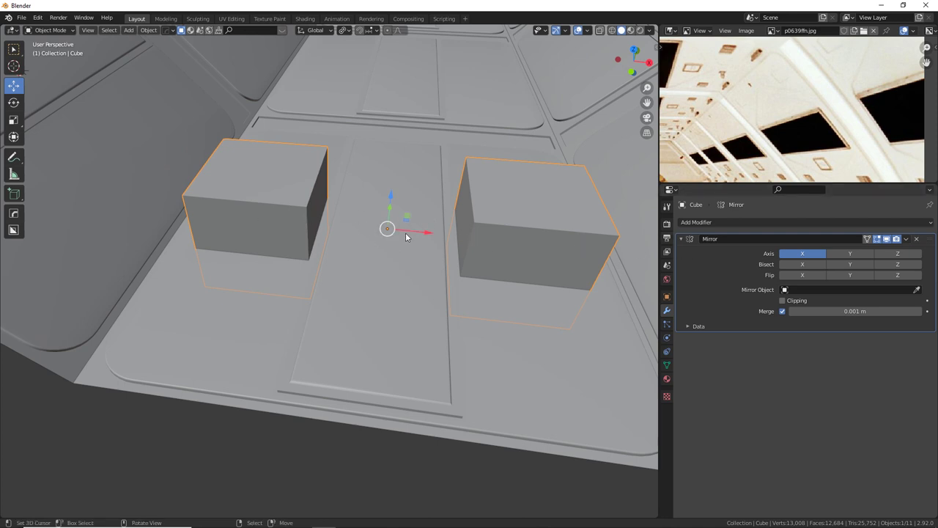
Merge the two outer vertices of the cube's upper face at their center to make that face triangular.
middle_drag(405, 236, 299, 267)
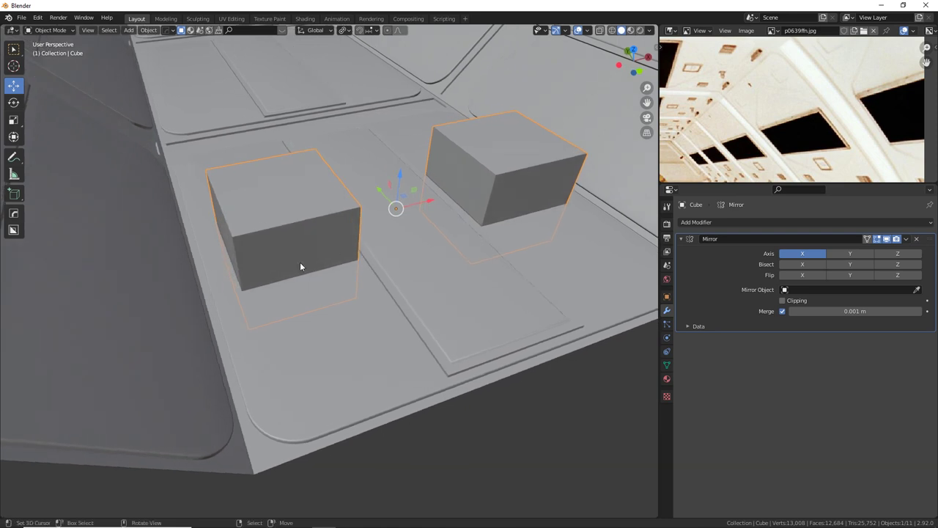
key(Tab)
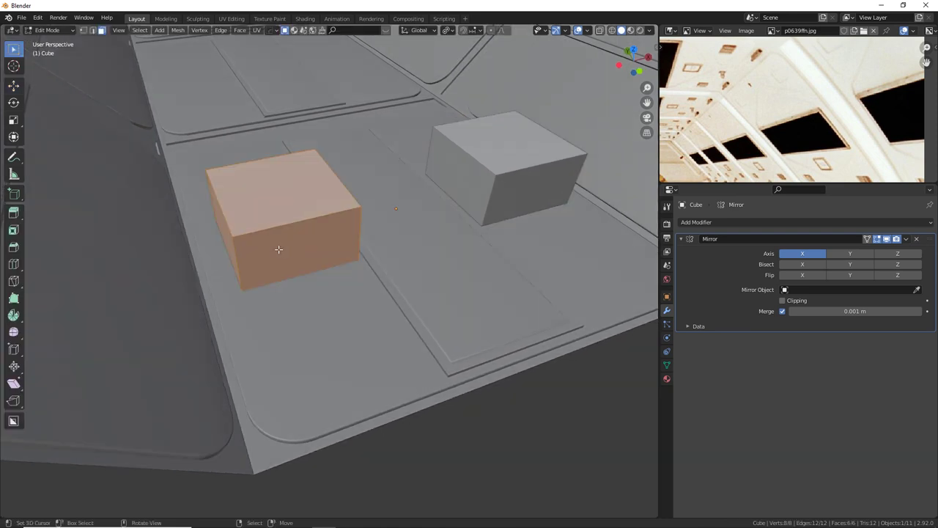
click(83, 30)
click(200, 173)
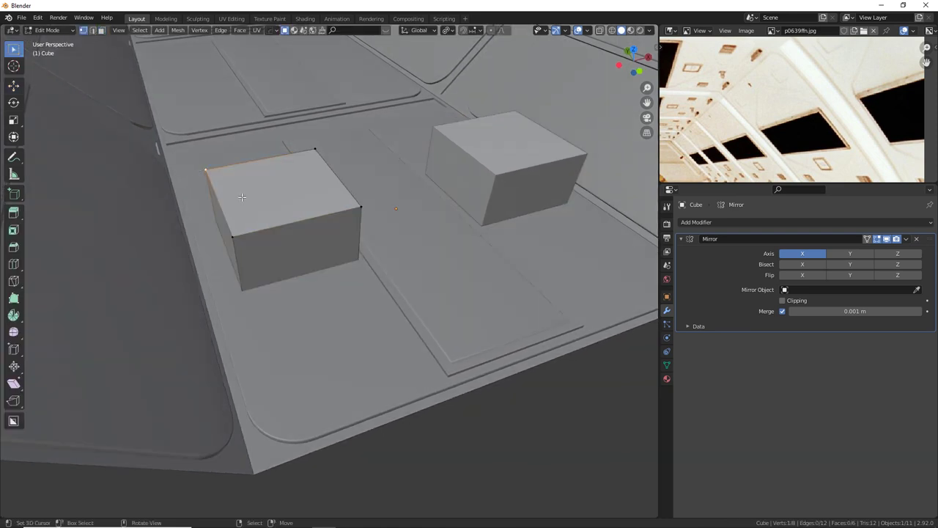
middle_drag(247, 205, 258, 208)
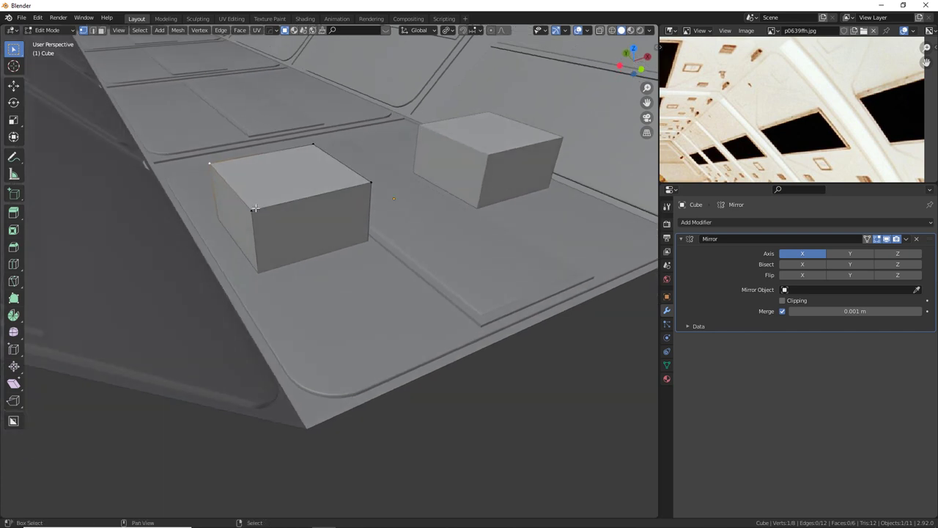
key(F3)
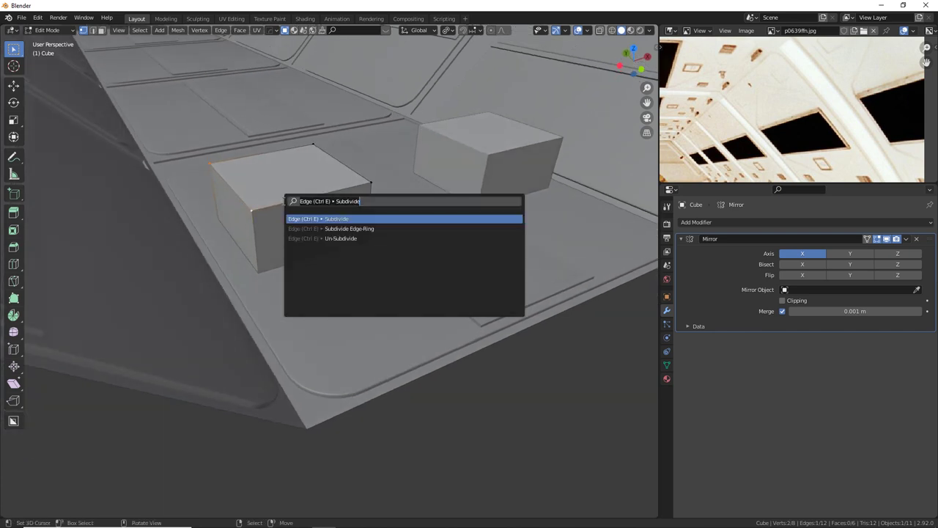
text(merg)
key(Down)
key(Return)
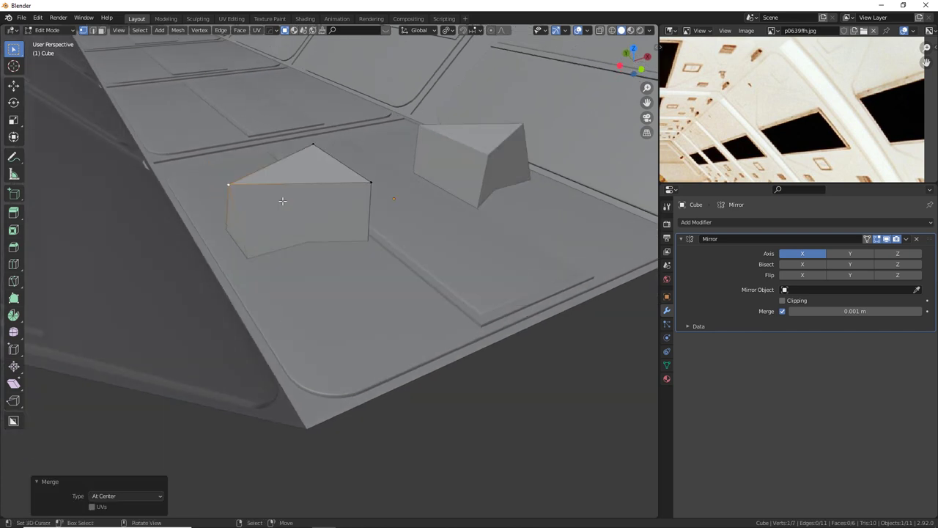
Merge the two matching vertices on the cube's underside at their center to complete a triangular prism.
middle_drag(283, 200, 306, 217)
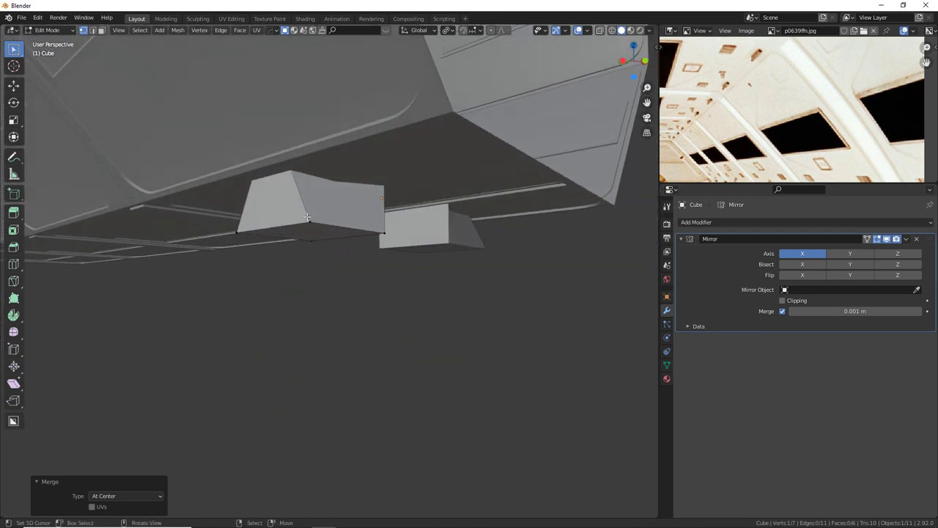
shift+click(237, 231)
key(F3)
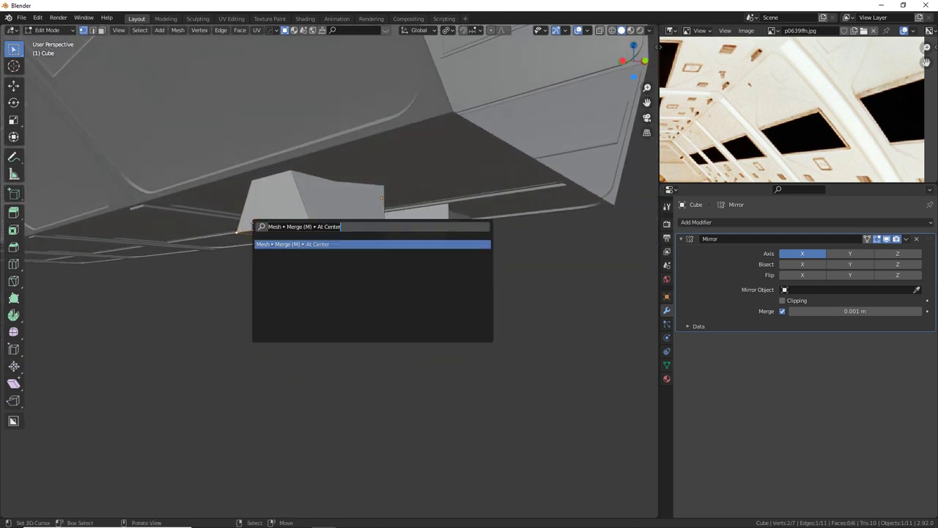
key(Return)
middle_drag(290, 206, 299, 214)
Select the prism's side face toward the central strip, check the Photoshop reference, and scale the face by about 3.547 along Y.
click(101, 30)
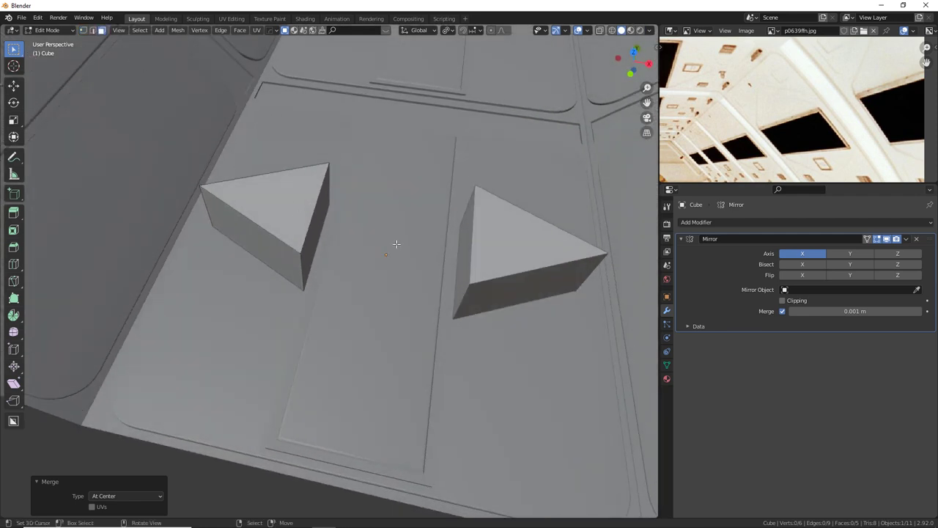
middle_drag(396, 242, 311, 217)
click(311, 217)
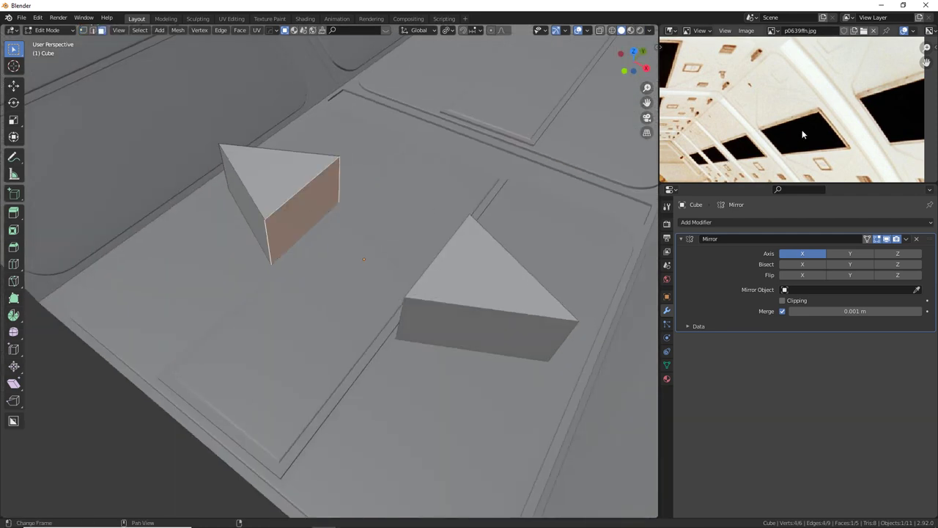
key(alt+Tab)
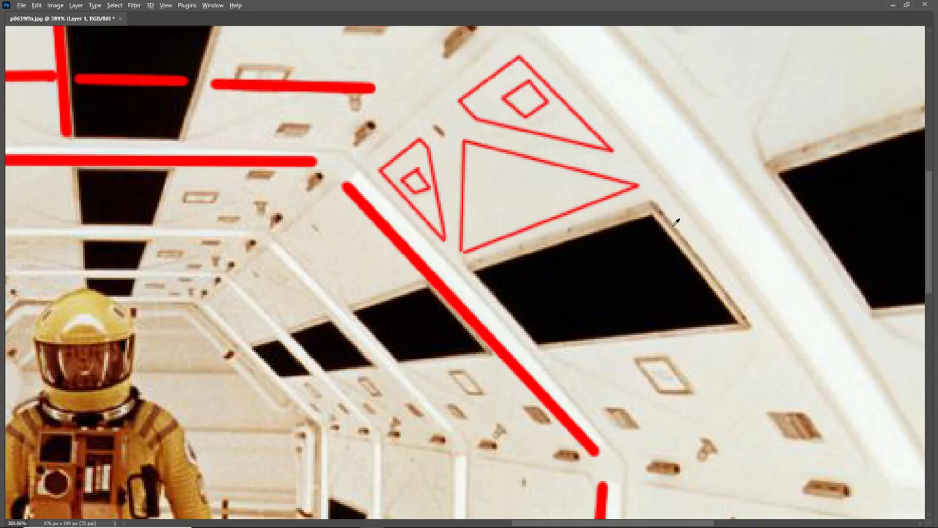
key(alt+Tab)
middle_drag(350, 245, 325, 234)
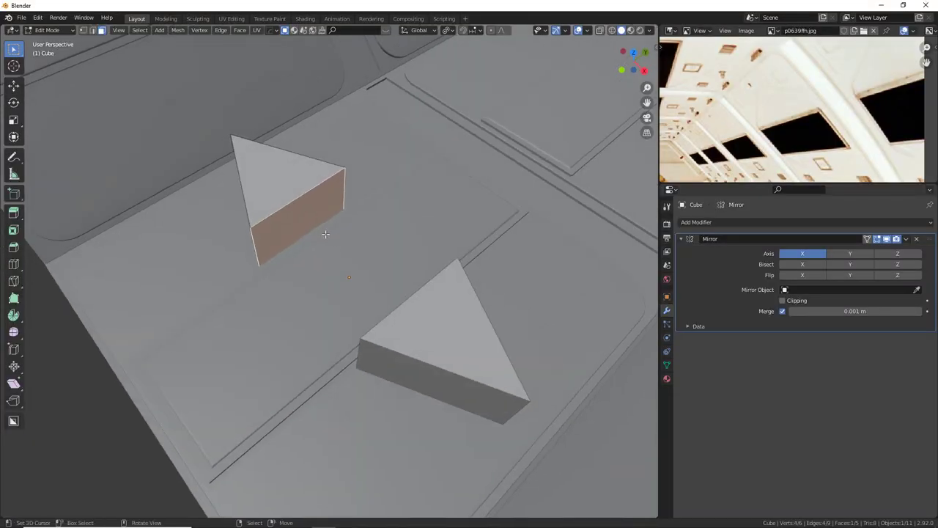
key(s)
key(y)
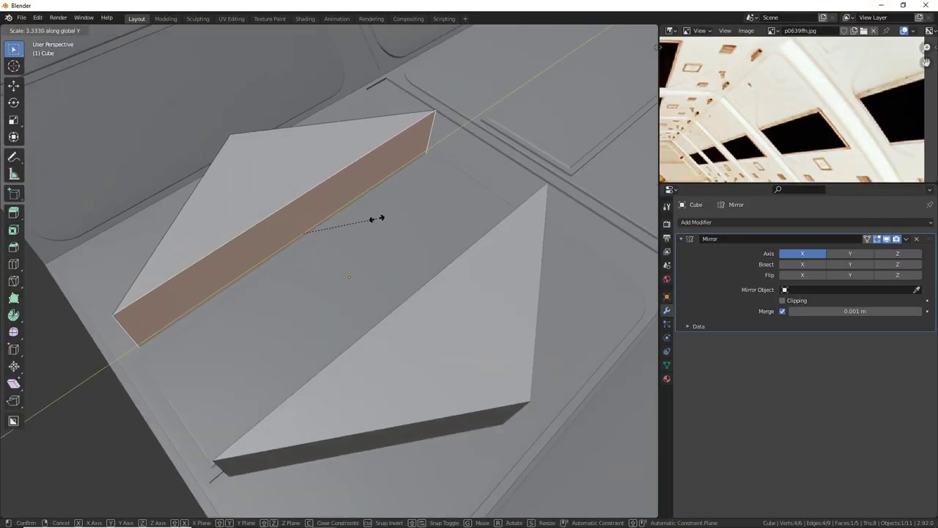
click(421, 205)
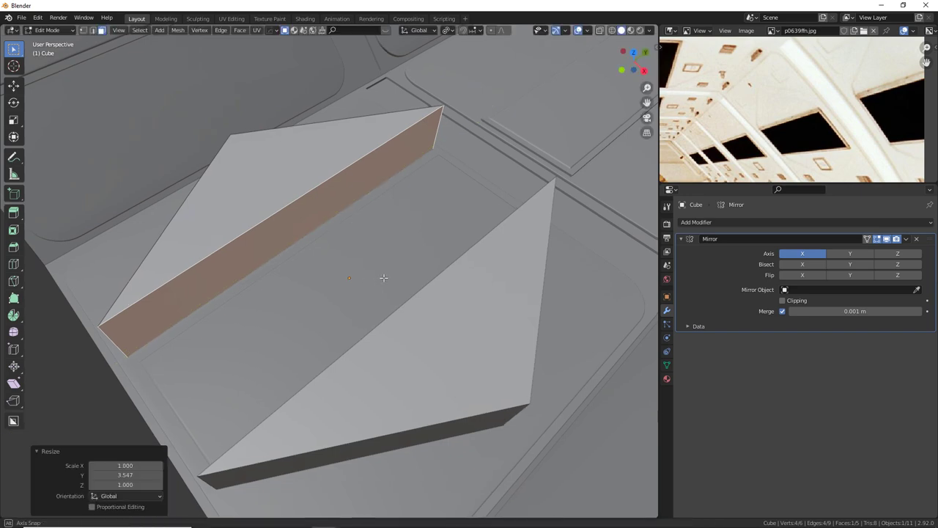
Inspect the stretched prisms against the panel and set the transform pivot point to Individual Origins.
middle_drag(383, 277, 389, 298)
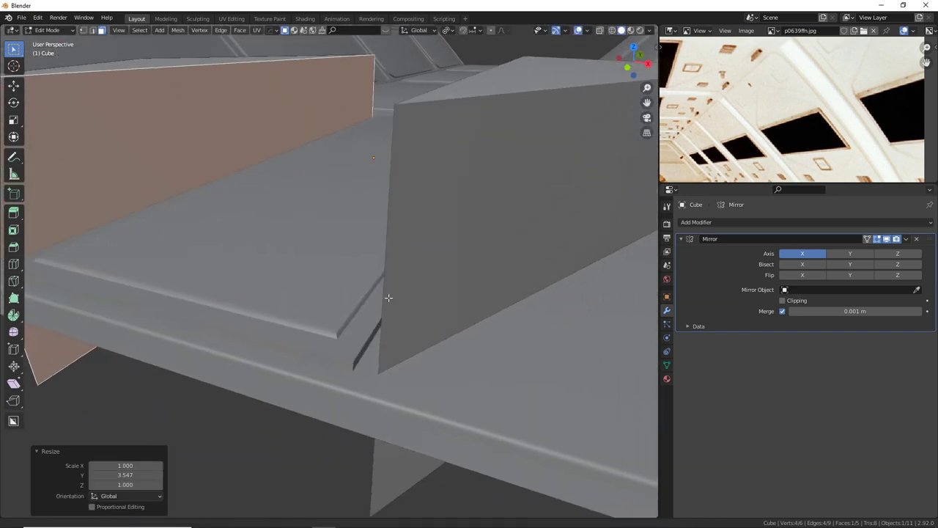
alt+drag(388, 297, 382, 293)
alt+drag(394, 247, 423, 242)
scroll(389, 246, down, 5)
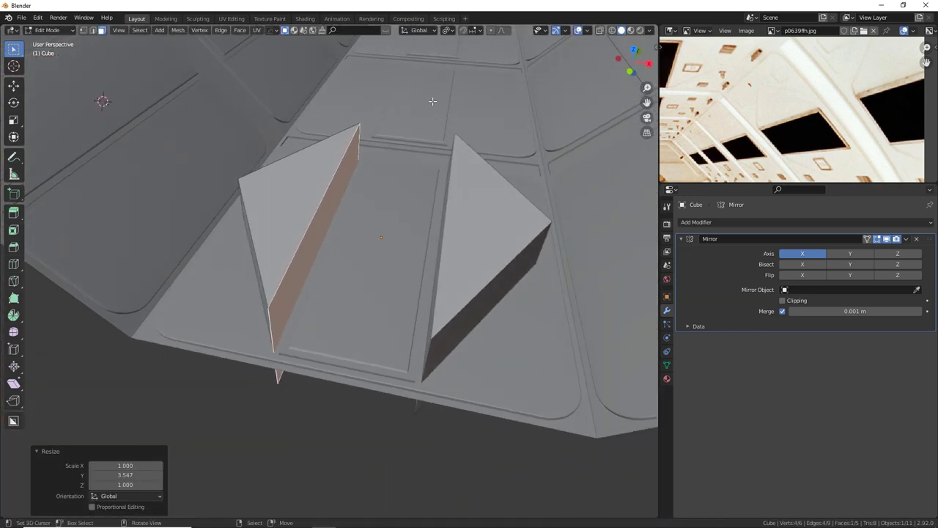
click(450, 30)
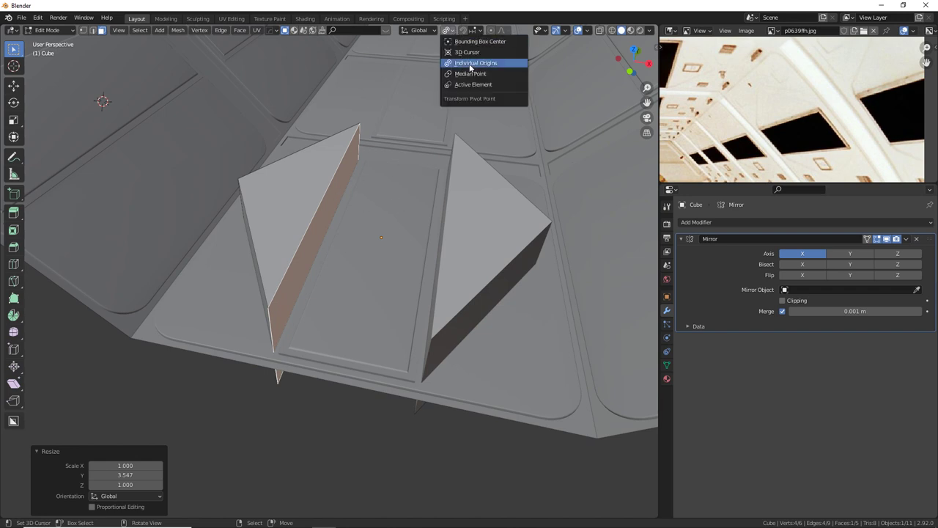
click(470, 68)
mouse_move(324, 196)
middle_down()
mouse_move(341, 196)
mouse_move(335, 181)
mouse_move(334, 189)
middle_up()
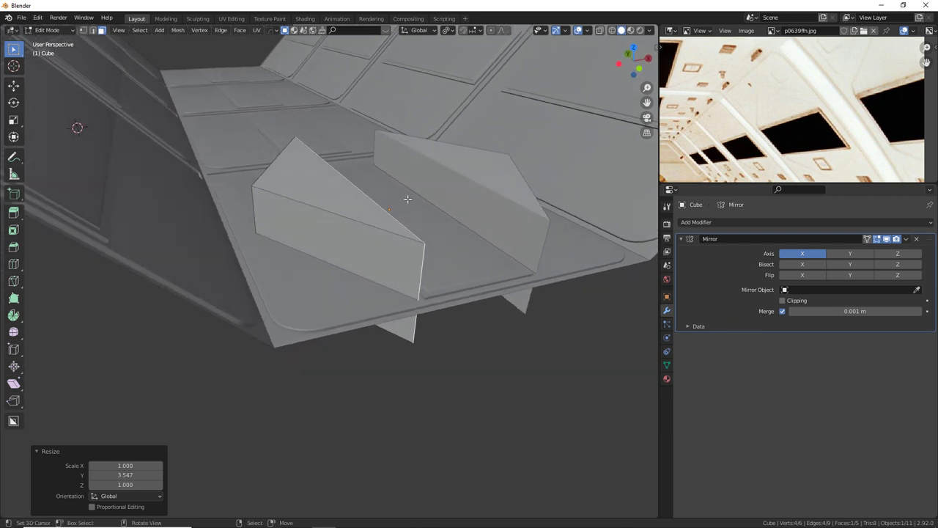
Switch to Photoshop, draw a straight red line extending outward from the triangle's upper corner in the reference, and return to Blender.
key(alt+Tab)
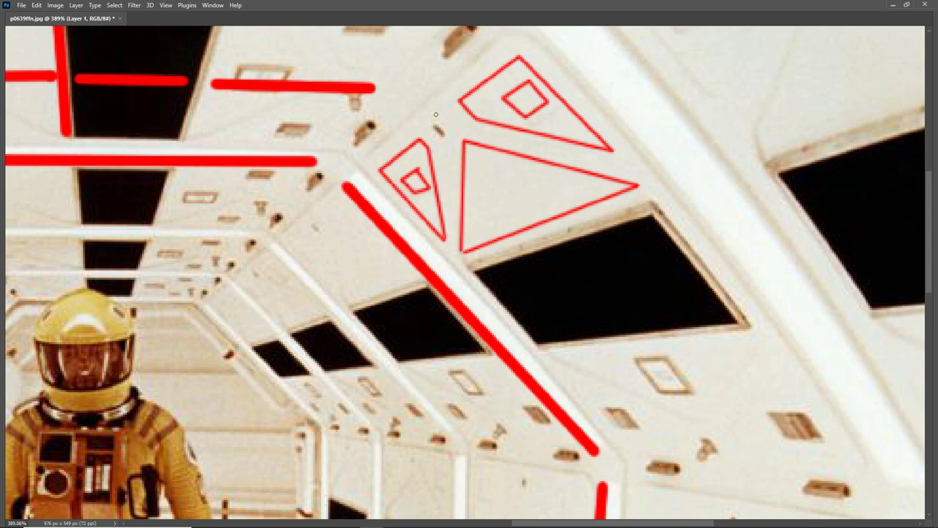
shift+click(461, 138)
drag(490, 171, 498, 168)
key(alt+Tab)
Select the prism's outer vertical edge and move it about -0.023 m along X.
middle_drag(356, 281, 266, 243)
click(253, 236)
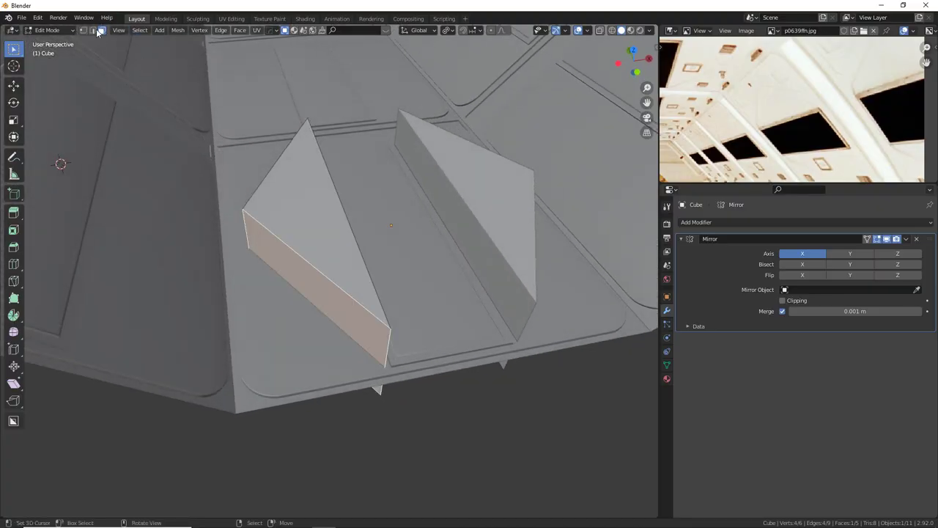
click(93, 30)
click(245, 234)
middle_drag(264, 234, 291, 300)
middle_drag(323, 267, 299, 236)
click(13, 87)
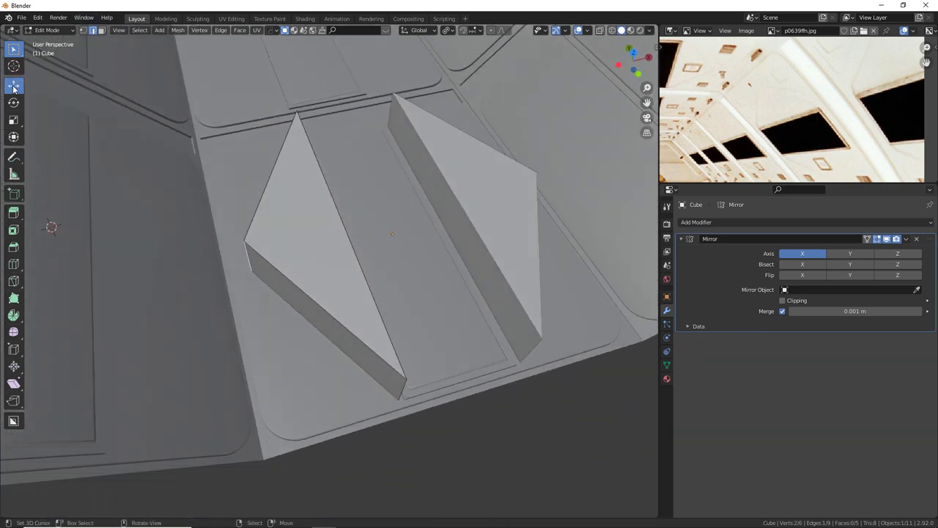
click(14, 87)
drag(288, 262, 298, 253)
middle_drag(298, 253, 297, 211)
drag(297, 212, 314, 226)
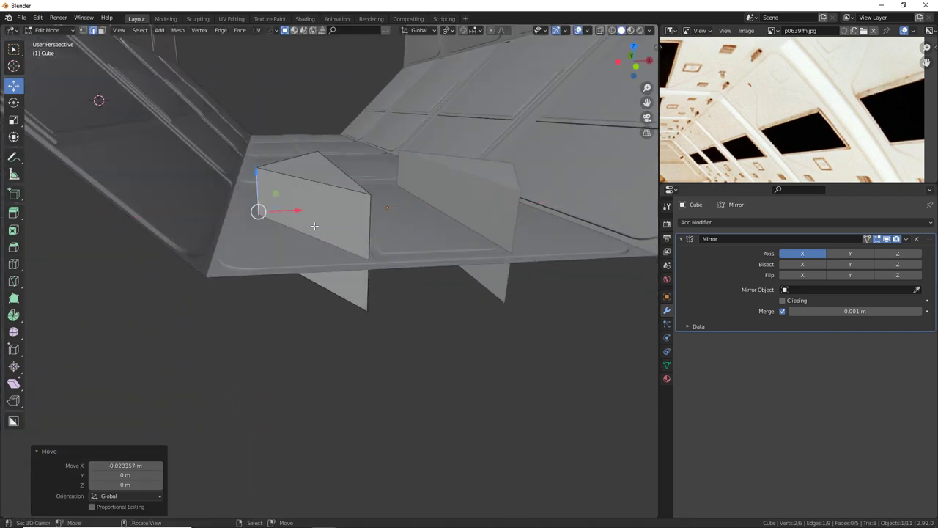
middle_drag(314, 226, 309, 232)
Recheck the reference, then bevel the prism's three vertical edges with a width of about 0.61 m and 15 segments.
key(alt+Tab)
key(alt+Tab)
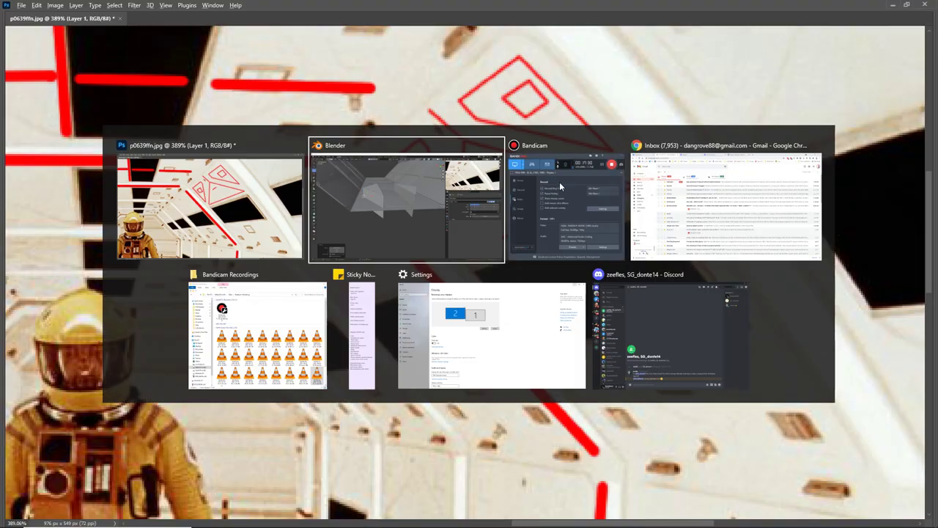
middle_drag(781, 119, 720, 144)
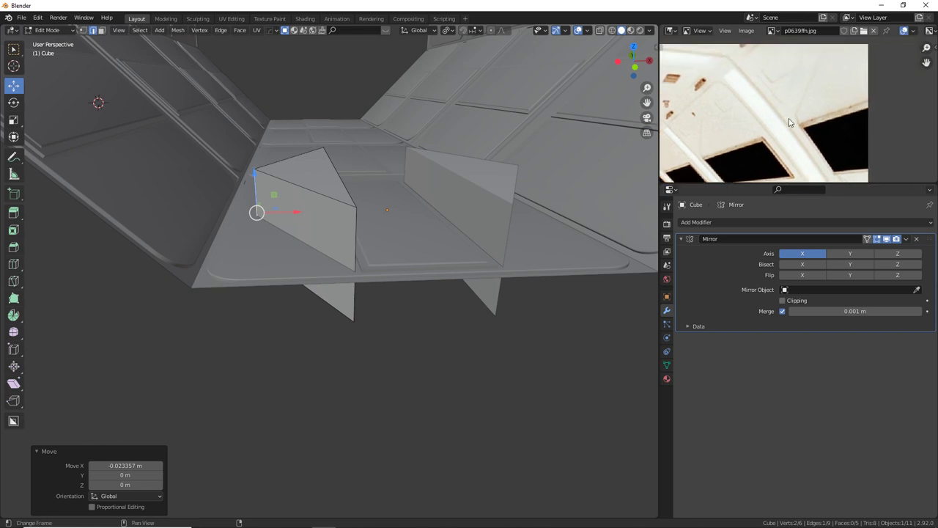
shift+click(351, 231)
middle_drag(388, 156, 413, 216)
shift+click(362, 166)
key(ctrl+b)
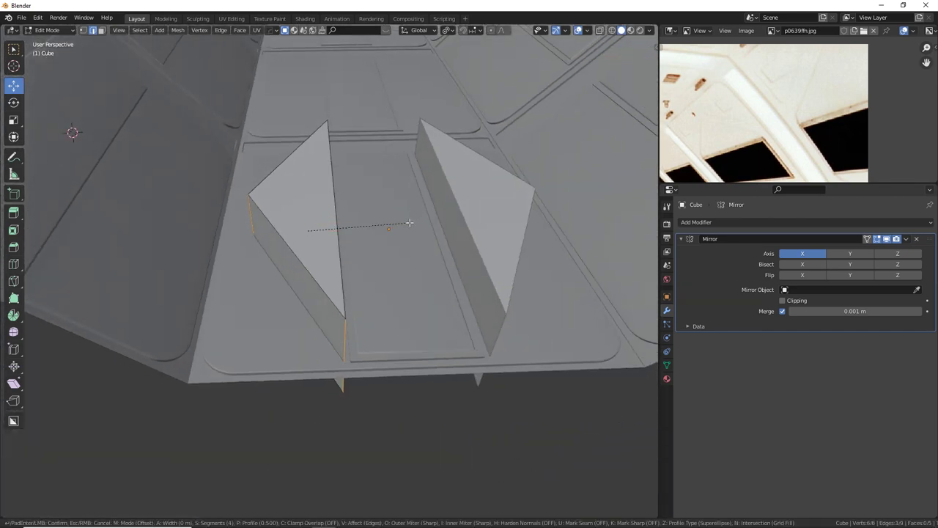
scroll(422, 219, up, 3)
scroll(436, 213, up, 5)
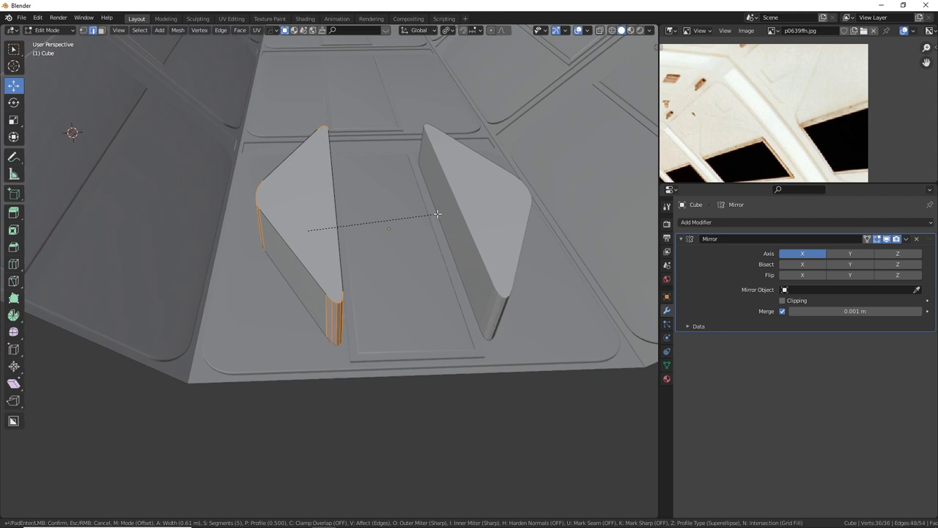
scroll(437, 214, up, 3)
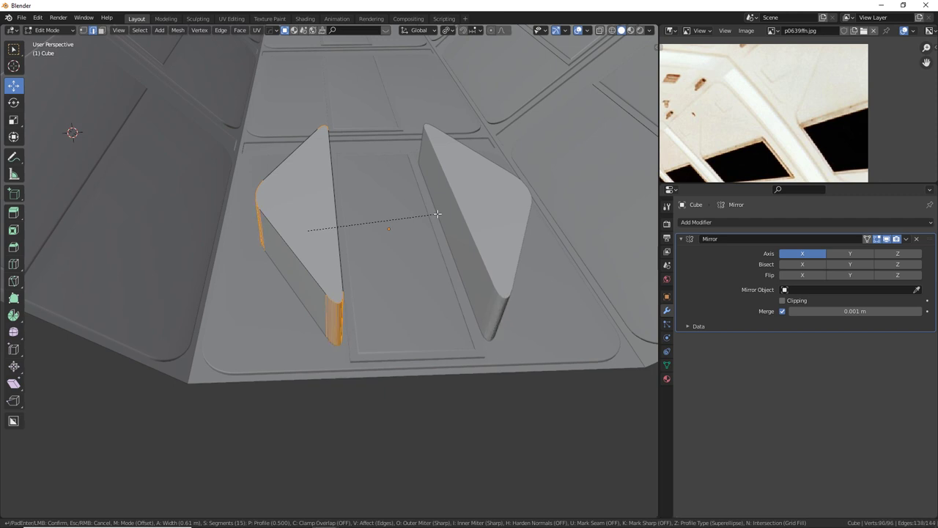
click(437, 214)
Raise the mirrored prisms as a whole object about 0.87 m along Z.
key(Tab)
middle_drag(373, 262, 437, 307)
key(g)
key(z)
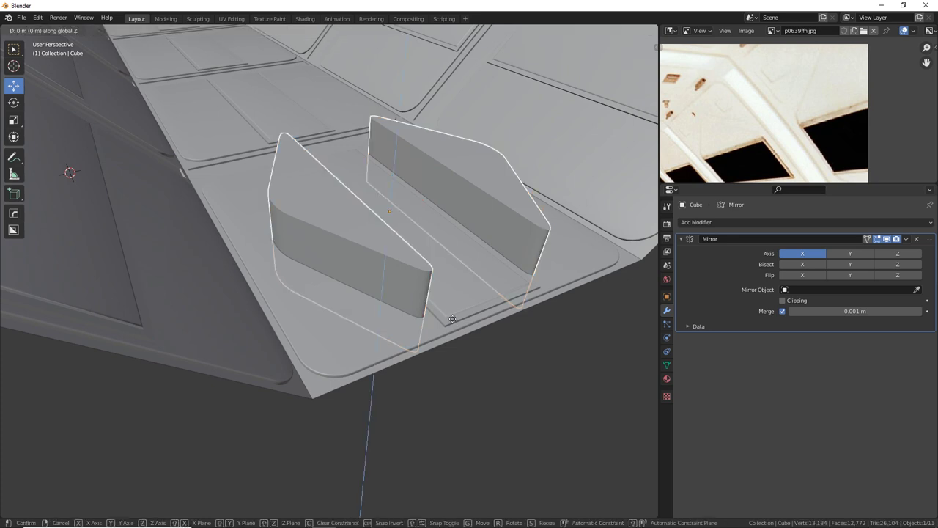
click(459, 271)
Subtract the mirrored rounded prisms from the arrayed panel with a Boolean Difference.
middle_drag(459, 272, 335, 299)
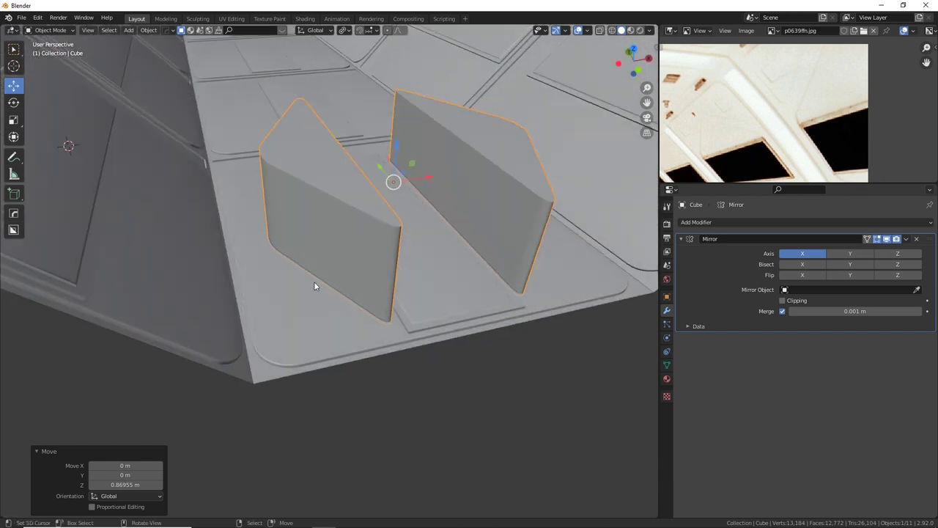
shift+click(275, 303)
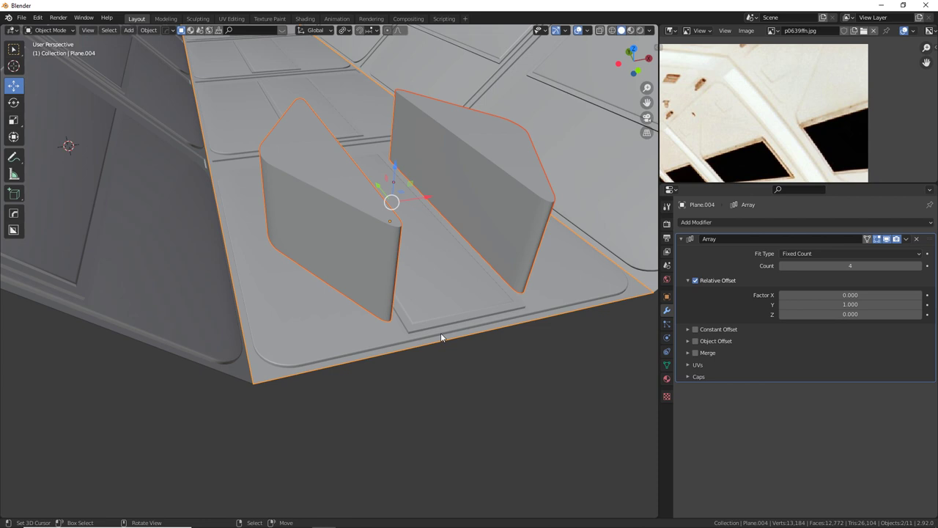
key(ctrl+KP_Subtract)
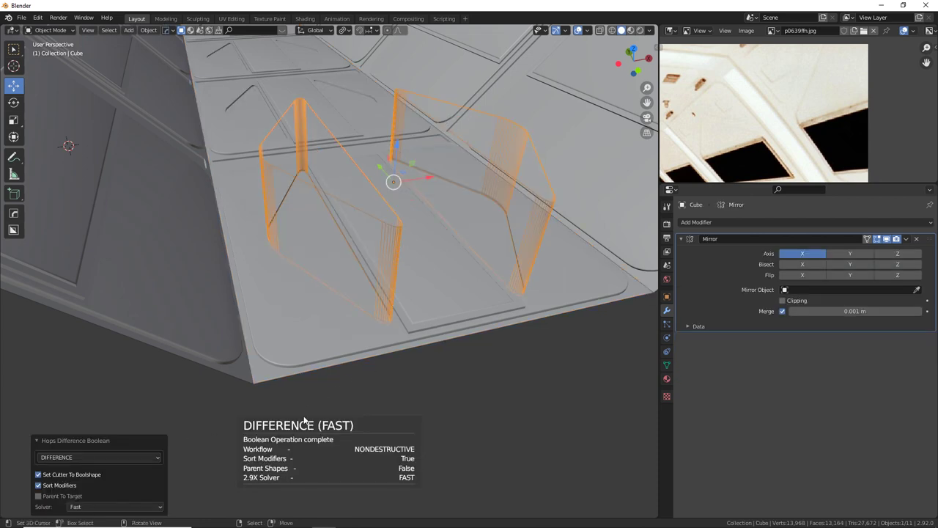
middle_drag(416, 344, 384, 345)
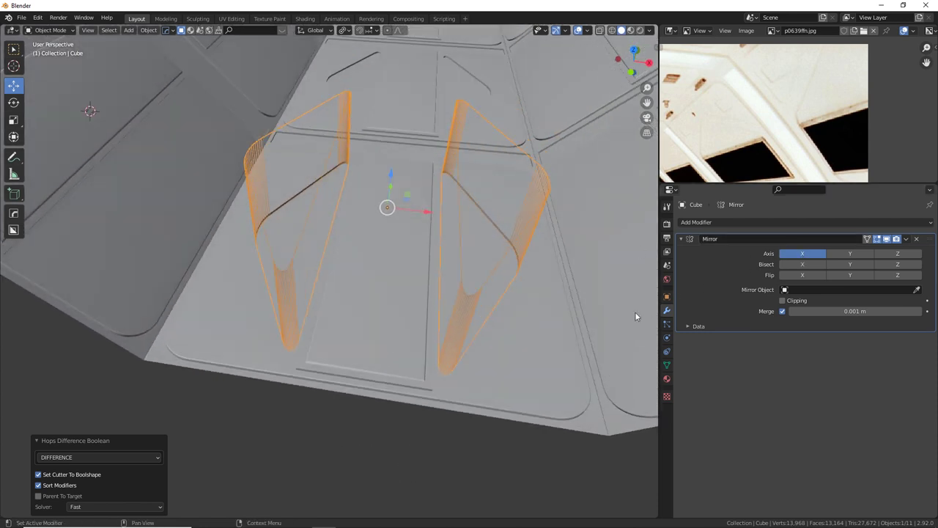
Examine the panel's triangular cutouts with the Boolean modifier's viewport effect switched off and on, both from afar and close up.
click(512, 356)
click(682, 239)
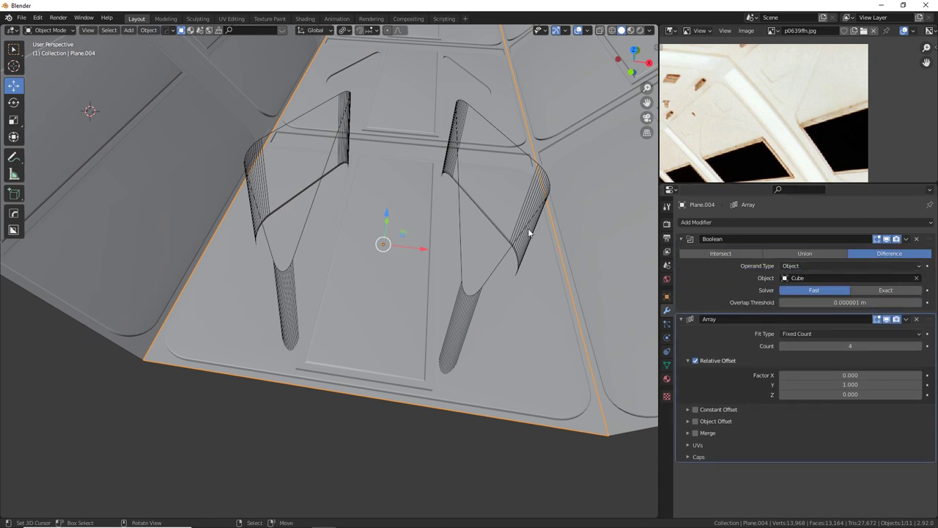
click(888, 239)
click(887, 239)
click(887, 239)
click(887, 239)
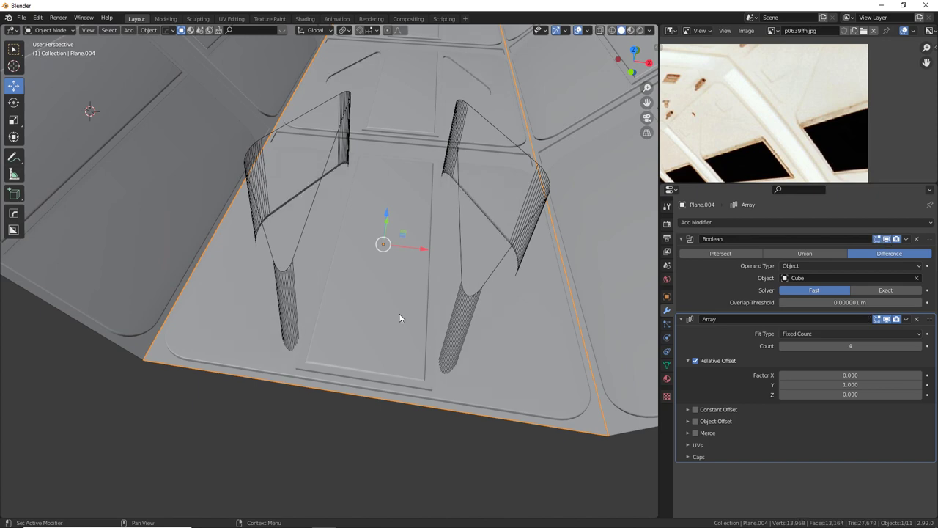
scroll(400, 314, up, 5)
middle_drag(363, 307, 376, 287)
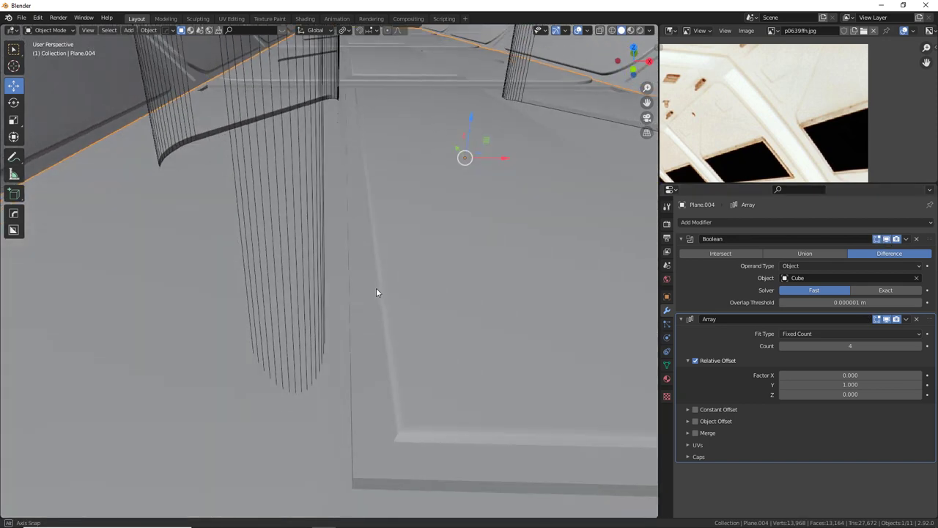
click(888, 239)
click(888, 239)
click(887, 239)
click(887, 239)
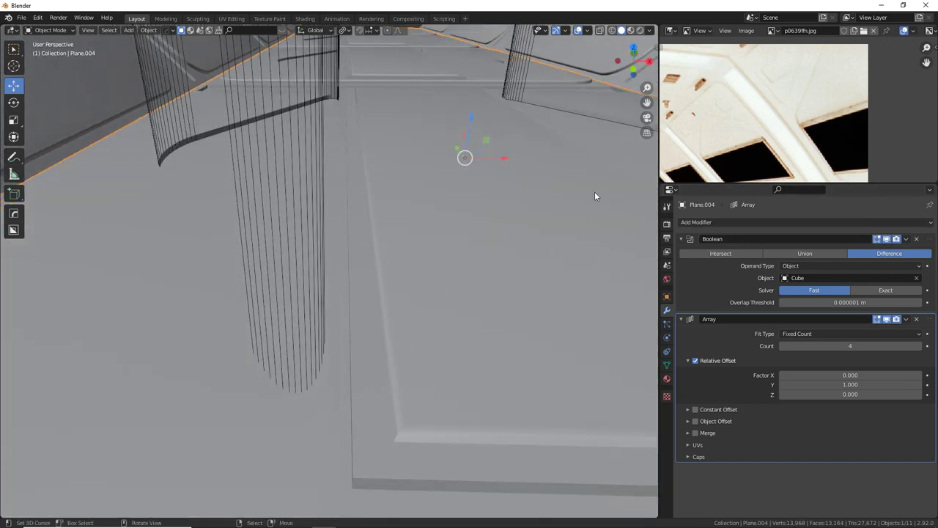
In the cutter mesh, snap the 3D cursor to the prism's flat outer face near the panel's front end and add a 2 m cube there.
scroll(469, 194, down, 6)
middle_drag(321, 224, 321, 261)
click(330, 337)
scroll(322, 261, down, 2)
key(Tab)
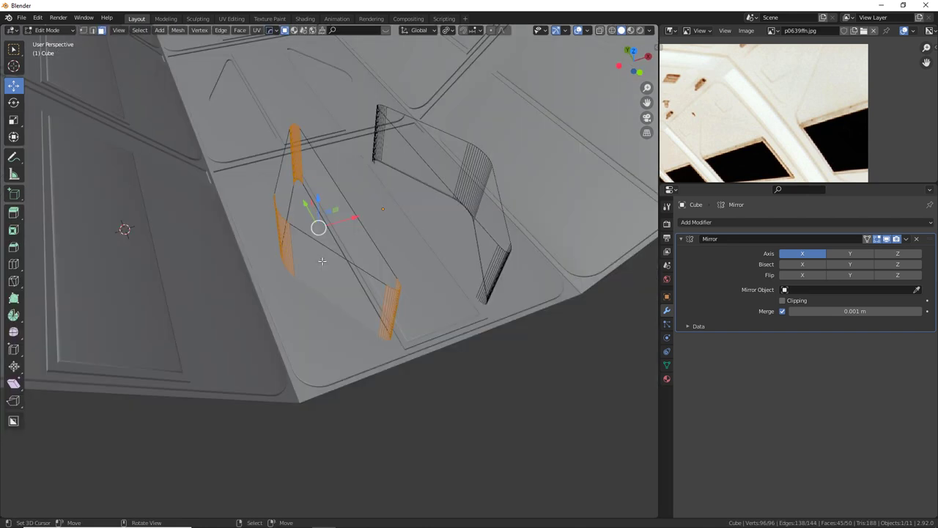
key(Tab)
key(Tab)
click(315, 269)
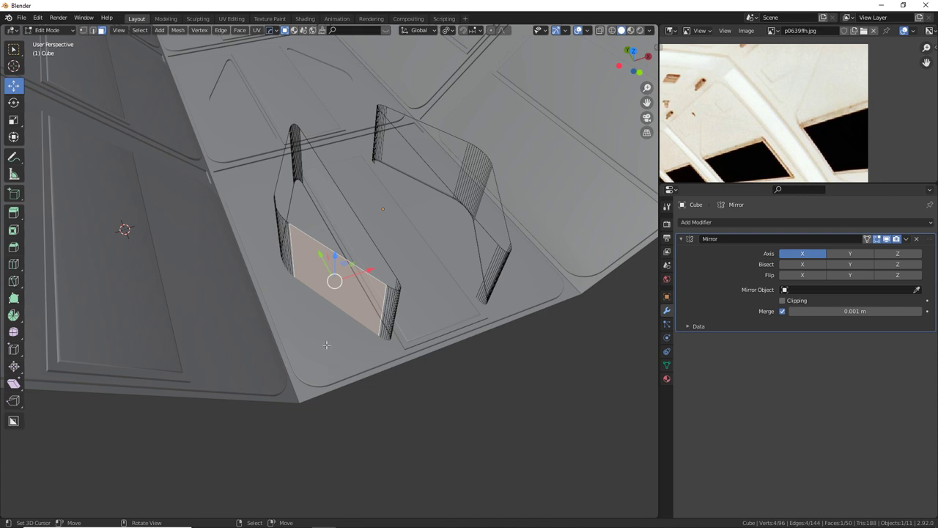
middle_drag(343, 309, 401, 242)
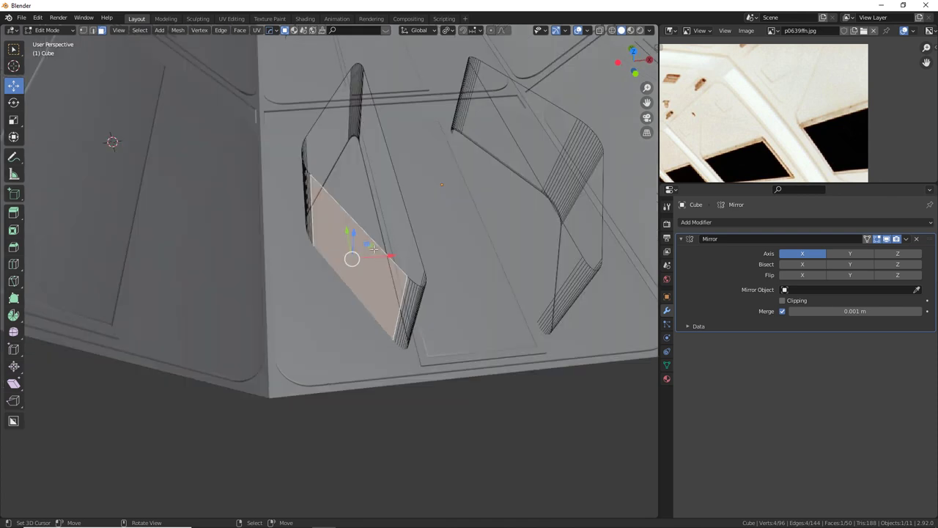
key(shift+s)
key(shift+a)
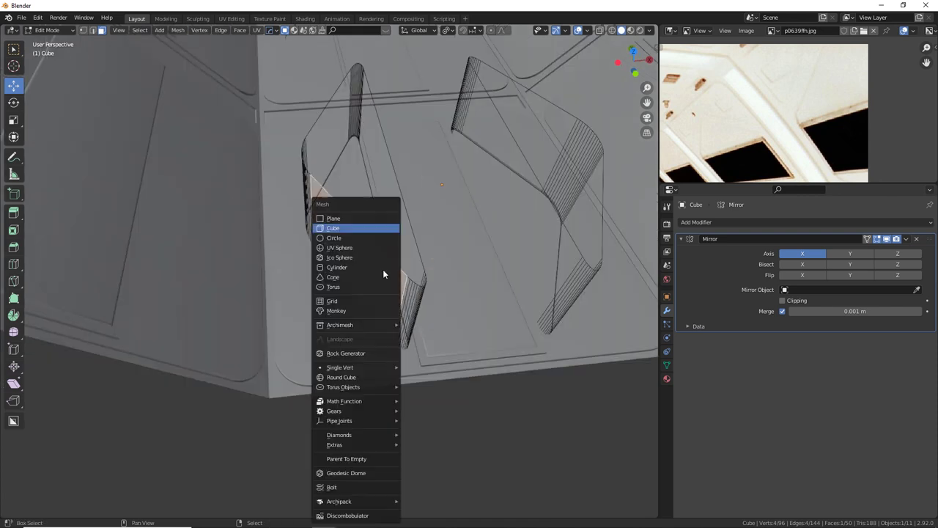
click(361, 227)
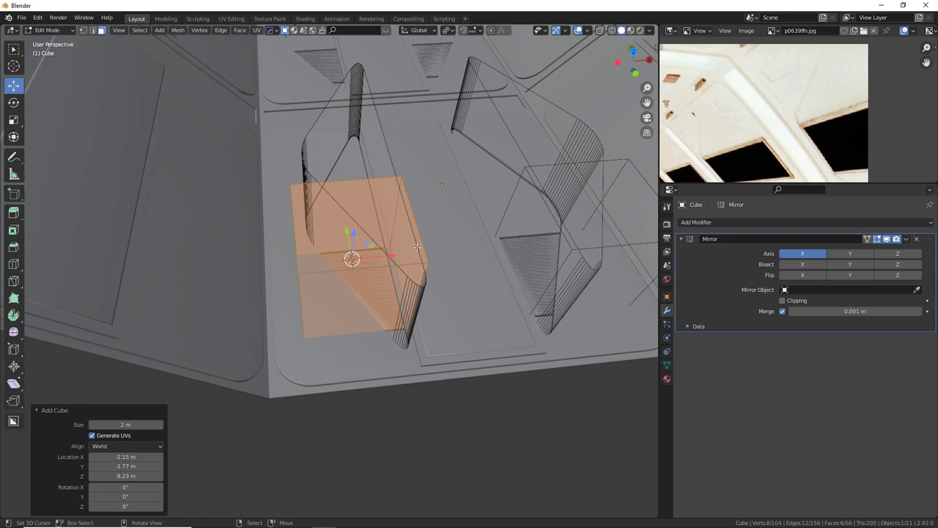
Shift the new cube along negative Y, then move its inner side face about -0.62 m along X.
middle_drag(392, 256, 379, 240)
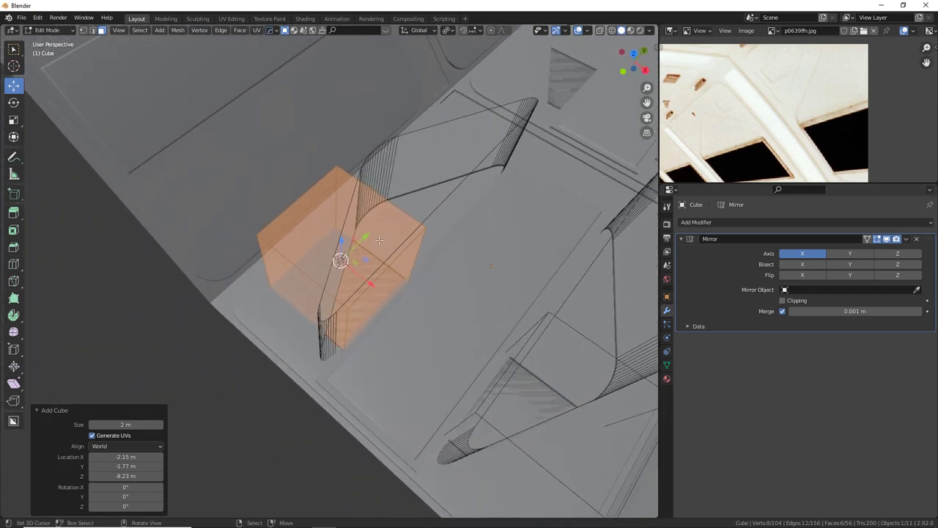
drag(369, 236, 353, 233)
click(377, 285)
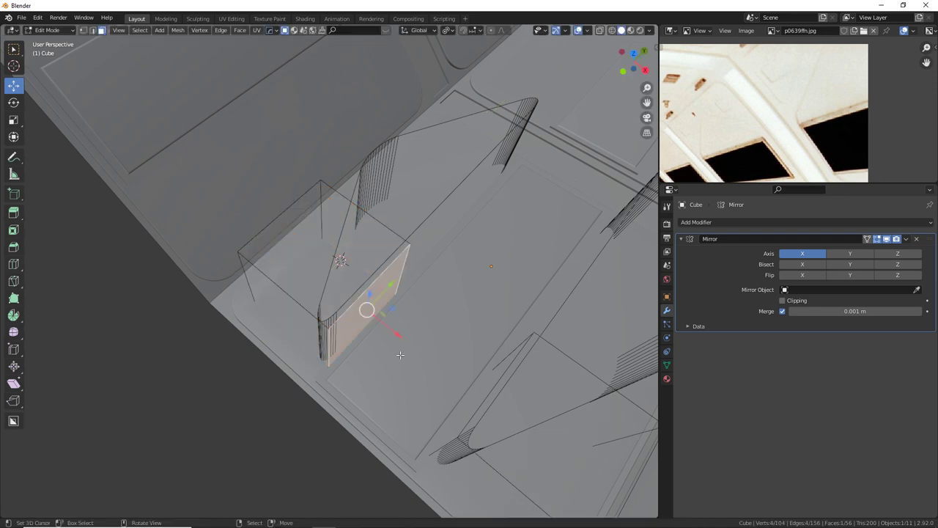
drag(397, 336, 375, 317)
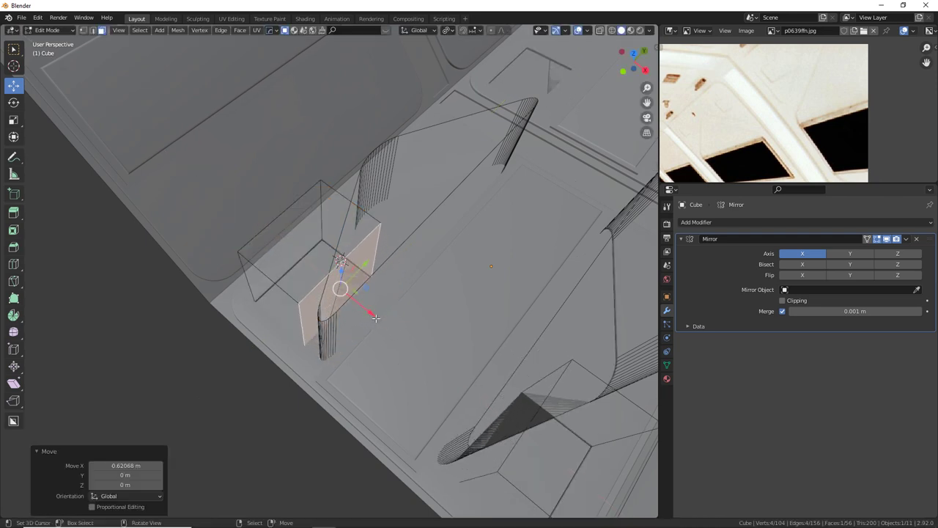
Move the cube's far end face, beside the prism's rounded corner, about 0.54 m along Y.
middle_drag(376, 316, 311, 291)
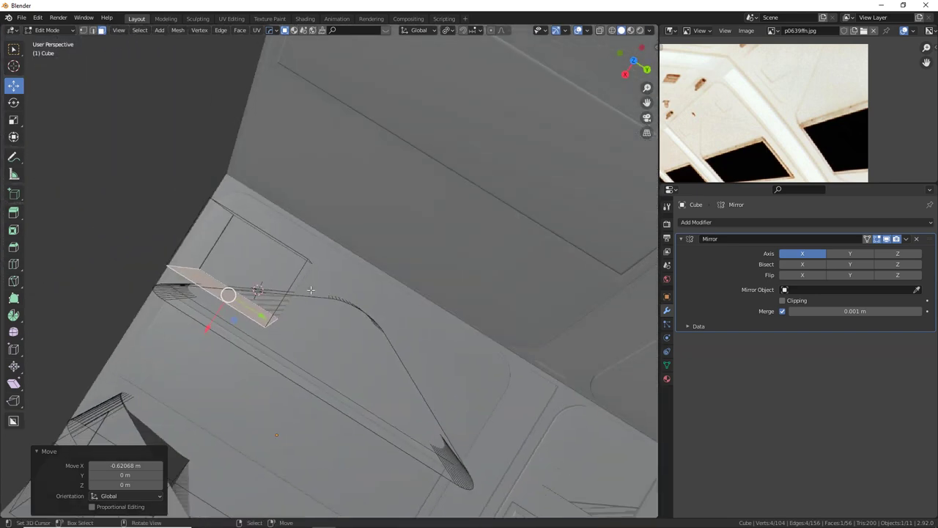
click(311, 290)
key(g)
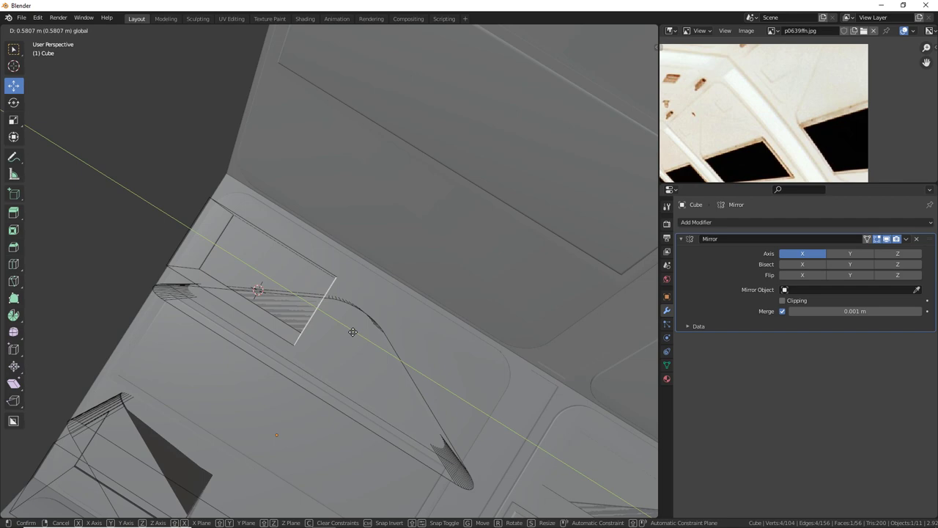
click(349, 330)
Dissolve the cube's inner far vertical edge to turn the block into a triangular prism.
middle_drag(349, 330, 284, 365)
click(92, 30)
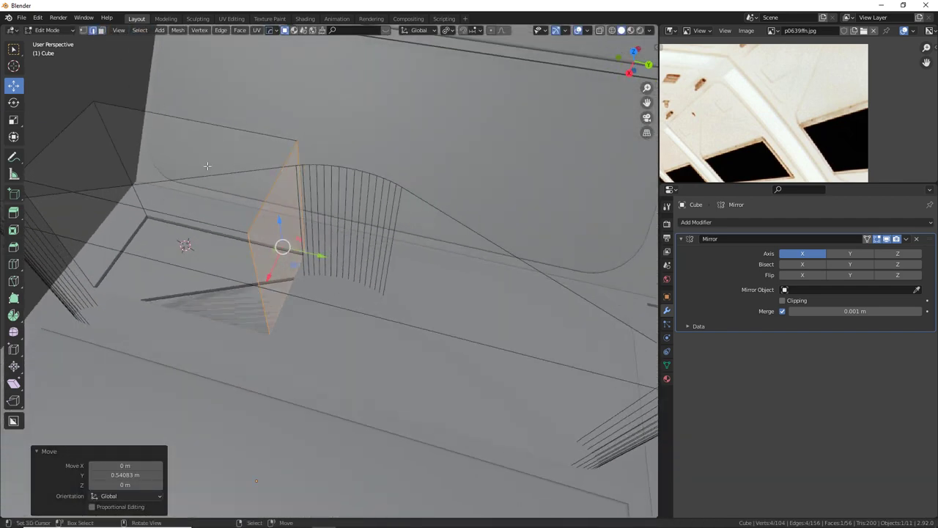
click(249, 250)
middle_drag(252, 255, 355, 262)
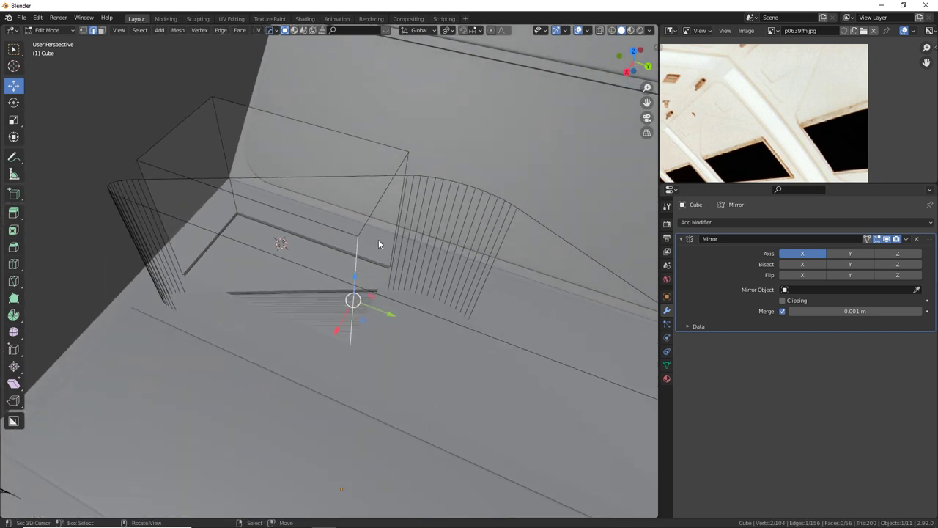
key(x)
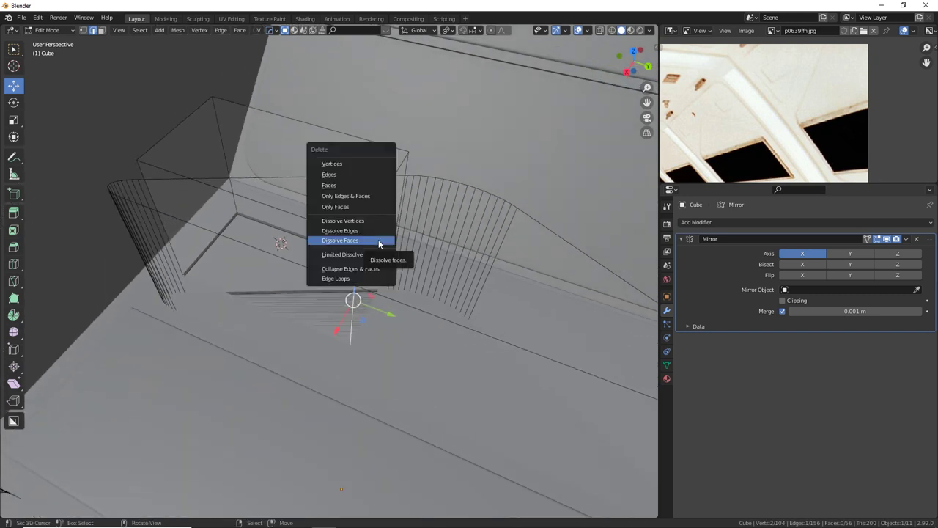
click(375, 232)
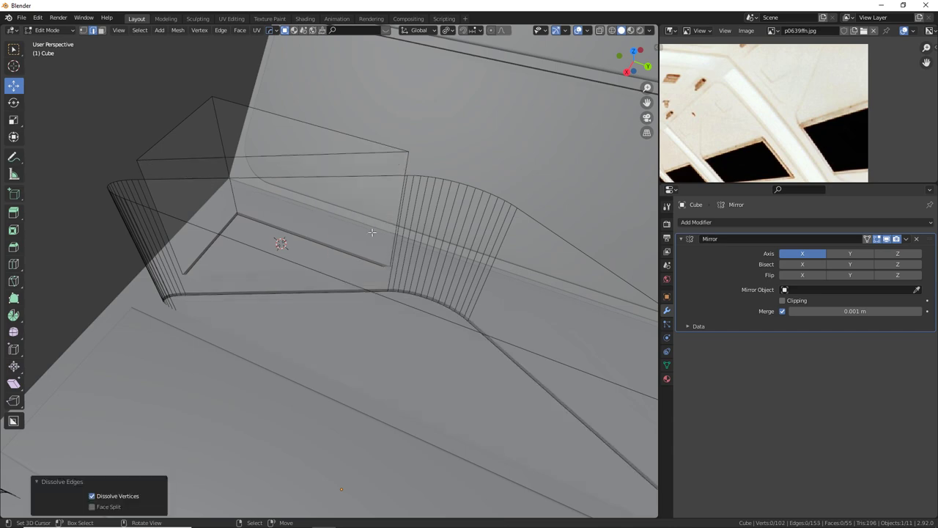
Bevel the small prism's three vertical edges with a width of about 0.24 m and 15 segments.
middle_drag(376, 231, 381, 281)
right_click(319, 187)
middle_drag(334, 189, 323, 198)
click(250, 306)
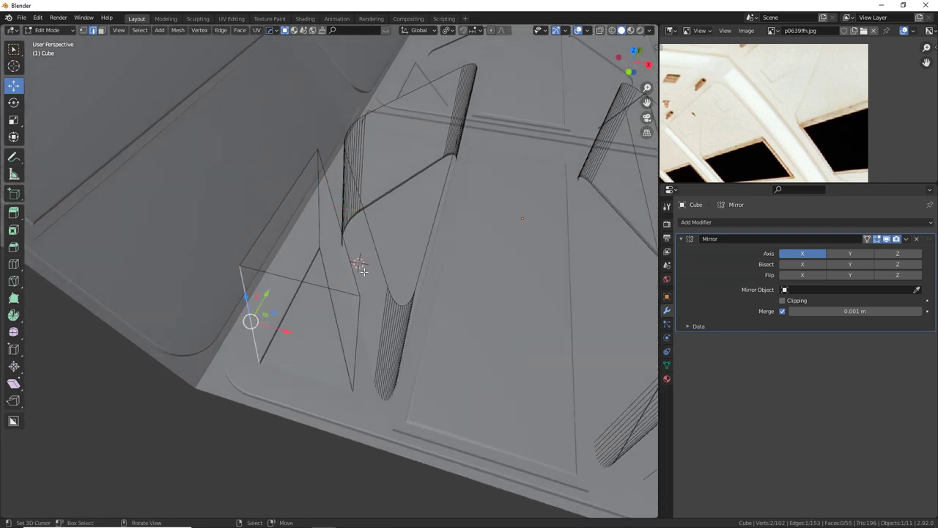
key(x)
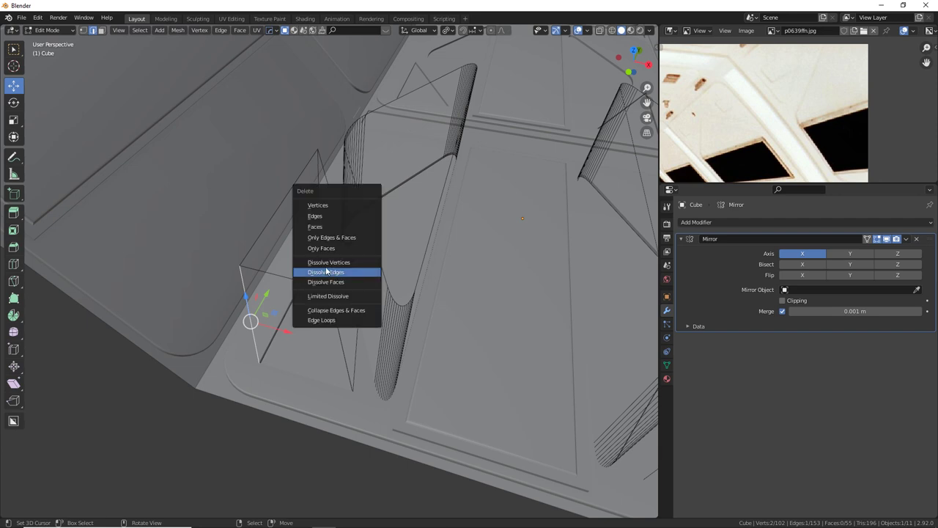
click(329, 273)
mouse_move(328, 274)
middle_down()
mouse_move(293, 283)
mouse_move(314, 266)
mouse_move(344, 296)
mouse_move(381, 256)
mouse_move(333, 259)
middle_up()
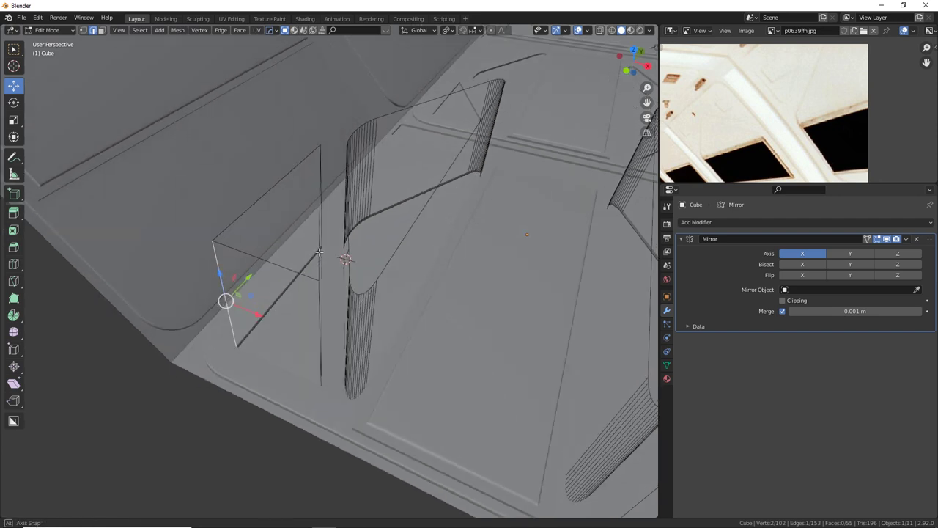
shift+click(382, 347)
shift+click(318, 249)
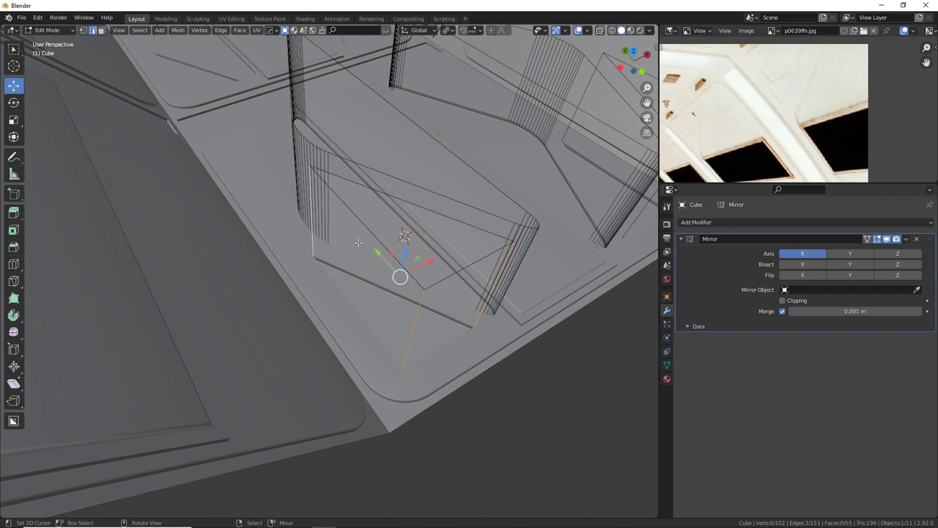
shift+middle_drag(451, 328, 393, 307)
middle_drag(483, 357, 465, 346)
key(ctrl+b)
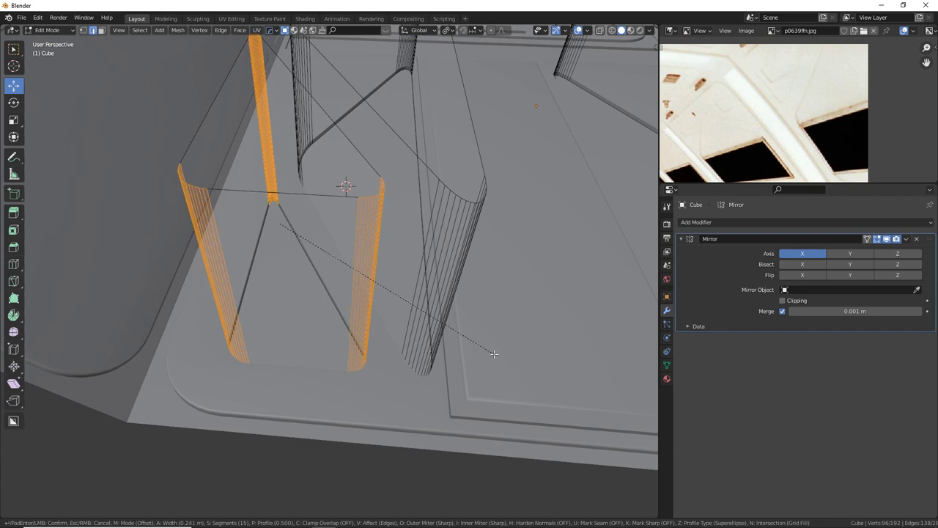
click(494, 354)
middle_drag(441, 206, 460, 242)
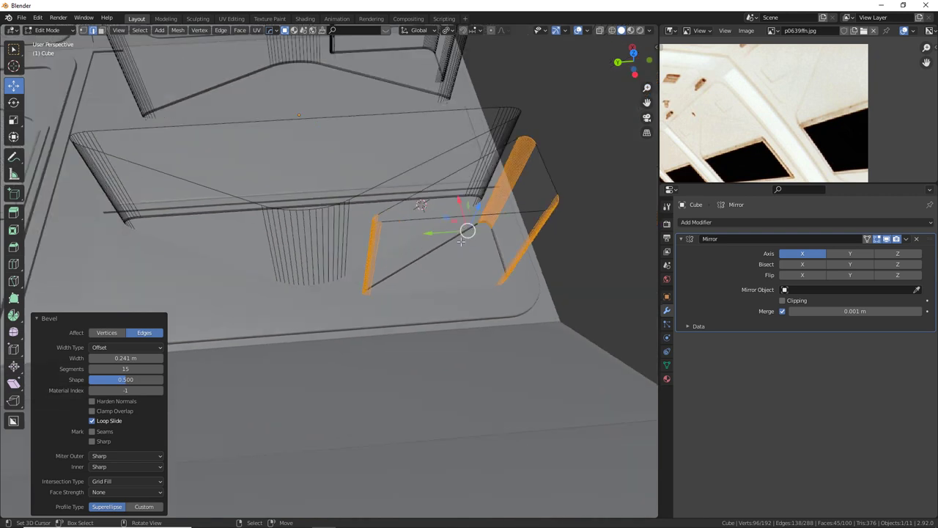
Snap the 3D cursor to the middle of the larger prism's long upper edge.
key(Tab)
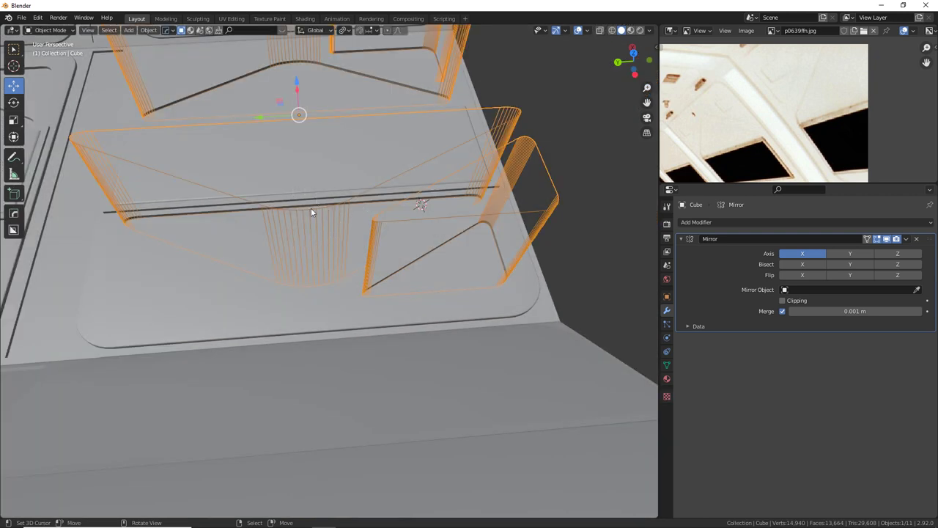
key(Tab)
click(305, 136)
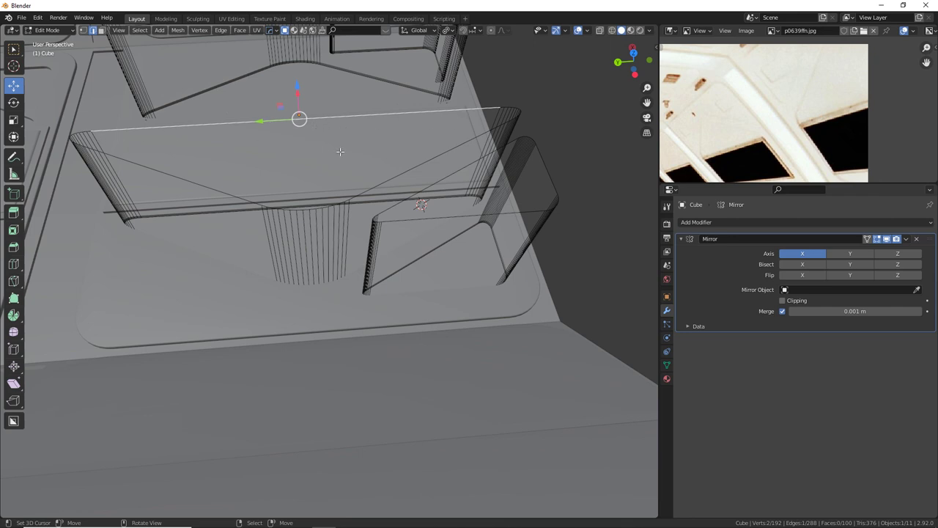
key(shift+s)
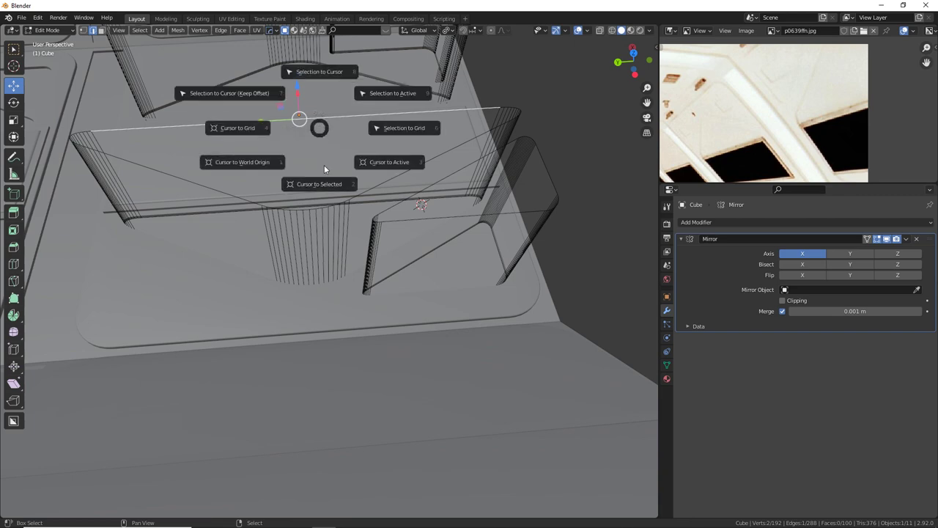
key(shift+s)
click(324, 245)
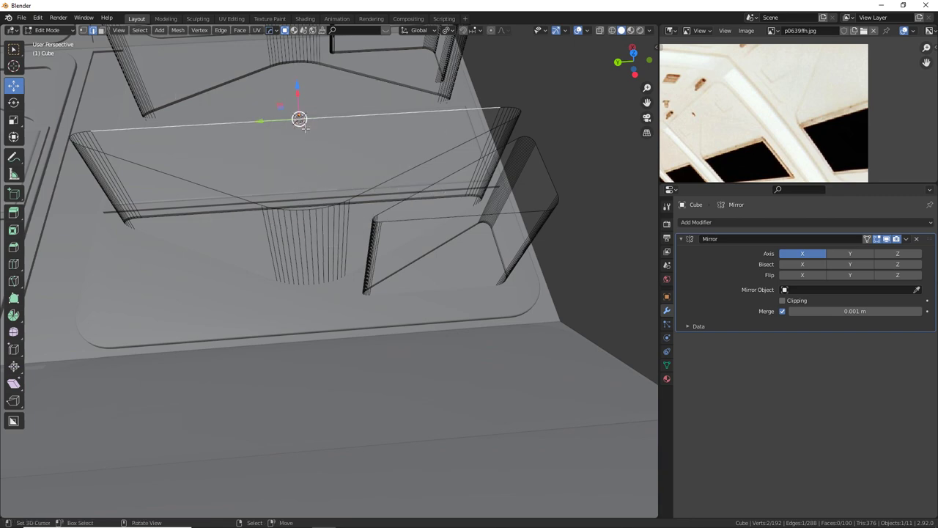
Select the whole linked small prism and set the transform pivot point to the 3D Cursor.
shift+middle_drag(303, 142, 410, 230)
click(405, 223)
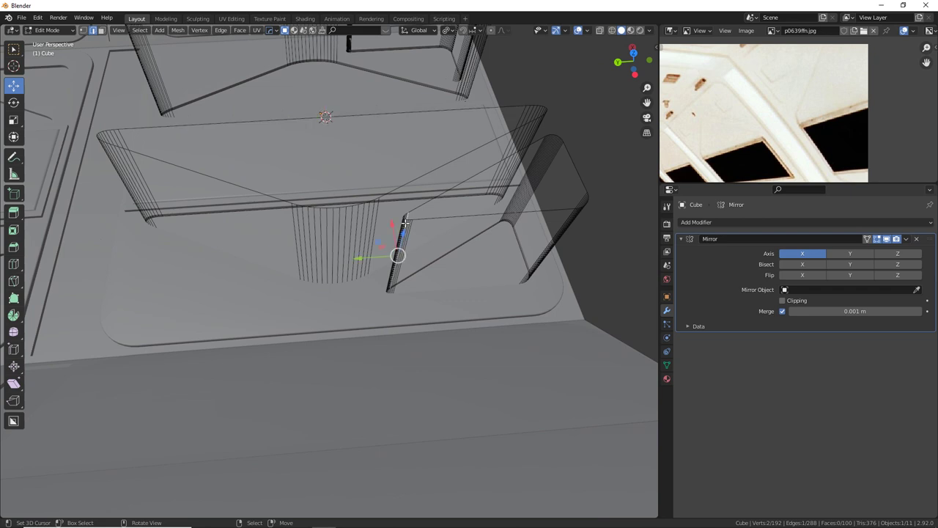
key(ctrl+l)
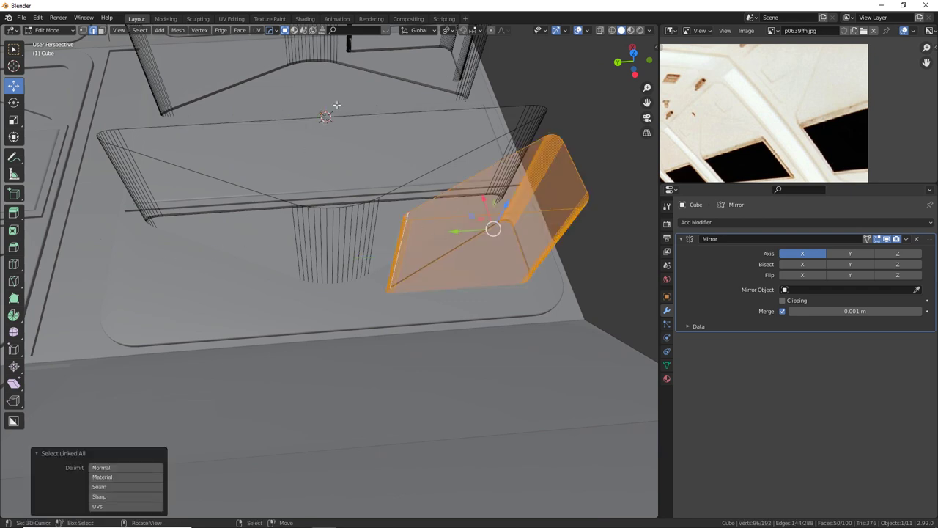
click(452, 30)
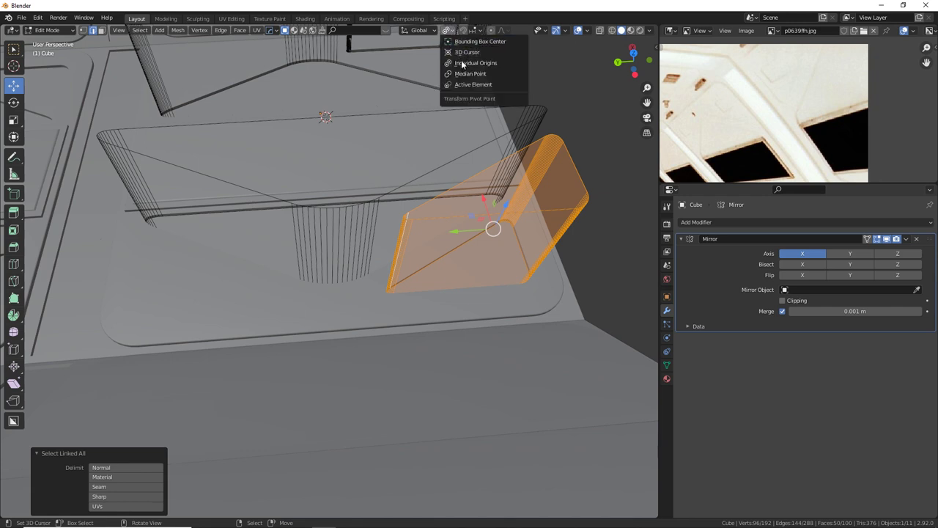
click(457, 53)
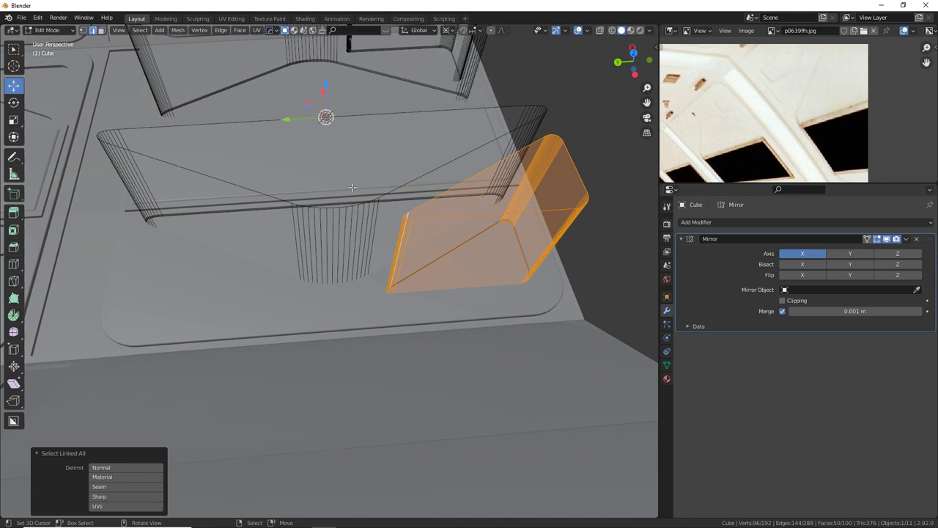
Duplicate the small prism in place and mirror the copy by scaling it -1 along Y about the 3D cursor.
key(shift+d)
right_click(391, 189)
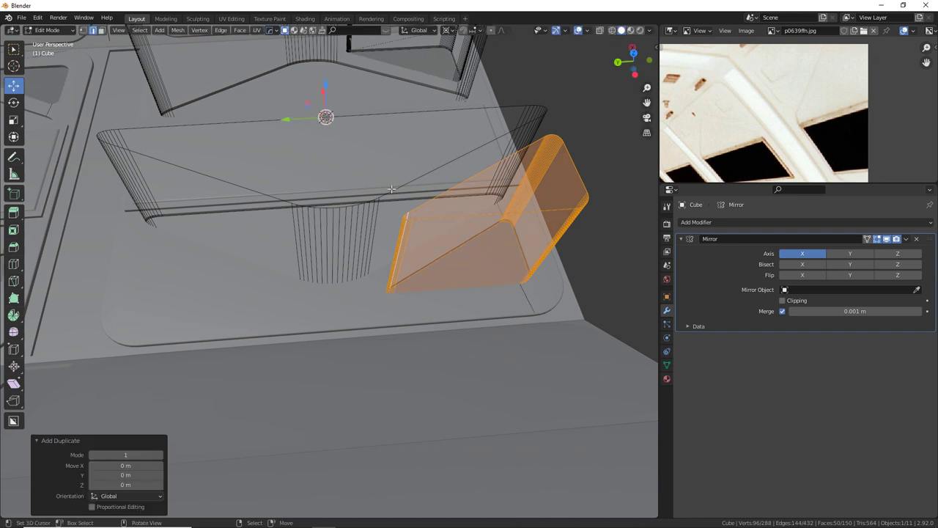
key(g)
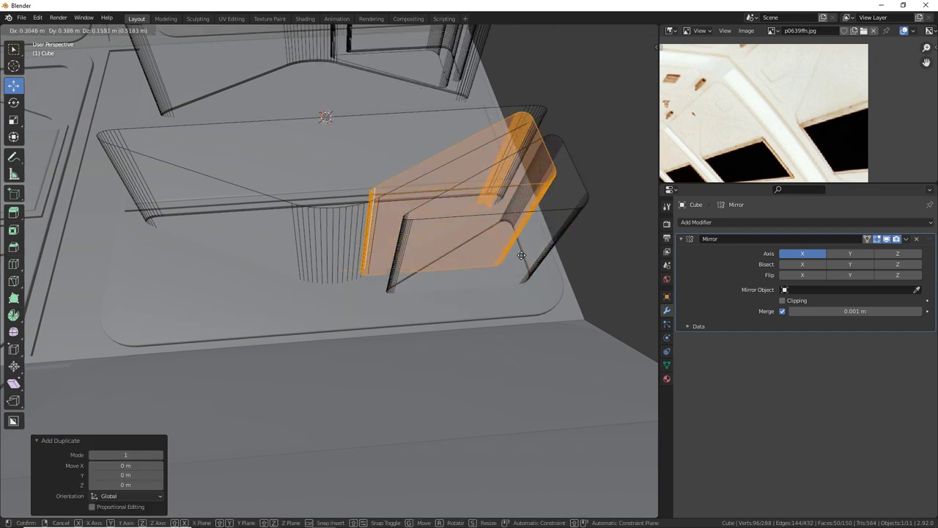
right_click(335, 275)
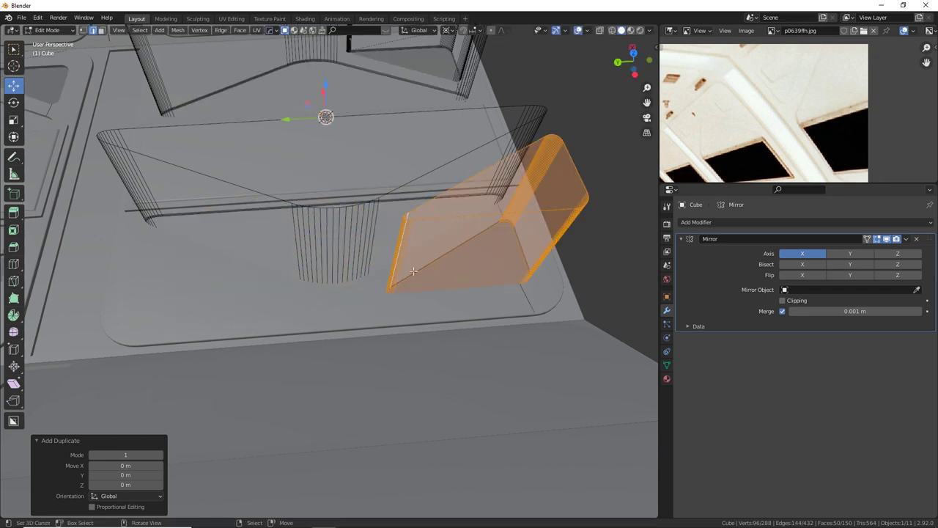
key(s)
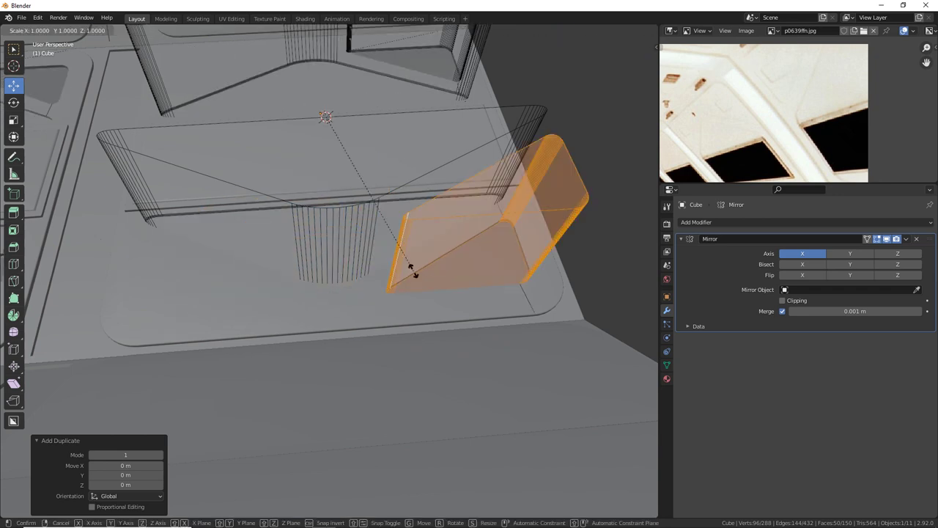
key(y)
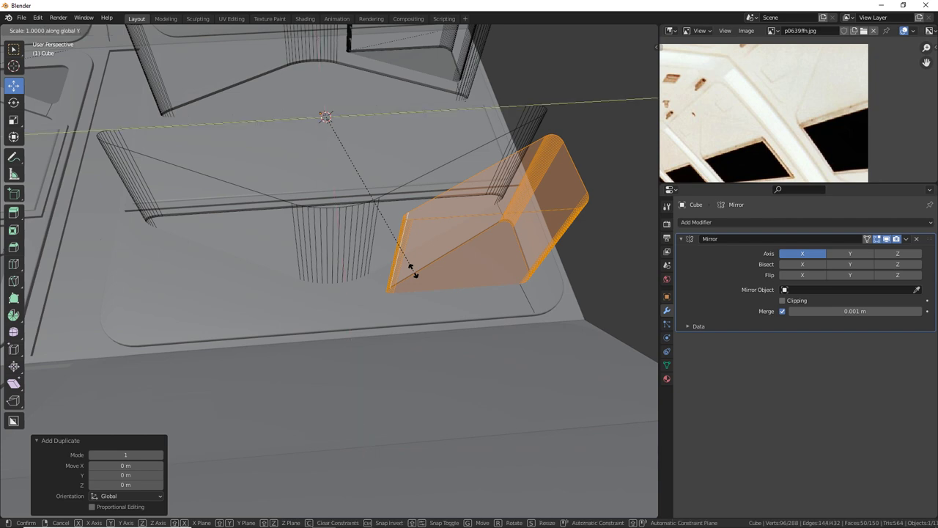
text(-1)
key(Return)
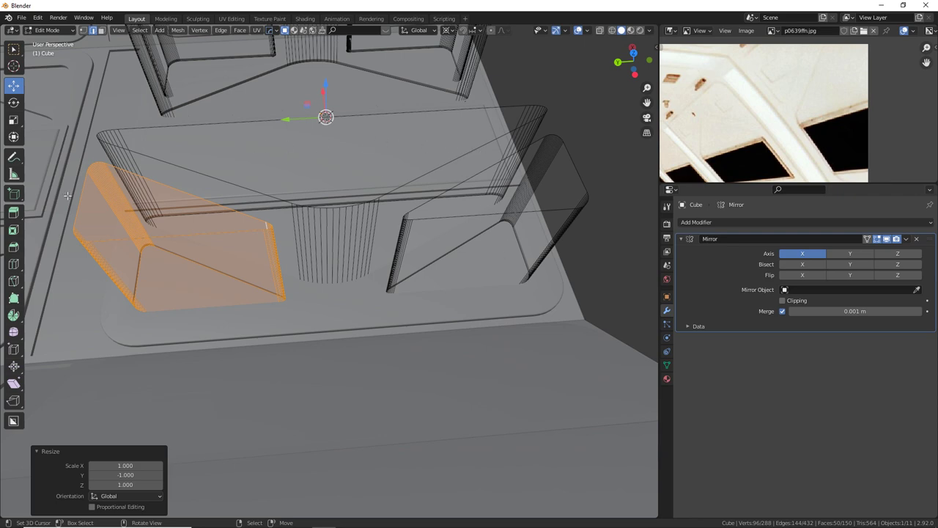
Return to Object Mode, examine the cuts in the floor panel and compare them with the red-marked reference in Photoshop.
middle_drag(353, 224, 227, 205)
key(Tab)
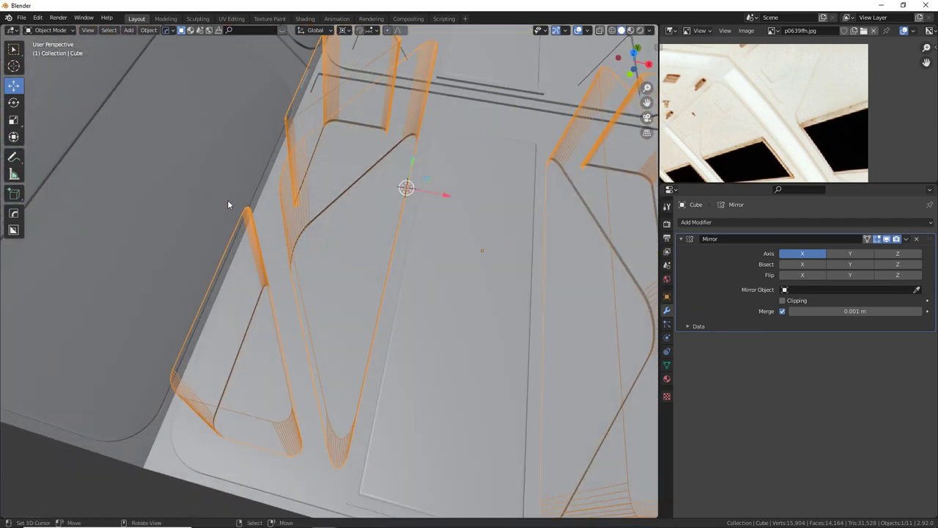
middle_drag(256, 268, 556, 283)
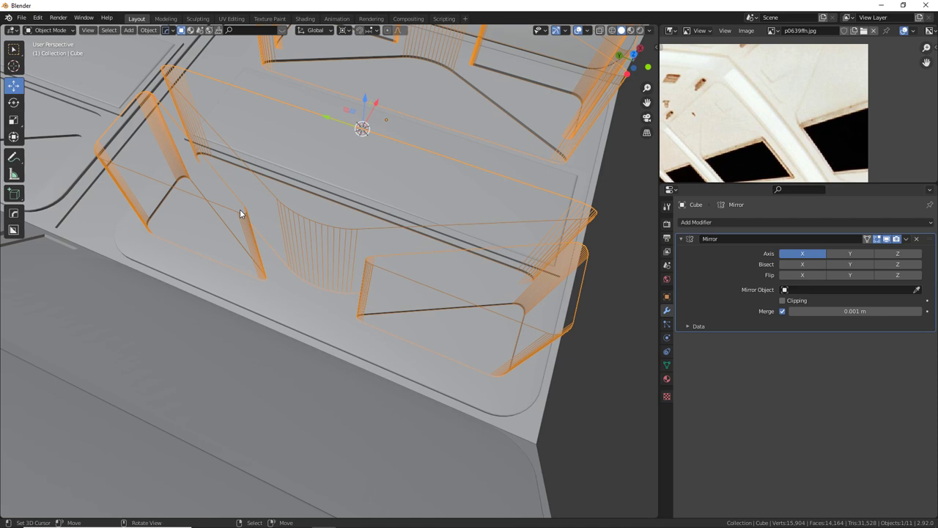
middle_drag(240, 209, 241, 209)
middle_drag(324, 237, 345, 244)
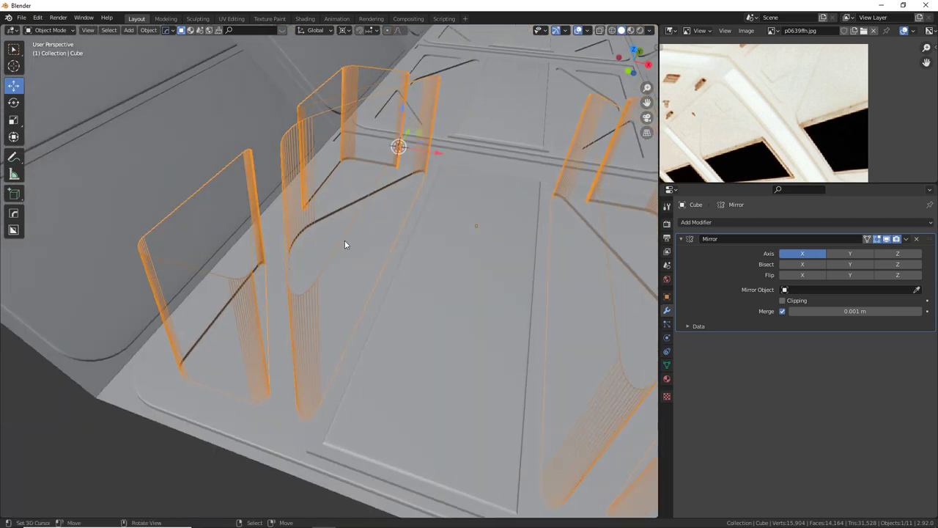
middle_drag(348, 303, 310, 301)
click(305, 434)
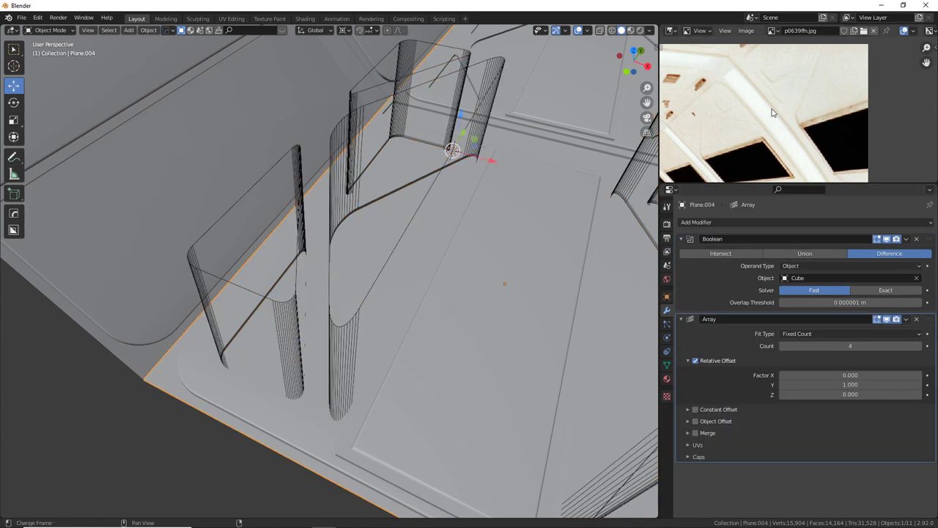
key(alt+Tab)
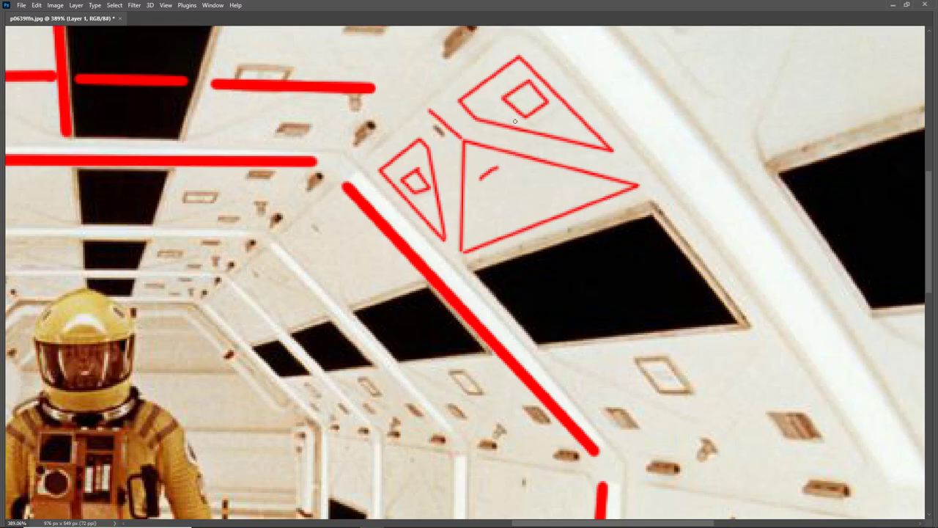
key(alt+Tab)
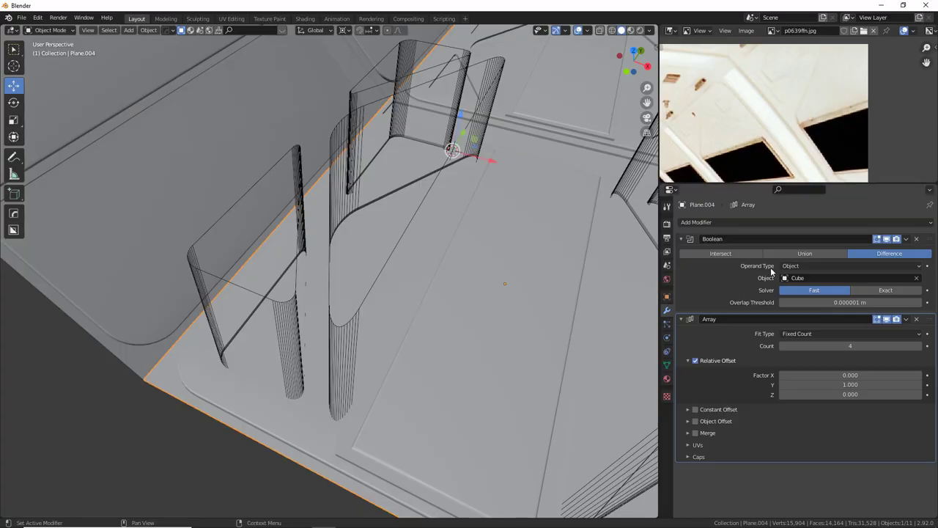
Try to apply the Boolean modifier on the floor panel.
click(887, 240)
click(888, 240)
click(907, 240)
click(907, 239)
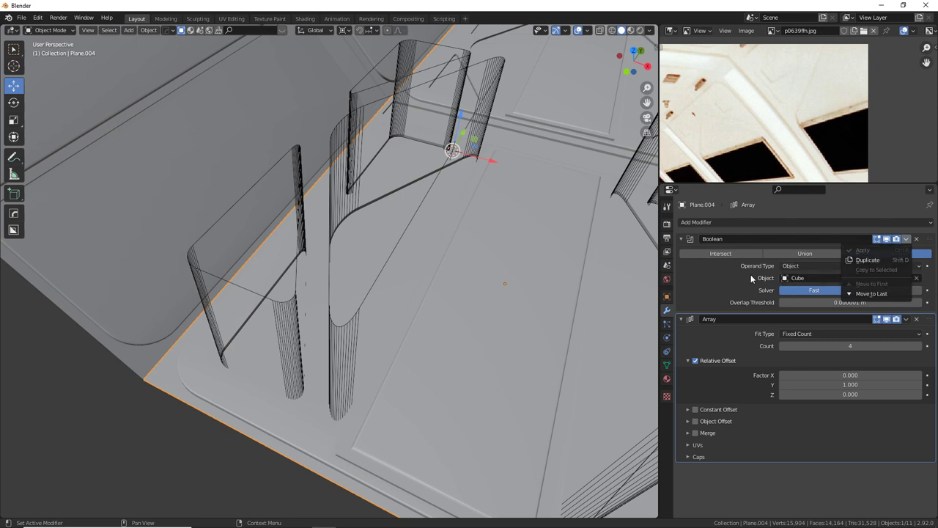
Delete the seven other corridor panels, keeping only the floor panel and its Boolean cutter.
middle_drag(585, 271, 462, 371)
click(462, 370)
key(Delete)
click(492, 248)
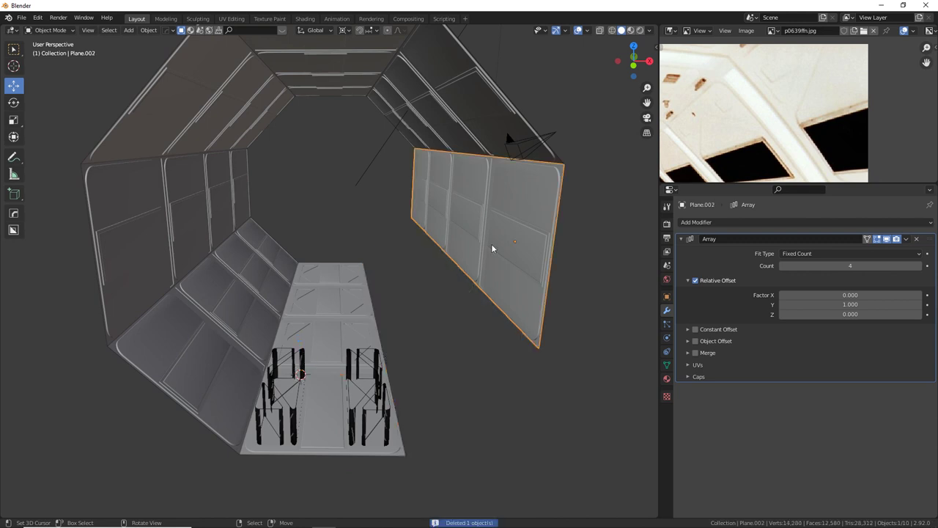
key(Delete)
click(487, 128)
key(Delete)
click(340, 84)
key(Delete)
click(217, 135)
key(Delete)
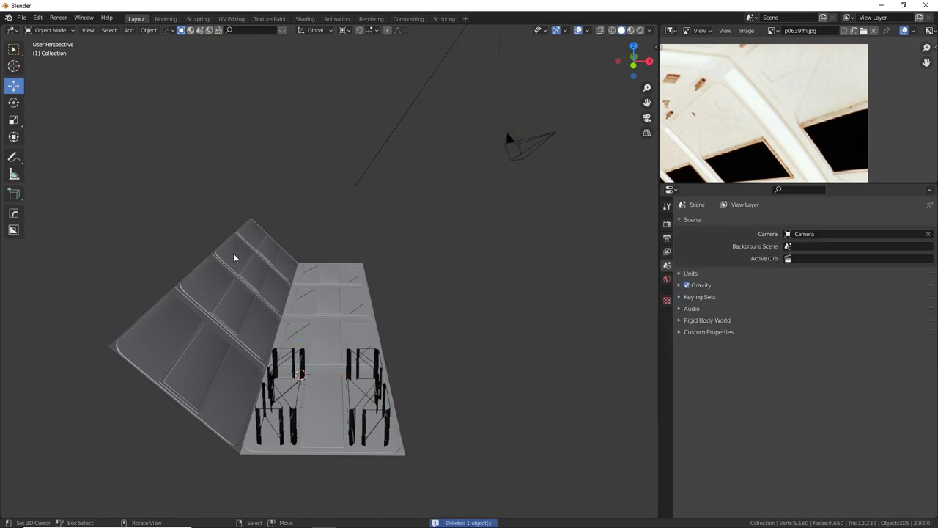
click(236, 256)
key(Delete)
Apply the floor panel's Boolean modifier and delete the cutter object.
click(320, 394)
middle_drag(332, 418, 423, 320)
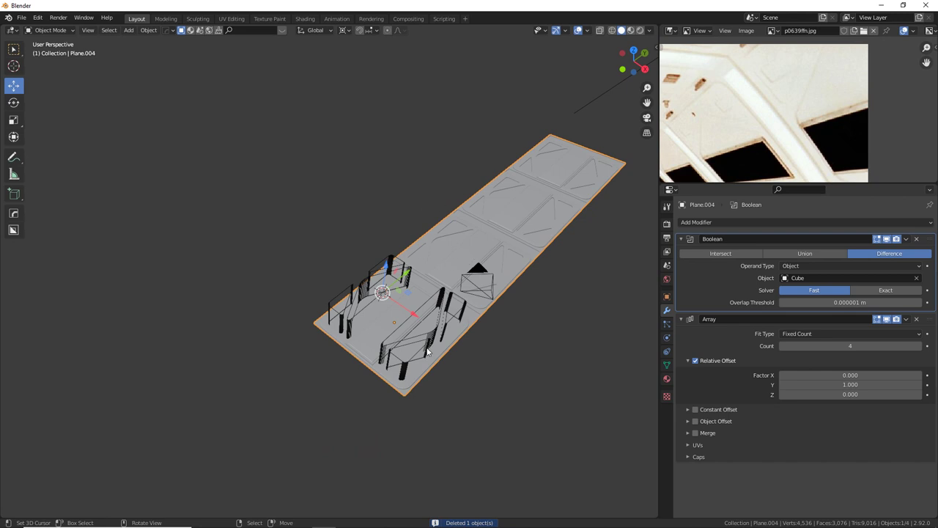
scroll(429, 352, up, 4)
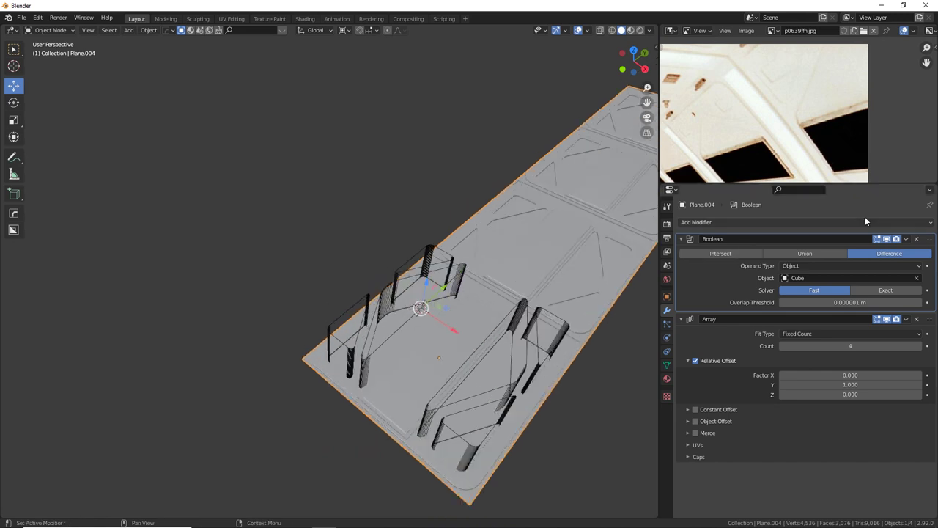
click(908, 239)
click(863, 250)
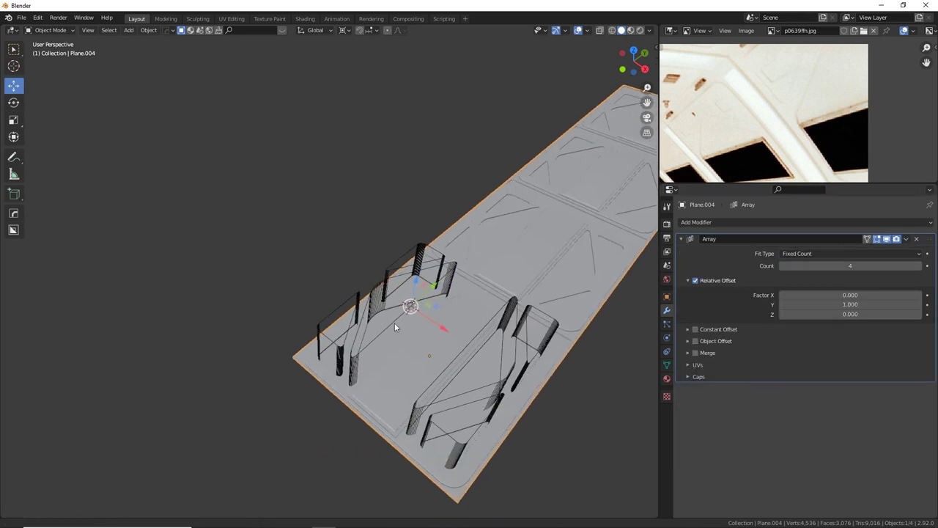
click(292, 284)
key(Delete)
Snap the 3D cursor to the center of the small triangular recess face at the floor panel's near outer corner.
scroll(299, 345, up, 2)
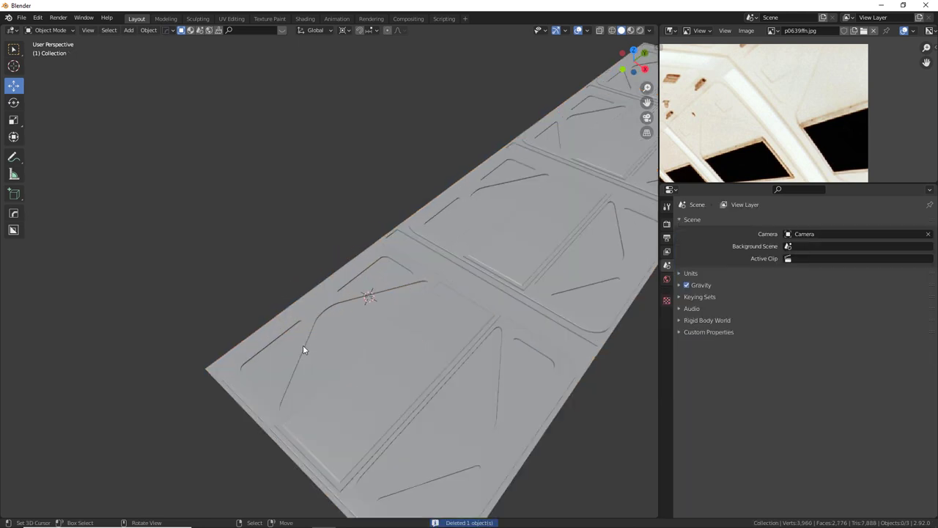
middle_drag(303, 344, 356, 270)
scroll(326, 337, up, 3)
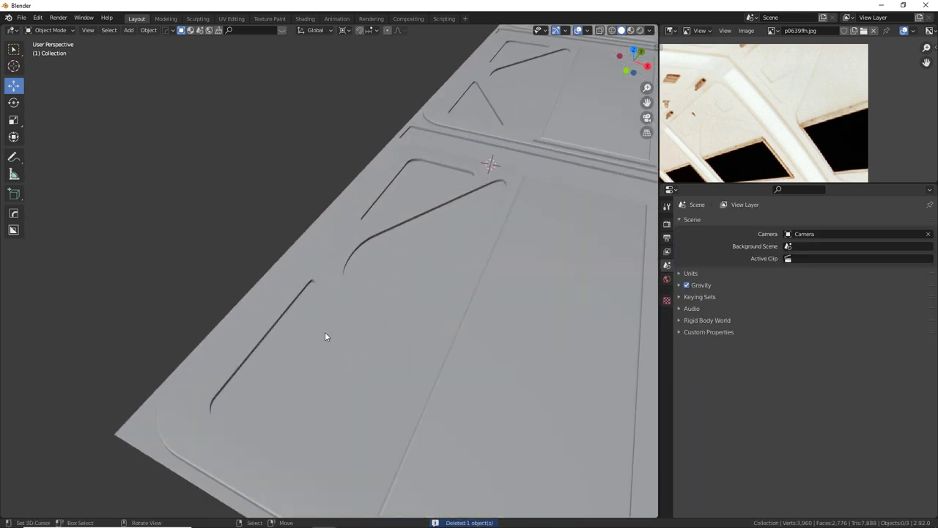
click(269, 394)
key(Tab)
click(102, 30)
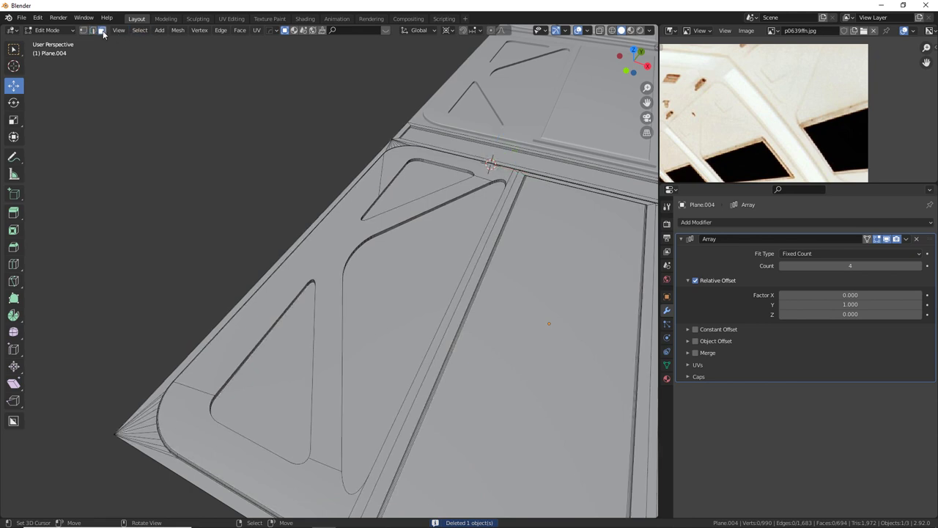
click(279, 379)
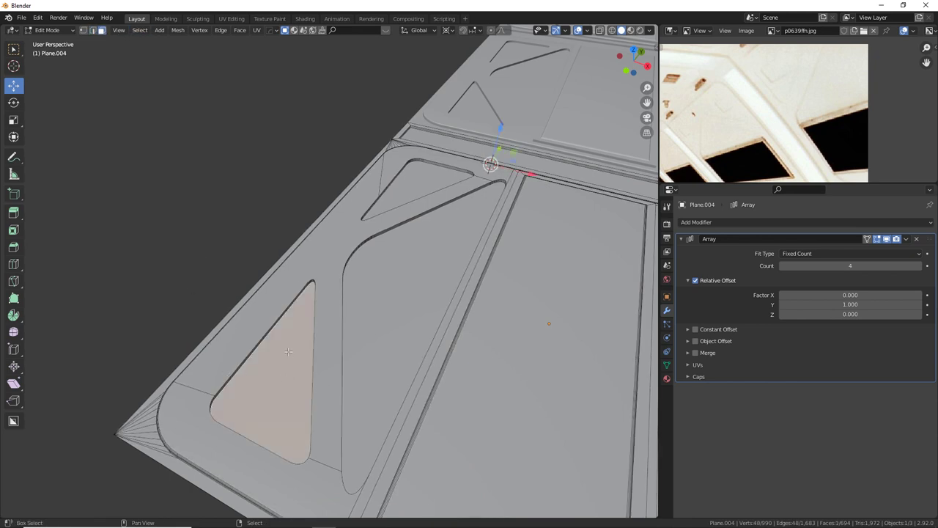
key(shift+s)
click(297, 409)
key(Tab)
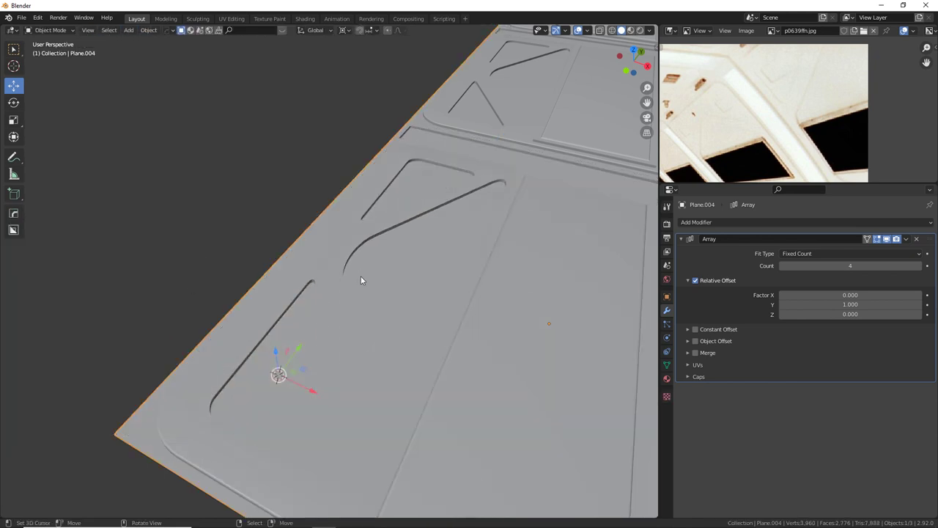
Add a cube at the 3D cursor and scale it to about 0.242.
key(shift+a)
mouse_move(374, 259)
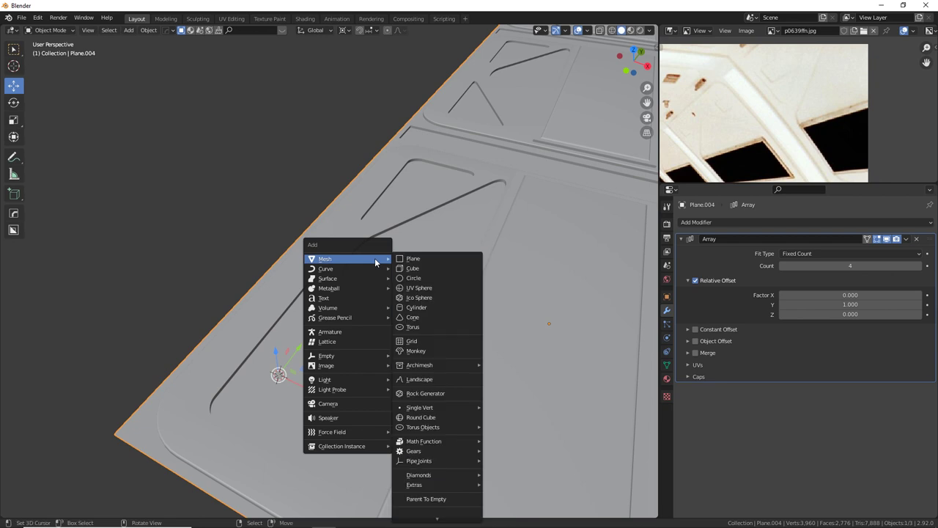
click(447, 268)
key(s)
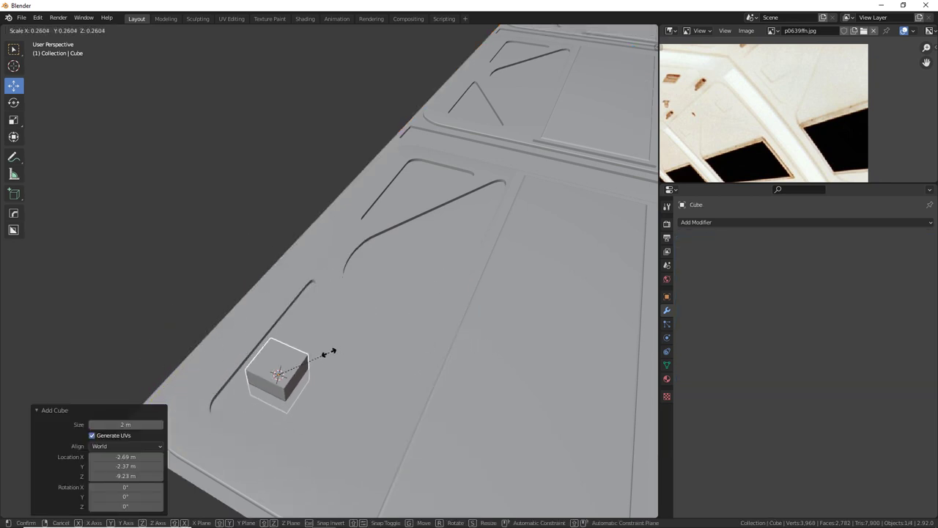
click(331, 357)
Raise the cube along Z and shift it about -0.21 m along Y within the triangular recess.
key(g)
key(z)
click(350, 372)
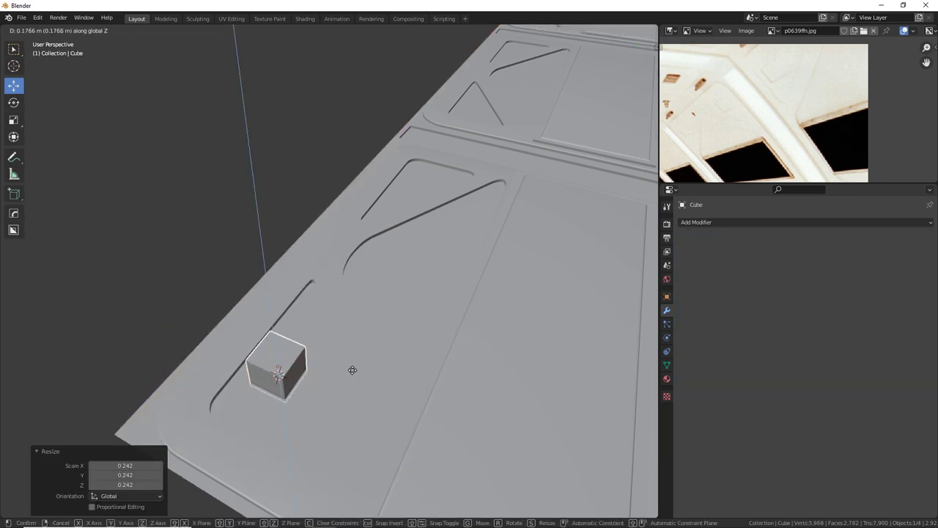
middle_drag(324, 377, 392, 362)
drag(350, 381, 350, 379)
middle_drag(410, 400, 297, 411)
drag(314, 344, 296, 347)
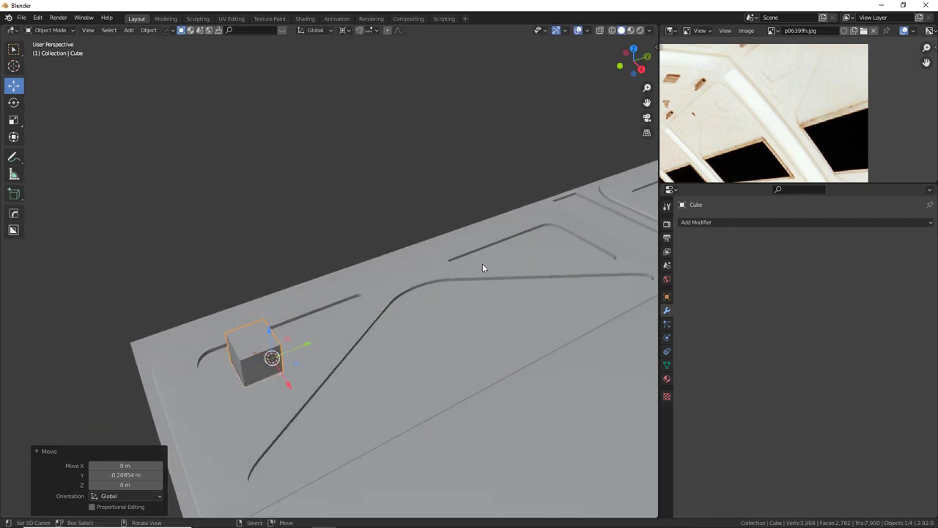
Check the inner squares marked on the Photoshop reference and rescale the cube in Blender to suit.
key(alt+Tab)
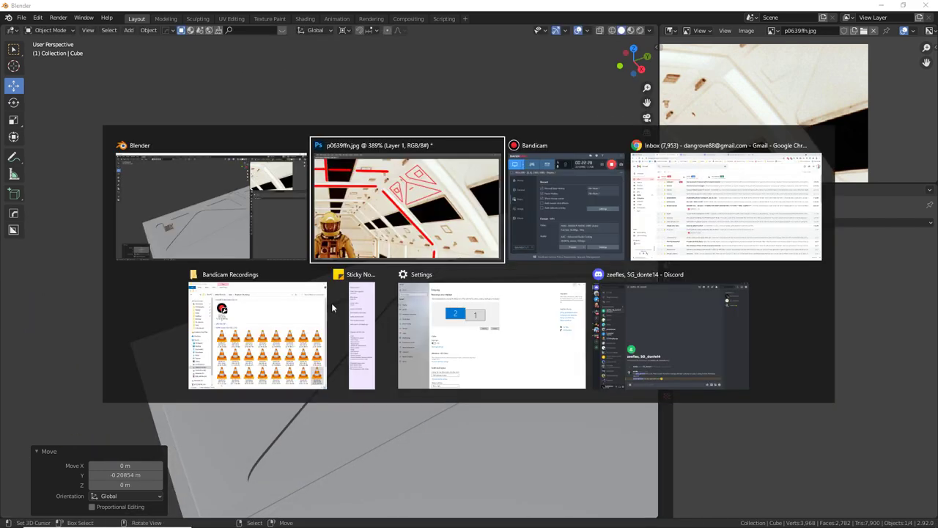
key(alt+Tab)
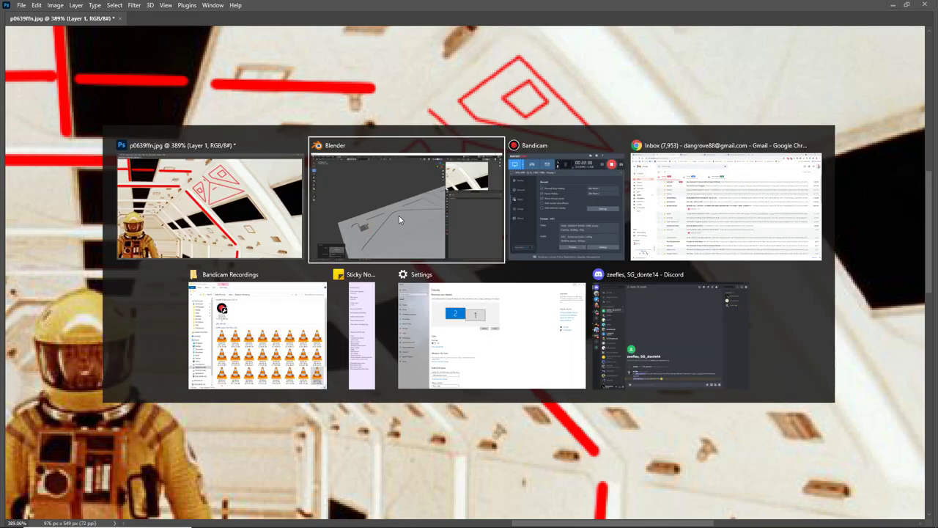
middle_drag(325, 330, 315, 285)
key(g)
key(s)
click(329, 353)
Move the cube about -0.02 m along Z and adjust its Y position, comparing its placement with the Photoshop reference.
key(g)
key(z)
click(336, 268)
key(g)
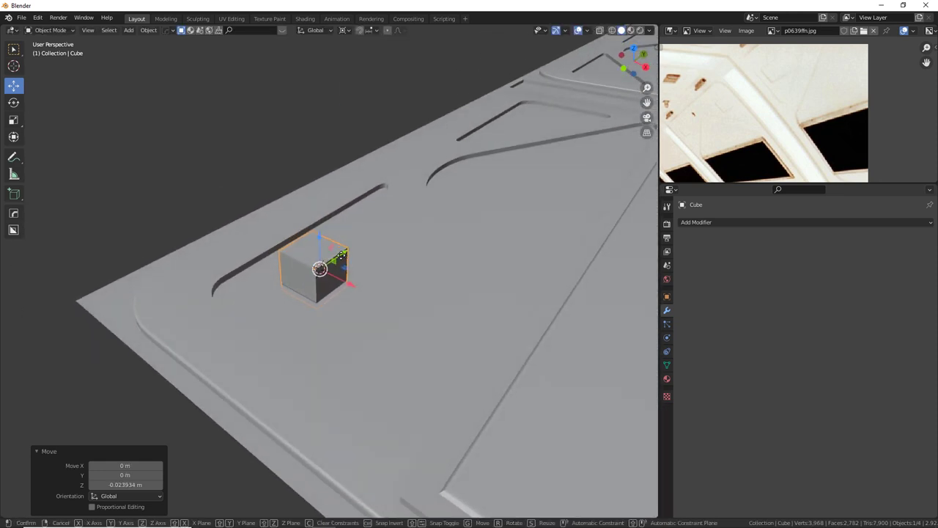
key(y)
click(327, 264)
key(alt+Tab)
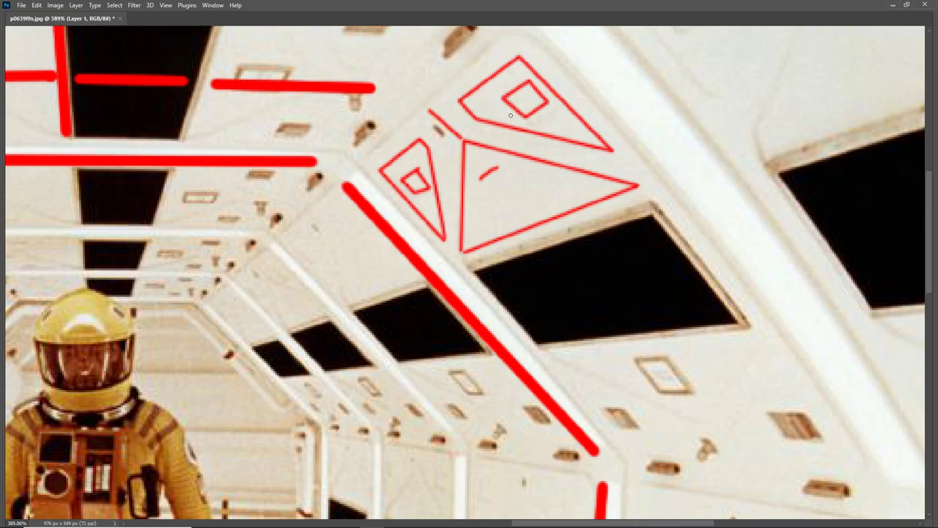
Switch to Blender and bevel the cube's four vertical edges so that its corners are rounded.
key(alt+Tab)
middle_drag(710, 96, 703, 113)
key(Tab)
middle_drag(368, 281, 327, 330)
key(alt+a)
click(295, 306)
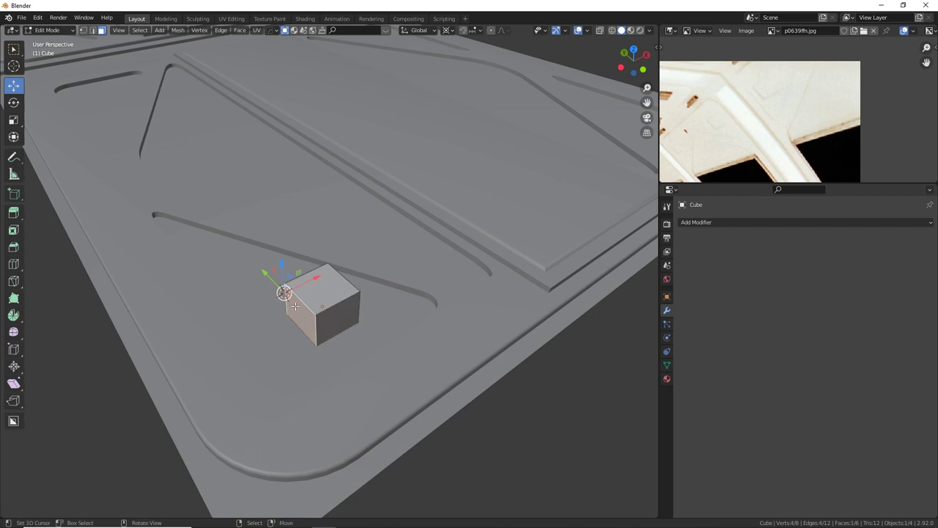
click(94, 31)
right_click(285, 300)
shift+right_click(326, 322)
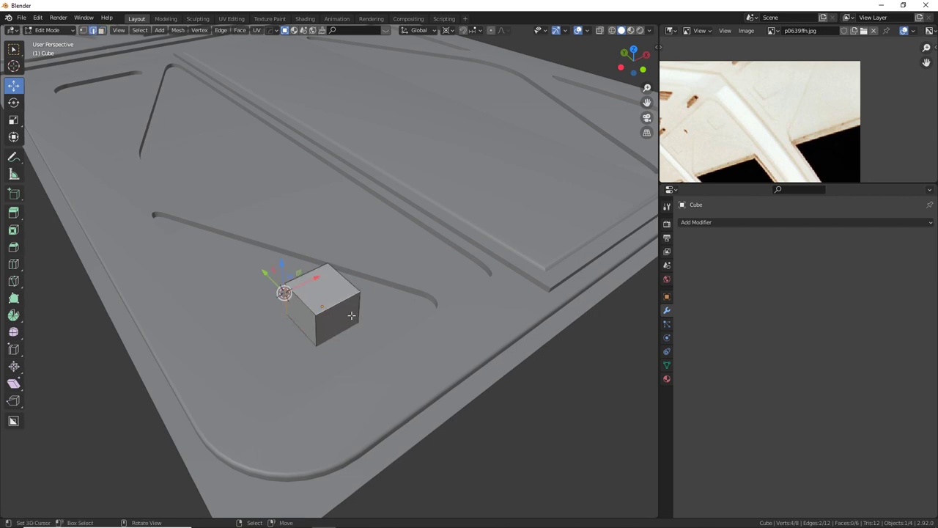
shift+click(358, 310)
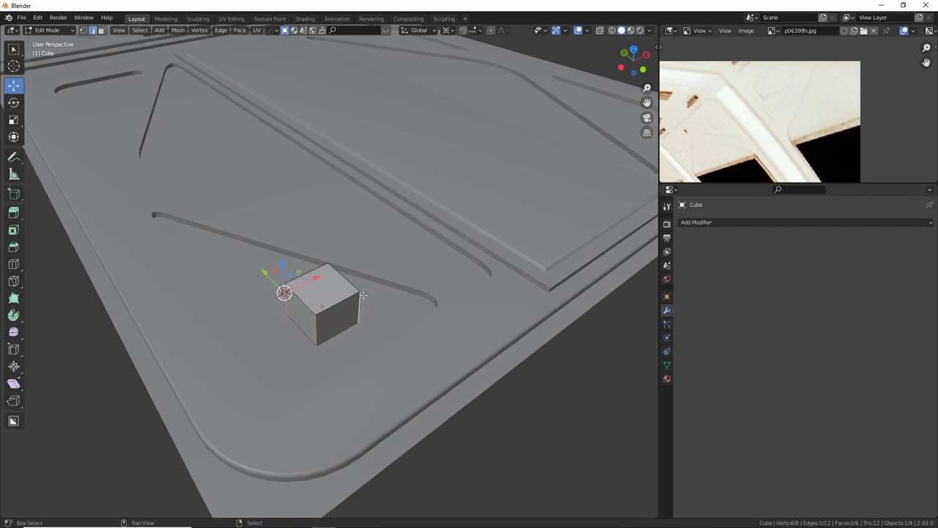
middle_drag(363, 295, 411, 249)
key(ctrl+b)
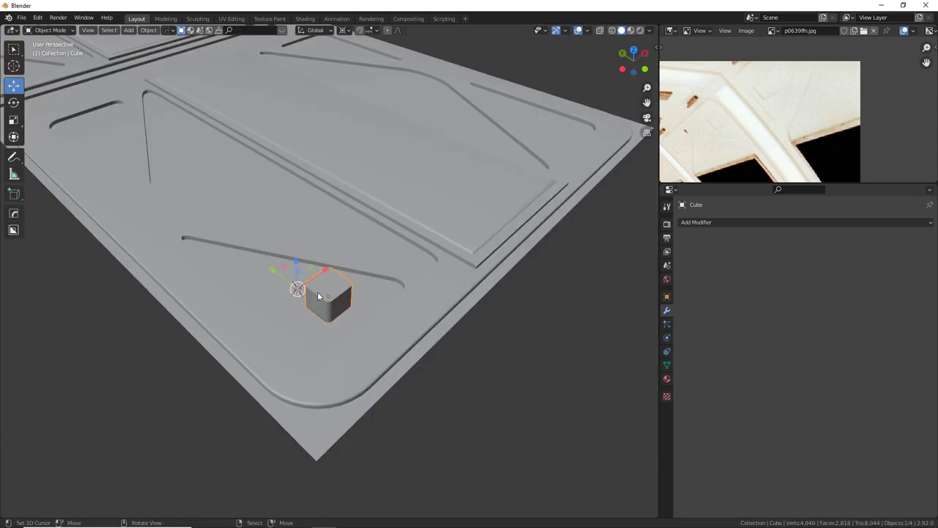
Cut the rounded cube out of the panel with a non-destructive Boolean difference.
shift+click(411, 292)
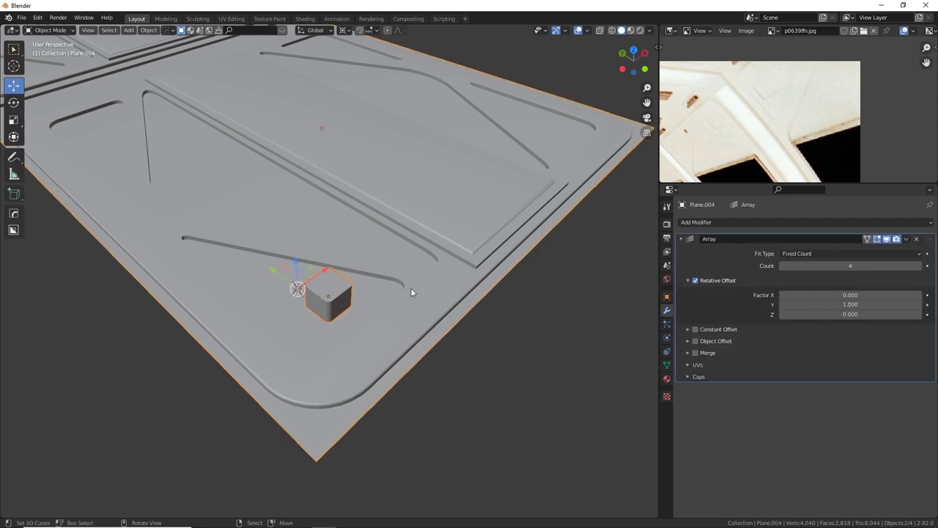
key(ctrl+KP_Subtract)
scroll(410, 291, up, 3)
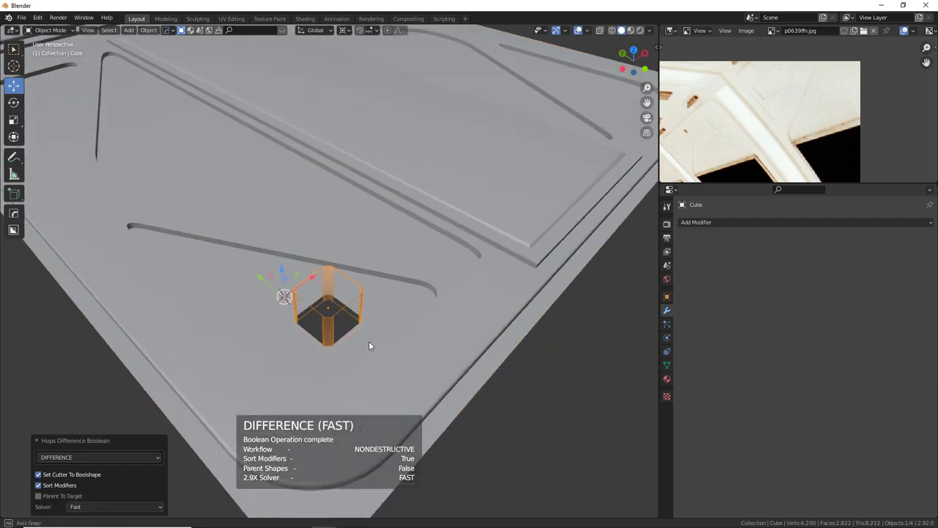
middle_drag(369, 345, 338, 264)
middle_drag(308, 300, 462, 303)
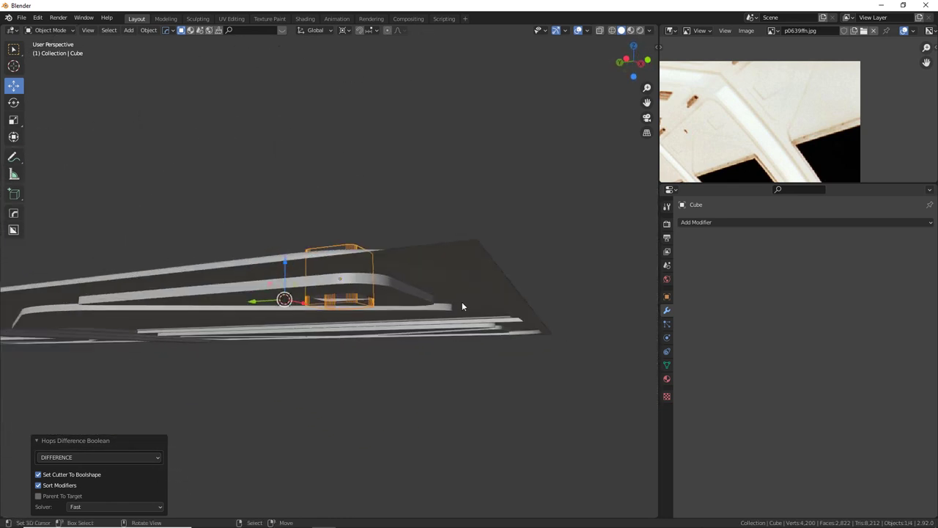
Extrude the panel's outer border edge loop about -0.177 m along Z to give the panel thickness.
click(461, 275)
middle_drag(502, 269, 505, 369)
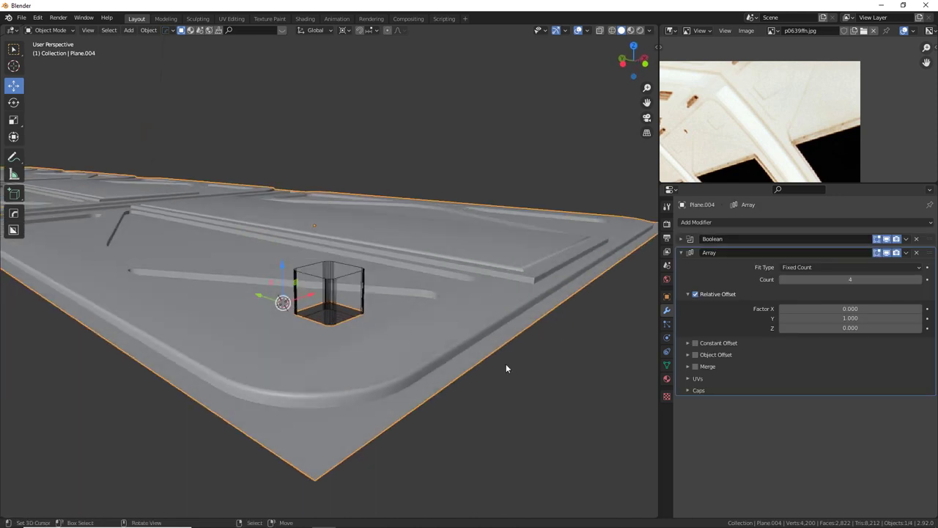
middle_drag(416, 339, 430, 361)
middle_drag(436, 316, 441, 291)
key(Tab)
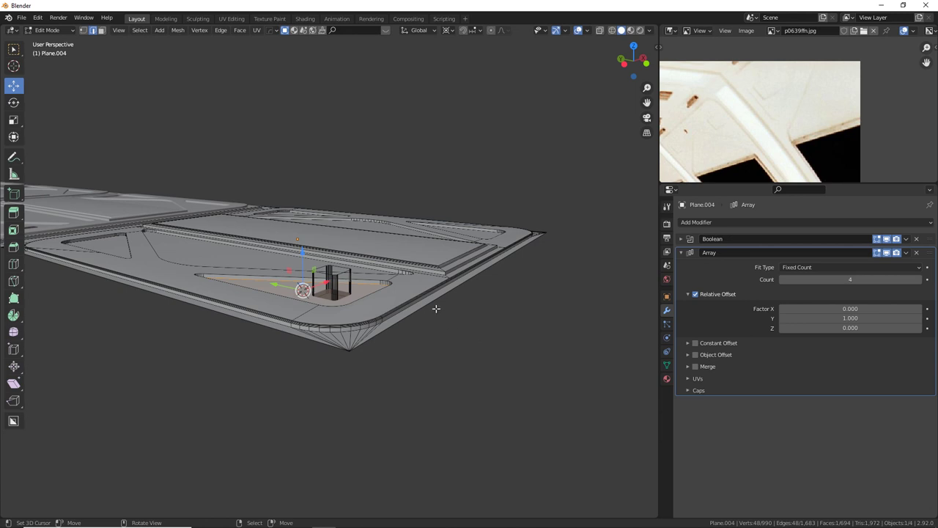
alt+click(460, 305)
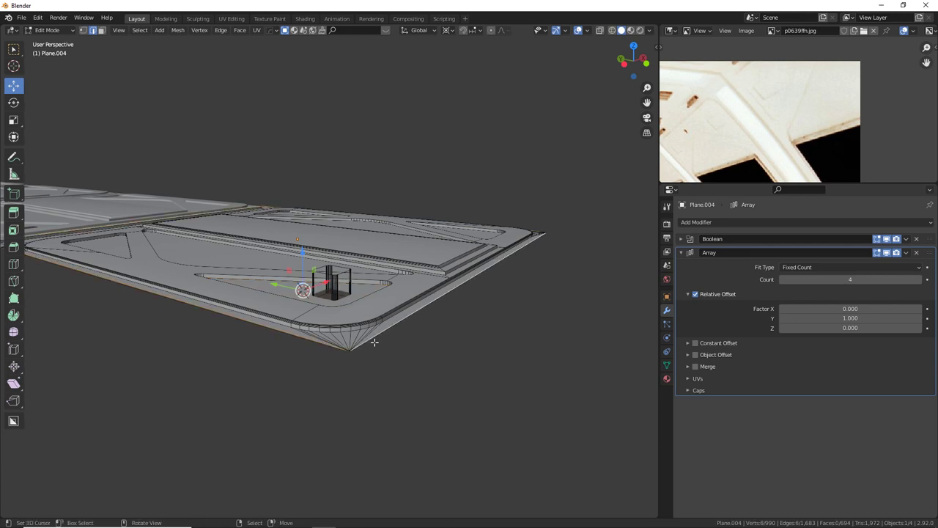
middle_drag(374, 342, 101, 158)
middle_drag(580, 148, 415, 225)
scroll(418, 229, down, 2)
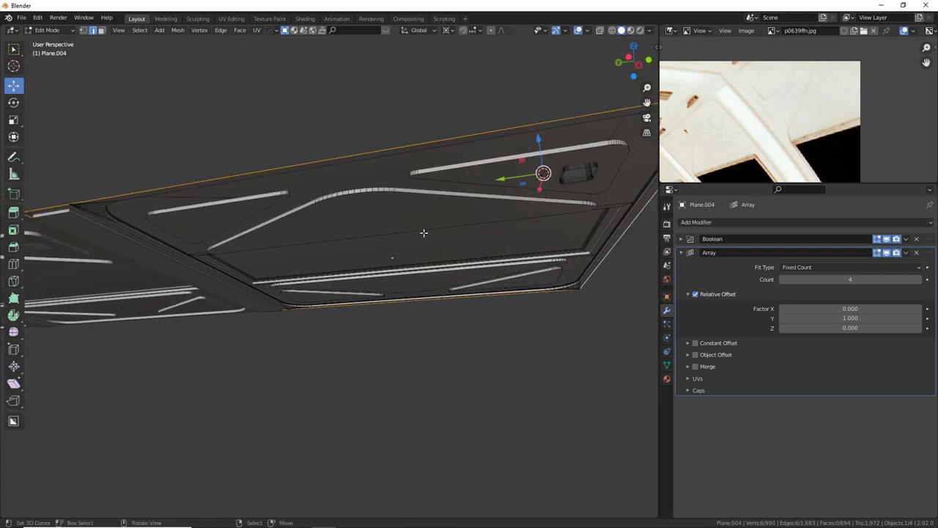
middle_drag(555, 300, 551, 339)
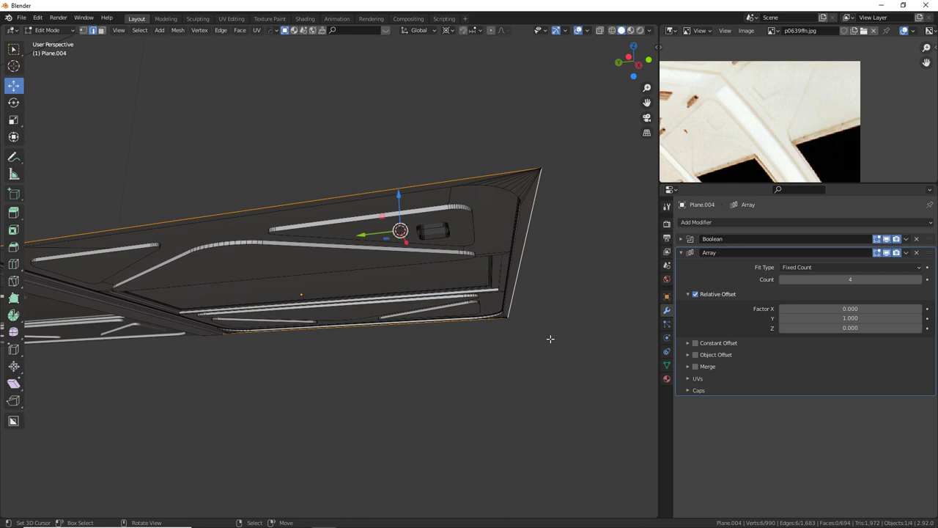
key(e)
key(z)
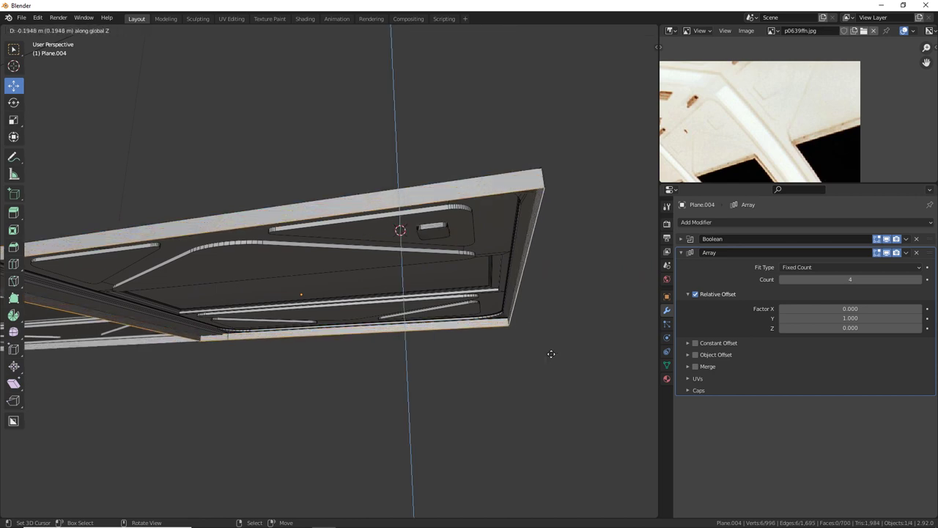
click(561, 352)
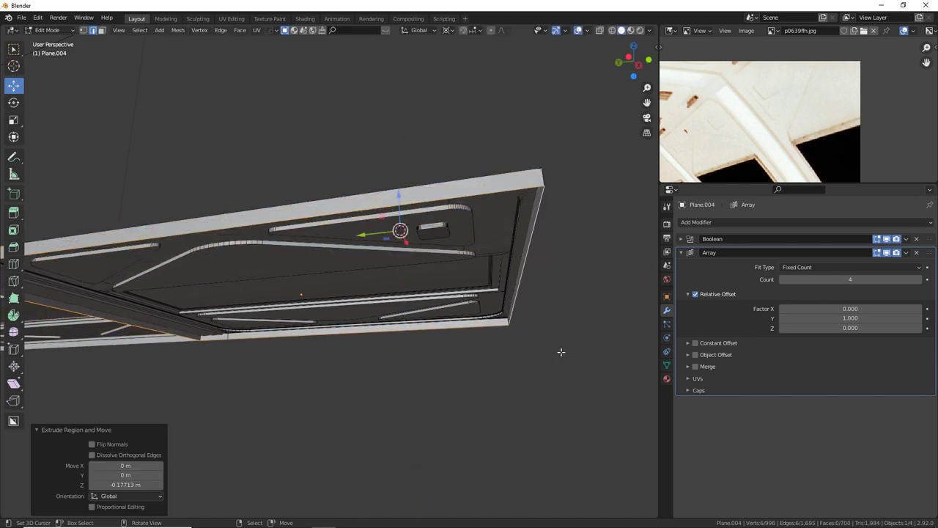
Move the cube cutter about 0.013 m along Z to adjust the depth of the cutout.
middle_drag(563, 302, 428, 352)
key(Tab)
scroll(428, 351, up, 5)
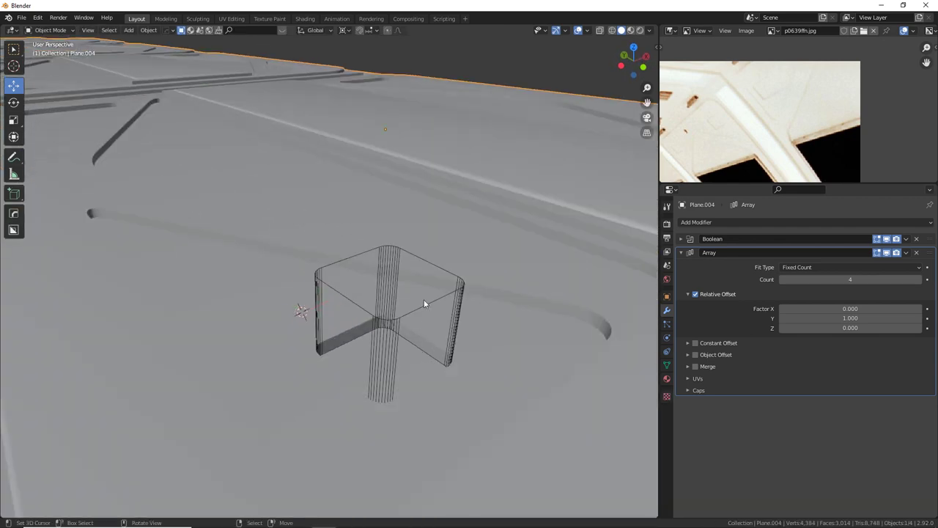
click(400, 315)
drag(311, 281, 367, 283)
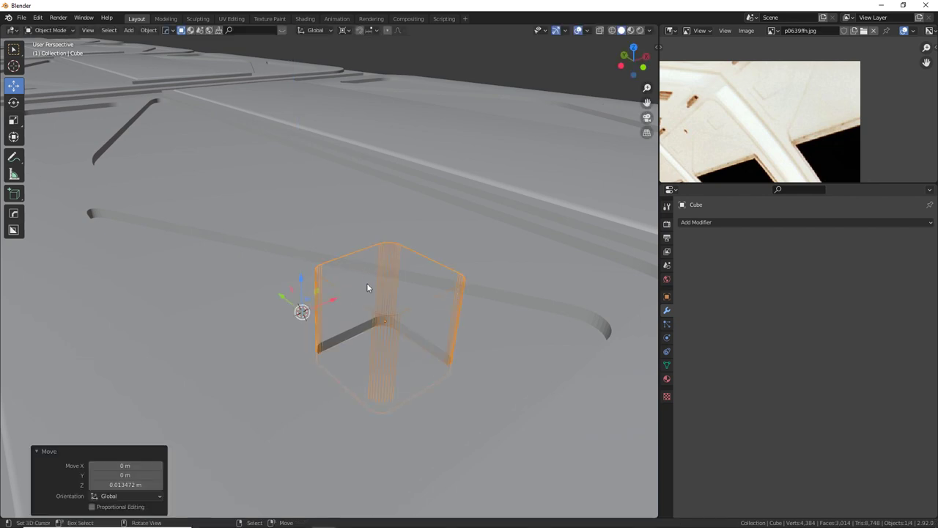
Snap the 3D cursor to the long straight edge of the panel's central triangular recess.
scroll(349, 292, down, 3)
middle_drag(348, 292, 101, 298)
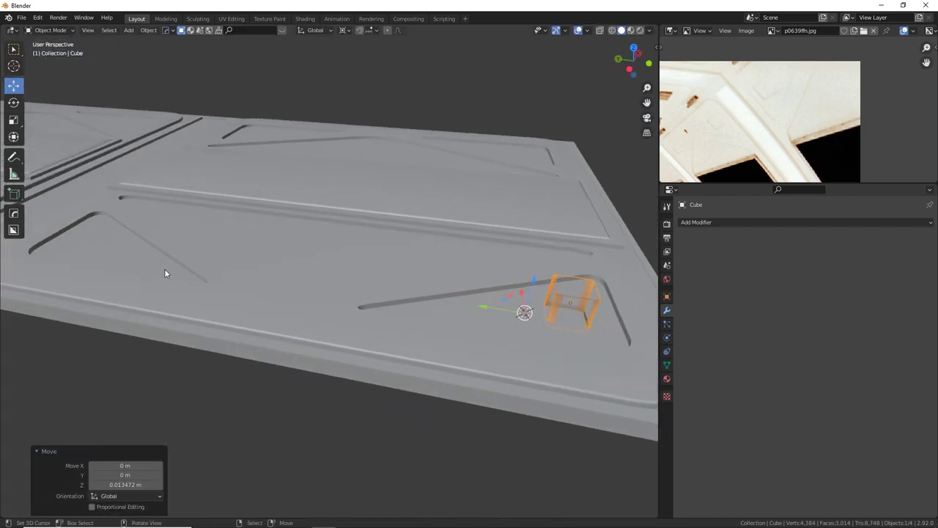
middle_drag(165, 273, 361, 316)
click(340, 313)
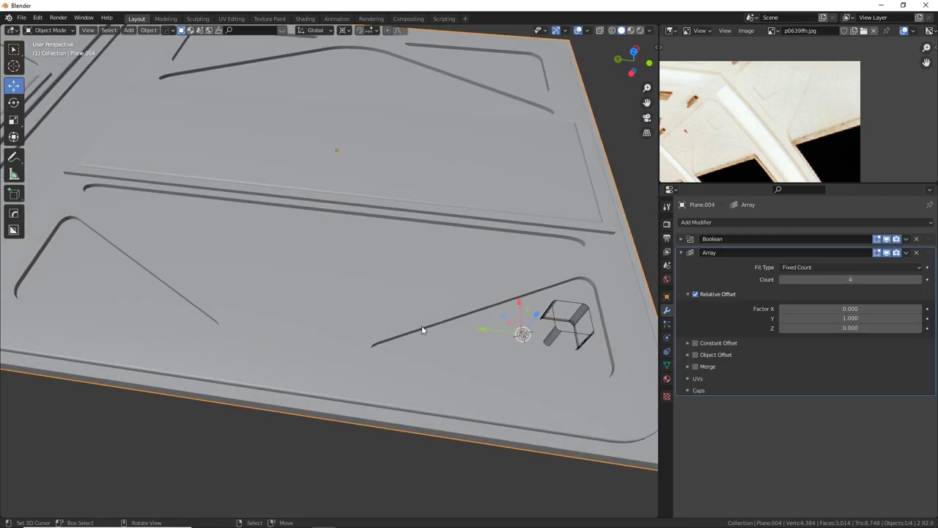
key(Tab)
click(328, 219)
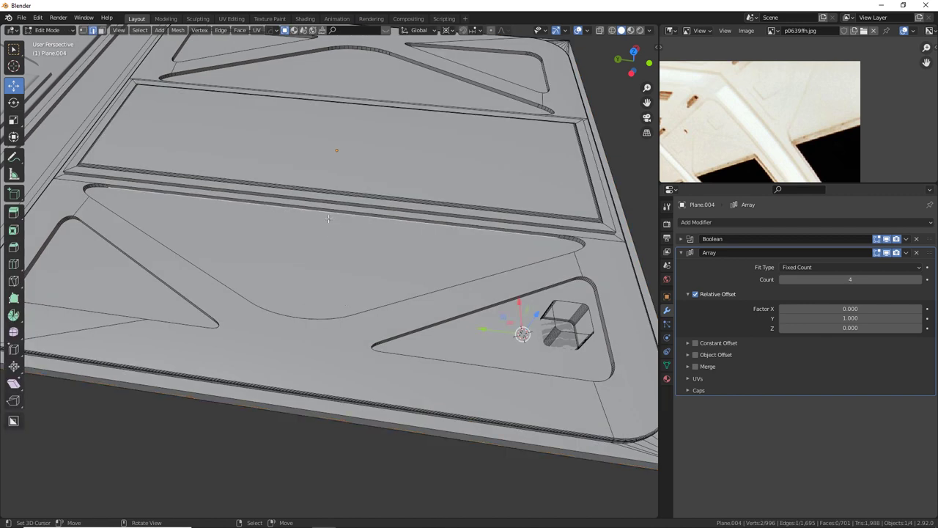
key(shift+s)
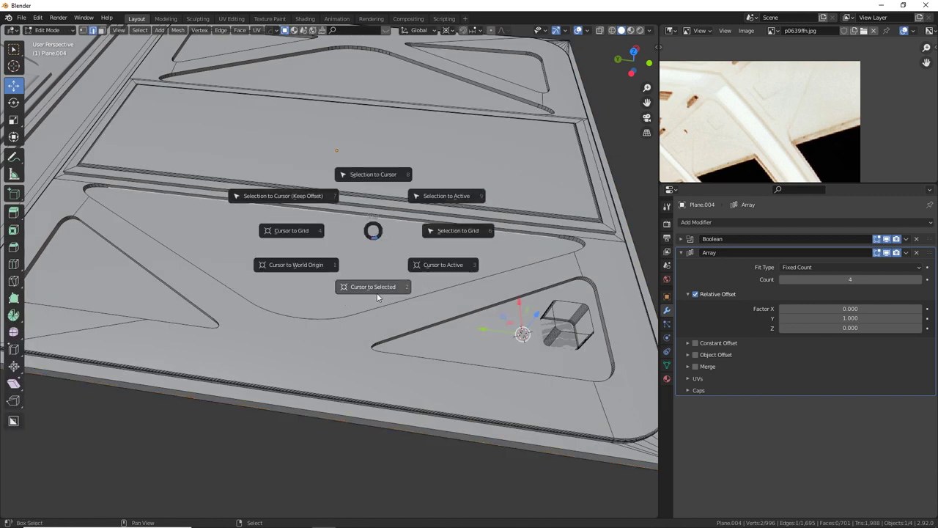
click(381, 288)
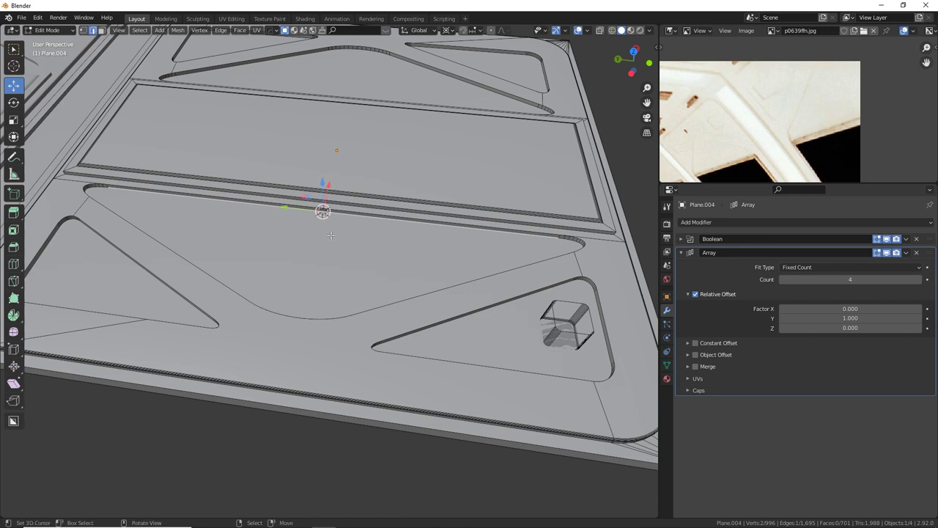
Duplicate the whole cutter mesh and mirror the copy about the 3D cursor with a Y scale of -1.
key(Tab)
click(556, 332)
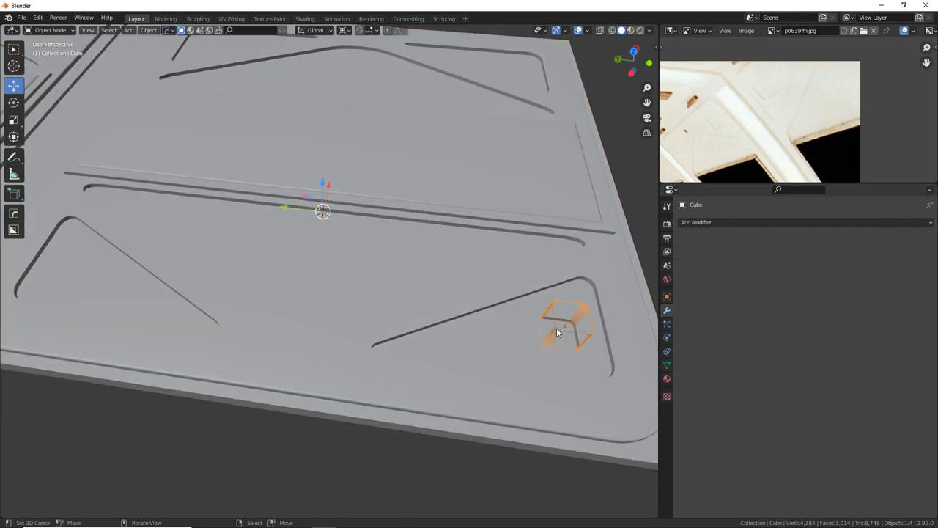
key(Tab)
key(a)
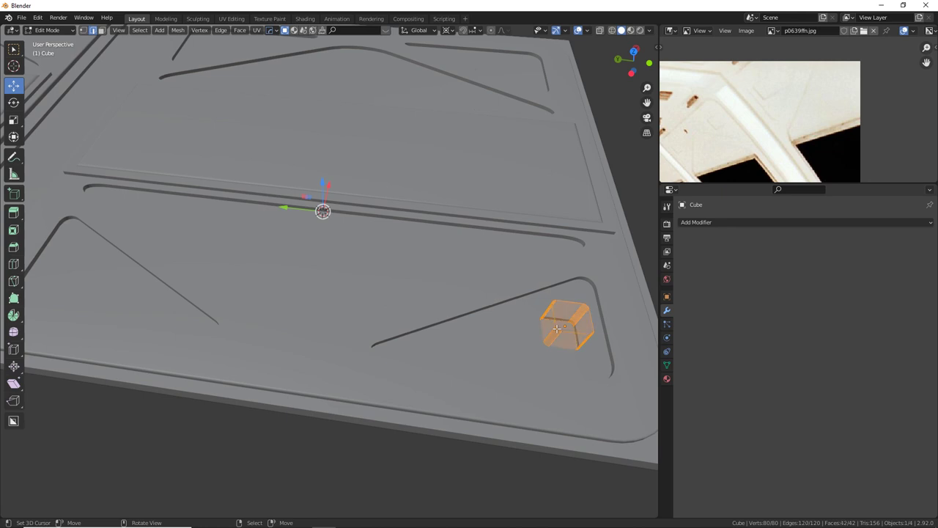
click(445, 30)
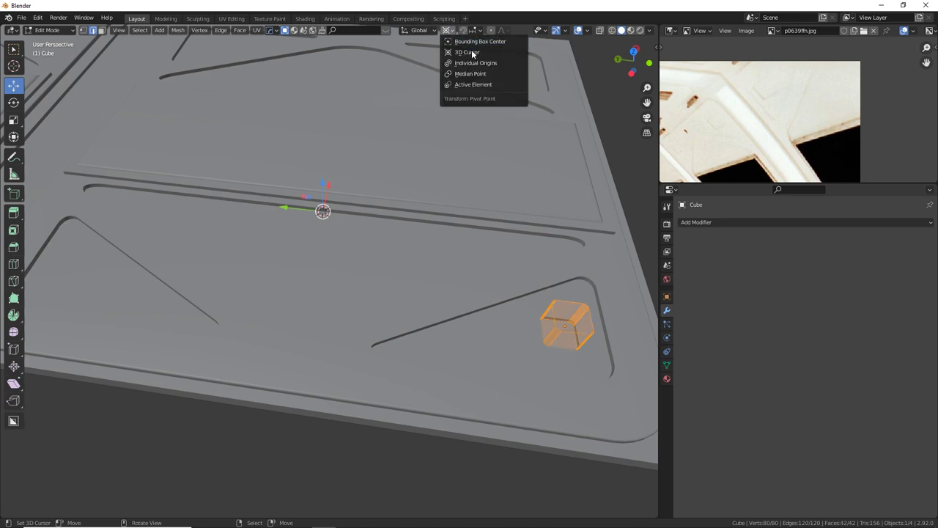
click(464, 52)
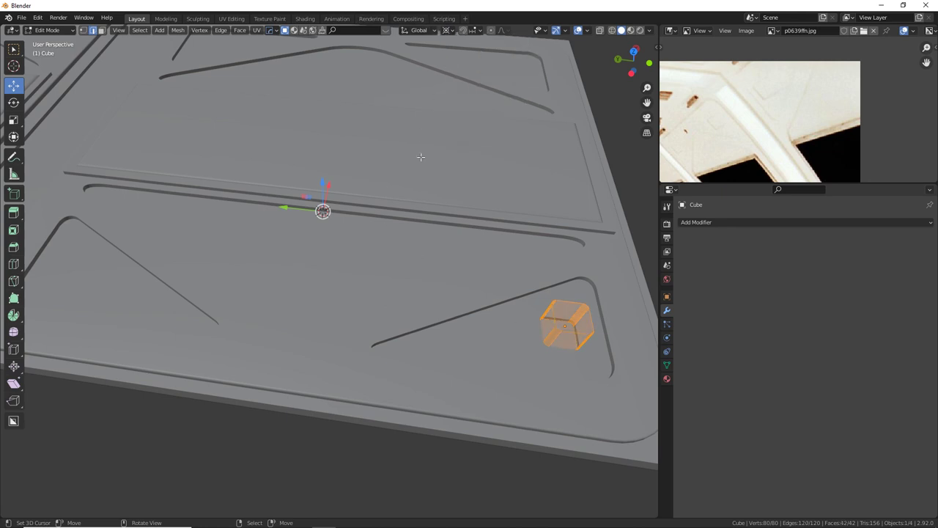
key(shift+d)
right_click(426, 168)
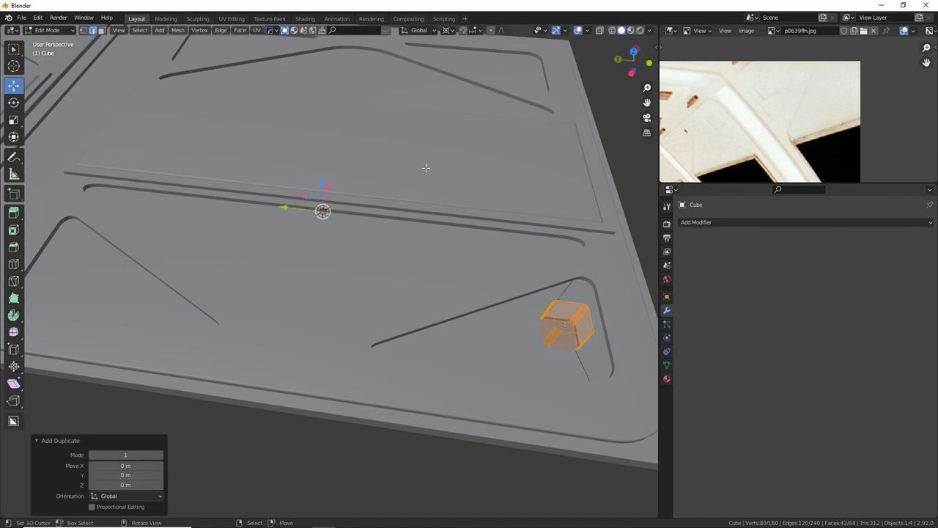
key(s)
key(x)
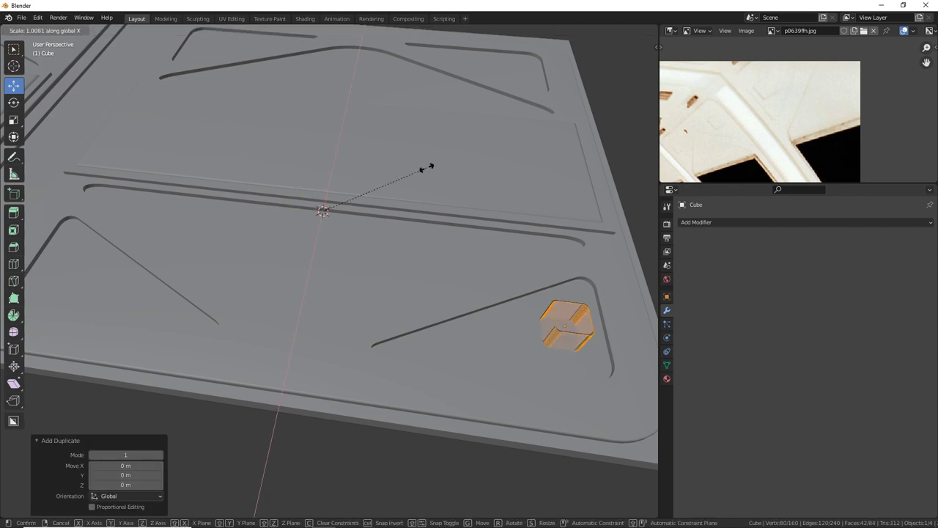
text(y-1)
key(Return)
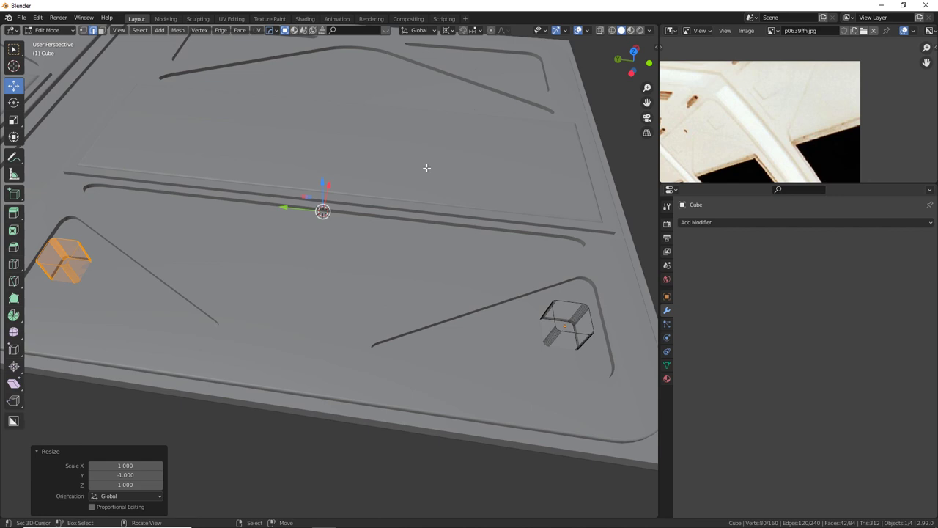
Move both cutters about 0.016 m along Z to adjust the depth of the two cutouts.
key(Tab)
middle_drag(424, 184, 224, 249)
click(224, 248)
click(161, 302)
middle_drag(211, 282, 302, 273)
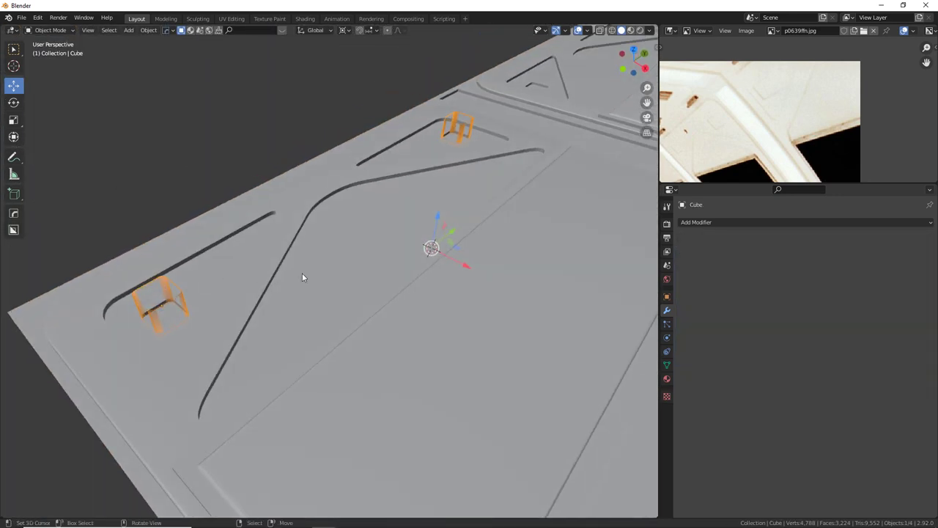
key(g)
key(z)
click(294, 280)
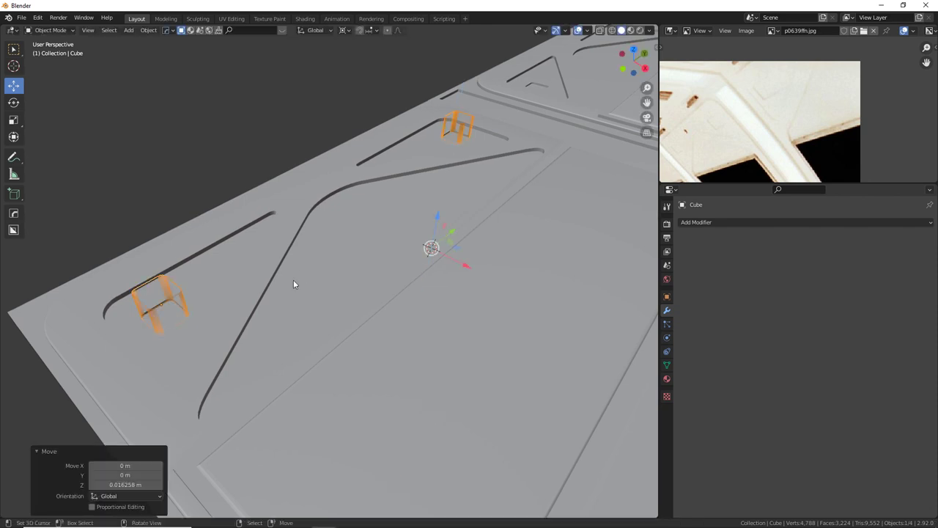
key(Tab)
middle_drag(292, 280, 297, 282)
key(Tab)
Apply the panel's Boolean modifier and delete the cutter object.
click(281, 264)
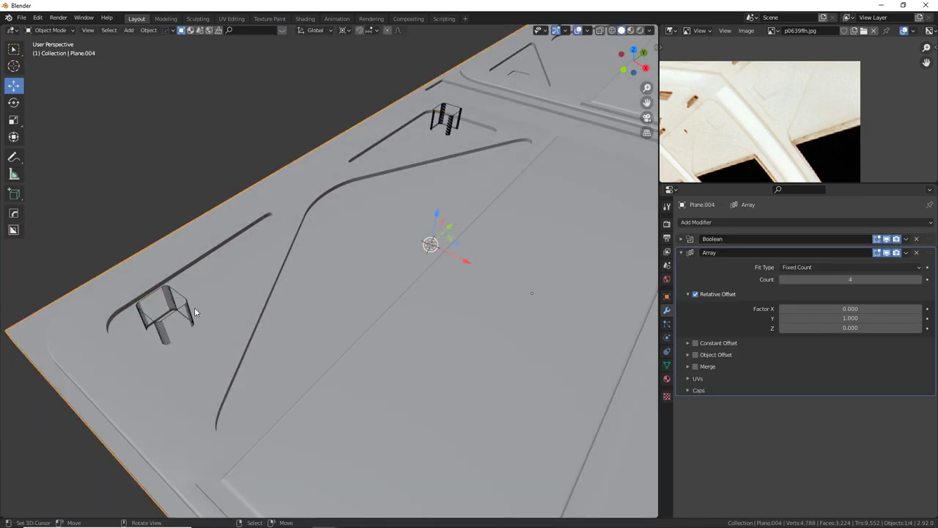
click(905, 239)
click(858, 252)
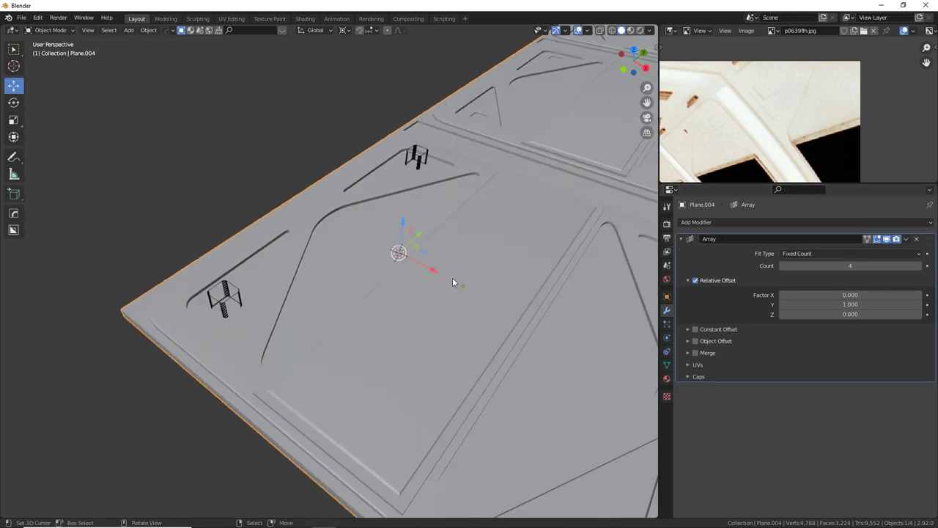
click(420, 157)
key(Delete)
middle_drag(422, 157, 333, 364)
Select the panel and display its transform values and dimensions.
click(275, 378)
middle_drag(225, 356, 252, 361)
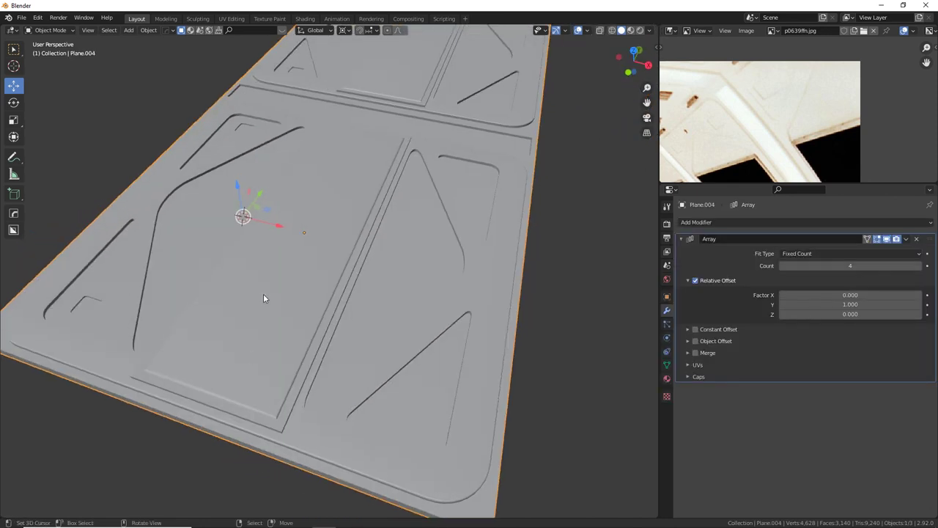
scroll(333, 341, down, 4)
middle_drag(333, 341, 404, 327)
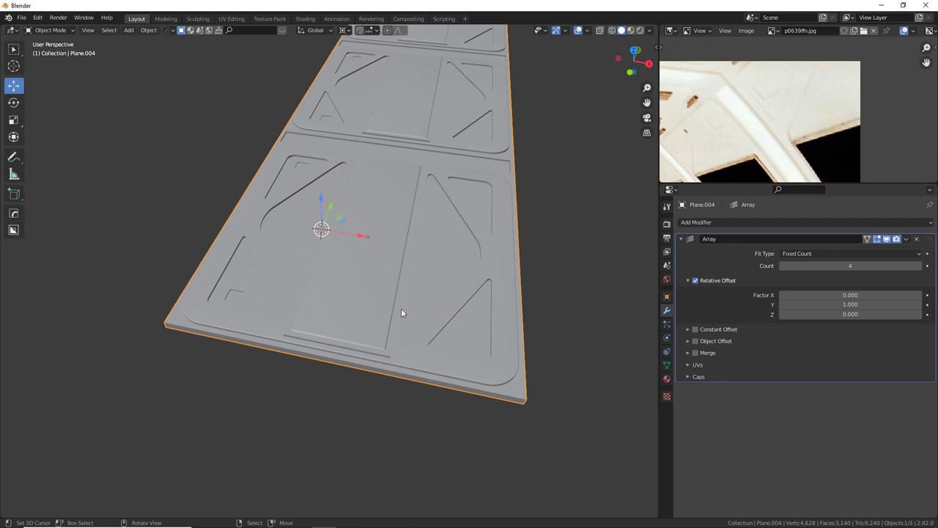
key(n)
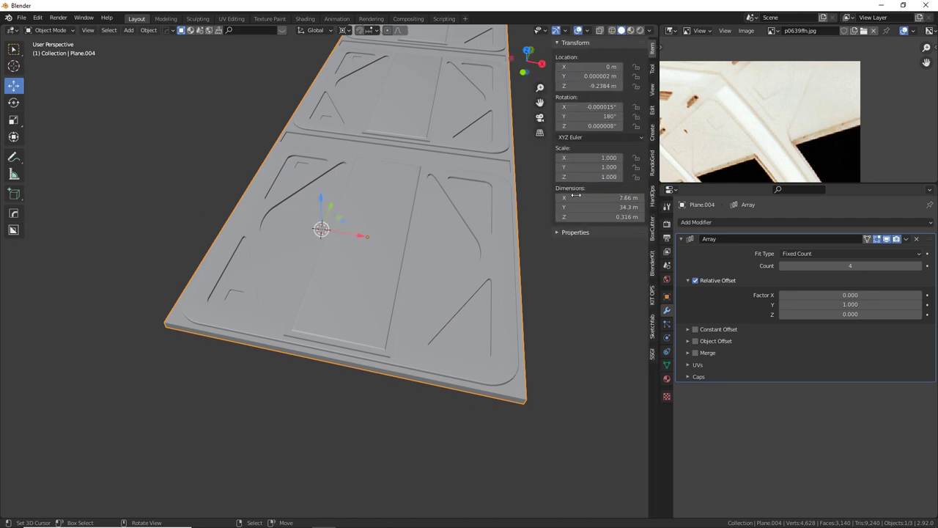
Mirror the arrayed panel across its X axis with Auto Mirror so both halves carry the same recesses.
click(653, 109)
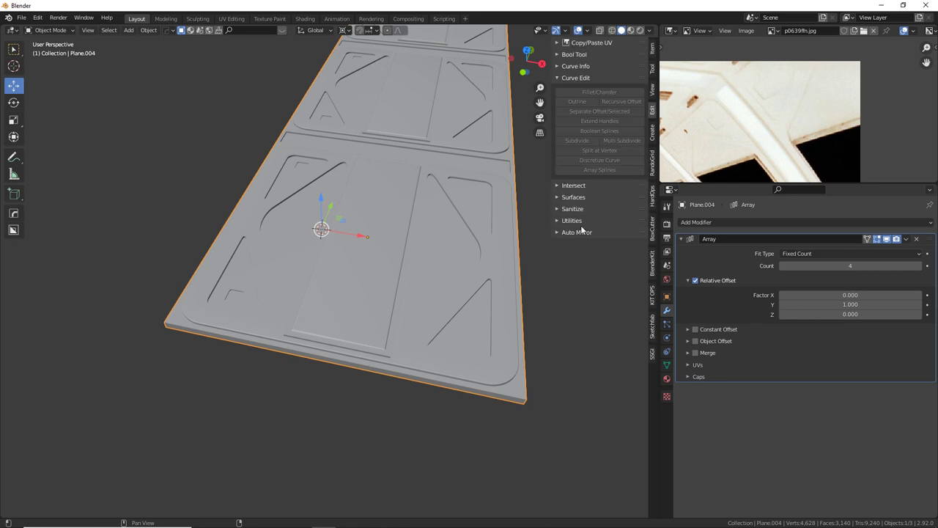
click(578, 232)
shift+middle_drag(432, 241, 380, 287)
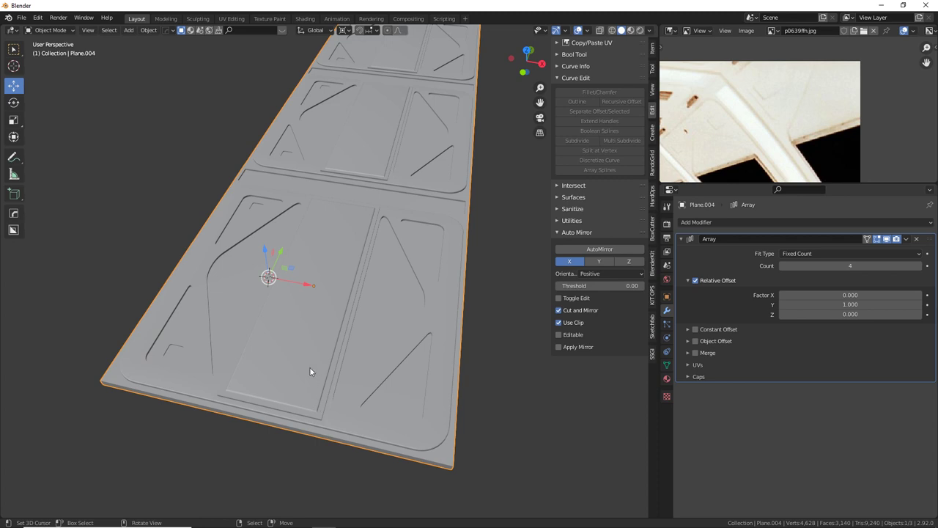
middle_drag(310, 367, 311, 346)
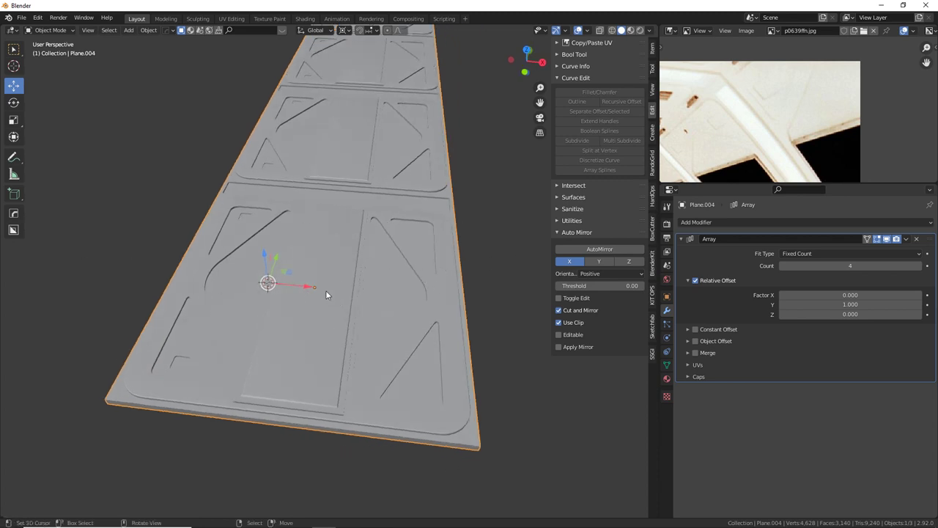
click(600, 249)
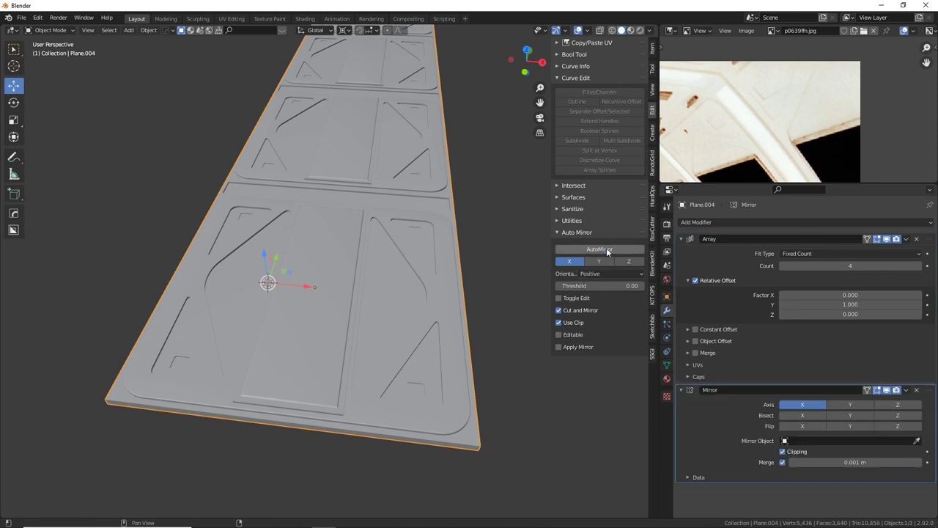
middle_drag(494, 348, 458, 324)
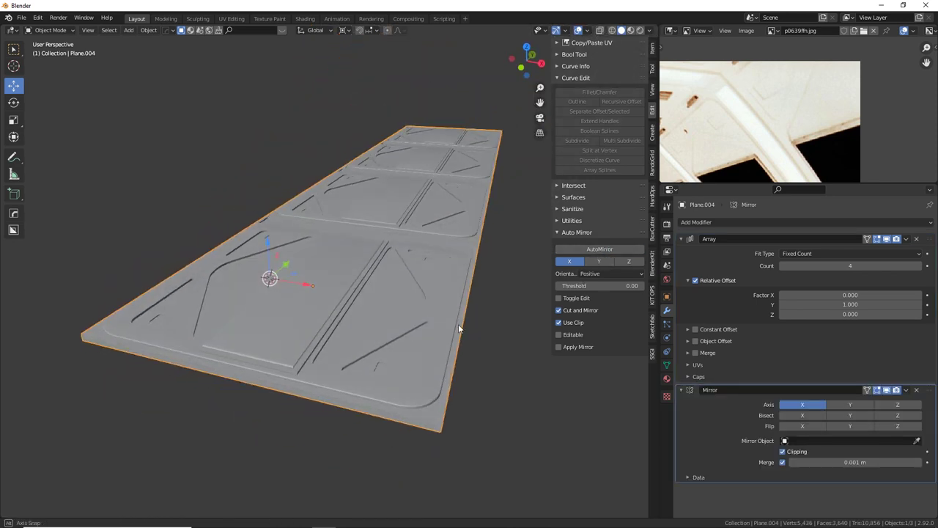
scroll(425, 364, up, 3)
mouse_move(425, 363)
middle_down()
mouse_move(383, 309)
mouse_move(292, 357)
mouse_move(398, 360)
mouse_move(410, 287)
mouse_move(397, 312)
mouse_move(325, 300)
mouse_move(352, 257)
middle_up()
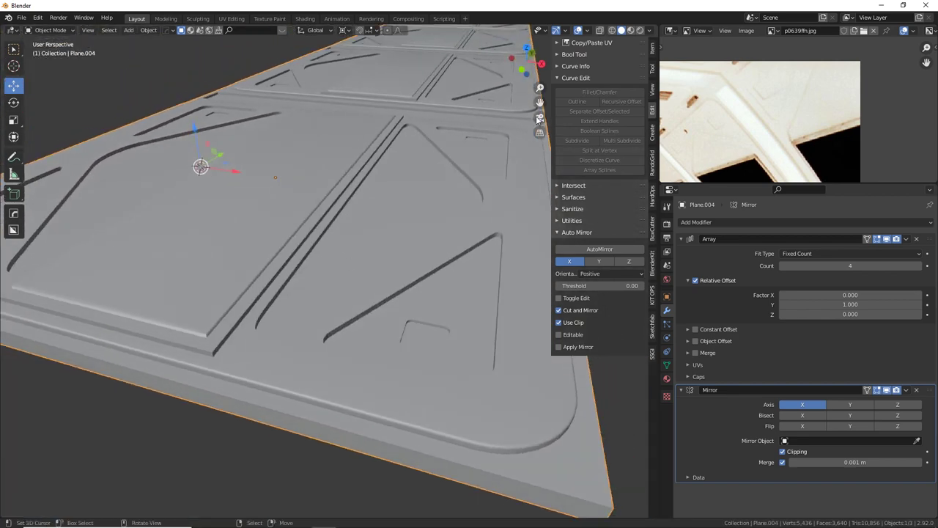
Keep the viewport in solid shading and set its lighting to MatCap.
click(630, 30)
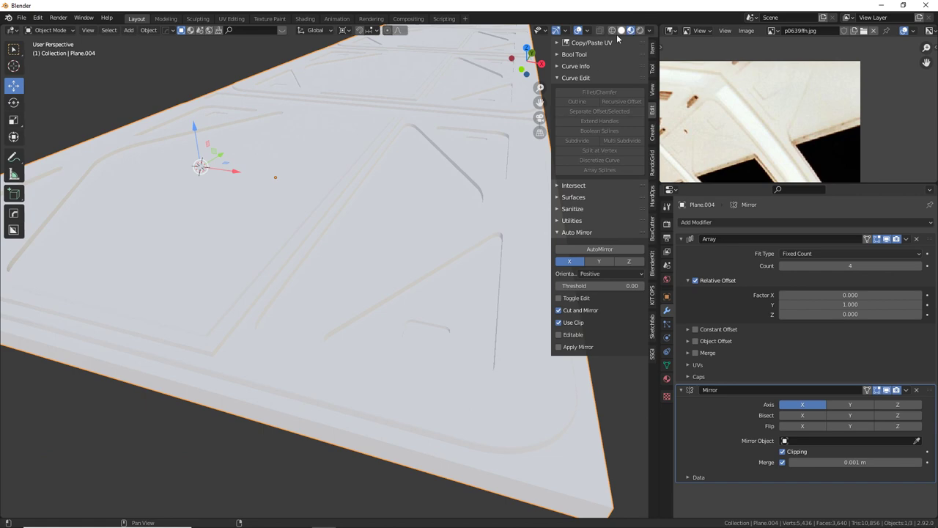
click(621, 31)
click(648, 30)
click(640, 77)
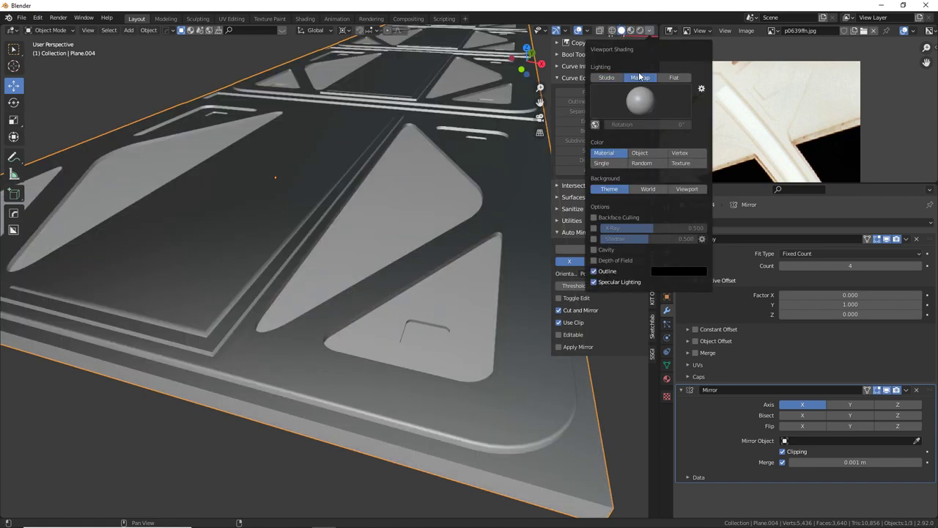
mouse_move(493, 219)
middle_down()
mouse_move(462, 226)
mouse_move(480, 254)
mouse_move(499, 233)
mouse_move(496, 217)
mouse_move(433, 196)
mouse_move(388, 229)
mouse_move(396, 249)
middle_up()
scroll(427, 196, down, 2)
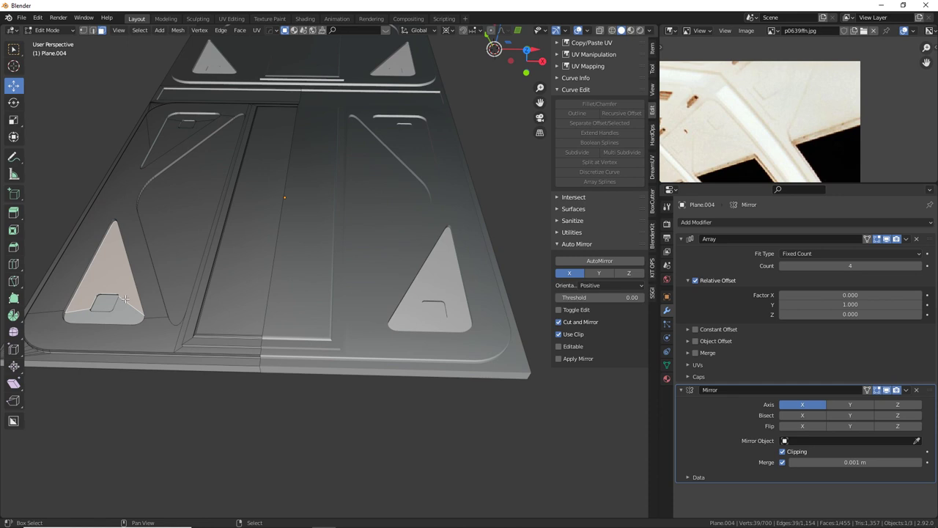
Select the floor faces of the near triangular recess, including its small square cutout, and flip their normals.
shift+click(126, 312)
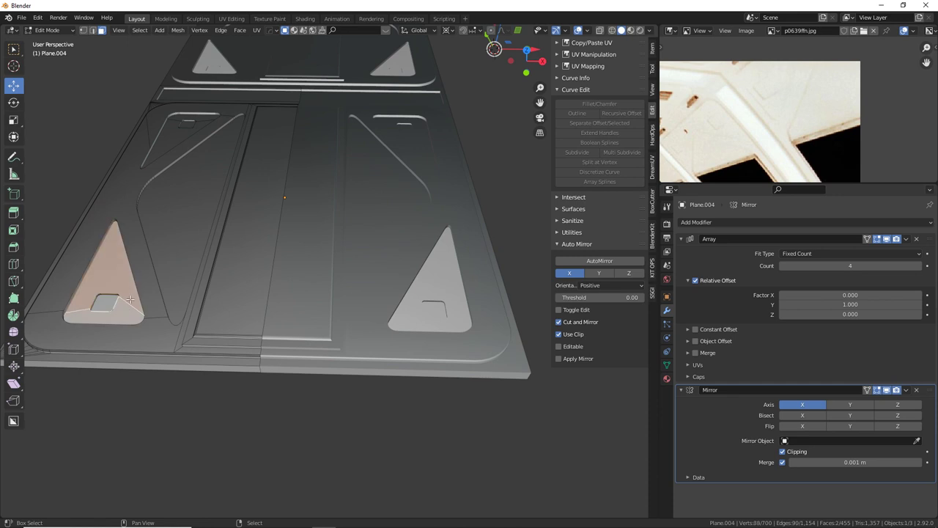
shift+middle_drag(126, 311, 335, 256)
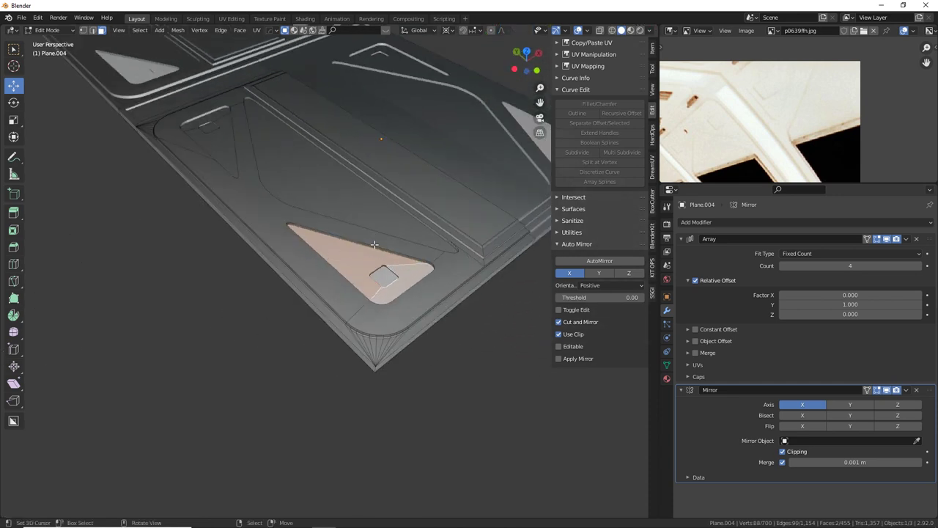
shift+click(388, 275)
middle_drag(404, 259, 192, 227)
middle_drag(355, 295, 314, 245)
key(F3)
text(f)
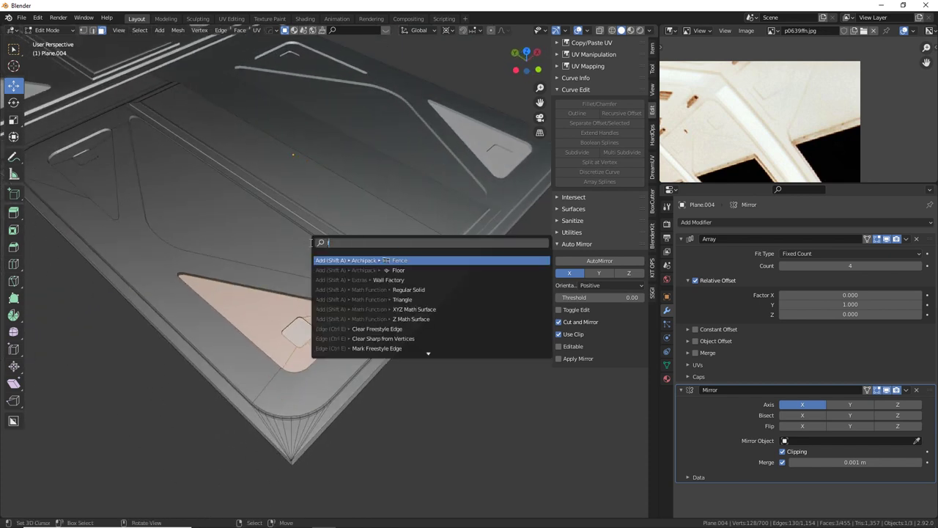
text(lip n)
key(Return)
key(Tab)
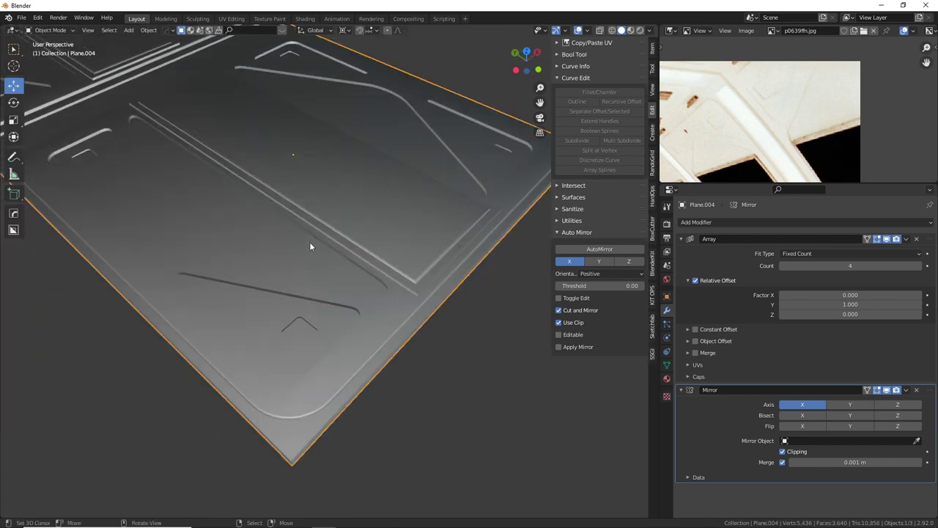
middle_drag(310, 242, 334, 214)
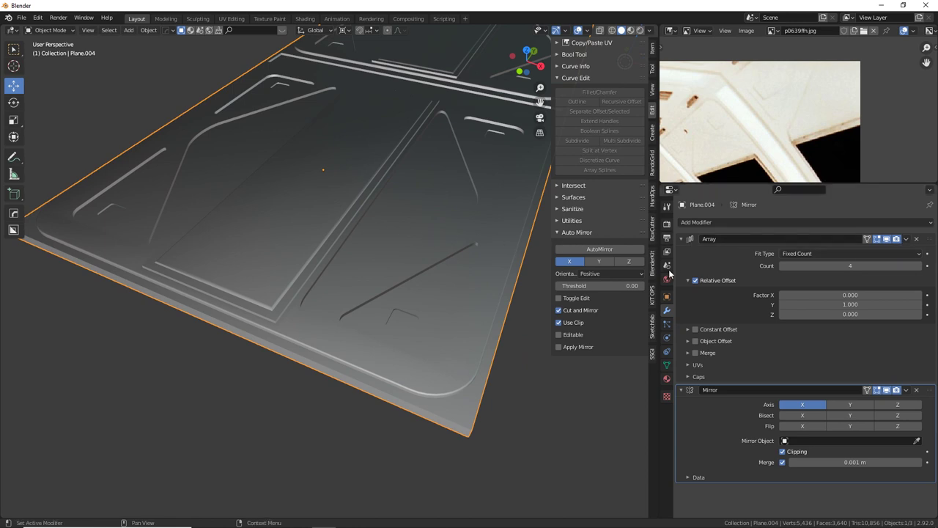
Switch to the marked-up film still in Photoshop and circle the small rectangular details around the black window on the lower corridor panel.
key(alt+Tab)
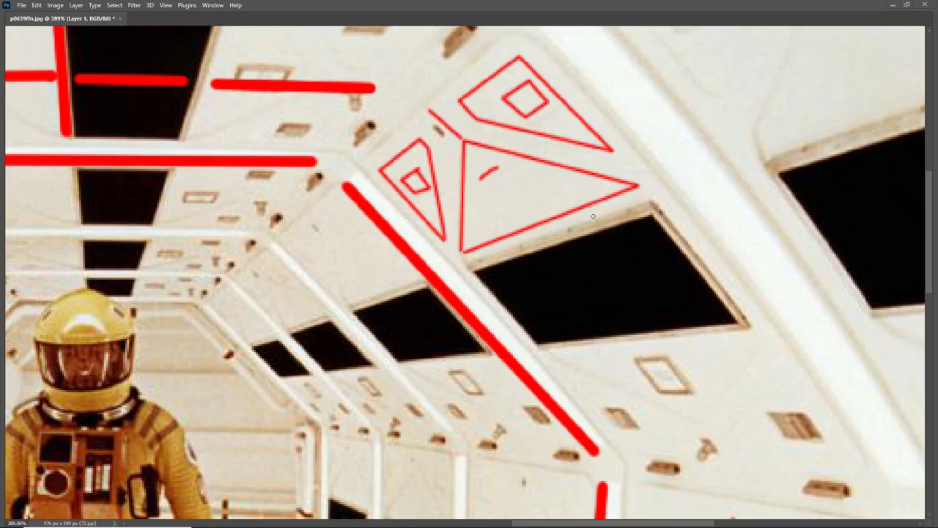
click(560, 281)
key(space)
drag(327, 236, 691, 224)
drag(484, 355, 462, 7)
drag(462, 218, 421, 181)
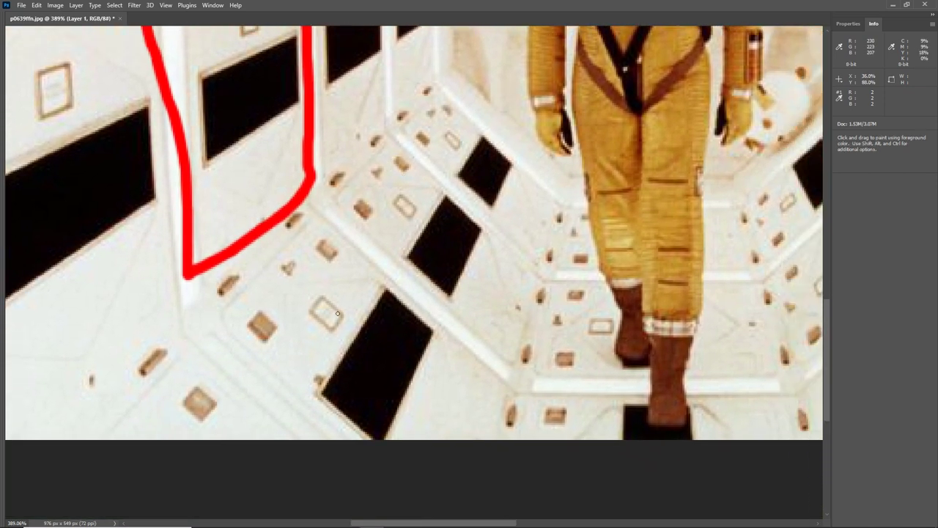
drag(320, 307, 311, 315)
drag(441, 407, 437, 409)
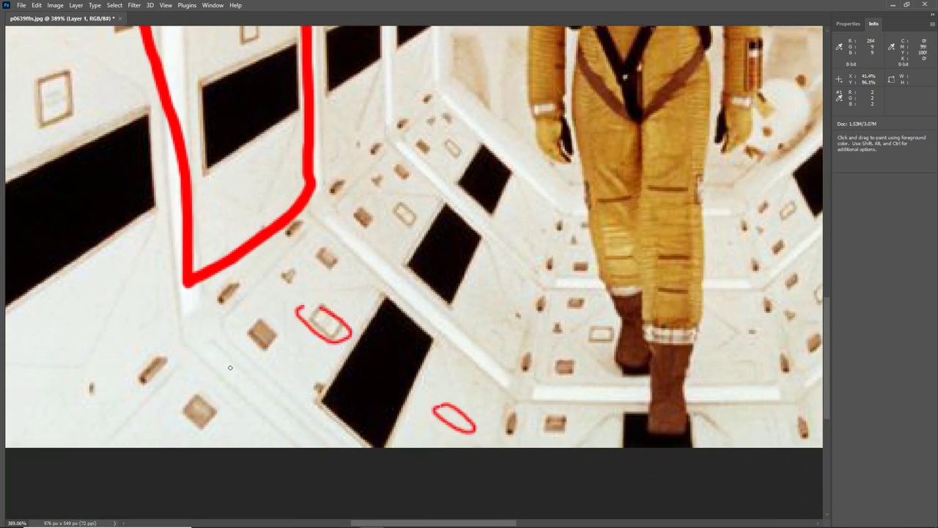
drag(320, 254, 338, 265)
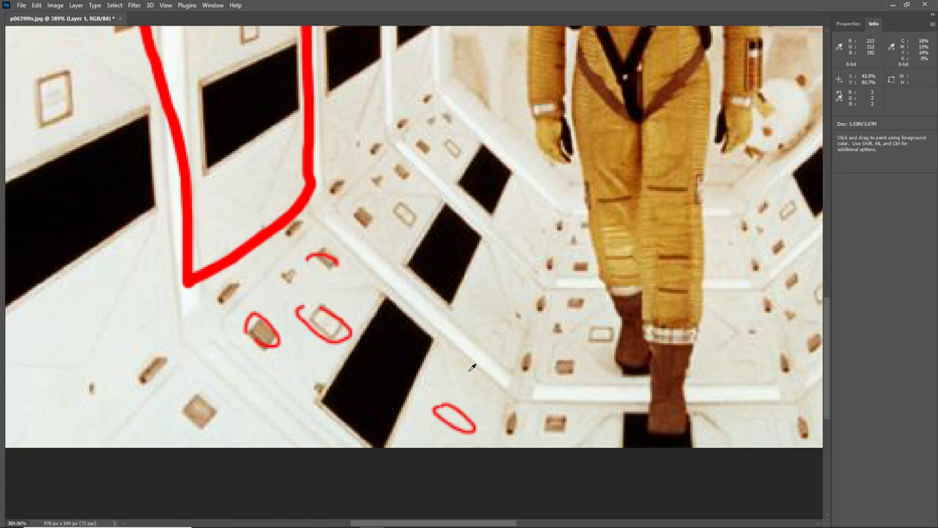
Switch back to Blender, apply the panel's Mirror modifier and inspect the resulting mesh in Edit Mode.
key(alt+Tab)
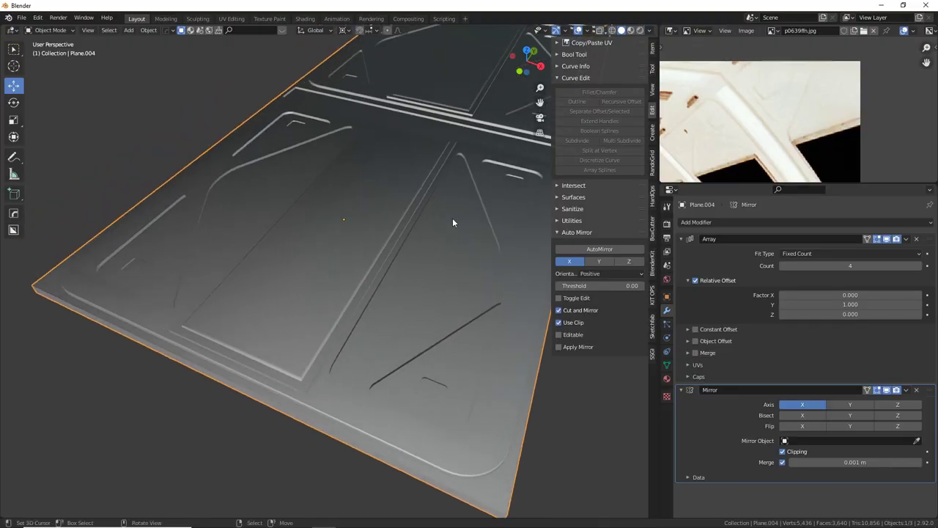
middle_drag(453, 220, 396, 348)
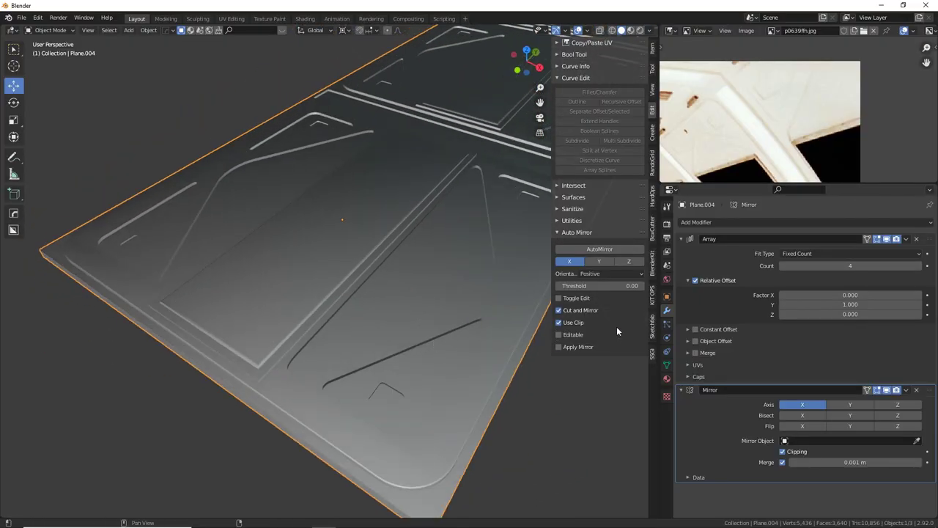
click(907, 390)
click(876, 404)
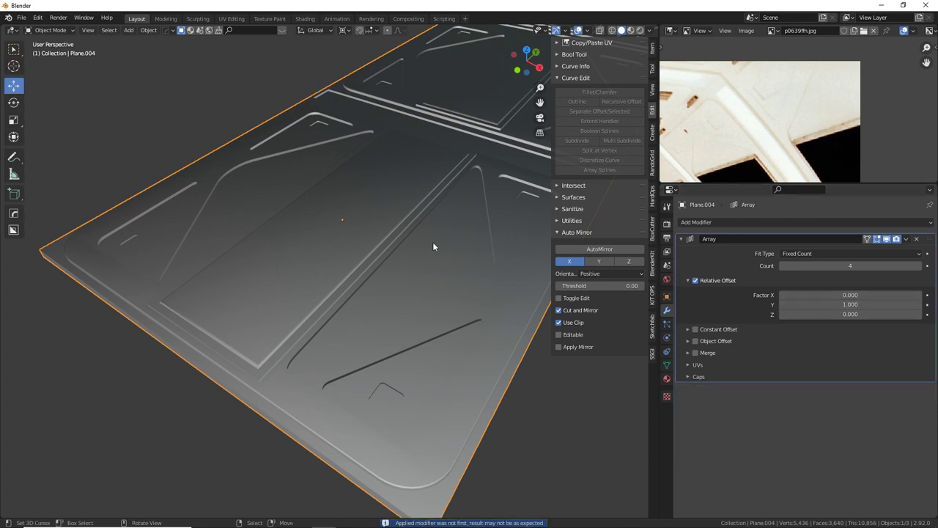
key(Tab)
key(a)
middle_drag(417, 247, 427, 279)
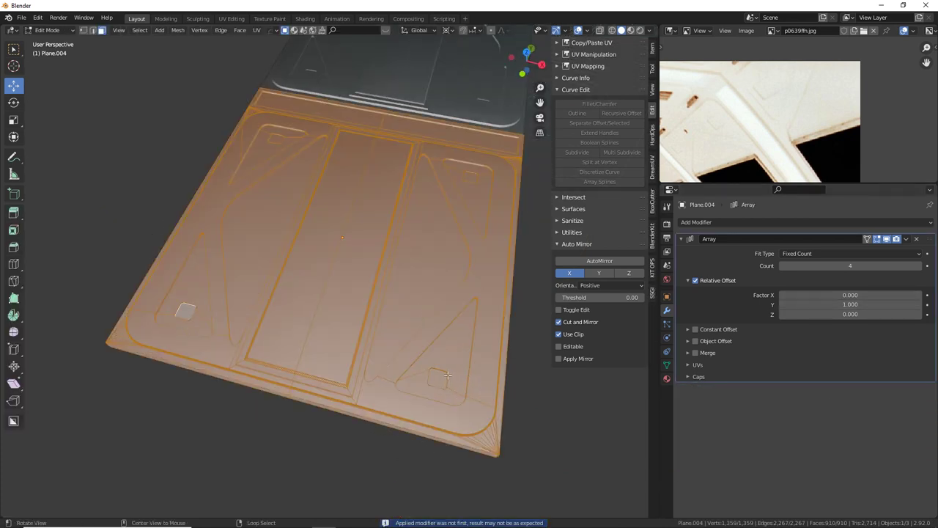
click(447, 375)
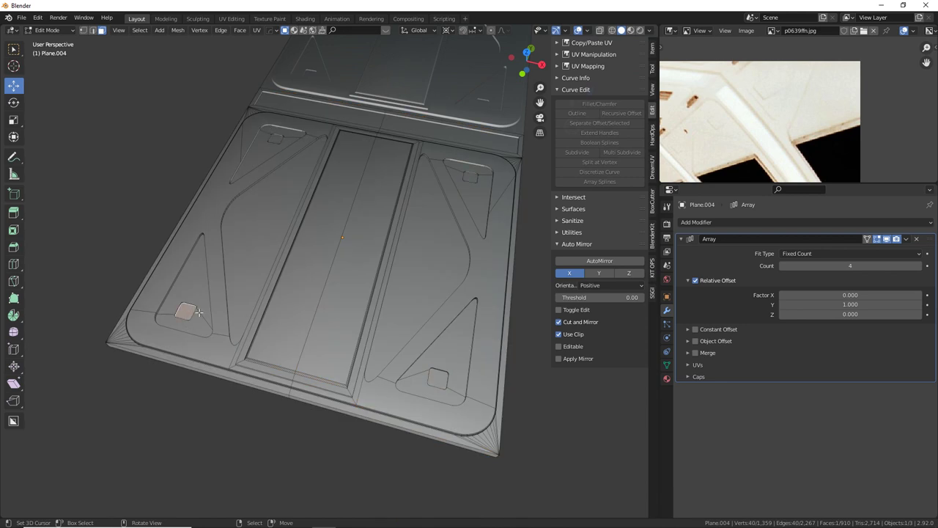
key(Tab)
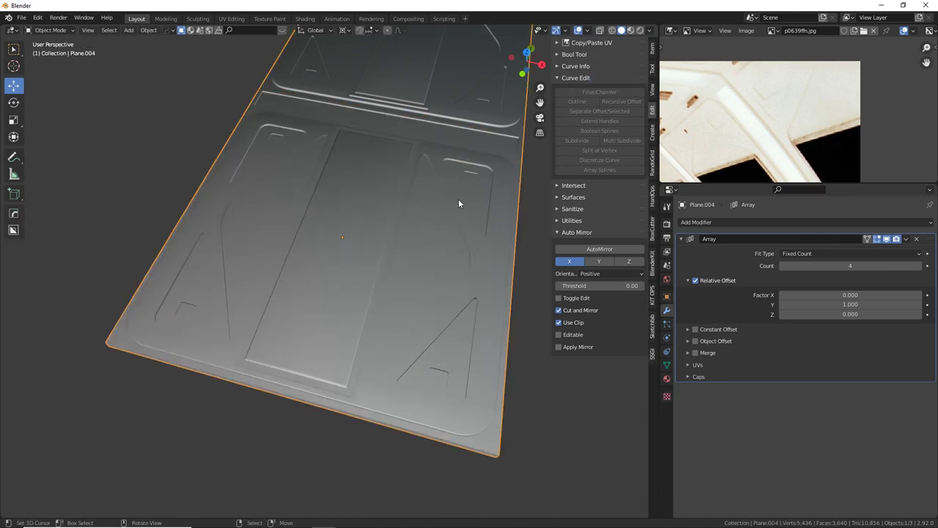
Hide the viewport sidebar and enlarge the reference image area, framing the corridor's side wall panels.
key(n)
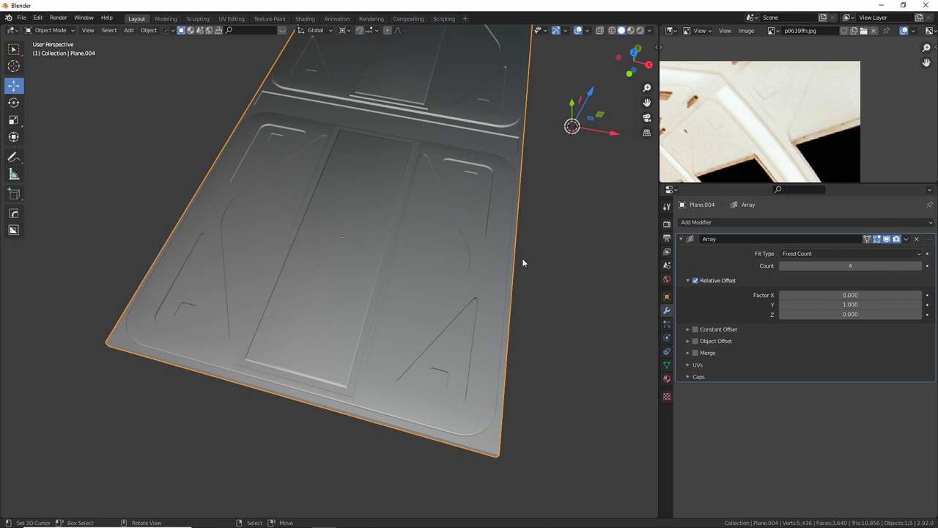
middle_drag(521, 261, 454, 235)
middle_drag(694, 144, 733, 117)
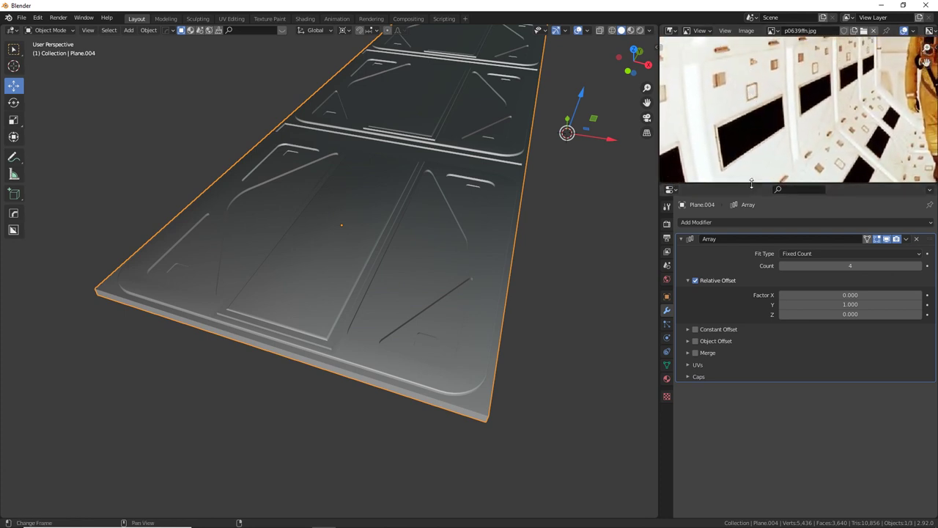
drag(752, 185, 763, 305)
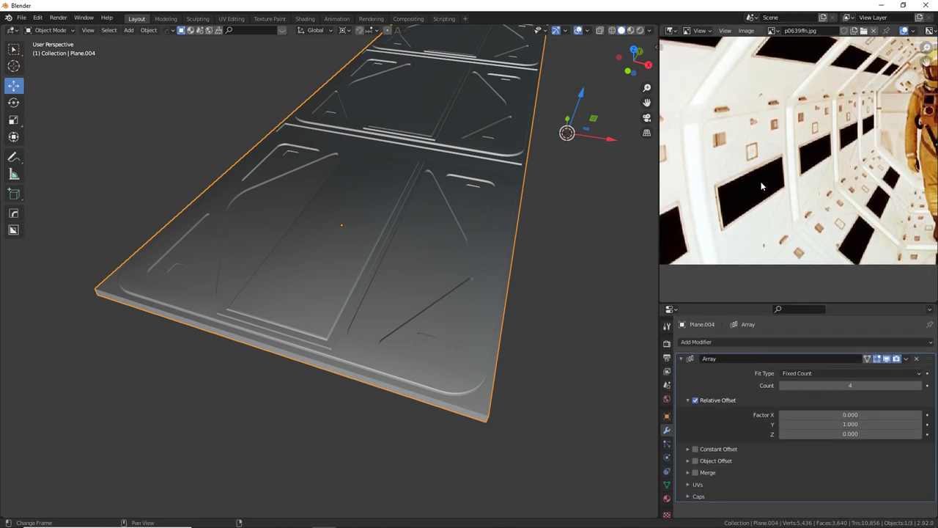
scroll(761, 181, up, 2)
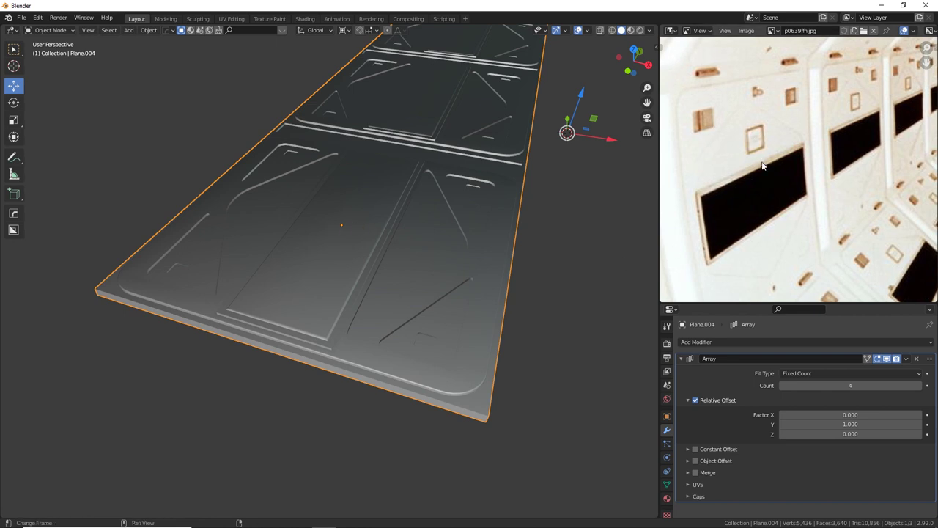
Select the large recessed triangular face beside the panel's central strip and snap the 3D cursor to it.
middle_drag(469, 249, 337, 228)
scroll(394, 245, up, 3)
scroll(336, 220, up, 2)
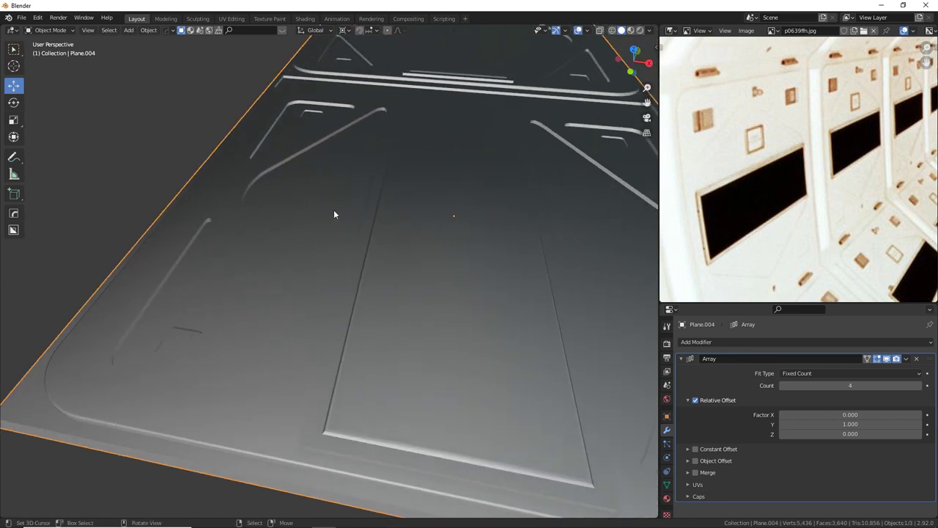
key(Tab)
click(329, 202)
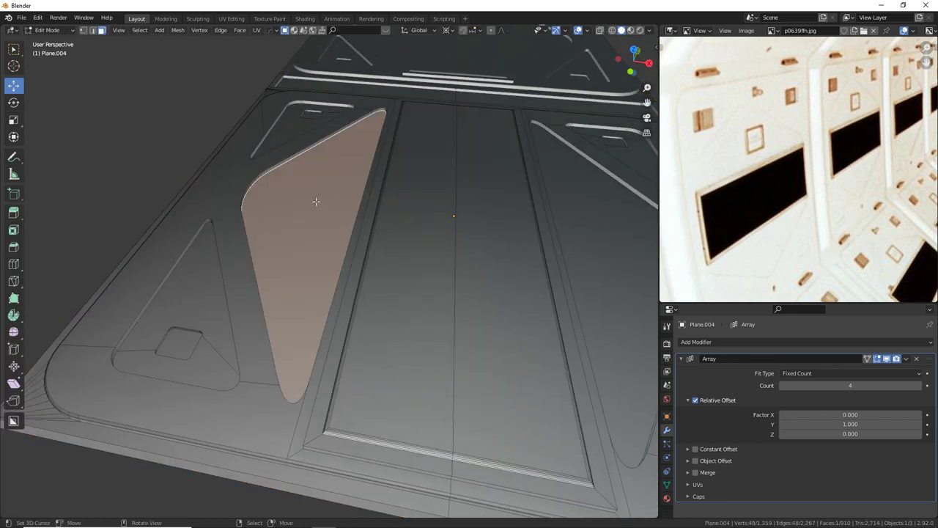
right_click(308, 193)
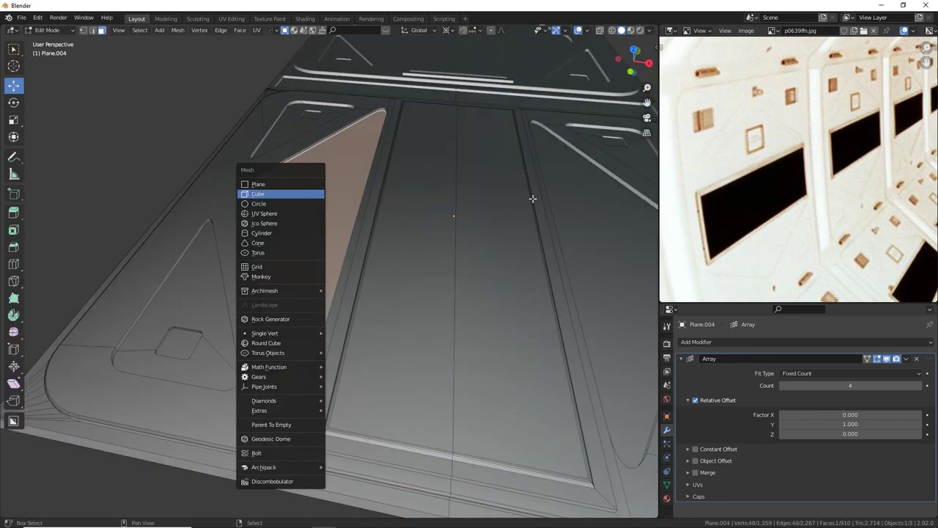
key(Escape)
key(shift+s)
click(319, 261)
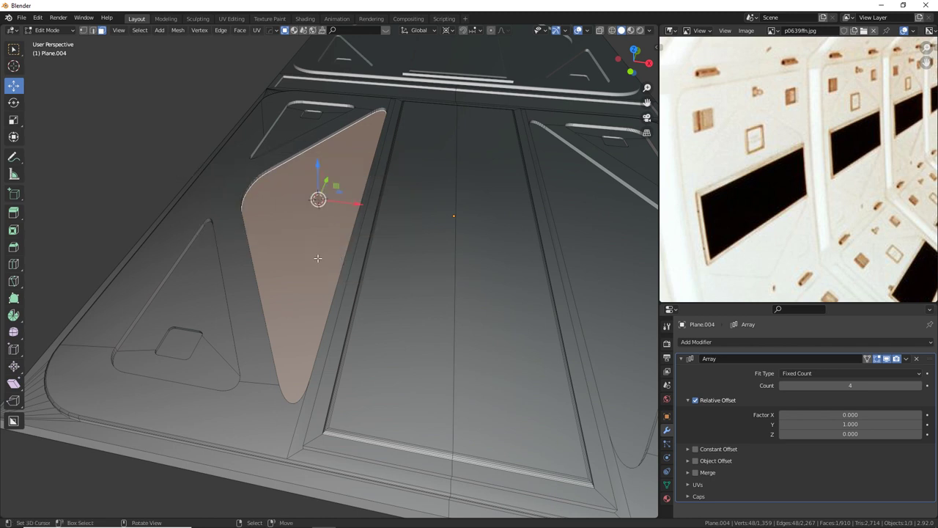
Add a cube to the panel mesh at the 3D cursor and scale it uniformly to about 0.269.
key(shift+a)
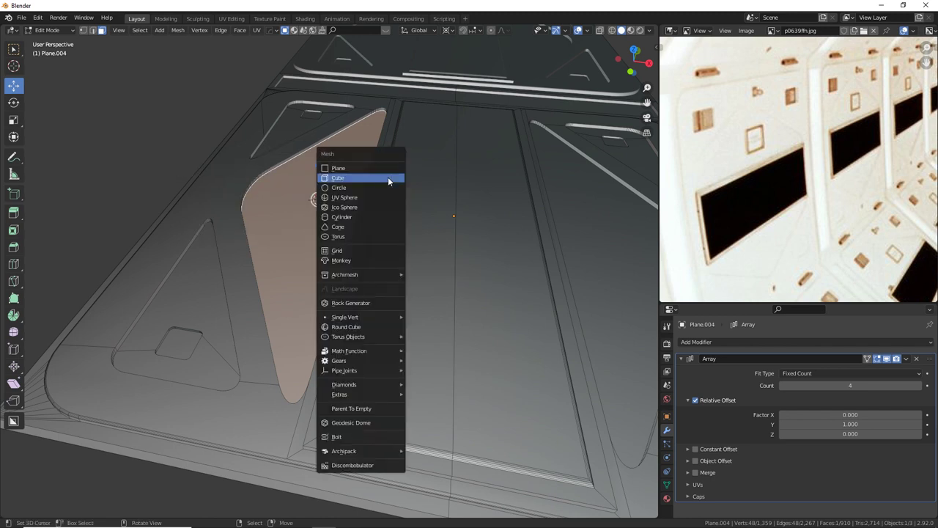
click(387, 178)
key(s)
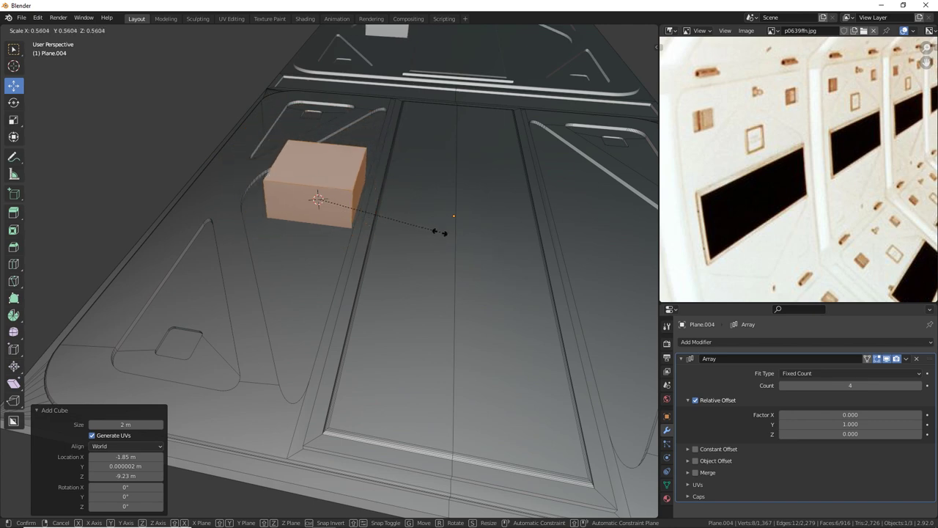
click(377, 213)
middle_drag(381, 212, 403, 241)
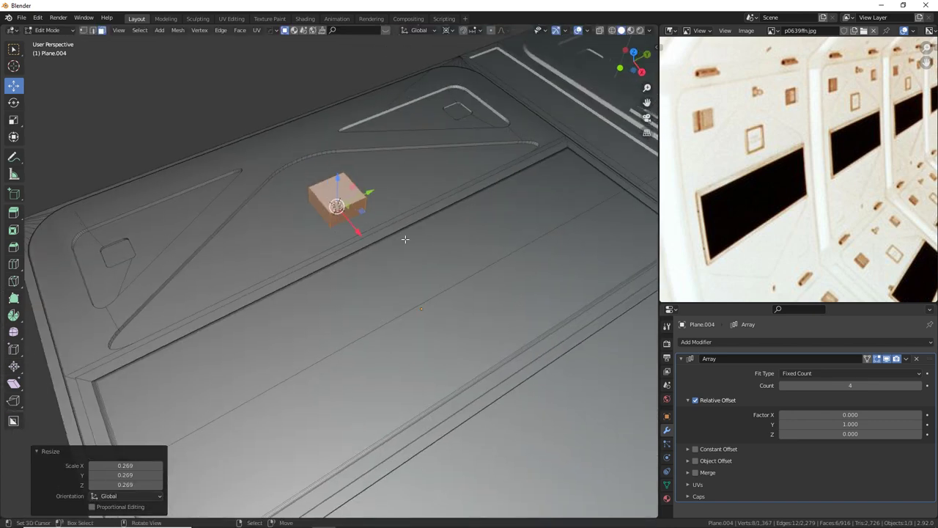
Scale the new cube uniformly to about 0.841, and flatten it along global Z to about 0.187.
key(s)
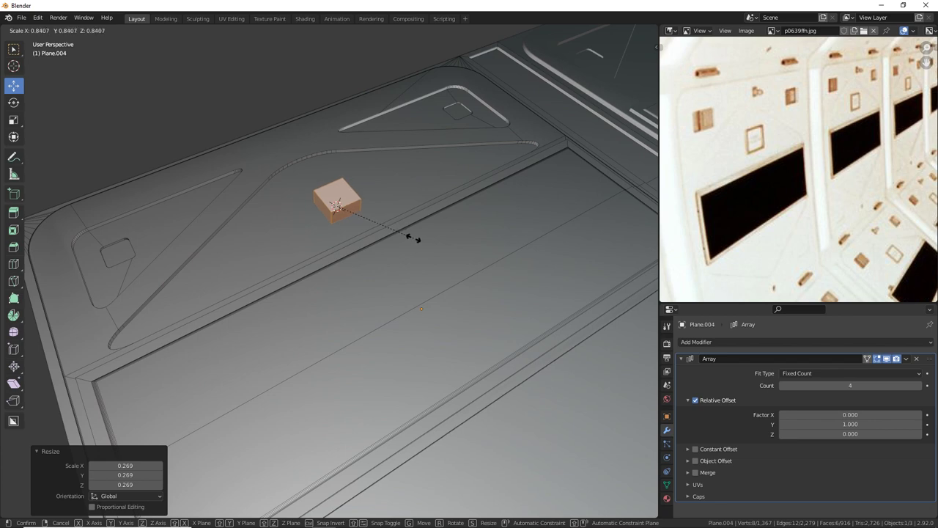
click(413, 239)
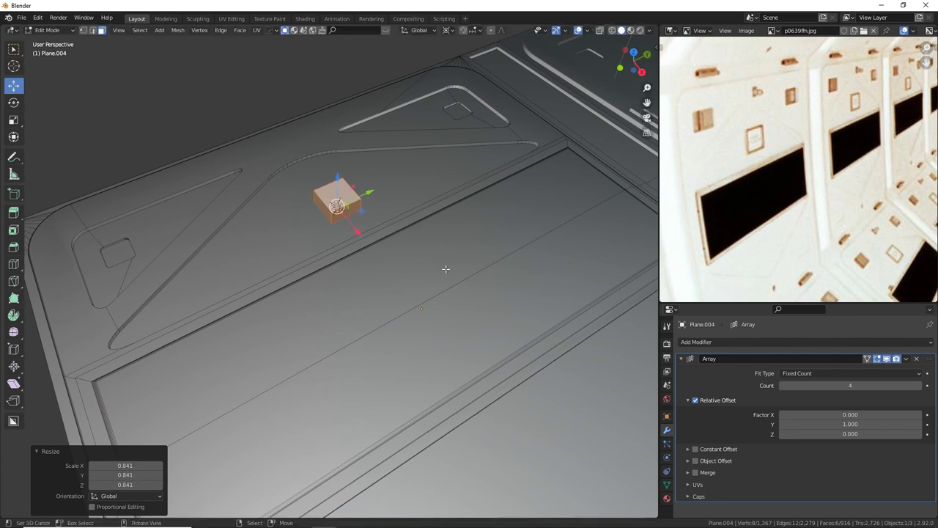
middle_drag(484, 309, 535, 273)
key(s)
key(z)
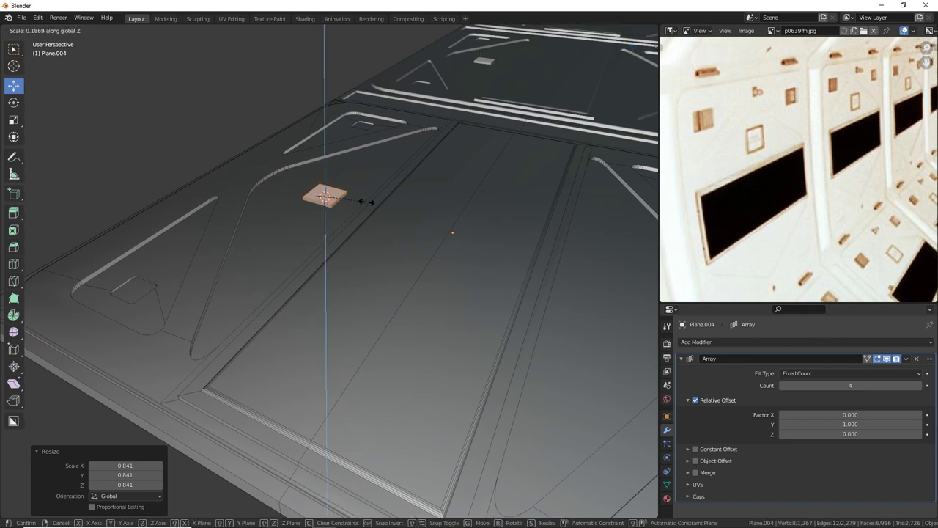
click(358, 202)
Inset the flattened cube's top face by about 0.033 m and extrude it inward about 0.04 m to form a raised frame.
scroll(397, 213, up, 2)
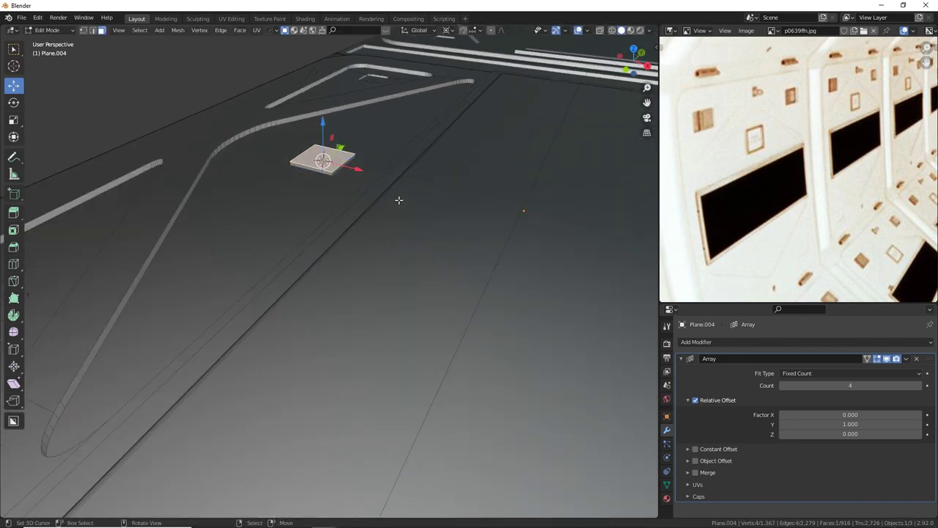
shift+middle_drag(398, 201, 316, 229)
scroll(388, 308, up, 6)
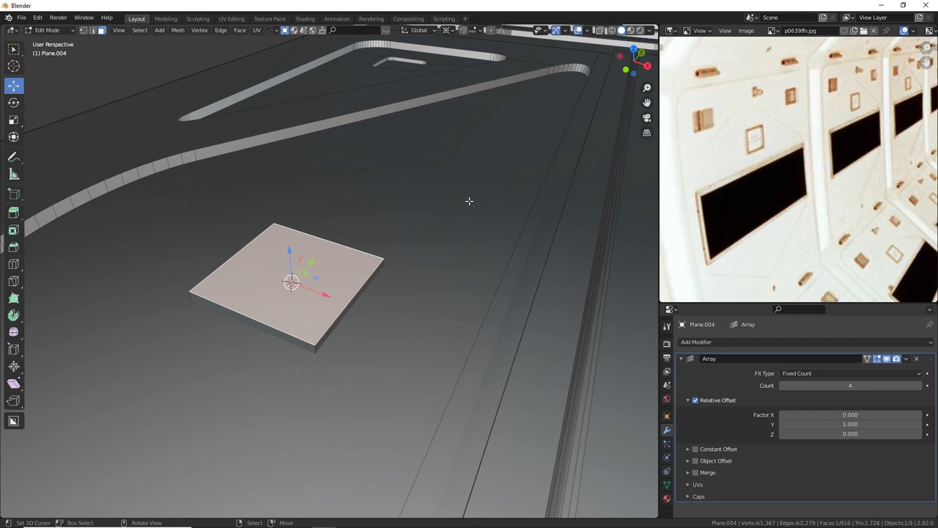
key(i)
click(462, 205)
key(e)
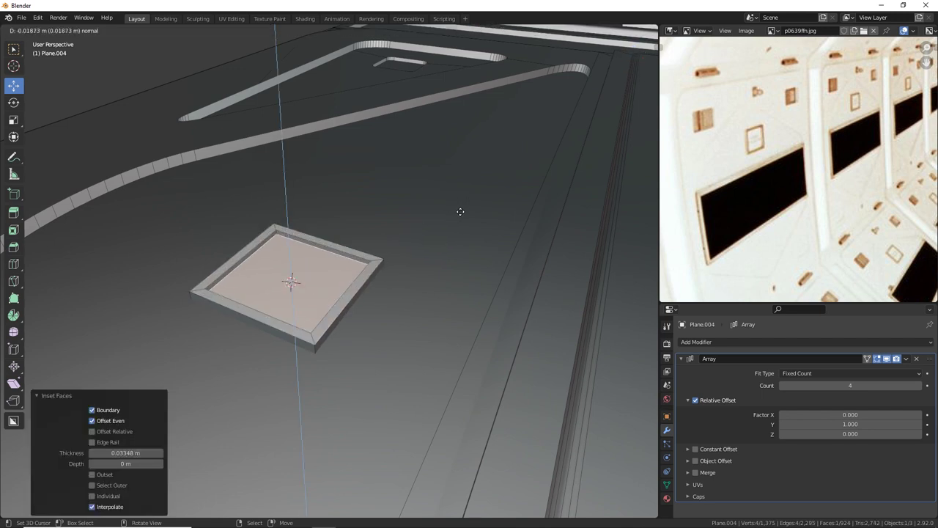
click(462, 215)
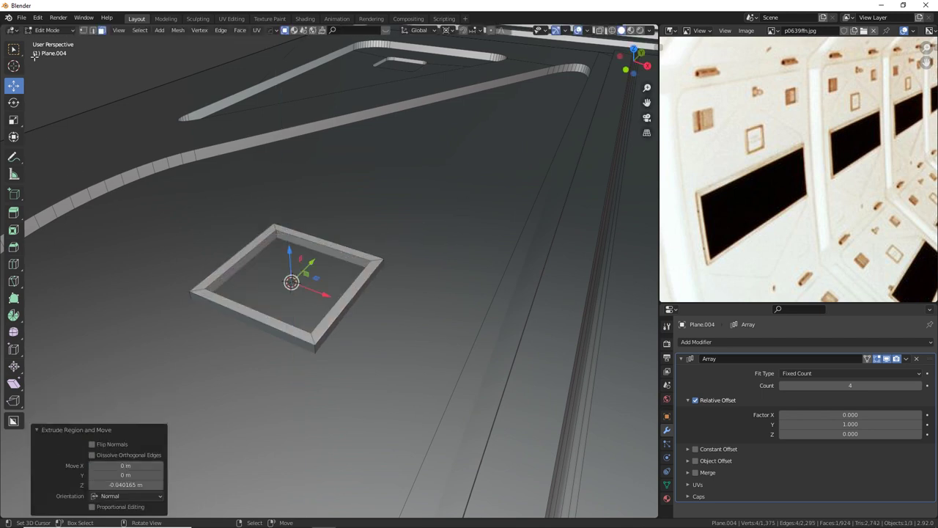
Bevel the frame's upper inner and outer edge loops with 3 segments and a width of about 0.0106 m.
click(94, 31)
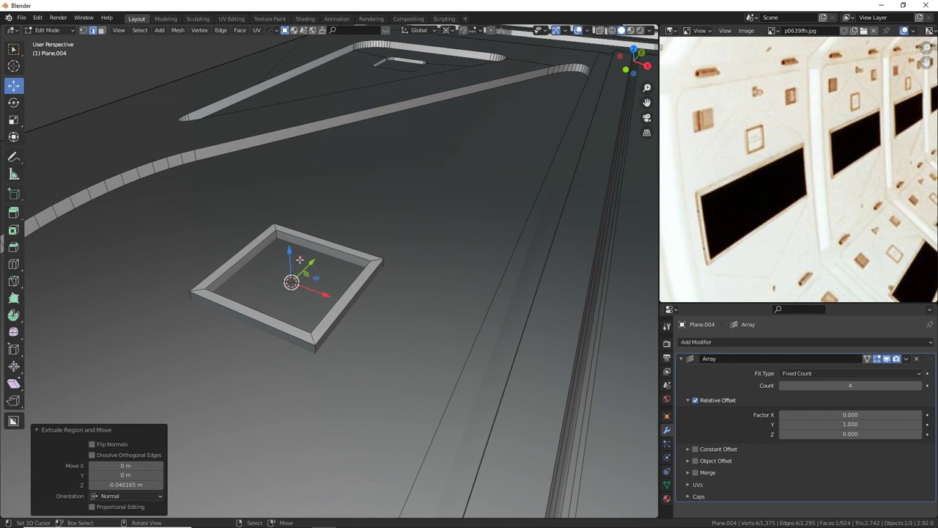
alt+click(249, 242)
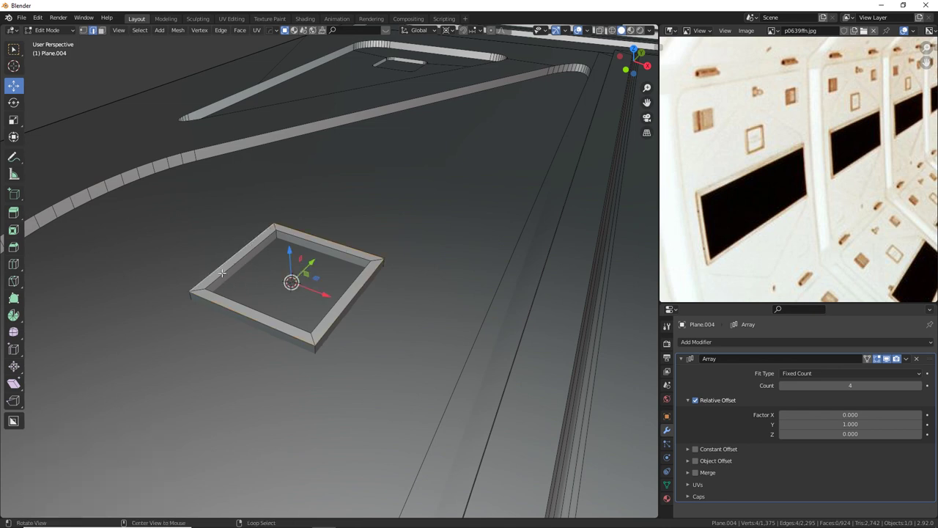
middle_drag(293, 267, 433, 230)
key(ctrl+b)
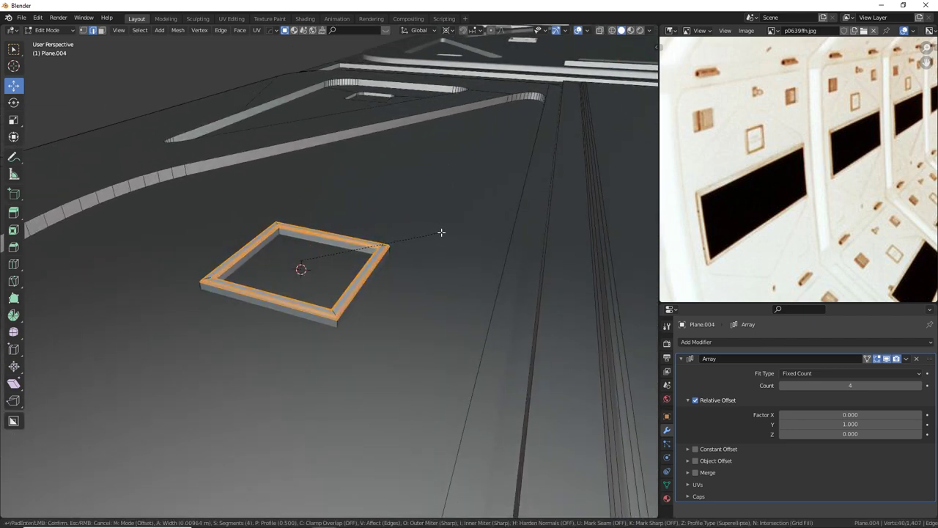
scroll(442, 233, down, 2)
scroll(442, 232, up, 1)
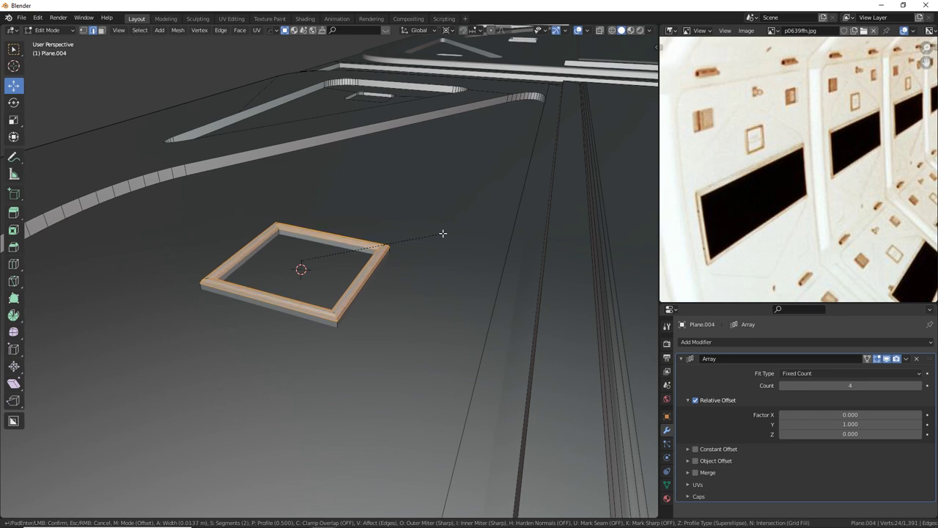
click(441, 232)
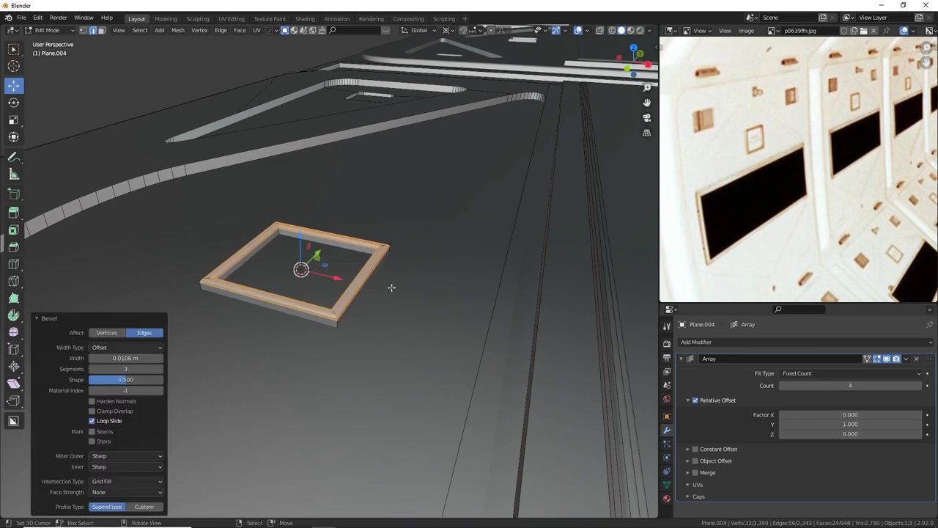
Return to Object Mode and compare the finished frame and surrounding panel with the small wall details in the reference image.
key(Tab)
scroll(423, 248, down, 4)
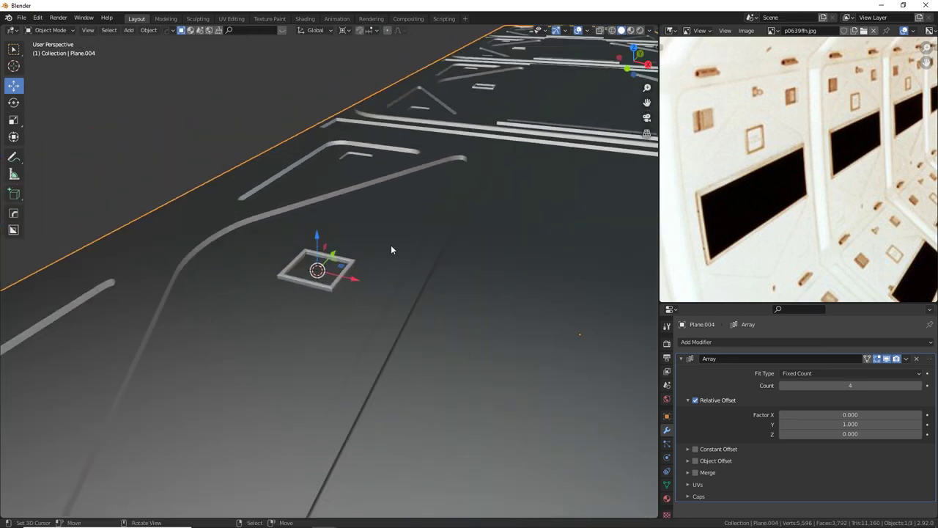
middle_drag(390, 250, 684, 189)
middle_drag(726, 136, 709, 225)
middle_drag(691, 192, 802, 78)
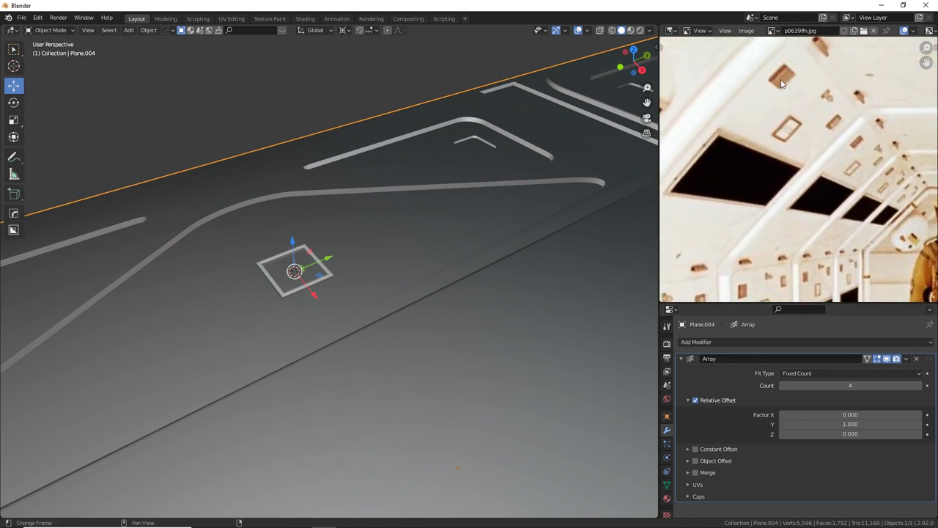
scroll(822, 176, down, 3)
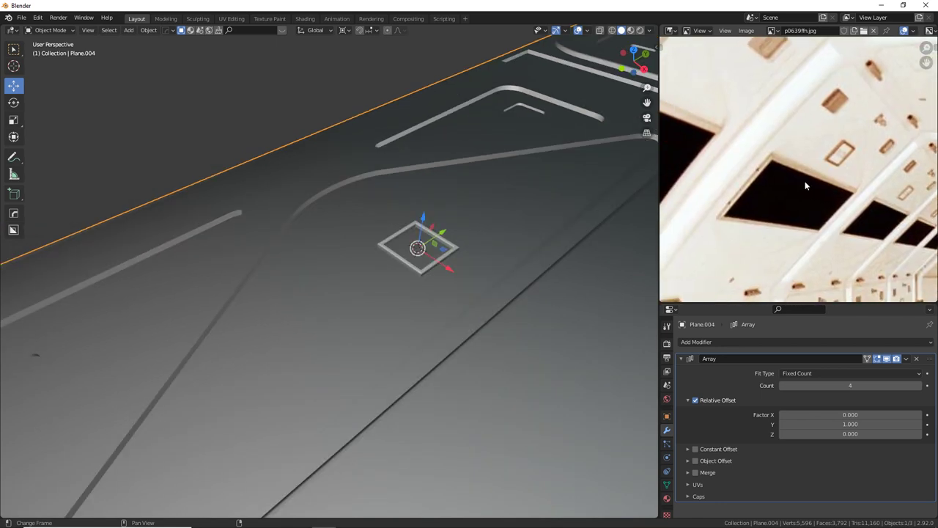
middle_drag(783, 217, 794, 203)
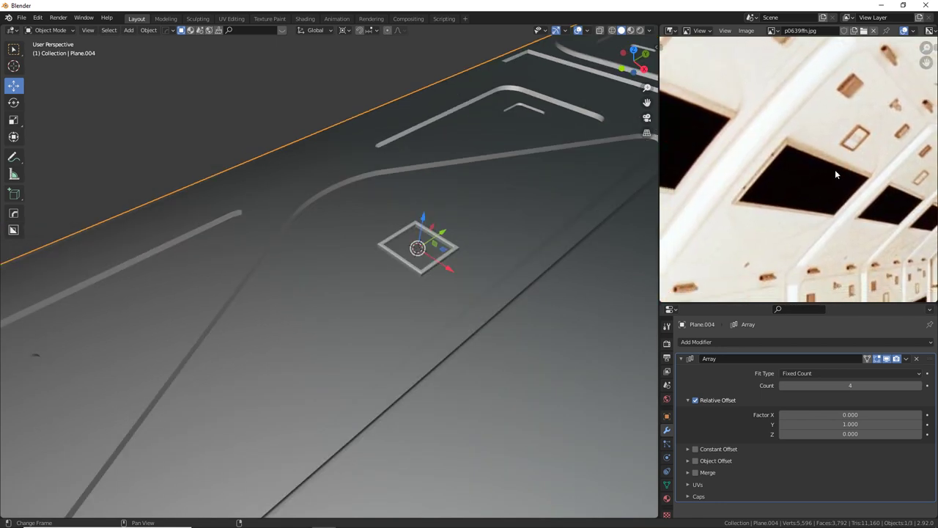
middle_drag(319, 280, 381, 205)
mouse_move(241, 241)
middle_down()
mouse_move(249, 244)
mouse_move(242, 241)
middle_up()
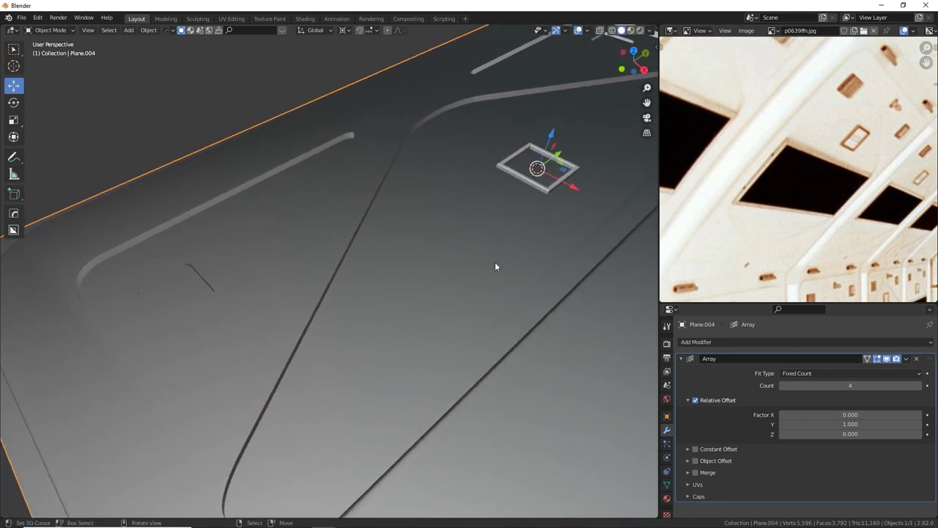
middle_drag(805, 122, 798, 173)
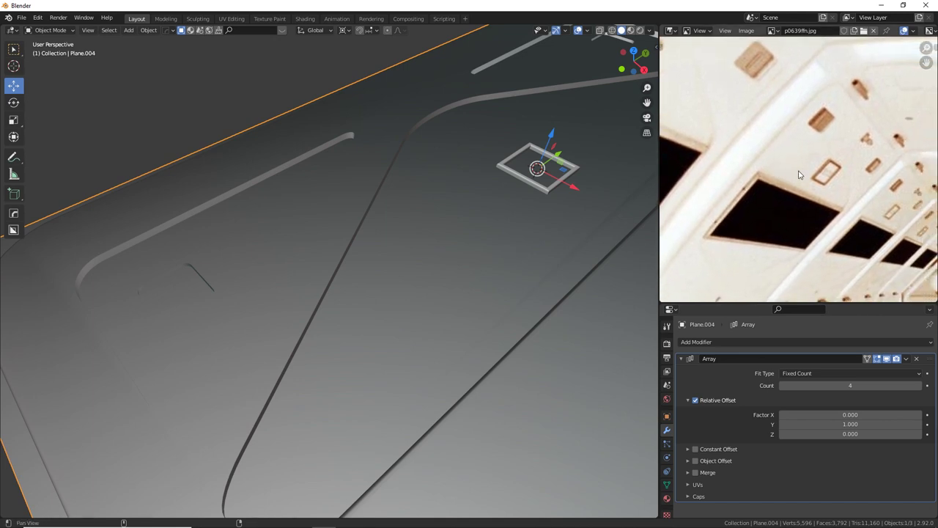
Select the face of the small rounded-square recess in Plane.004's corner triangle and snap the 3D cursor to it.
middle_drag(876, 181, 873, 182)
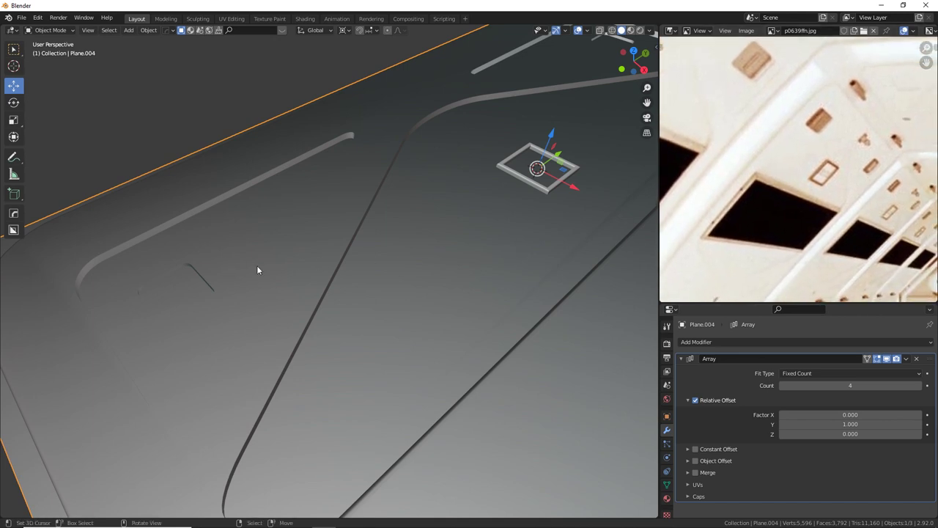
middle_drag(773, 200, 815, 130)
scroll(528, 335, down, 4)
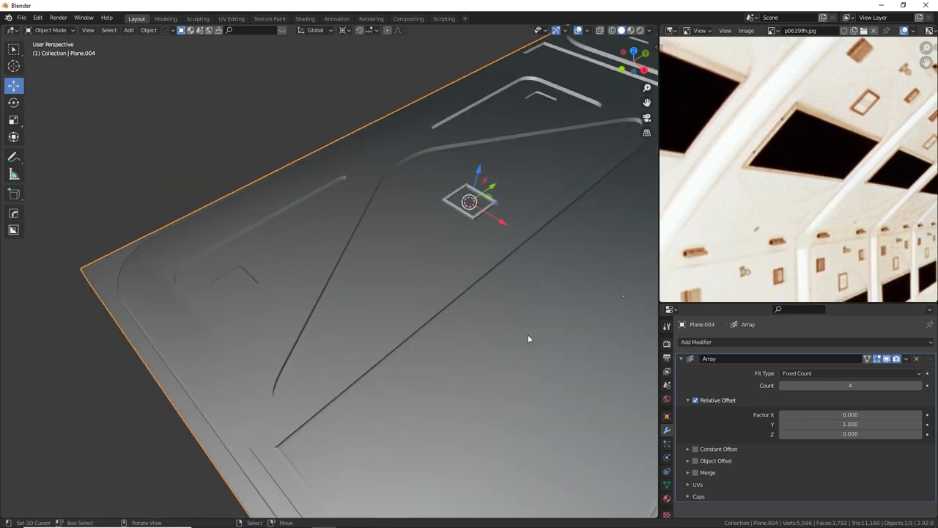
middle_drag(528, 334, 303, 257)
key(Tab)
click(102, 30)
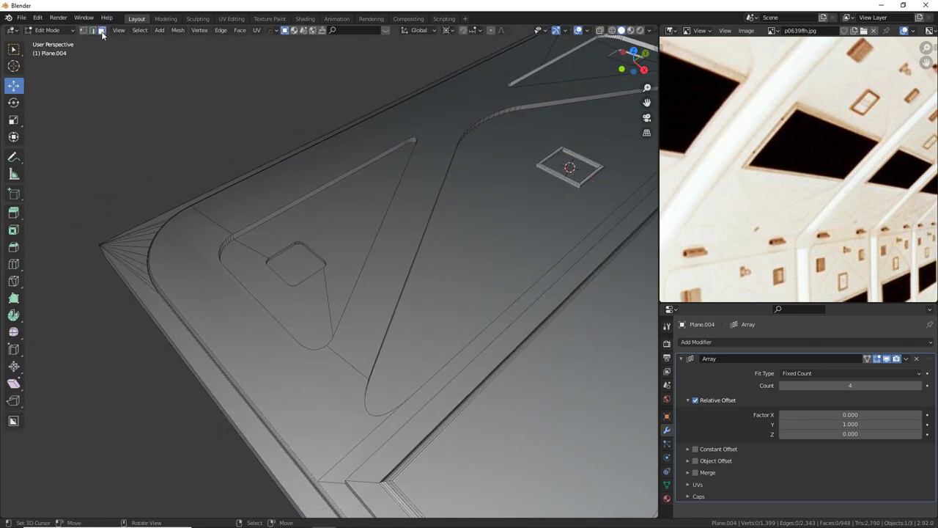
click(311, 274)
key(shift+s)
click(484, 251)
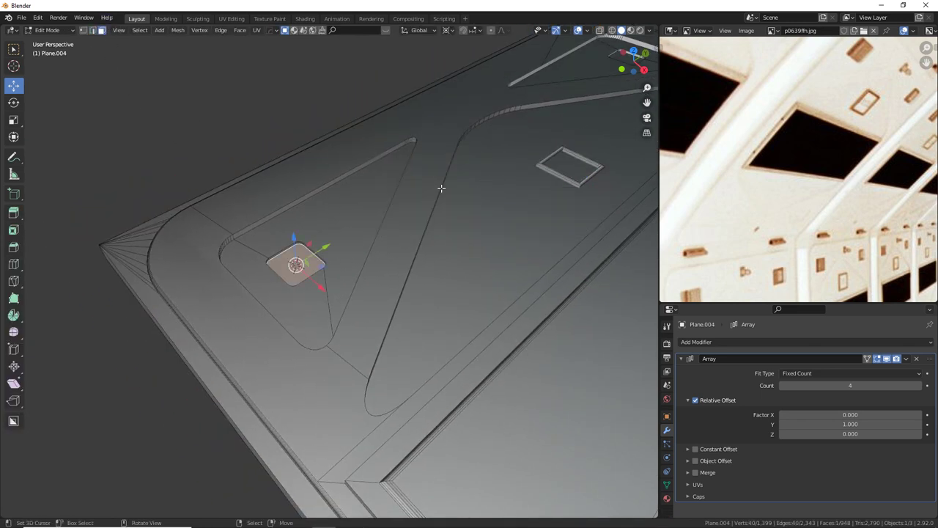
Add a cube at the 3D cursor, scale it down to fit the recess, and flatten it to about 0.32 along Z.
key(shift+a)
click(439, 185)
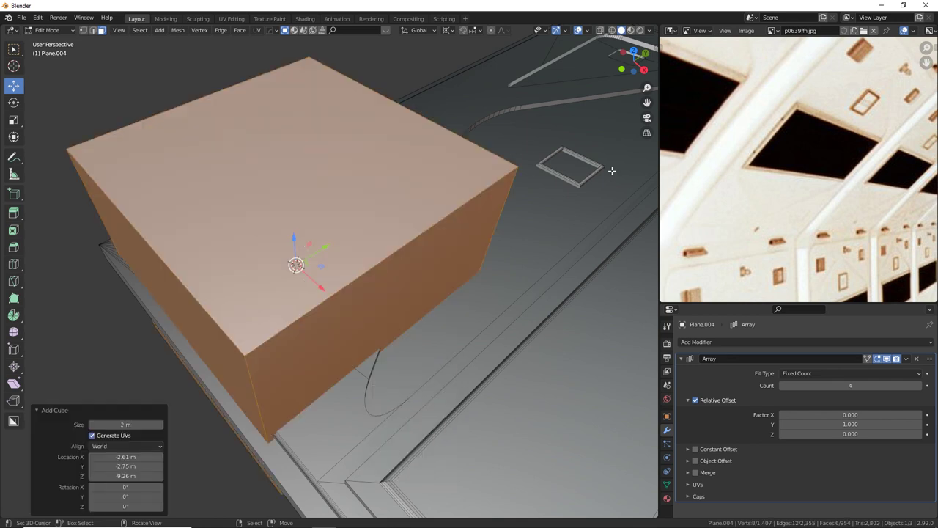
key(s)
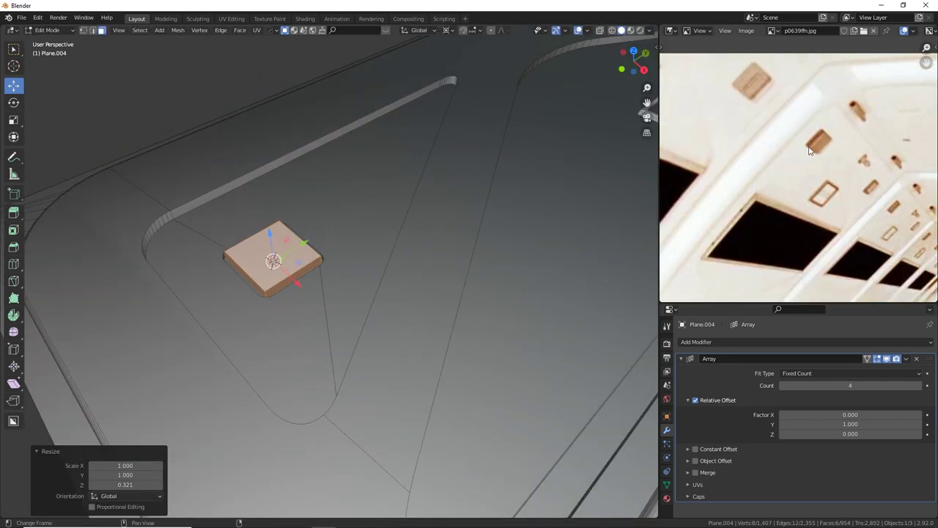
Add four evenly spaced loop cuts across the flattened block in the recess.
scroll(789, 91, up, 3)
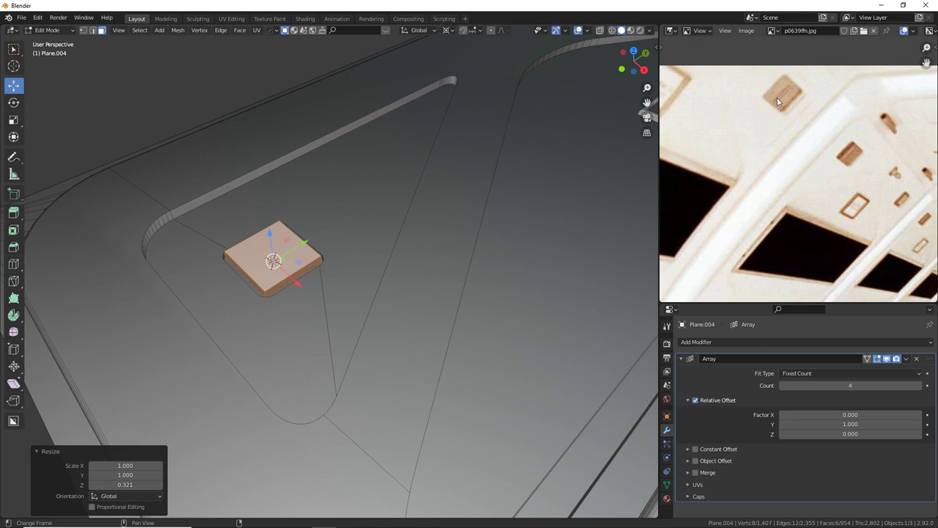
middle_drag(853, 159, 806, 139)
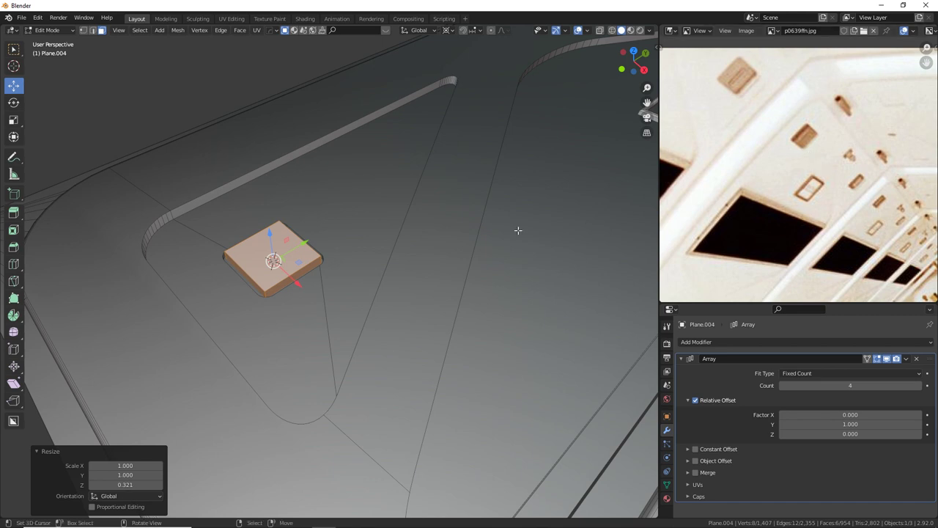
middle_drag(518, 230, 364, 231)
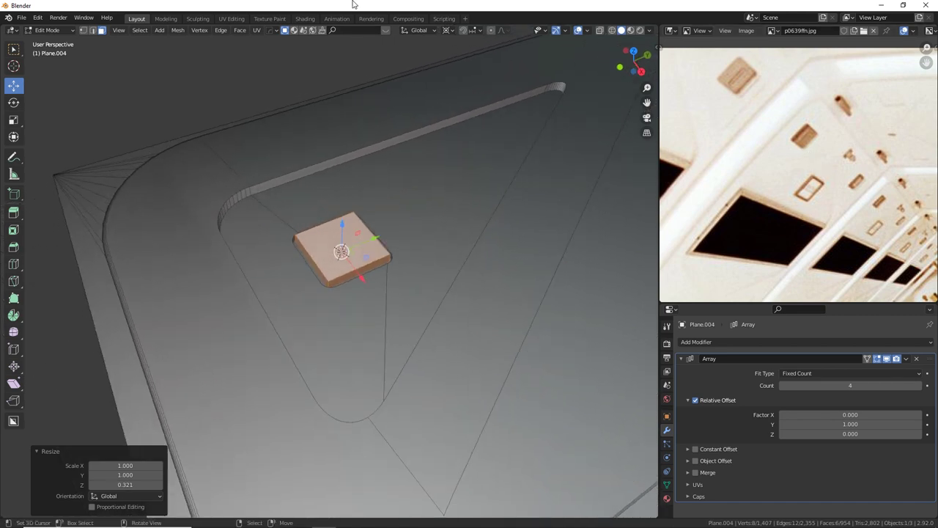
scroll(335, 231, up, 2)
key(ctrl+r)
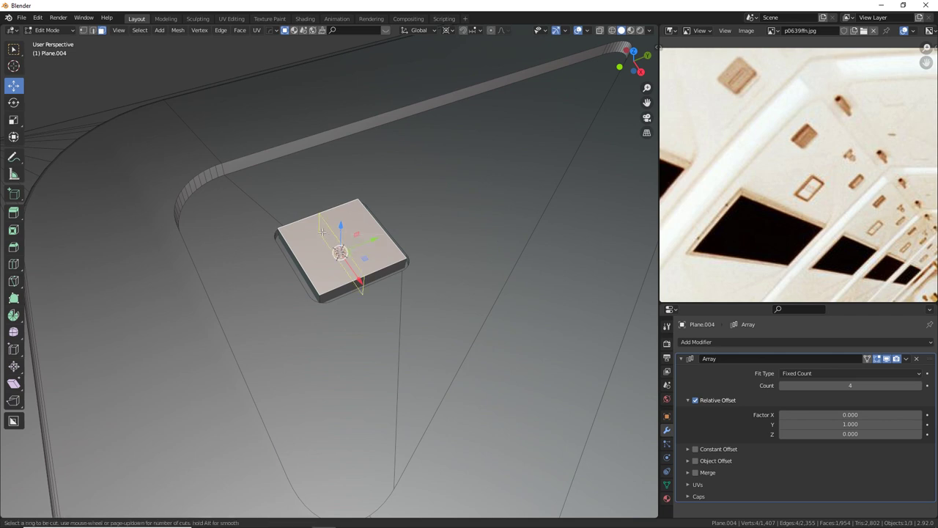
key(4)
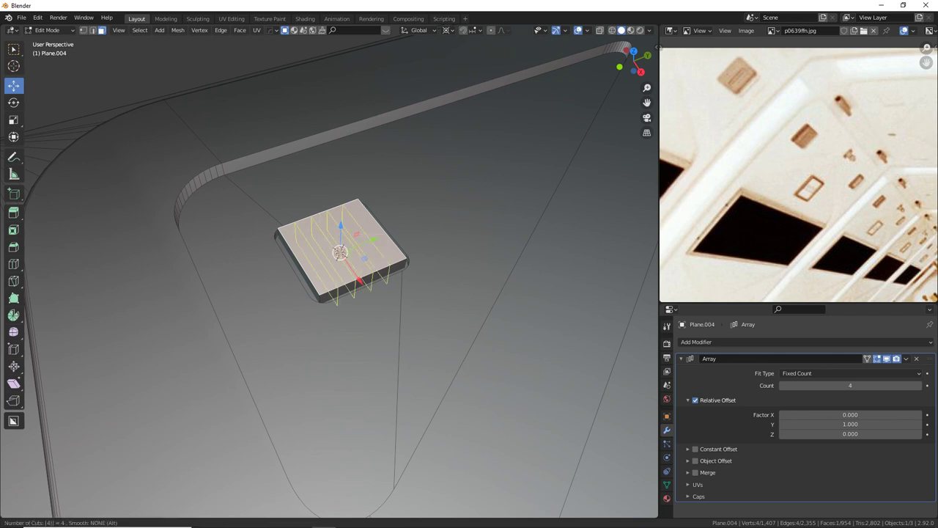
click(320, 231)
right_click(320, 231)
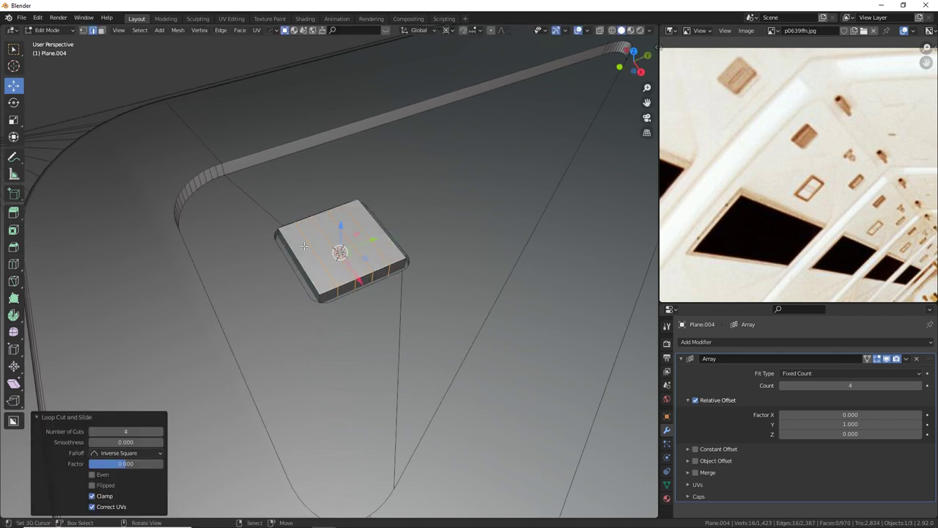
Bevel the block's four top cut edges by about 0.025 m with 3 segments.
click(312, 243)
shift+click(323, 237)
shift+right_click(339, 231)
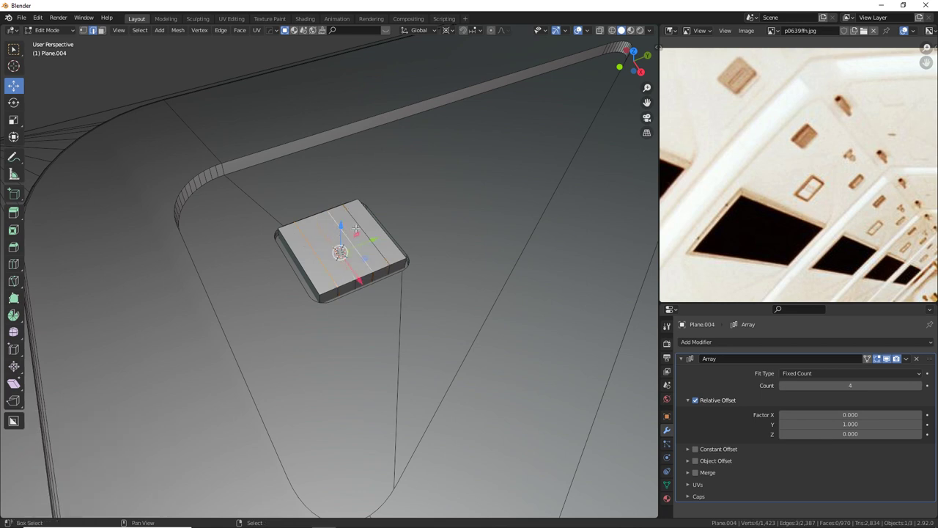
shift+right_click(352, 224)
key(ctrl+b)
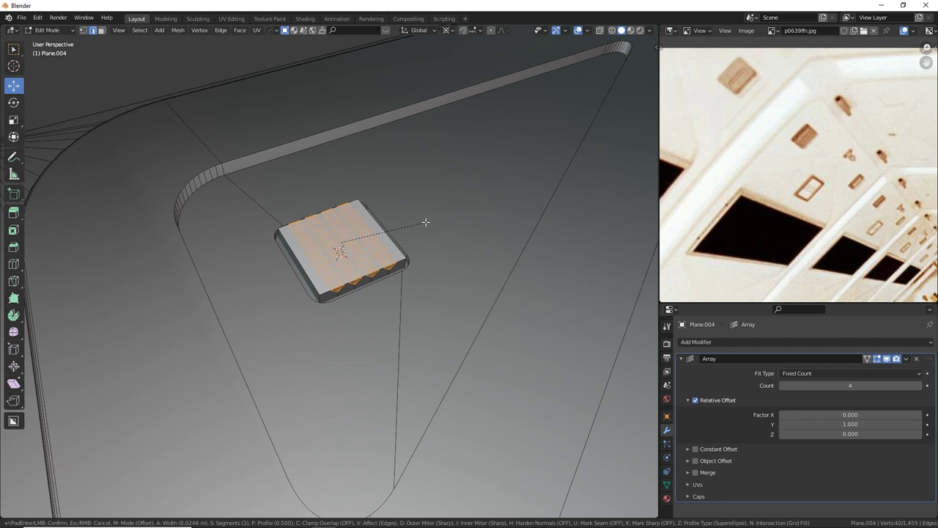
click(426, 221)
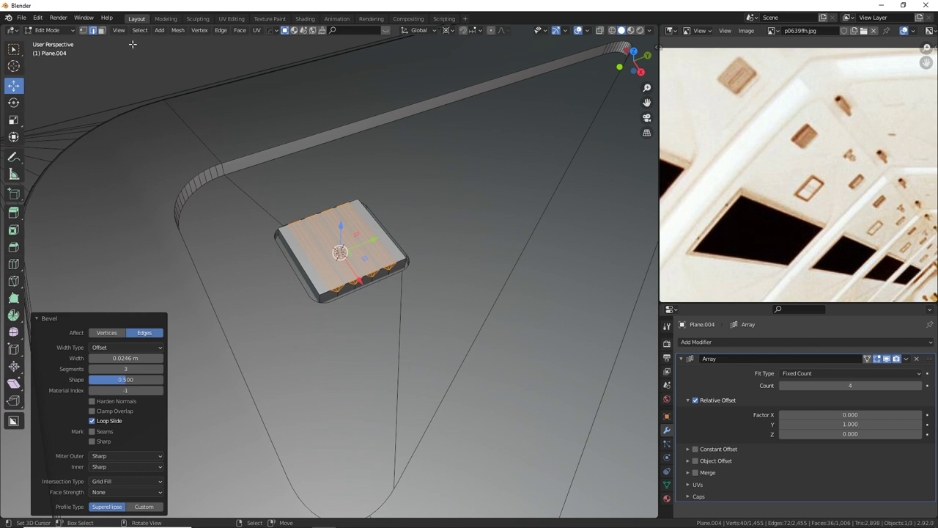
Raise the centre strip of each of the four bevels about 0.017 m along Z to form ribs.
scroll(336, 291, up, 2)
alt+click(327, 241)
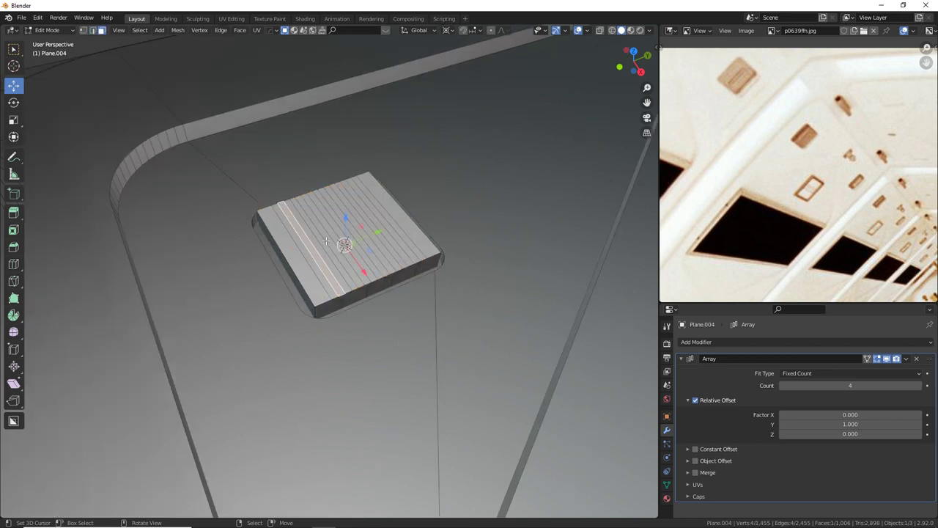
alt+shift+click(301, 200)
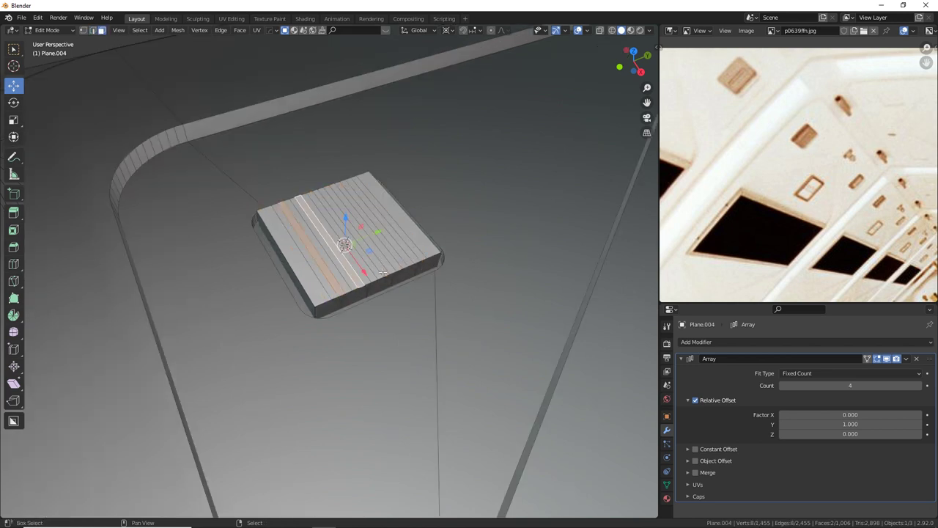
scroll(384, 280, up, 5)
scroll(390, 285, down, 8)
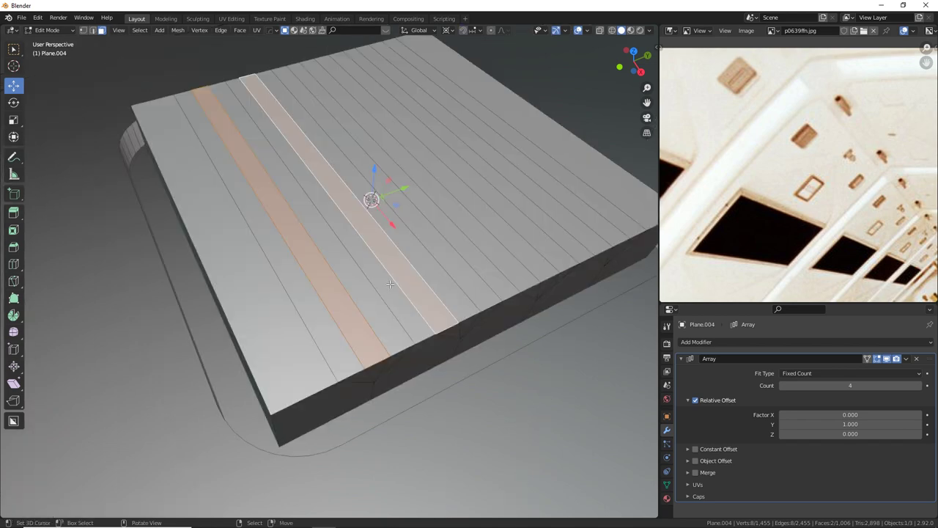
ctrl+click(256, 191)
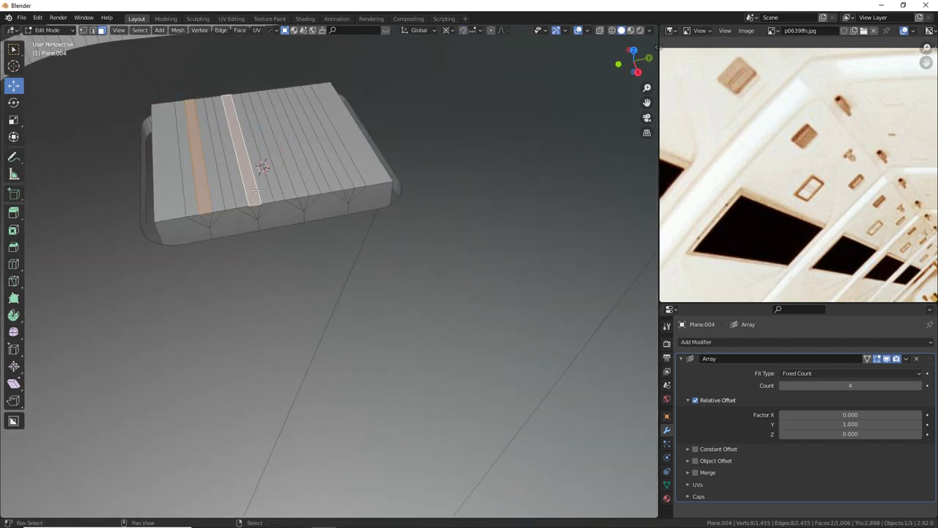
shift+click(318, 193)
middle_drag(343, 183, 408, 266)
key(g)
key(z)
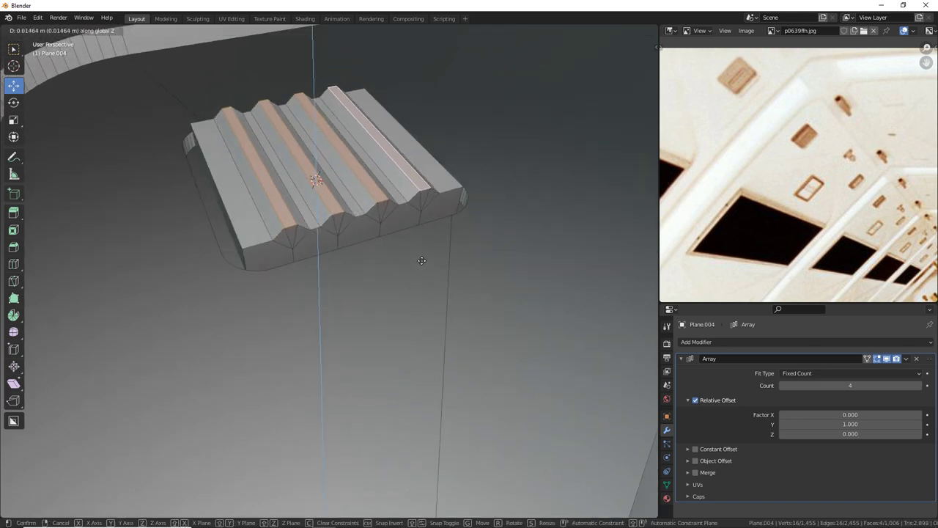
click(422, 260)
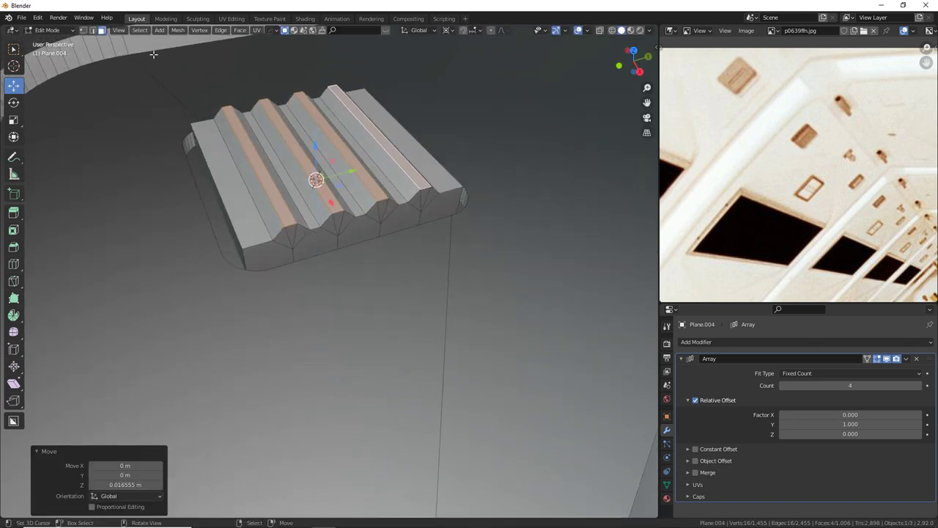
Bevel the block's two outer top edges parallel to the ribs by about 0.013 m with 3 segments.
click(92, 31)
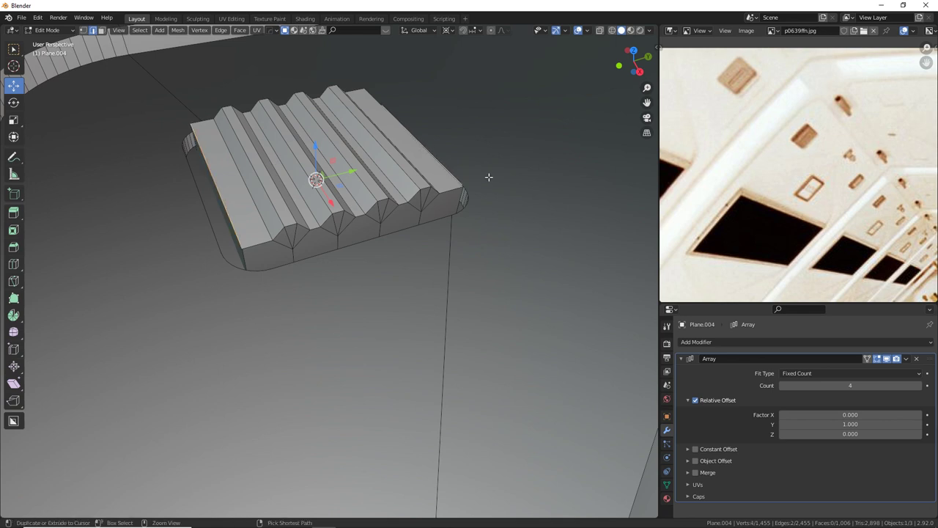
click(456, 179)
shift+click(230, 198)
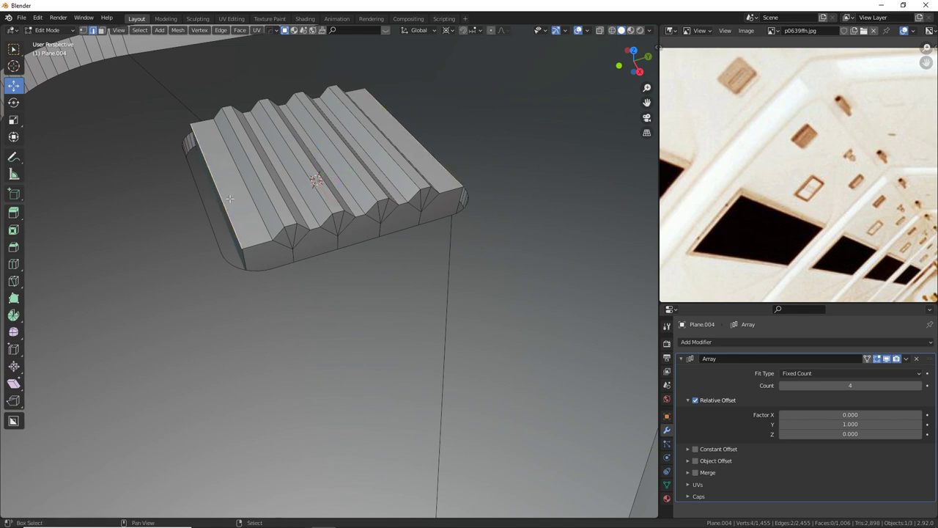
alt+click(229, 198)
key(ctrl+b)
click(478, 260)
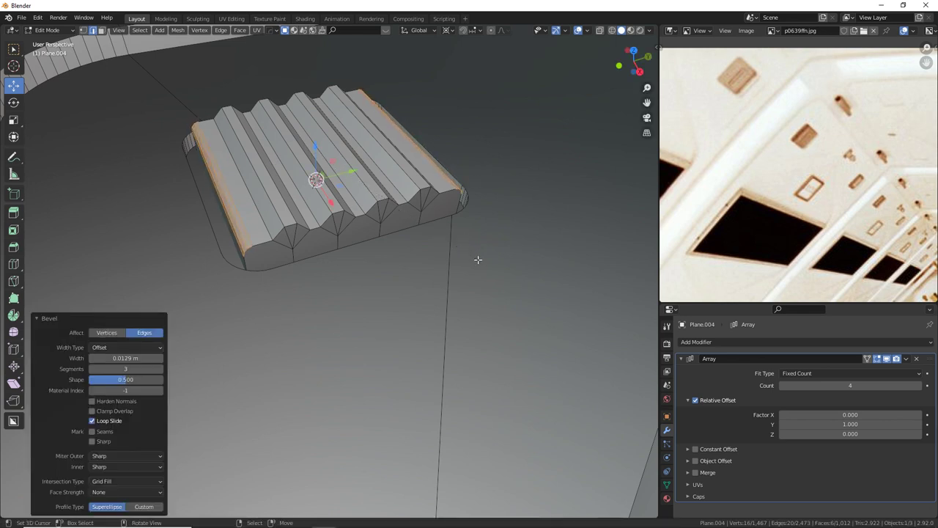
scroll(437, 270, down, 6)
key(Tab)
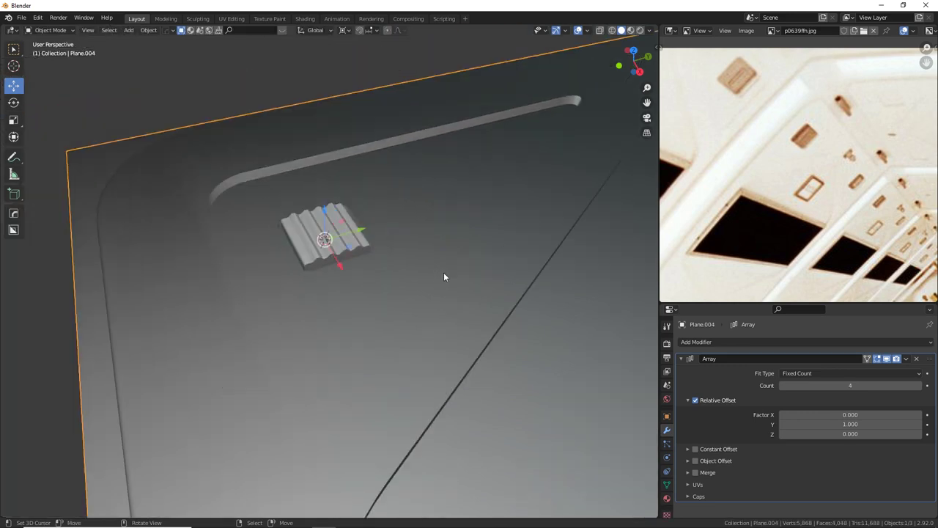
Select the edge outline around the ribbed block's base and display the mesh as see-through wireframe.
middle_drag(443, 272, 616, 286)
scroll(753, 121, up, 3)
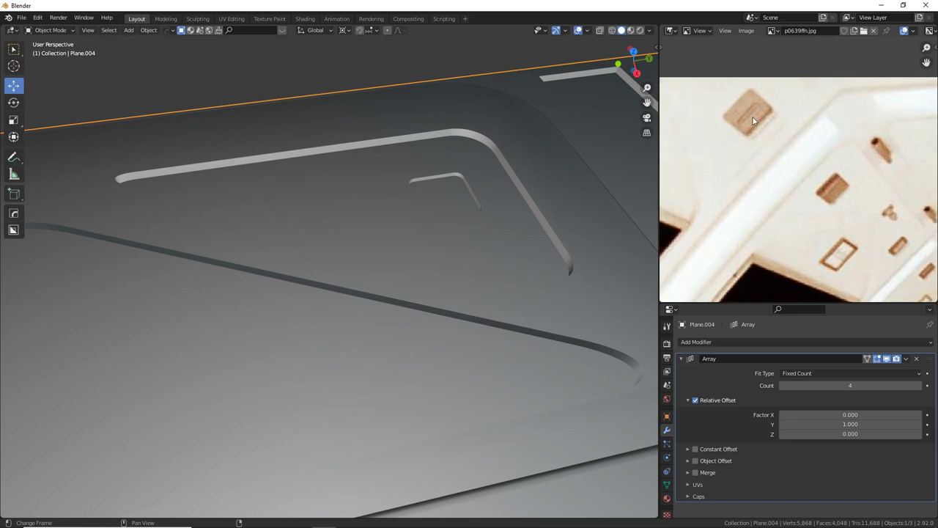
middle_drag(753, 121, 760, 139)
middle_drag(380, 224, 147, 73)
key(Tab)
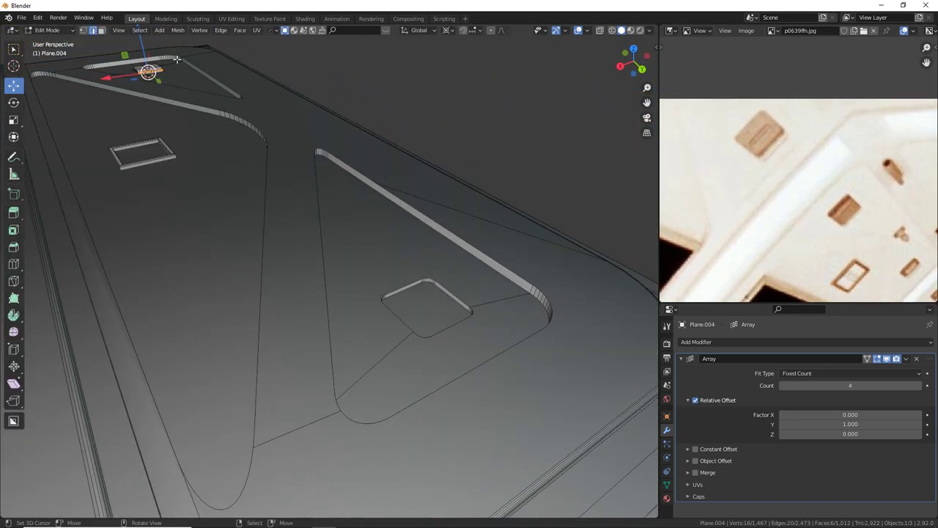
key(KP_Decimal)
middle_drag(189, 151, 170, 160)
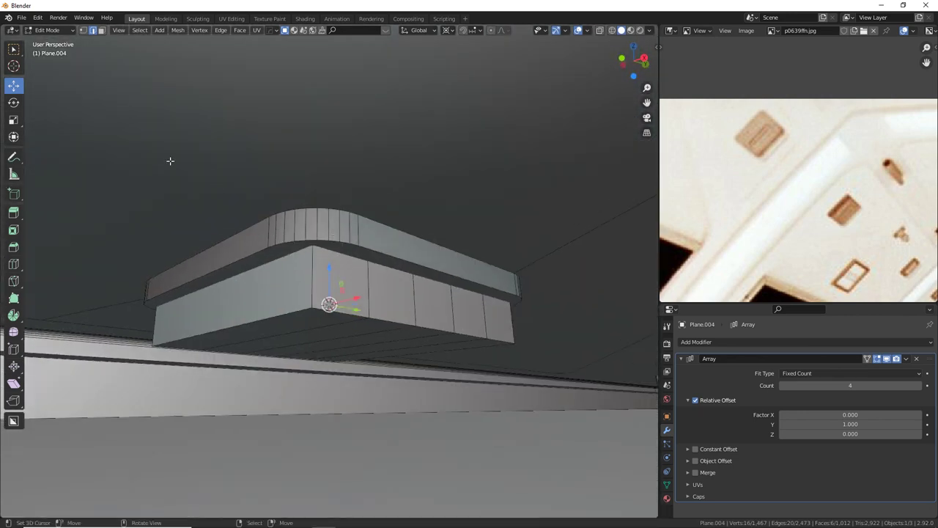
alt+click(329, 304)
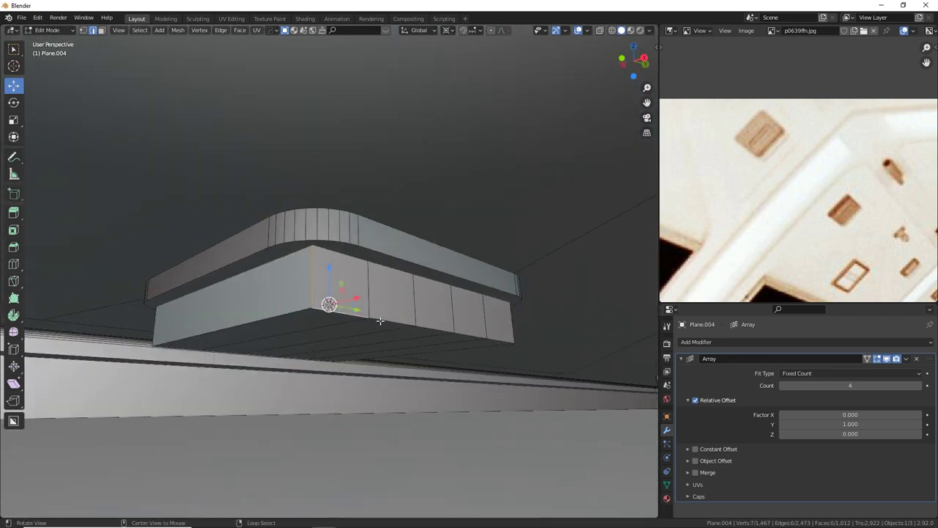
alt+right_click(352, 316)
ctrl+right_click(493, 337)
scroll(493, 336, down, 3)
middle_drag(493, 336, 416, 337)
scroll(415, 339, down, 2)
click(600, 31)
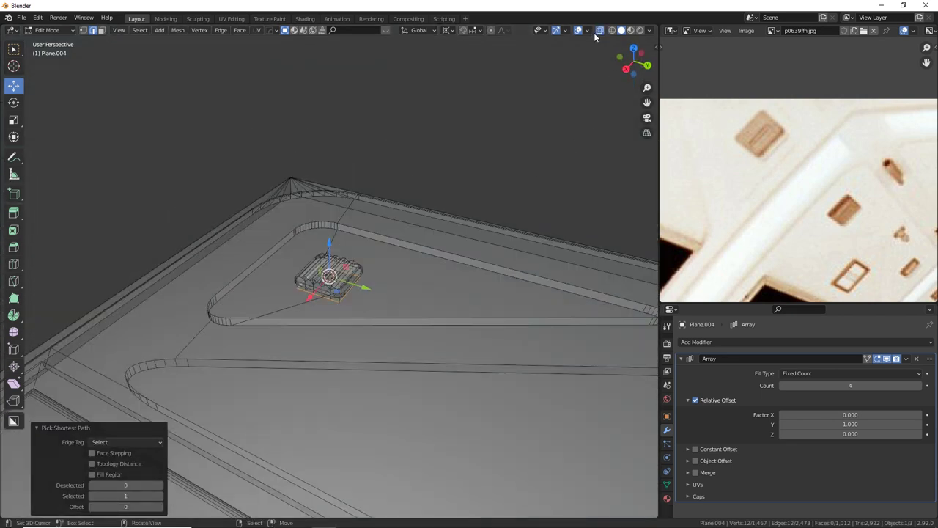
click(611, 30)
Duplicate the selected base outline about 5.53 m along Y to the matching recess at the panel's other end.
middle_drag(464, 248, 502, 251)
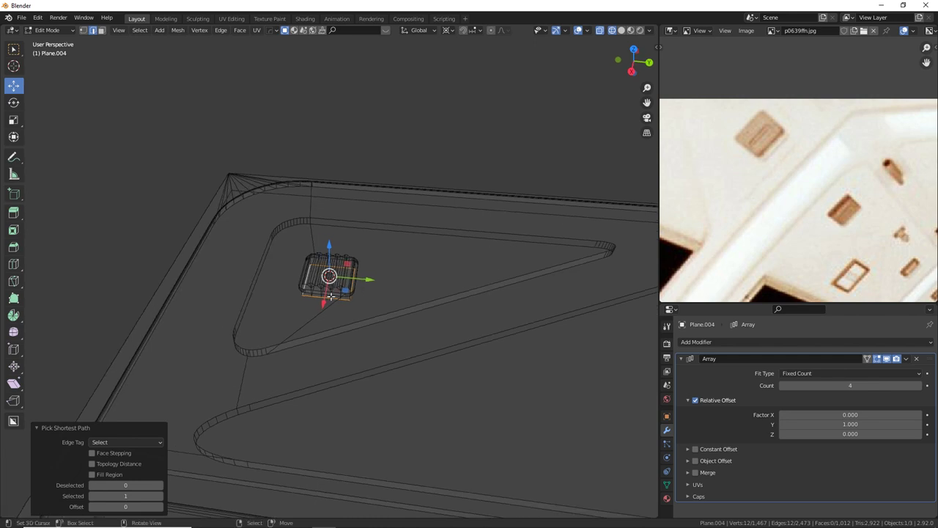
shift+middle_drag(372, 289, 211, 295)
scroll(285, 298, down, 1)
scroll(437, 275, down, 3)
shift+middle_drag(449, 274, 333, 280)
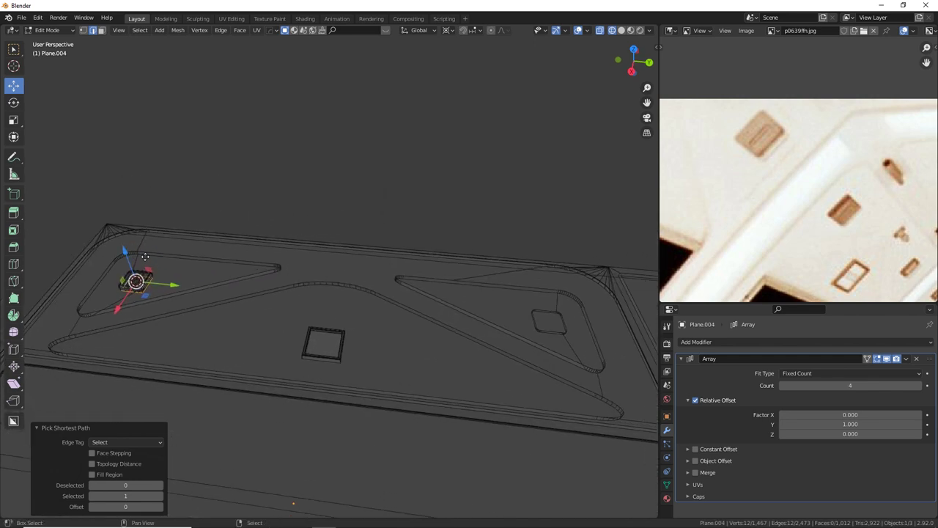
key(shift+d)
key(y)
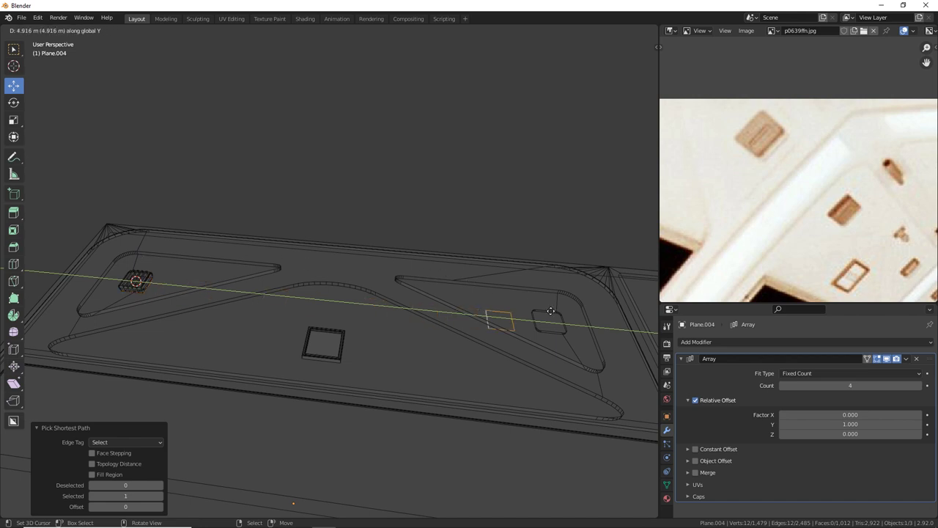
click(561, 311)
Centre the duplicated outline within the rounded recess along Y and fill it with a face.
key(KP_7)
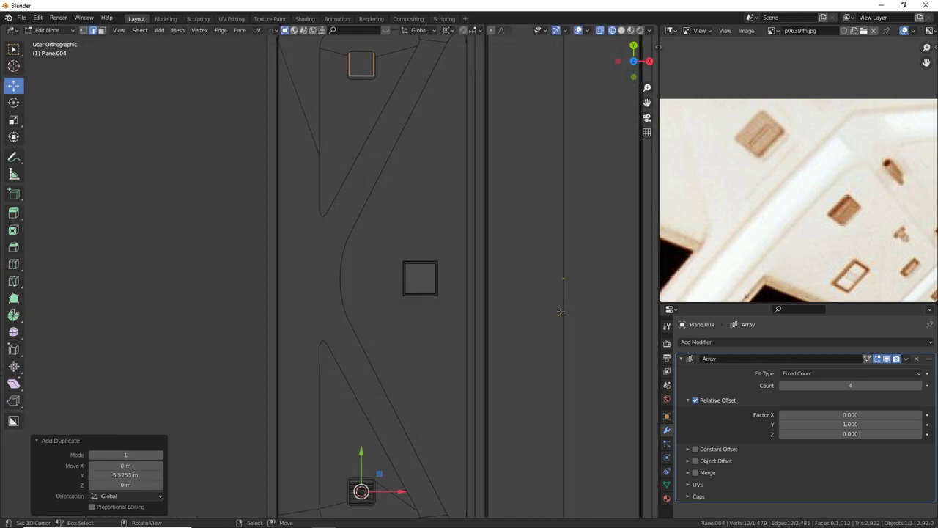
key(KP_Decimal)
scroll(561, 317, down, 3)
key(g)
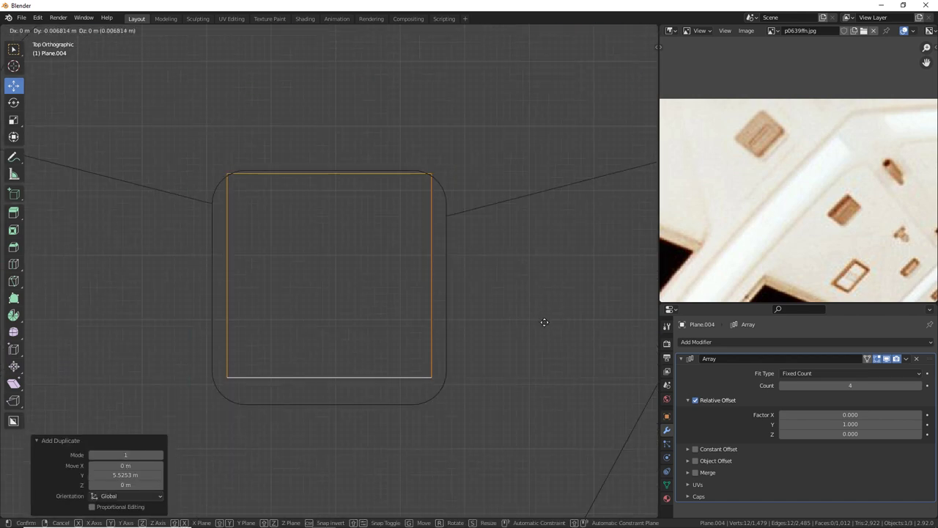
key(y)
right_click(549, 330)
middle_drag(548, 330, 493, 260)
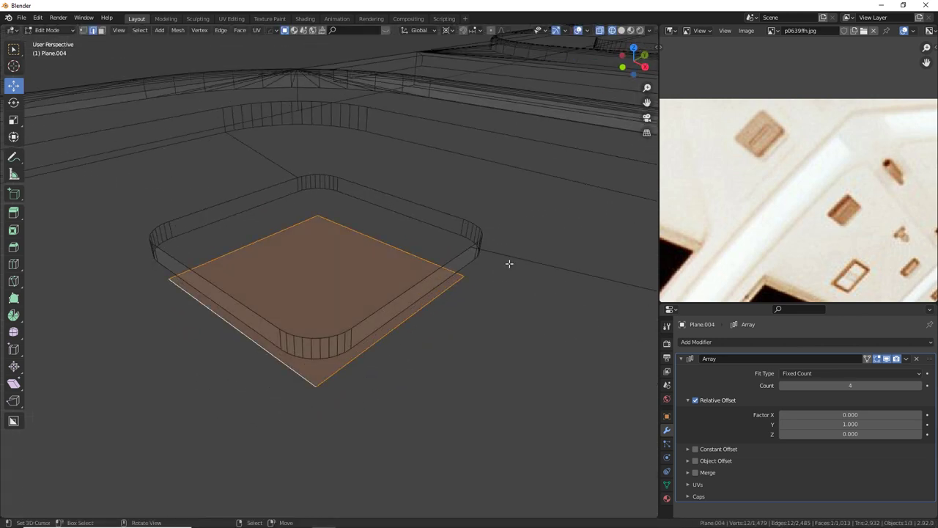
Extrude the filled face about 0.094 m upward into a block and restore opaque solid shading.
key(e)
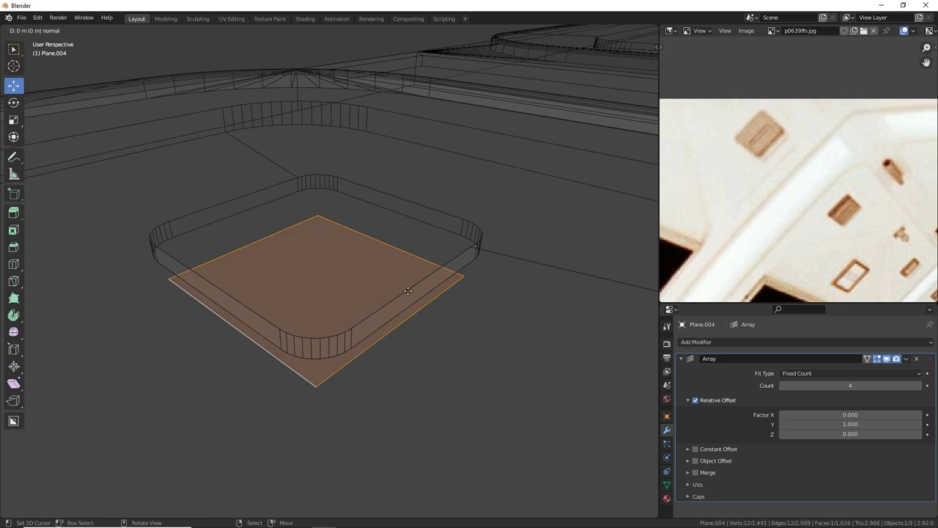
click(409, 281)
click(600, 33)
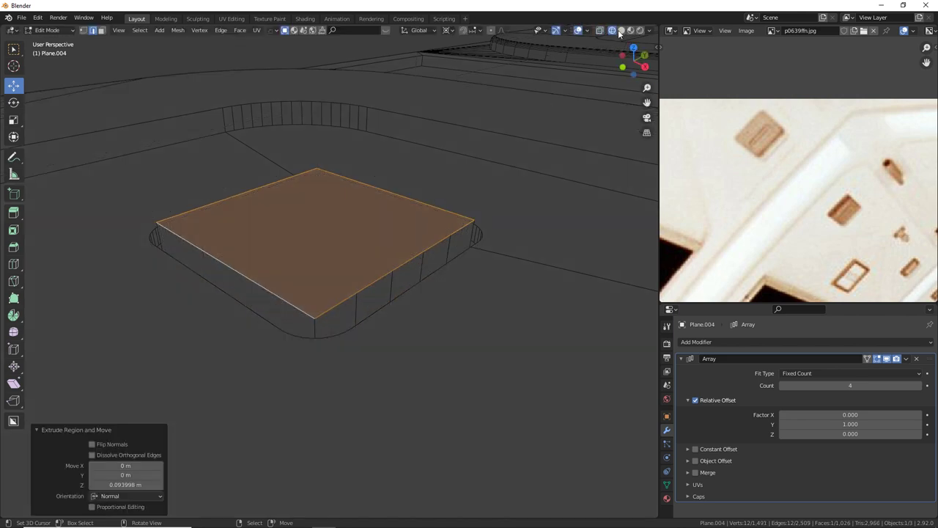
click(621, 32)
click(601, 31)
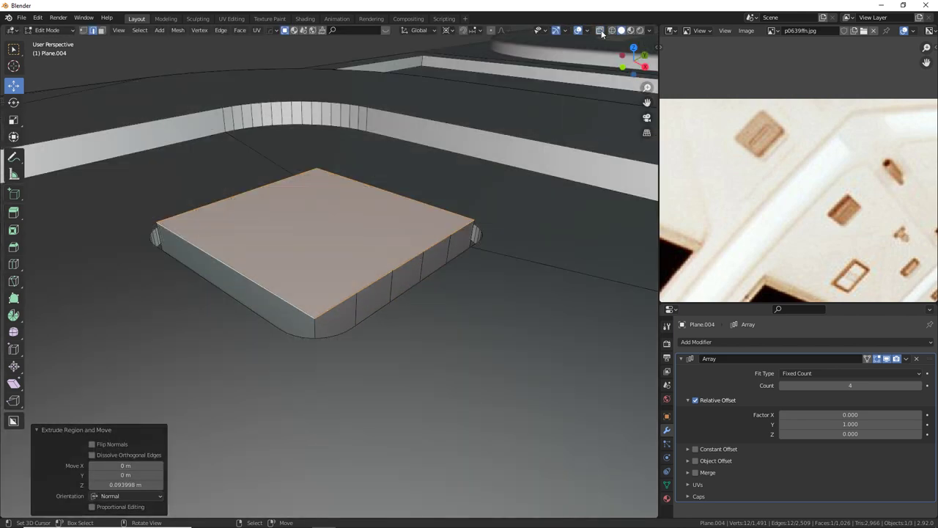
Lower the block's top face about 0.0175 m along Z.
middle_drag(460, 262, 443, 249)
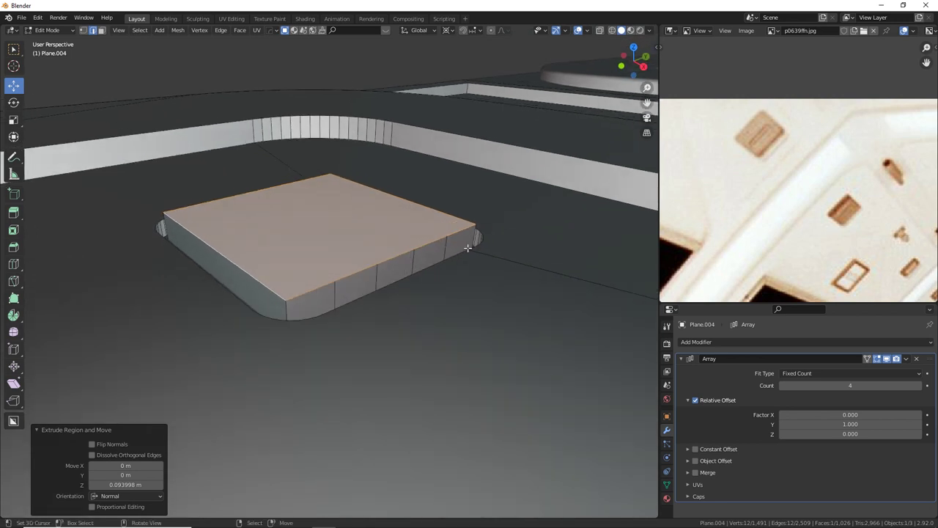
key(g)
key(z)
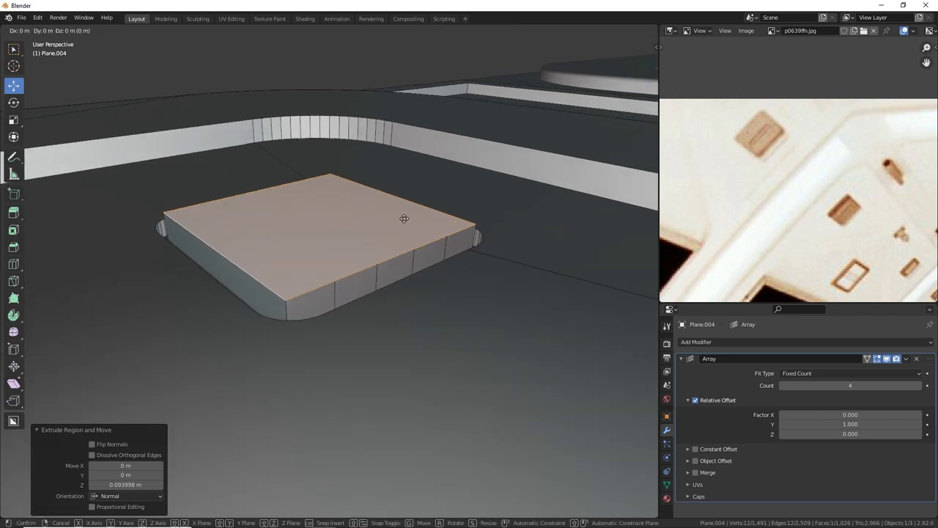
click(460, 241)
Inset the block's top face, sink it about 0.011 m, and scale the sunken face to 0.964 about individual origins.
key(i)
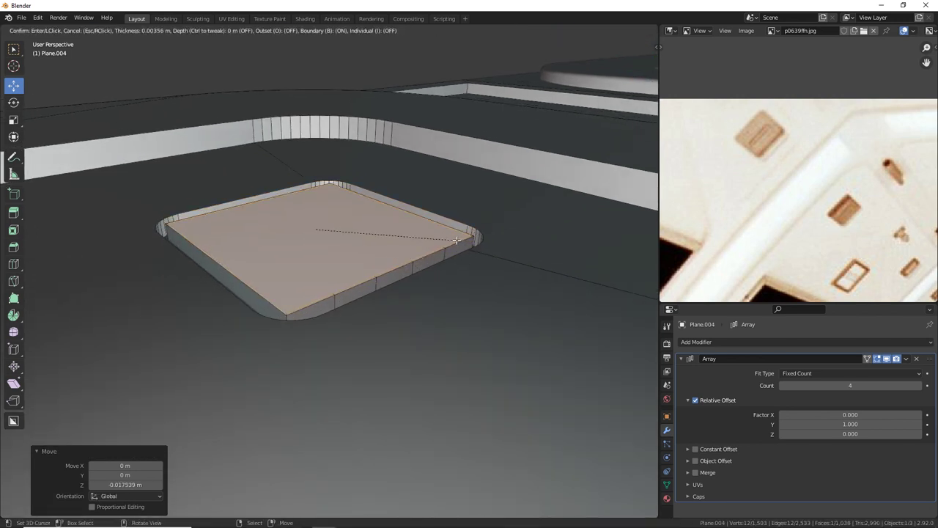
click(454, 242)
key(e)
click(454, 241)
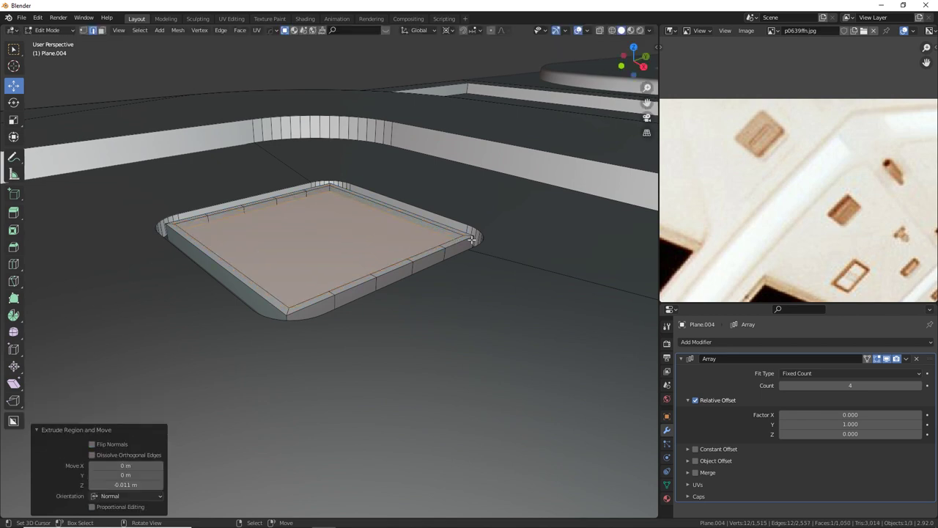
click(447, 30)
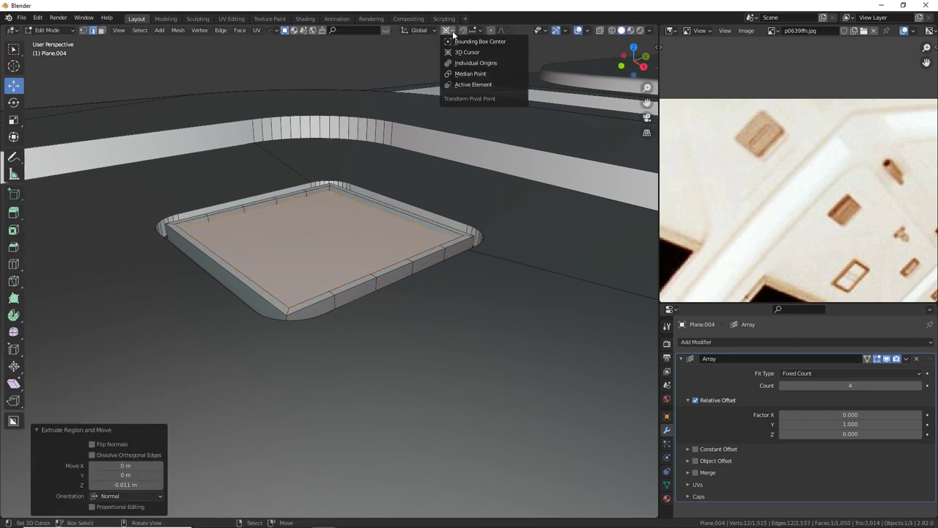
click(462, 63)
key(s)
click(521, 119)
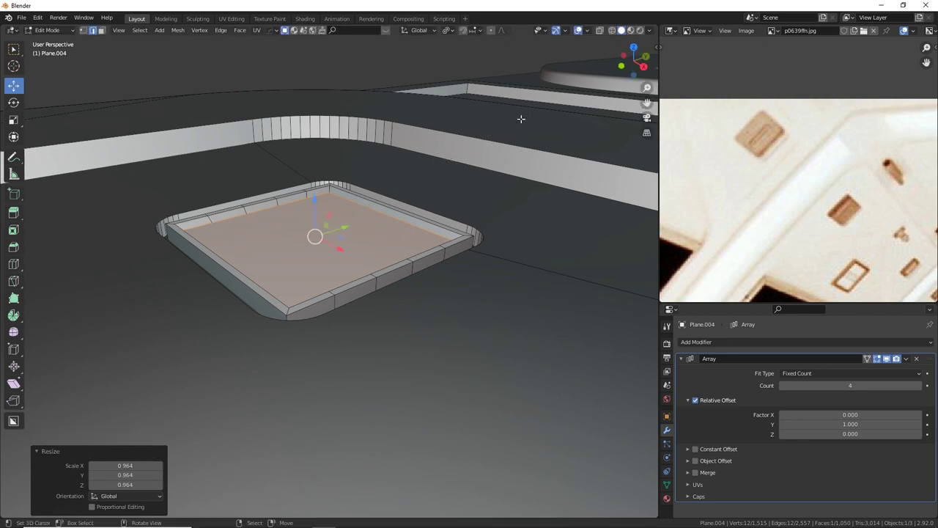
Duplicate the sunken face in place and scale the copy to 0.919 overall and 0.218 along Y, making a narrow strip.
middle_drag(473, 201, 470, 216)
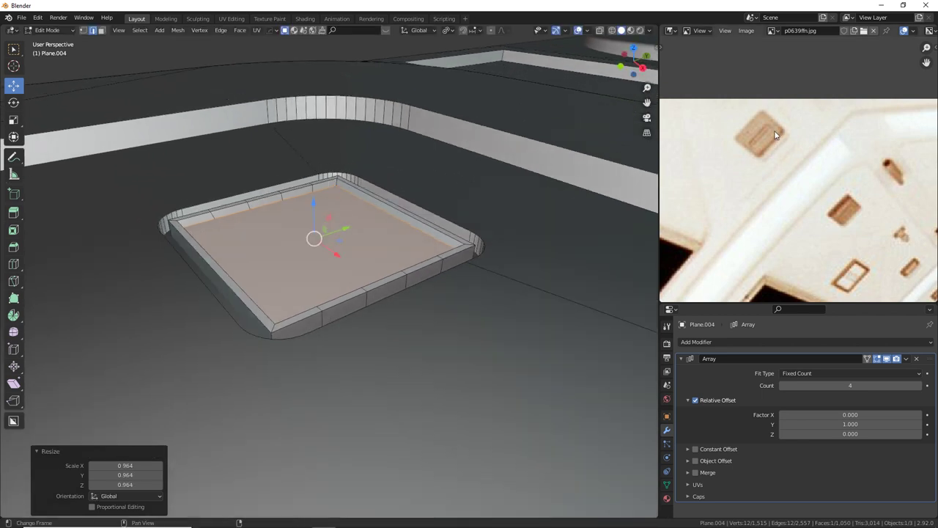
middle_drag(382, 224, 365, 245)
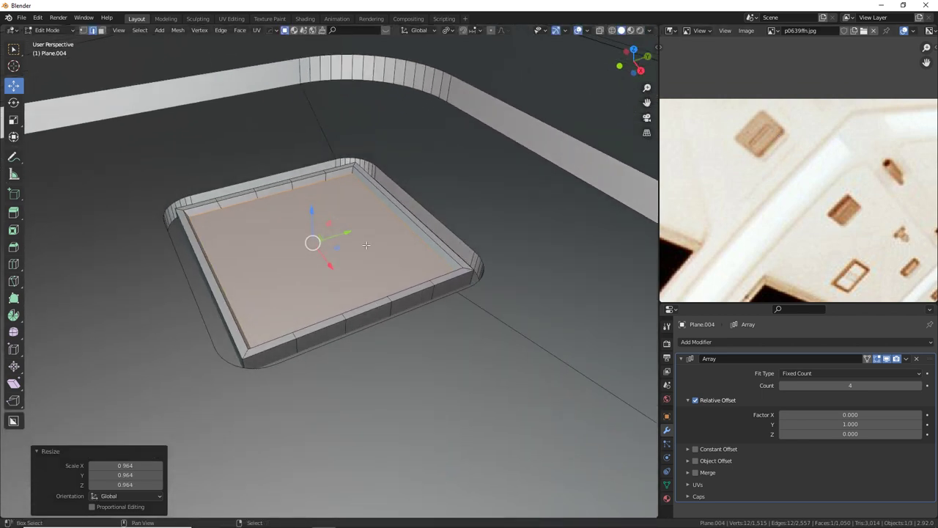
key(shift+d)
right_click(366, 244)
key(s)
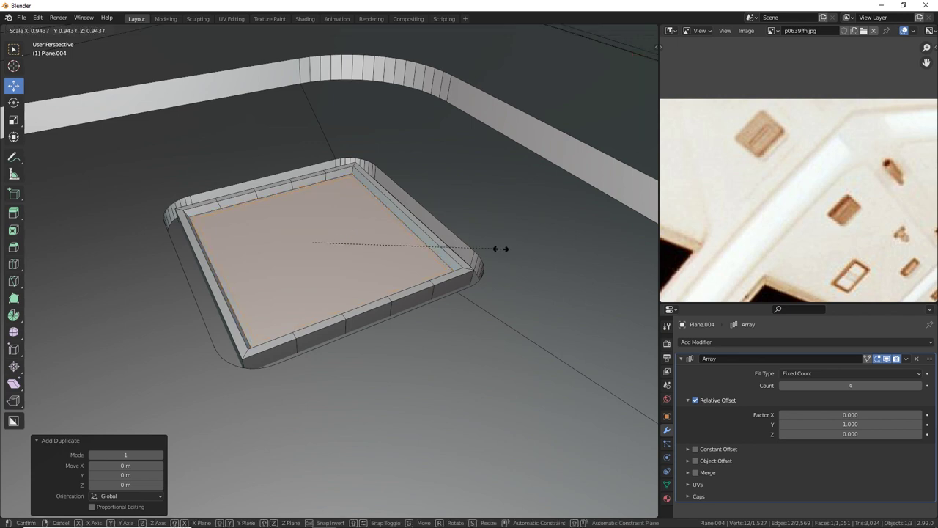
click(495, 245)
key(s)
key(x)
key(y)
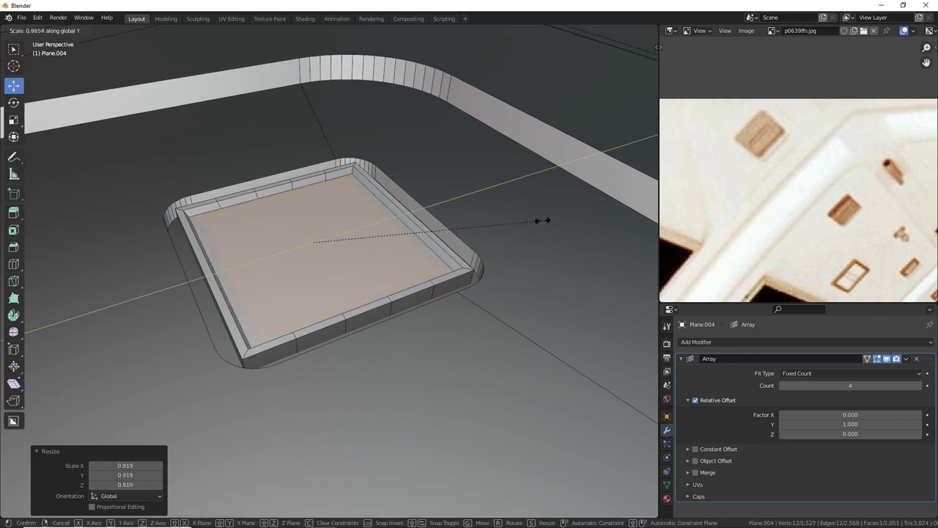
click(364, 235)
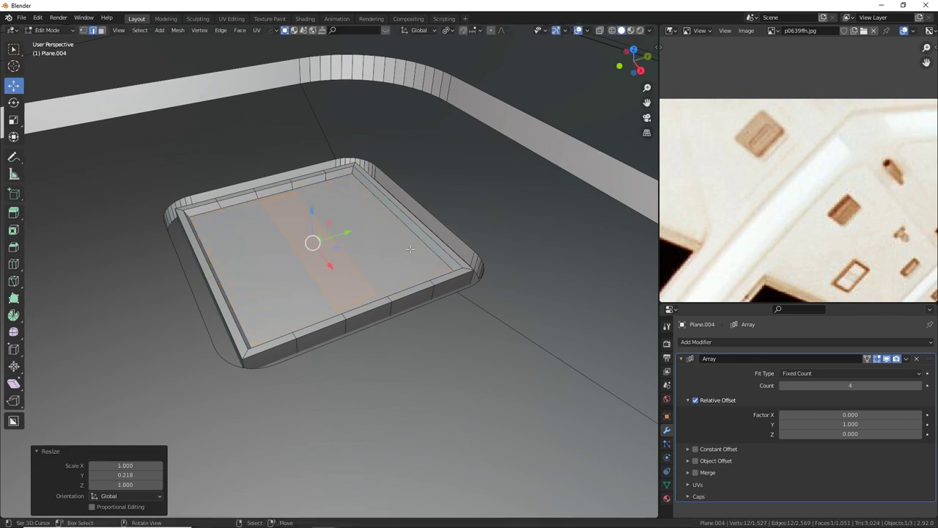
Extrude the strip about 0.0115 m upward and bevel its vertical corner edges by about 0.0079 m with 3 segments.
key(e)
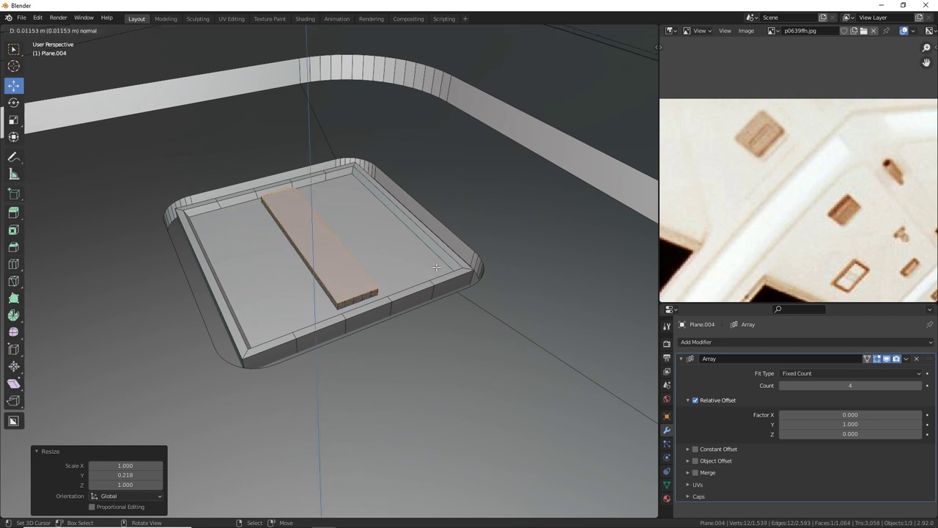
click(437, 268)
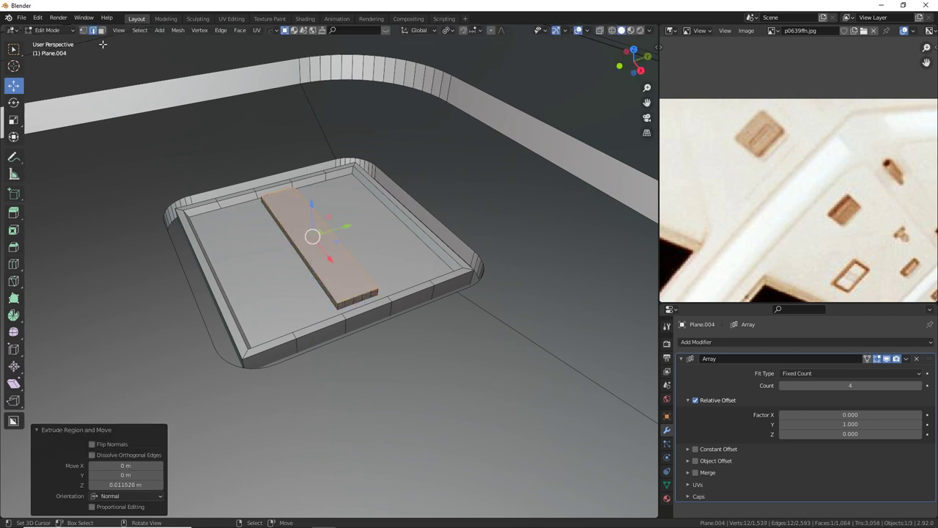
click(335, 304)
middle_drag(374, 291, 264, 271)
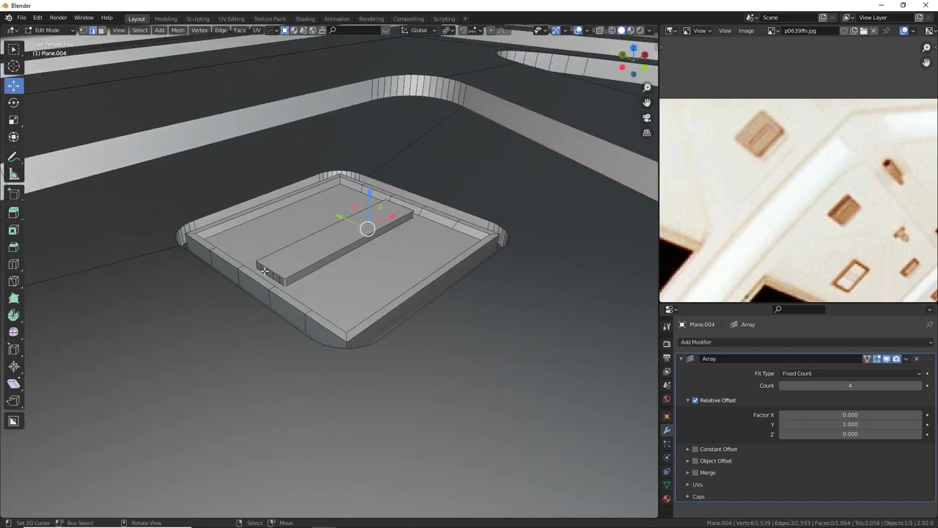
key(ctrl+b)
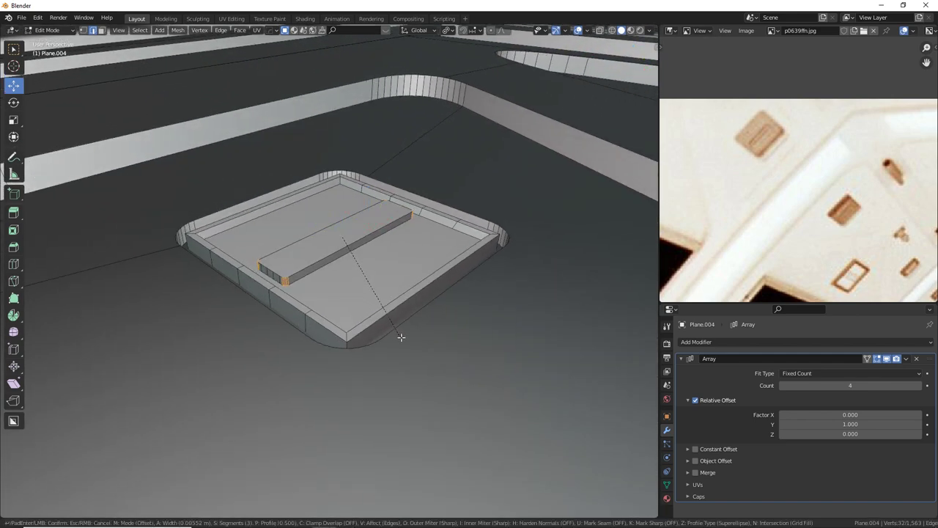
click(402, 338)
Inset the raised strip's top face by about 0.0044 m.
scroll(368, 280, down, 8)
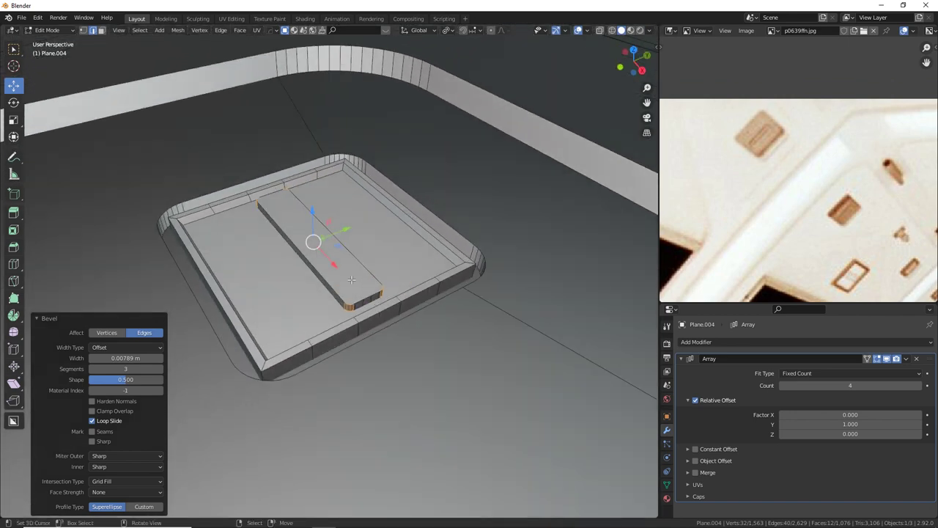
scroll(368, 279, down, 9)
scroll(369, 318, up, 17)
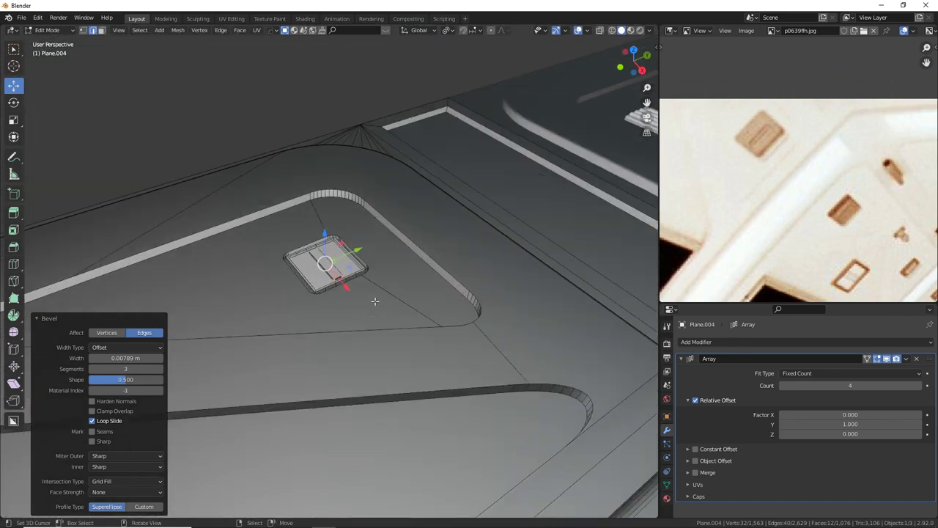
shift+middle_drag(423, 272, 406, 315)
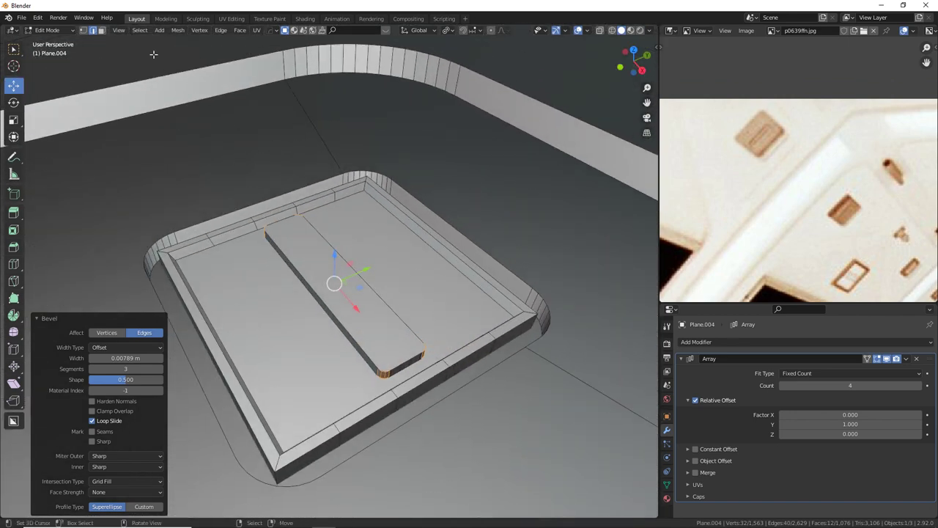
click(103, 30)
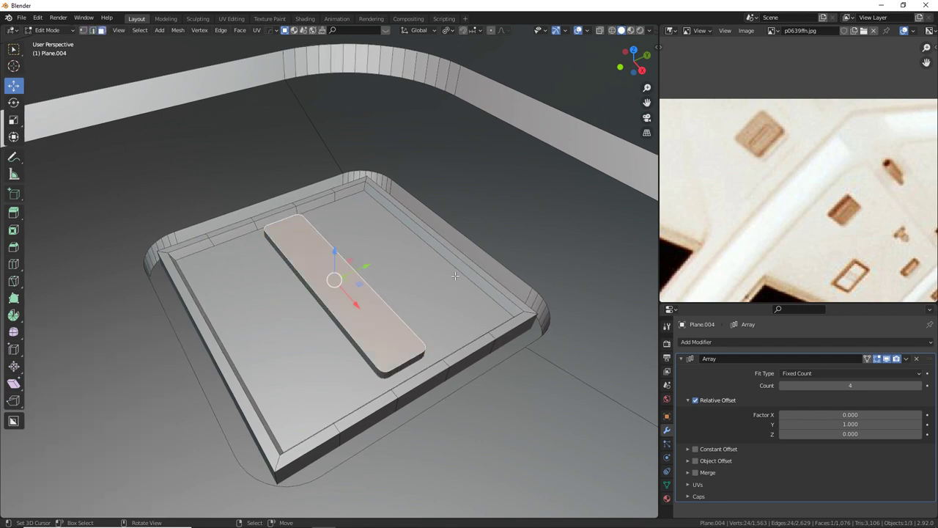
key(i)
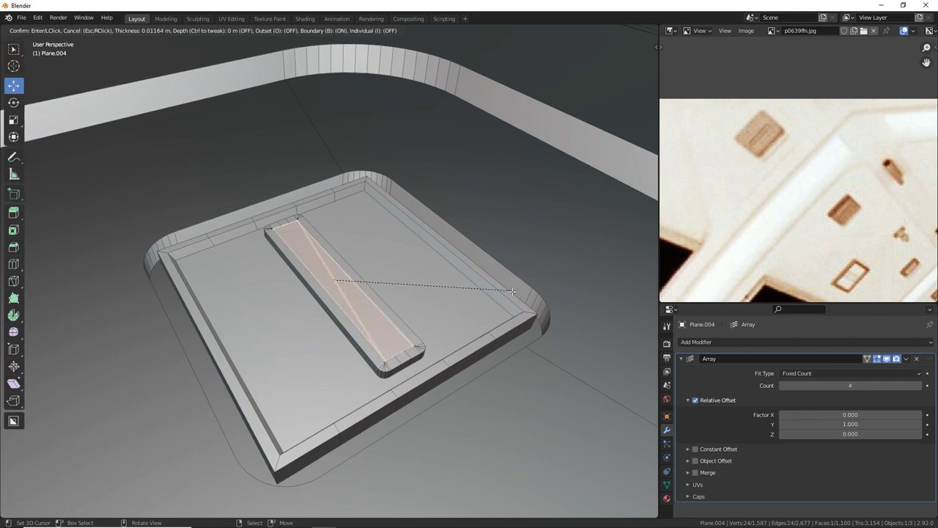
right_click(519, 293)
key(i)
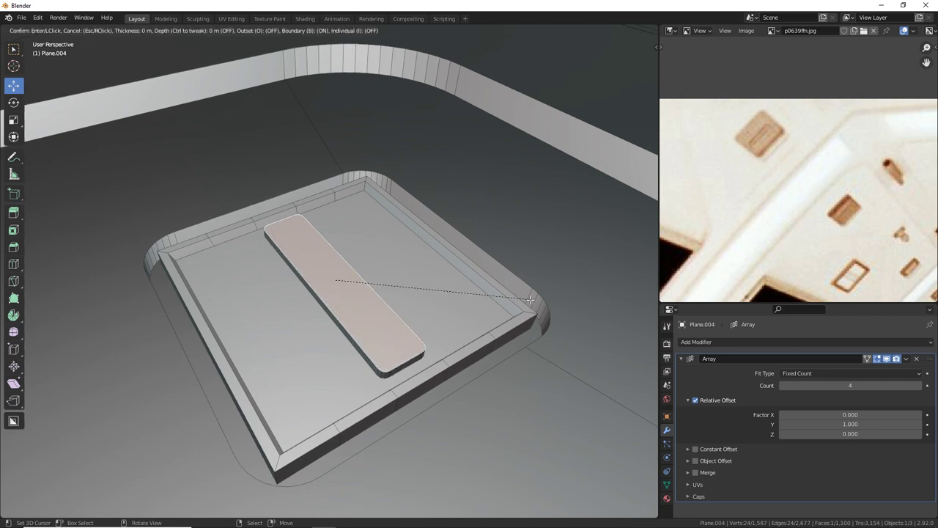
click(525, 300)
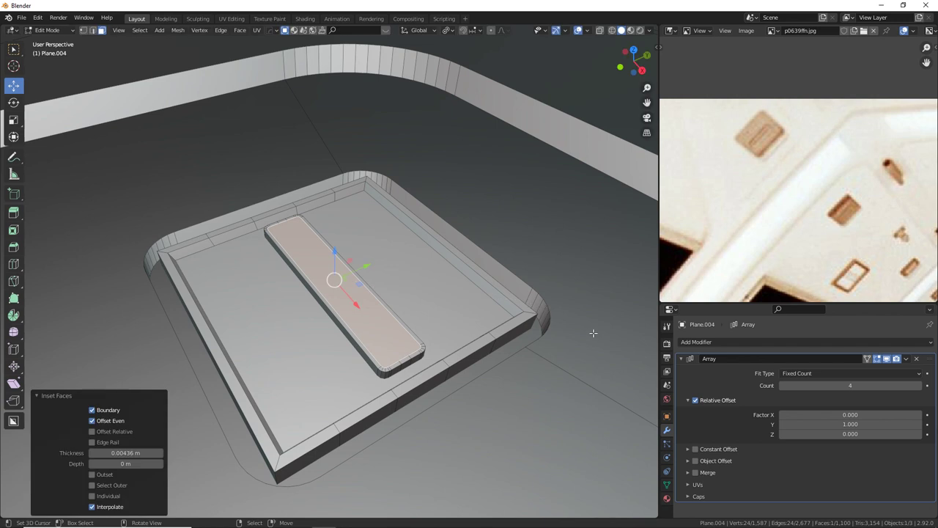
Scale the inset face to 0.877 and narrow it along Y to about 0.67.
key(s)
click(554, 337)
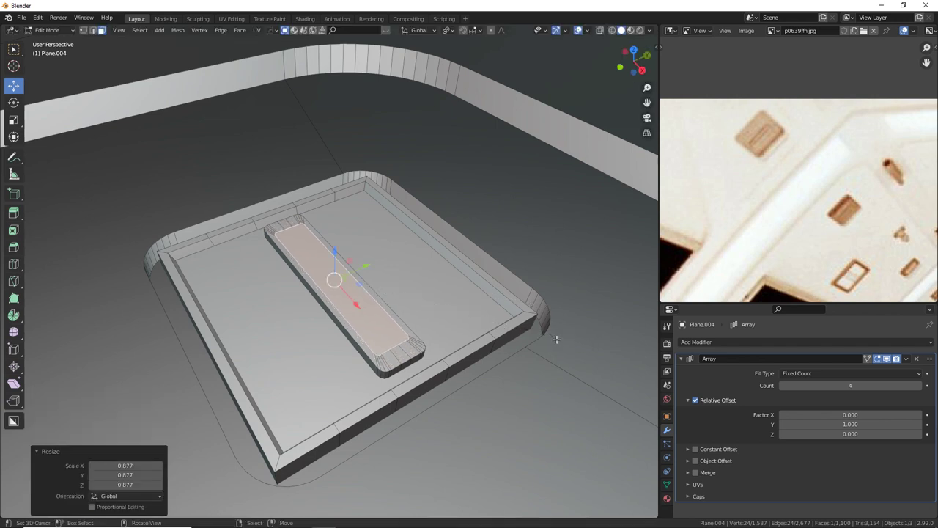
key(s)
key(y)
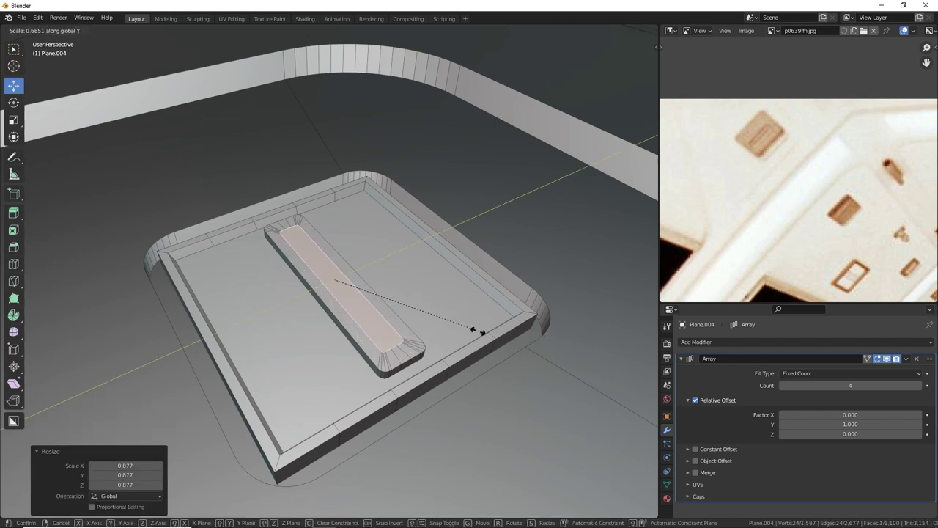
click(477, 330)
Extrude the inner face about 0.0126 m upward and taper its top by scaling it to about 0.9, then along Y.
key(e)
click(477, 321)
key(s)
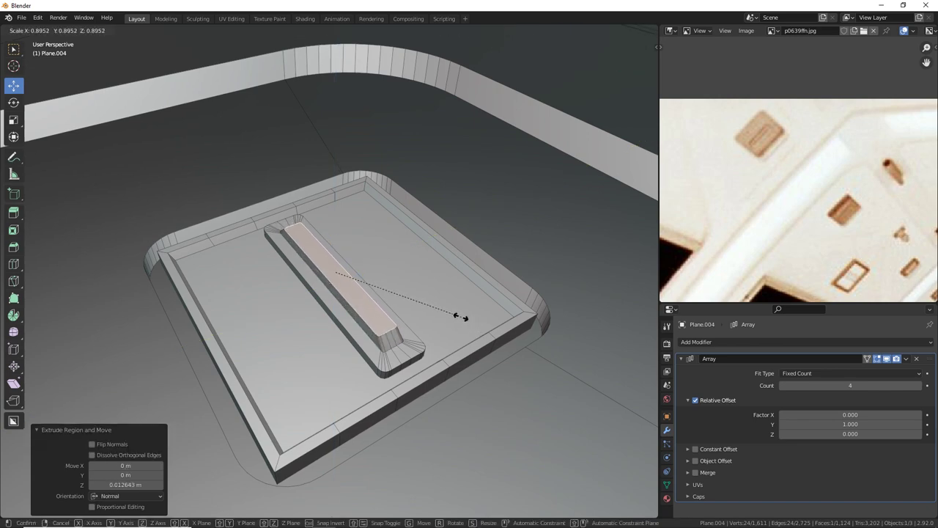
click(462, 317)
key(s)
key(y)
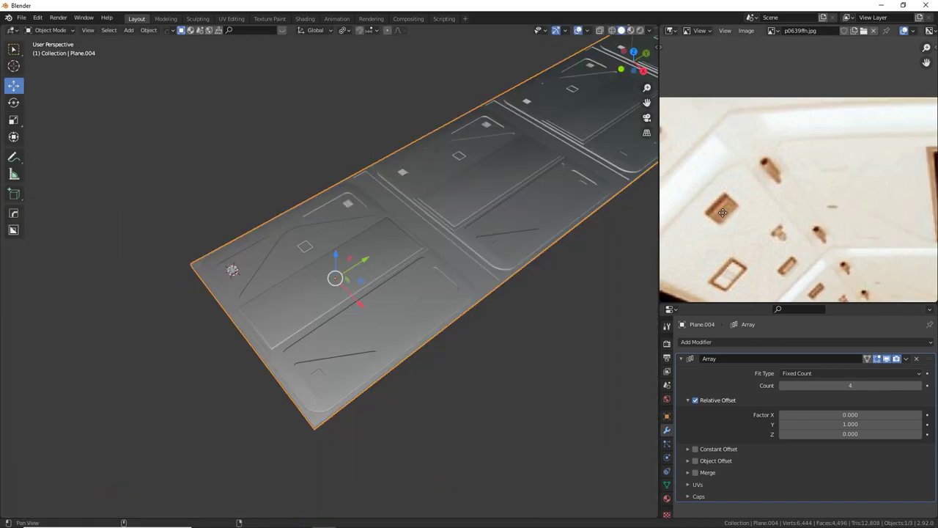
Examine the small wall details around the panels in the reference image and compare them with the modelled panel.
scroll(763, 244, down, 3)
scroll(763, 244, up, 5)
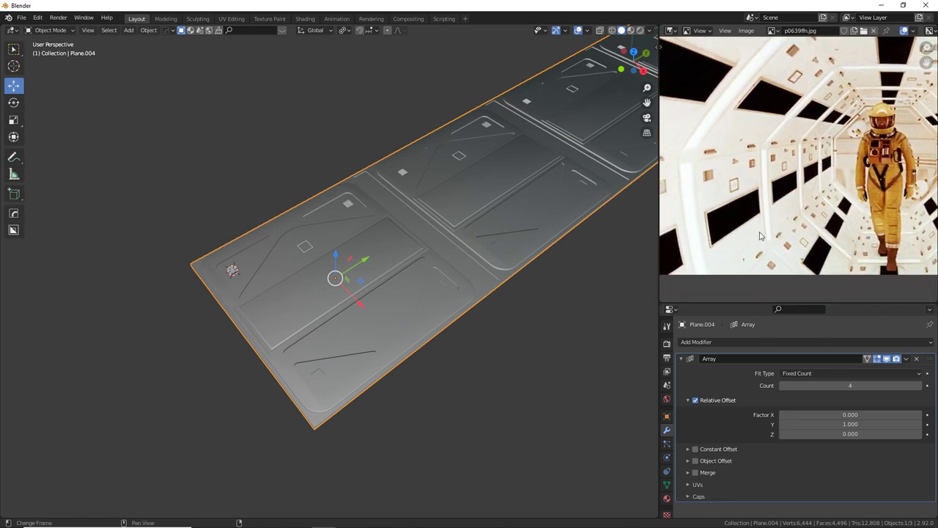
middle_drag(760, 235, 778, 228)
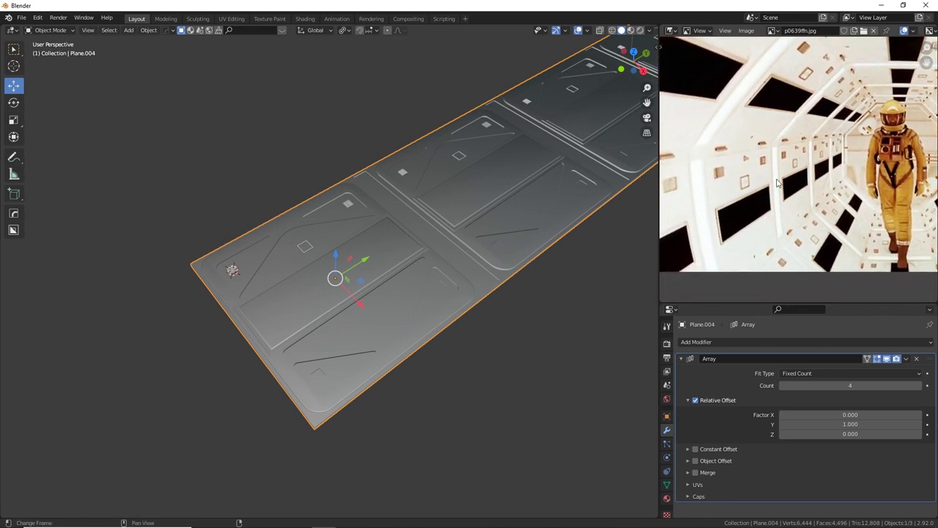
scroll(783, 255, up, 2)
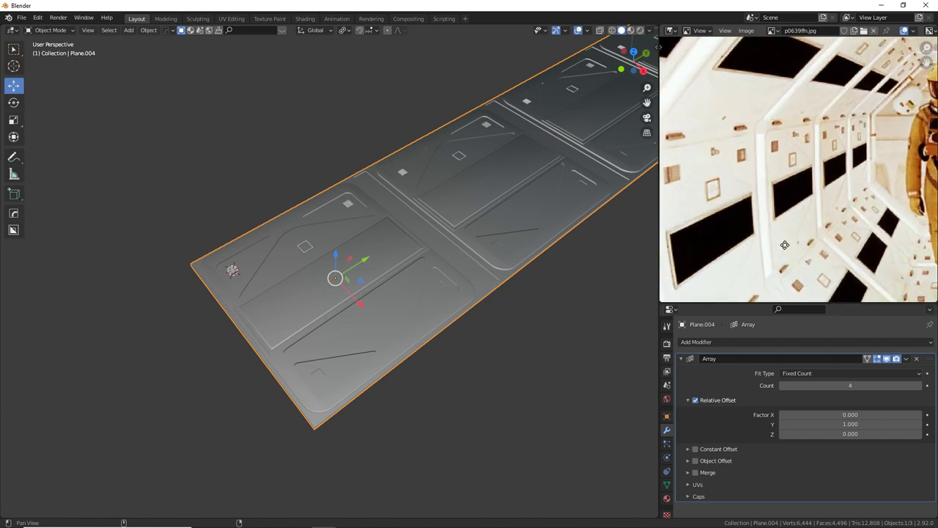
middle_drag(784, 244, 807, 182)
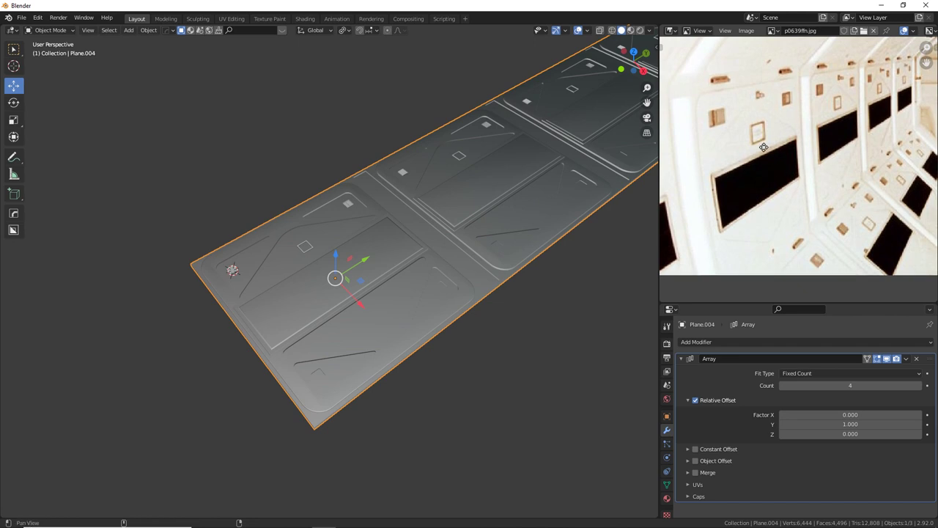
middle_drag(768, 101, 796, 148)
middle_drag(441, 289, 423, 326)
scroll(423, 326, up, 5)
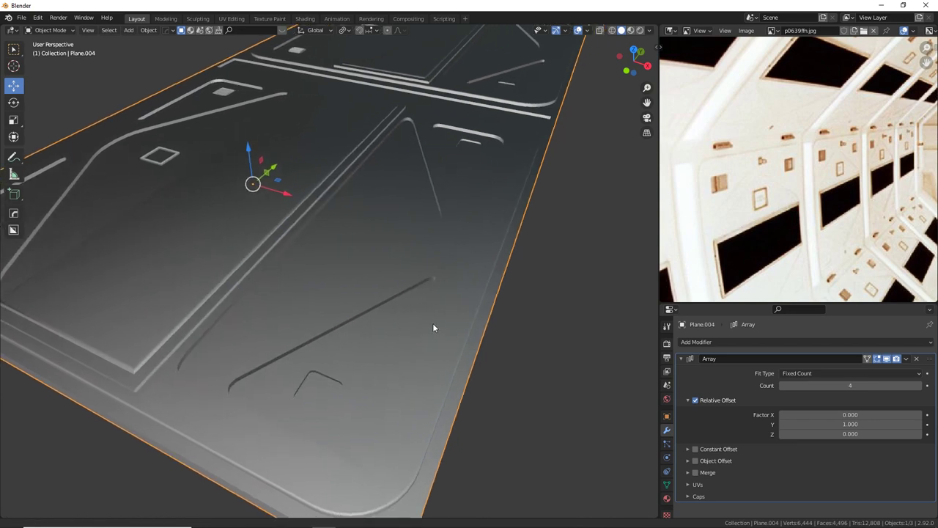
middle_drag(557, 233, 98, 240)
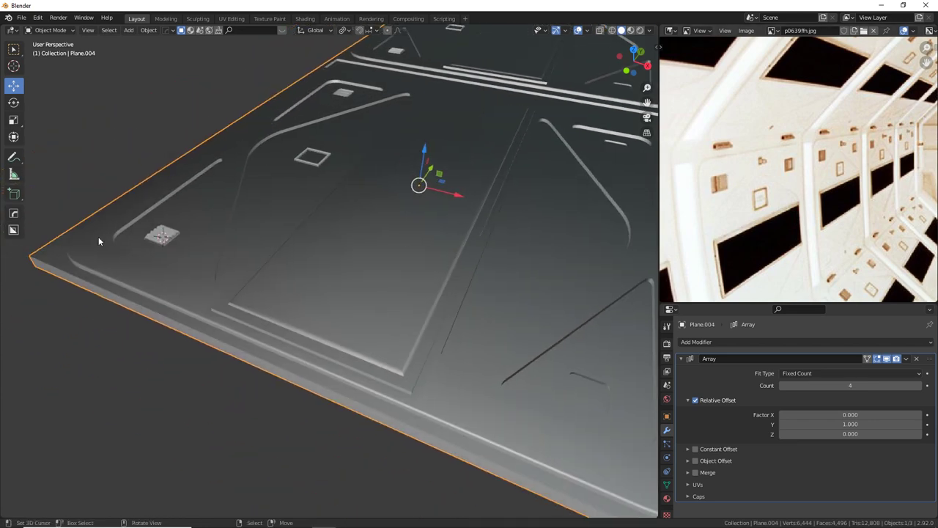
scroll(414, 284, down, 6)
scroll(758, 150, up, 3)
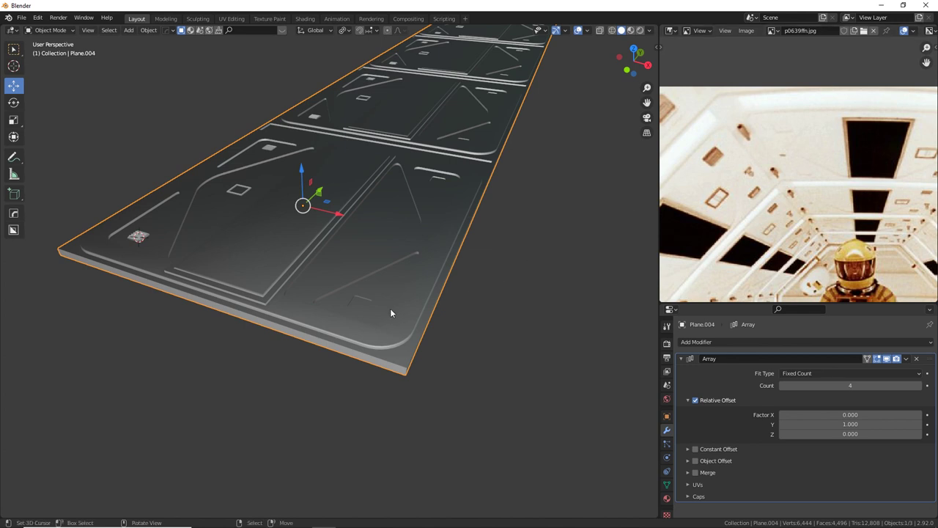
Enter Edit Mode and select the outer side faces along both long edges of the first panel.
key(Tab)
right_click(413, 323)
right_click(404, 328)
shift+click(428, 294)
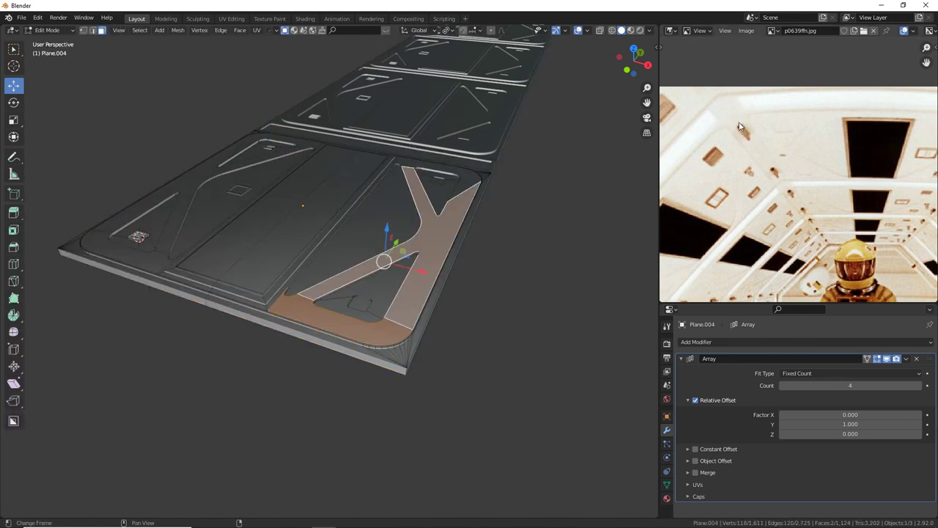
key(Tab)
key(Tab)
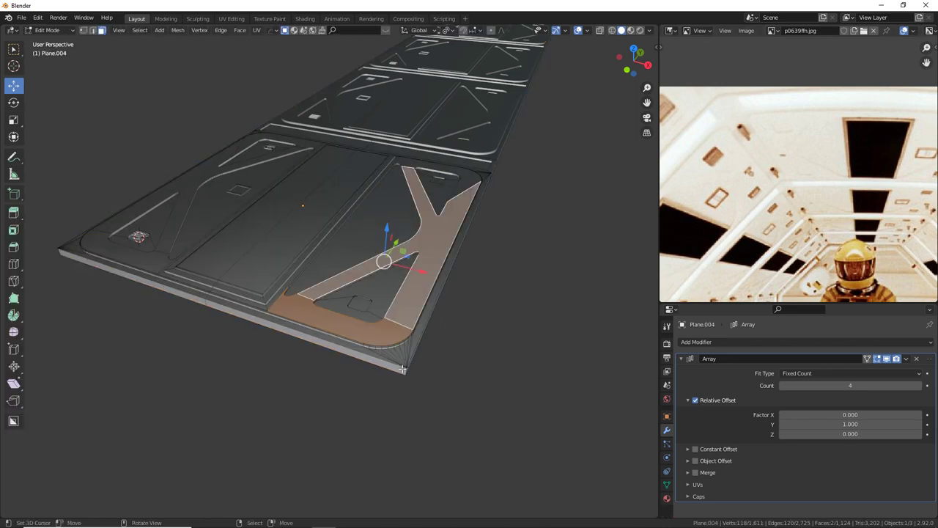
click(402, 369)
middle_drag(423, 347, 366, 320)
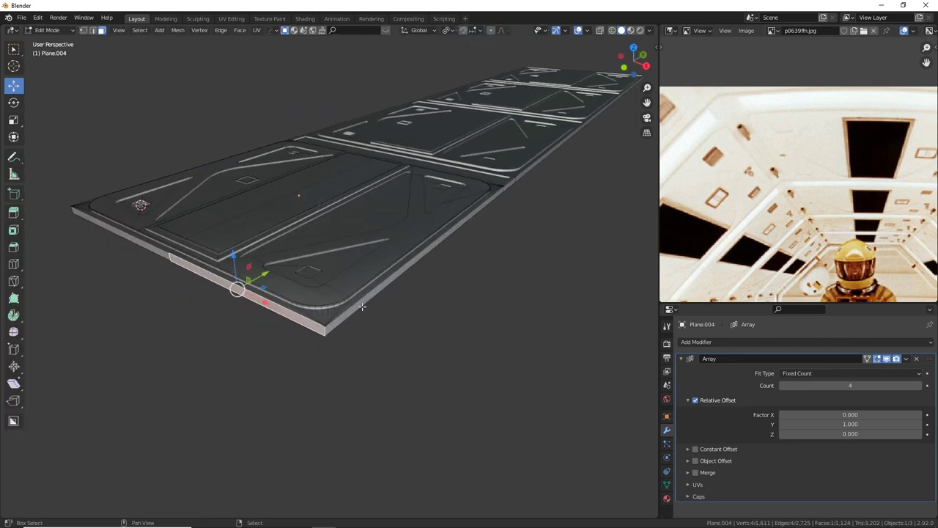
middle_drag(580, 220, 458, 219)
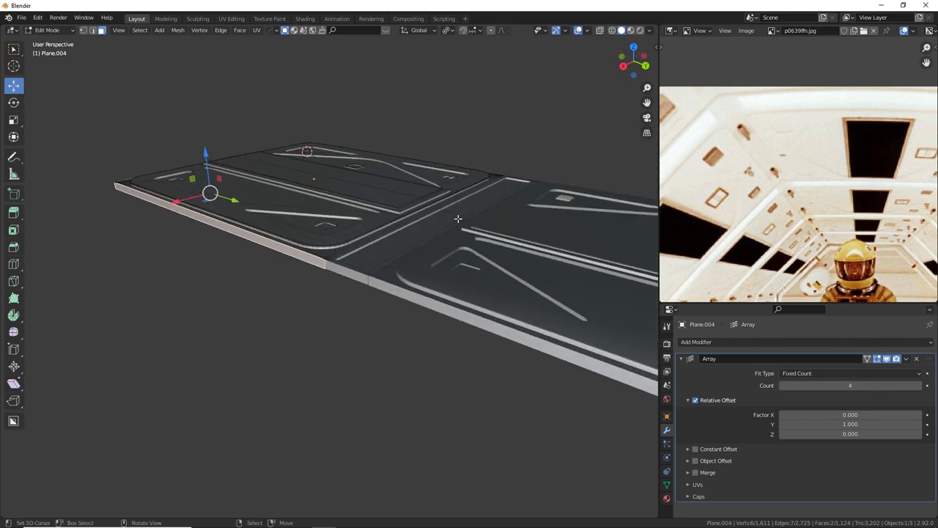
middle_drag(350, 274, 431, 246)
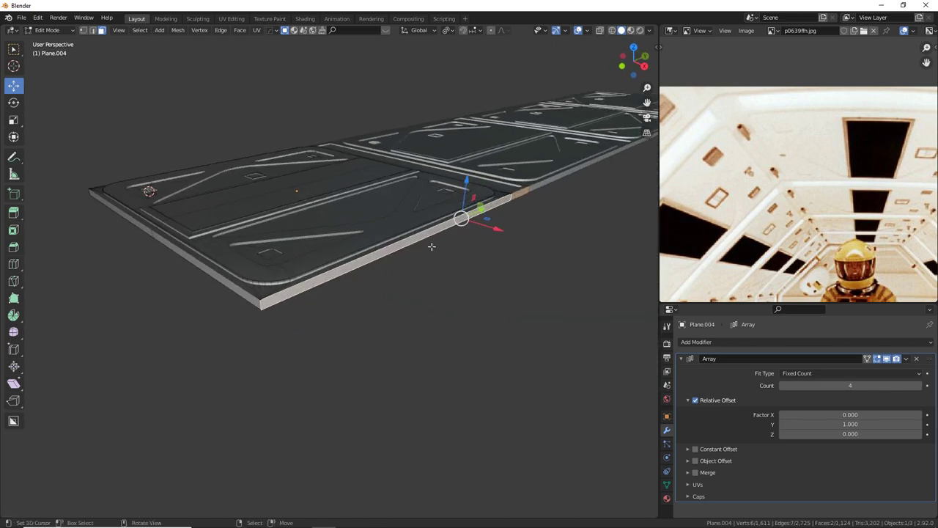
middle_drag(515, 226, 127, 225)
shift+click(105, 214)
shift+click(150, 224)
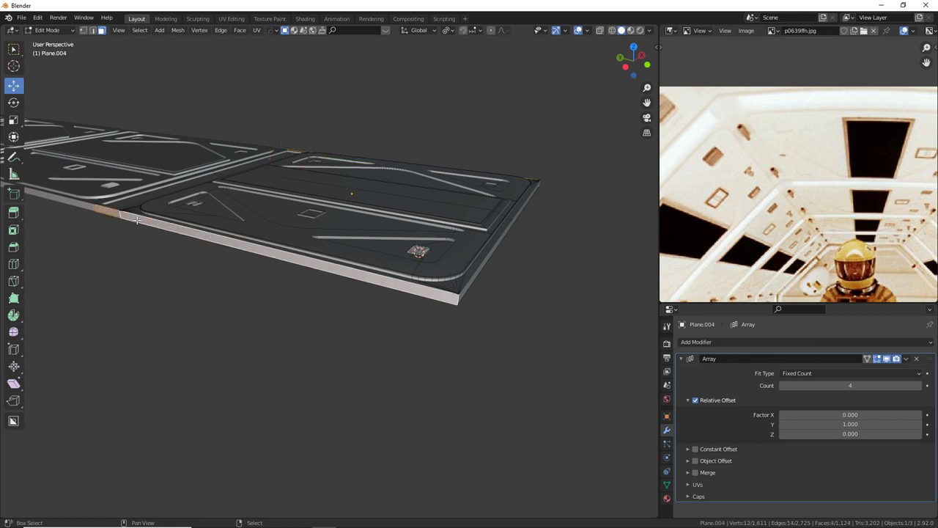
middle_drag(389, 229, 341, 277)
middle_drag(499, 224, 481, 228)
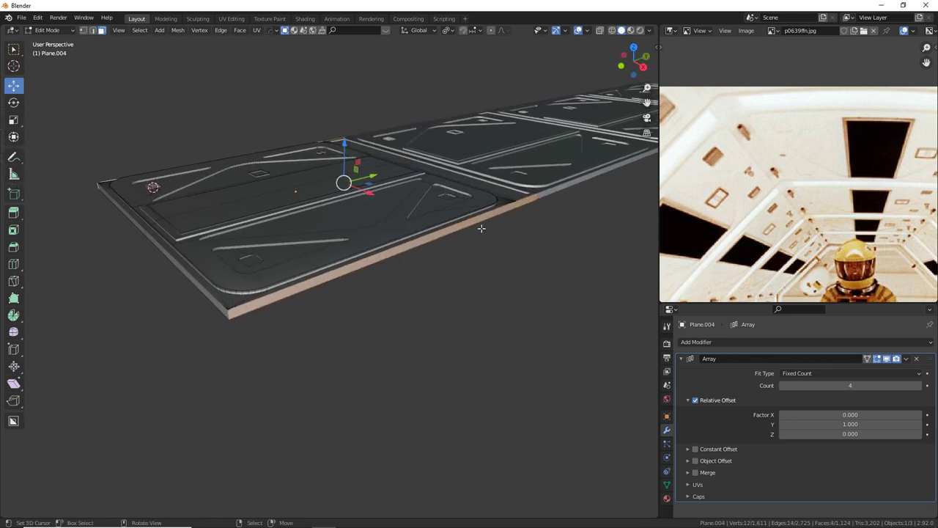
click(493, 29)
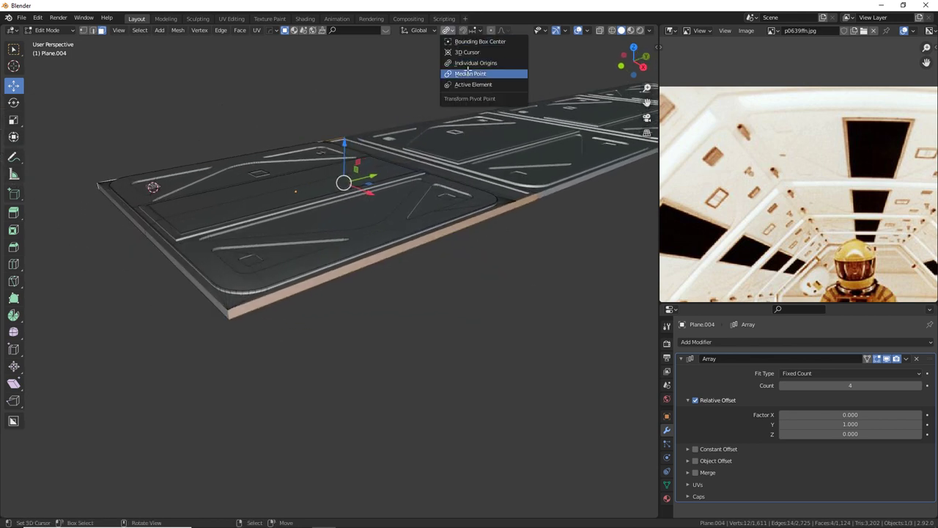
click(469, 71)
middle_drag(477, 95, 478, 269)
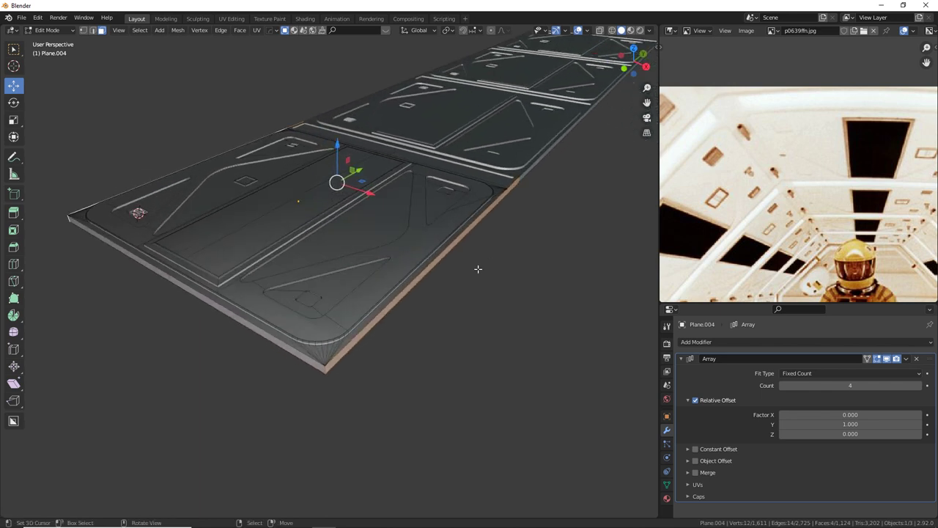
key(s)
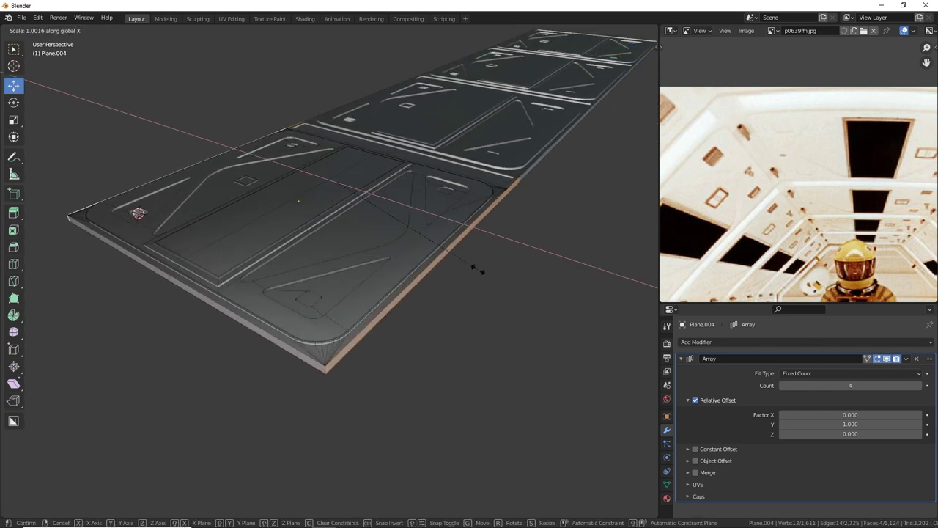
key(x)
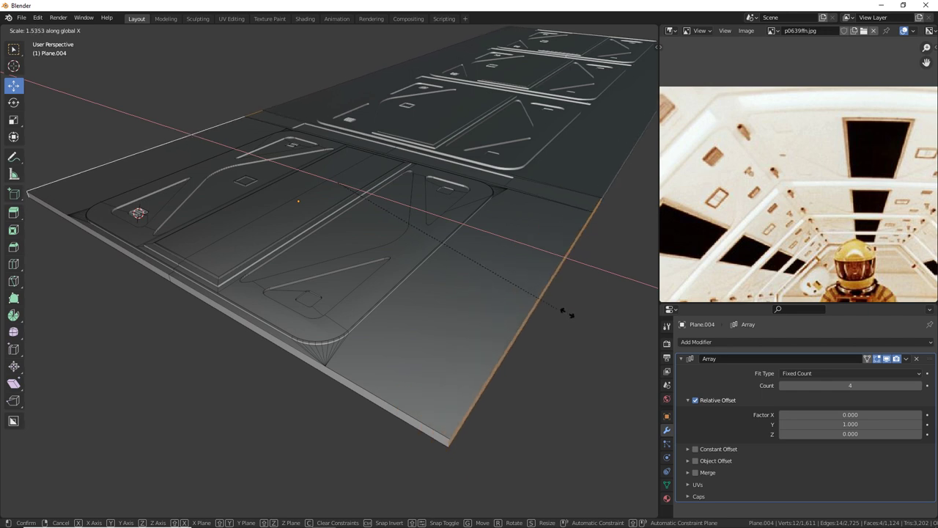
right_click(566, 313)
click(449, 30)
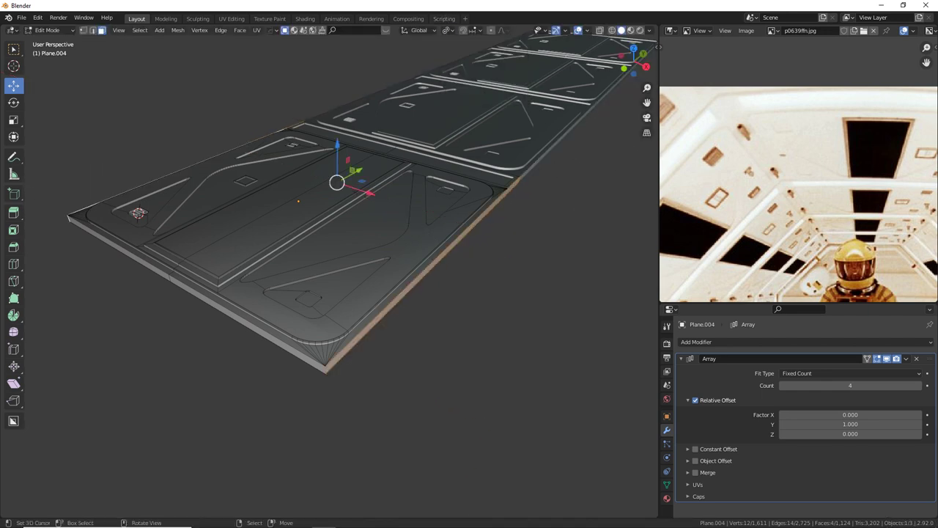
key(s)
key(x)
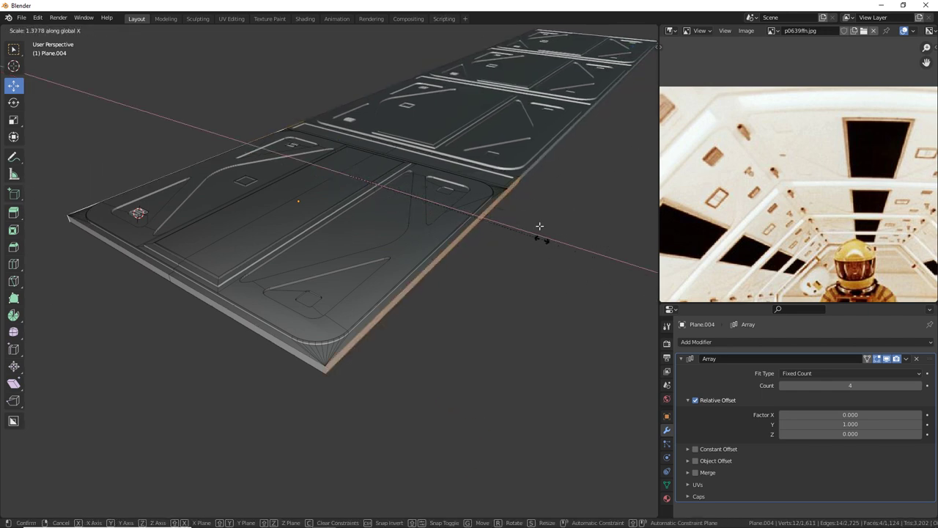
click(539, 226)
Set the transform pivot to Median Point and scale the panel's long side faces along X by about 1.077.
click(448, 31)
click(484, 69)
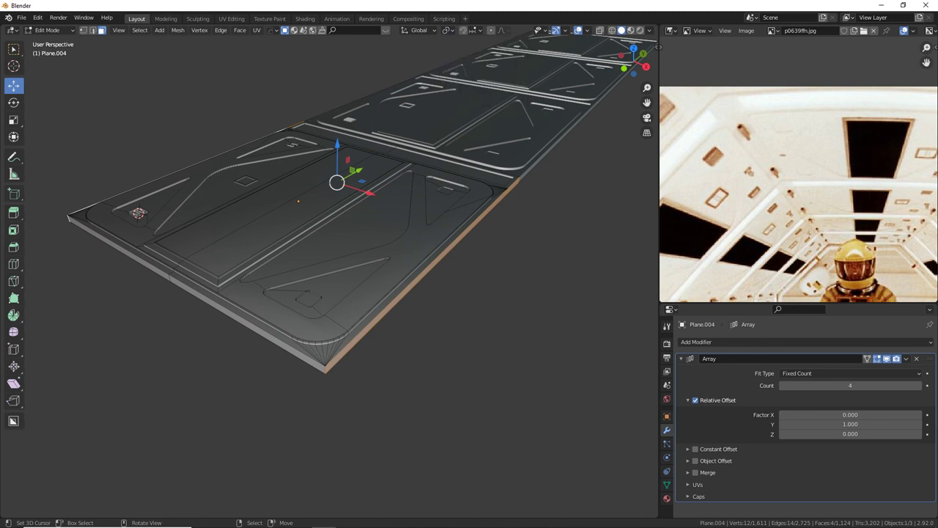
key(s)
key(x)
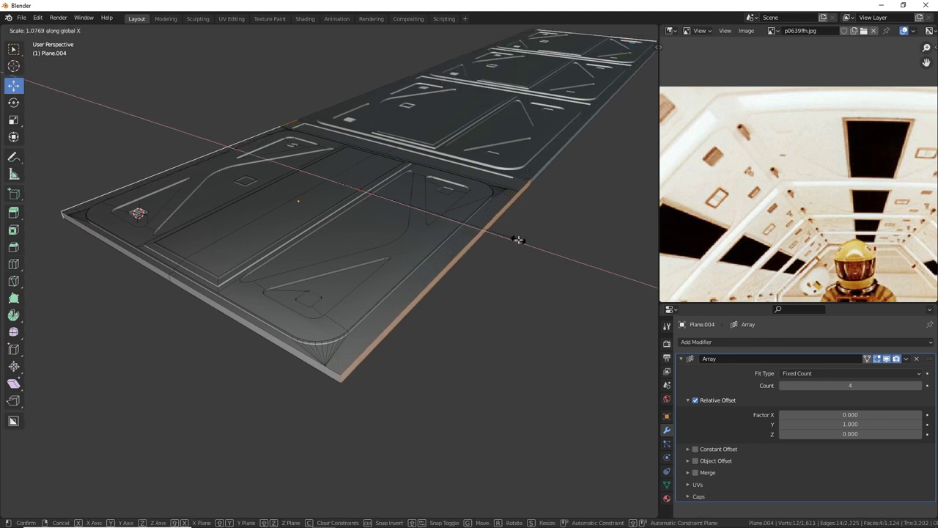
click(518, 240)
Move the side faces at the first panel's free short end about 0.233 m outward along negative Y.
click(200, 298)
middle_drag(245, 320, 184, 242)
key(g)
key(y)
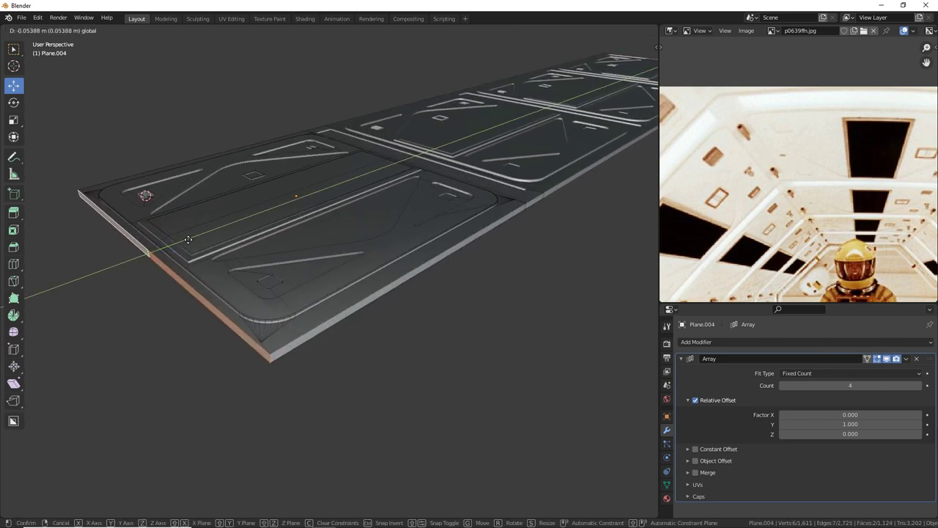
click(179, 242)
middle_drag(300, 274, 375, 283)
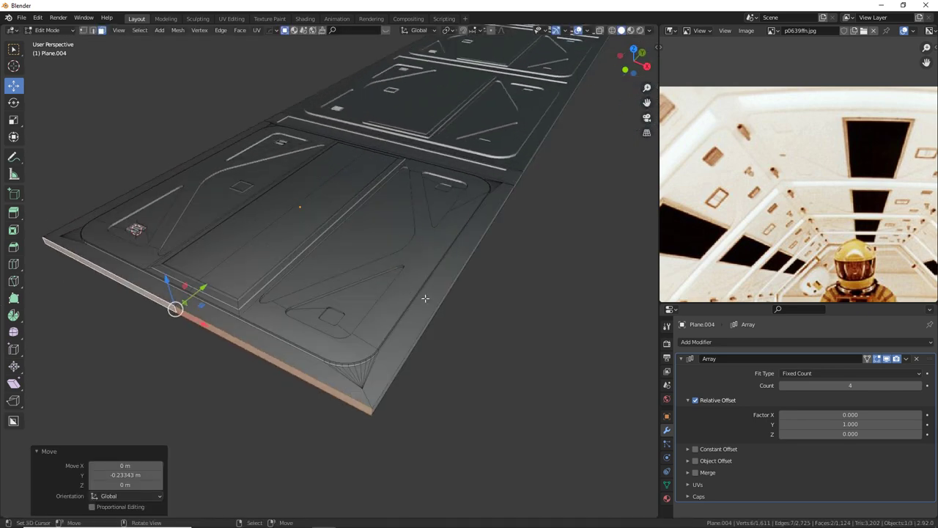
Snap the 3D cursor to the widened top border face on the panel's +X side and add a 16-vertex cylinder there.
click(444, 294)
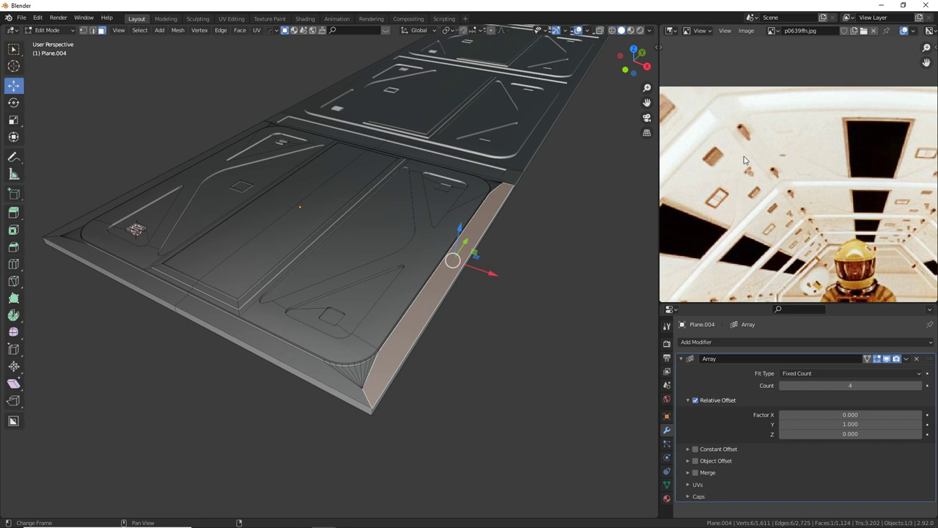
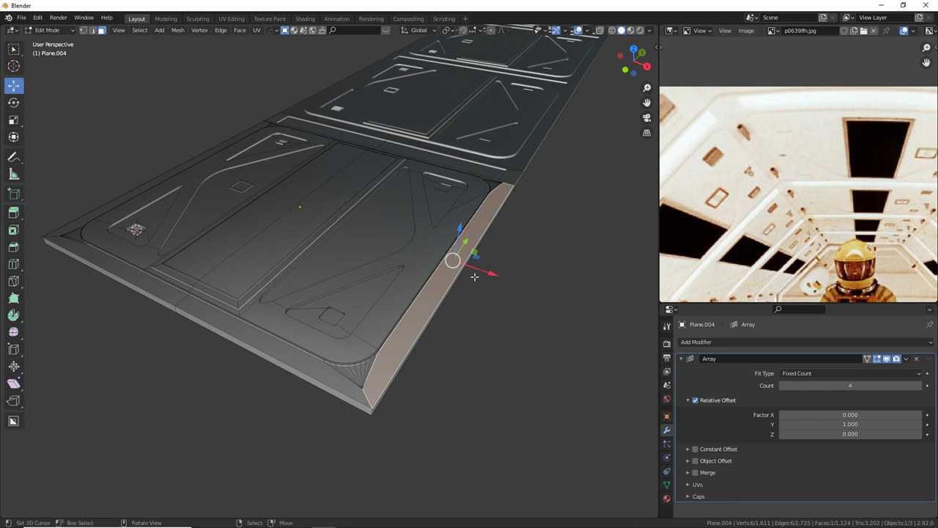
key(shift+s)
click(525, 318)
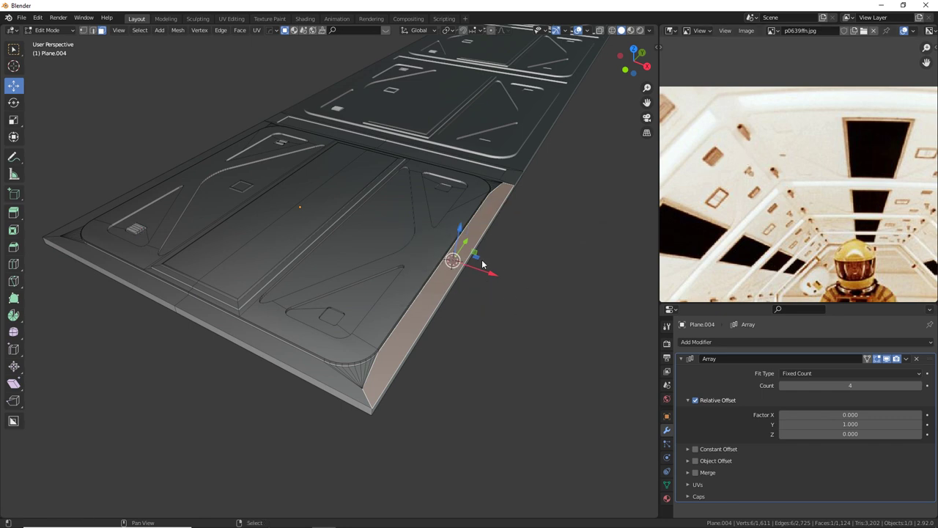
key(shift+a)
click(451, 264)
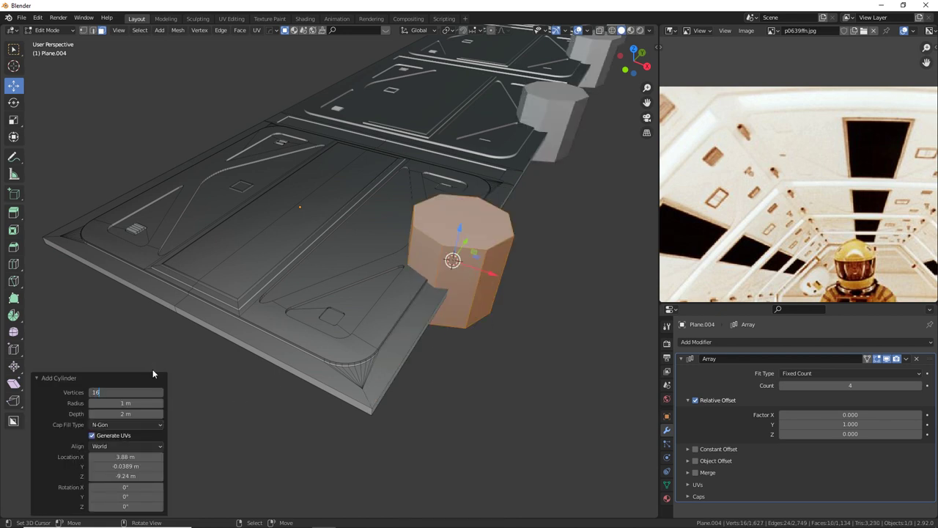
key(Return)
Rotate the cylinder 90° about X, scale it to 0.121, and scale it again by 0.728.
text(rx)
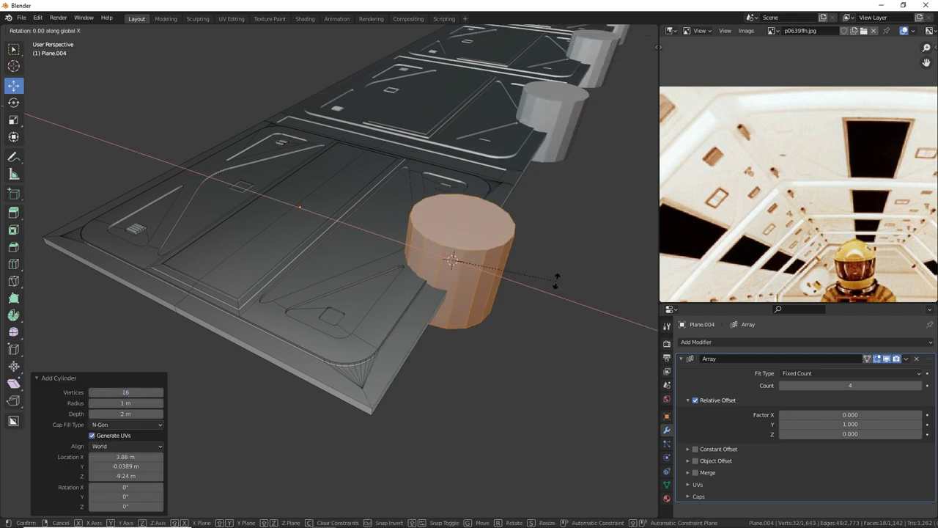
text(90)
key(Return)
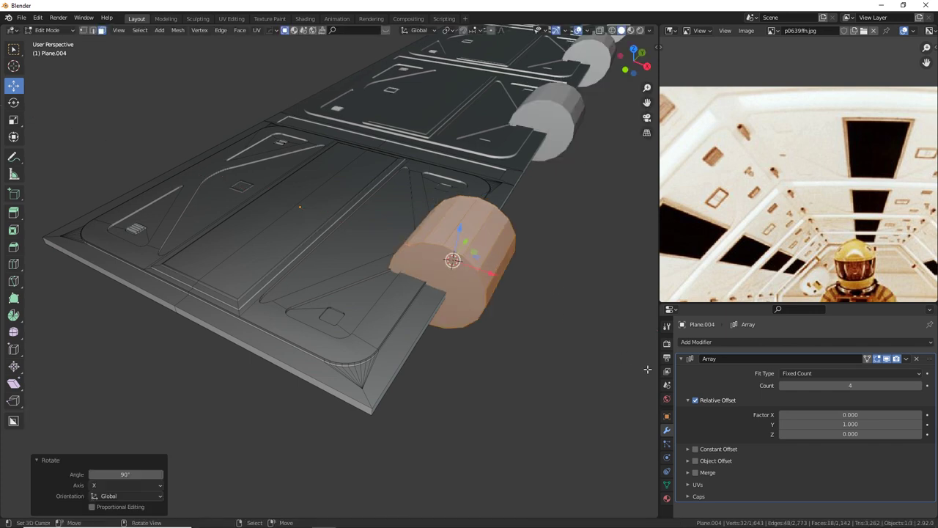
key(s)
click(466, 288)
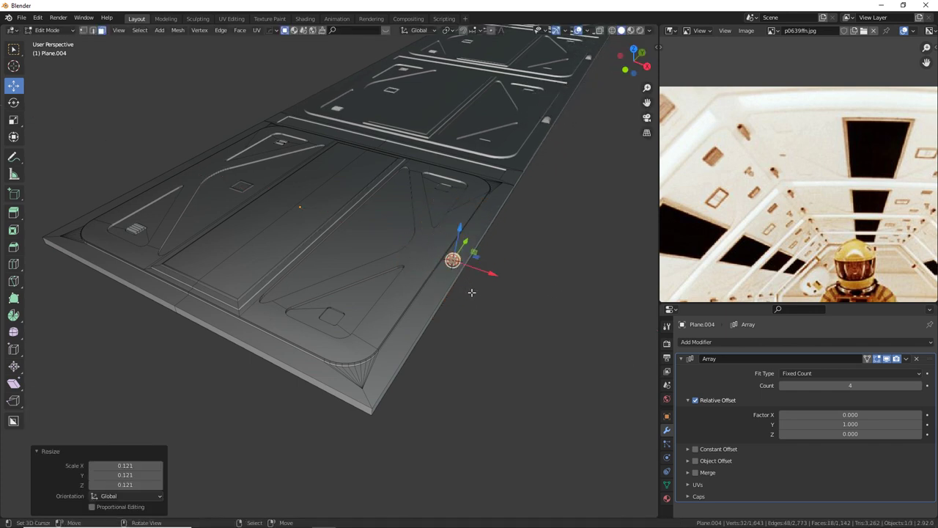
key(s)
right_click(464, 287)
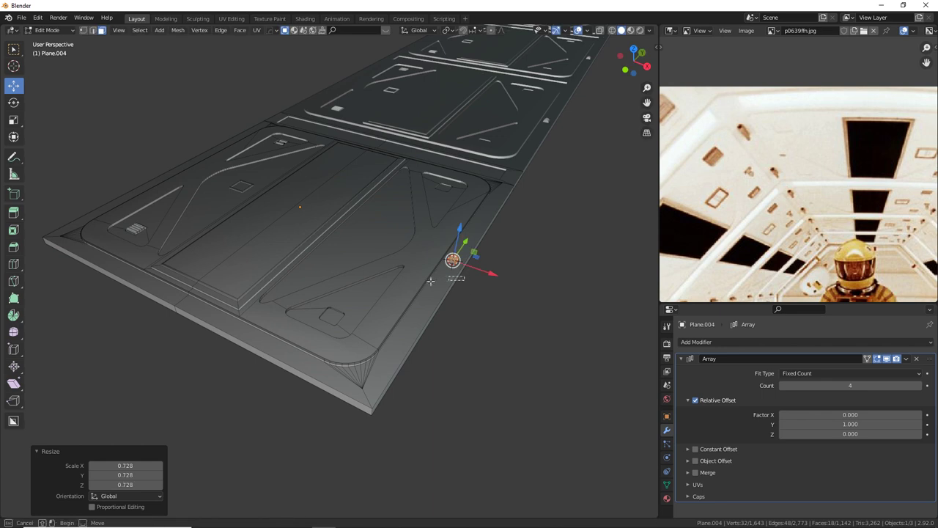
click(456, 285)
Move the cylinder about 2.74 m along negative Y toward the panel's corner and scale it along Y by 1.413.
middle_drag(450, 258, 513, 271)
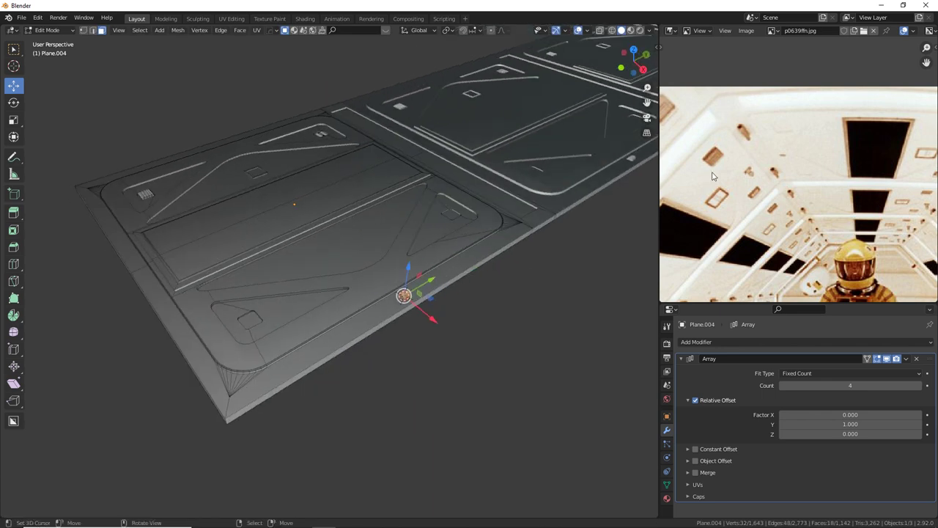
scroll(731, 157, up, 1)
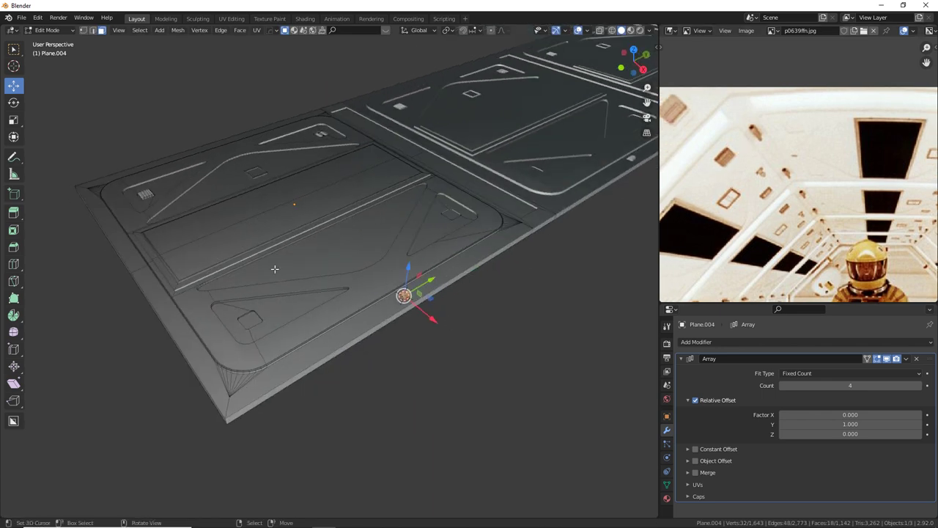
drag(416, 281, 416, 283)
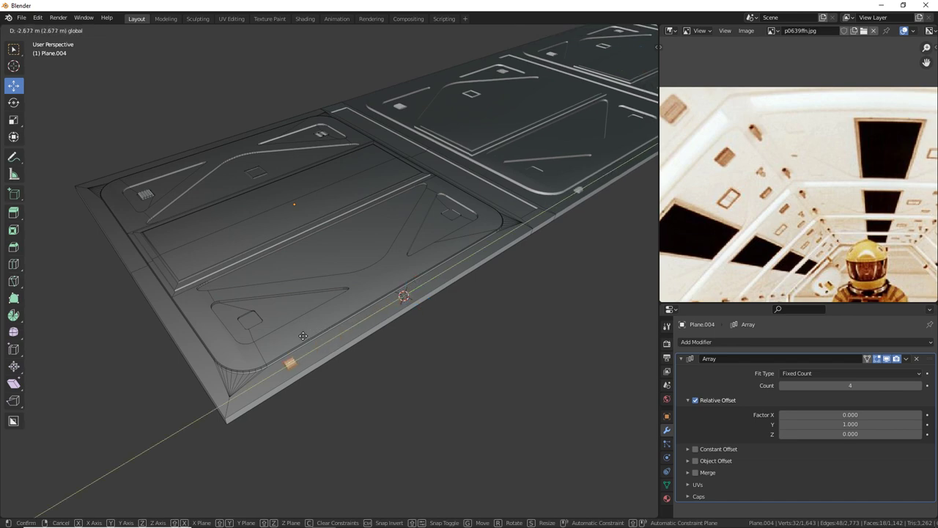
drag(303, 336, 305, 340)
key(s)
key(x)
key(y)
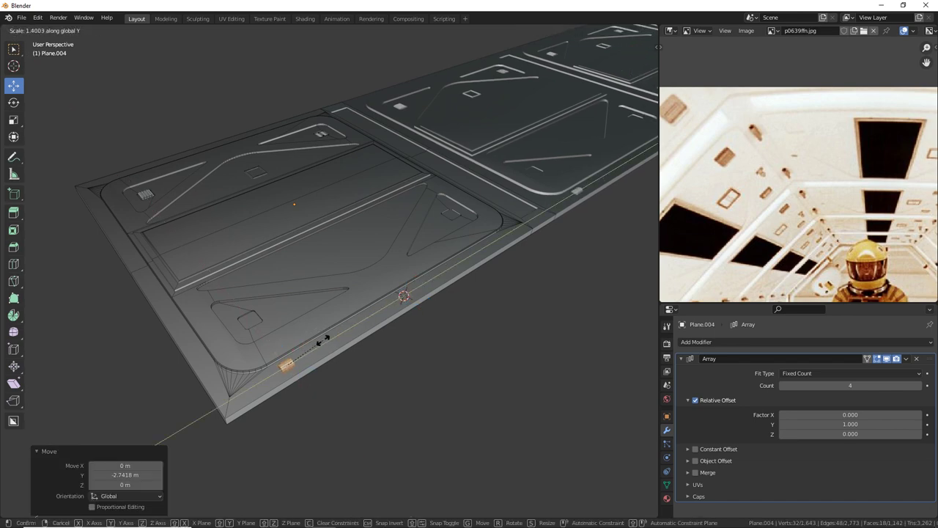
click(325, 337)
From the top view, stretch the cylinder along Y by 1.381, place it beside the small rounded square, and stretch it along Y by 1.131.
key(shift+KP_7)
key(KP_Decimal)
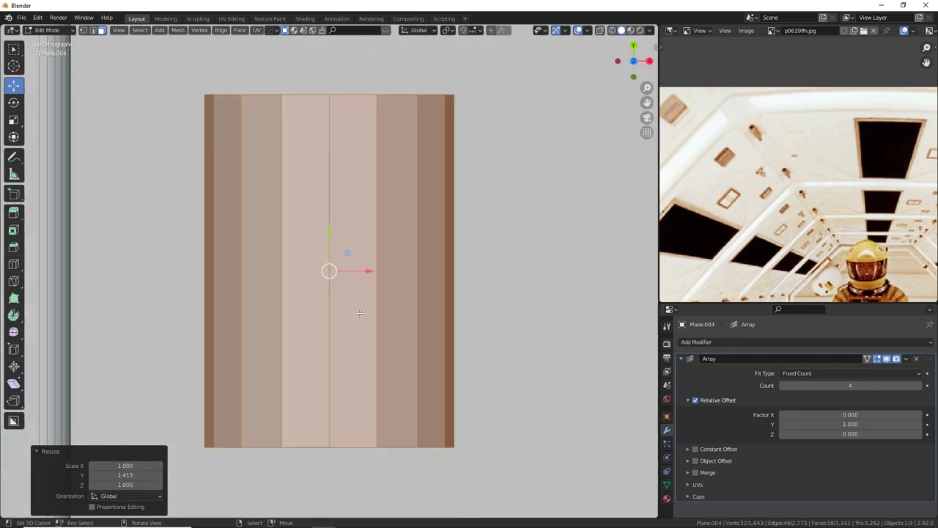
scroll(360, 313, down, 13)
key(s)
key(y)
click(422, 290)
key(g)
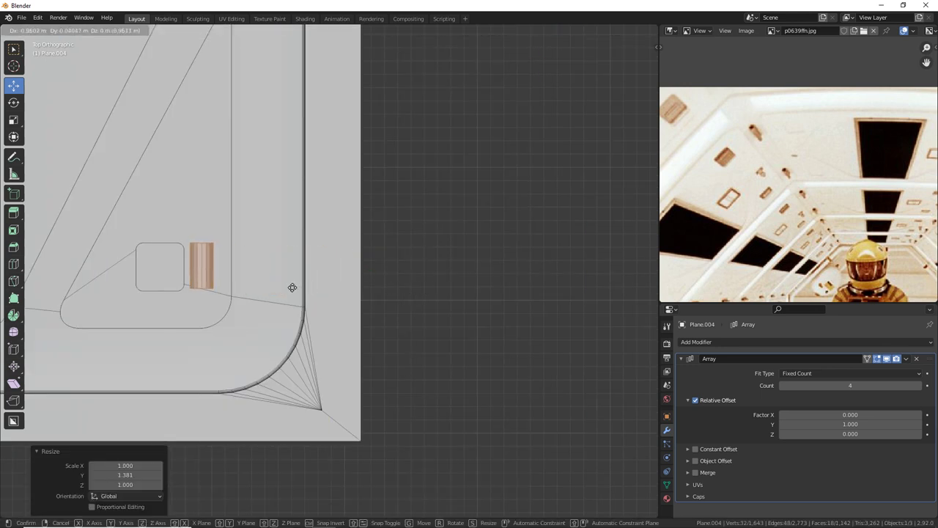
click(292, 287)
key(s)
key(x)
click(302, 288)
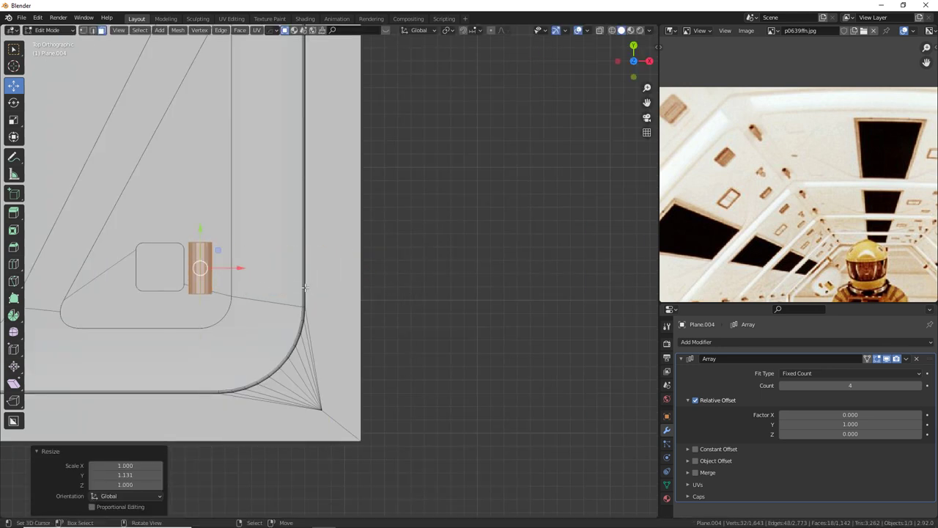
Scale the cylinder uniformly by 0.637, then lengthen it along Y by 1.499.
key(g)
click(303, 286)
key(s)
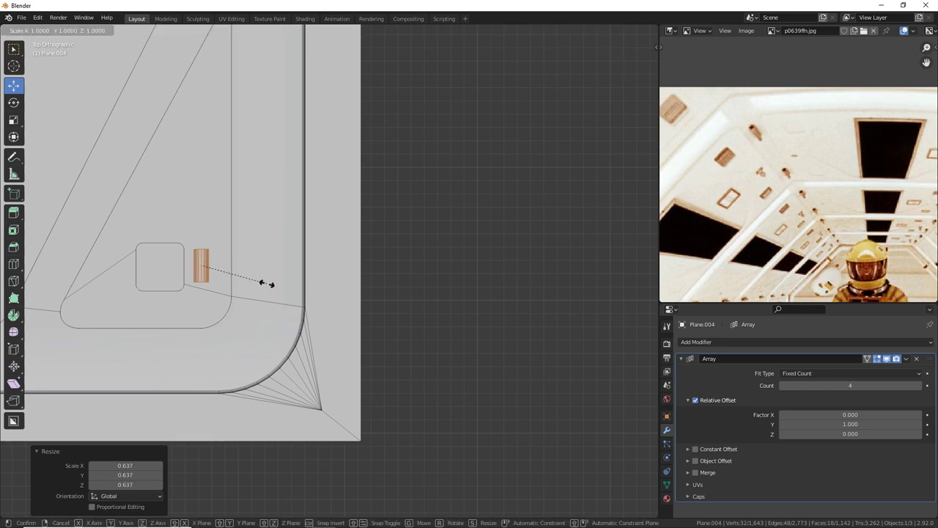
key(y)
click(297, 284)
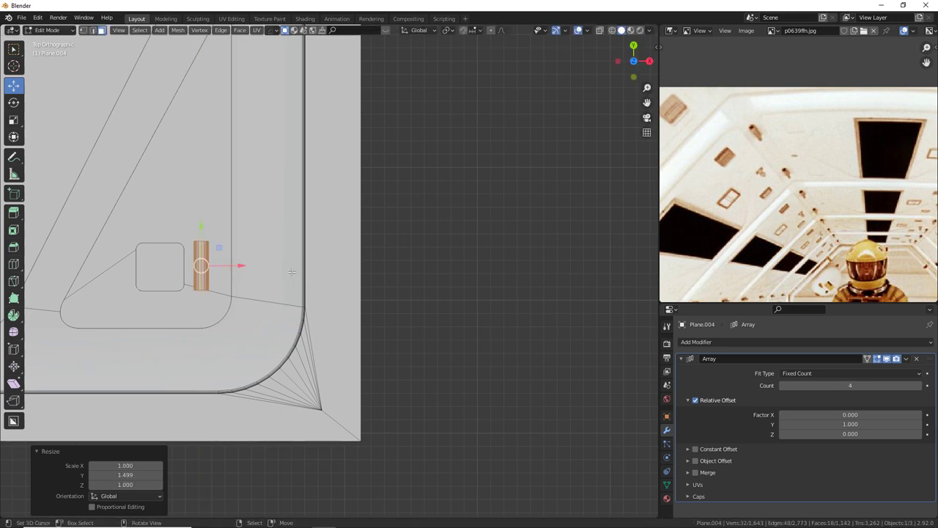
Move the cylinder about 0.85 m along X onto the panel's side border and raise it about 0.078 m along Z.
key(g)
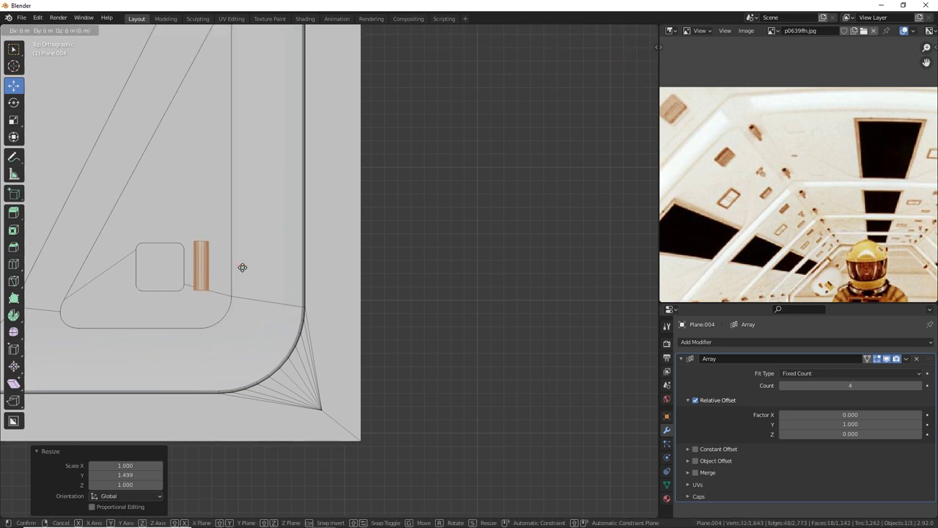
key(x)
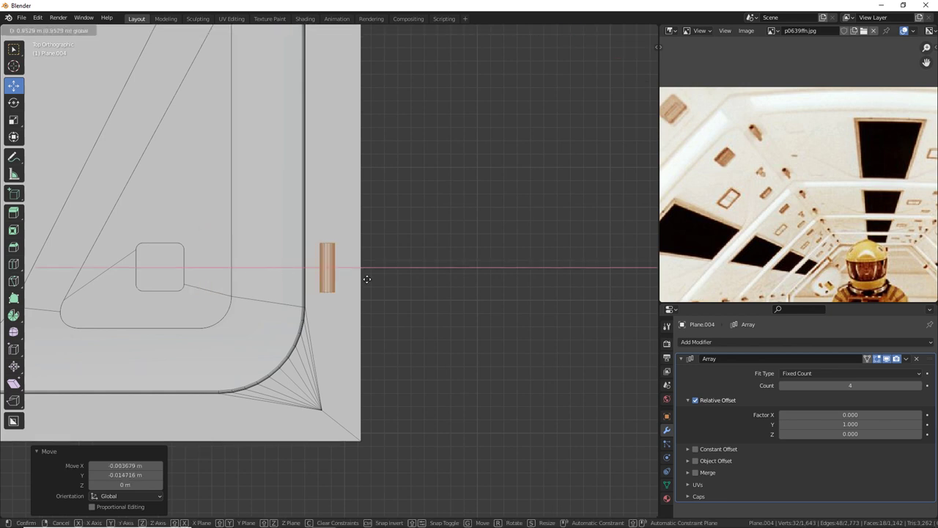
click(373, 278)
middle_drag(372, 278, 331, 234)
key(g)
key(z)
click(339, 222)
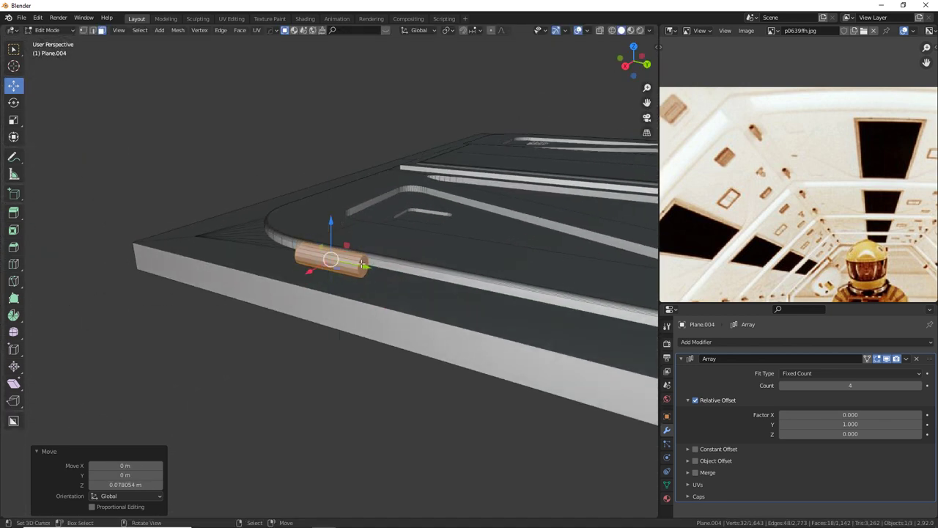
Inset the cylinder's +Y end face by about 0.0117 m and extrude it about 0.2 m into a thinner section.
right_click(363, 264)
scroll(423, 286, up, 1)
middle_drag(415, 285, 466, 251)
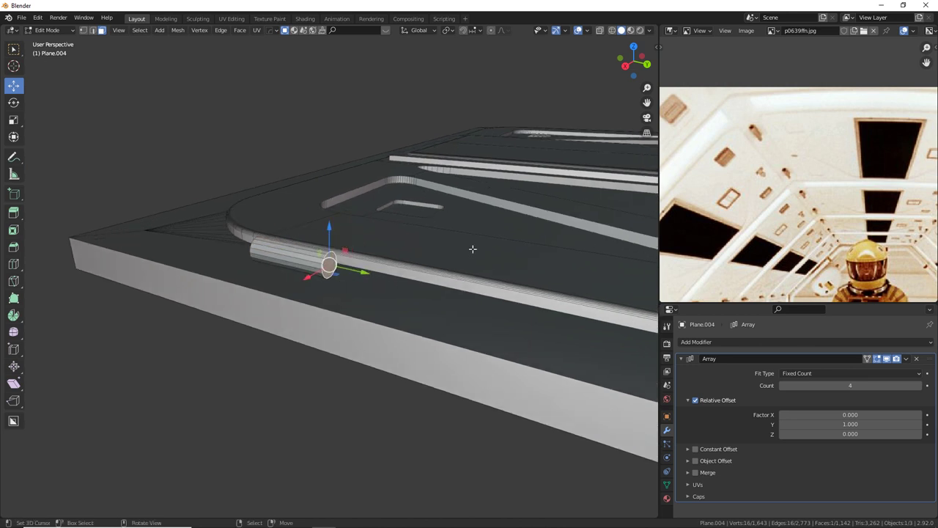
key(i)
click(469, 251)
key(e)
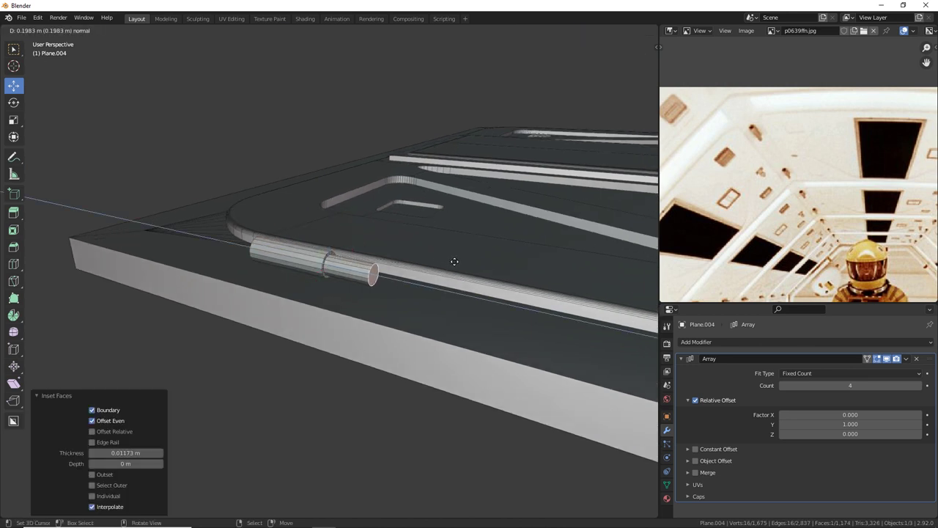
click(461, 263)
Bevel the rim of the cylinder's opposite, thicker end with 3 segments and a width of about 0.0287 m.
middle_drag(462, 264, 327, 281)
click(327, 281)
key(ctrl+b)
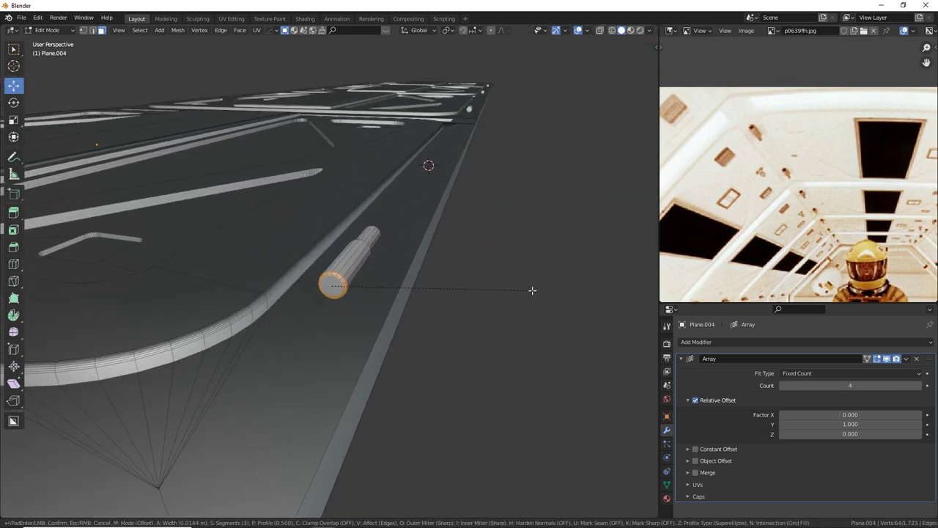
click(534, 290)
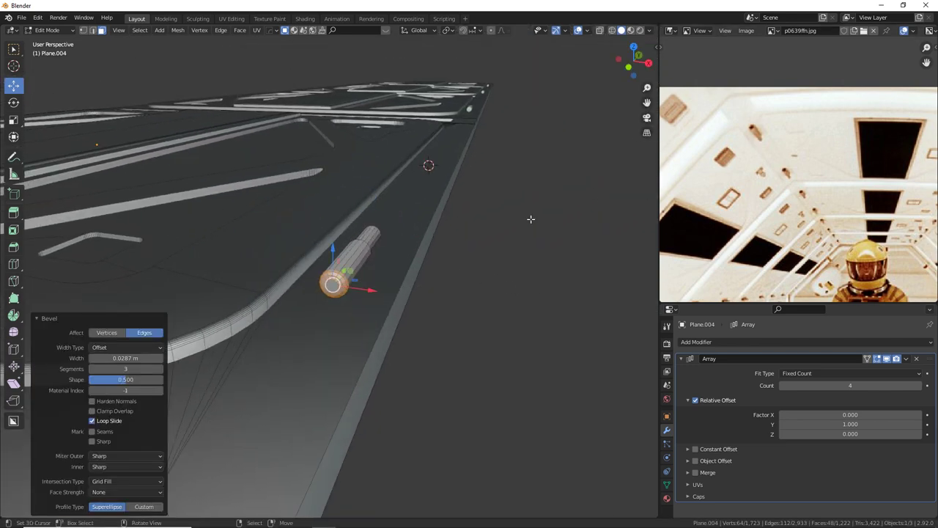
Snap the 3D cursor to the thick cylinder section's side face loop and add a cube there.
middle_drag(440, 256, 393, 292)
scroll(419, 295, up, 2)
alt+click(381, 258)
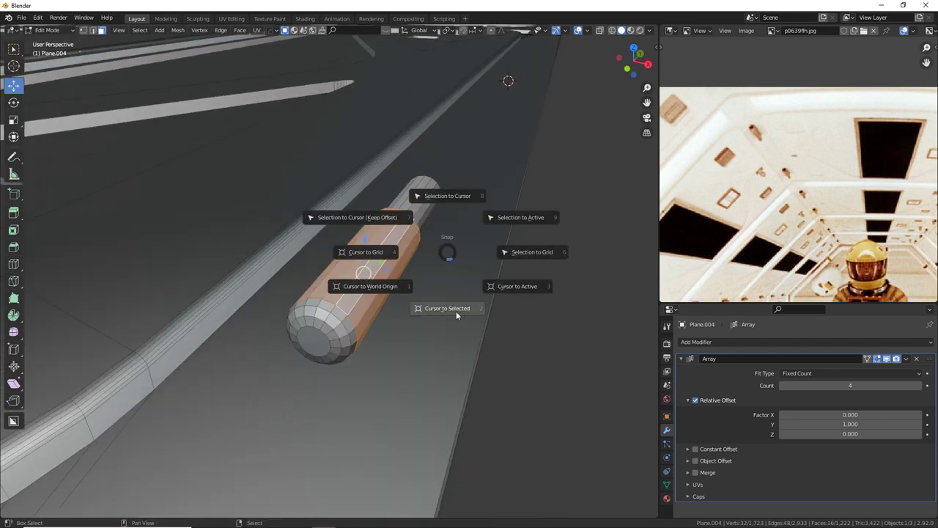
click(456, 311)
key(shift+a)
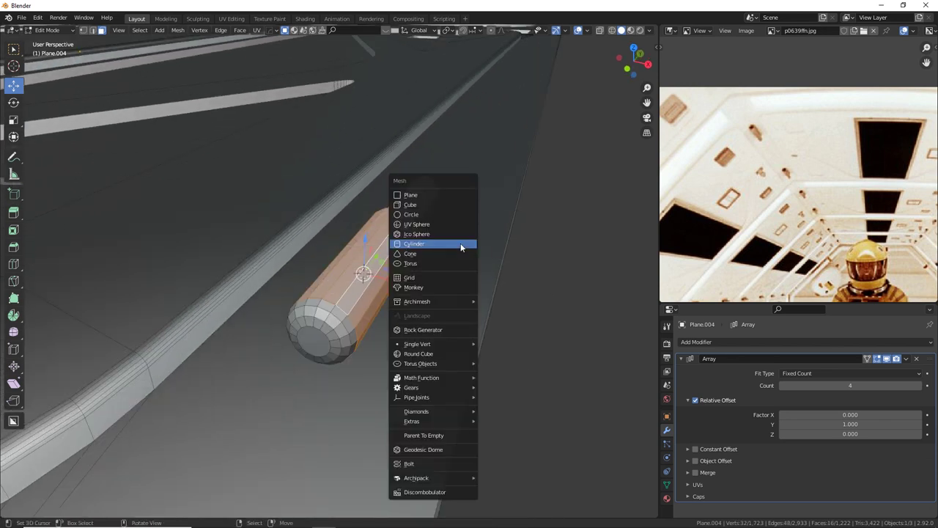
click(440, 205)
Scale the cube by 0.170 and again by 0.207, then stretch it along Y by 6.290 into a long block.
key(s)
click(401, 255)
key(s)
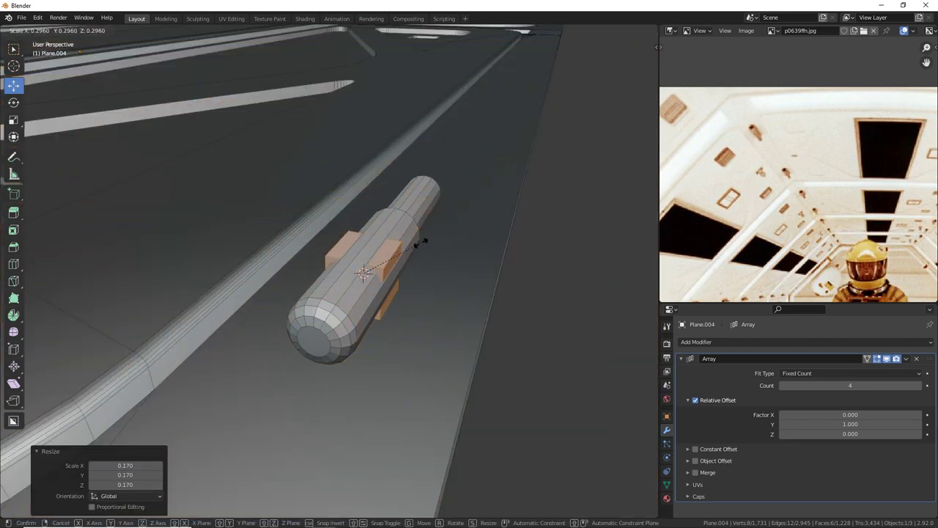
click(407, 251)
middle_drag(407, 251, 320, 252)
key(s)
key(x)
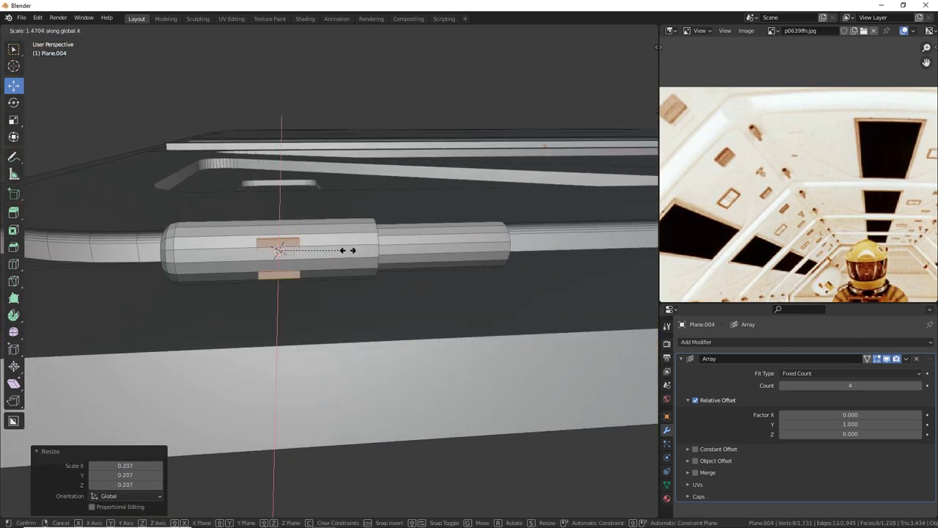
key(y)
click(546, 266)
key(Tab)
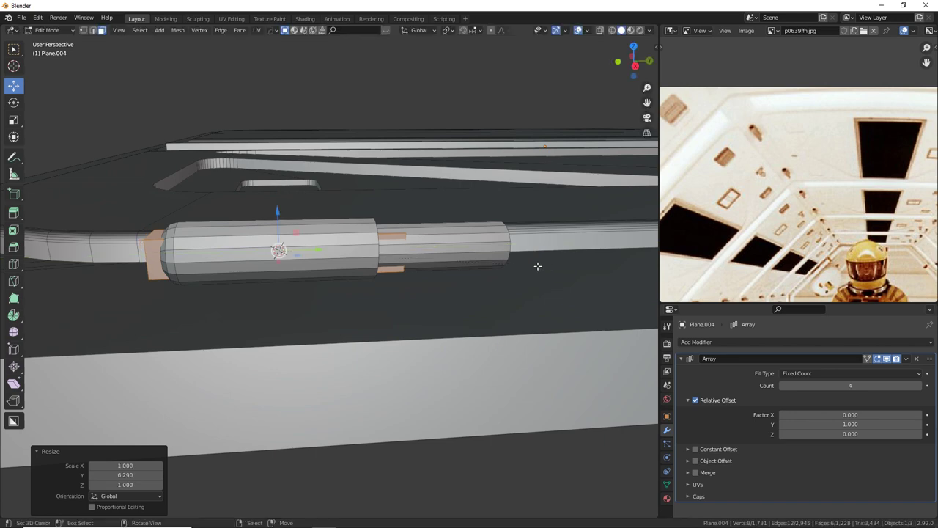
Shift the long block along positive Y so it extends under the cylinder's thinner section.
middle_drag(536, 266, 352, 261)
key(g)
key(y)
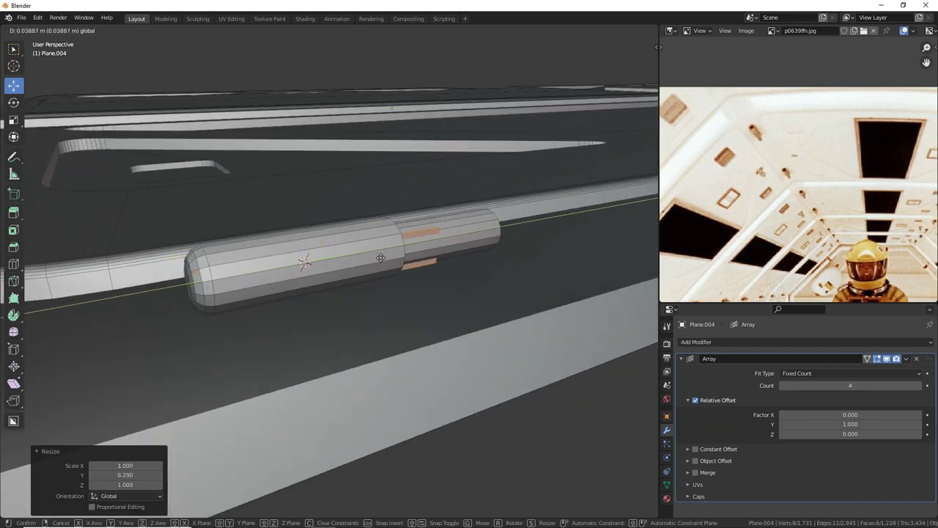
click(403, 260)
Select the whole linked cylinder and raise it along Z above the block by about 0.024 m, then another 0.011 m.
right_click(385, 256)
key(ctrl+l)
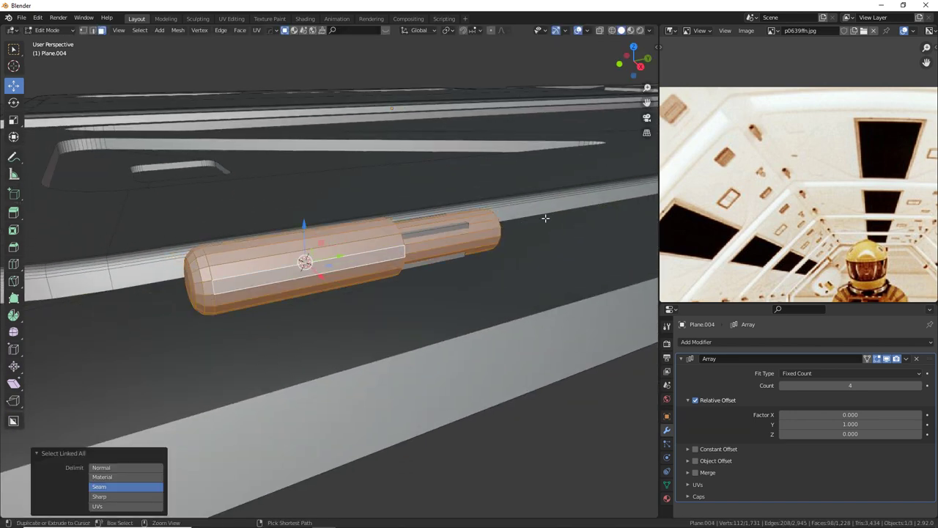
key(g)
key(z)
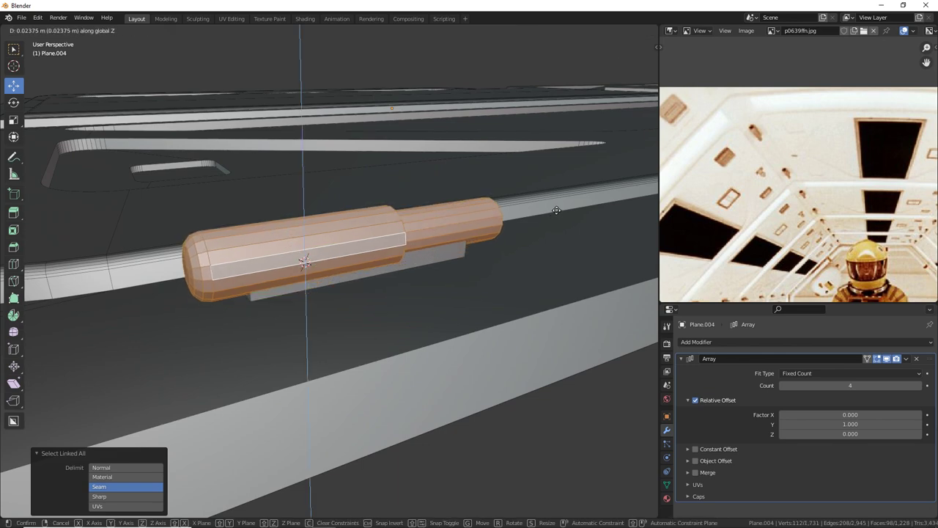
click(556, 209)
middle_drag(556, 209, 438, 287)
key(g)
key(z)
click(514, 242)
Shorten the stepped cylinder along Y by a factor of 0.816 and slide it slightly toward the panel's corner along negative Y.
scroll(396, 294, down, 5)
middle_drag(377, 300, 361, 286)
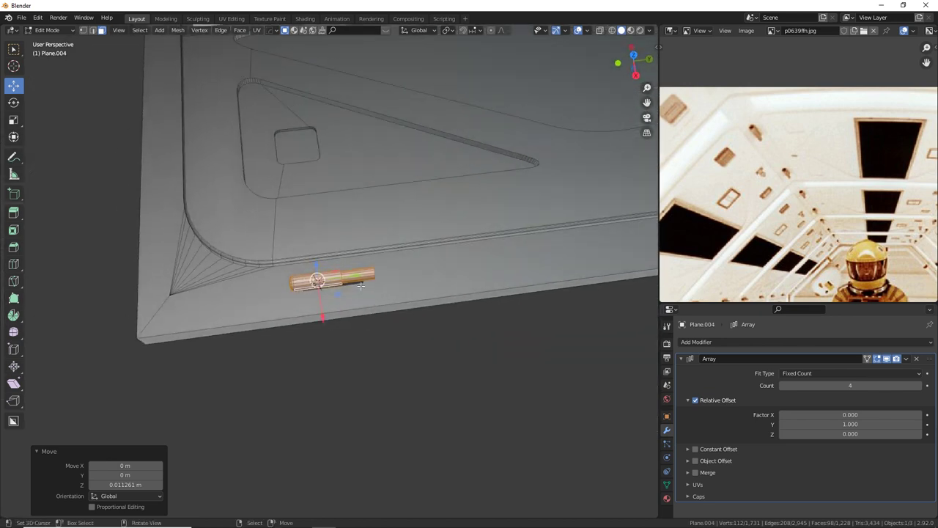
key(s)
key(y)
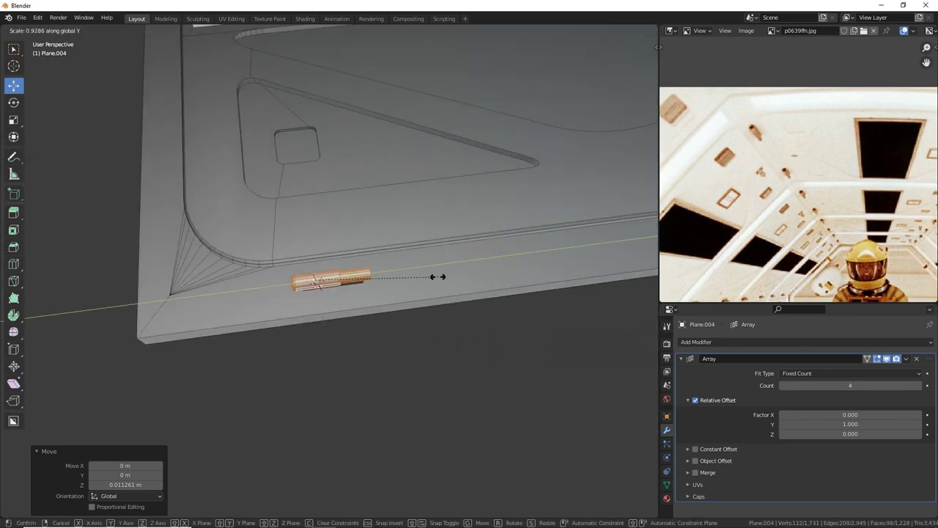
click(424, 279)
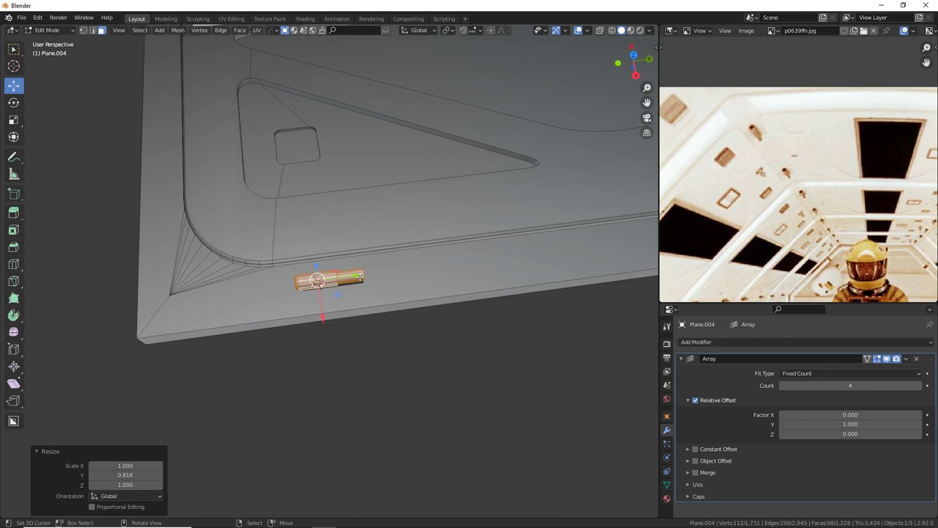
drag(357, 277, 348, 280)
Select the entire linked base block and move it about 0.118 m along negative Y beneath the cylinder.
click(356, 277)
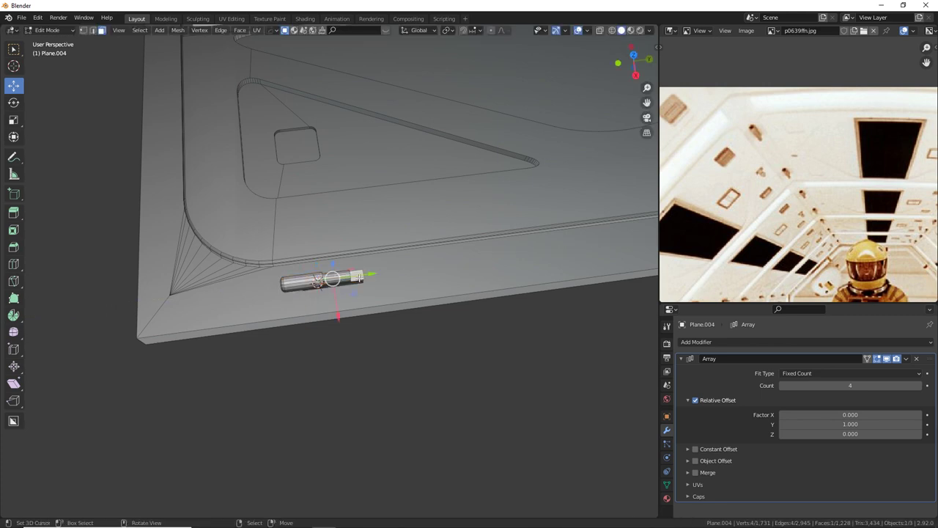
key(ctrl+l)
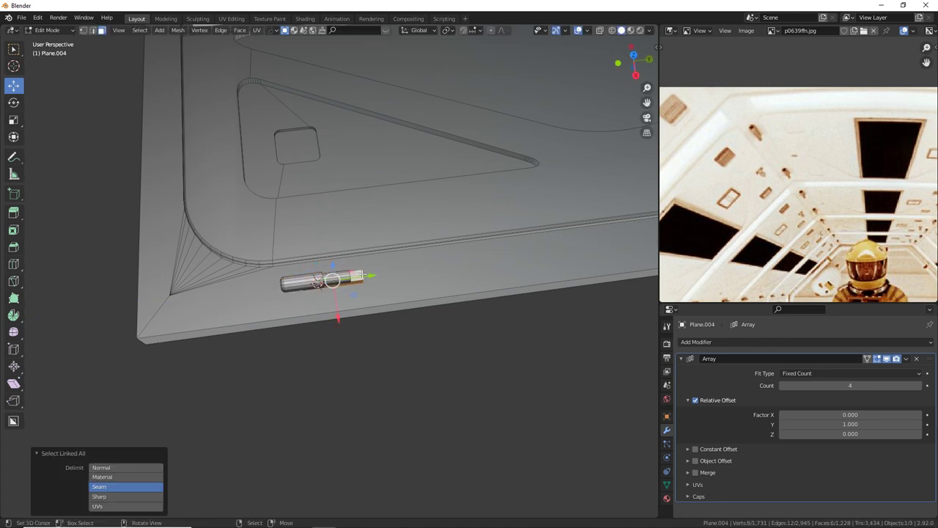
drag(357, 278, 349, 276)
key(KP_7)
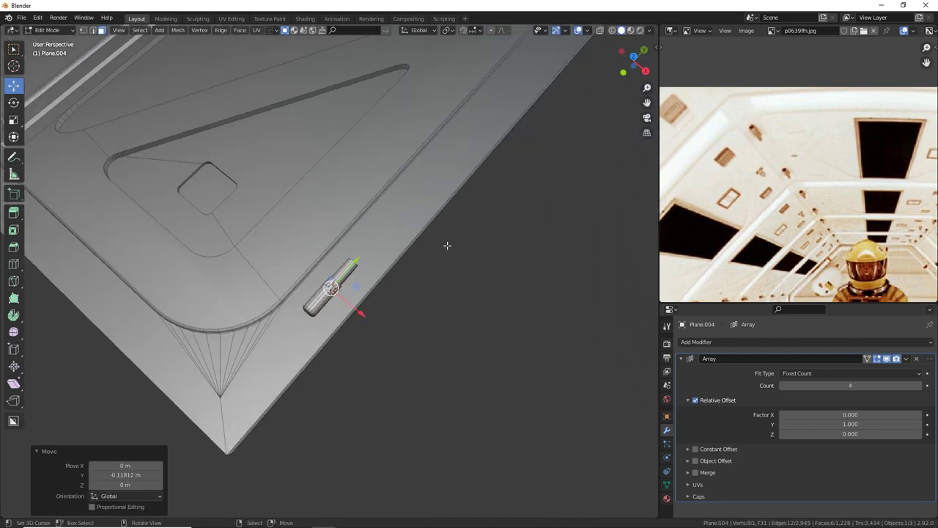
Select the base block's +Y end face and pull it slightly inward along Y to shorten the block.
middle_drag(439, 272, 340, 230)
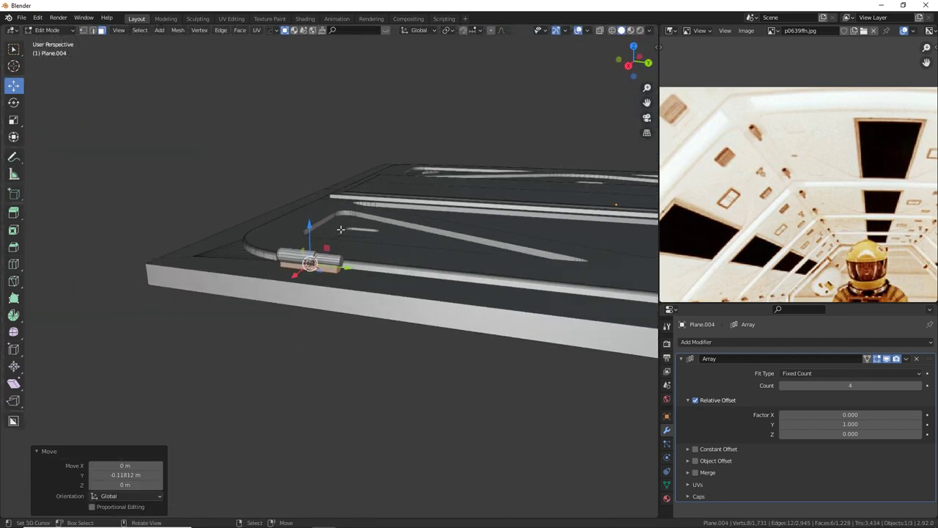
right_click(346, 278)
right_click(338, 266)
click(341, 269)
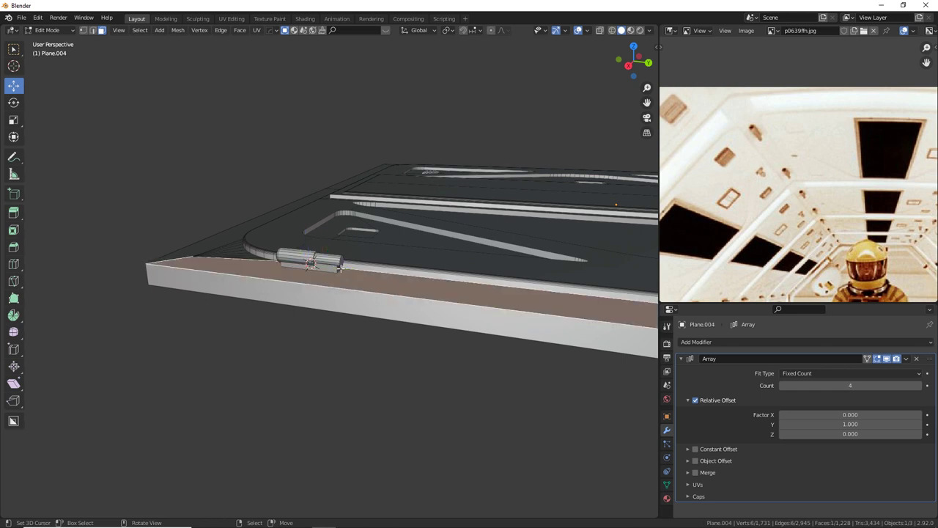
right_click(338, 269)
drag(376, 274, 365, 276)
Select the cylinder together with its base block, including all their linked geometry.
scroll(366, 276, down, 2)
shift+right_click(319, 267)
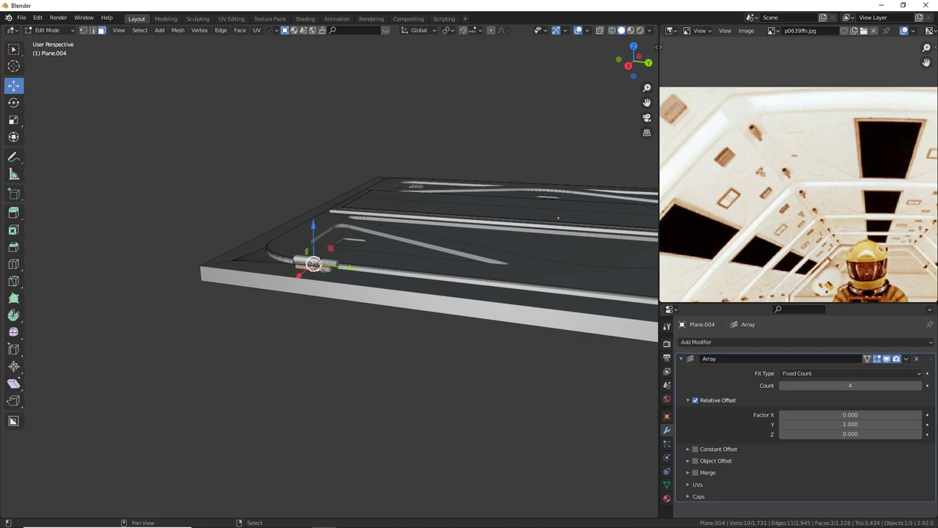
key(ctrl+l)
middle_drag(329, 269, 409, 303)
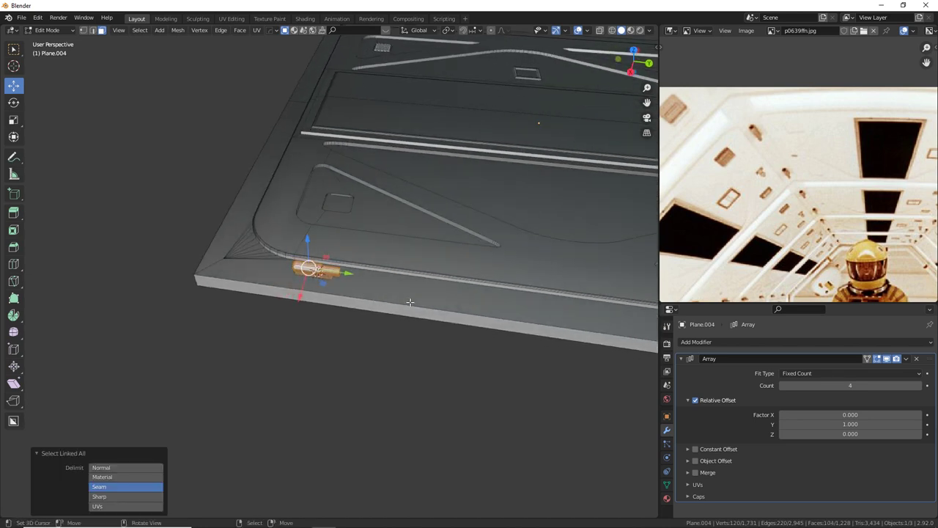
shift+middle_drag(479, 300, 371, 306)
scroll(371, 306, down, 1)
shift+middle_drag(518, 279, 438, 278)
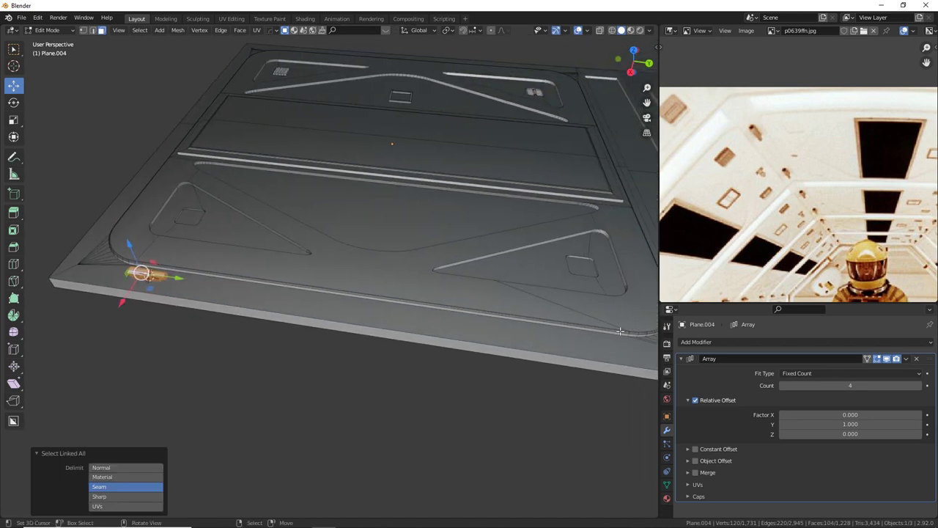
Duplicate the stepped cylinder with its base block and place the copy farther along the panel border on the Y axis.
key(KP_7)
scroll(620, 331, down, 3)
shift+middle_drag(519, 271, 509, 350)
key(shift+d)
key(y)
drag(489, 228, 483, 149)
middle_drag(482, 148, 427, 263)
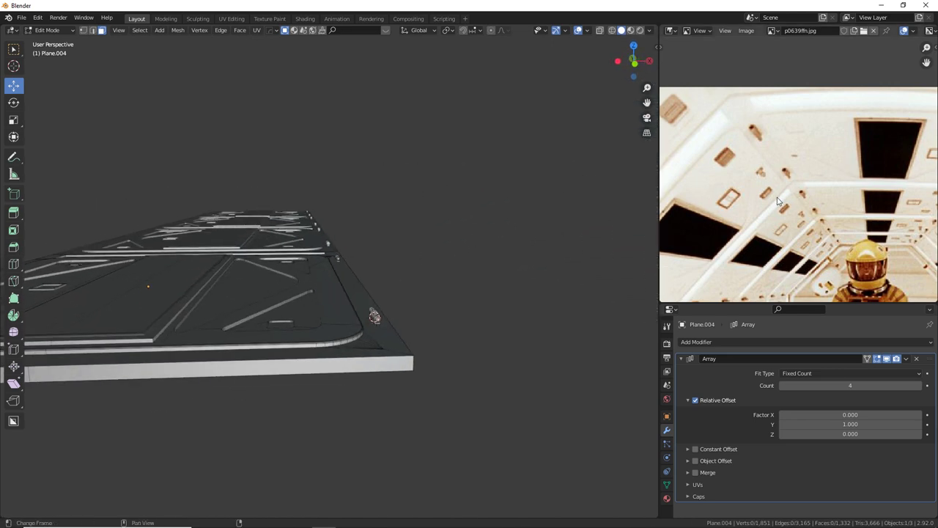
Snap the 3D cursor to the branching panel face between the triangular recesses, using the reference image's small wall fixture as guide.
scroll(780, 208, up, 5)
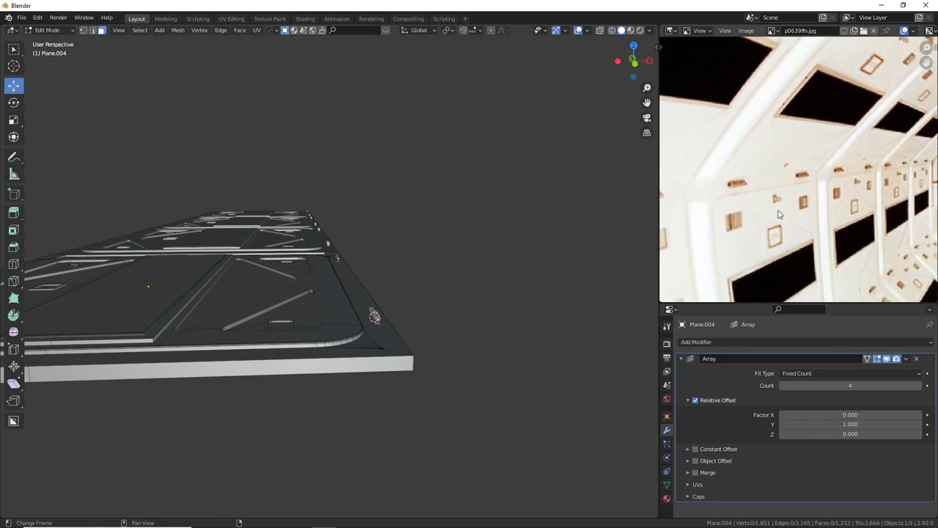
scroll(781, 209, up, 2)
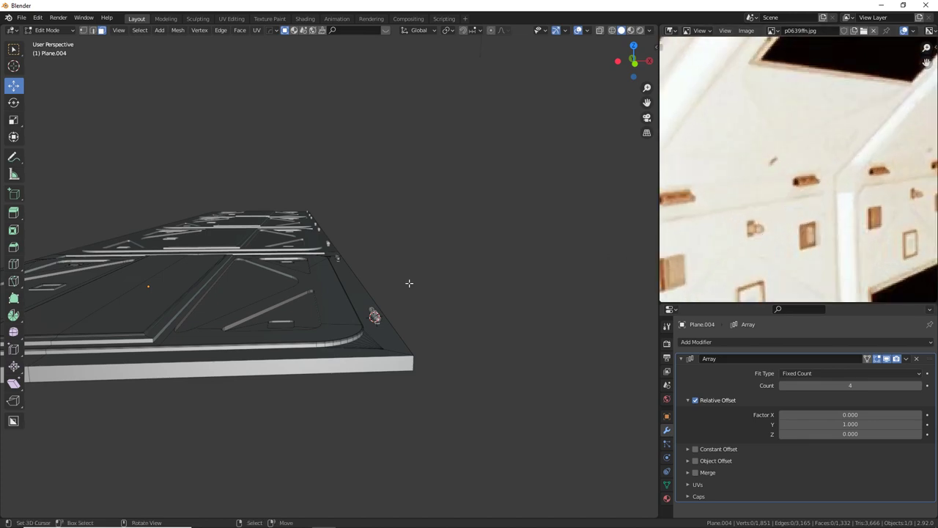
middle_drag(408, 283, 382, 233)
click(395, 251)
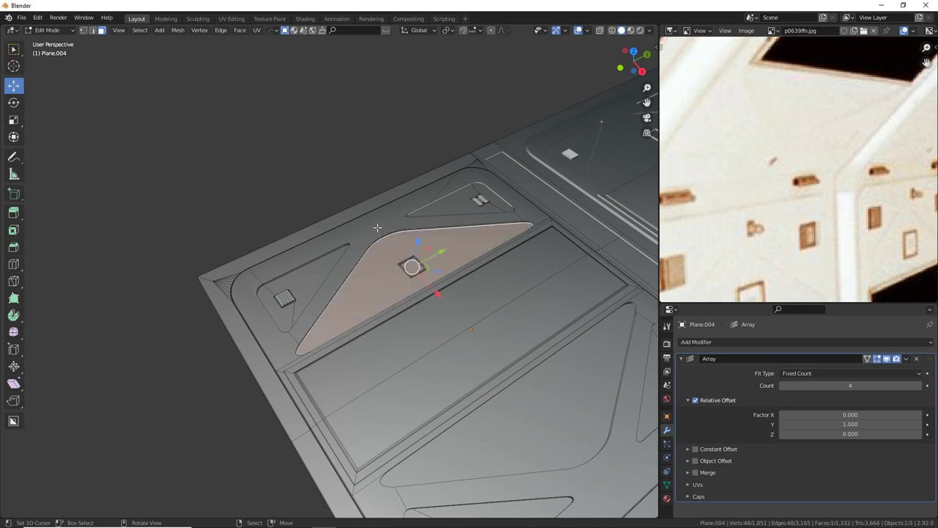
click(381, 221)
key(shift+s)
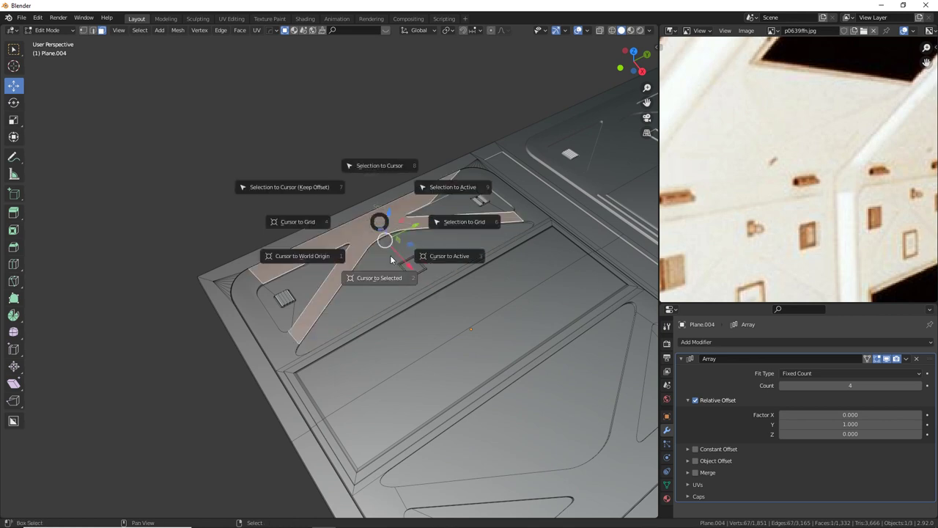
click(391, 278)
Add a cube at the 3D cursor, scale it to 0.115, and move it about 0.46 m along negative X.
middle_drag(393, 239, 407, 206)
key(shift+a)
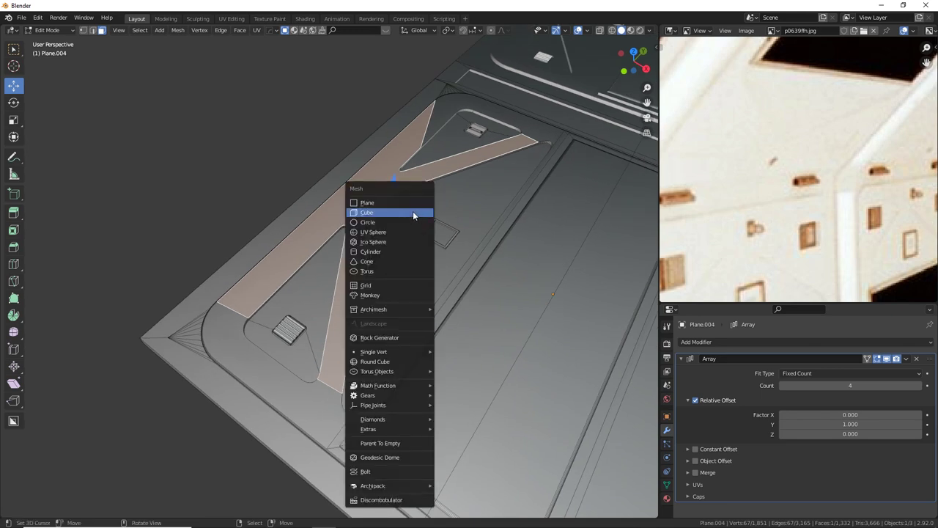
click(413, 213)
key(s)
click(405, 223)
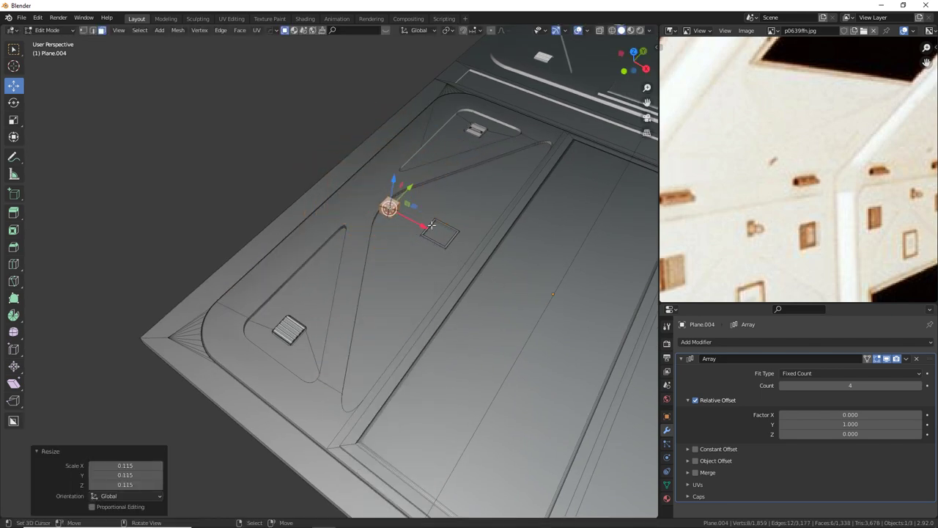
key(g)
key(x)
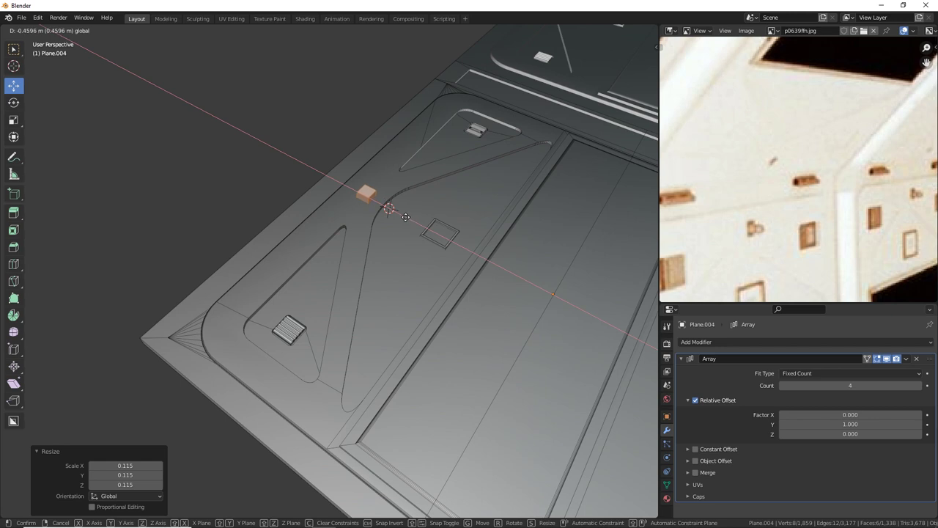
click(403, 217)
Stretch the small cube along X by 1.552 and flatten it along Z by 0.683.
key(s)
key(x)
click(422, 231)
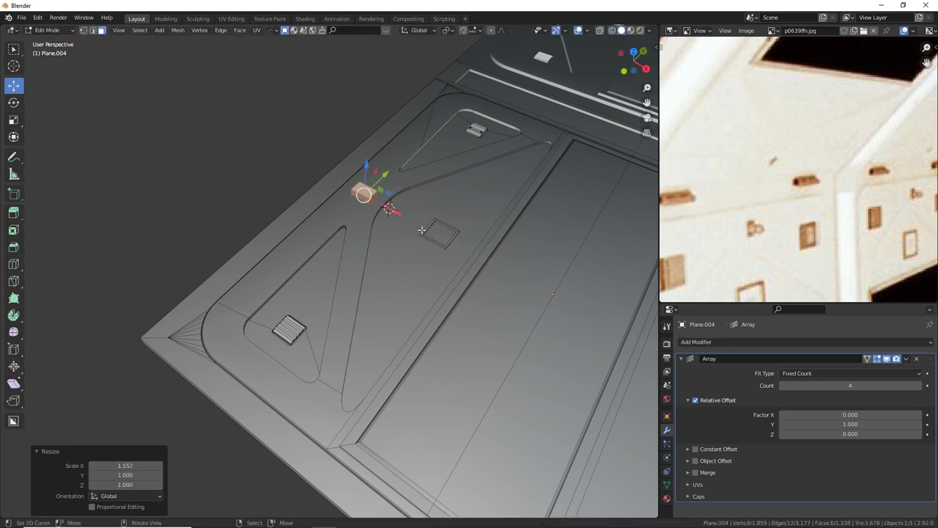
key(s)
key(z)
click(412, 224)
Scale the block down uniformly by 0.549, flatten it along Z by 0.539, and adjust its Y width to form a thin base plate.
key(s)
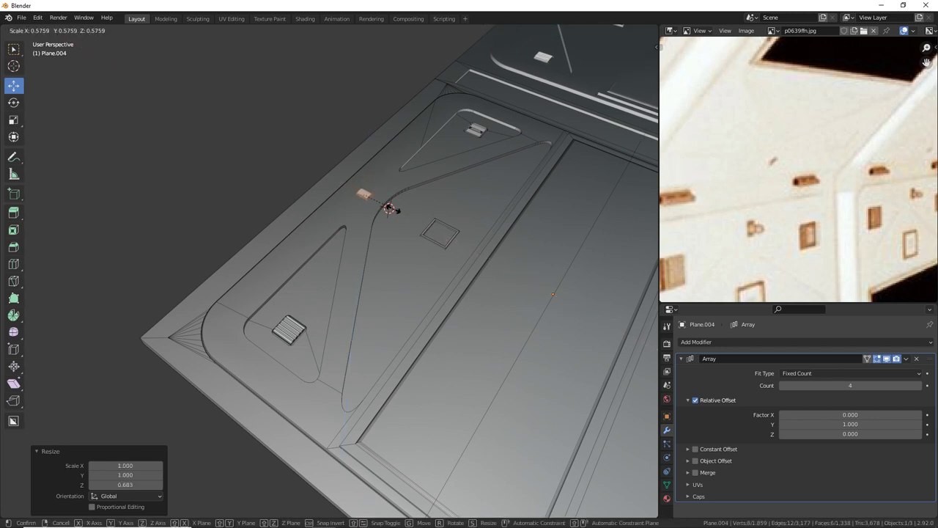
click(395, 211)
key(s)
key(z)
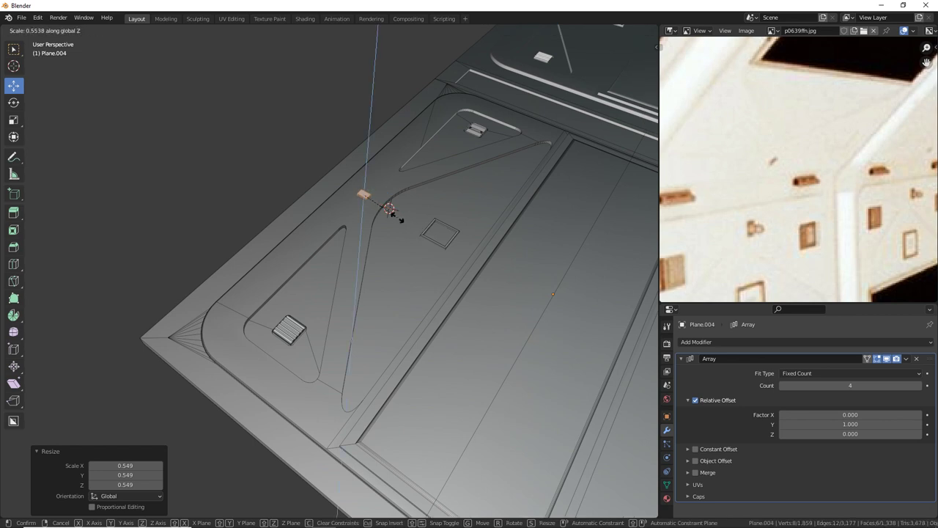
click(396, 217)
key(s)
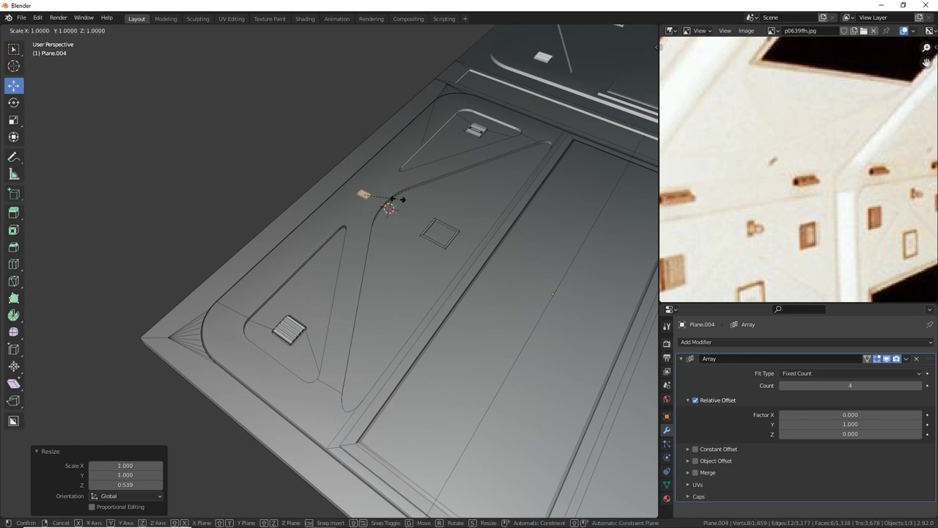
key(y)
click(403, 197)
Inset the base plate's top face by about 0.014 m and narrow the inset face along Y by about half.
click(364, 194)
scroll(396, 218, up, 2)
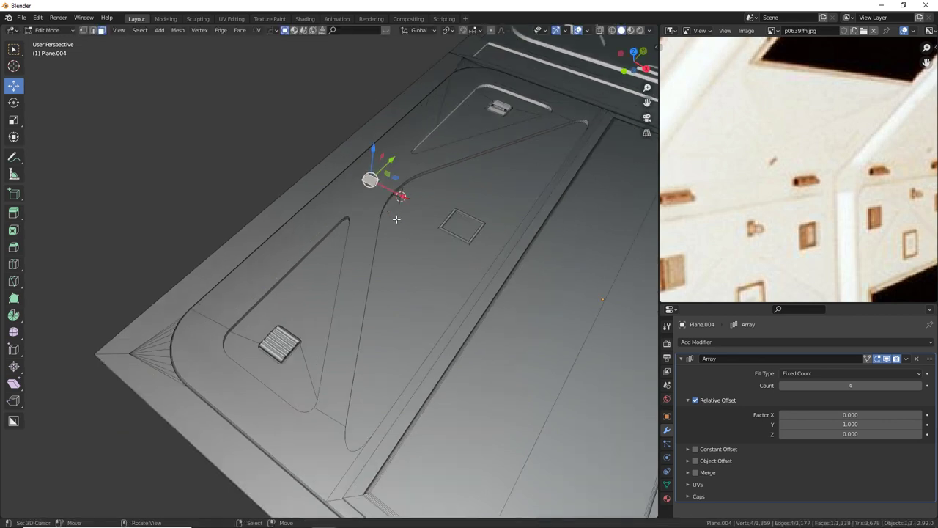
shift+middle_drag(425, 203, 404, 310)
scroll(381, 337, up, 5)
scroll(404, 310, up, 3)
key(i)
click(536, 319)
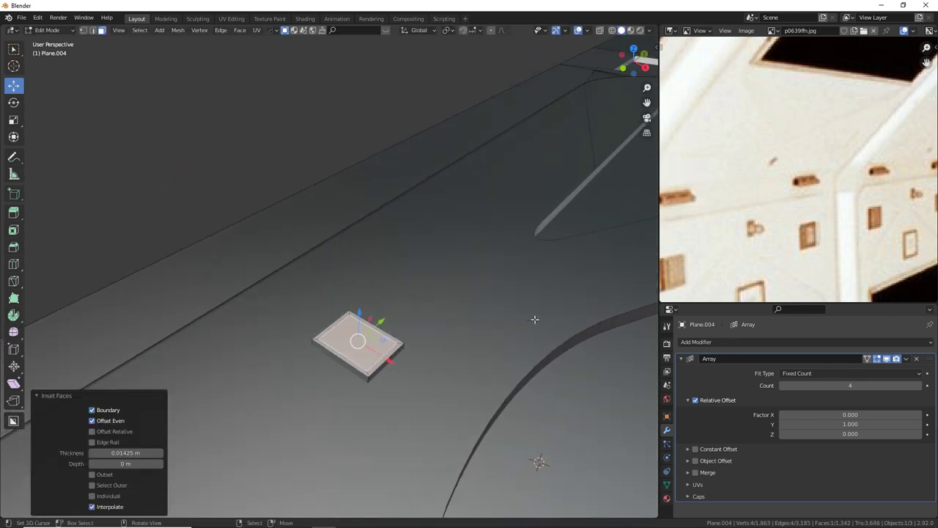
key(s)
key(y)
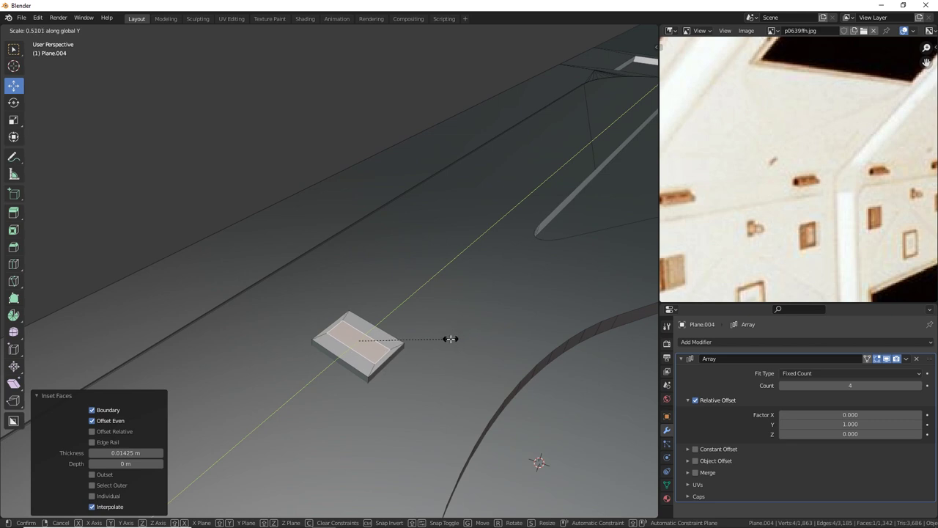
click(450, 338)
Extrude the inset face upward about 0.051 m and taper it along X by a factor of 0.745.
key(e)
click(455, 324)
key(s)
key(x)
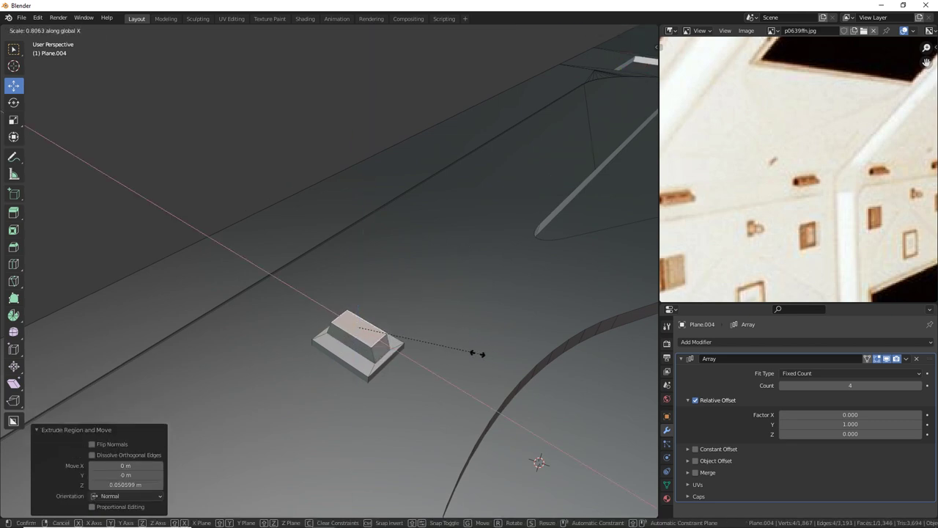
click(474, 350)
Extrude the top face upward about 0.095 m for the neck and another 0.172 m for the head.
key(e)
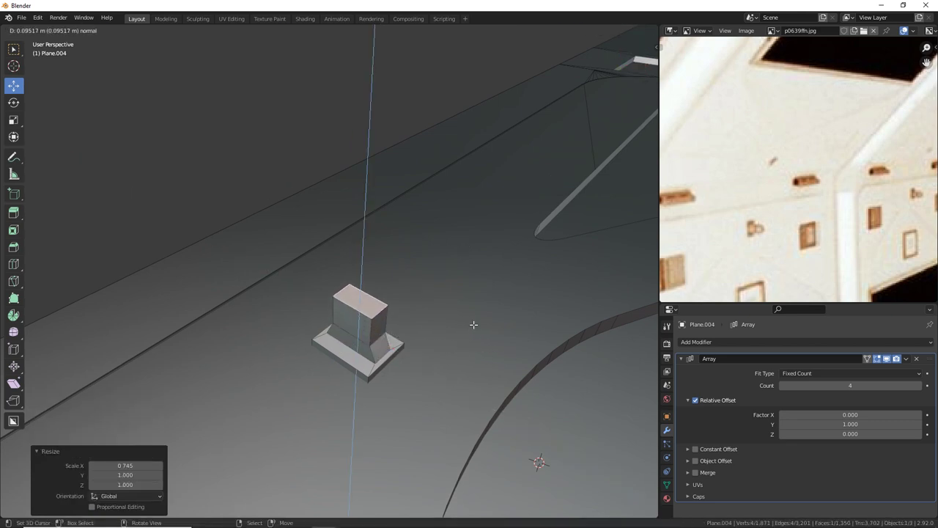
click(473, 324)
key(e)
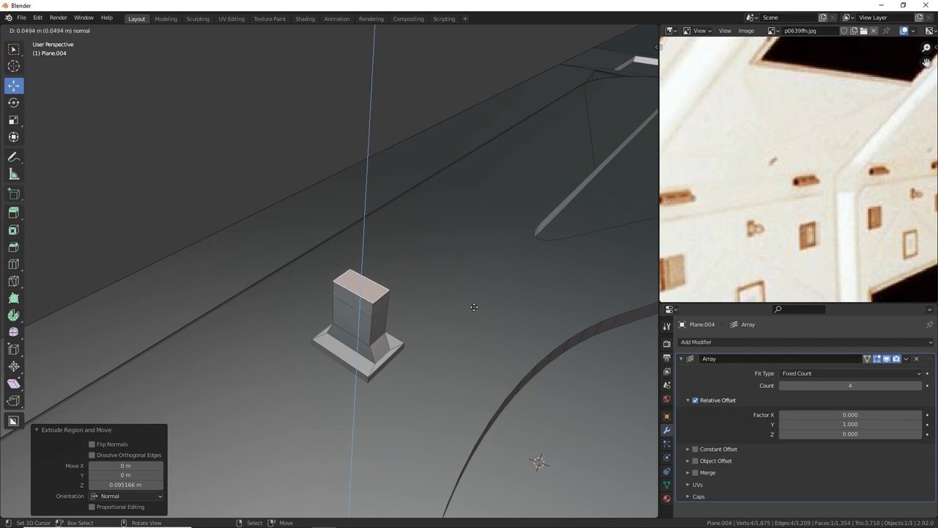
click(454, 272)
Add two evenly spaced loop cuts around the post's head and widen them along X by 1.706.
mouse_move(450, 277)
middle_down()
mouse_move(461, 264)
mouse_move(440, 268)
mouse_move(447, 266)
middle_up()
key(ctrl+r)
scroll(302, 326, up, 1)
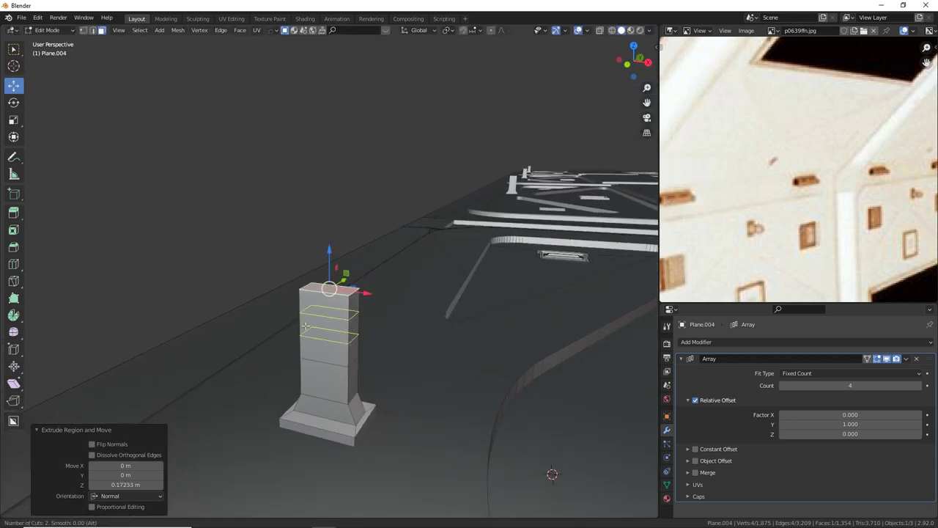
click(307, 324)
right_click(307, 325)
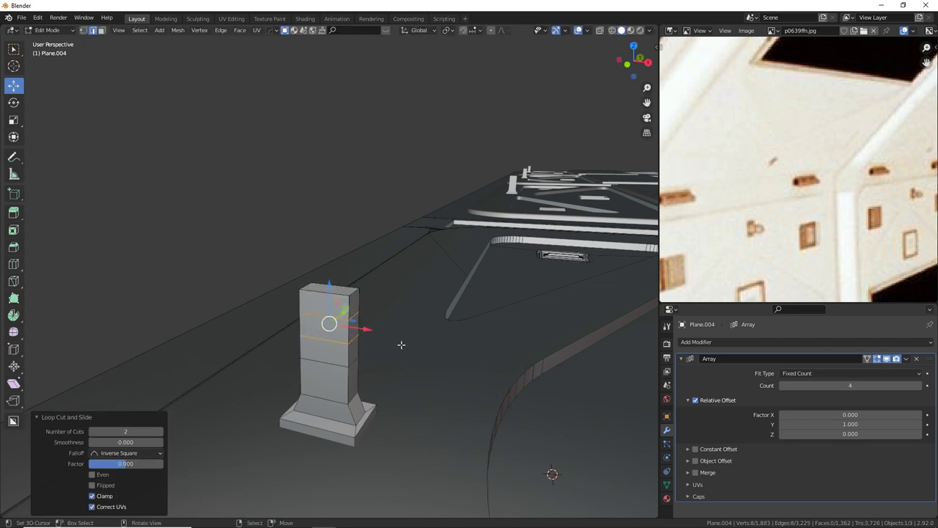
key(s)
key(x)
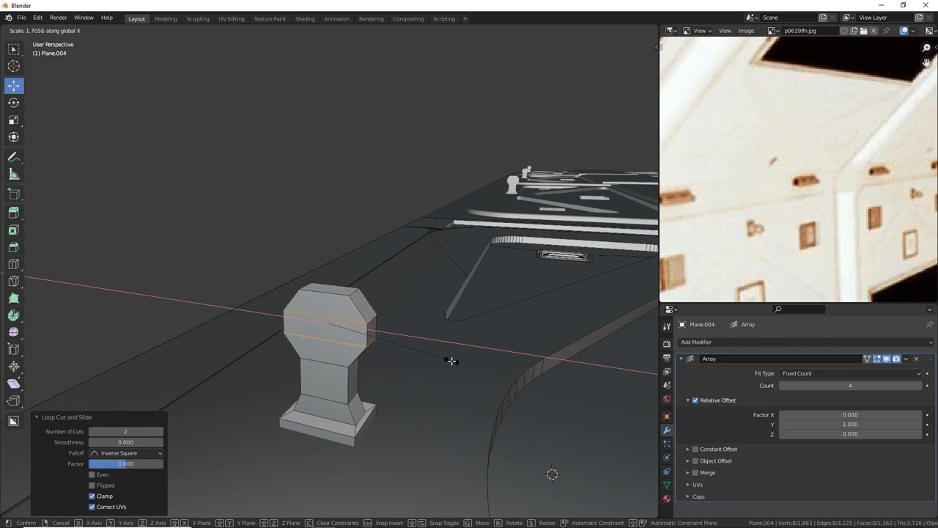
click(451, 361)
Select the three head faces on both the front and back of the post.
middle_drag(408, 353, 383, 350)
key(3)
key(c)
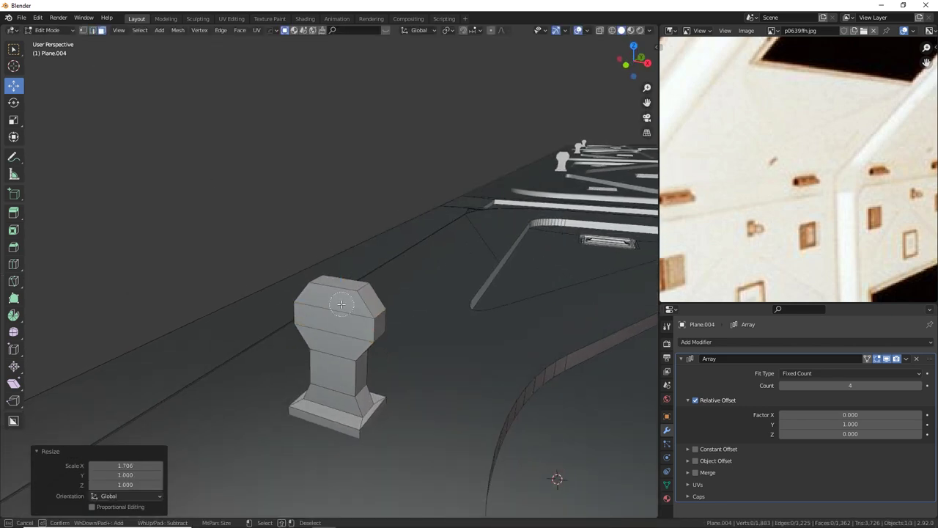
drag(341, 305, 338, 338)
right_click(345, 337)
middle_drag(360, 336, 183, 327)
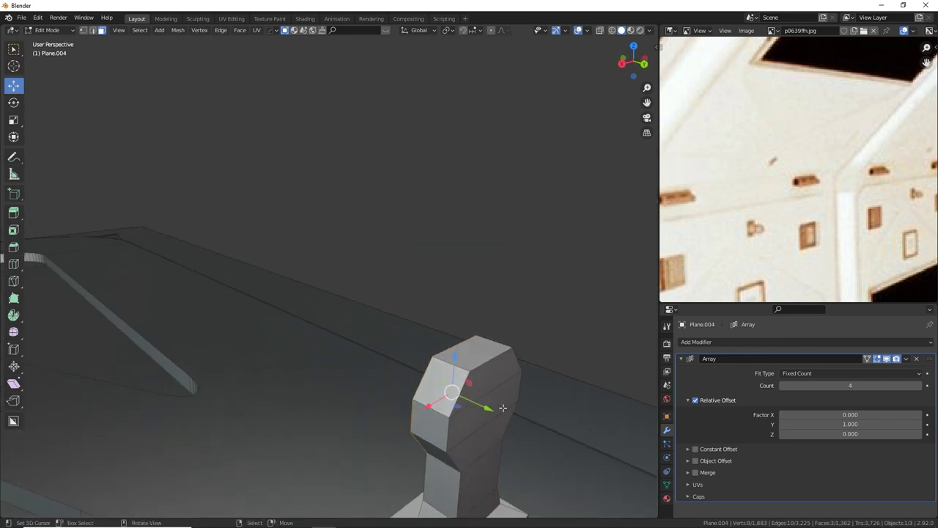
key(c)
key(Escape)
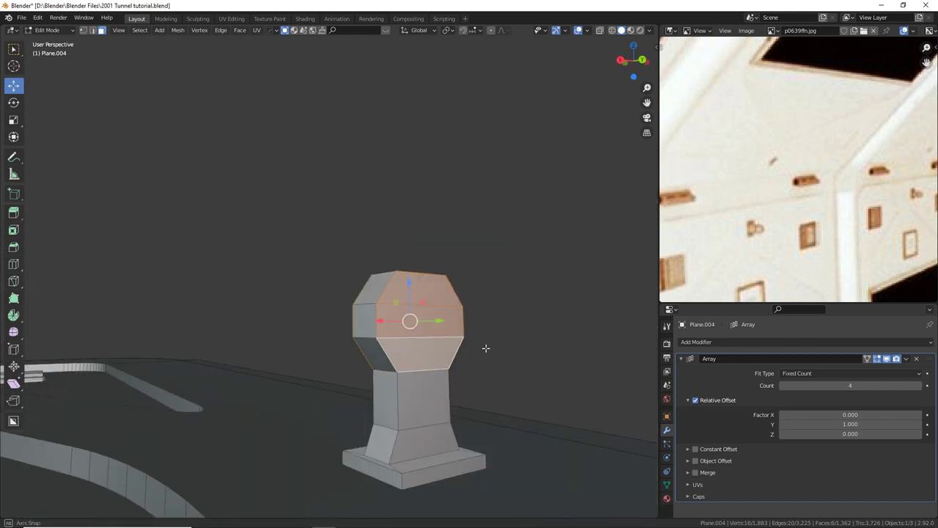
middle_drag(486, 348, 419, 333)
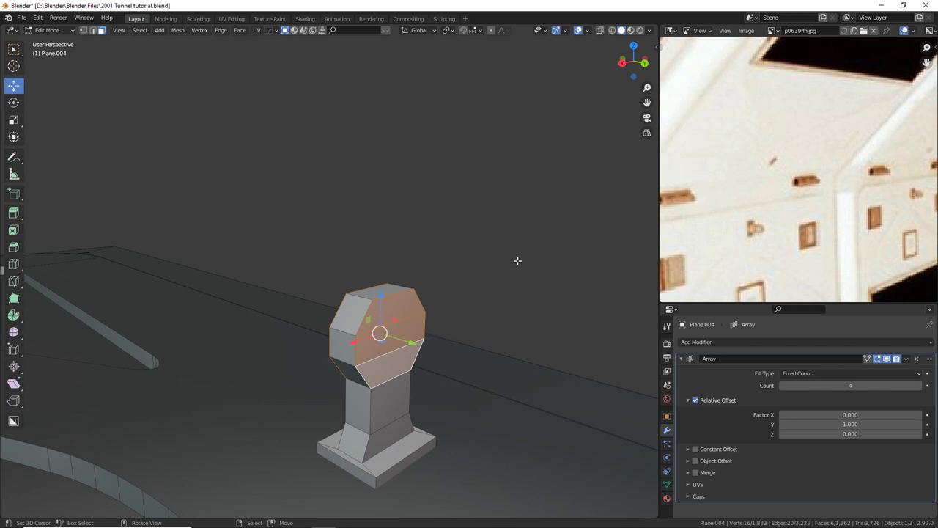
Inset the selected front and back head faces as joined regions, with the Individual option off.
key(i)
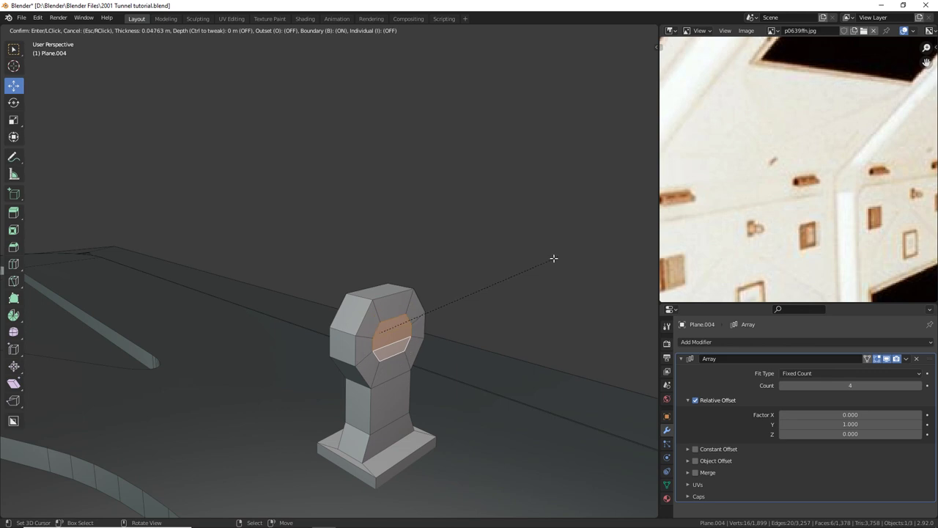
key(i)
key(i)
key(i)
key(i)
key(i)
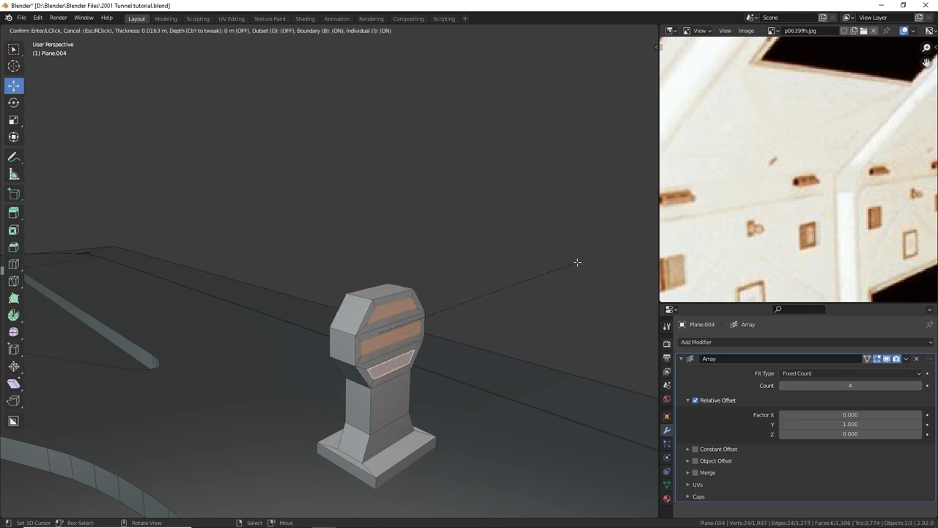
key(i)
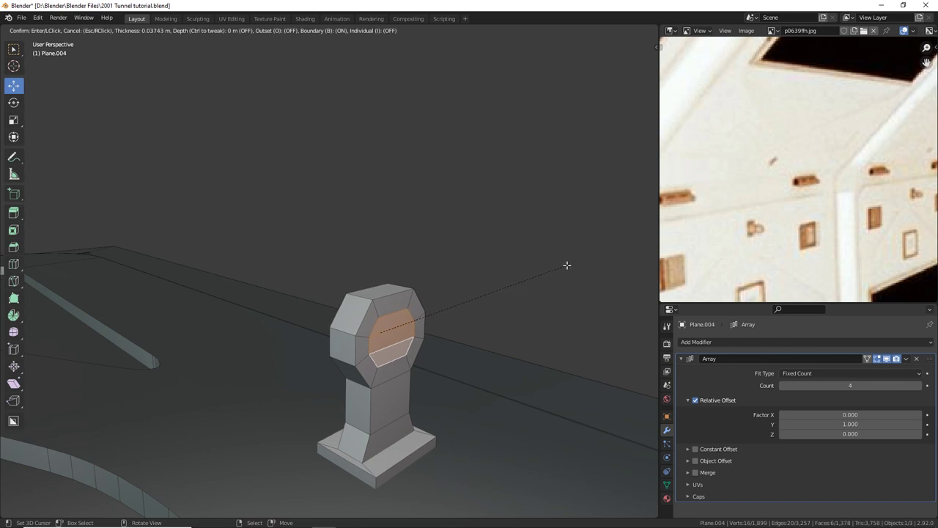
click(557, 270)
Isolate the panel object in local view and bridge the two inset regions to cut a hole through the head.
middle_drag(555, 270, 475, 252)
key(KP_Divide)
key(F3)
text(bridg)
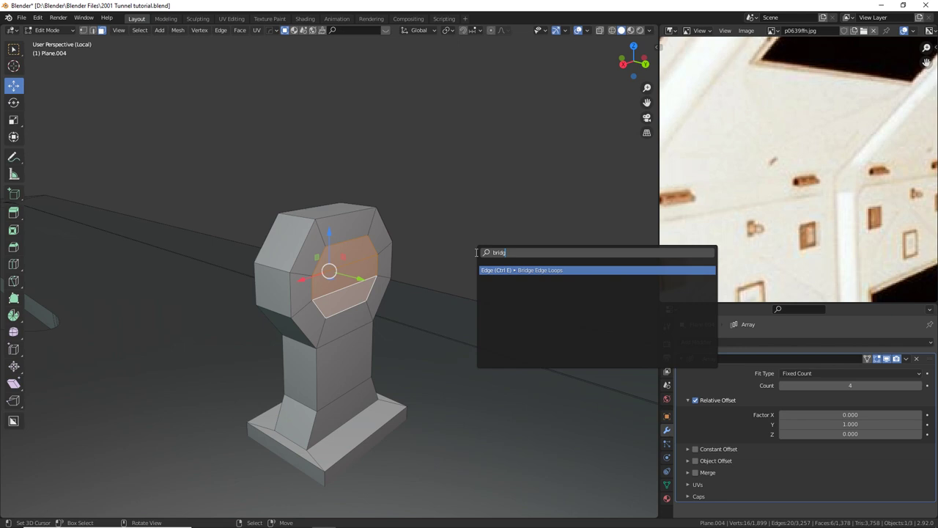
key(Return)
Select the six outer corner edges of the ring-shaped head and bevel them about 0.024 m wide with two segments.
middle_drag(476, 252, 290, 172)
middle_drag(357, 192, 330, 206)
right_click(362, 231)
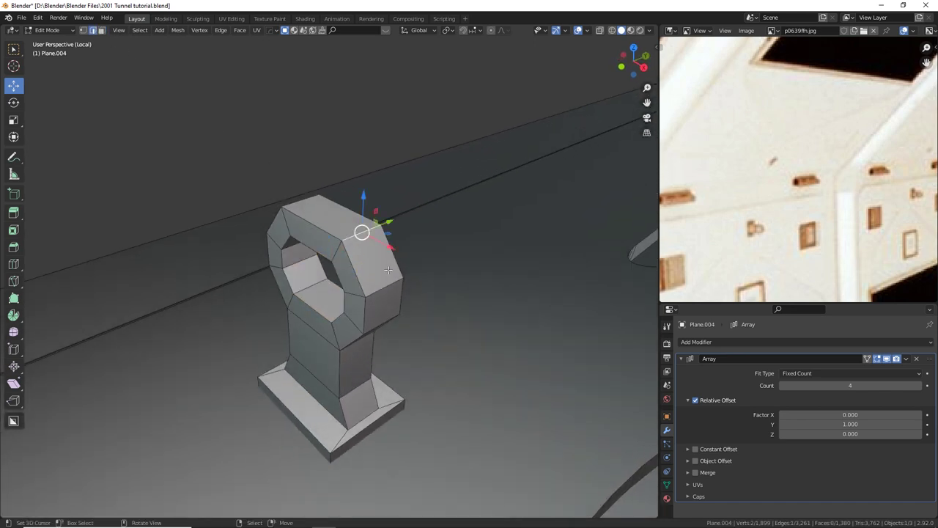
shift+right_click(384, 290)
middle_drag(386, 297, 304, 218)
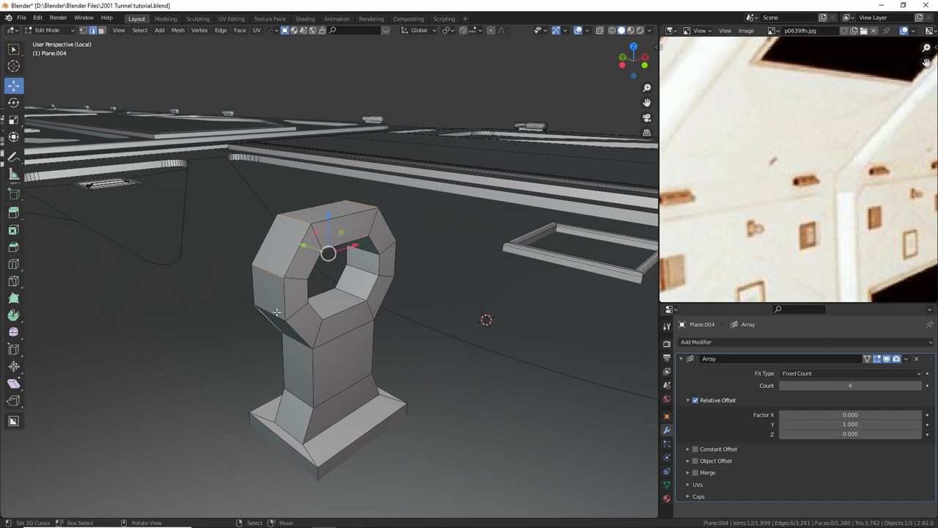
middle_drag(276, 312, 386, 341)
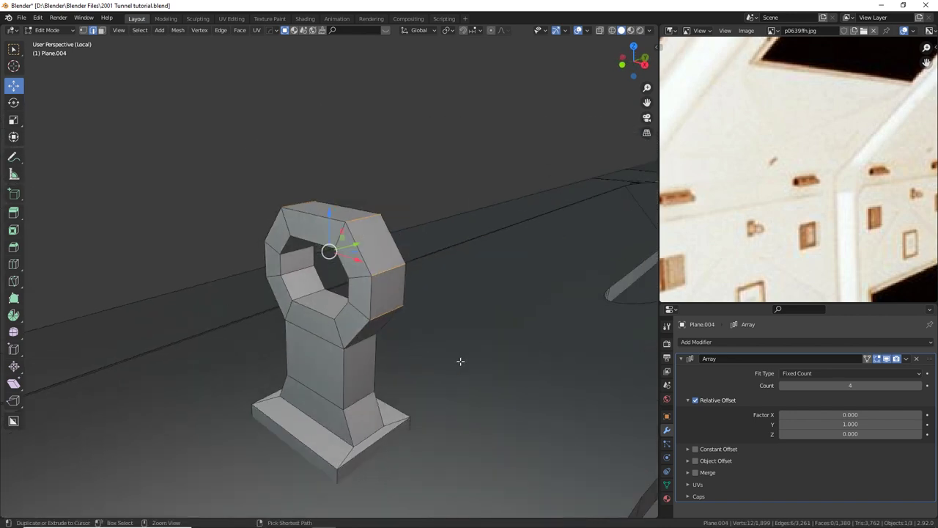
key(ctrl+b)
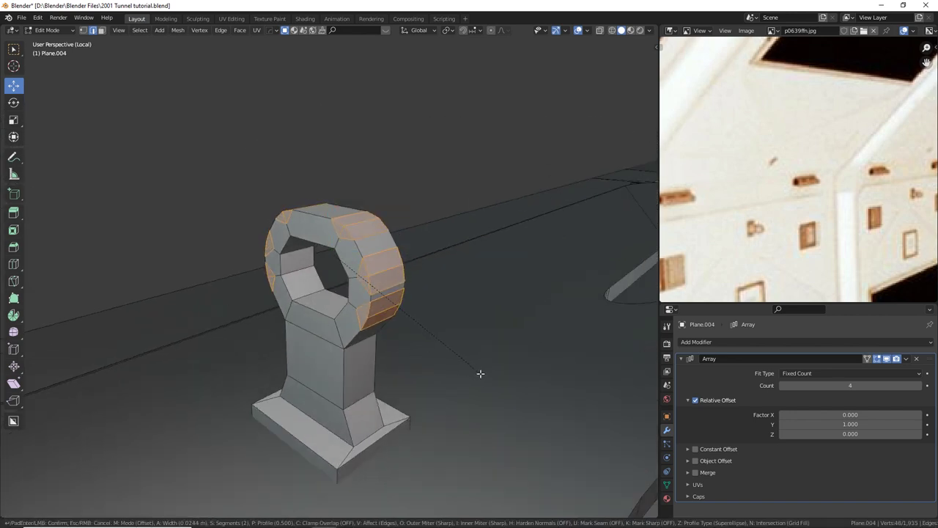
click(480, 373)
Apply smooth shading to the whole panel object in Object Mode.
key(Tab)
middle_drag(480, 373, 372, 298)
right_click(365, 291)
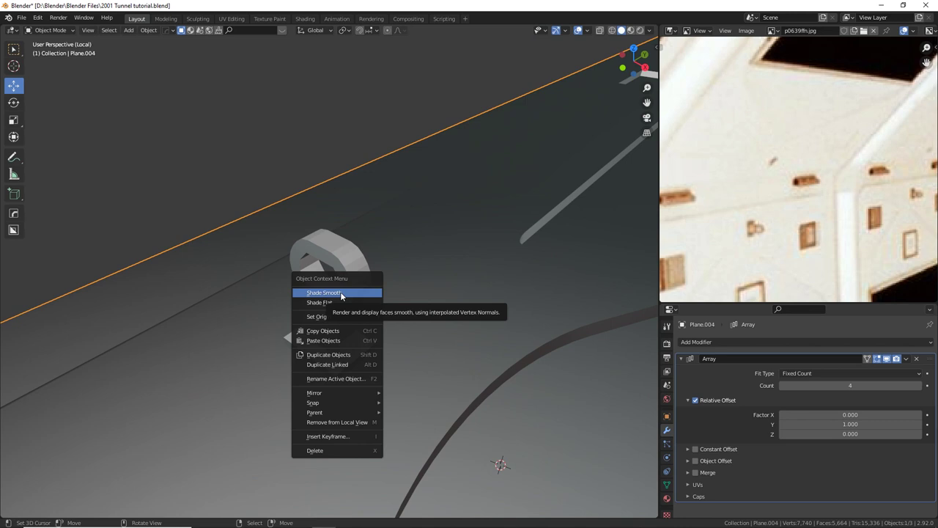
click(341, 293)
middle_drag(362, 284, 323, 246)
Select the inner corner edges of the hole in the ring-shaped head and bevel them about 0.016 m wide with two segments.
key(Tab)
click(366, 268)
shift+click(354, 291)
shift+click(288, 276)
shift+click(290, 257)
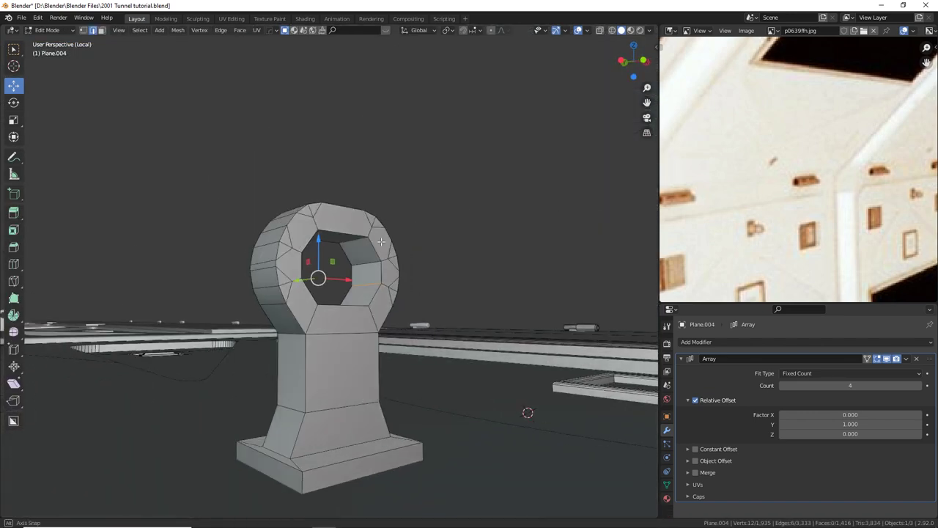
shift+click(358, 244)
middle_drag(377, 268, 391, 315)
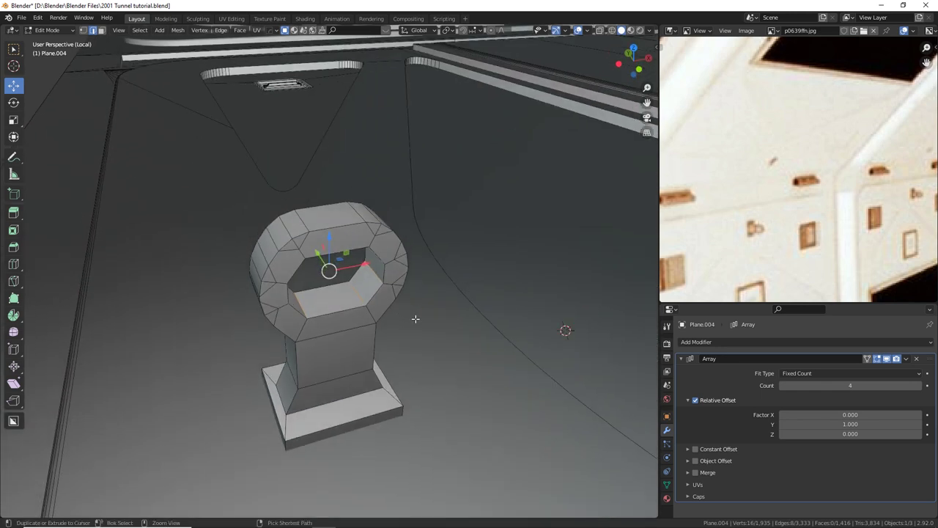
key(ctrl+b)
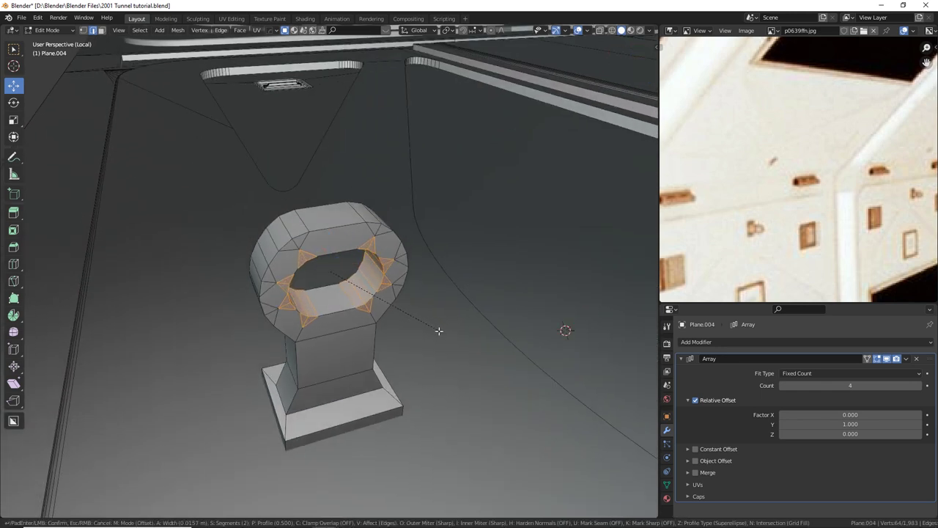
click(437, 331)
key(Tab)
Examine the whole panel array and compare it with the lower wall details in the reference image.
middle_drag(439, 331, 371, 313)
scroll(393, 307, down, 6)
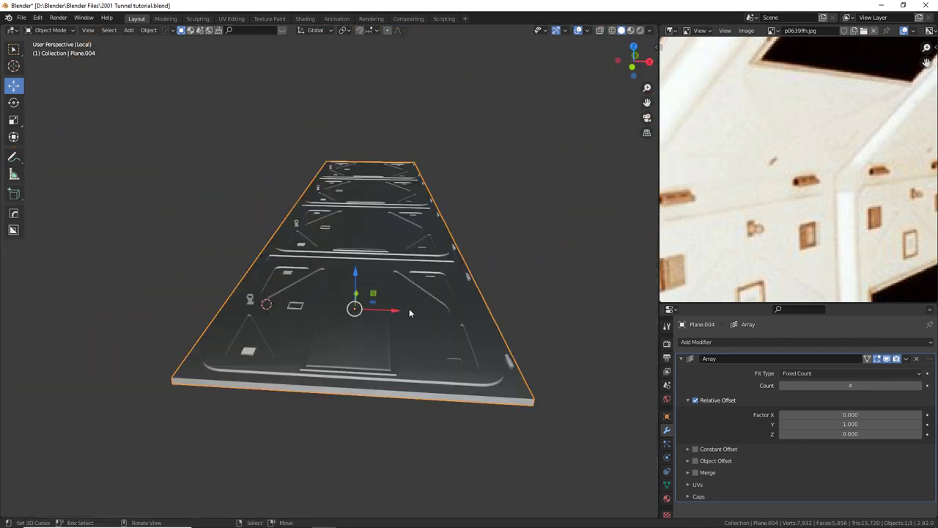
middle_drag(409, 308, 371, 292)
middle_drag(718, 281, 799, 121)
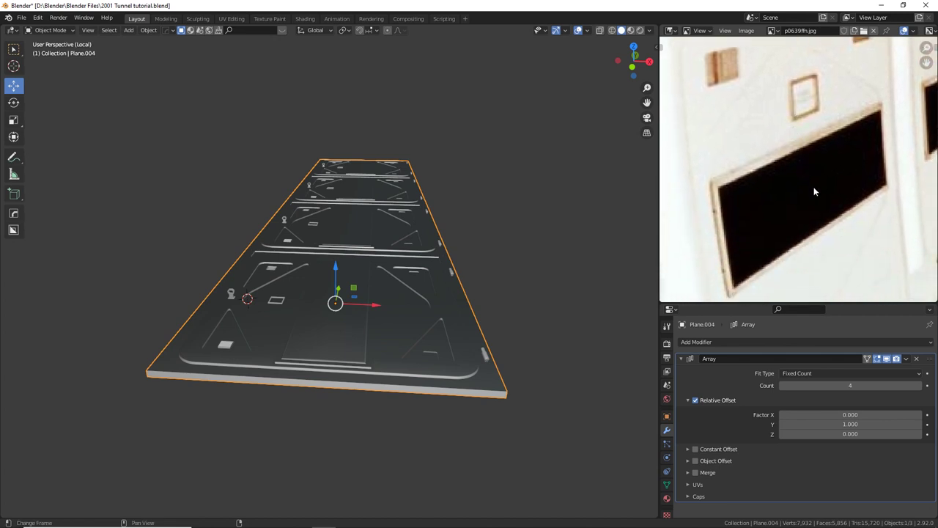
middle_drag(814, 238, 710, 248)
scroll(699, 258, down, 2)
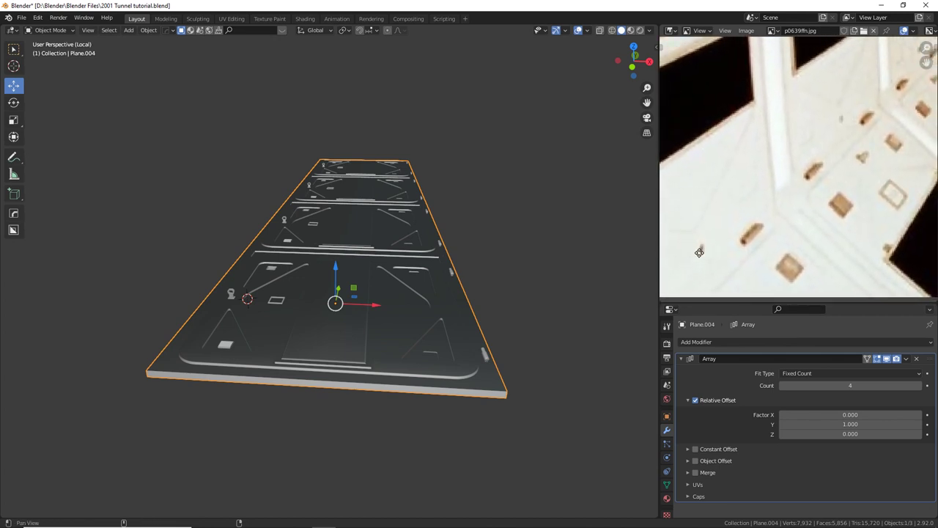
scroll(700, 258, up, 2)
middle_drag(532, 283, 373, 374)
In Edit Mode, select the large branching face between the two triangular recesses and snap the 3D cursor to it.
key(Tab)
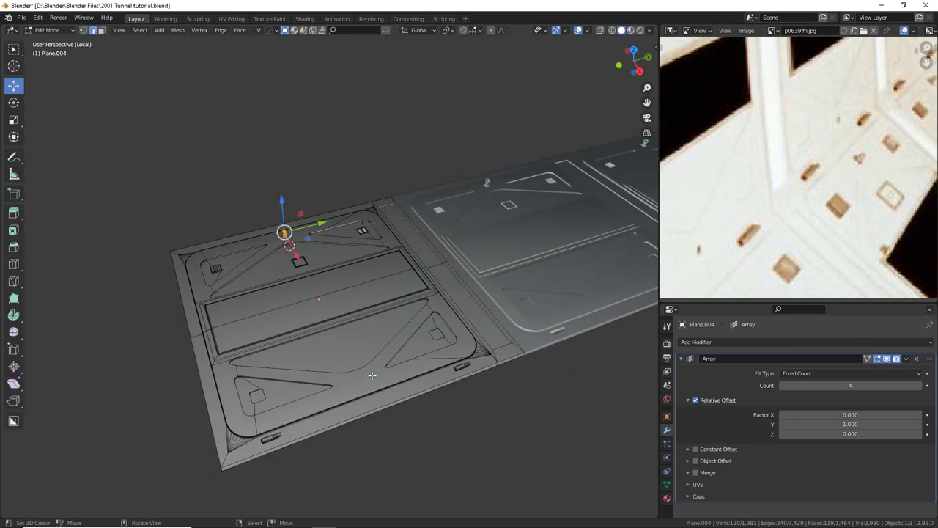
click(363, 375)
click(101, 31)
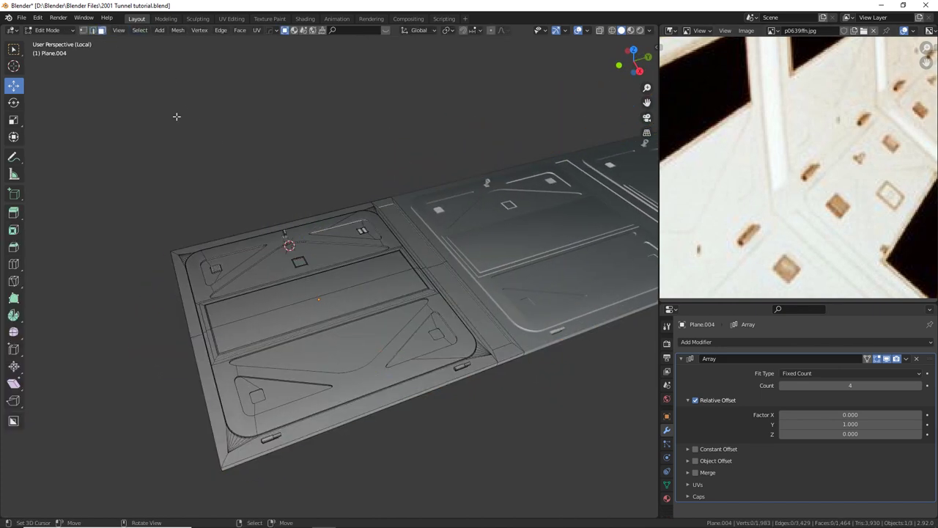
click(355, 377)
key(shift+s)
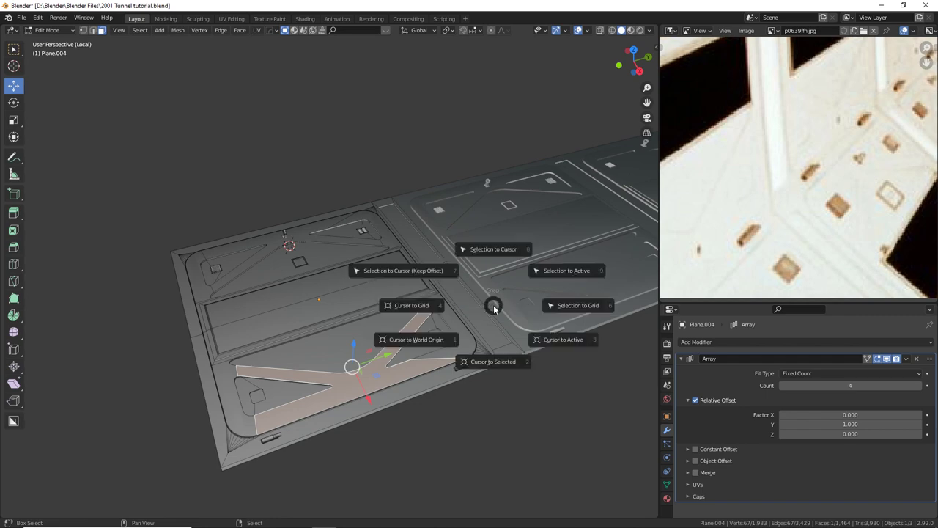
click(493, 362)
Add a 32-vertex cylinder at the 3D cursor and scale it down to about 0.054.
scroll(407, 242, up, 6)
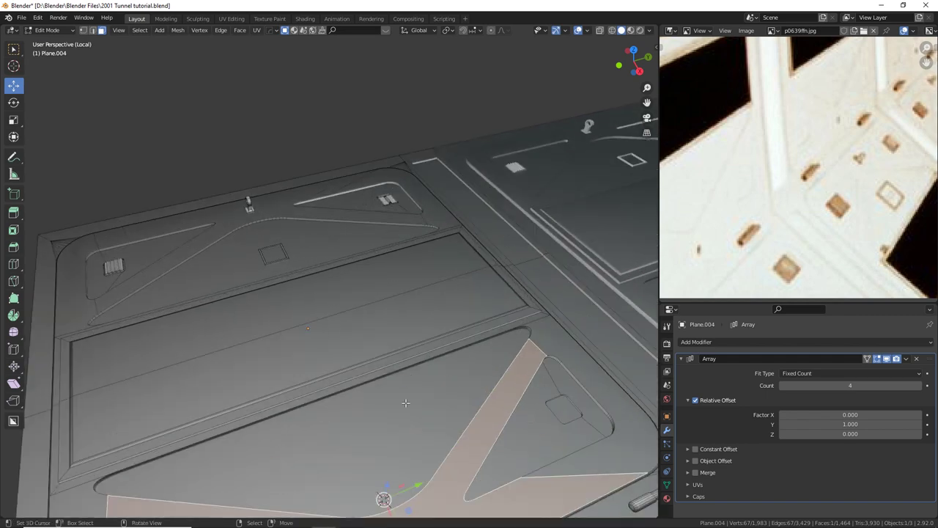
key(shift+a)
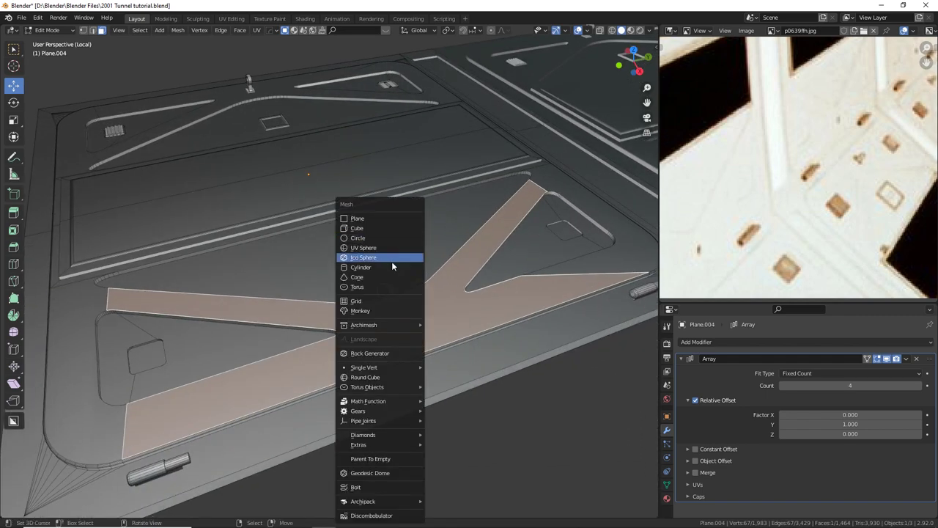
click(392, 262)
key(s)
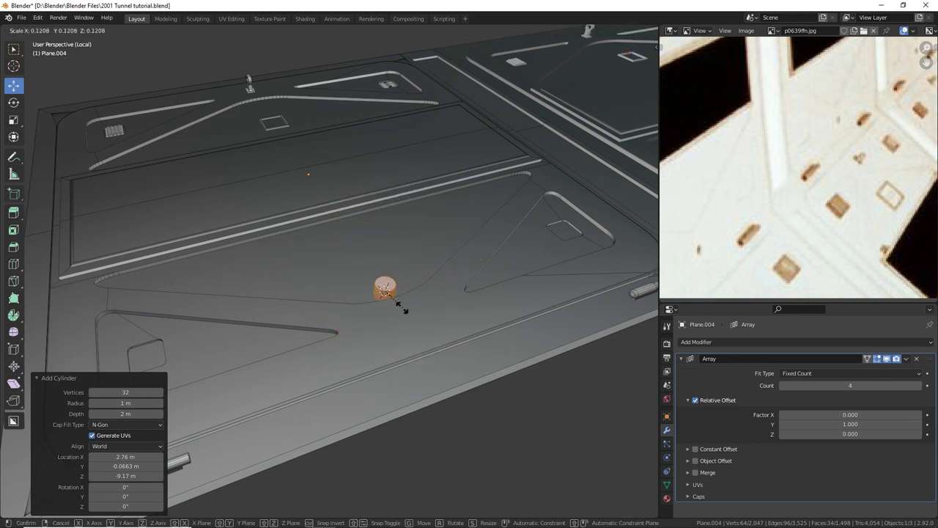
click(395, 299)
Move the small cylinder along X about 0.47 m toward the panel's outer edge, then shift it back about 0.025 m.
middle_drag(394, 299, 440, 316)
key(g)
key(x)
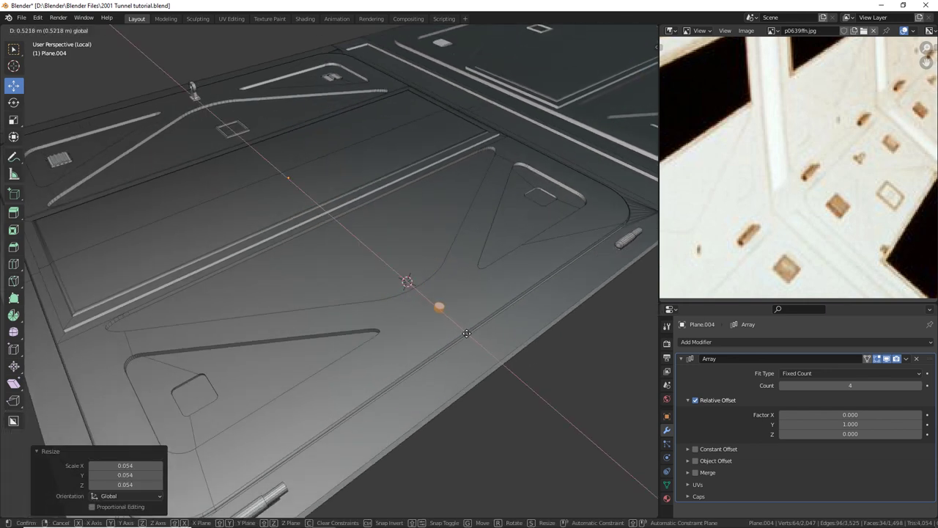
click(465, 332)
scroll(772, 162, up, 3)
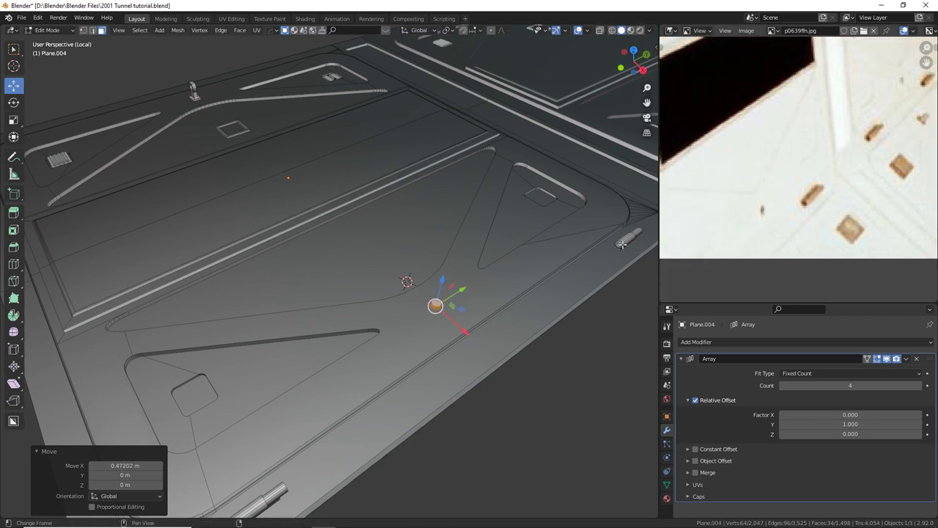
drag(468, 332, 463, 324)
scroll(482, 306, up, 1)
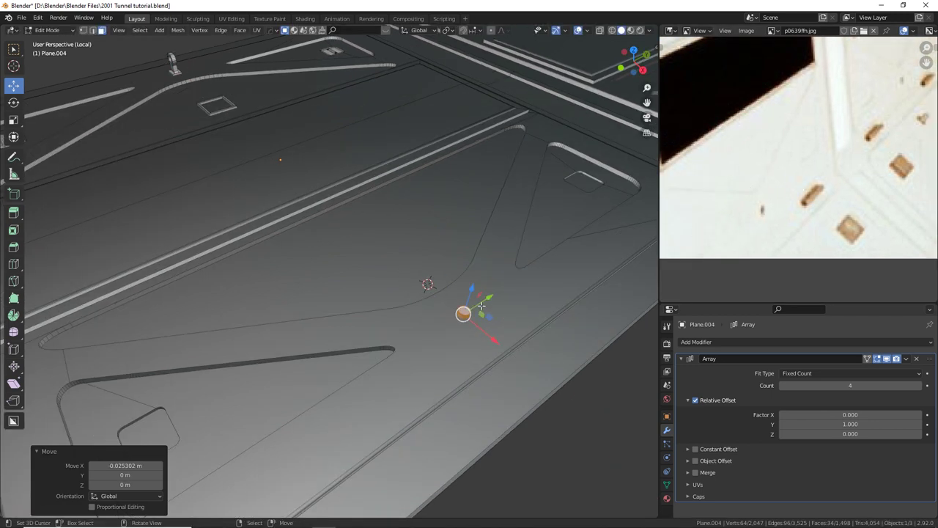
Lower the cylinder about 0.04 m along Z, scale it down slightly, and raise it about 0.013 m.
scroll(482, 305, up, 1)
key(g)
key(z)
click(564, 302)
key(s)
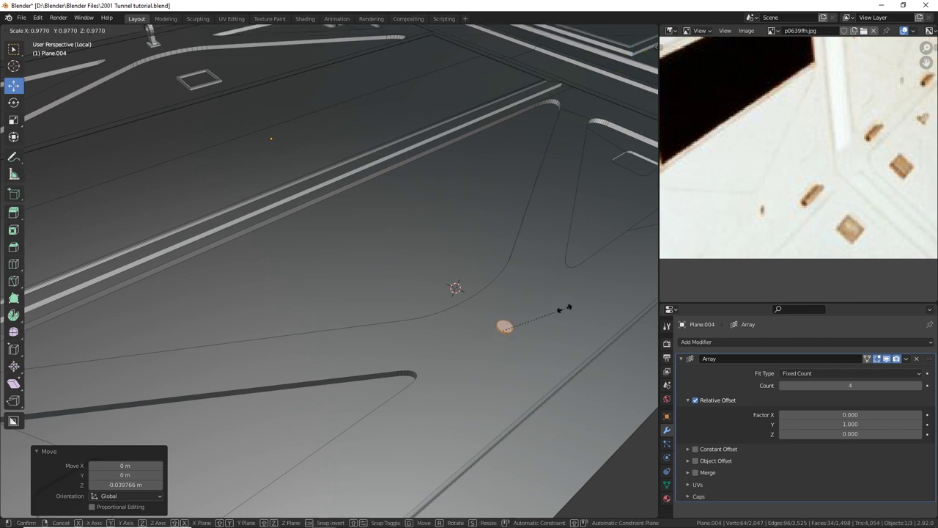
click(553, 310)
key(g)
key(z)
click(554, 310)
Compare the panel with the reference image, leave Edit Mode, and review the whole panel array.
scroll(525, 349, down, 5)
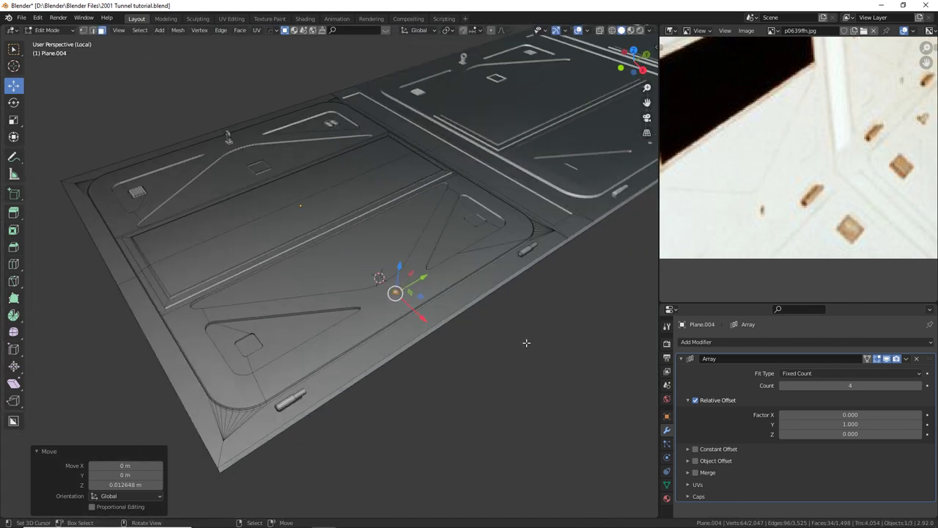
middle_drag(429, 307, 214, 193)
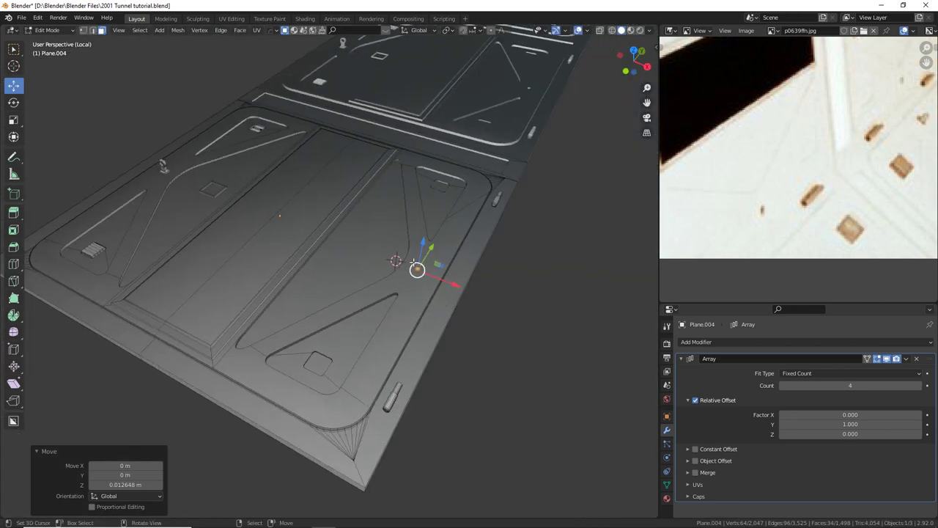
middle_drag(729, 196, 761, 130)
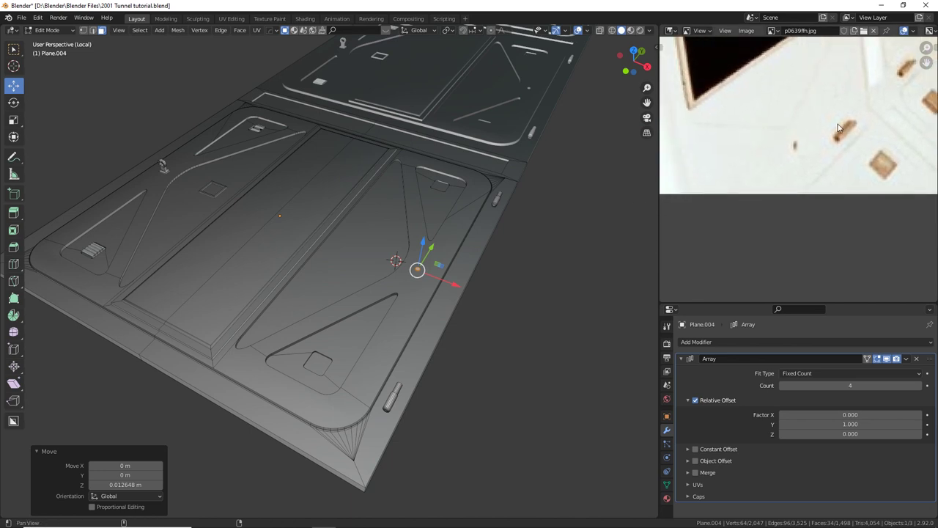
middle_drag(837, 124, 820, 177)
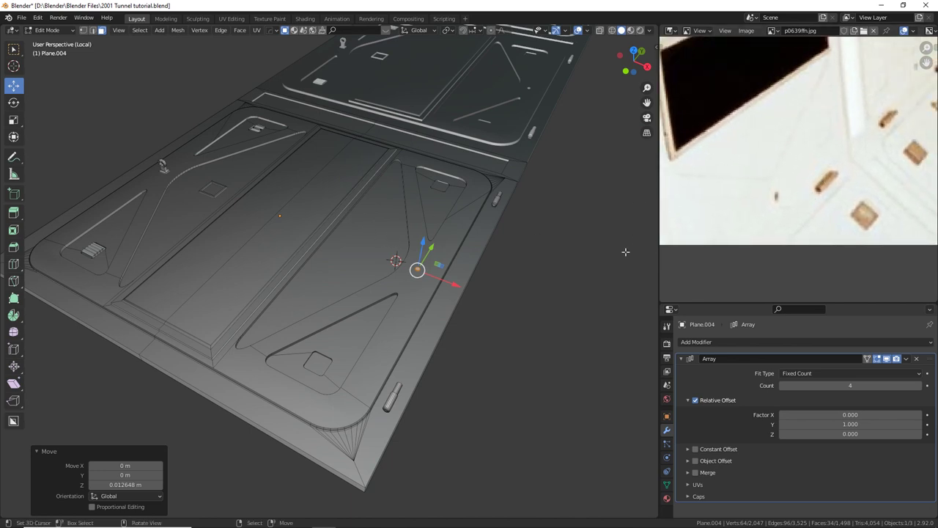
scroll(779, 188, down, 4)
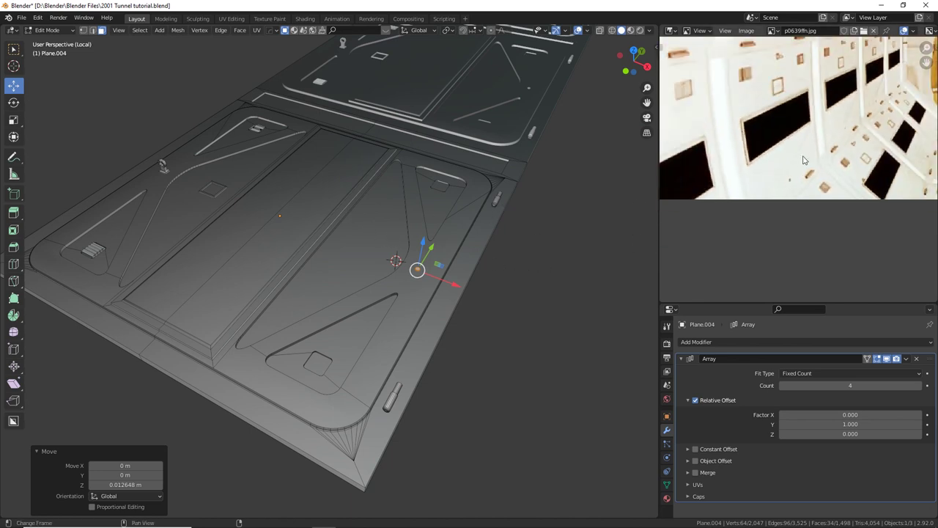
middle_drag(805, 160, 705, 265)
key(Tab)
middle_drag(308, 256, 388, 255)
shift+middle_drag(389, 255, 519, 243)
scroll(518, 243, down, 5)
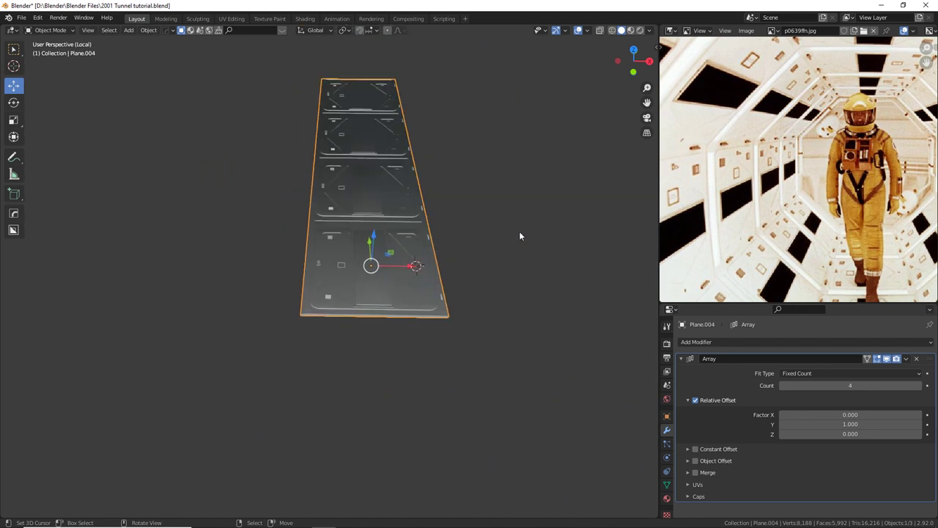
In front view, reset the 3D cursor to the world origin and set the transform pivot point to 3D Cursor.
key(KP_1)
key(shift+c)
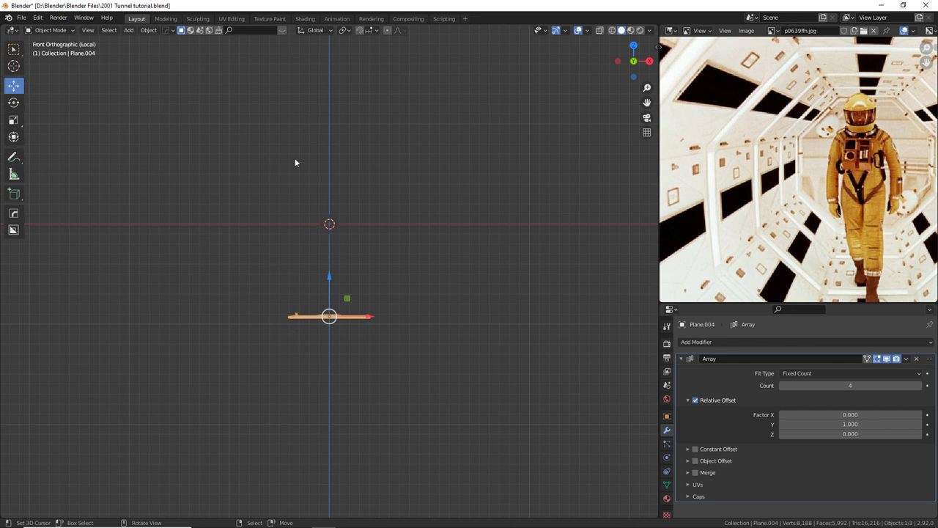
click(344, 30)
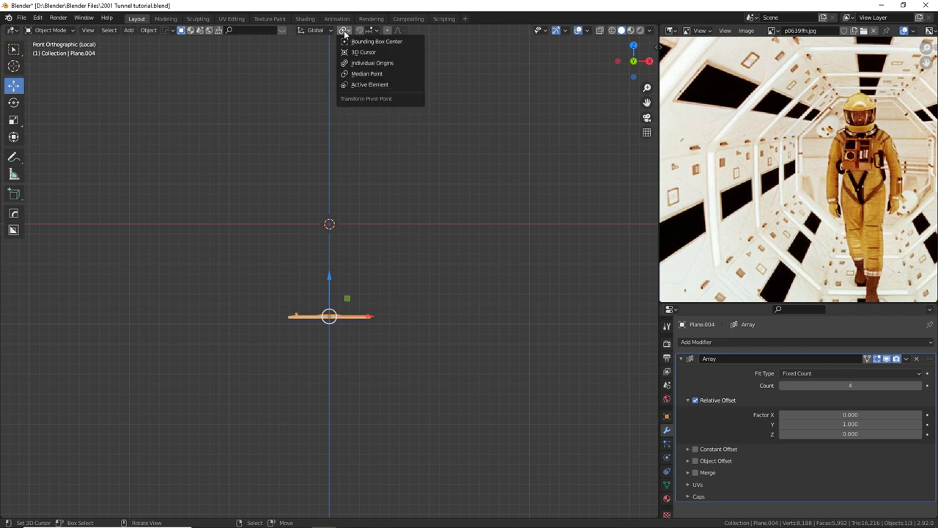
click(379, 51)
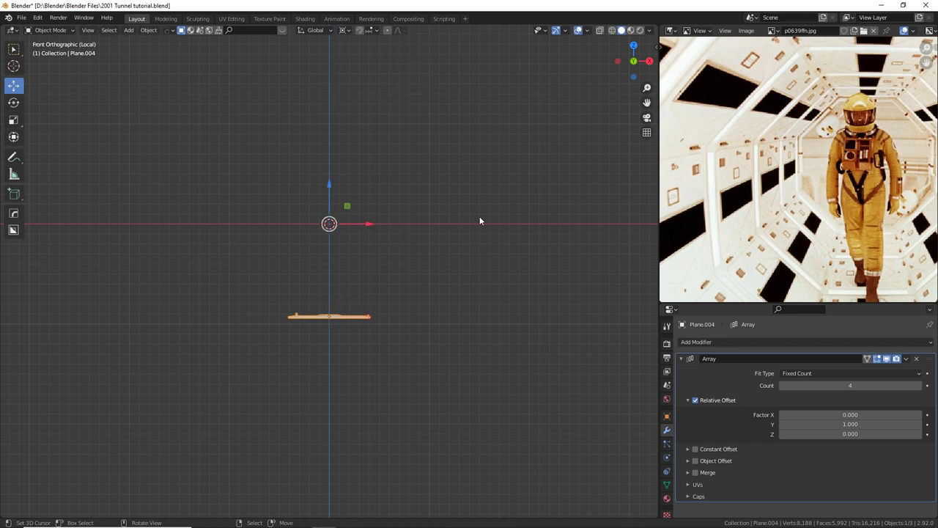
shift+middle_drag(413, 185, 448, 204)
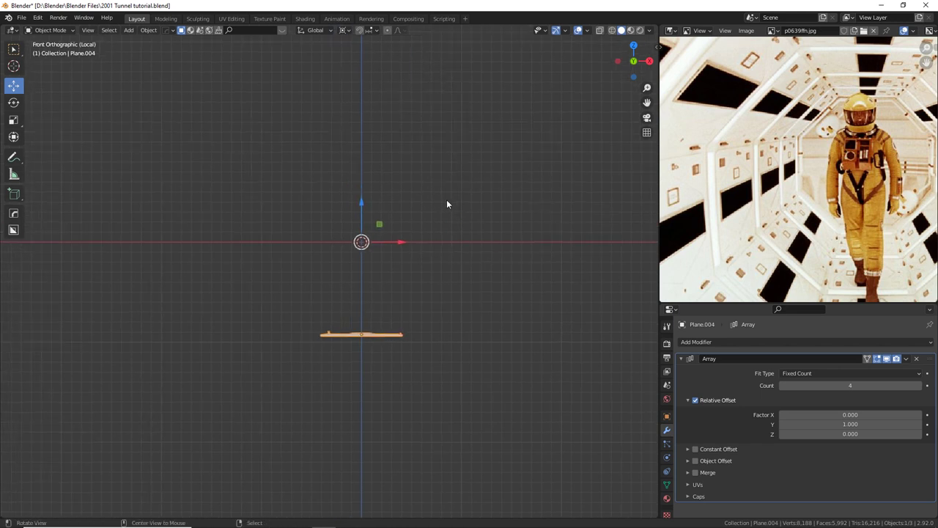
Make a linked duplicate of the panel array rotated 45° around the 3D cursor.
key(alt+d)
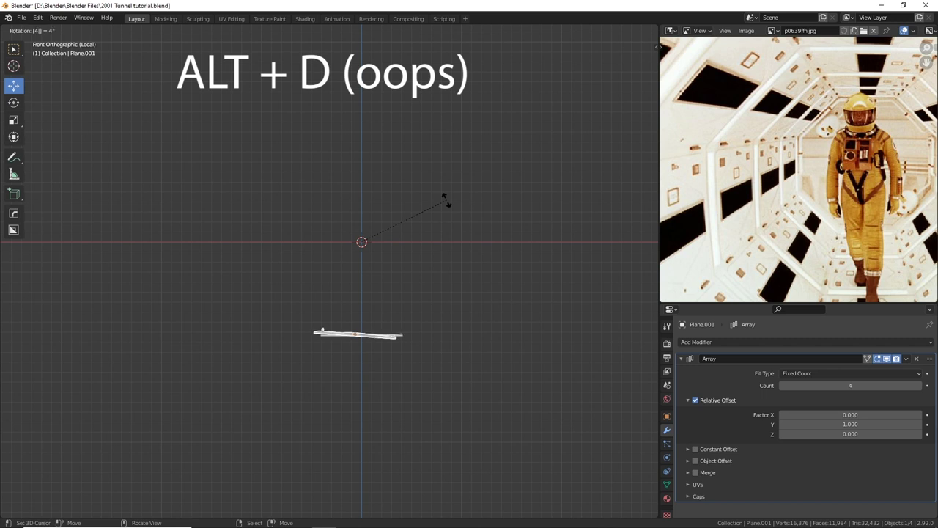
text(5)
key(Return)
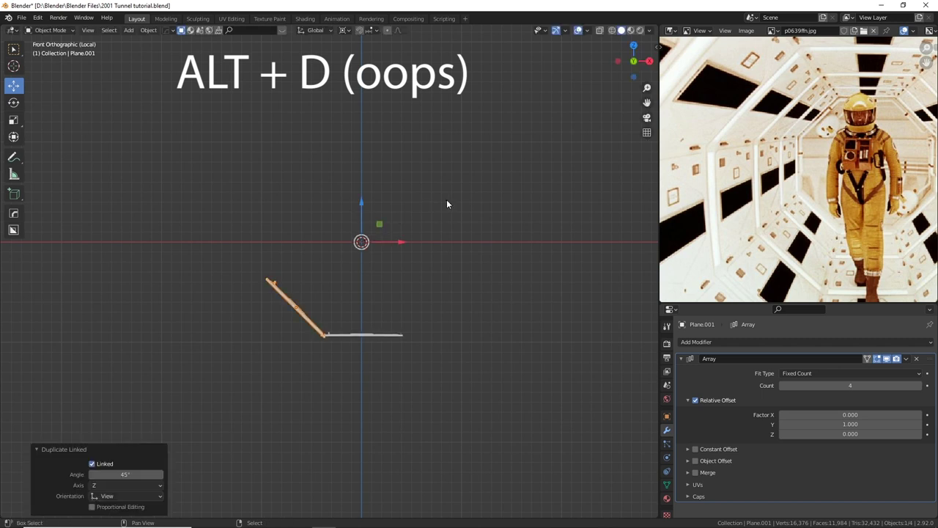
Repeat the linked 45° duplication six times to close the panels into an octagonal tunnel.
key(shift+r)
key(shift+r)
key(shift+r)
key(shift+r)
key(shift+r)
key(shift+r)
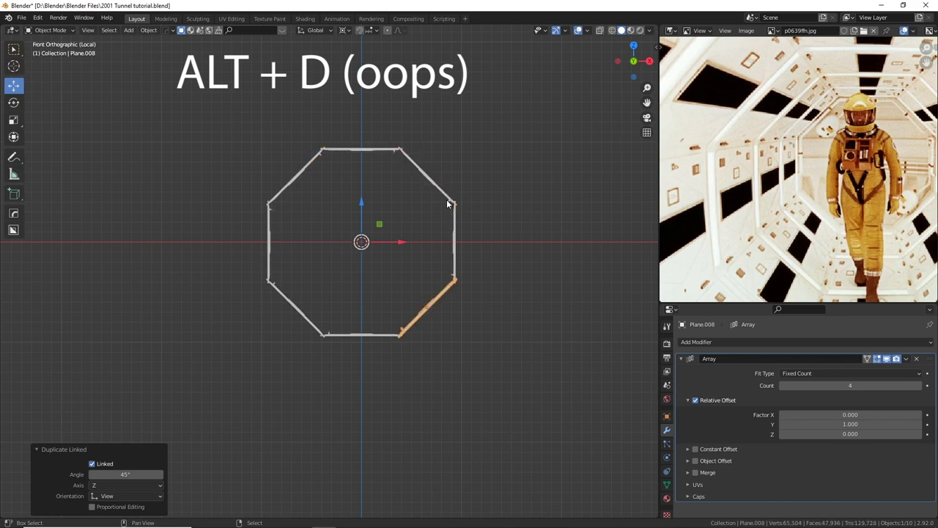
View the octagonal tunnel from inside and switch the viewport to Material Preview shading.
middle_drag(465, 228, 441, 294)
middle_drag(387, 389, 437, 311)
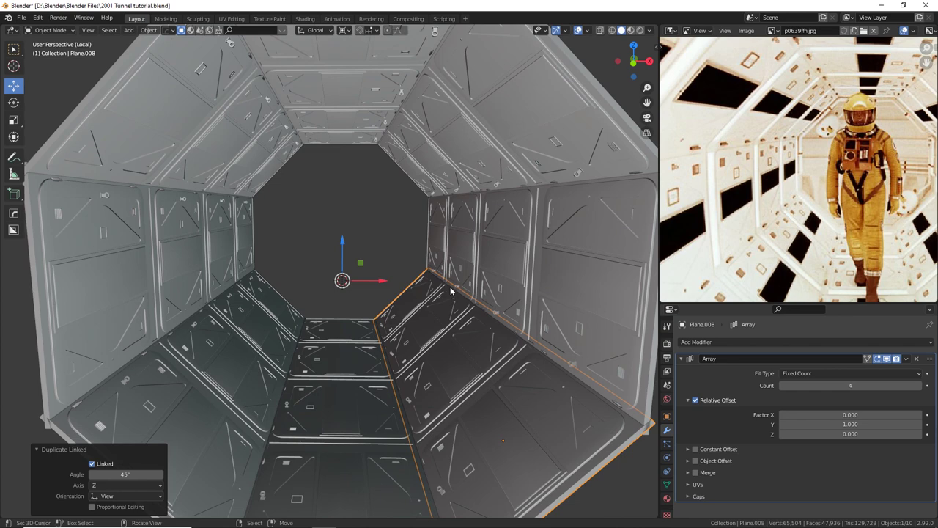
click(632, 30)
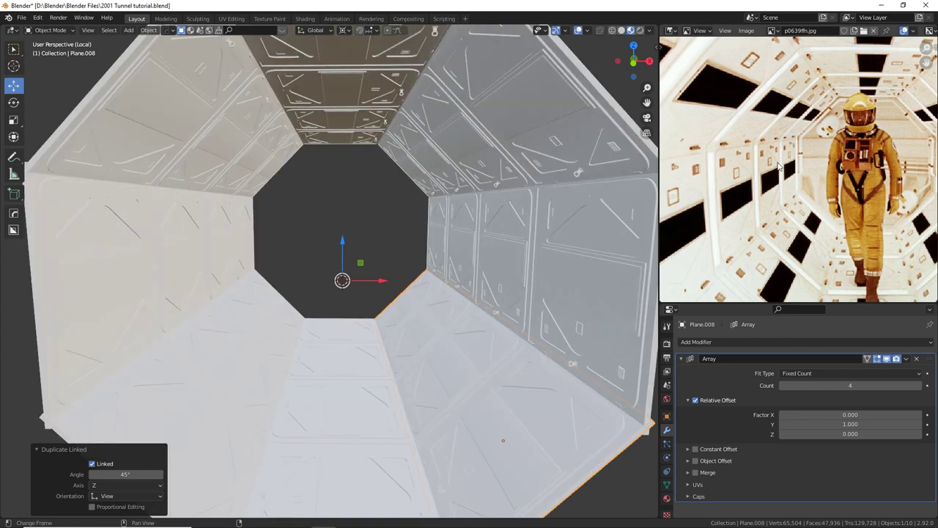
middle_drag(399, 286, 396, 278)
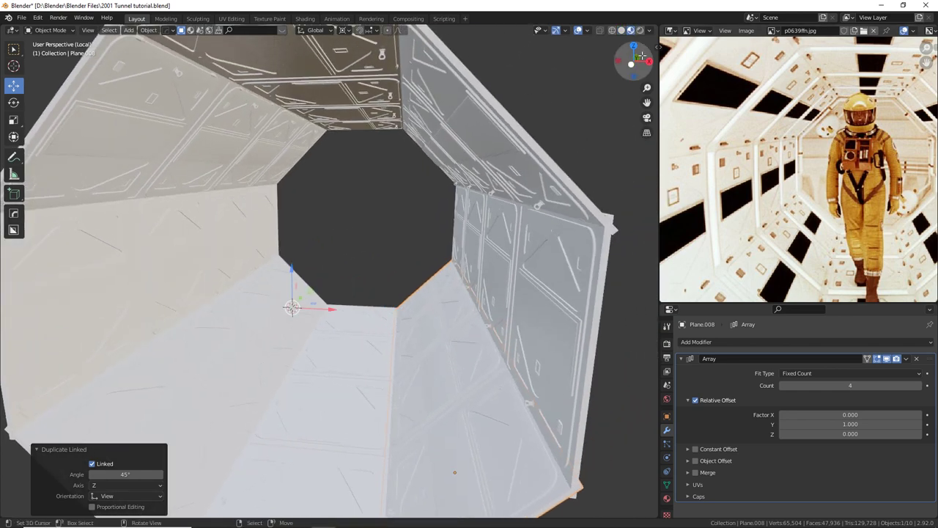
Enlarge the properties editor and open the material settings of the selected panel.
drag(706, 303, 706, 92)
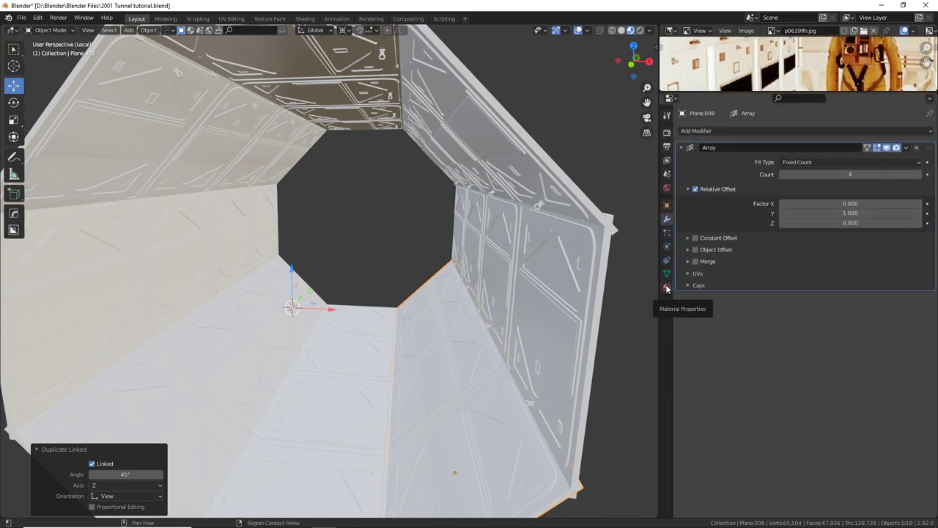
middle_drag(545, 286, 552, 289)
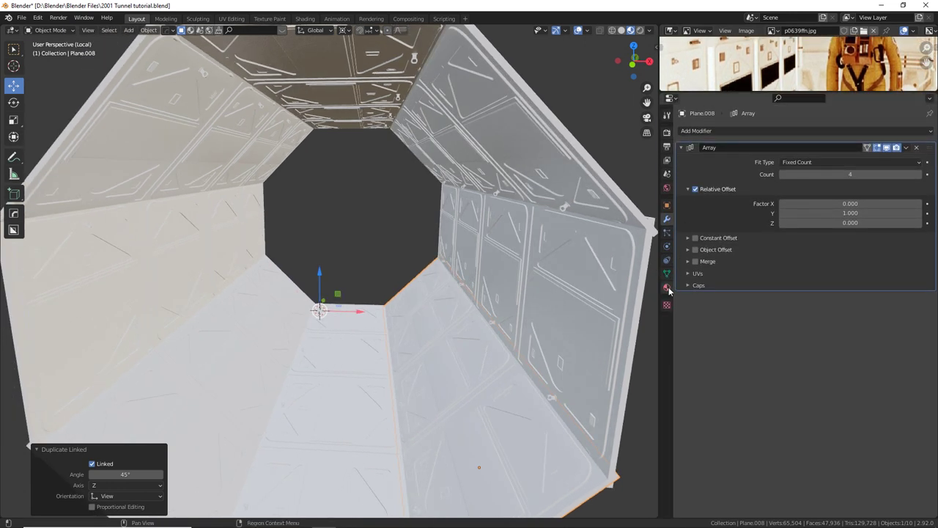
click(667, 288)
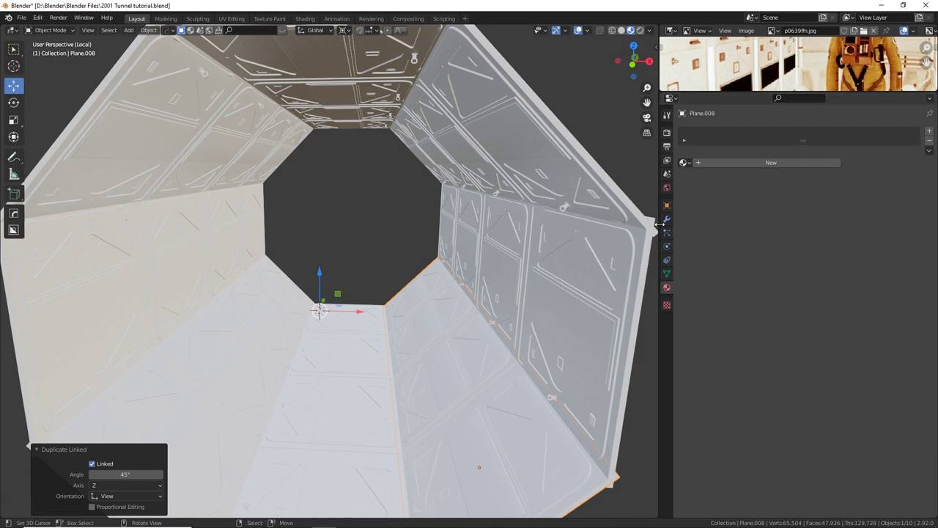
Create a new material named White on the selected wall panel.
click(711, 162)
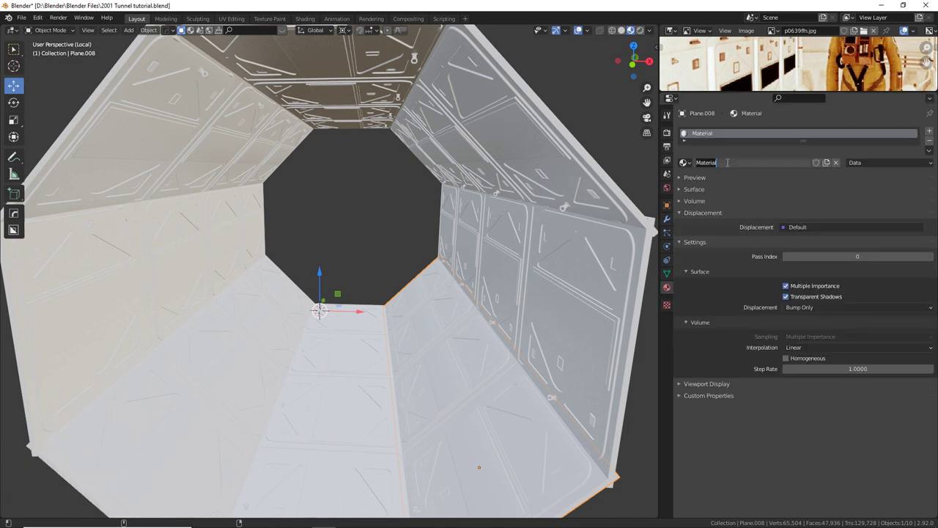
text(White)
key(Return)
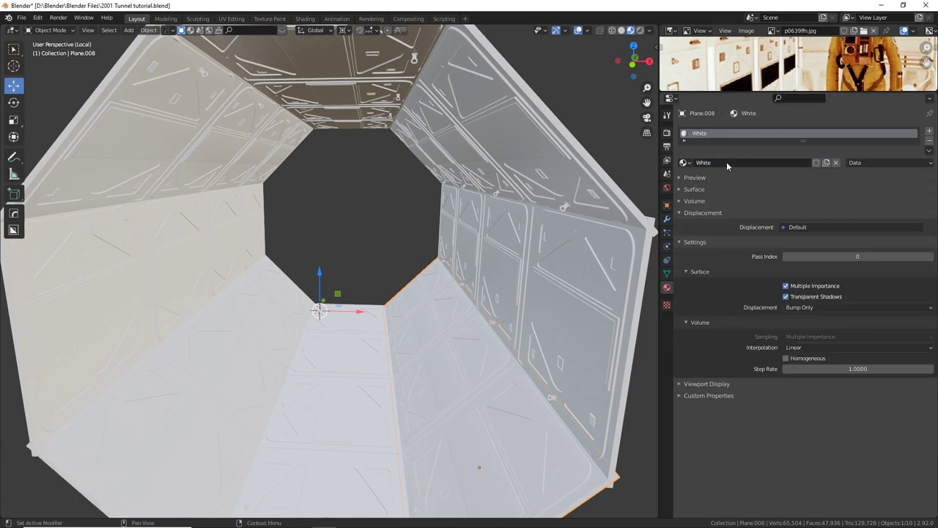
Add a second material slot to the panel with a new material named Rubber.
click(931, 131)
click(773, 185)
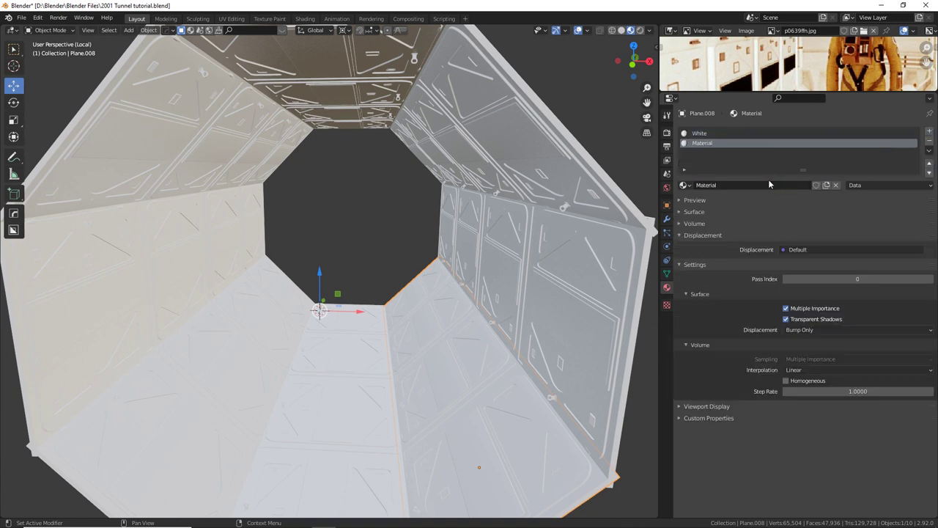
double_click(758, 184)
text(R)
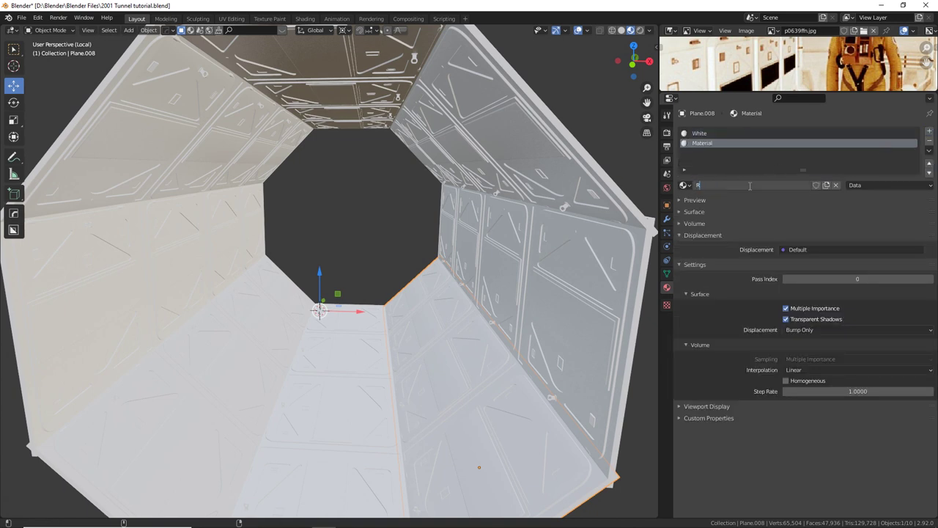
text(ubber)
key(Return)
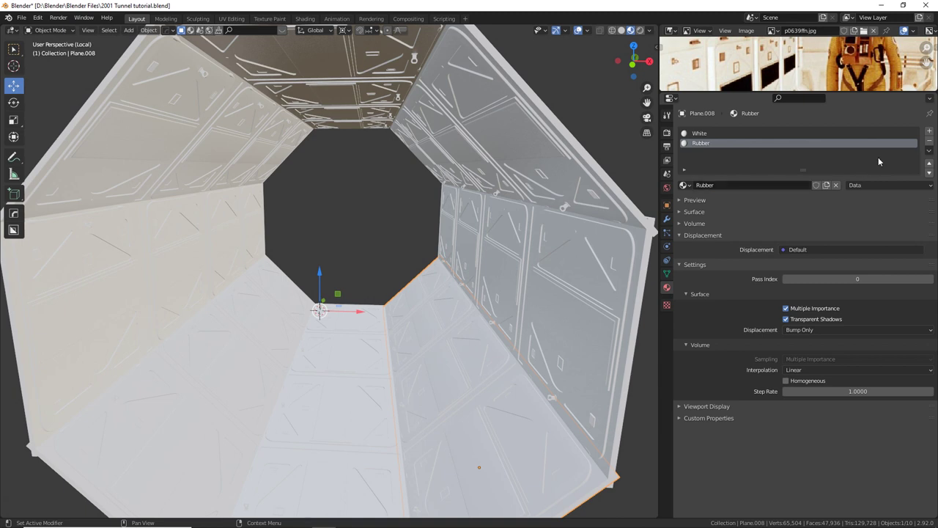
Add a third material slot to the panel with a new material named Gold.
click(927, 132)
click(781, 185)
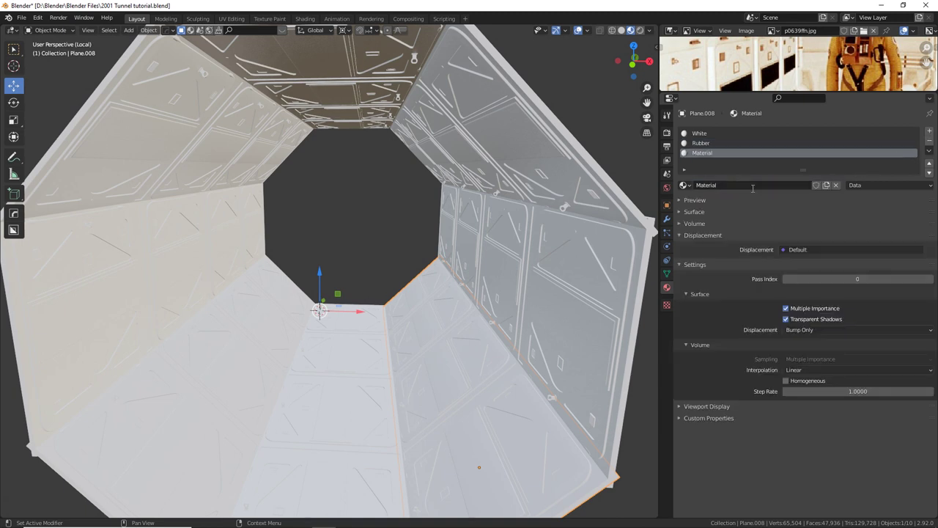
double_click(752, 186)
text(Gold)
key(Return)
Compare the White material with the reference image and set its Specular to 0.568 and Roughness to 0.762.
drag(865, 93, 861, 298)
scroll(843, 187, up, 2)
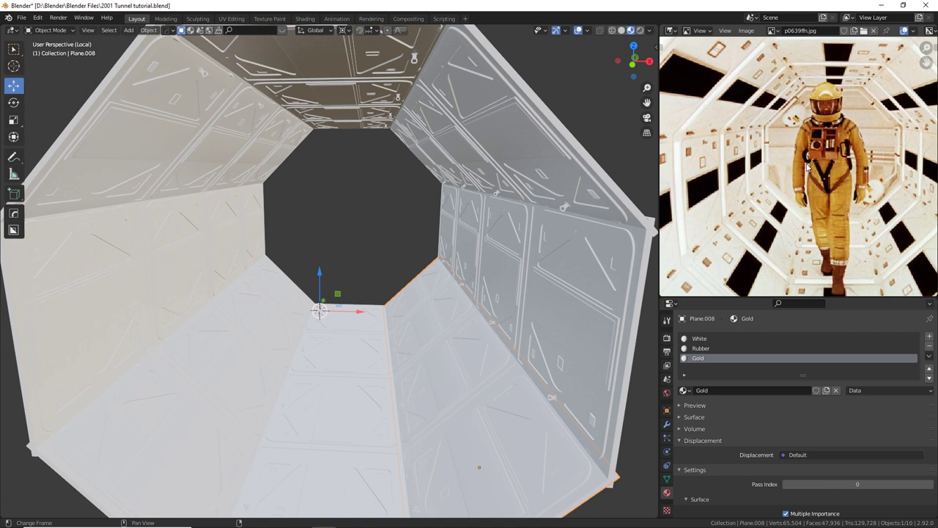
middle_drag(805, 192, 789, 179)
middle_drag(440, 328, 464, 295)
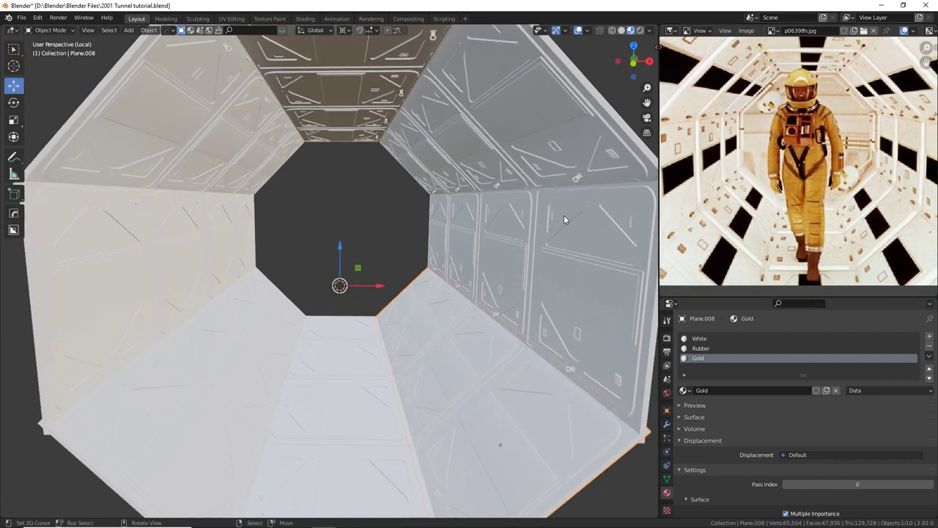
click(701, 338)
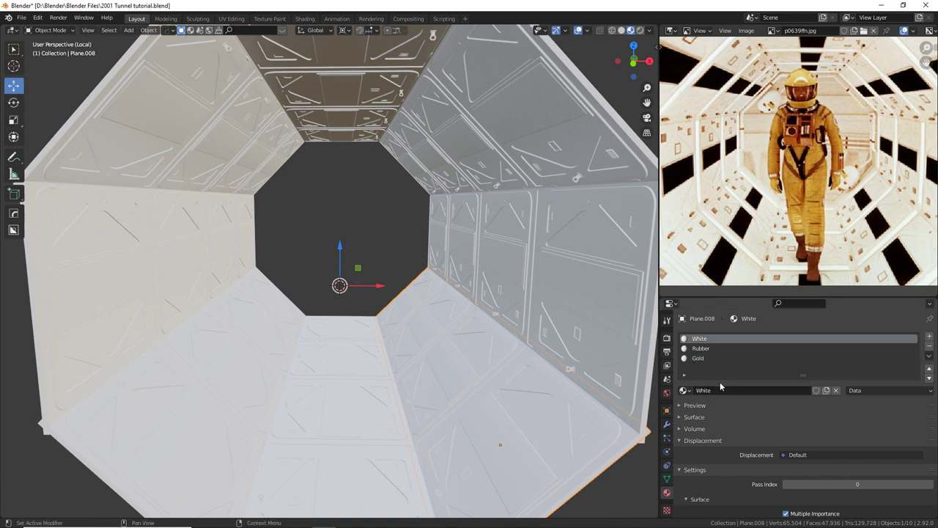
drag(758, 297, 757, 117)
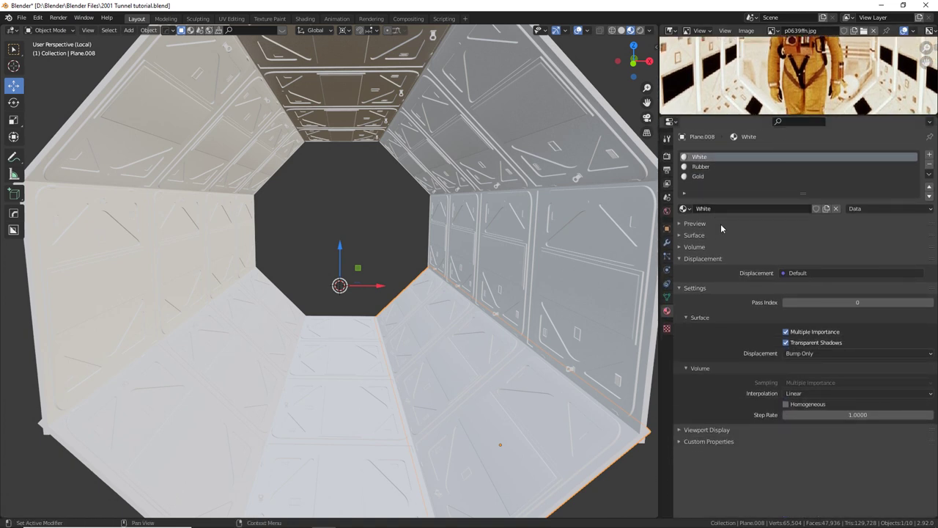
click(681, 236)
scroll(728, 276, down, 1)
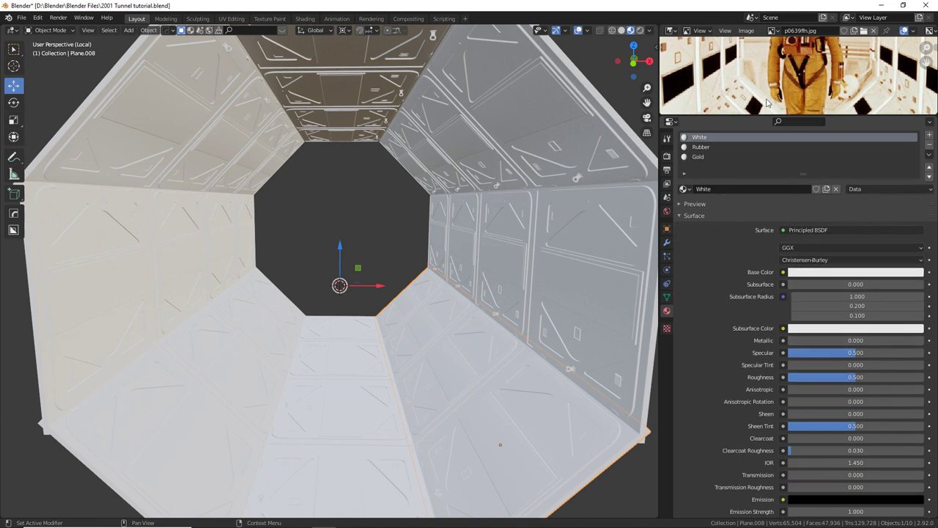
middle_drag(719, 48, 731, 78)
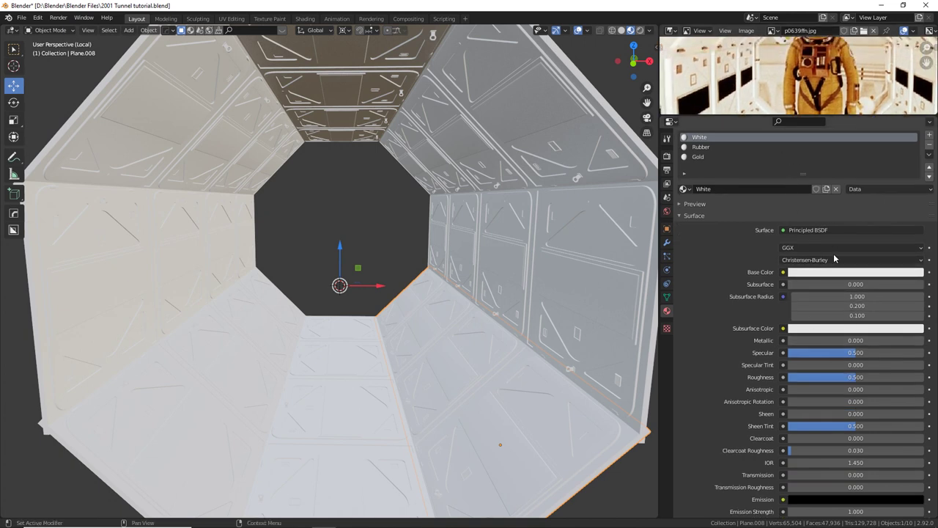
drag(809, 351, 889, 377)
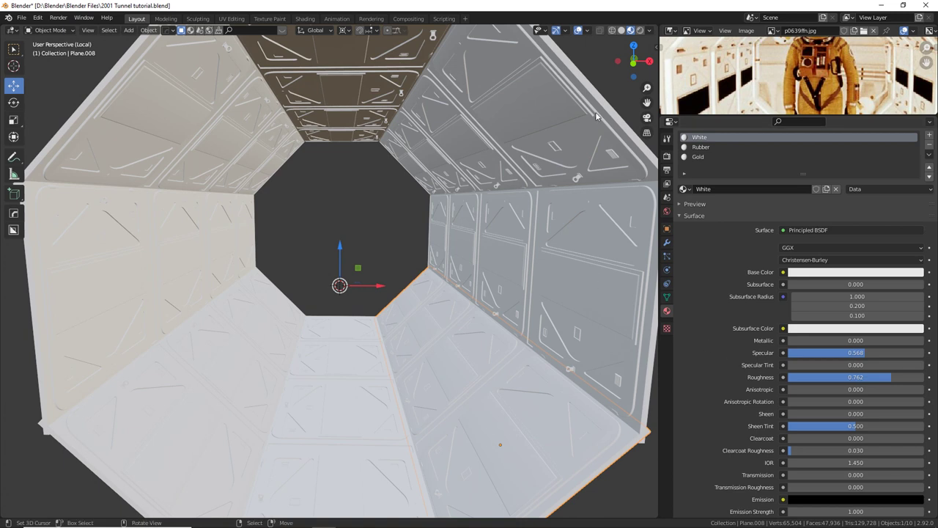
Change the render engine to Eevee and switch the viewport to Rendered shading.
click(667, 157)
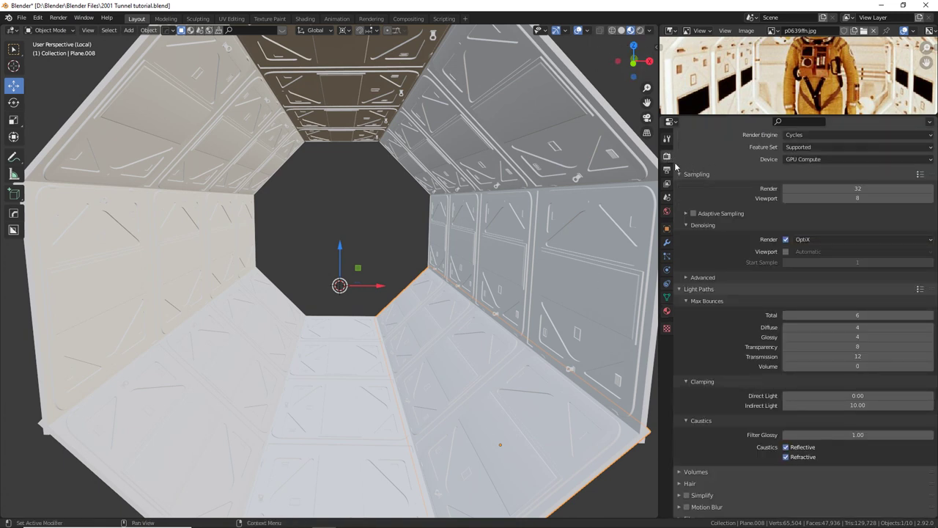
click(858, 135)
click(821, 147)
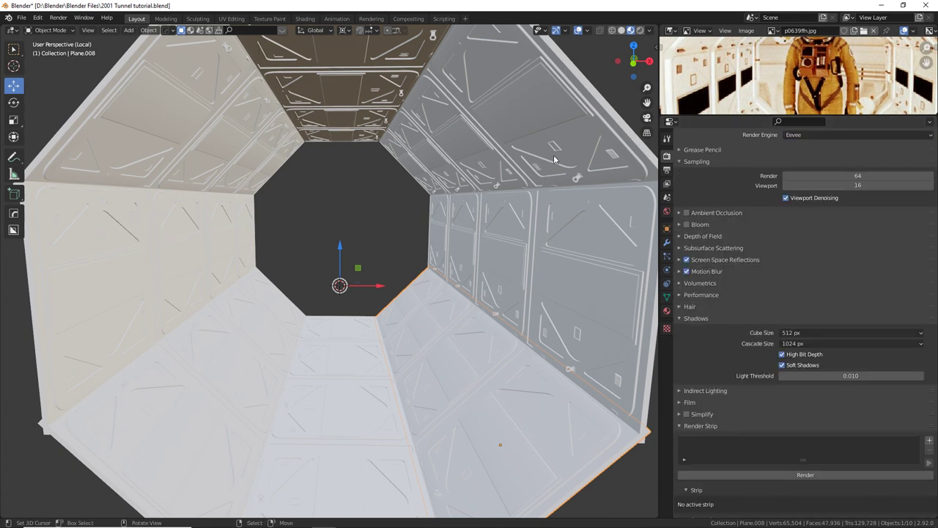
click(640, 30)
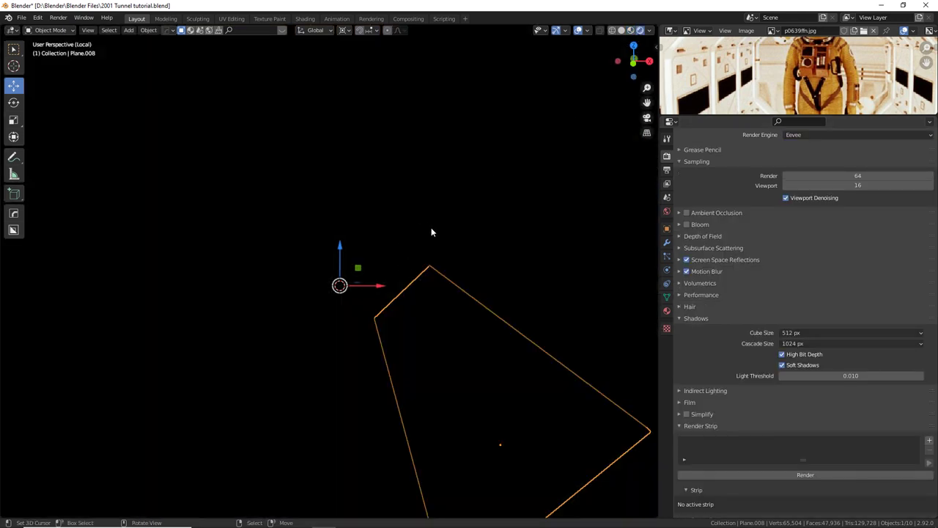
Add a point light at the 3D cursor inside the tunnel and set its power to 1000 W.
key(shift+a)
mouse_move(413, 215)
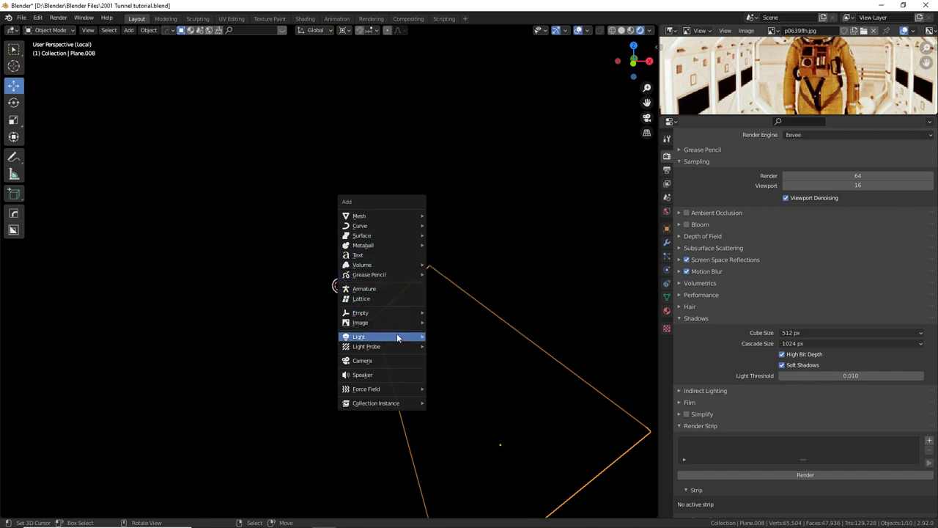
mouse_move(397, 337)
click(449, 336)
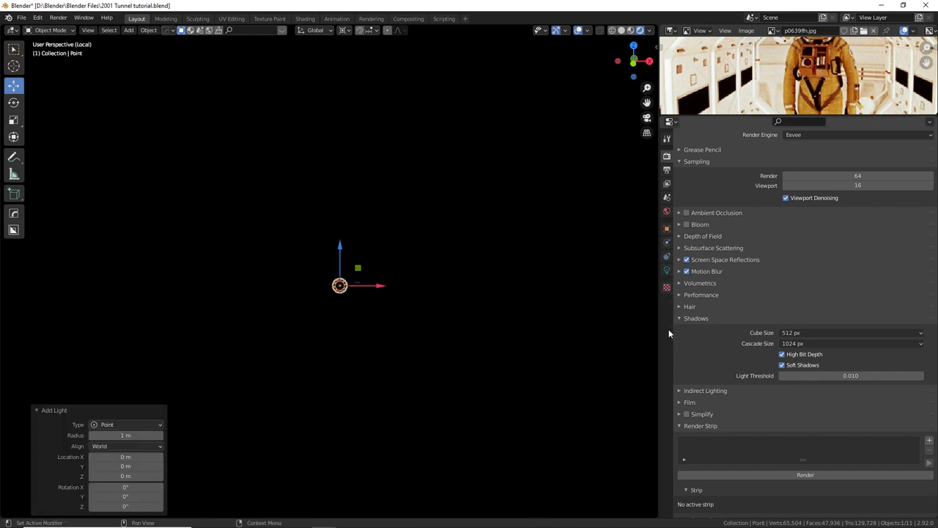
click(667, 270)
click(818, 219)
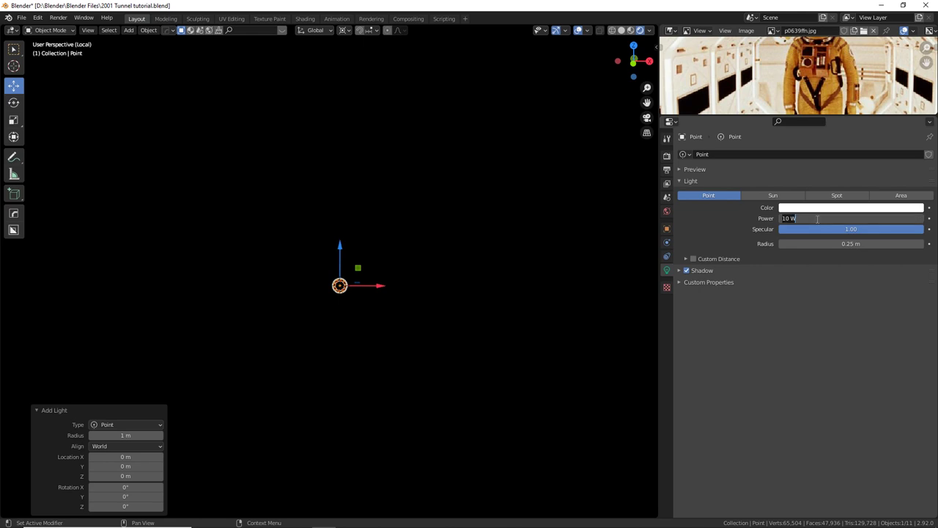
text(1000)
key(Return)
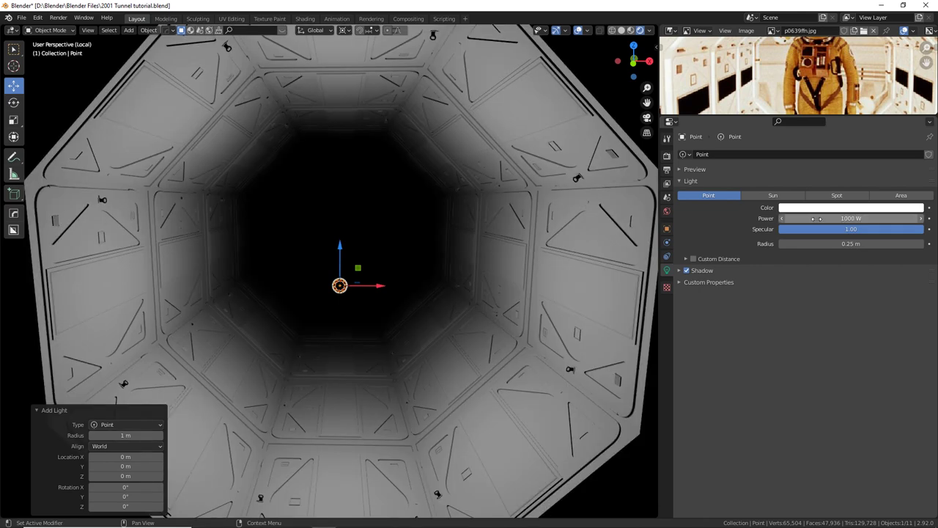
Move the point light about 18.93 m along the Y axis, down the length of the tunnel.
middle_drag(250, 275, 296, 274)
middle_drag(402, 253, 413, 310)
key(g)
key(y)
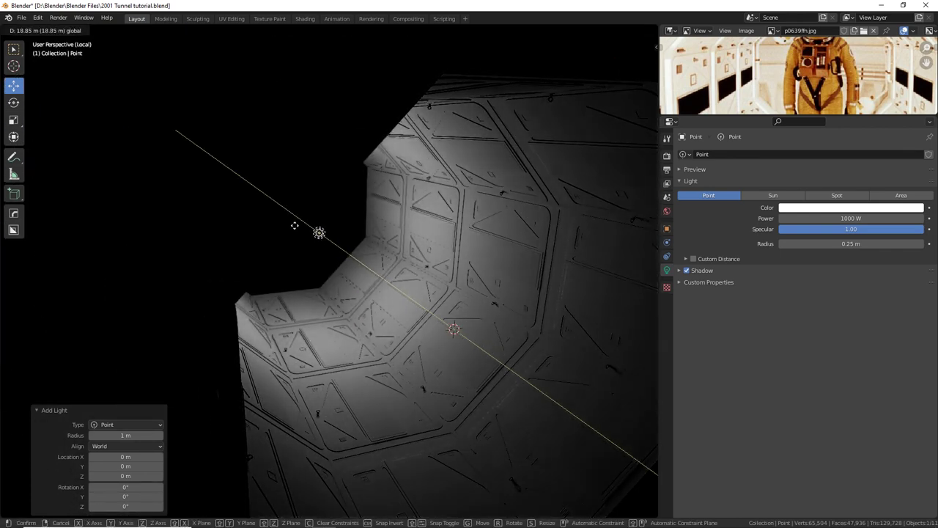
click(319, 232)
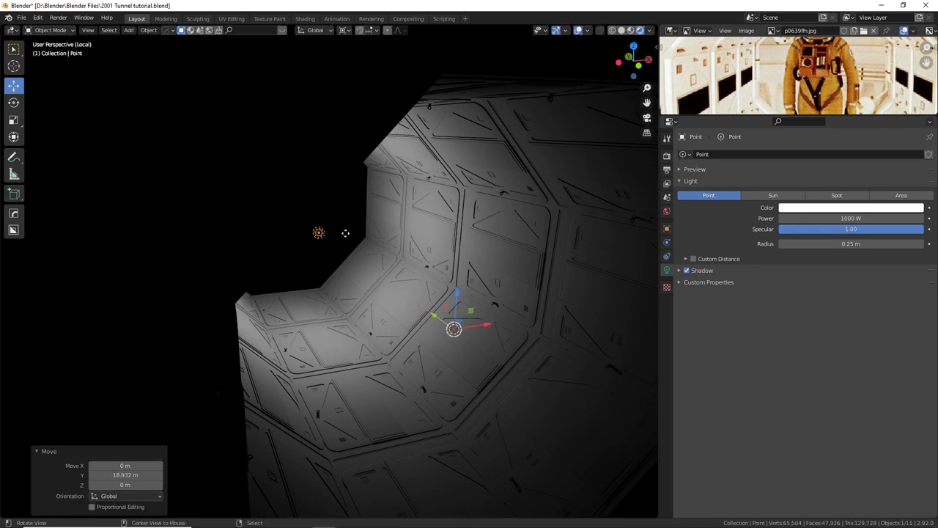
Make a linked duplicate of the point light moved about -15.64 m along Y, then try a different power and undo it.
key(shift+d)
key(x)
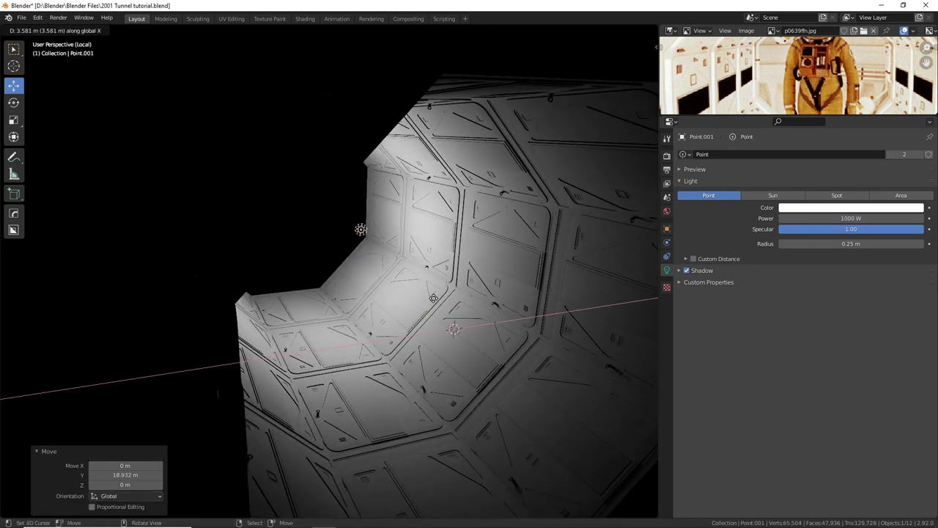
key(y)
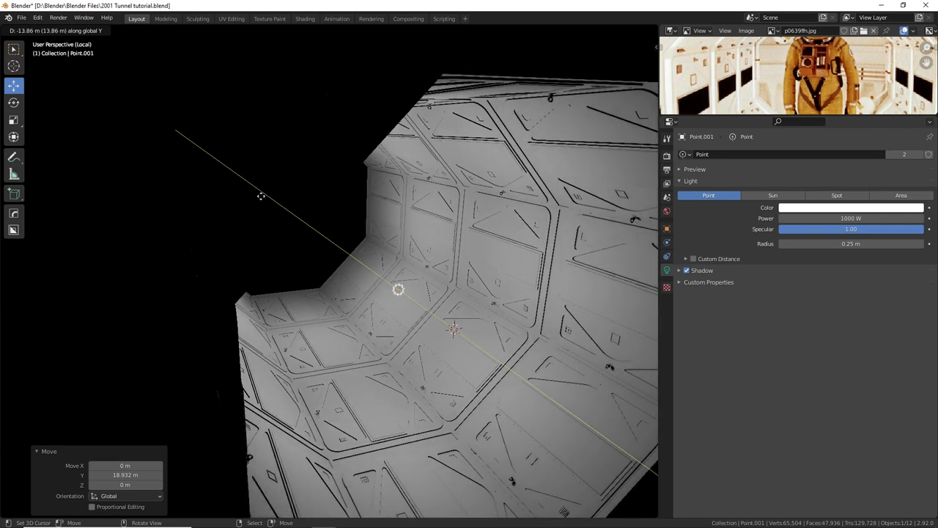
click(528, 294)
middle_drag(528, 293, 396, 226)
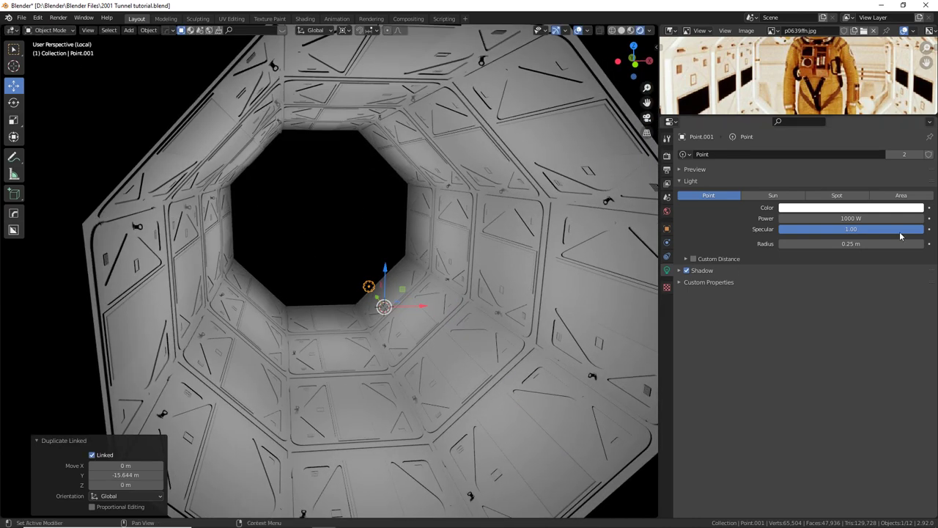
drag(852, 218, 832, 218)
key(ctrl+z)
Select a side wall panel and set its White material's base color to pure white and Specular to 0.787.
middle_drag(501, 222, 252, 285)
click(251, 285)
click(666, 311)
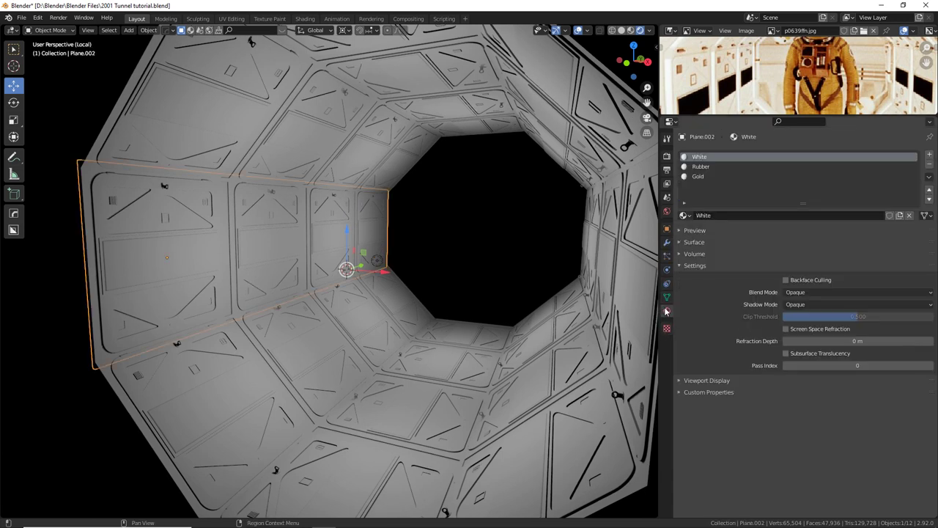
click(679, 243)
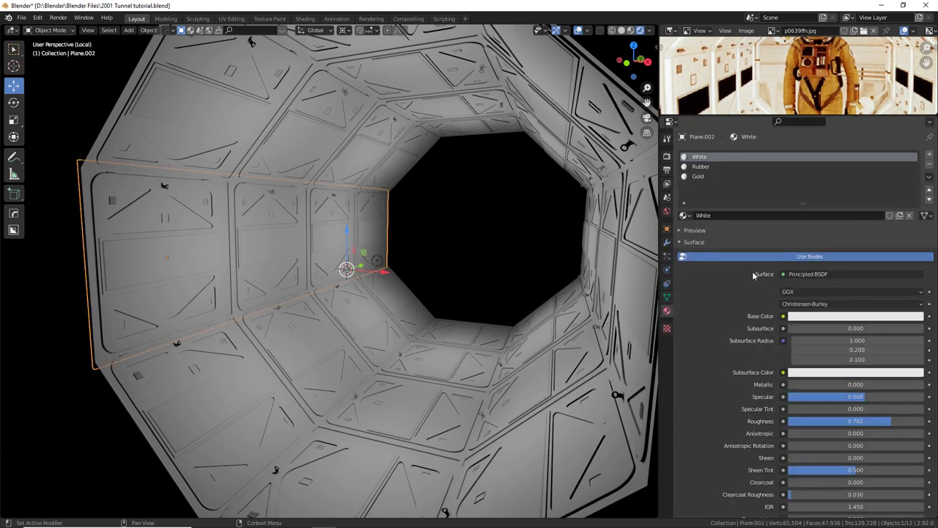
click(817, 318)
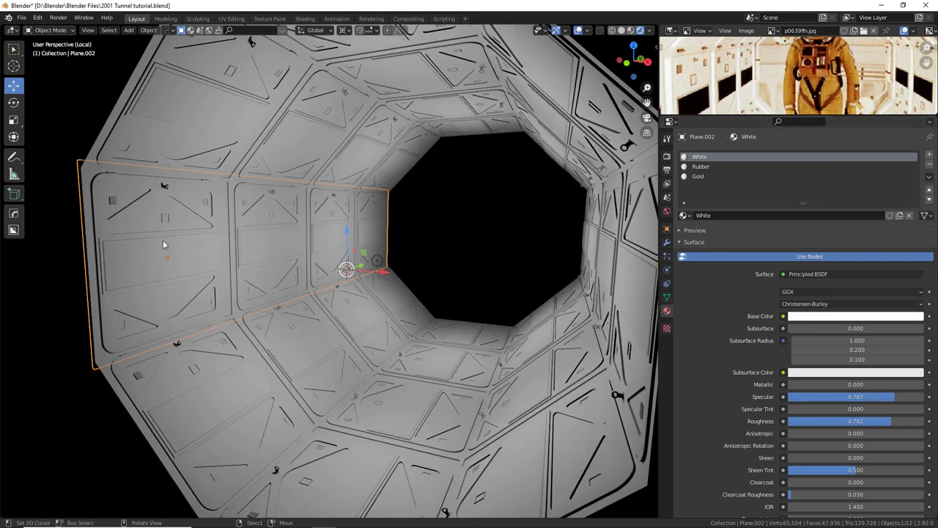
Enter Edit Mode on the side panel and select the two large faces inside its central rectangular recess.
key(Tab)
click(125, 261)
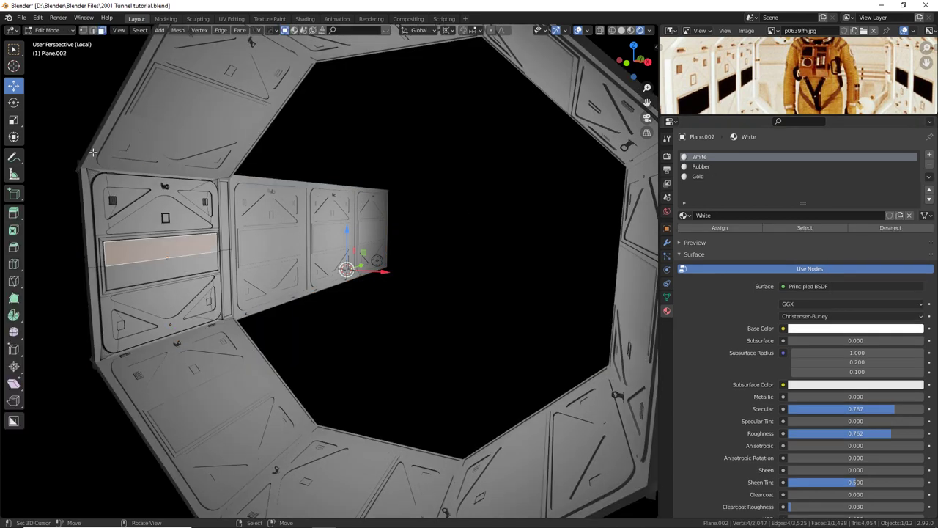
shift+click(128, 274)
key(KP_Decimal)
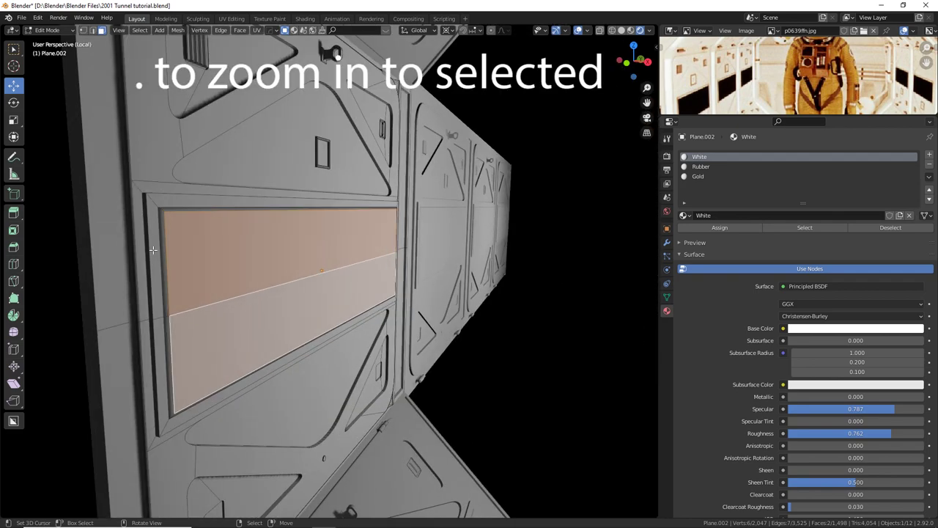
shift+middle_drag(160, 250, 202, 252)
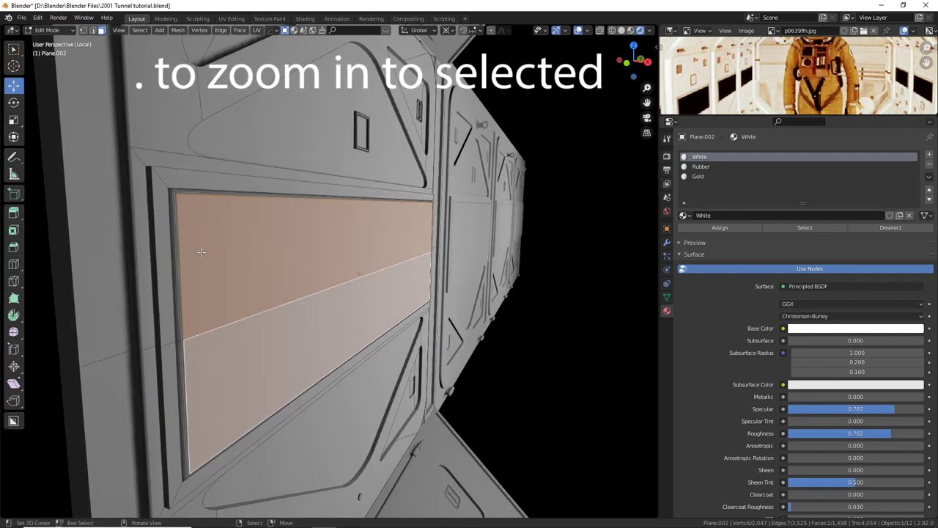
Grow the face selection outward to the edges of the central recess, undoing the last expansion.
key(ctrl)
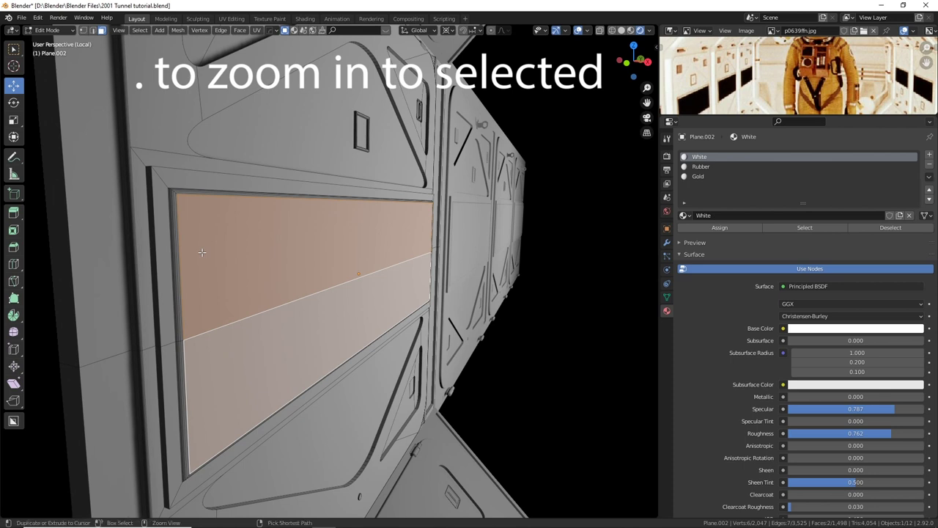
key(ctrl+KP_Add)
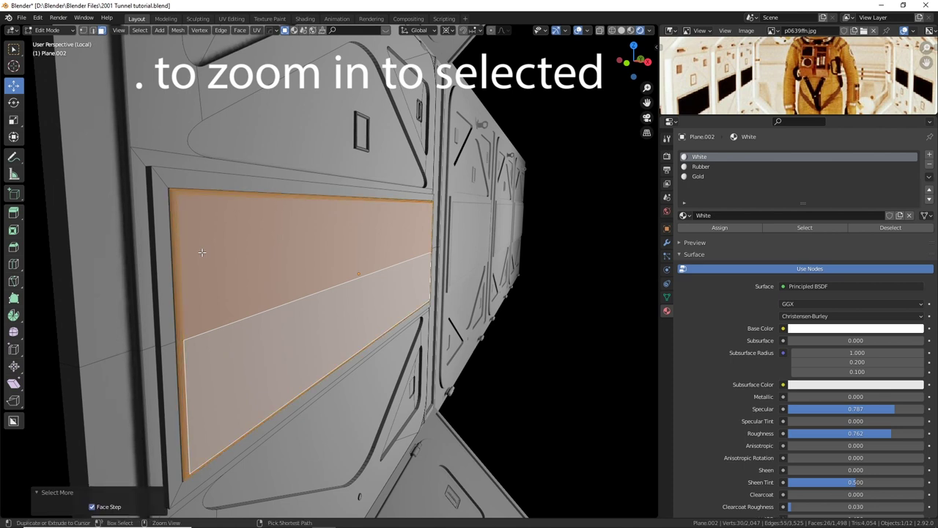
key(ctrl+KP_Add)
key(ctrl+KP_Add)
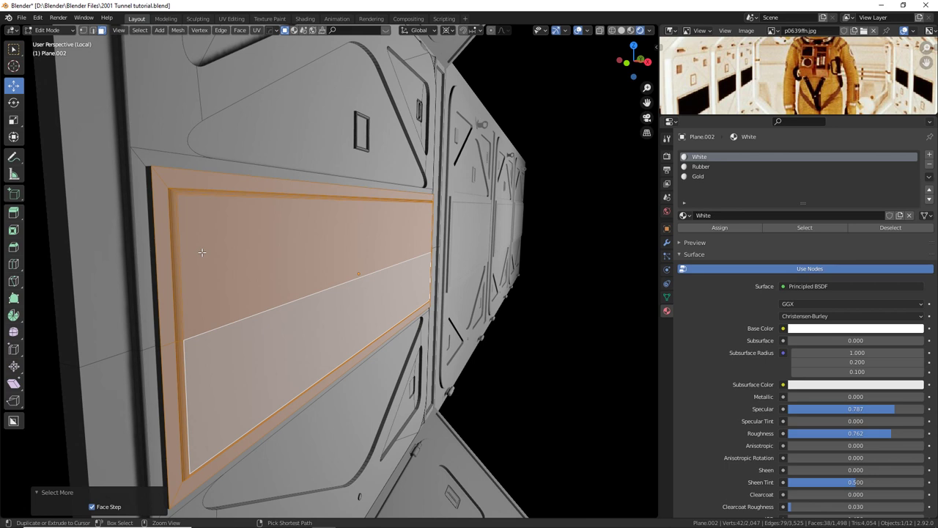
key(ctrl+z)
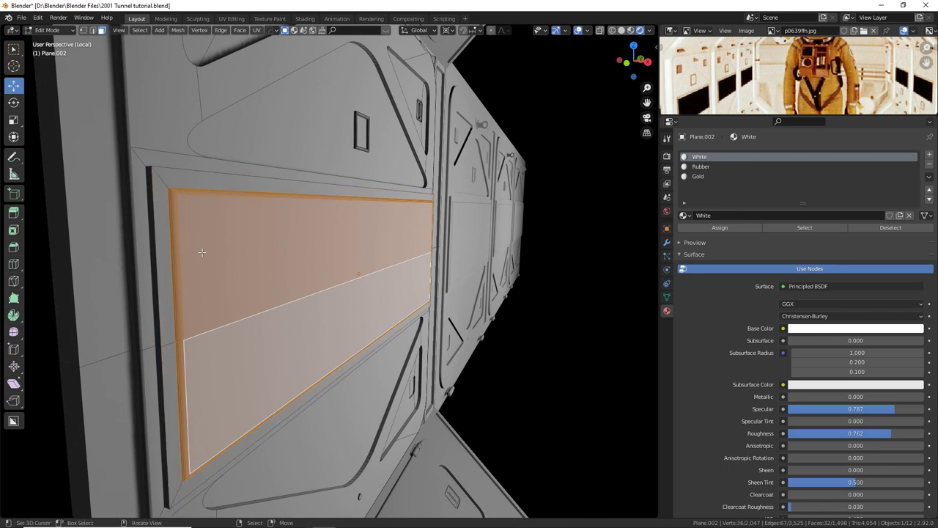
Assign the Rubber material to the selected central recess faces and set its base color to black.
click(752, 169)
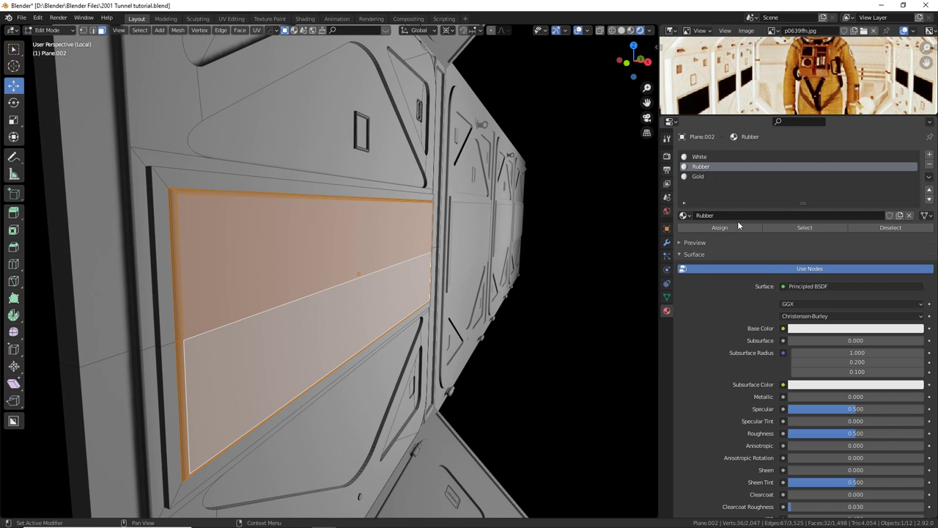
click(828, 329)
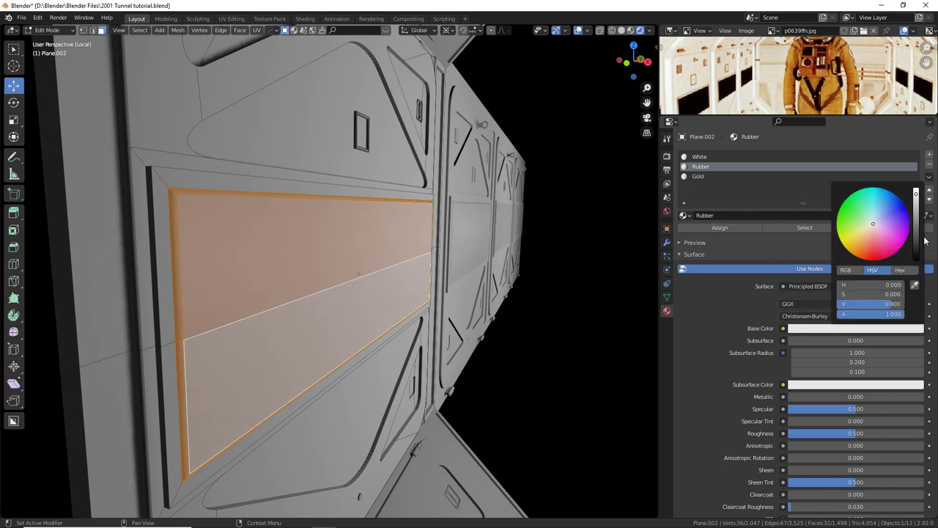
drag(922, 248, 917, 259)
middle_drag(485, 248, 508, 268)
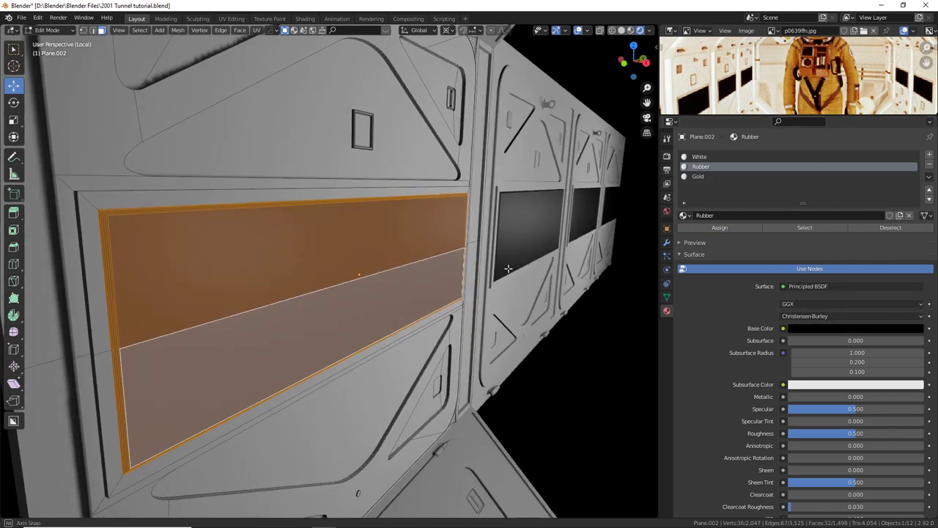
Set the Rubber material's Specular to 0.855 and Roughness to 0.349, then check the glossy panels in Object Mode.
drag(856, 433, 905, 409)
middle_drag(587, 249, 557, 251)
key(Tab)
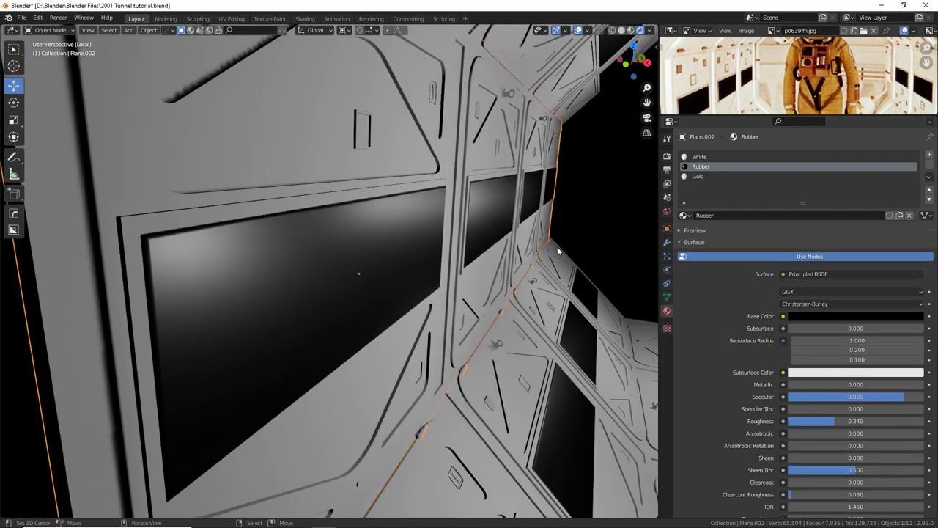
scroll(557, 247, down, 3)
shift+middle_drag(227, 259, 332, 260)
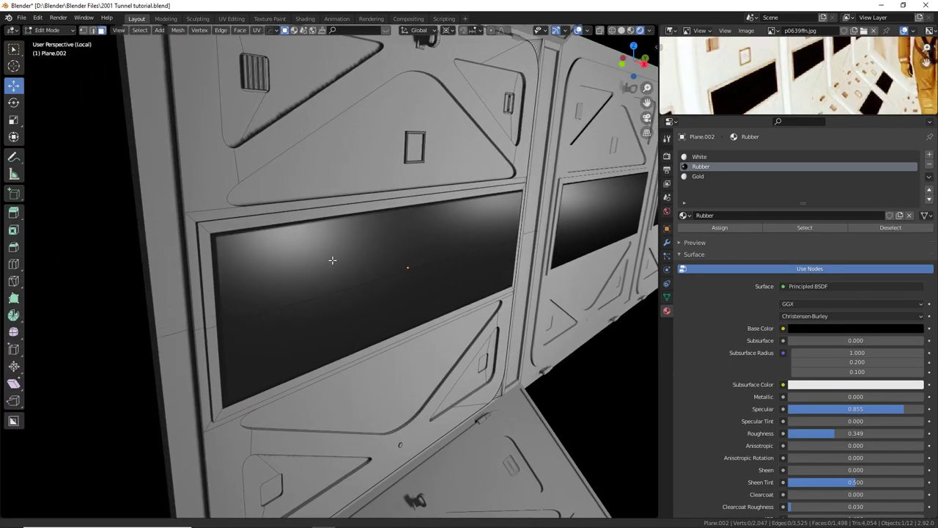
Select the frame around the black recess by selecting the Rubber faces, growing the selection once and deselecting the Rubber faces.
scroll(332, 260, up, 2)
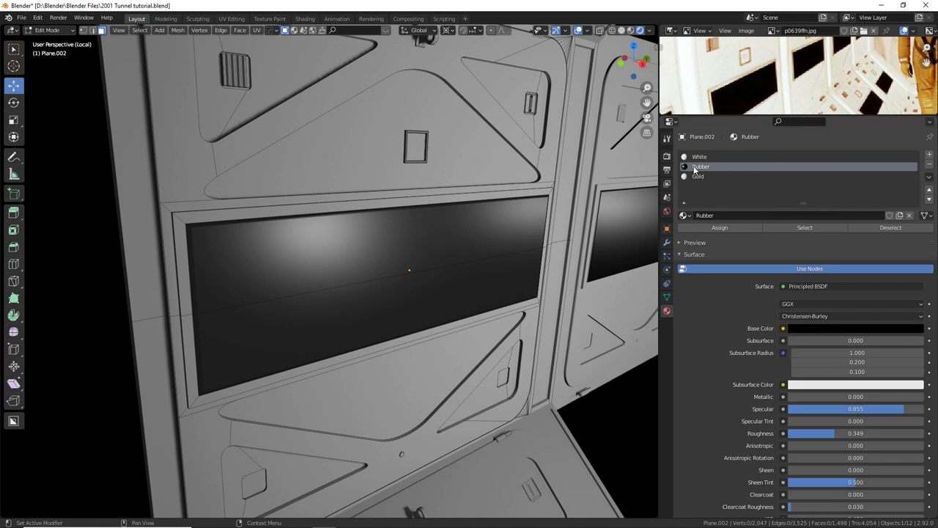
click(806, 228)
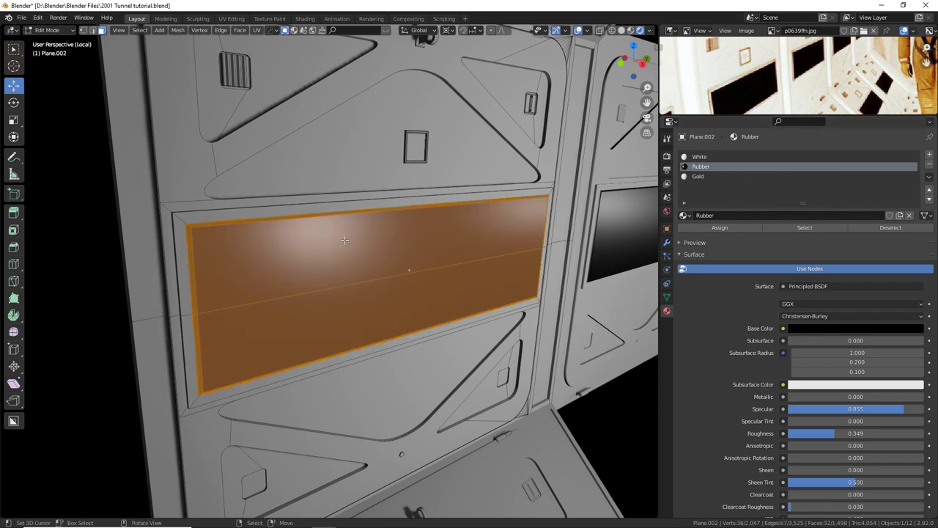
middle_drag(350, 264, 335, 231)
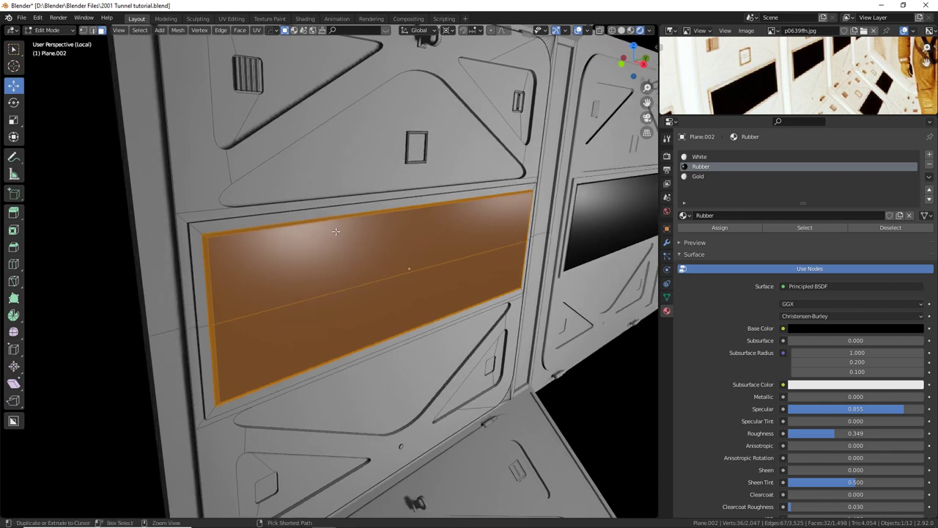
key(ctrl+KP_Add)
middle_drag(297, 226, 631, 215)
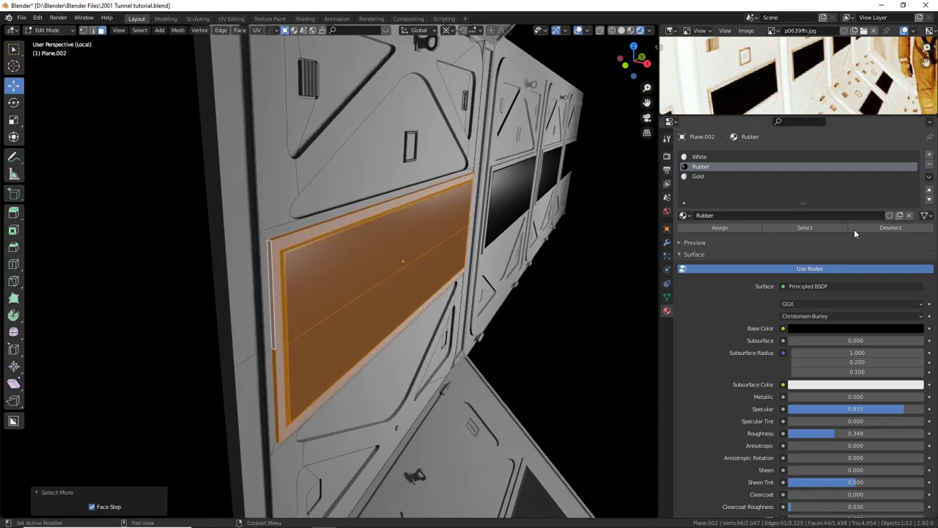
click(884, 227)
middle_drag(308, 212, 484, 203)
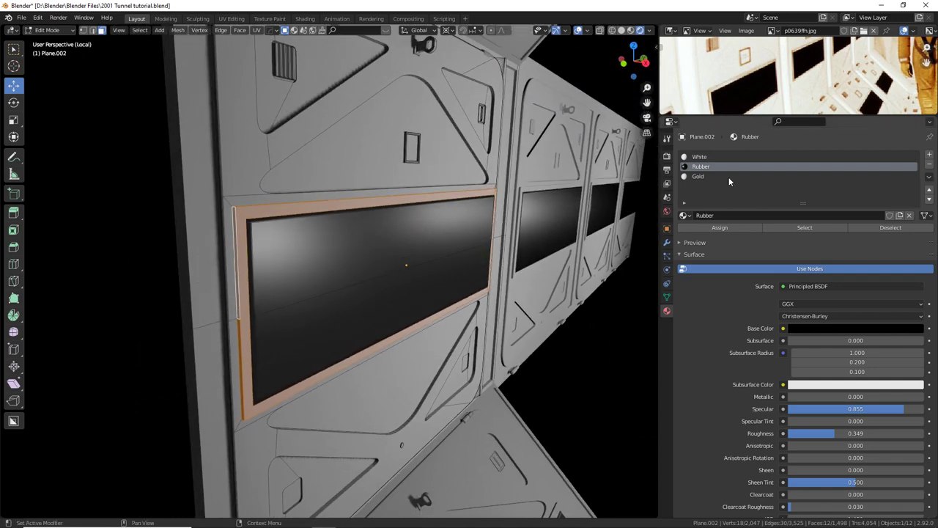
Assign the Gold material to the selected recess frame and set its base color to a yellow-orange.
click(703, 179)
click(726, 228)
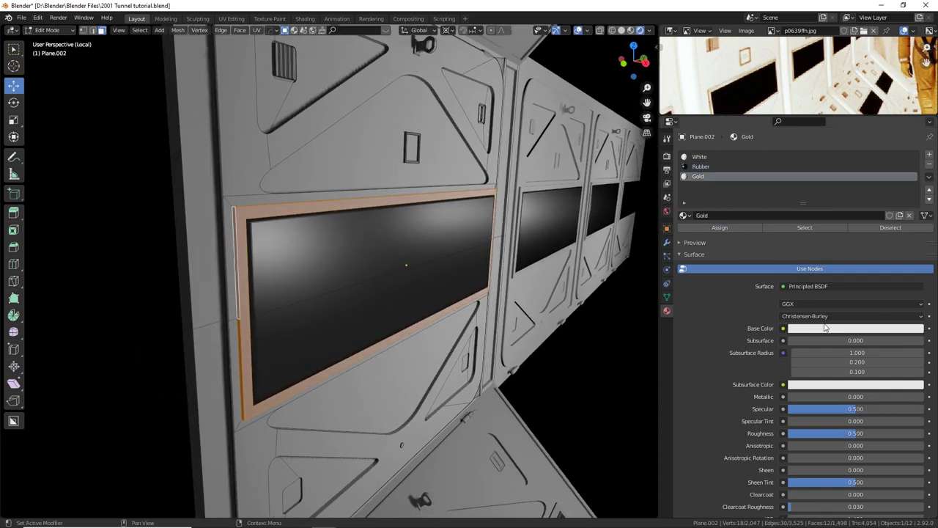
click(826, 331)
drag(872, 249, 849, 251)
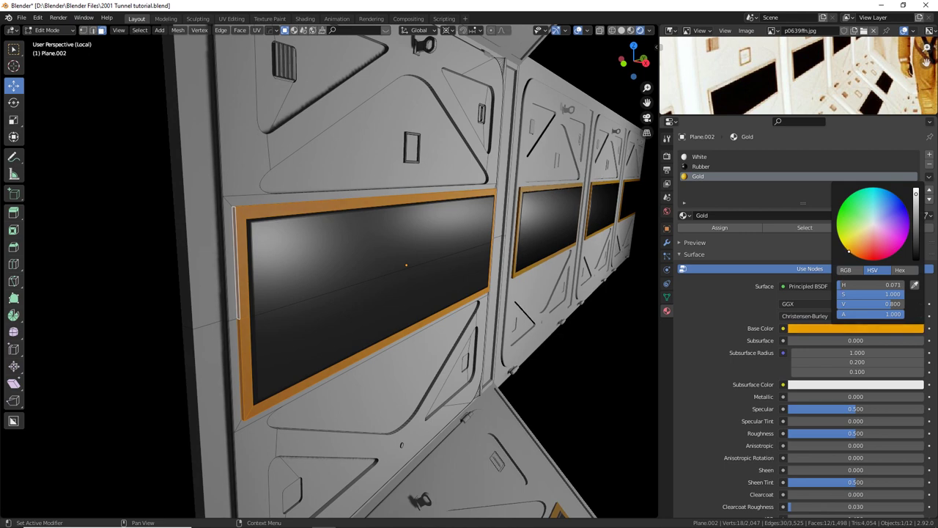
drag(849, 251, 851, 247)
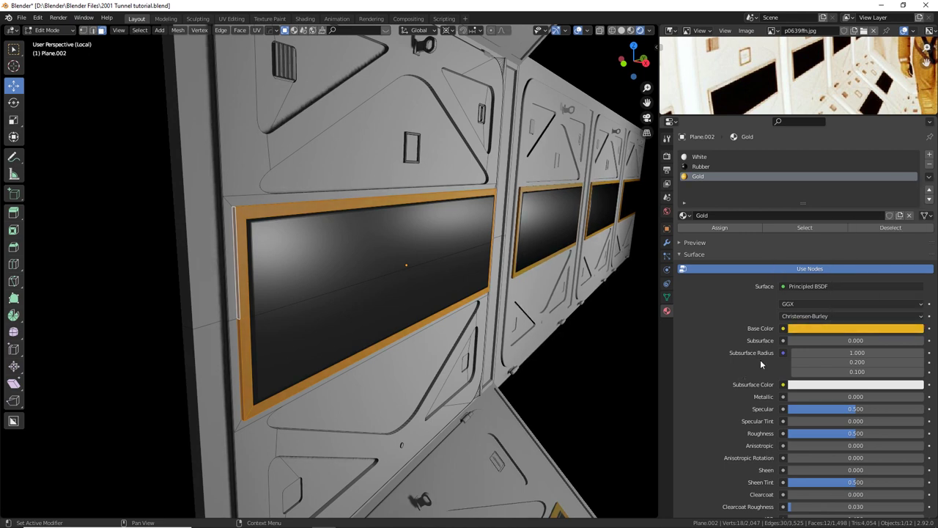
Set the Gold material's Metallic to 1.000, Specular to 1.000 and Roughness to 0.346.
drag(796, 400, 930, 399)
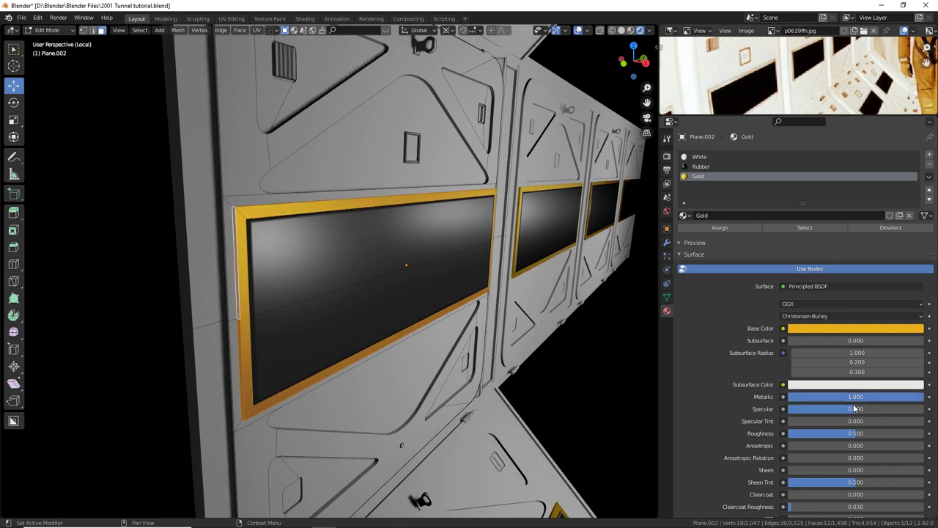
drag(855, 409, 926, 410)
mouse_move(856, 432)
mouse_down()
mouse_move(801, 434)
mouse_move(861, 433)
mouse_move(836, 434)
mouse_up()
middle_drag(402, 199, 492, 311)
key(Tab)
key(Tab)
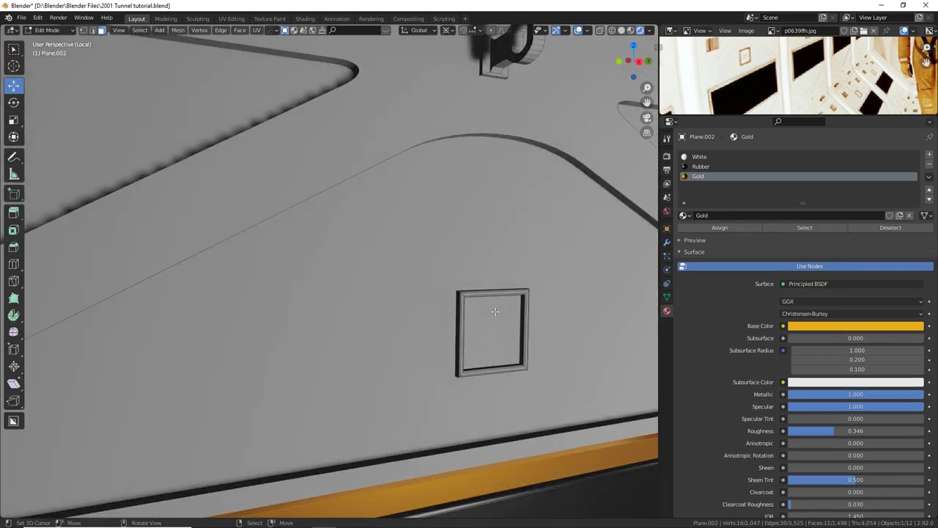
click(483, 291)
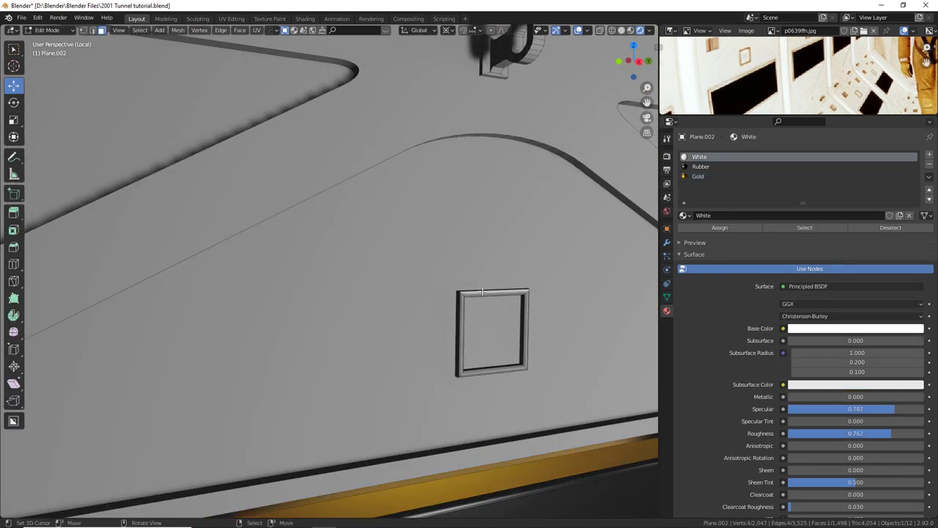
key(ctrl+l)
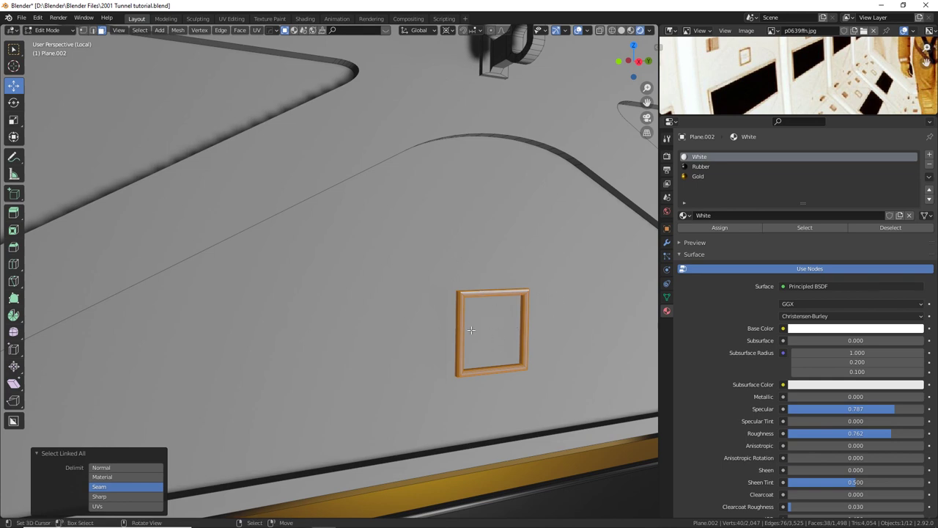
click(473, 210)
click(77, 203)
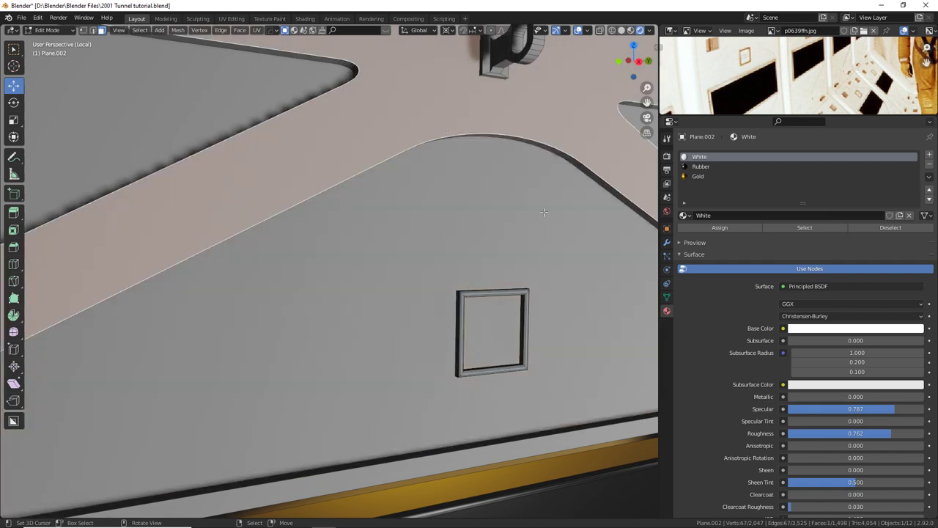
Select all linked geometry of the small square frame above the recess and assign the Gold material to it.
click(507, 292)
key(ctrl+l)
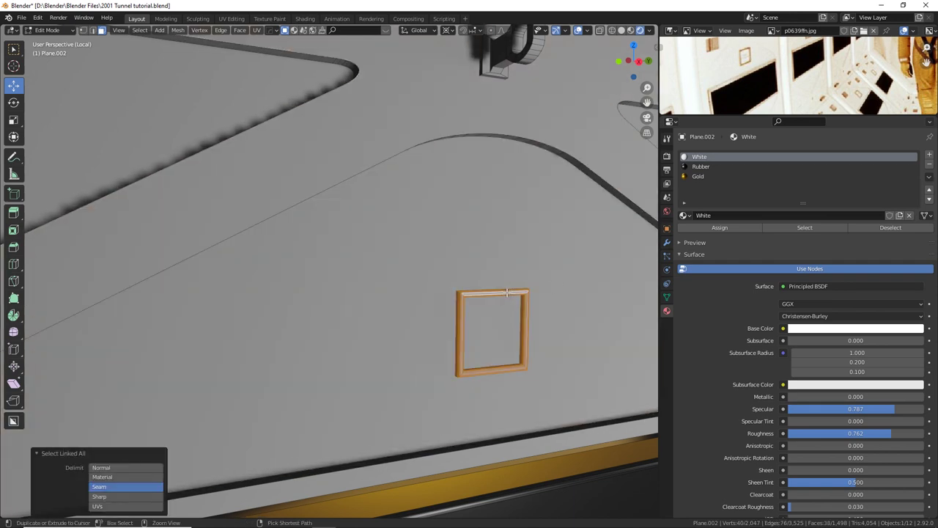
click(701, 176)
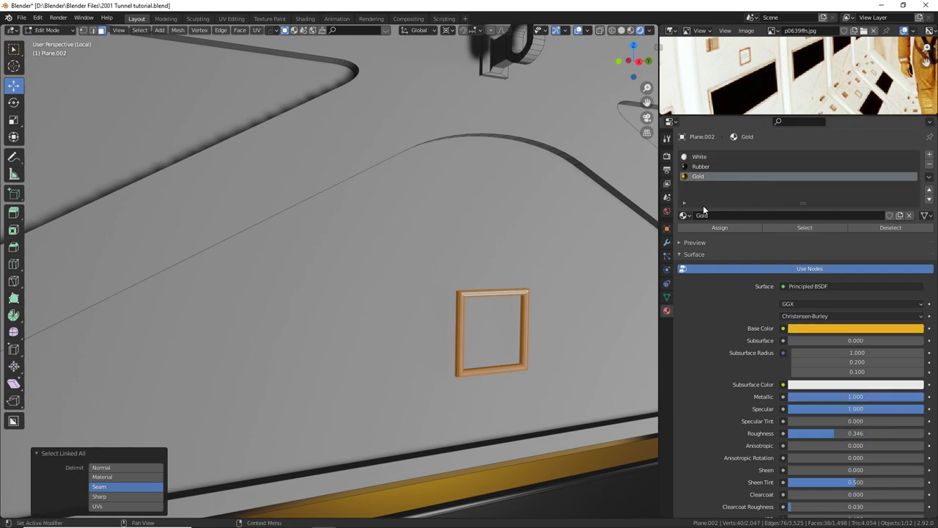
click(711, 228)
Select the linked geometry of the striped vent, the ring-shaped fitting and the small bar inside the upper corner latch.
scroll(340, 262, down, 5)
shift+middle_drag(340, 263, 425, 273)
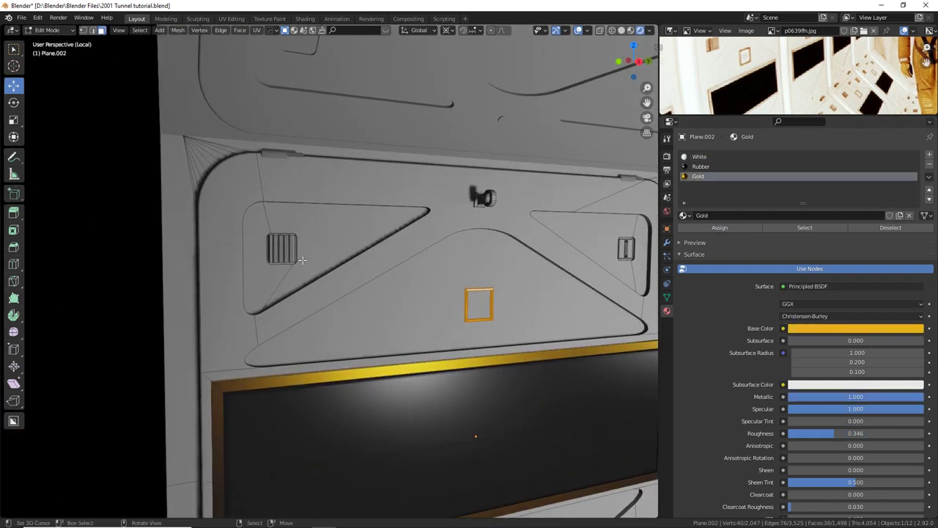
right_click(290, 257)
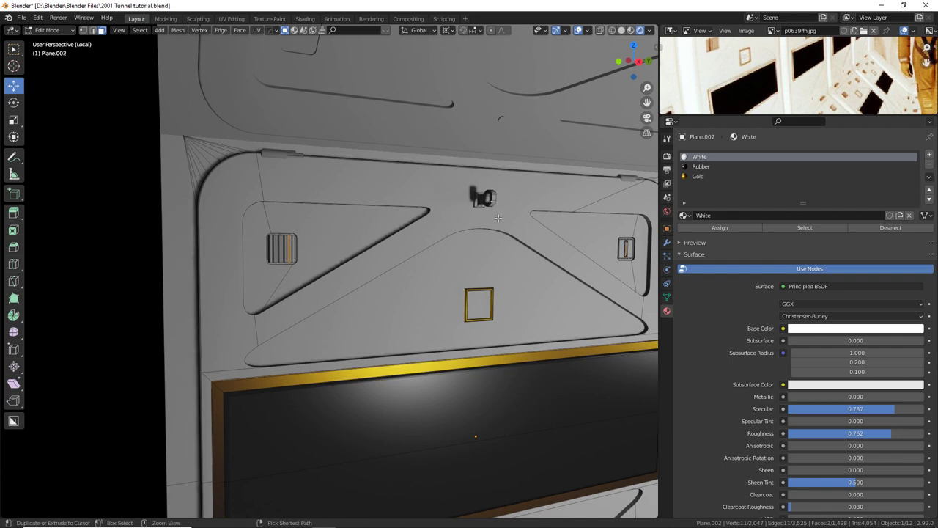
key(ctrl+l)
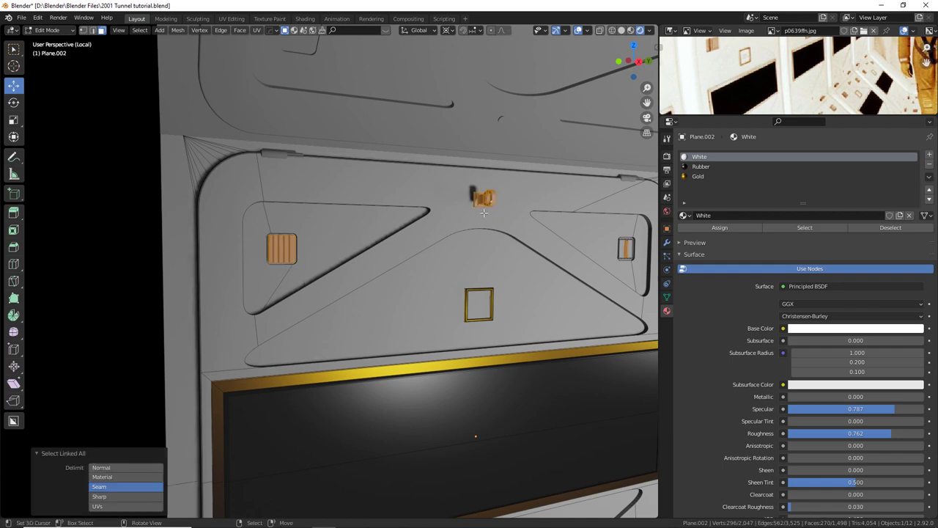
Add the plate behind the small latch bar, with all its linked geometry, to the selection.
middle_drag(484, 213, 308, 269)
scroll(528, 233, up, 3)
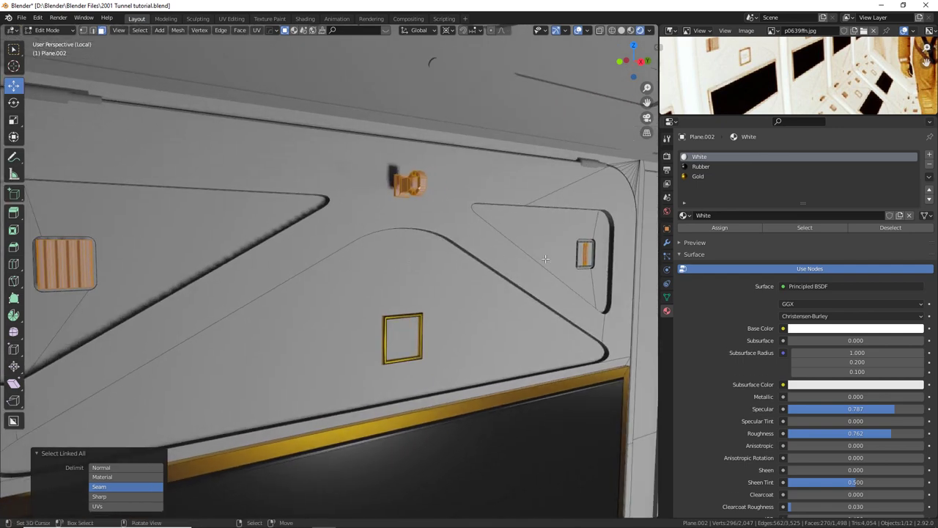
middle_drag(545, 259, 520, 264)
shift+middle_drag(586, 261, 411, 273)
scroll(483, 274, up, 5)
shift+click(556, 296)
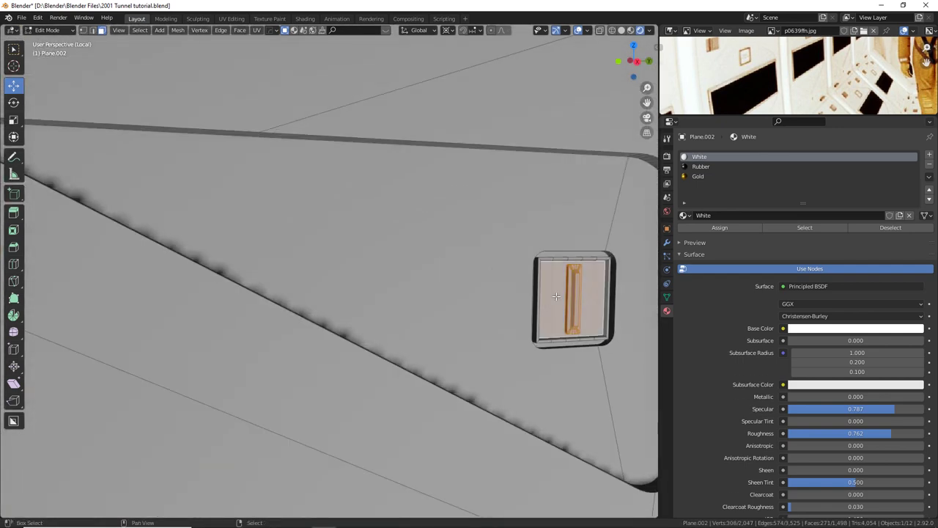
key(ctrl+l)
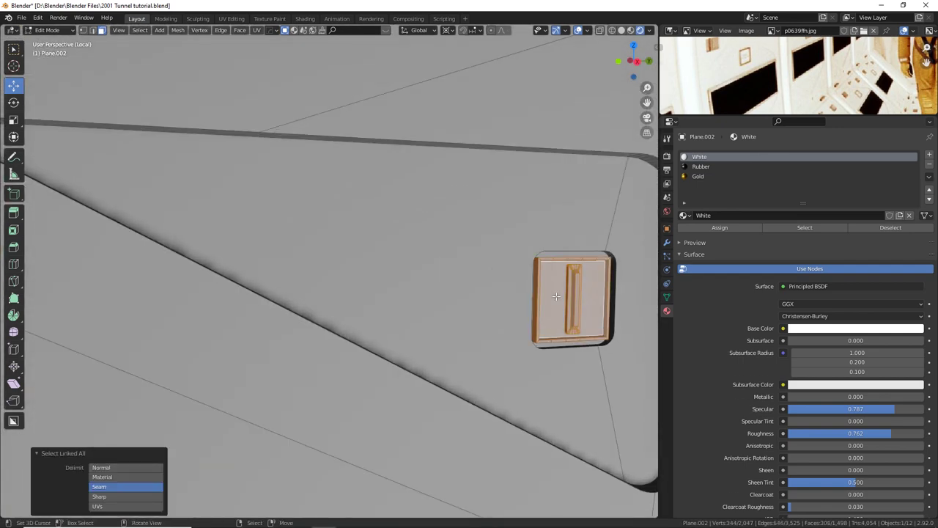
Assign the Gold material to the selected vent, ring fitting and latch pieces and return to Object Mode.
scroll(234, 294, down, 4)
shift+middle_drag(234, 294, 365, 315)
click(705, 176)
click(717, 227)
scroll(392, 332, down, 4)
key(Tab)
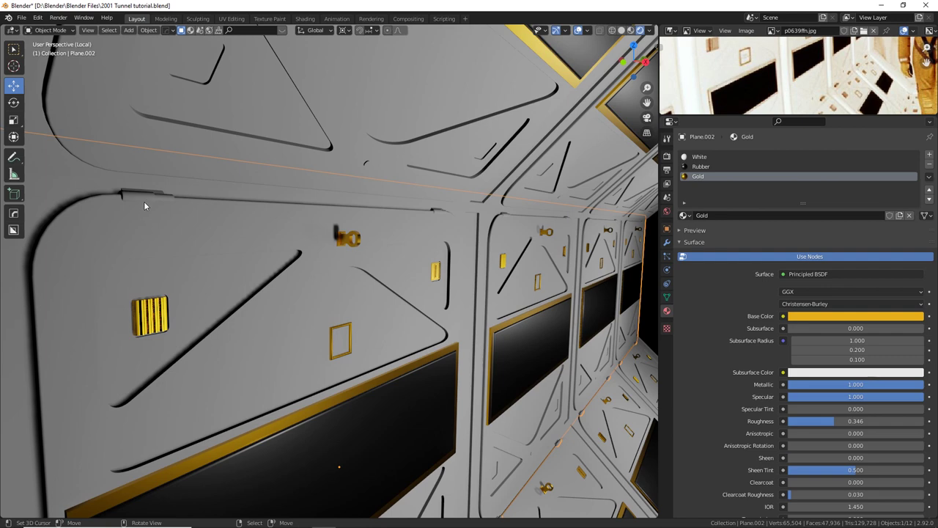
Open the nearest floor panel in Edit Mode and select all of its geometry.
mouse_move(229, 224)
middle_down()
mouse_move(245, 221)
mouse_move(212, 207)
mouse_move(230, 213)
middle_up()
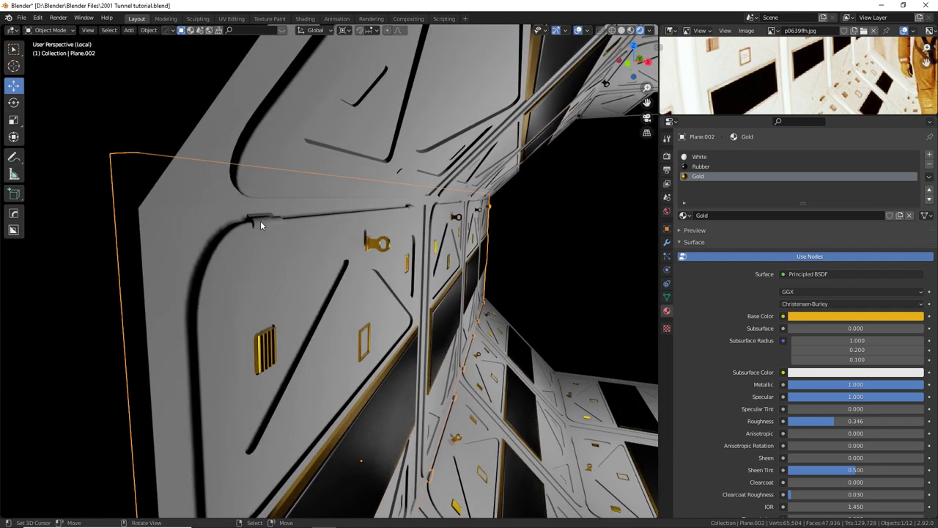
scroll(273, 226, up, 3)
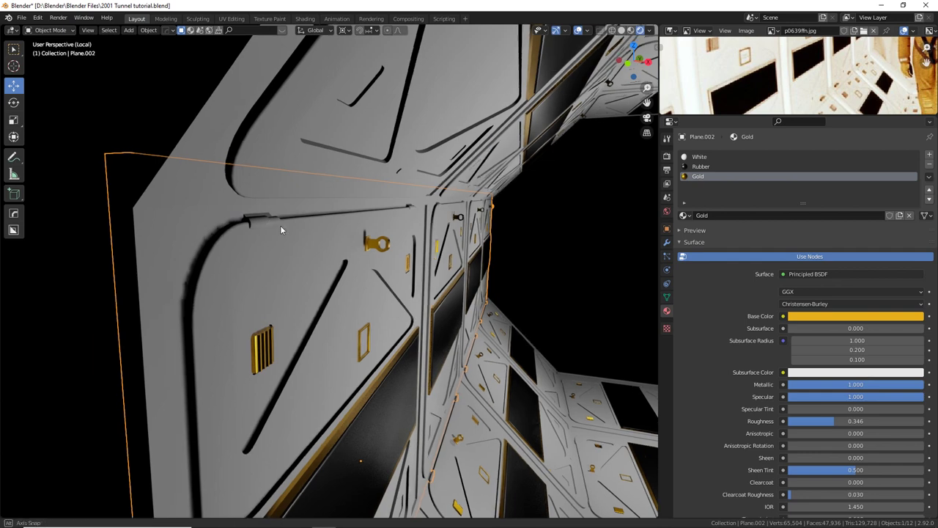
middle_drag(212, 222, 345, 294)
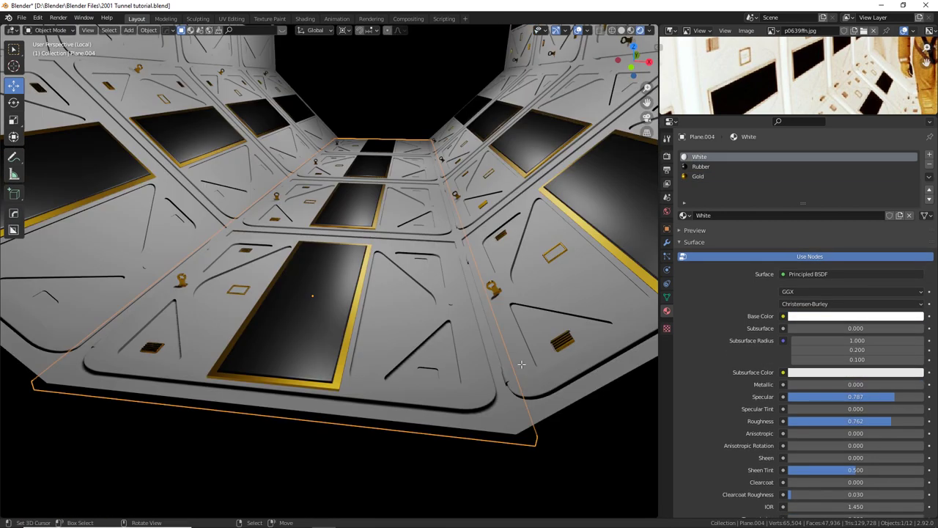
key(Tab)
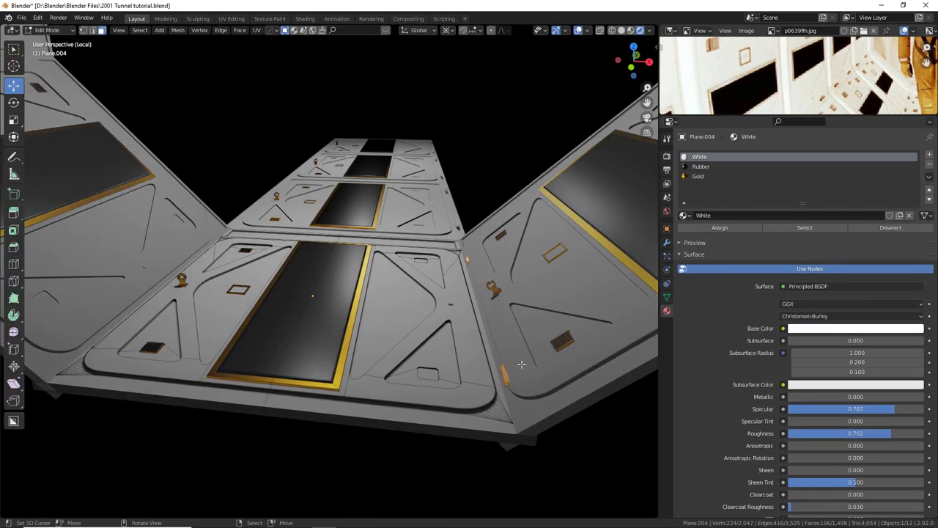
key(a)
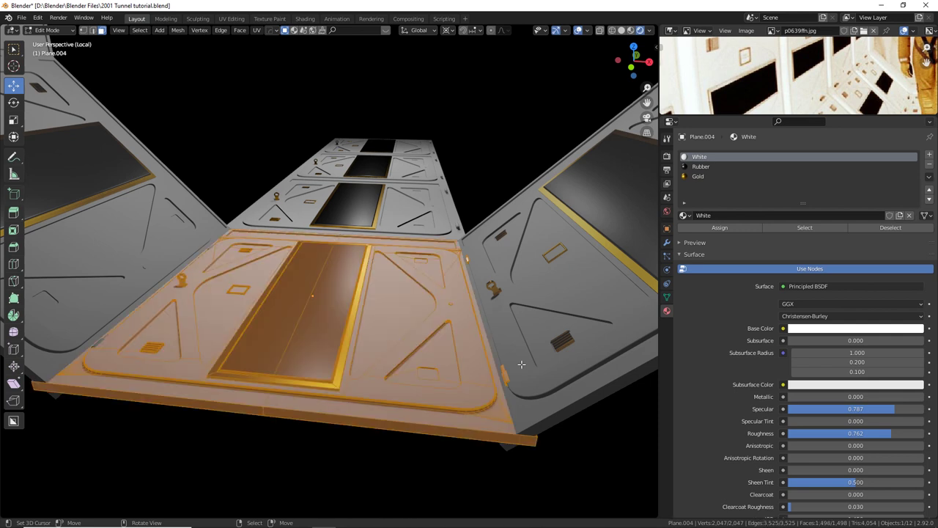
key(alt+a)
key(a)
Try scaling the whole floor panel mesh with the pivot point set to Individual Origins, then cancel the scaling.
key(s)
right_click(572, 373)
click(448, 29)
click(469, 65)
key(s)
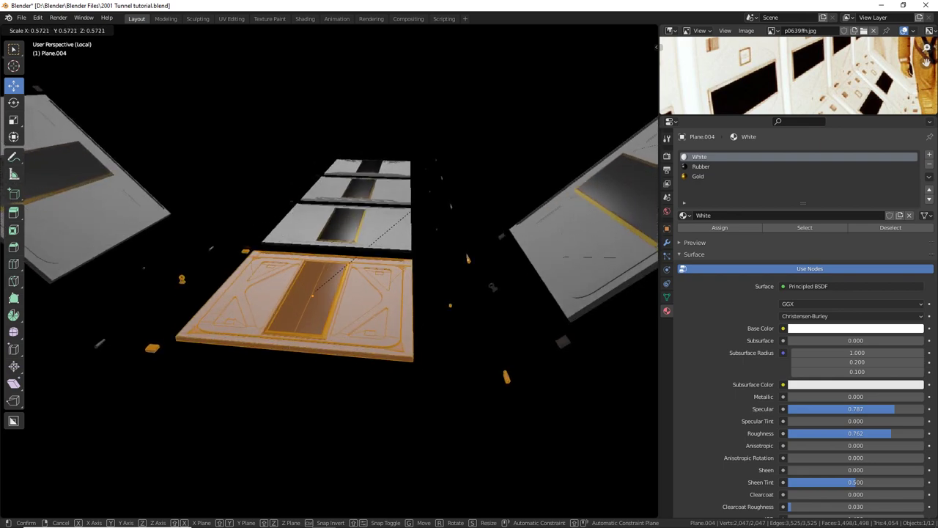
right_click(427, 197)
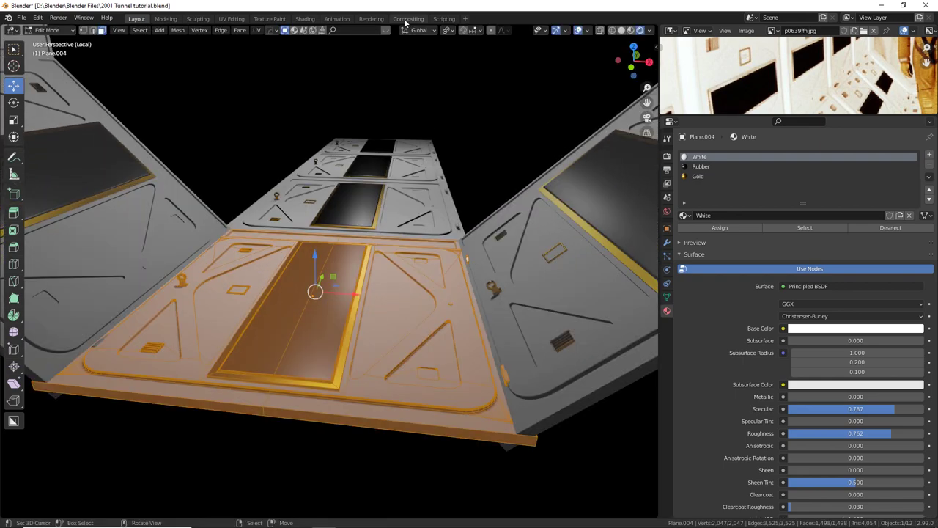
Change the pivot point from Individual Origins to a shared pivot and scale the whole floor panel mesh down to about 0.95.
click(446, 29)
click(468, 77)
key(s)
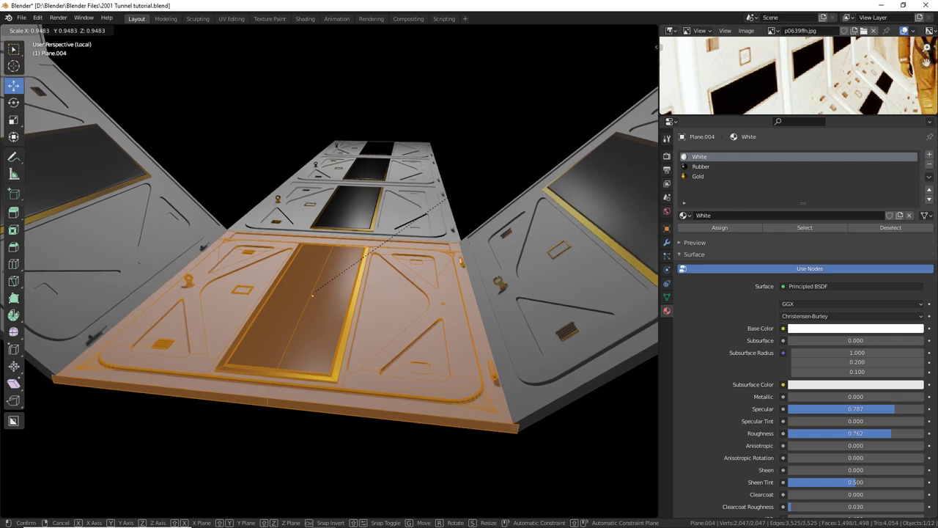
click(538, 131)
middle_drag(505, 201, 473, 209)
key(Tab)
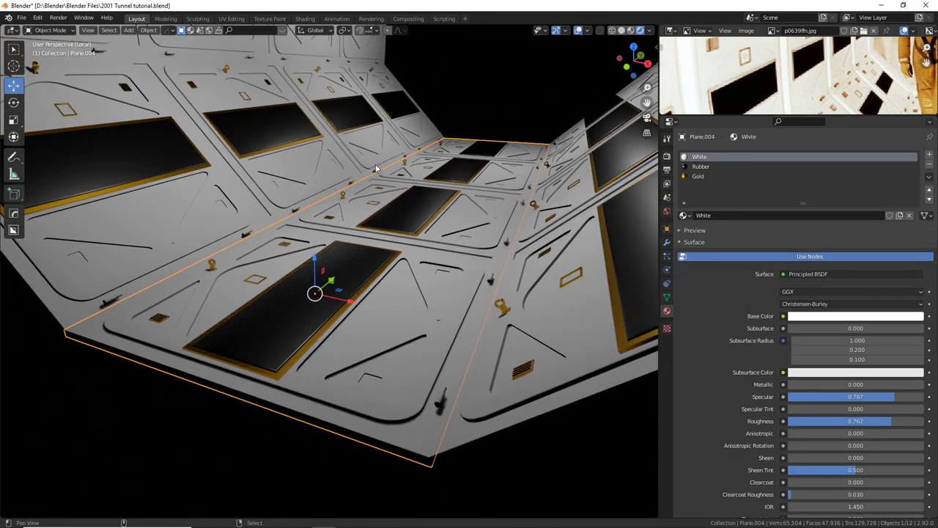
Select both latch cylinders at the floor panel's edge with their linked geometry and assign them the Gold material.
shift+middle_drag(374, 169, 375, 143)
scroll(375, 143, up, 2)
shift+middle_drag(444, 237, 388, 211)
key(Tab)
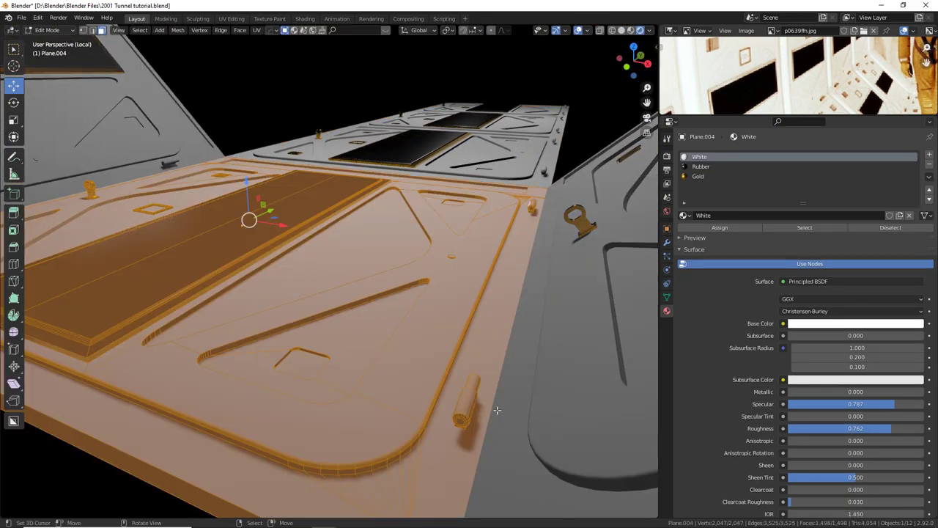
right_click(471, 402)
shift+right_click(530, 208)
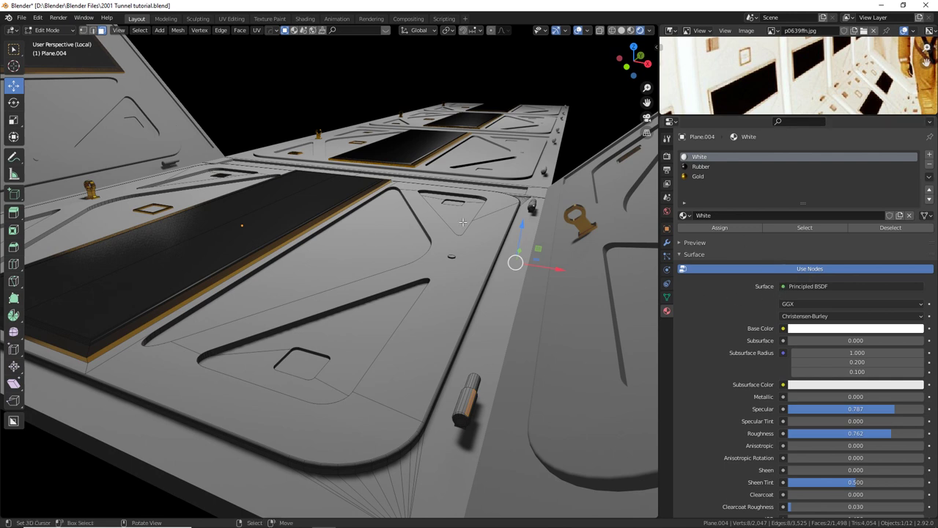
key(ctrl+l)
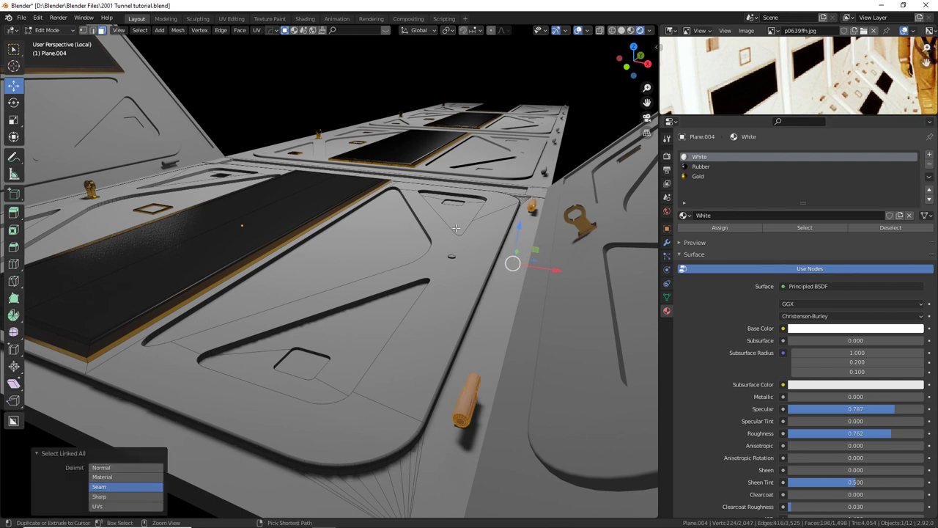
click(735, 177)
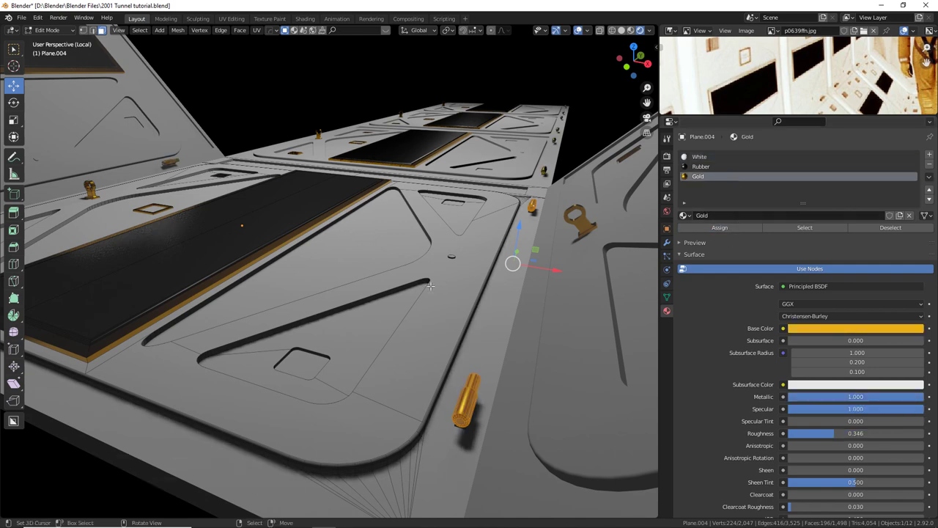
key(Tab)
Select the base blocks beneath both latch cylinders with their linked geometry and assign them the Gold material.
middle_drag(402, 272, 472, 274)
key(Tab)
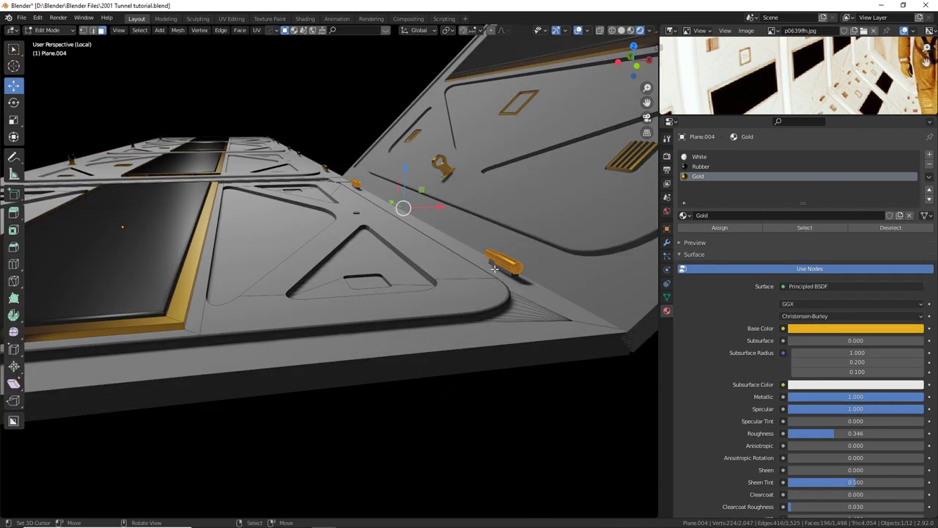
click(500, 271)
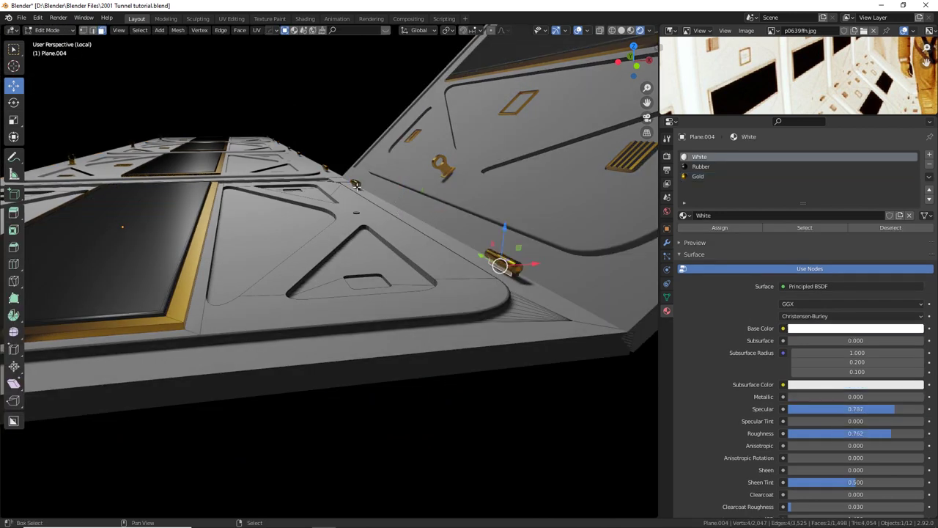
key(ctrl+l)
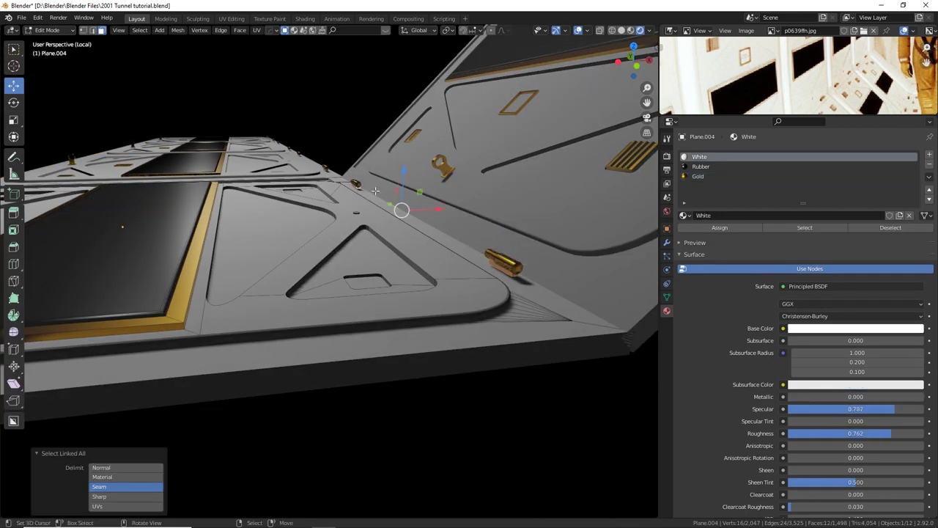
middle_drag(530, 203, 534, 244)
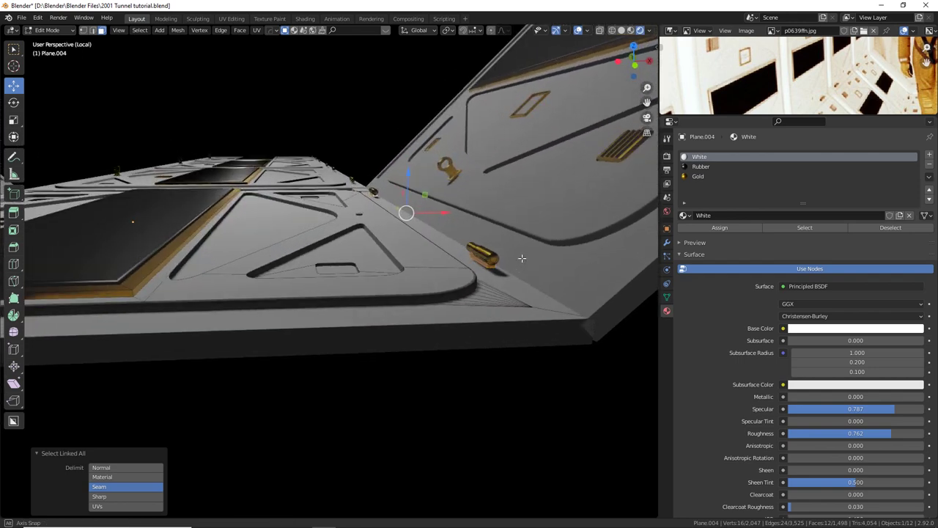
click(696, 178)
click(705, 228)
Select both complete latches and lower them about 0.042 m along Z onto the floor panel surface in front view.
middle_drag(436, 247, 451, 262)
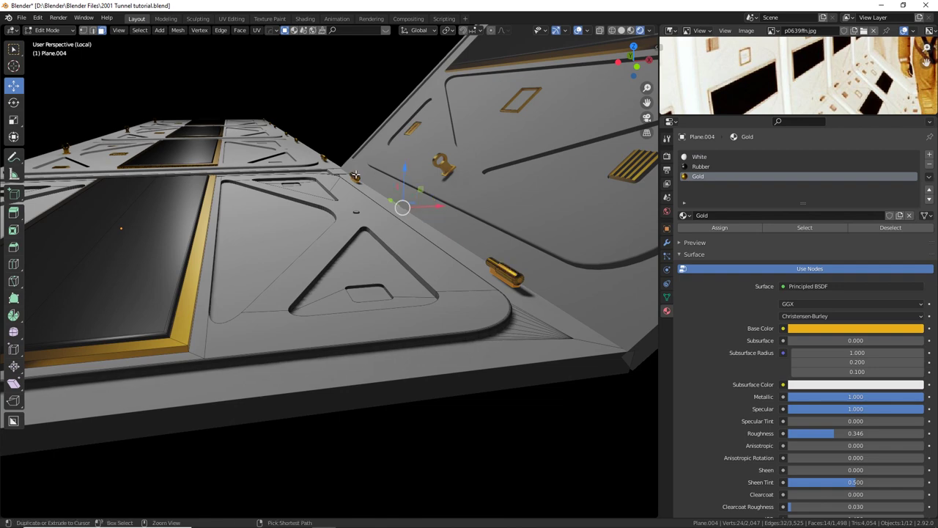
key(ctrl+l)
key(KP_1)
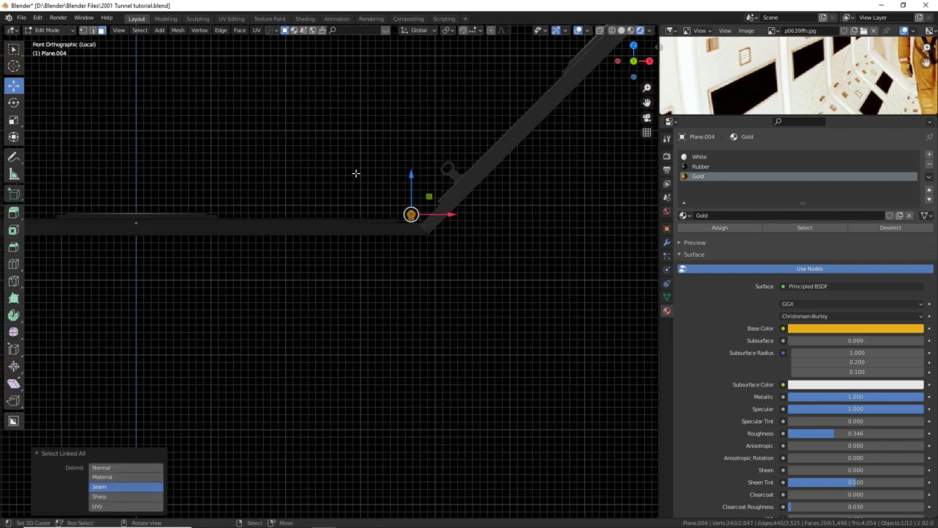
key(KP_Decimal)
scroll(356, 173, up, 4)
scroll(355, 173, up, 8)
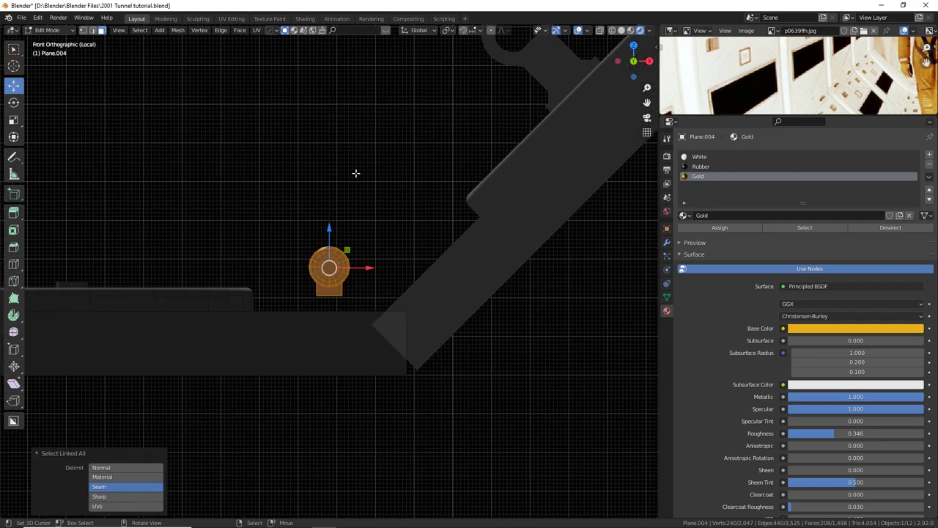
key(g)
key(z)
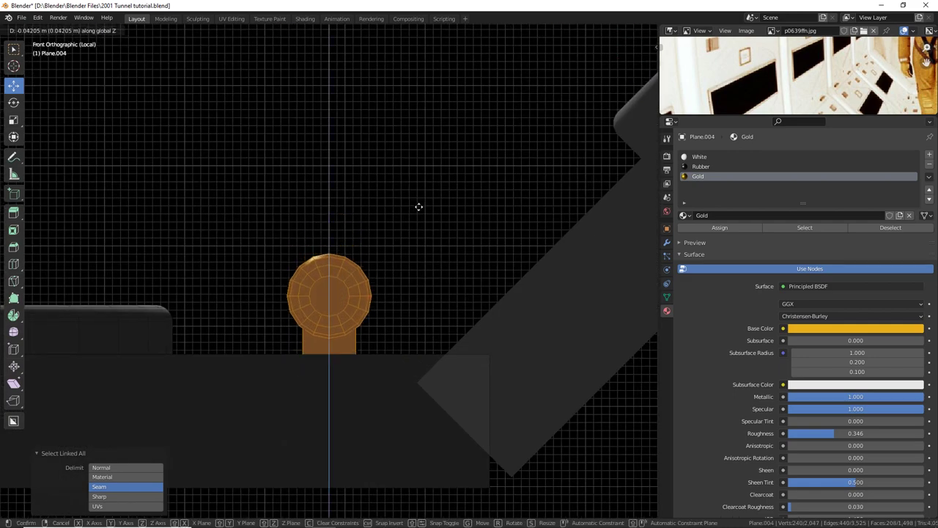
click(419, 207)
scroll(419, 207, down, 8)
key(Tab)
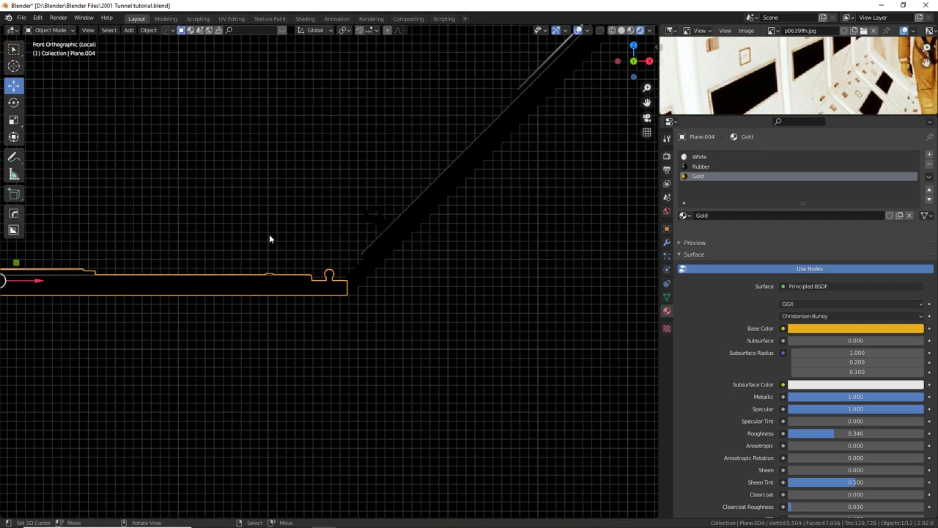
Set the power of the point light inside the tunnel to 3000 W.
middle_drag(380, 282, 409, 349)
scroll(409, 348, down, 4)
click(327, 278)
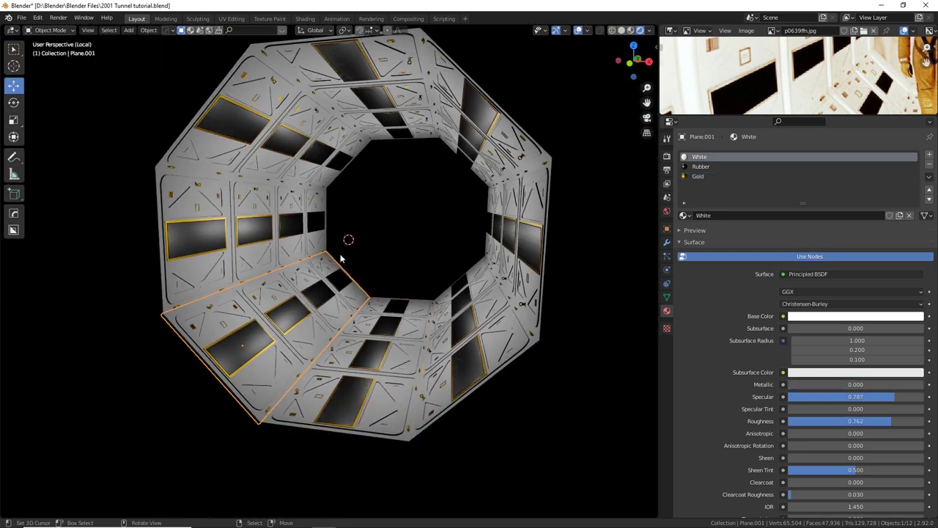
click(363, 239)
middle_drag(366, 241, 418, 236)
click(839, 218)
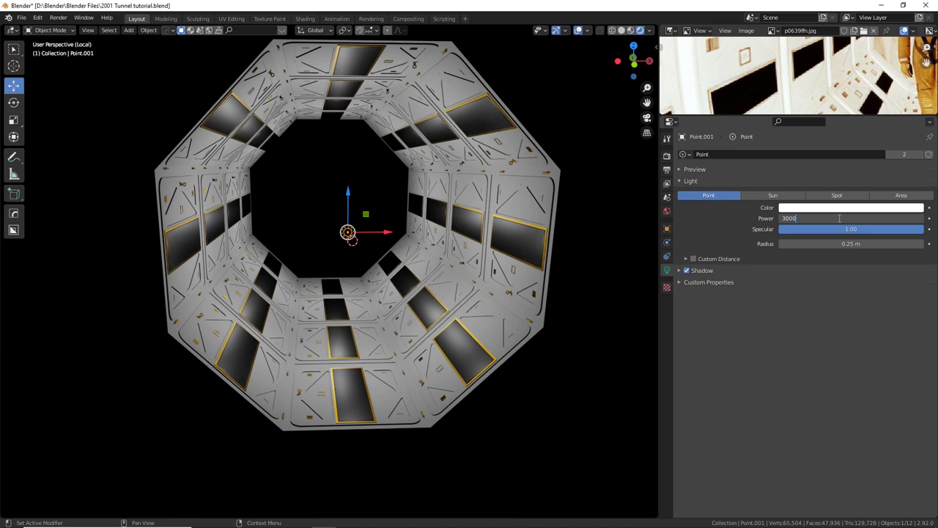
key(Return)
Select the lower diagonal panel and set its Rubber material's Specular to 0.159 and Roughness to 0.812.
middle_drag(513, 286, 482, 260)
click(246, 352)
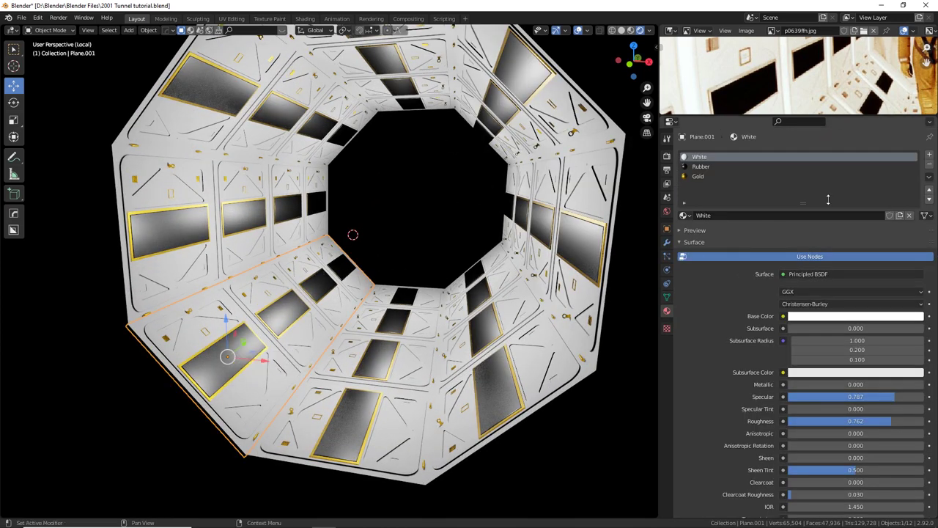
click(704, 167)
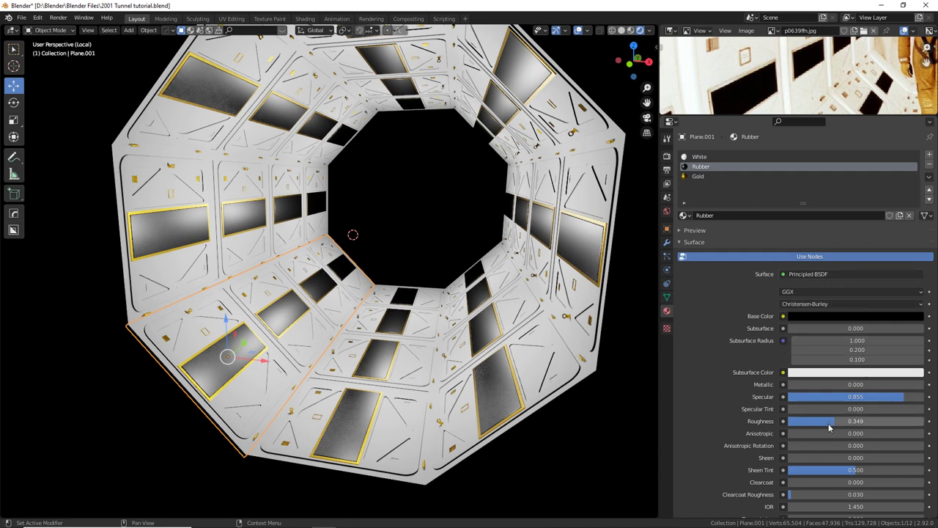
drag(831, 423, 898, 422)
middle_drag(388, 256, 390, 278)
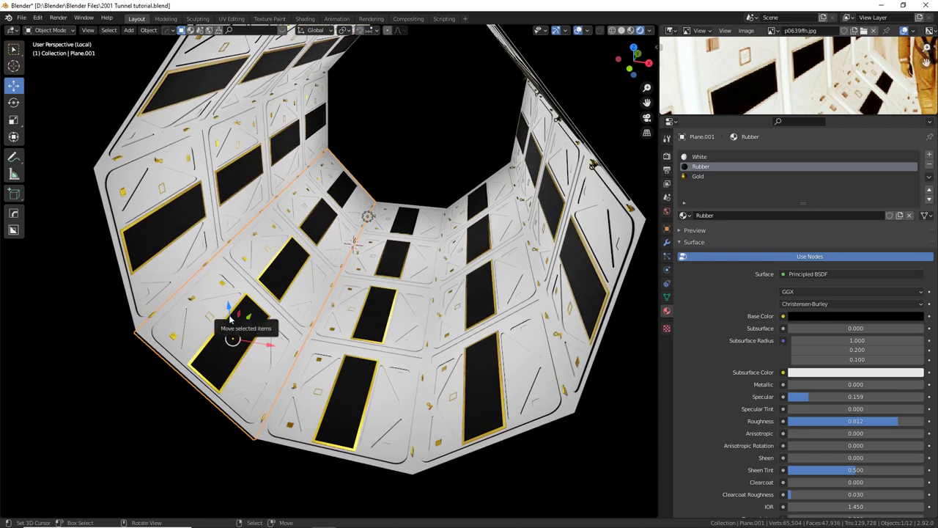
Darken the Gold material's Base Color to a value of about 0.25, with Specular 0.860 and Roughness 0.536.
click(701, 176)
click(845, 316)
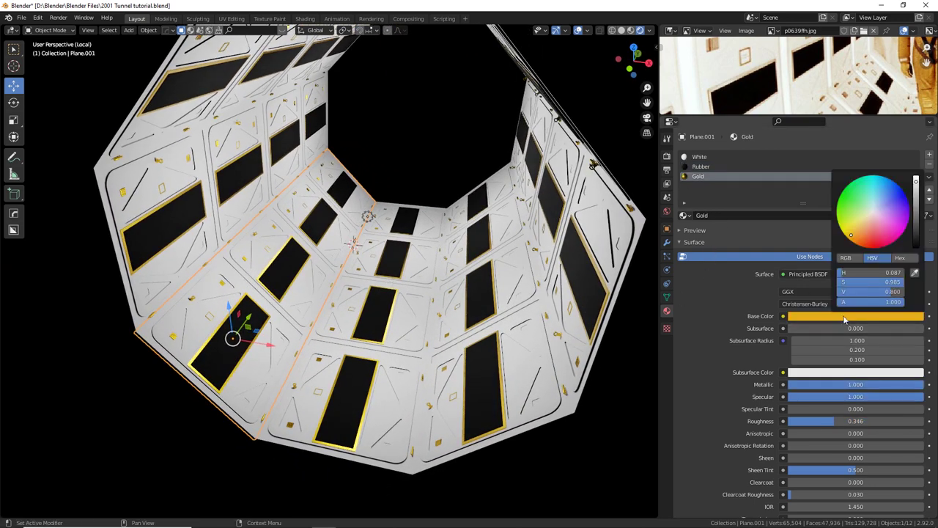
drag(919, 181, 917, 211)
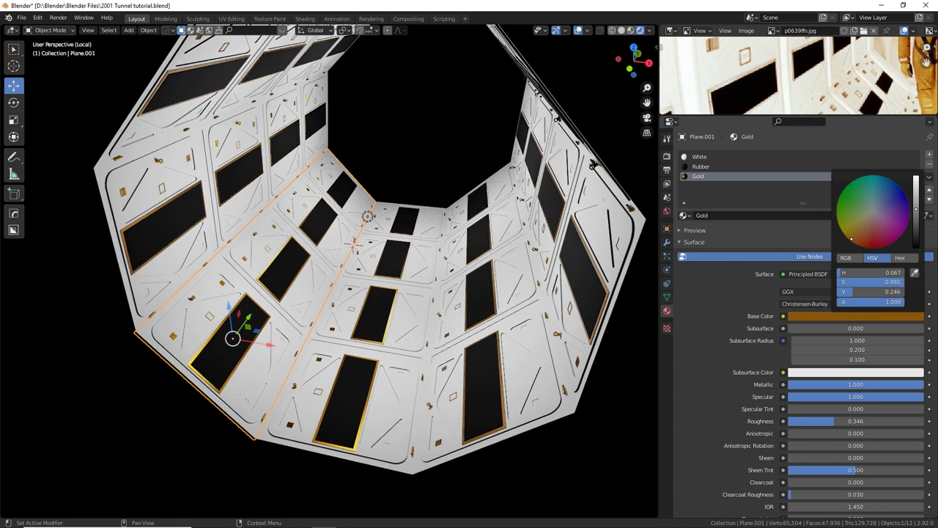
drag(848, 422, 827, 400)
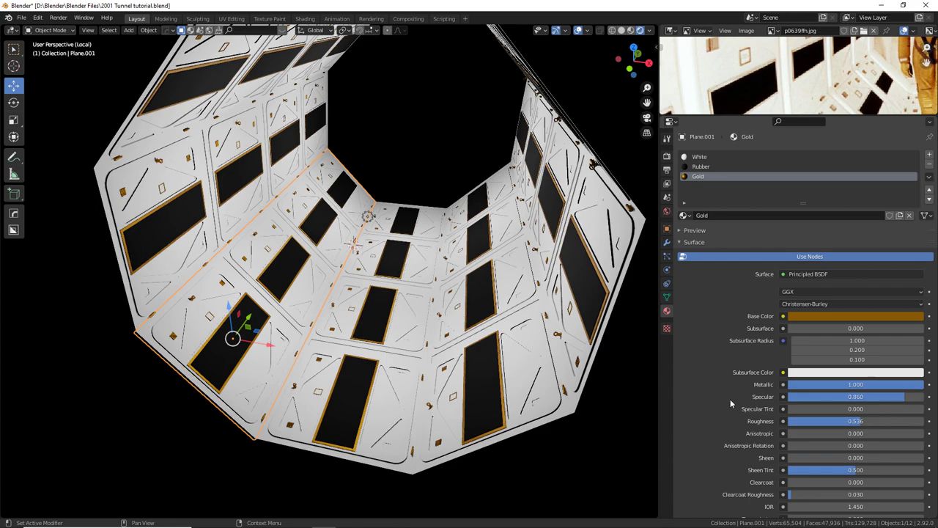
Frame the tunnel in a front perspective view and align the scene camera to that view.
middle_drag(371, 331, 383, 301)
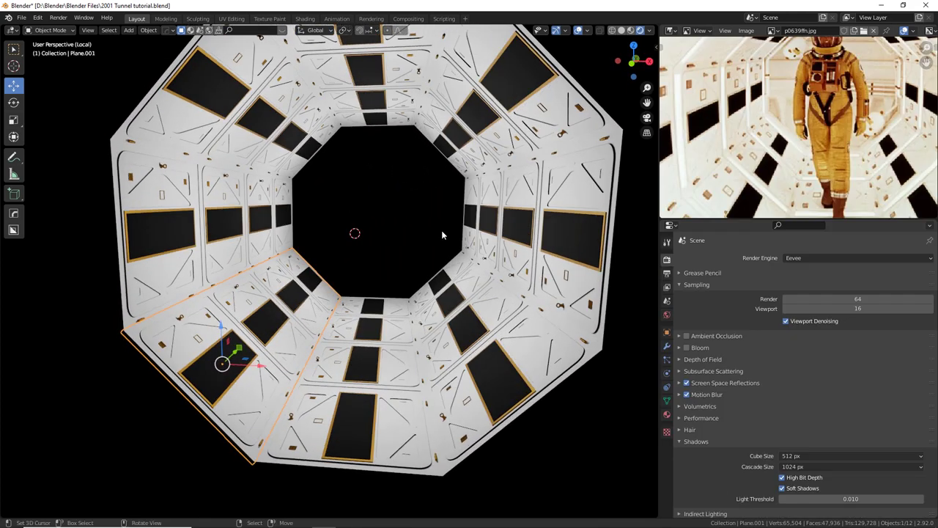
key(KP_1)
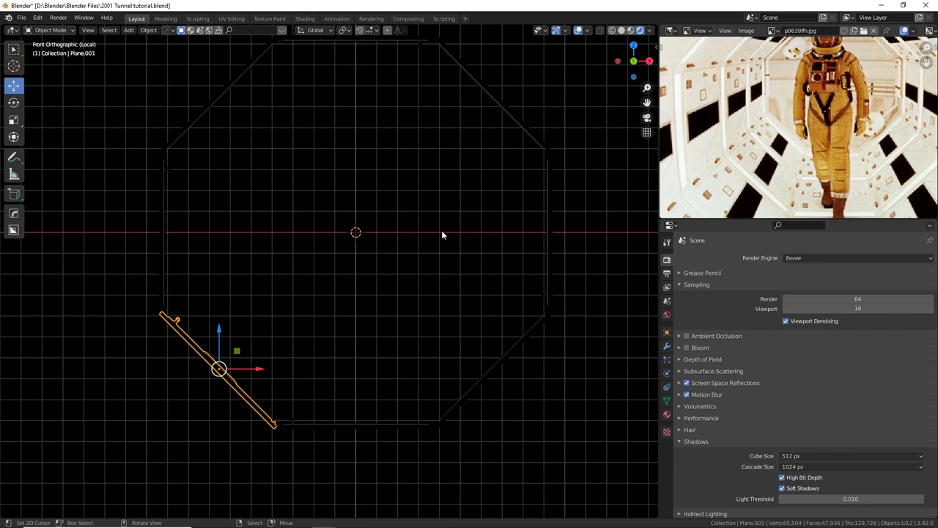
key(KP_5)
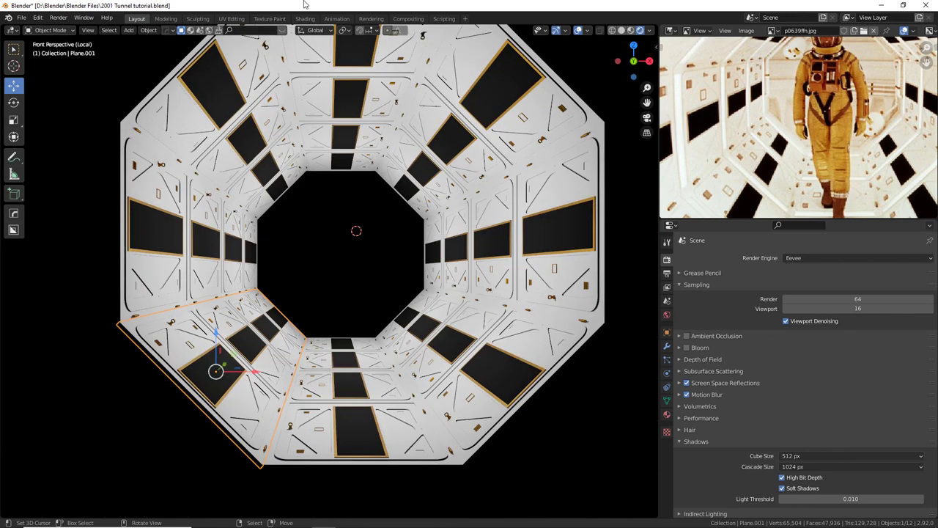
shift+middle_drag(416, 178, 388, 222)
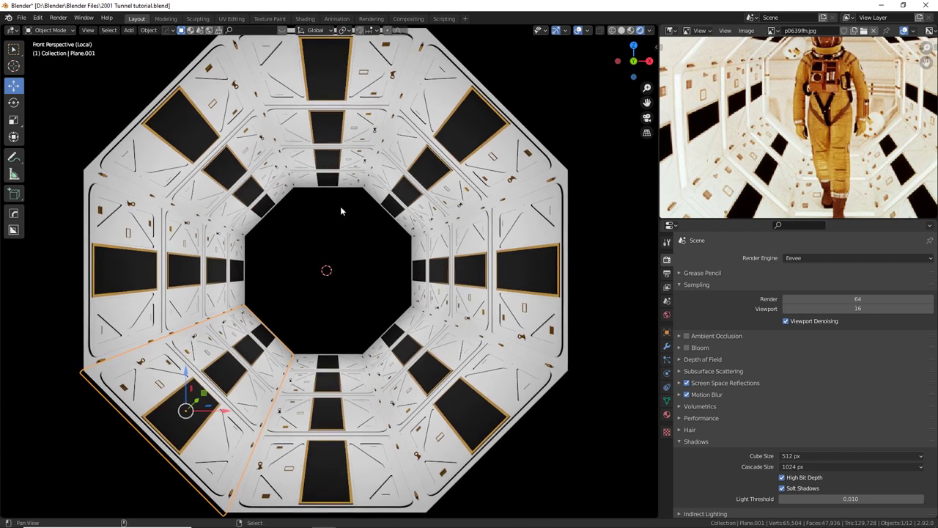
mouse_move(340, 206)
alt+shift+mouse_down()
mouse_move(356, 191)
mouse_move(344, 208)
alt+shift+mouse_up()
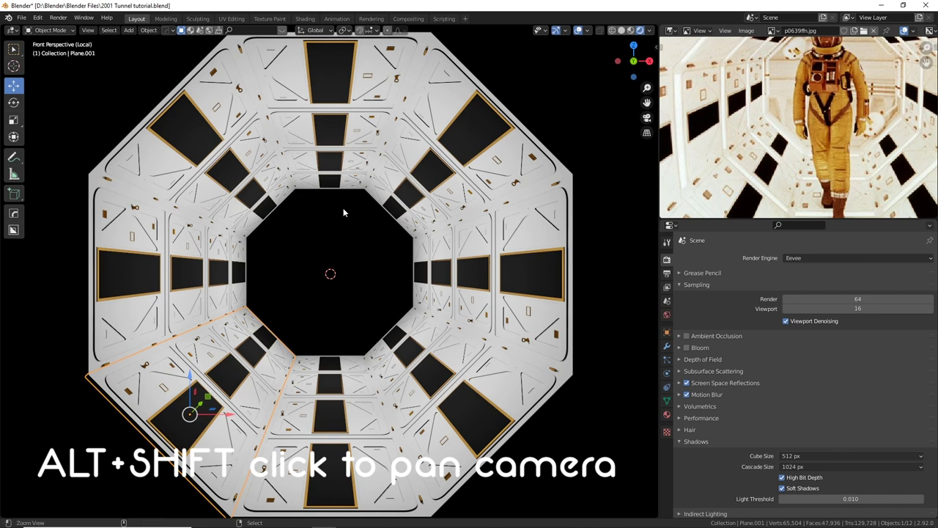
key(KP_0)
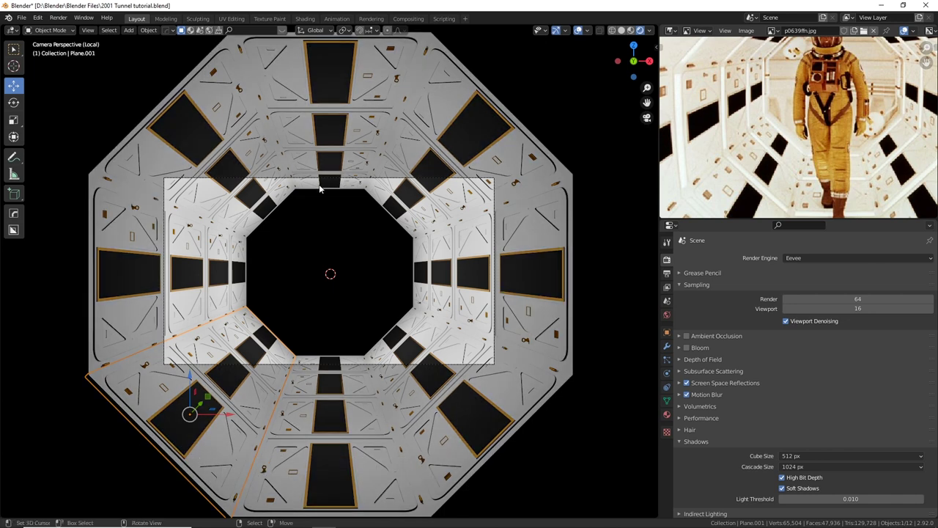
Replace the reference image area with the Outliner and select the Camera there.
click(387, 191)
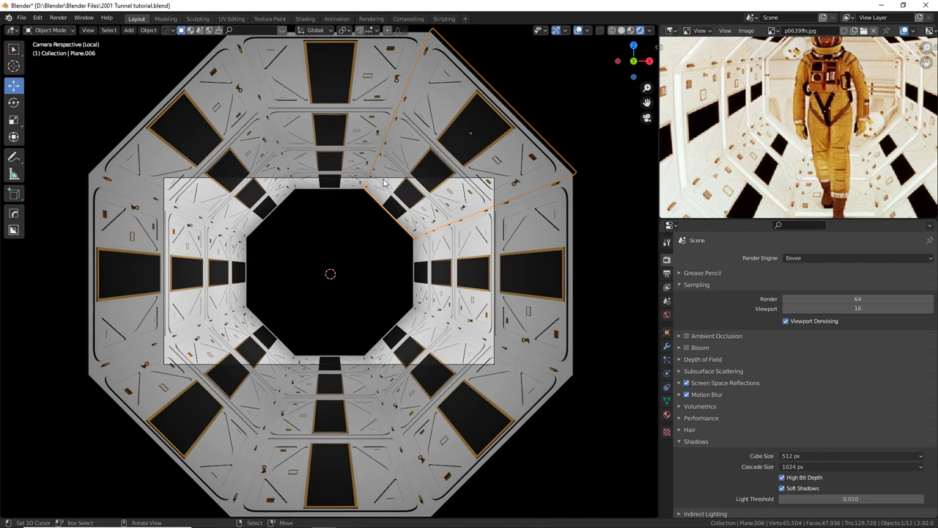
click(496, 217)
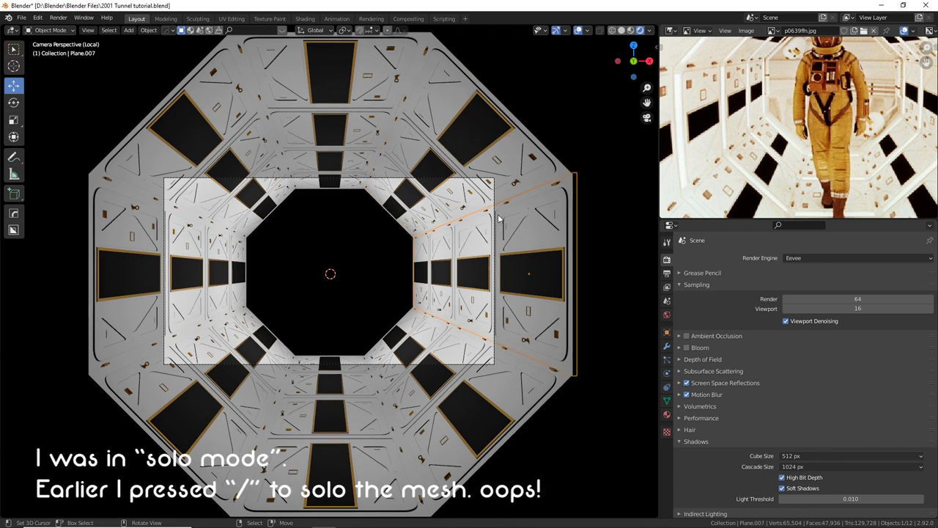
click(668, 32)
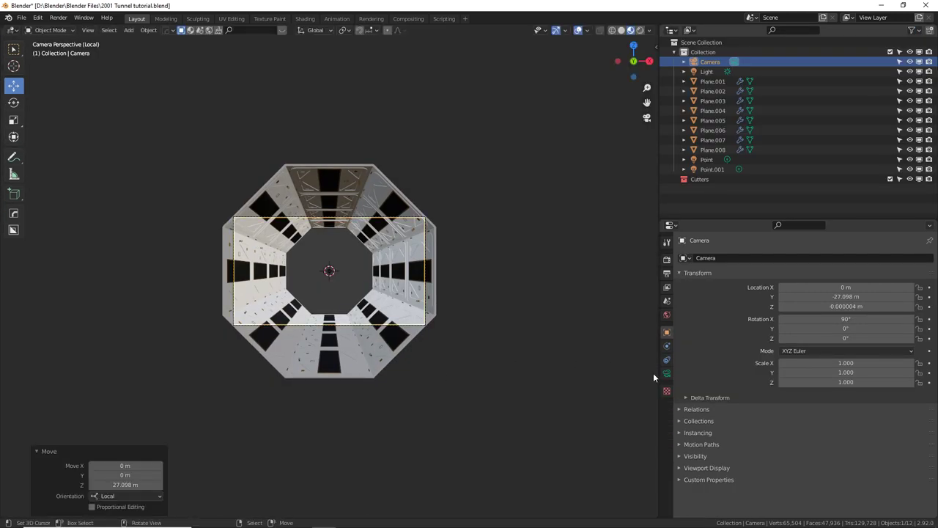
Set the camera's focal length to 35 mm.
click(666, 373)
click(883, 303)
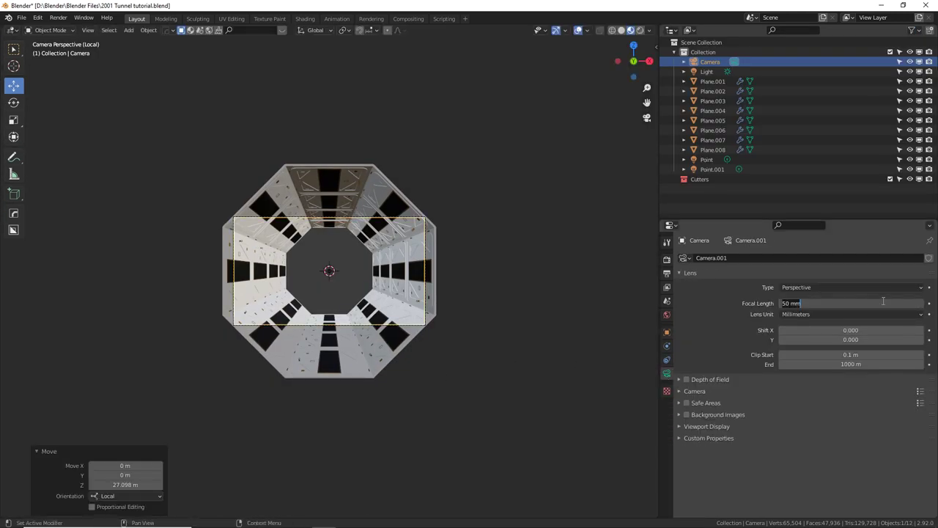
text(35)
key(Return)
Move the camera about -7.41 m along its local Z axis, closer to the tunnel opening.
key(g)
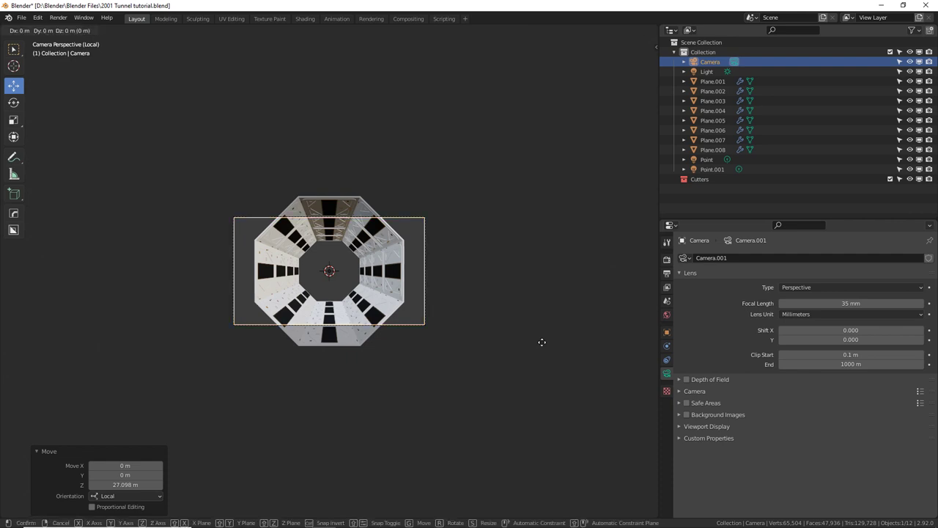
key(z)
key(z)
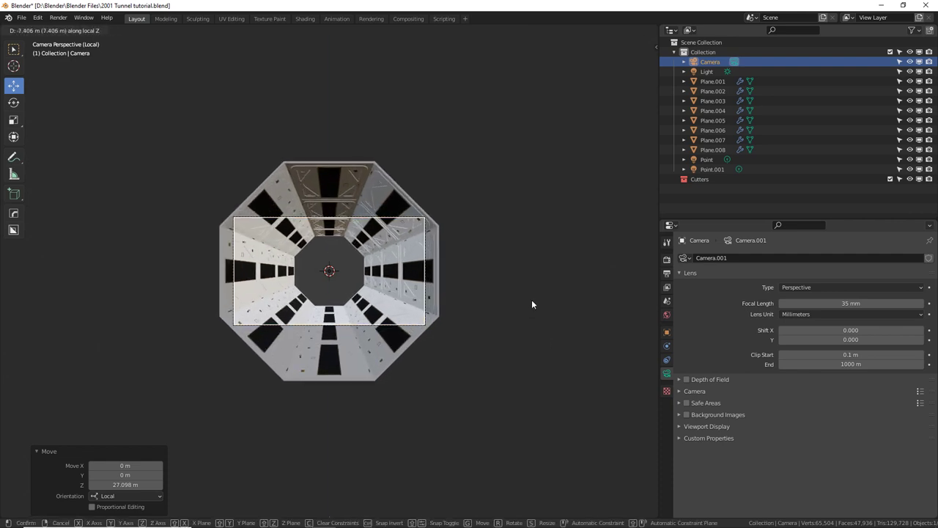
click(531, 305)
scroll(488, 320, up, 4)
scroll(499, 321, up, 1)
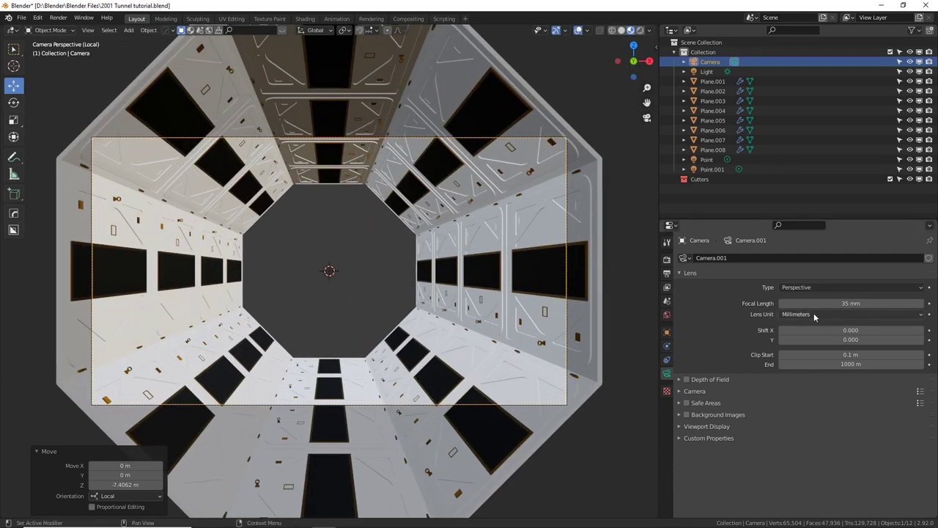
Set the camera's focal length to 16 mm and move the camera about -8.13 m along its local Z axis.
click(834, 303)
text(16)
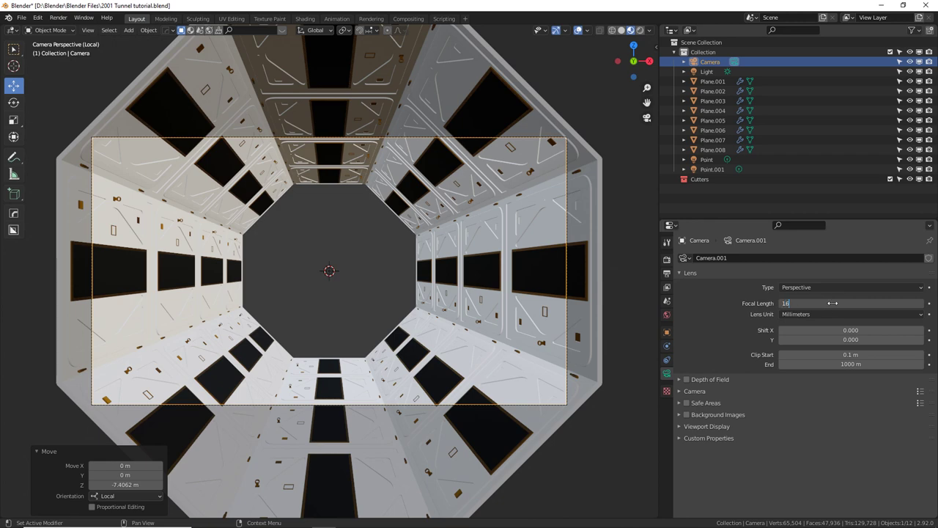
key(Return)
key(g)
key(z)
key(z)
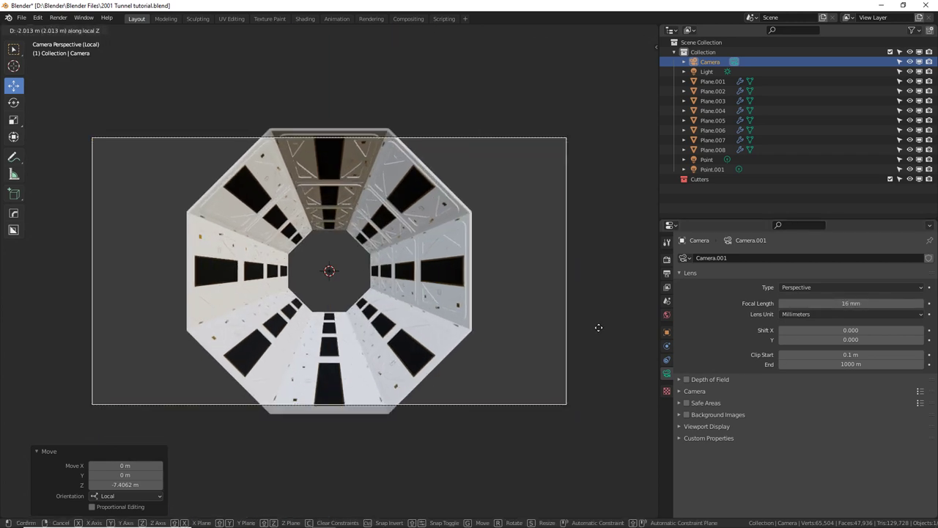
click(562, 303)
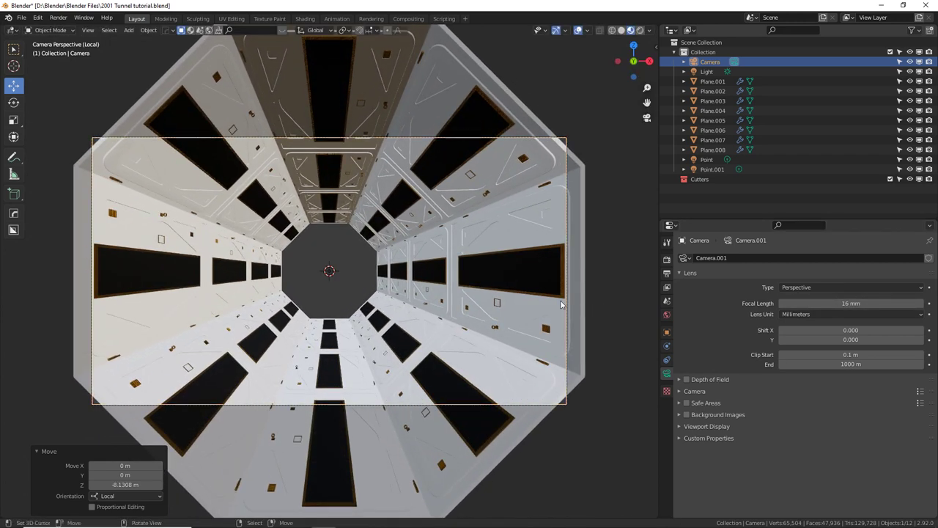
Set the Array modifier count of the side panel Plane.007 to 8.
right_click(562, 302)
click(666, 346)
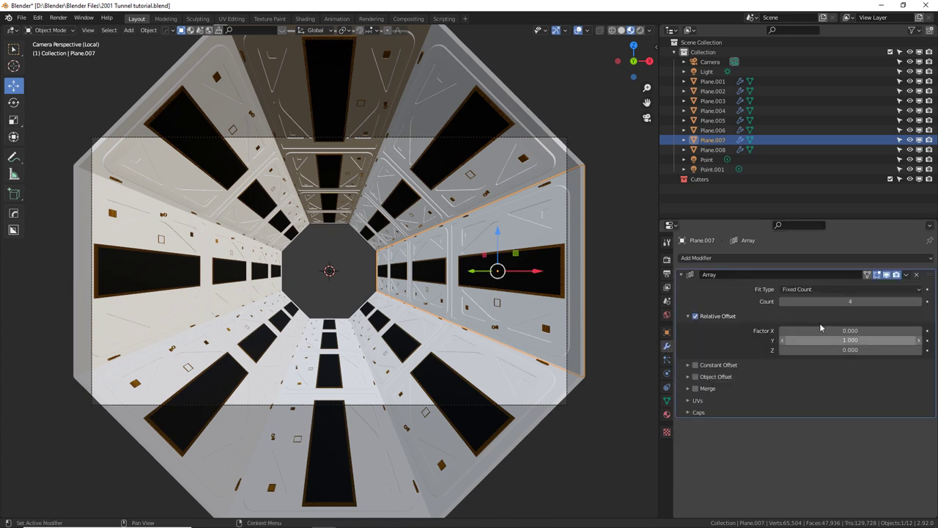
click(919, 302)
click(920, 302)
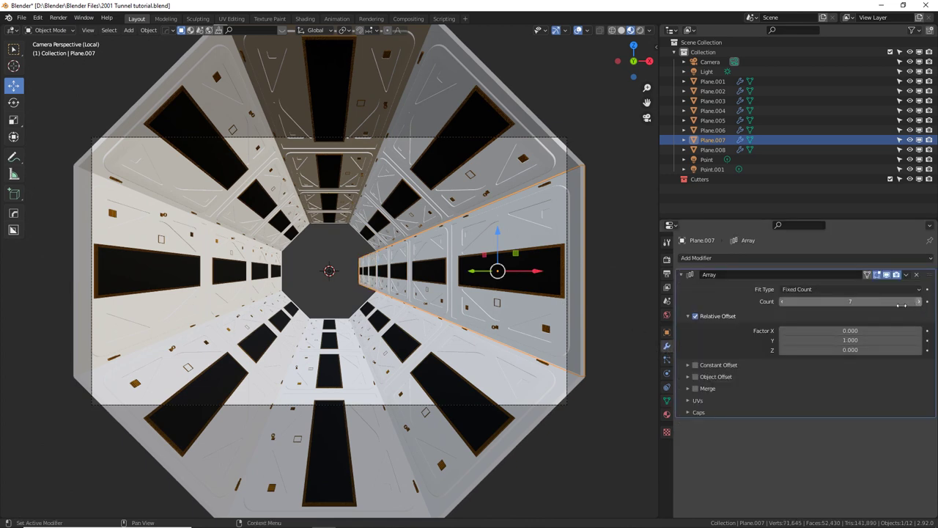
click(919, 303)
click(918, 302)
Set the Array modifier count to 8 on each of the remaining tunnel panels.
click(444, 193)
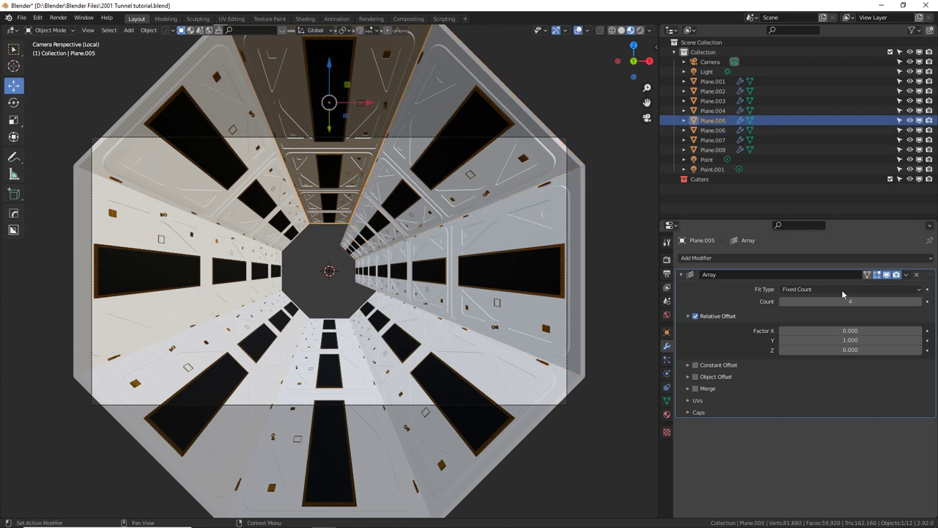
click(847, 302)
click(211, 152)
click(161, 270)
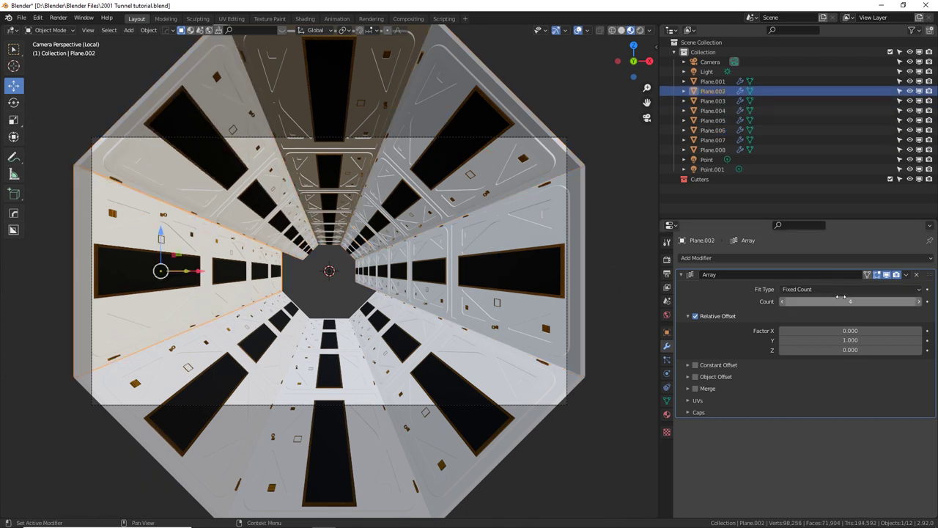
click(211, 391)
click(329, 410)
click(448, 390)
click(852, 302)
text(8)
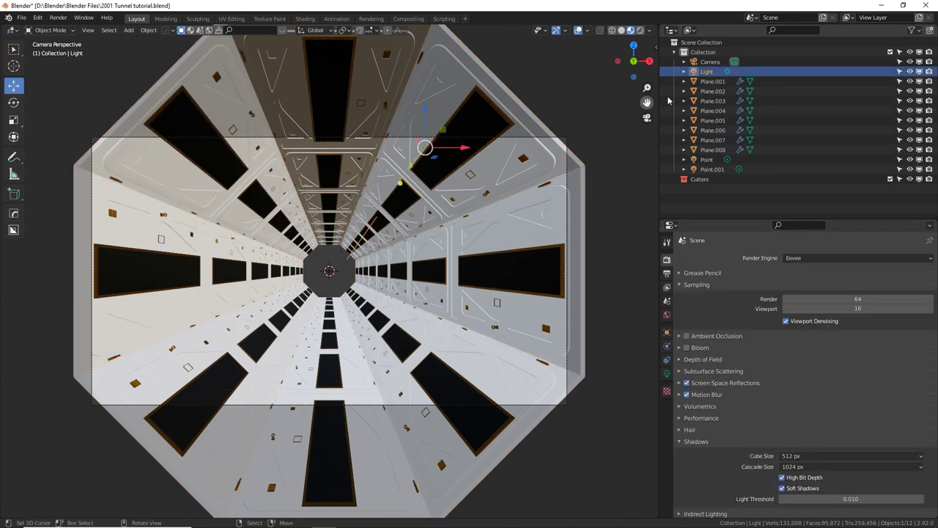
Delete the Light object above the tunnel and return to the camera view.
middle_drag(396, 220, 524, 233)
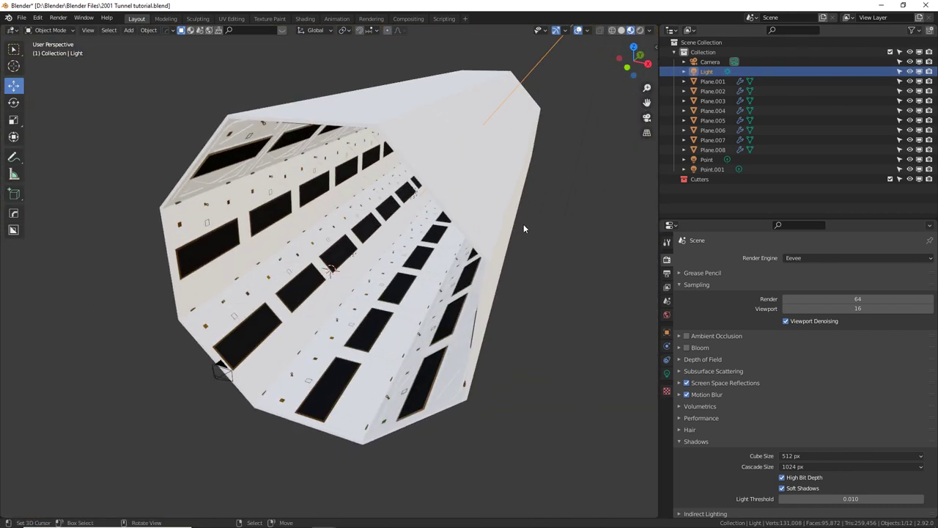
key(Delete)
middle_drag(395, 187, 409, 190)
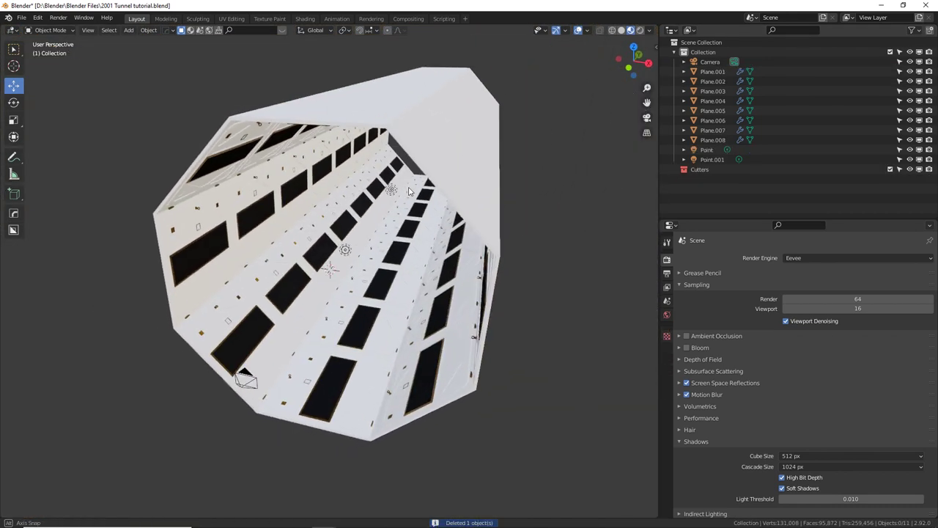
key(KP_0)
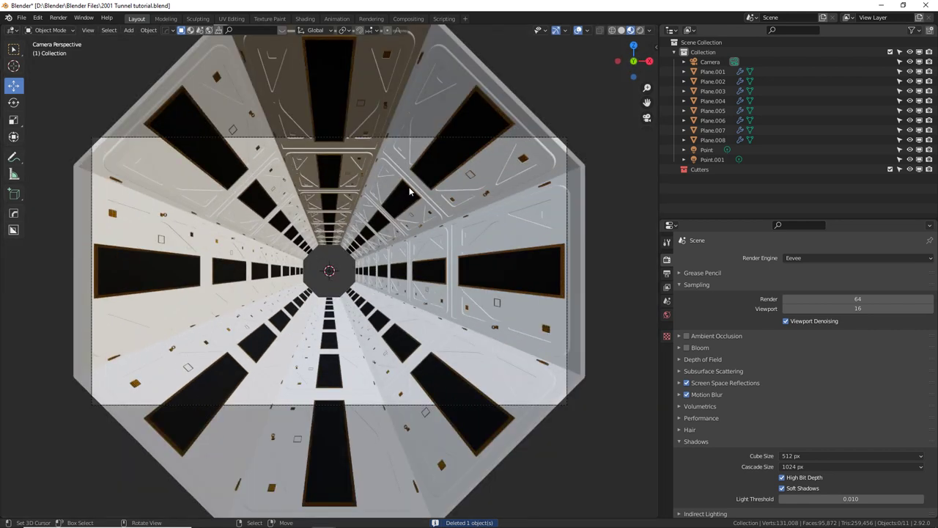
Render the camera view with Eevee and inspect the result.
key(F12)
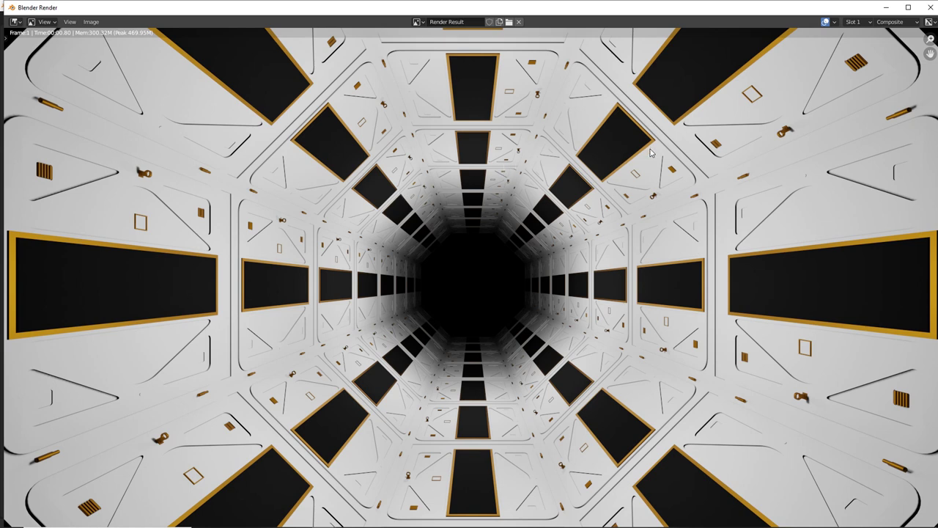
scroll(650, 155, down, 1)
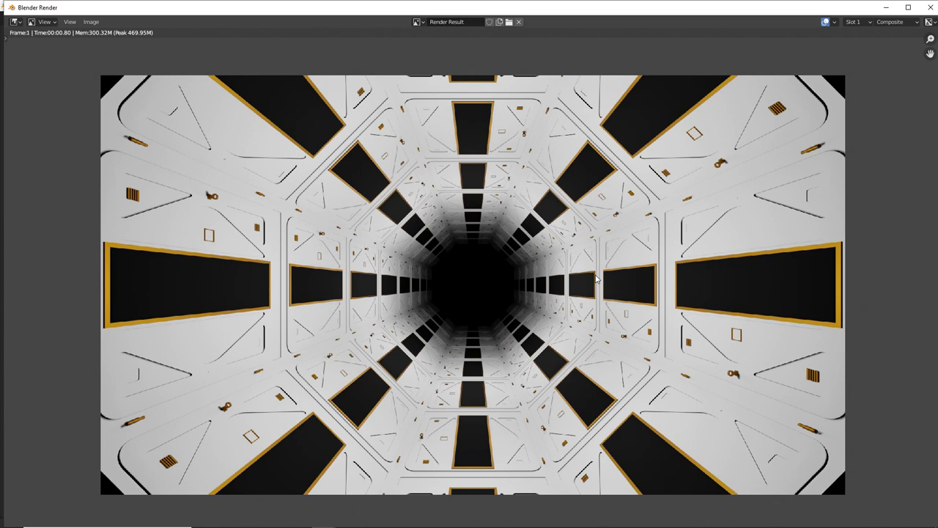
key(Escape)
Switch the render engine to Cycles and render the camera view.
click(797, 257)
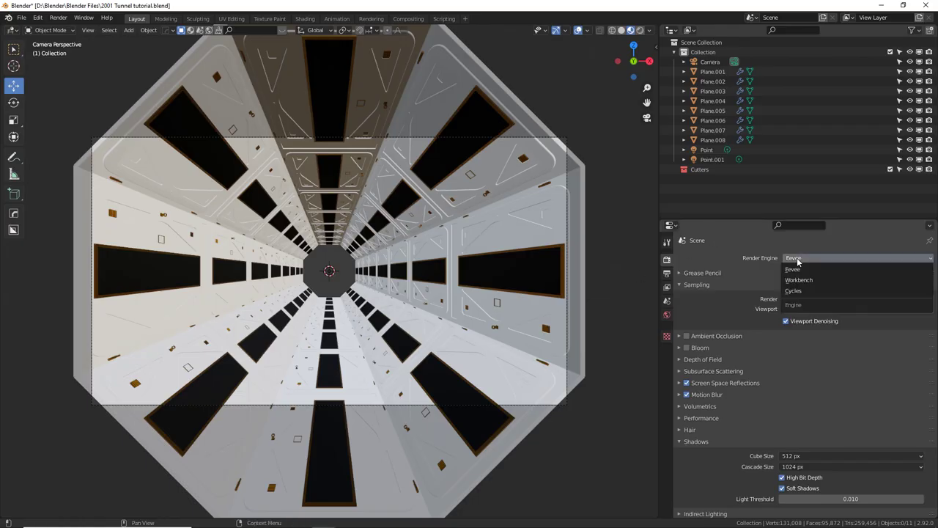
click(811, 291)
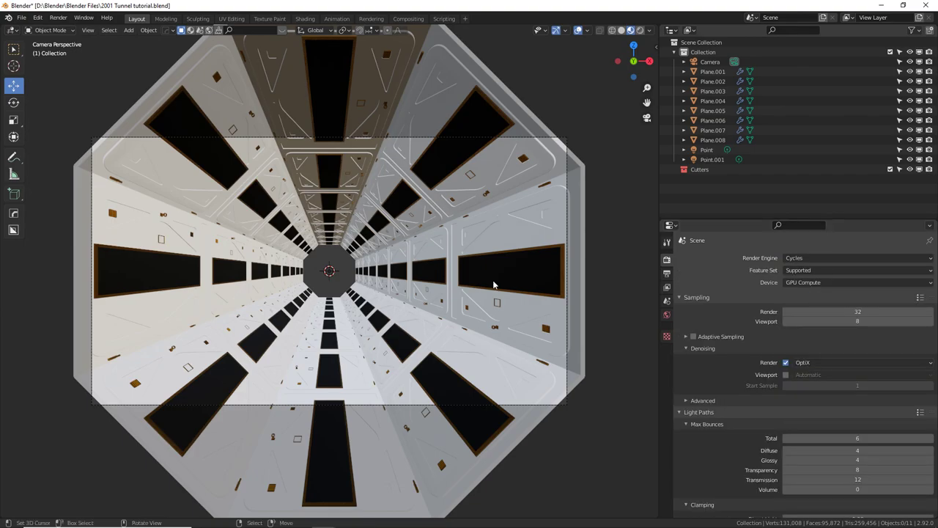
key(F12)
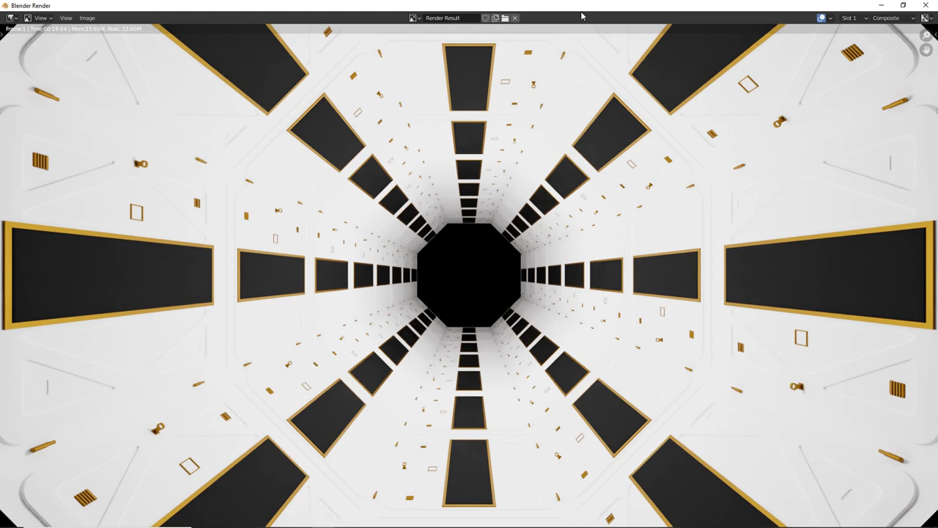
Compare the Cycles render with the earlier Eevee render and close the render window.
key(j)
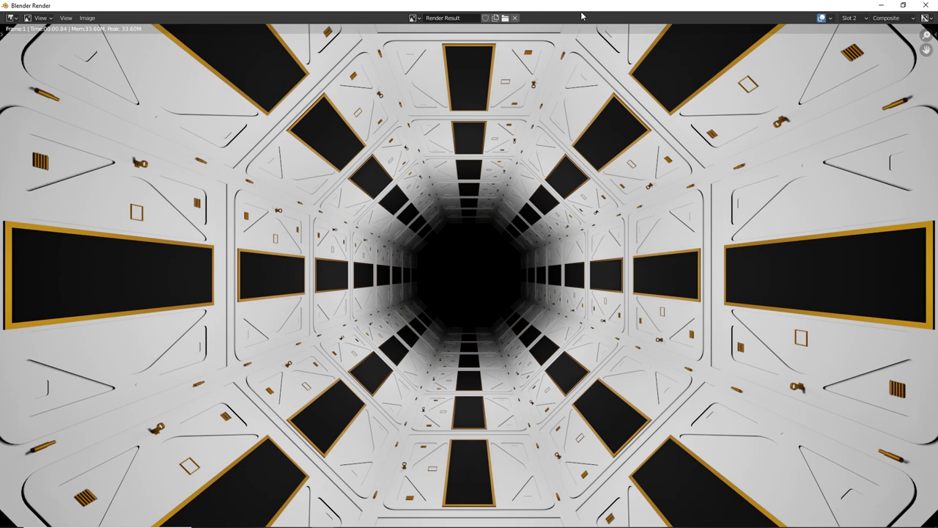
key(j)
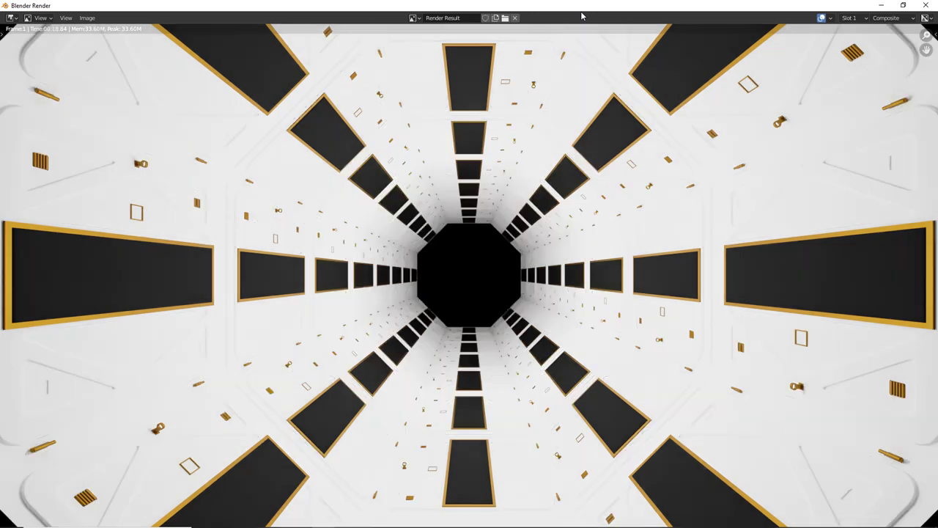
key(Escape)
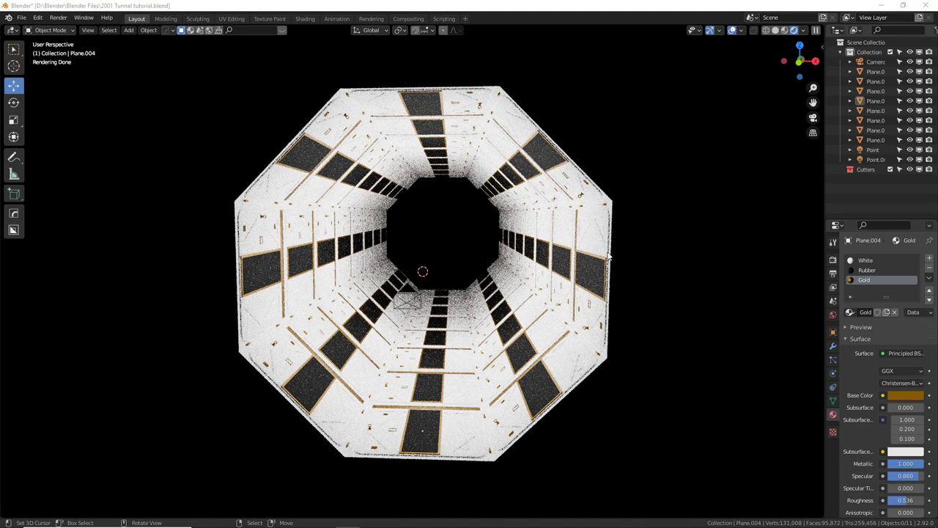
Select both halves of the gold end strip on floor panel Plane.004 in Edit Mode, using Material Preview shading.
mouse_move(476, 382)
middle_down()
mouse_move(484, 381)
mouse_move(493, 433)
middle_up()
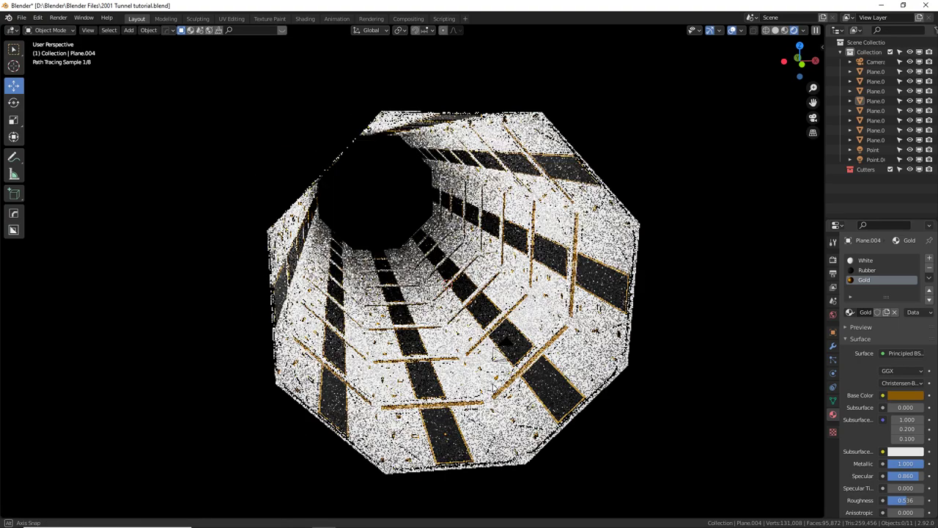
click(495, 441)
scroll(495, 441, up, 2)
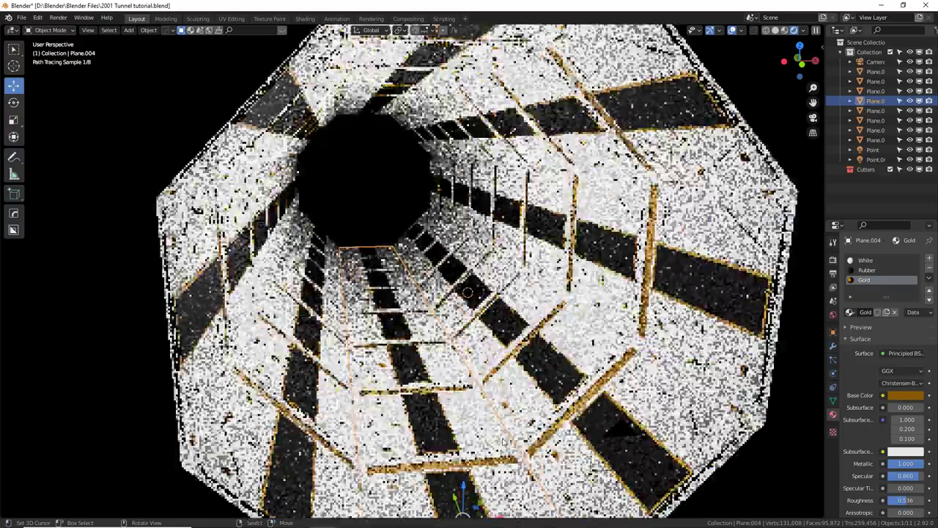
mouse_move(495, 382)
middle_down()
mouse_move(501, 438)
mouse_move(481, 372)
middle_up()
scroll(443, 260, down, 3)
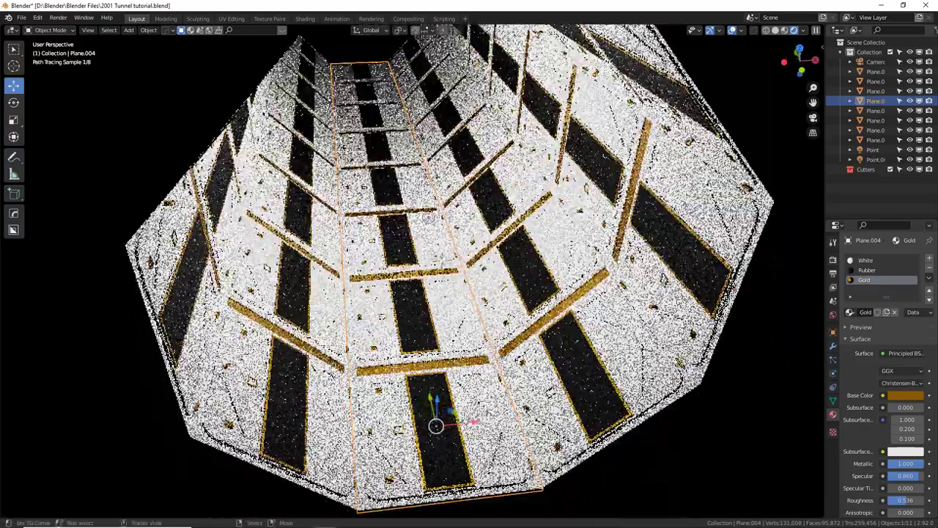
key(Tab)
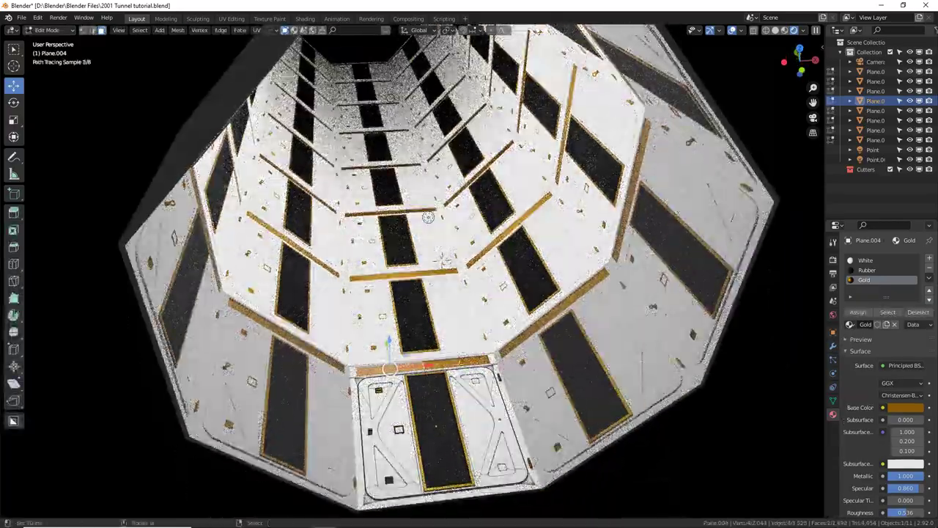
shift+click(433, 366)
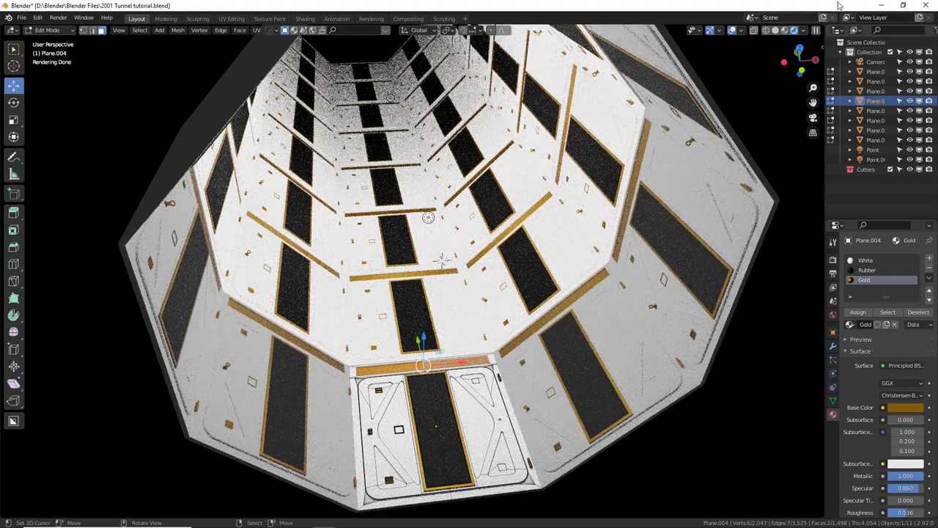
click(784, 30)
scroll(511, 340, up, 2)
middle_drag(510, 341, 487, 272)
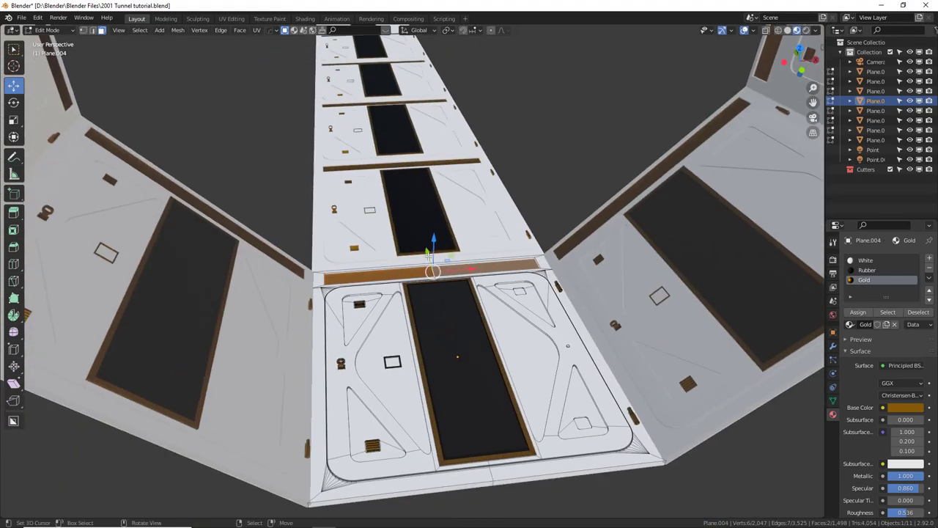
Add a new material to Plane.004 and name it Light.
click(929, 259)
click(869, 325)
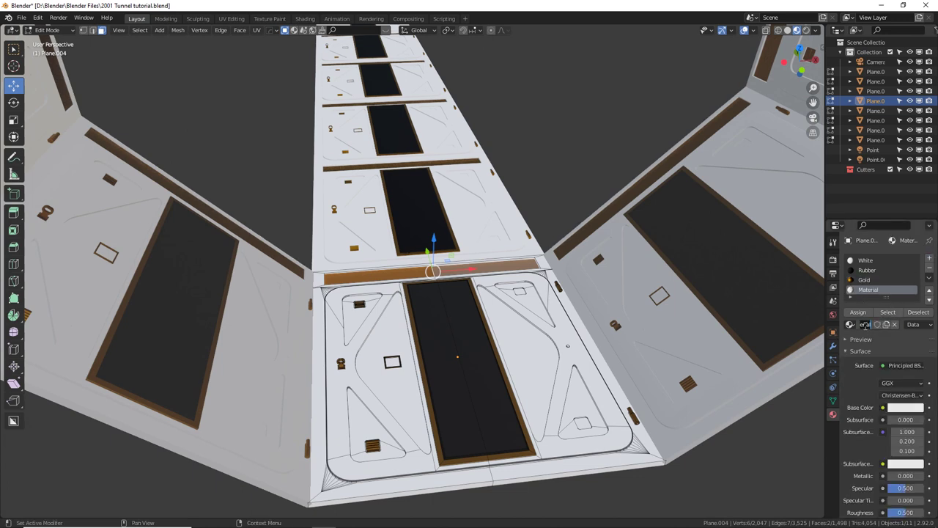
text(Light)
key(Return)
Make the Light material an Emission shader with strength 16, assigned to the selected strip faces, and leave Edit Mode.
drag(823, 377, 779, 376)
click(912, 369)
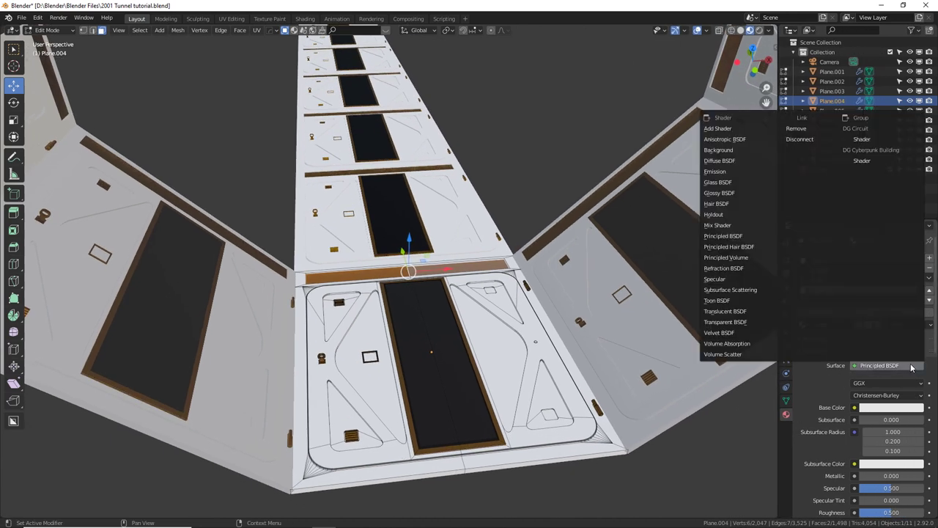
key(e)
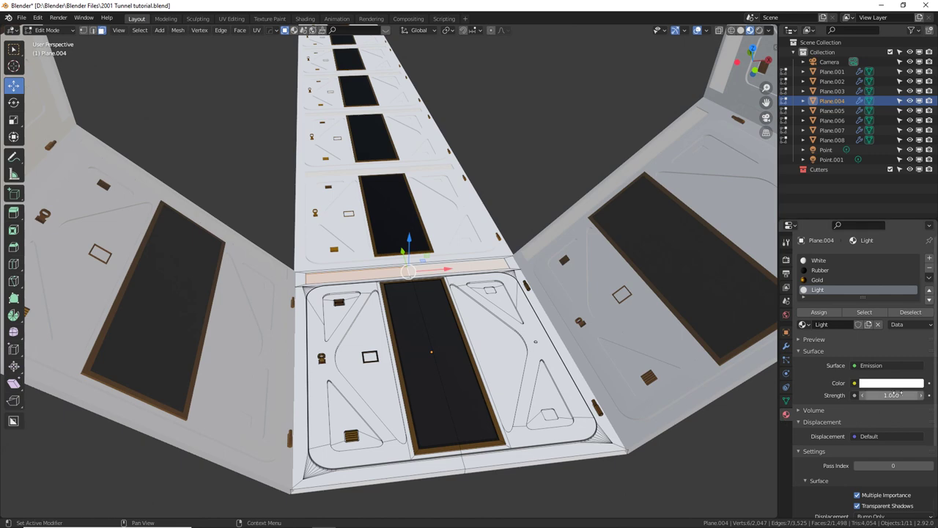
click(892, 395)
text(16)
key(Return)
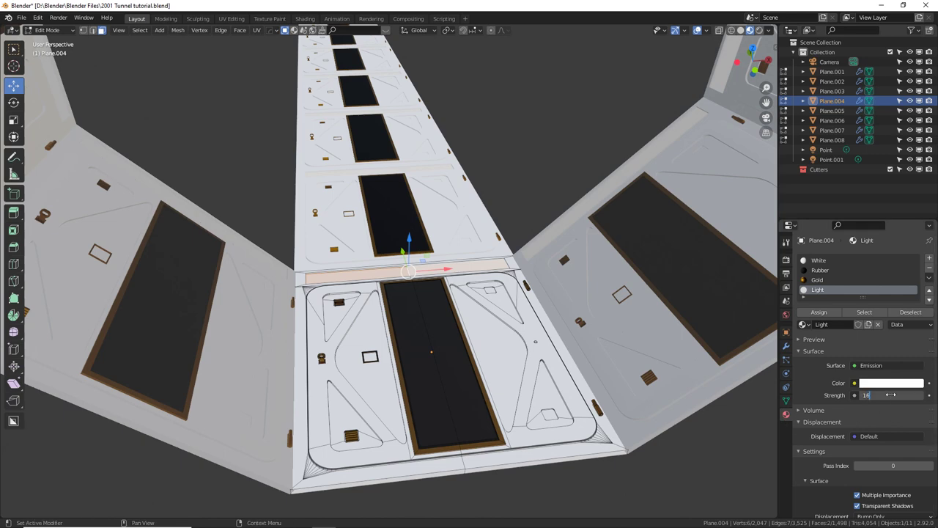
key(Tab)
Delete the two point lights, Point and Point.001, inside the tunnel.
middle_drag(440, 242, 537, 135)
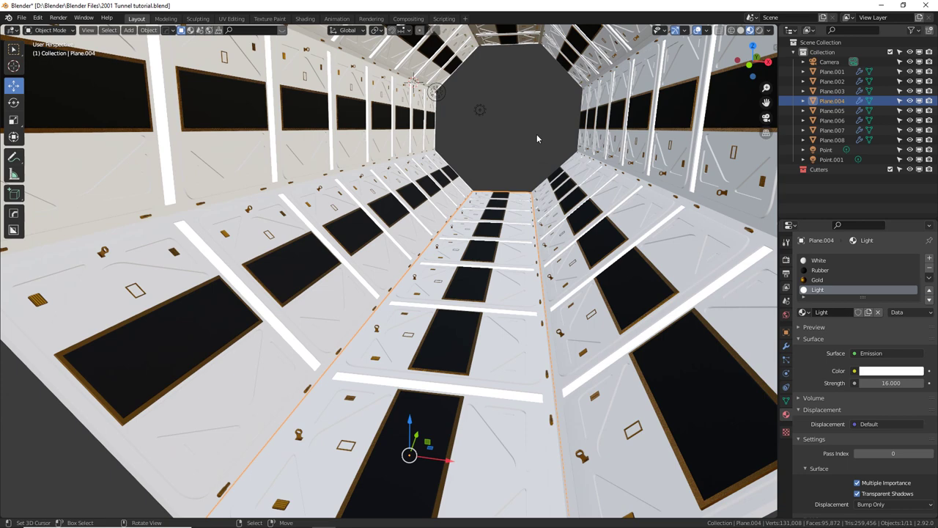
click(832, 159)
middle_drag(487, 158, 407, 102)
shift+click(409, 105)
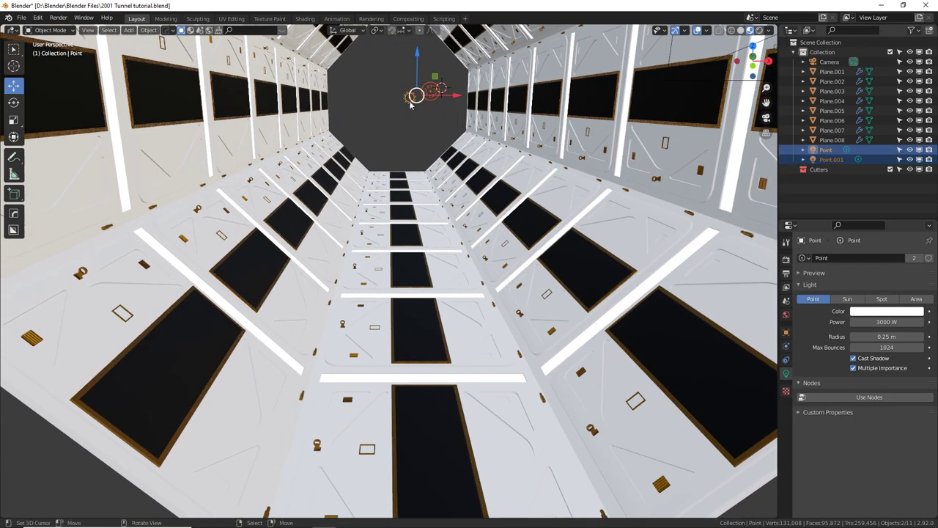
key(Delete)
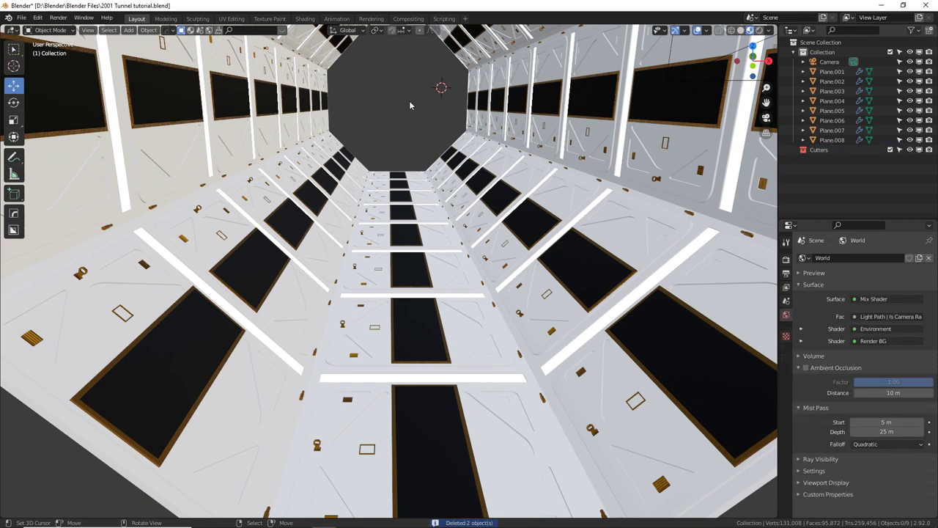
Preview the tunnel in Rendered shading and examine the emissive strip lighting from several angles.
click(759, 30)
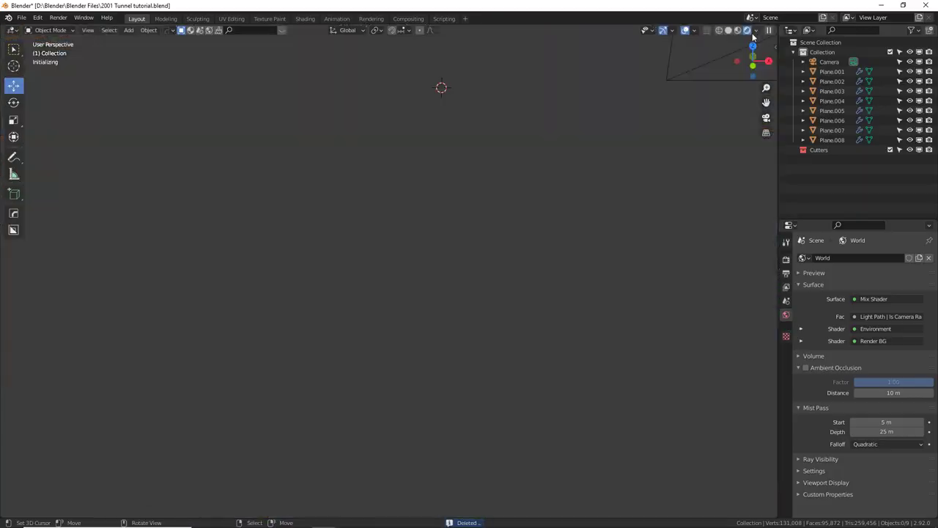
scroll(542, 153, down, 2)
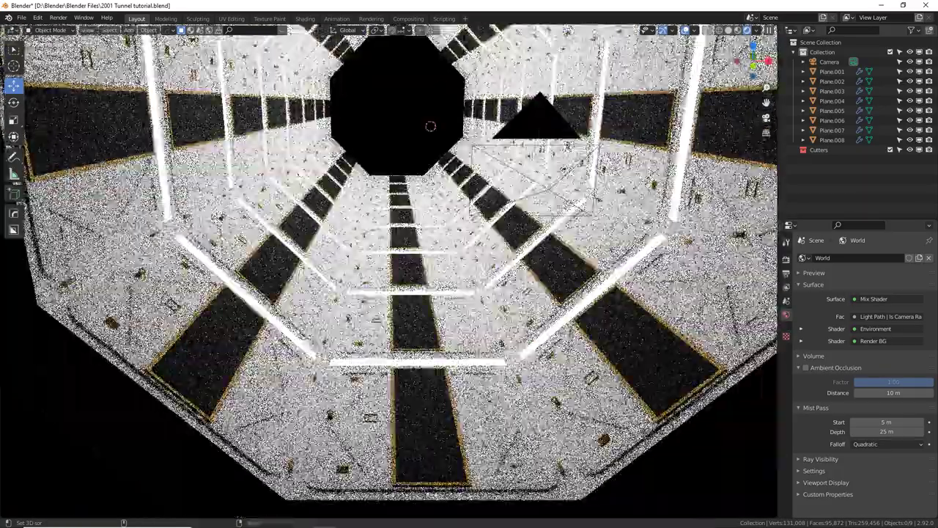
shift+middle_drag(542, 152, 477, 301)
scroll(503, 230, down, 2)
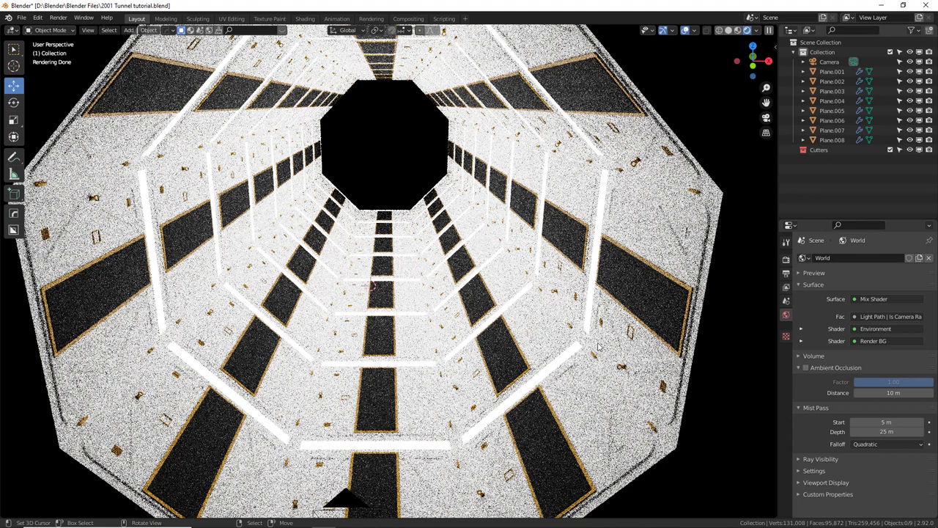
middle_drag(465, 314, 484, 308)
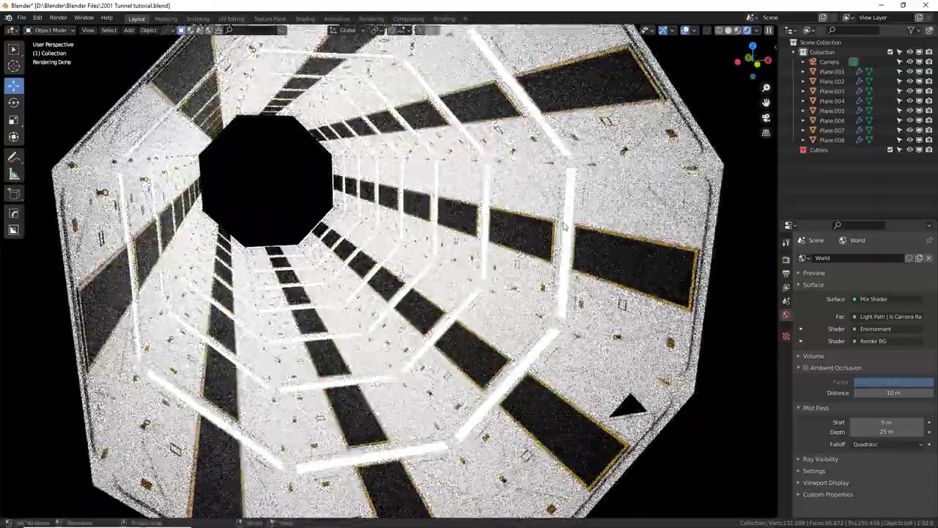
middle_drag(555, 224, 351, 276)
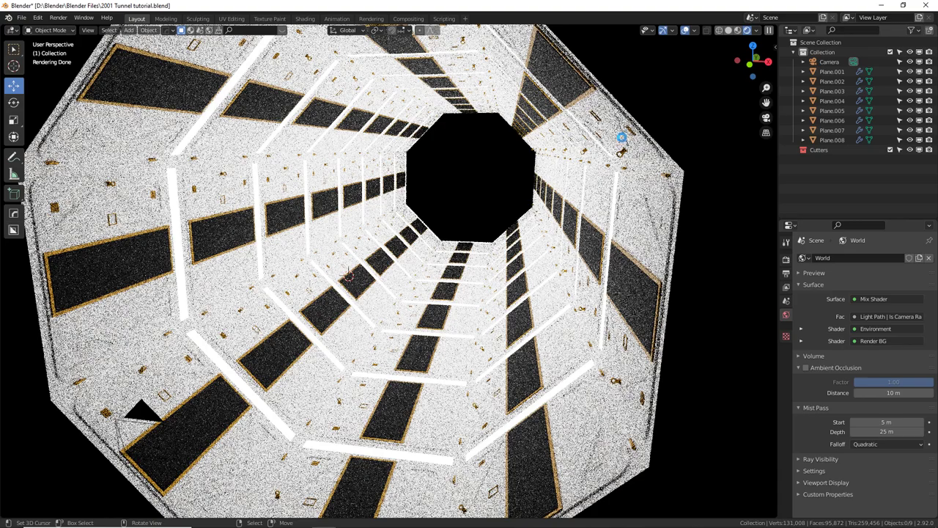
Render the camera view, compare it with the render in the other slot, and close the render window.
key(F12)
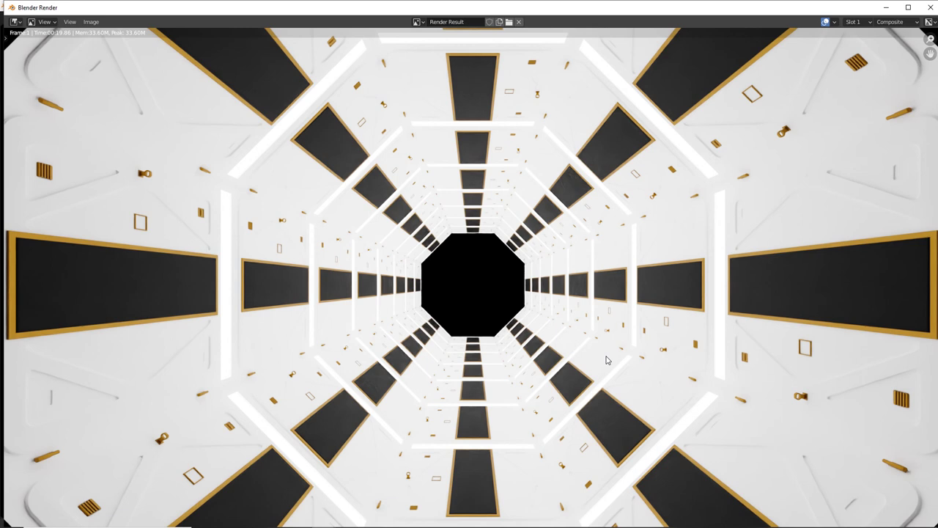
key(j)
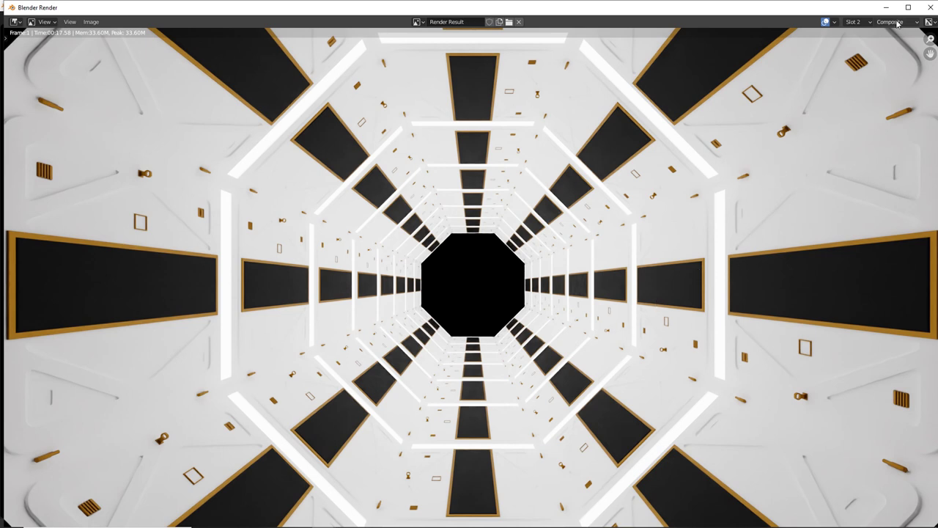
click(929, 7)
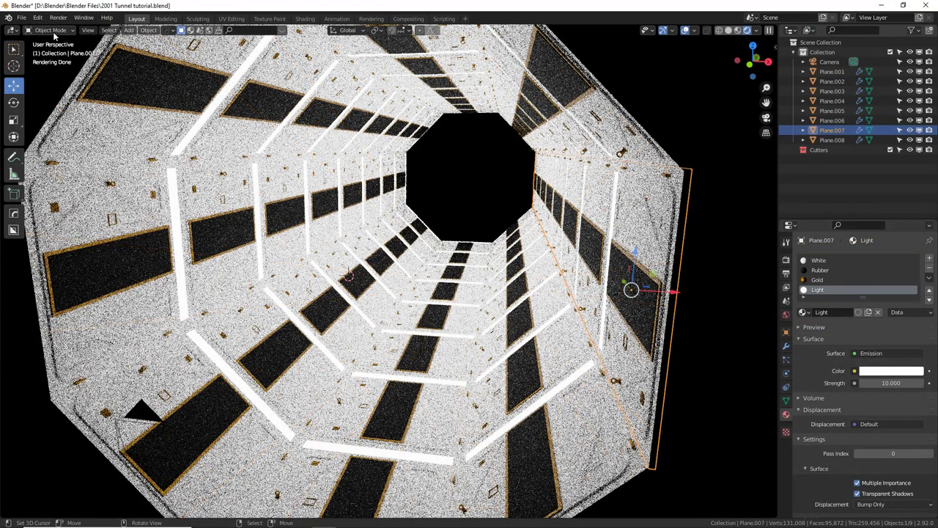
Split the 3D viewport horizontally and make the lower area an Image Editor showing the Render Result.
mouse_move(775, 27)
mouse_down()
mouse_move(780, 182)
mouse_move(781, 165)
mouse_up()
click(12, 173)
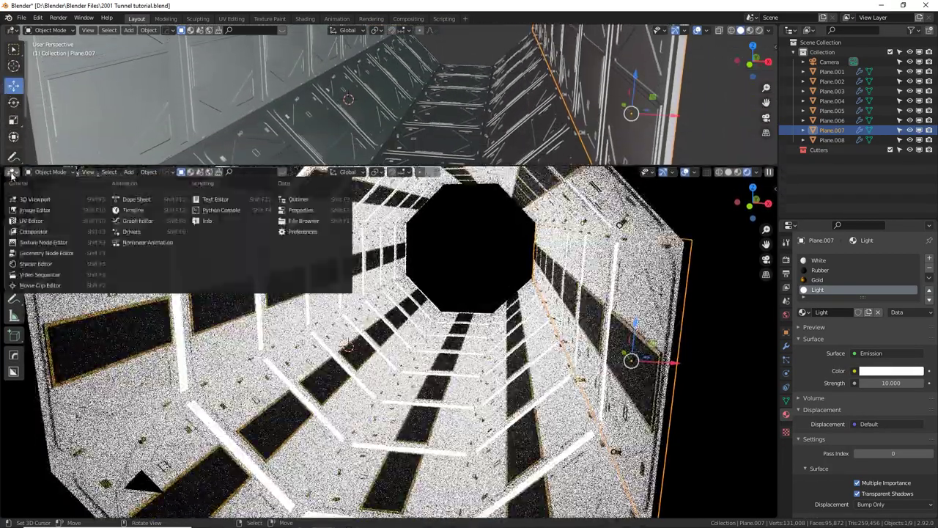
click(34, 210)
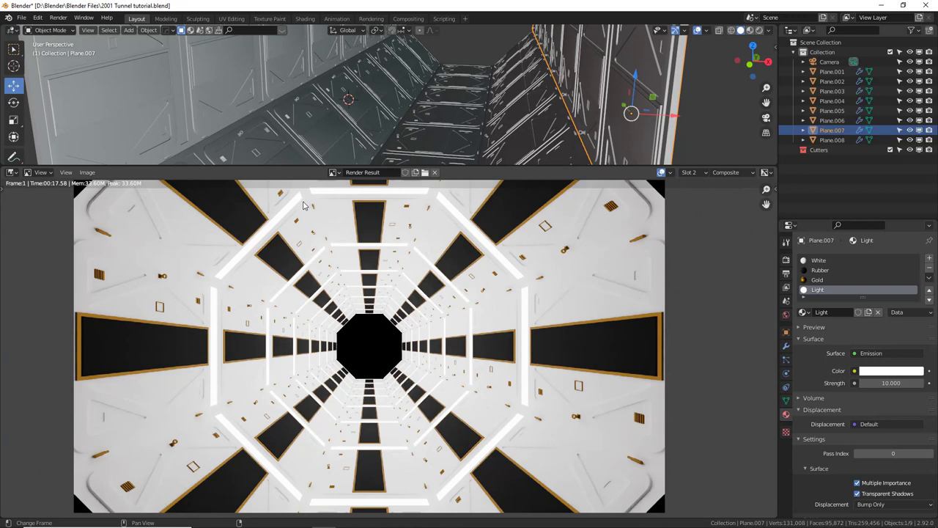
click(333, 173)
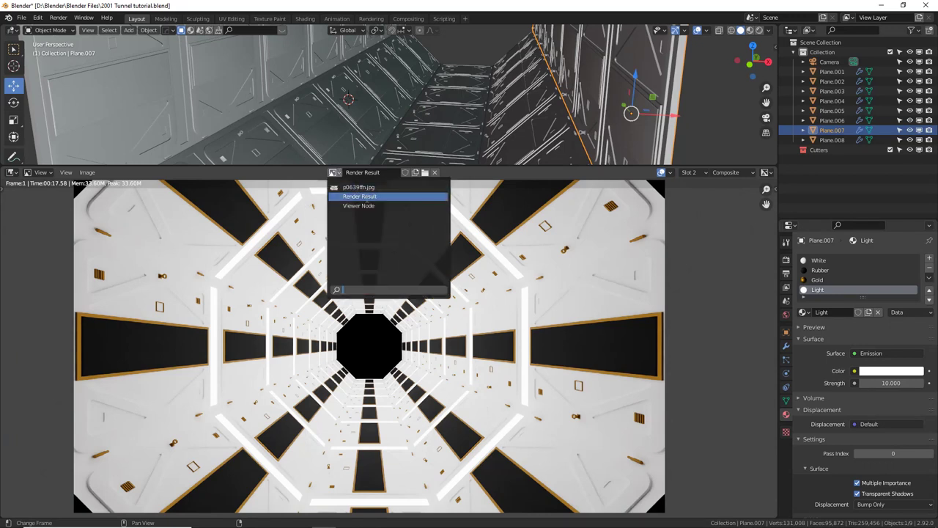
click(370, 196)
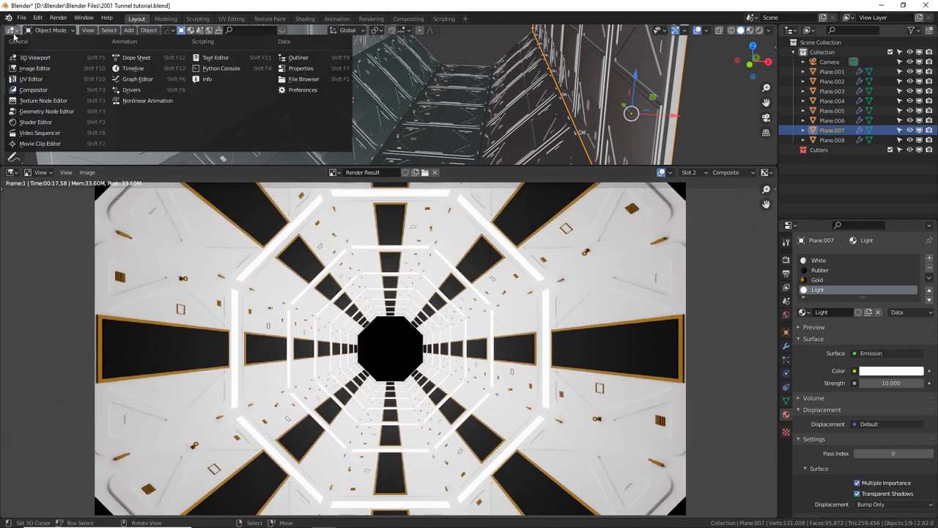
Turn the upper 3D viewport area into a Compositor with its sidebar hidden and the nodes framed.
click(50, 90)
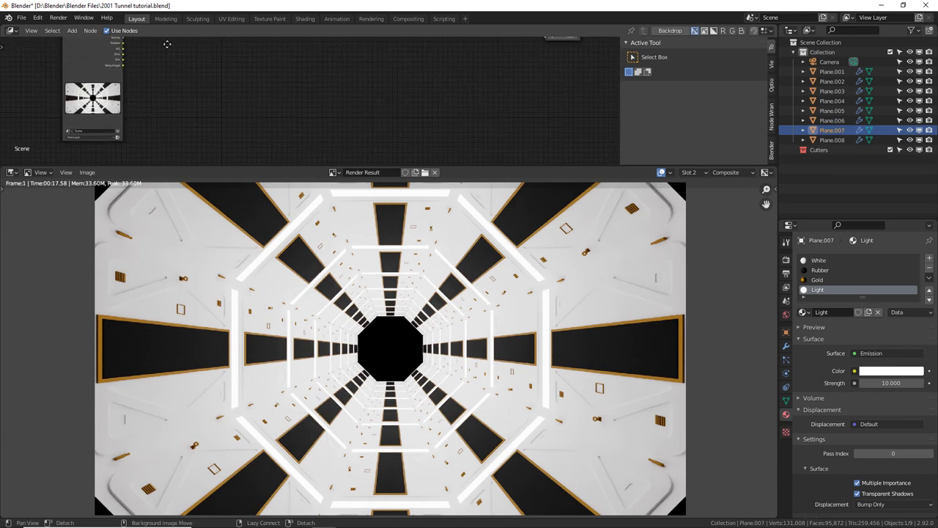
key(Home)
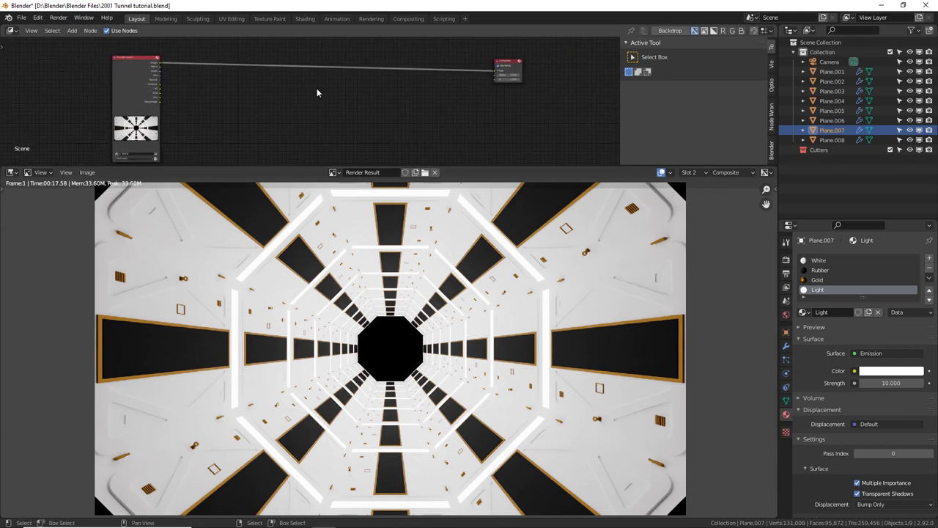
key(n)
scroll(473, 110, up, 2)
middle_drag(468, 106, 393, 134)
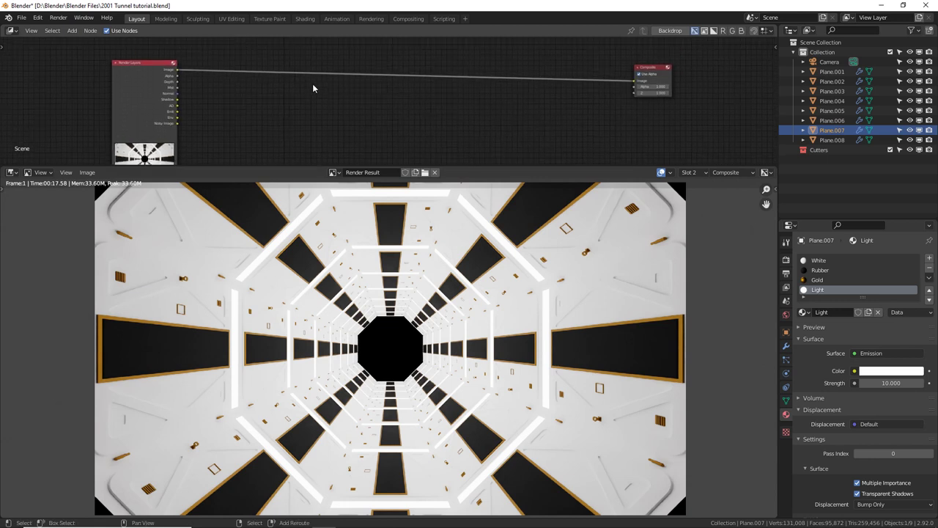
Add a Mix node on the link between the Render Layers and Composite nodes.
key(shift+a)
click(298, 43)
text(m)
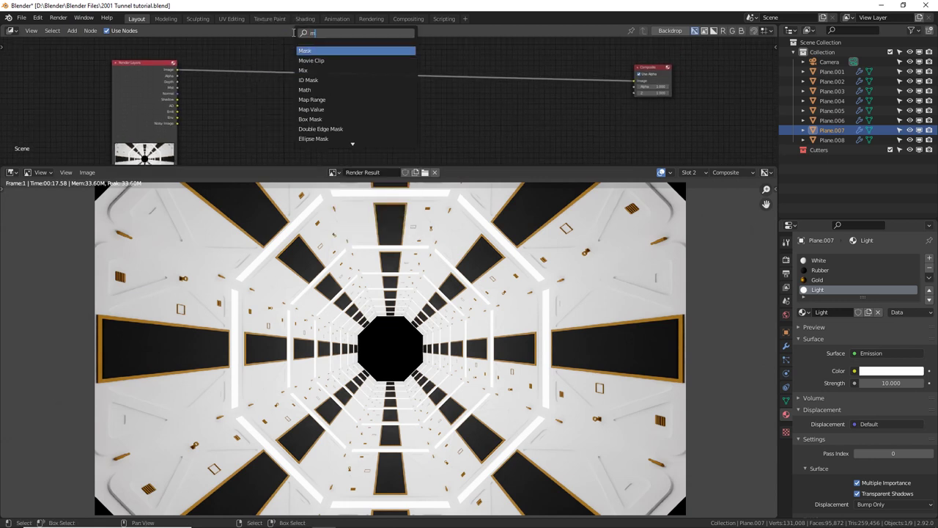
text(ix)
click(326, 50)
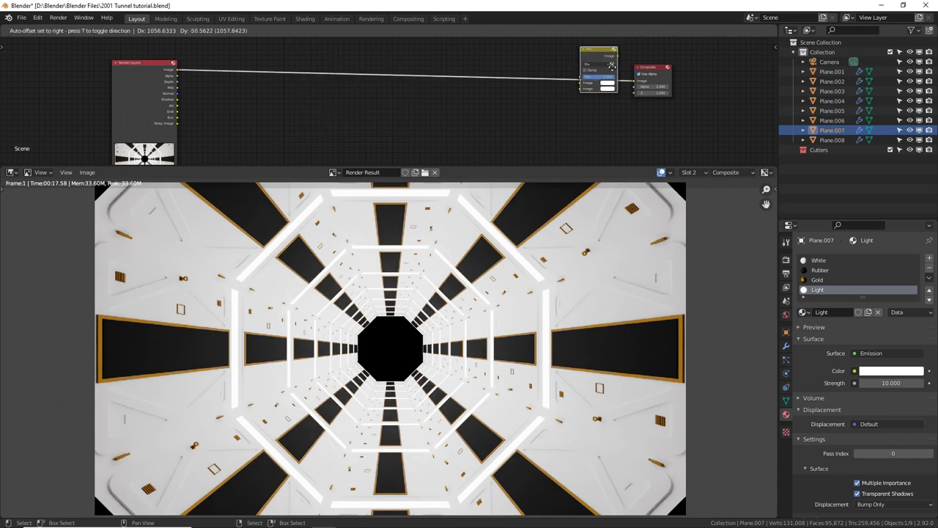
click(583, 90)
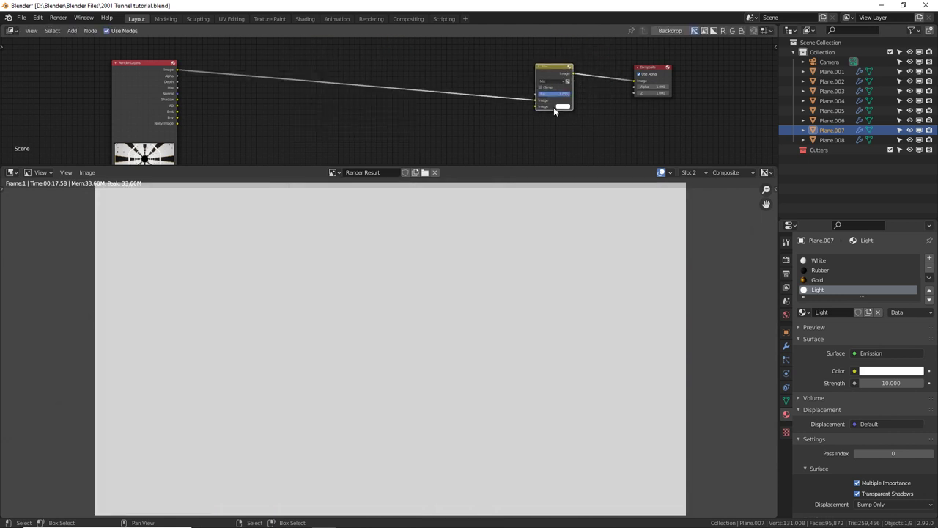
Add a Glare node, feed it the Render Layers image, and connect its output to the Mix node's second image input.
key(shift+a)
click(303, 117)
text(gl)
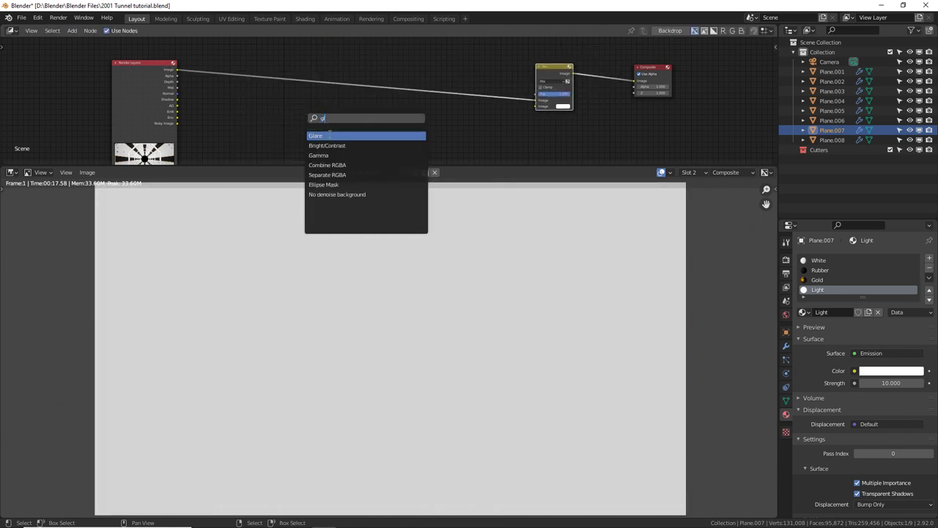
click(330, 135)
click(329, 135)
middle_drag(304, 109, 191, 50)
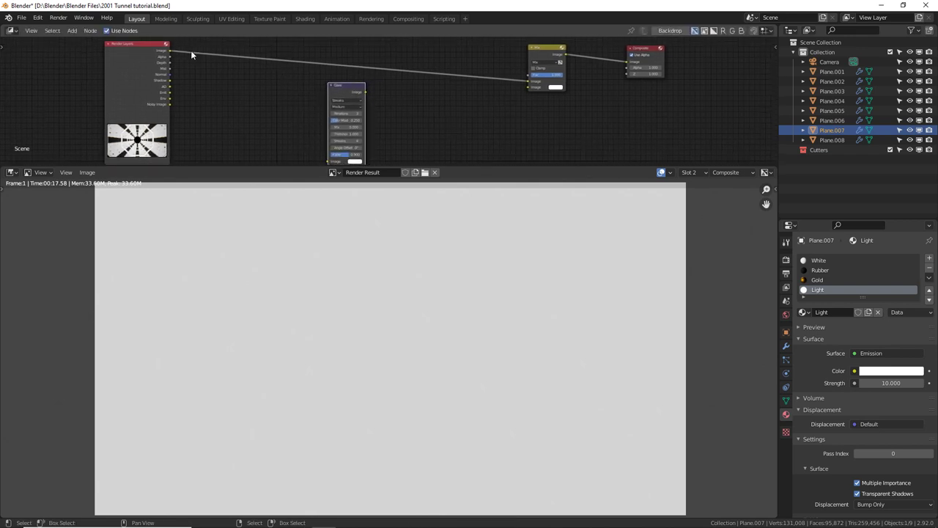
drag(169, 49, 329, 161)
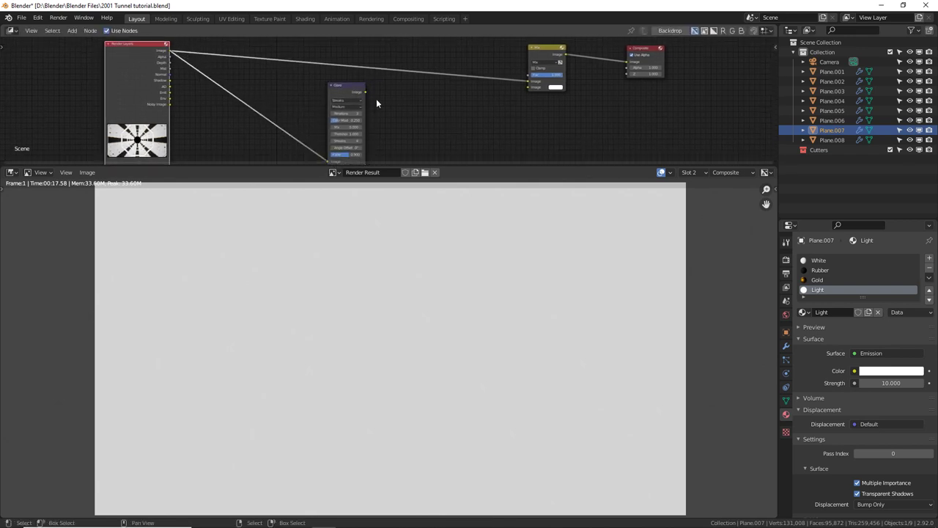
drag(365, 92, 528, 88)
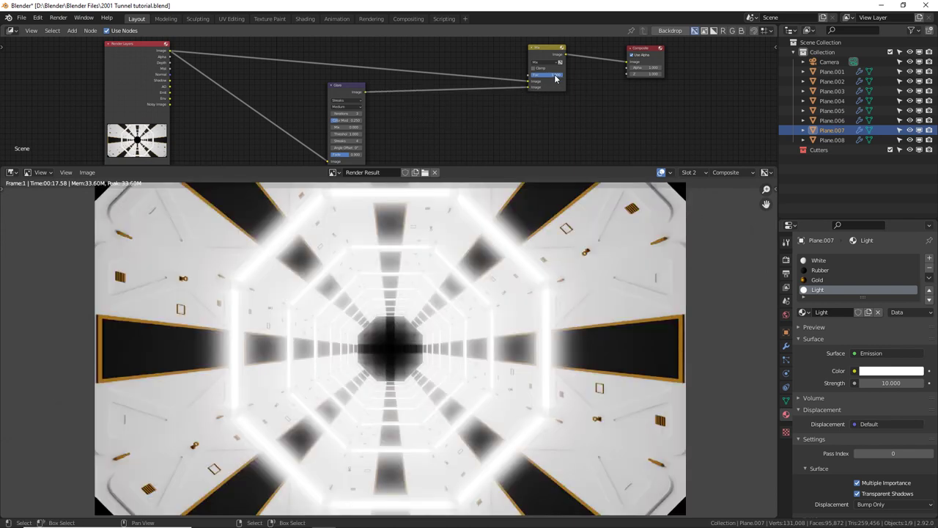
Set the Mix node's blending mode to Add with a factor of 1.
mouse_move(553, 76)
mouse_down()
mouse_move(530, 76)
mouse_move(563, 76)
mouse_up()
click(549, 62)
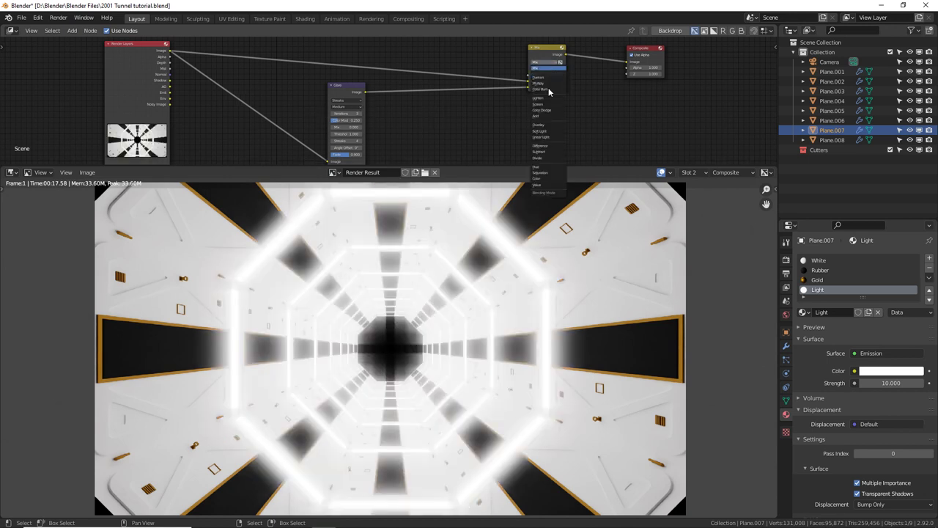
click(549, 115)
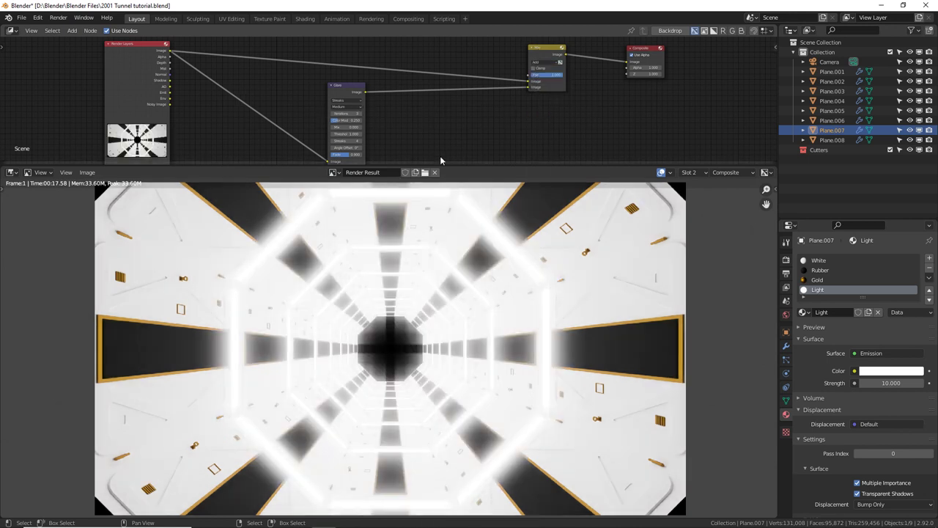
Set the Glare node to Fog Glow with mix 1 and size 7, leaving the Add factor at 1.
click(349, 100)
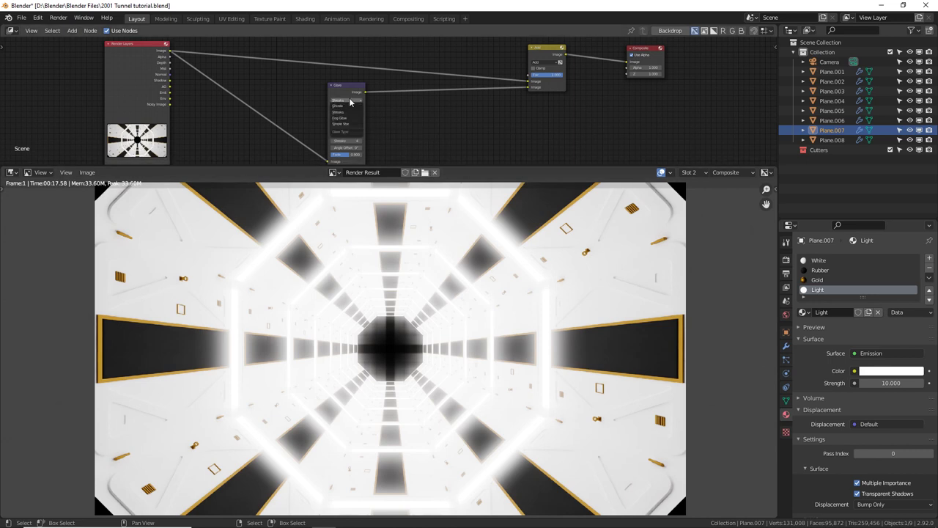
click(354, 118)
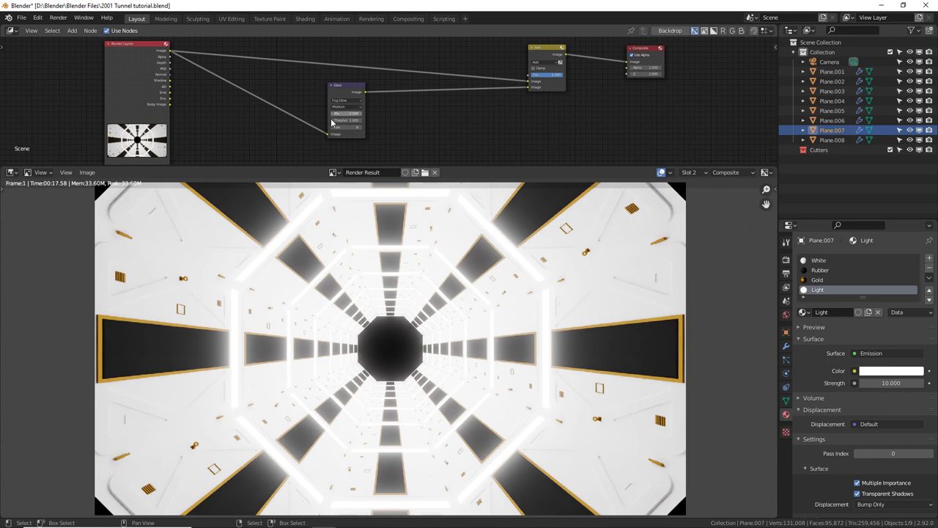
click(340, 114)
text(1)
key(Return)
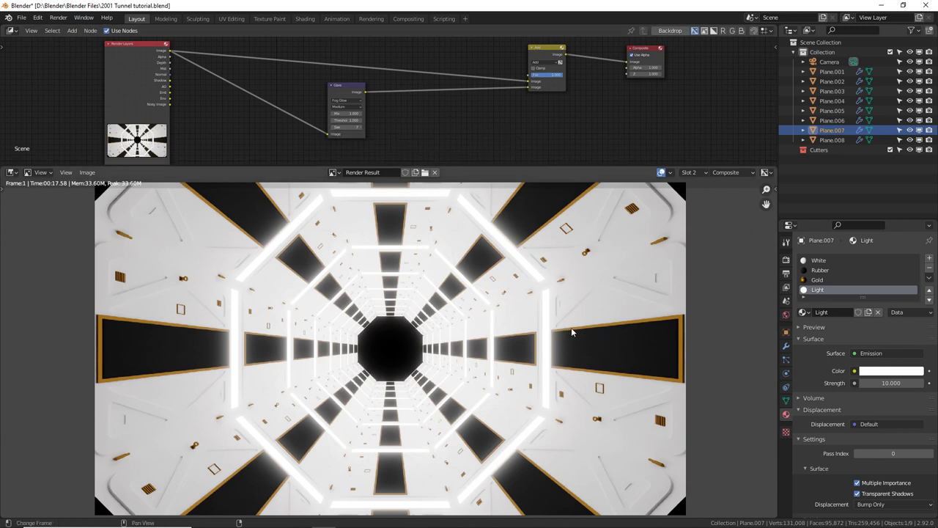
mouse_move(557, 75)
mouse_down()
mouse_move(531, 76)
mouse_move(564, 79)
mouse_up()
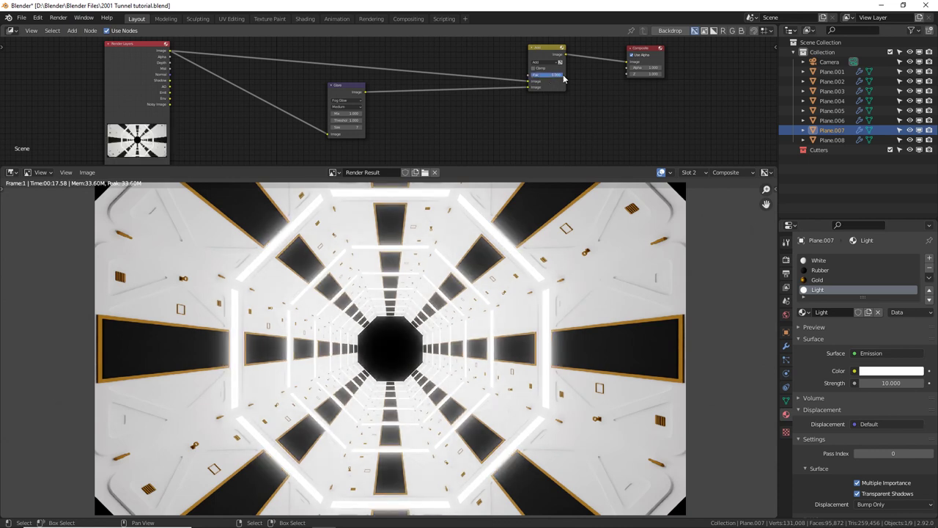
Duplicate the Add node onto the link between Render Layers and Add, and set the copy to Multiply.
middle_drag(494, 132, 503, 137)
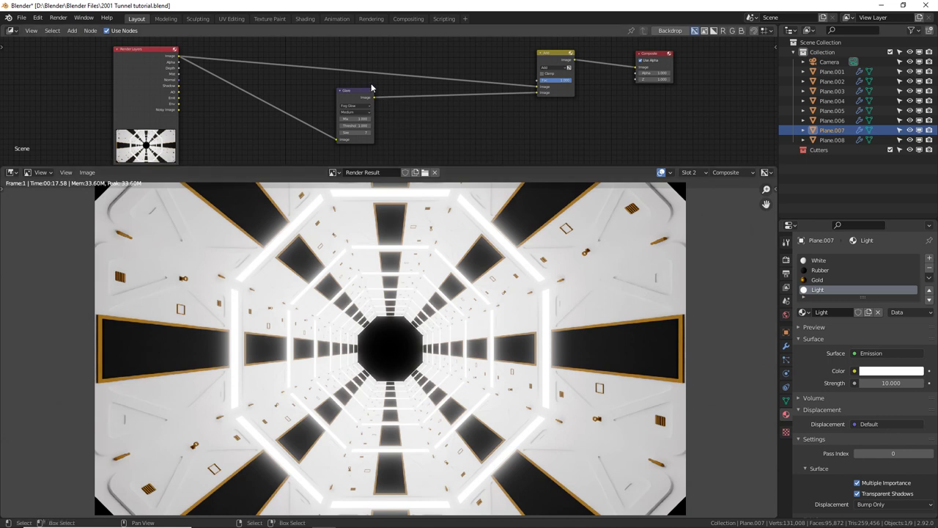
click(547, 58)
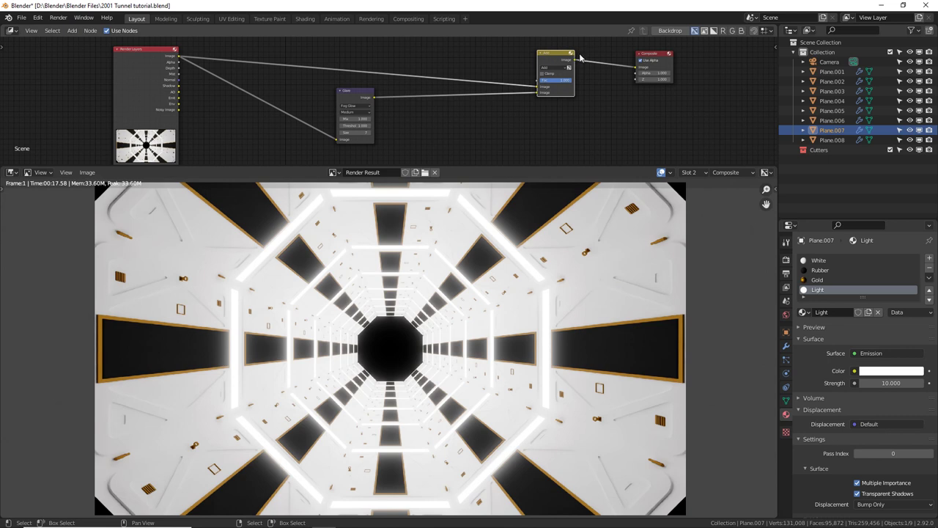
key(shift+d)
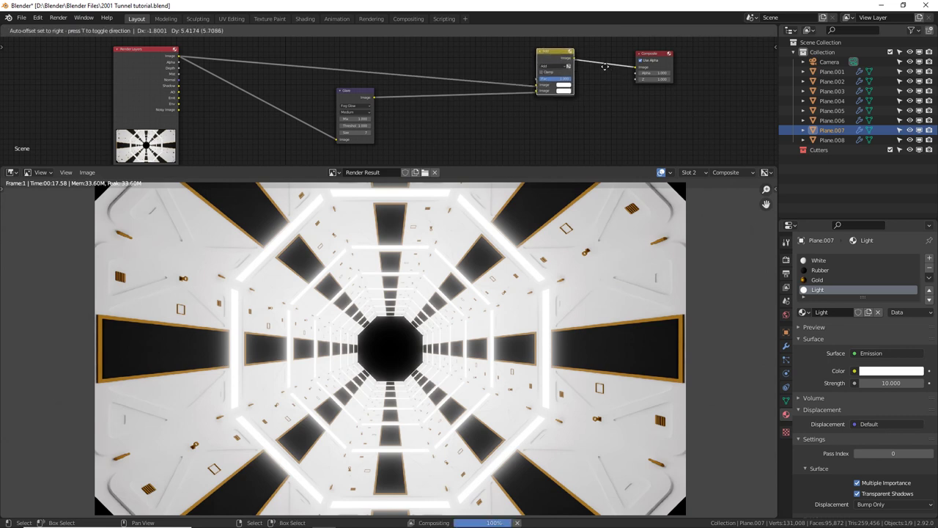
click(539, 67)
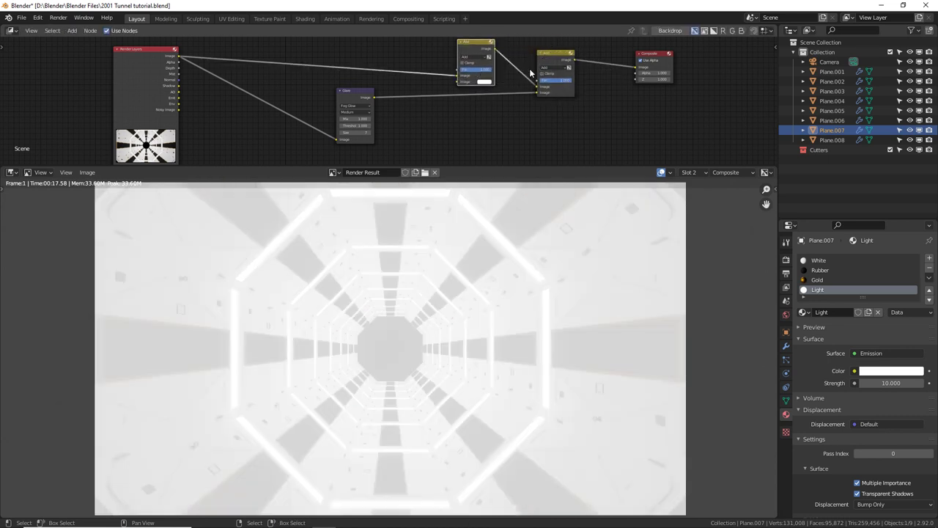
click(483, 58)
click(475, 82)
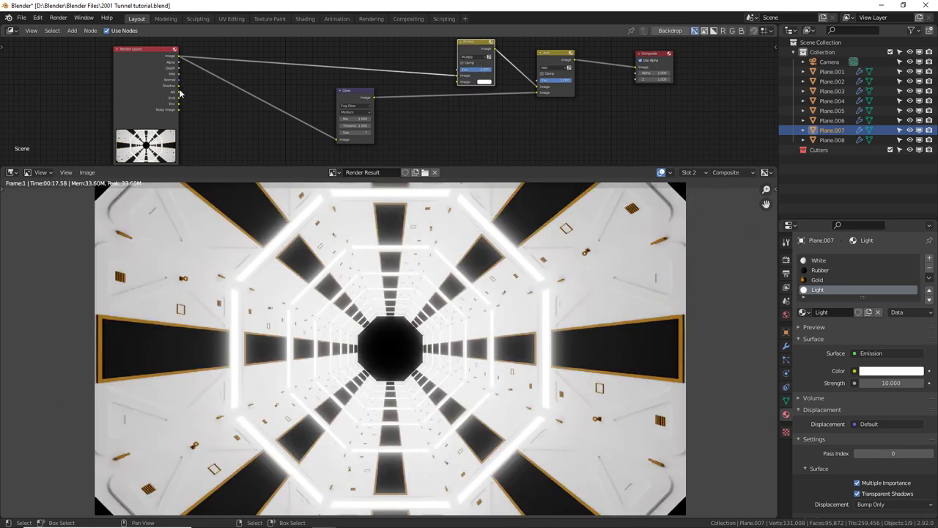
Connect the Render Layers AO pass to the Multiply node's second image input, with the factor at 1.
drag(178, 92, 462, 85)
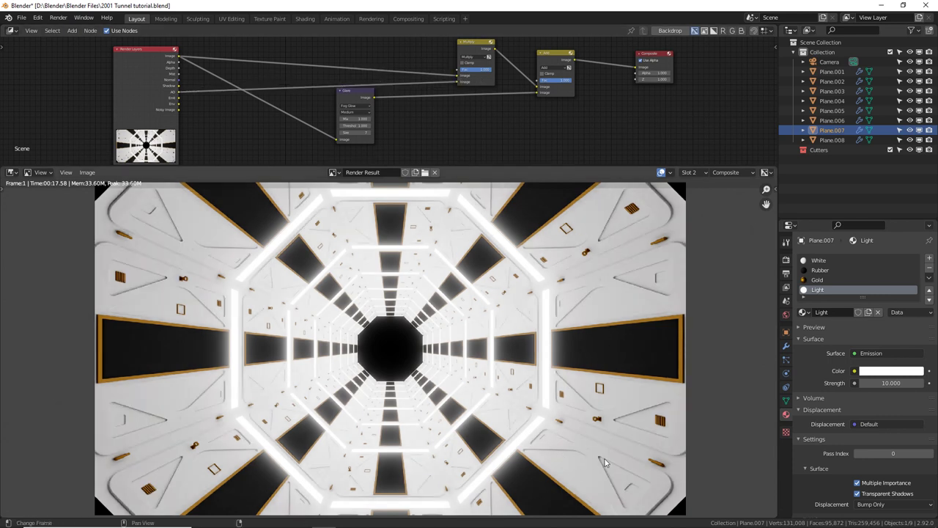
mouse_move(485, 71)
mouse_down()
mouse_move(477, 69)
mouse_move(493, 69)
mouse_up()
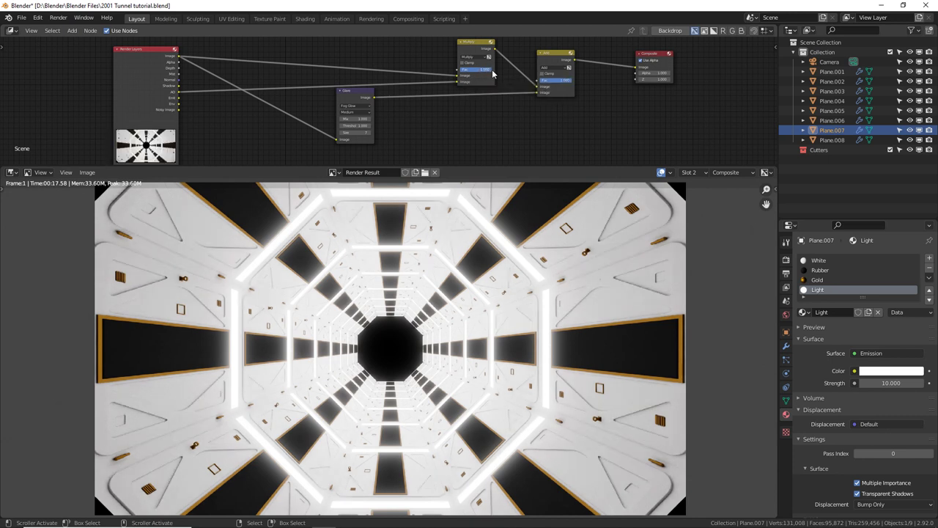
Insert an RGB Curves node on the AO link to the Multiply node and pull its curve down to darken the ambient occlusion.
key(shift+a)
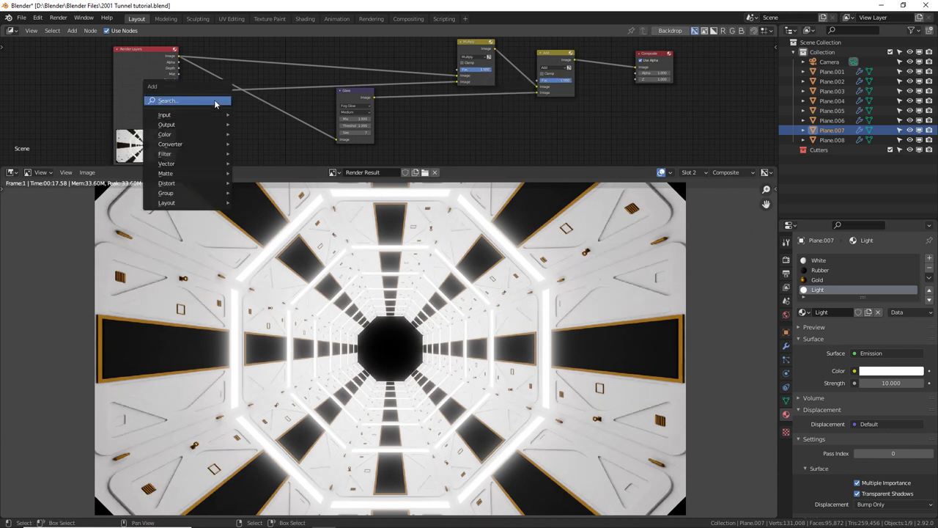
click(214, 102)
text(curv)
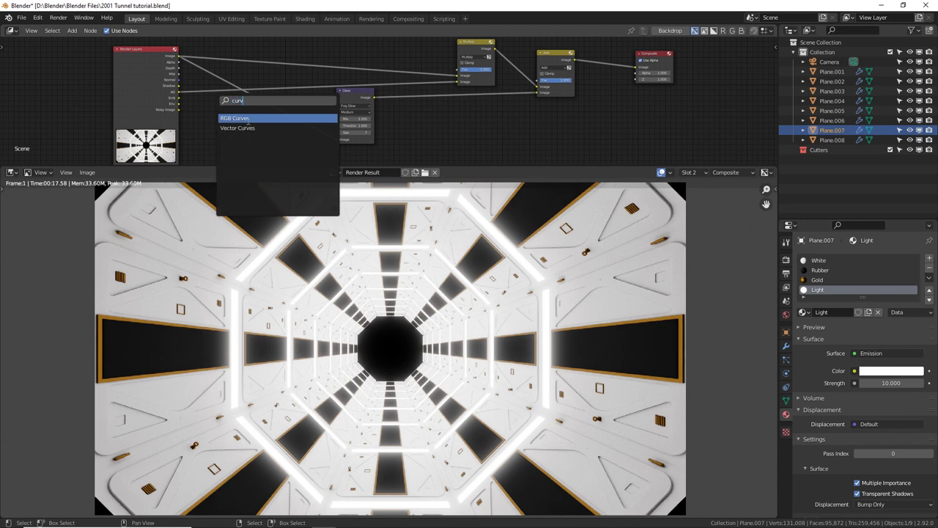
key(Return)
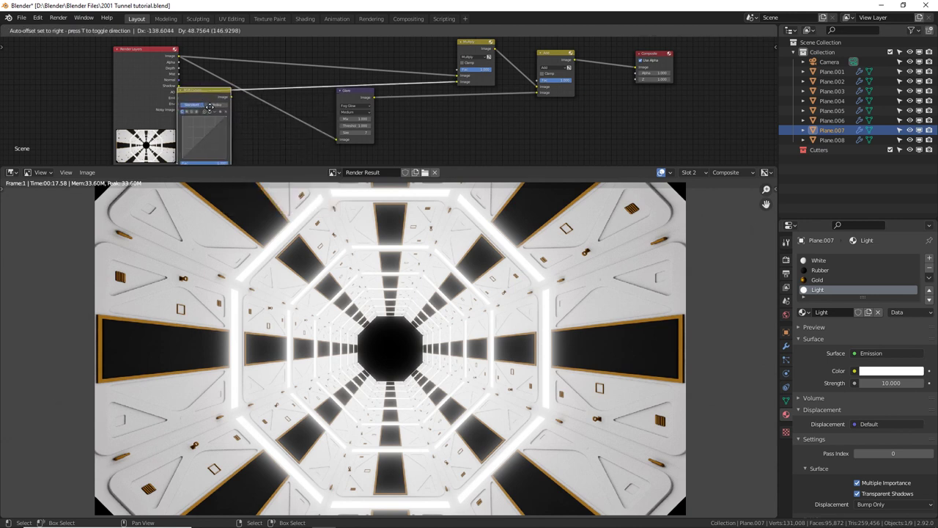
click(231, 133)
drag(230, 133, 236, 147)
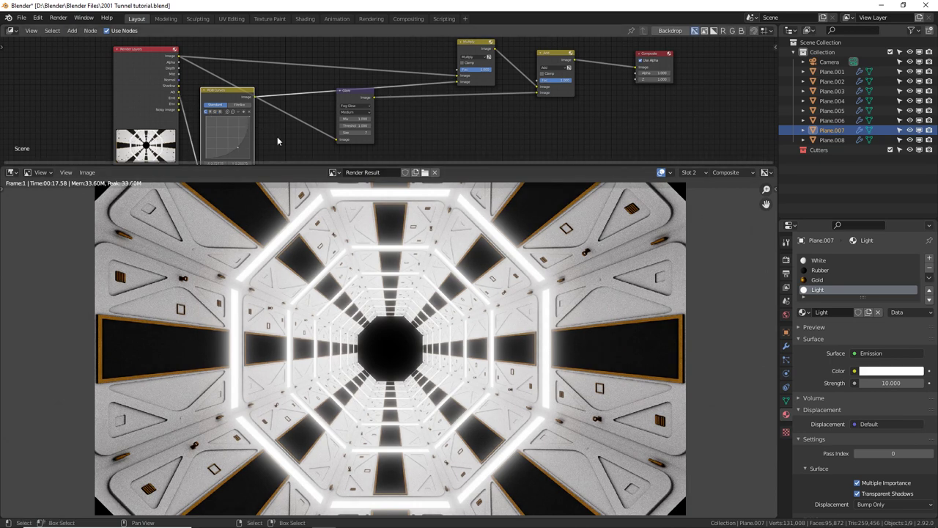
Show the World settings and insert a Denoise node on the link between the RGB Curves and Multiply nodes.
middle_drag(277, 136, 282, 127)
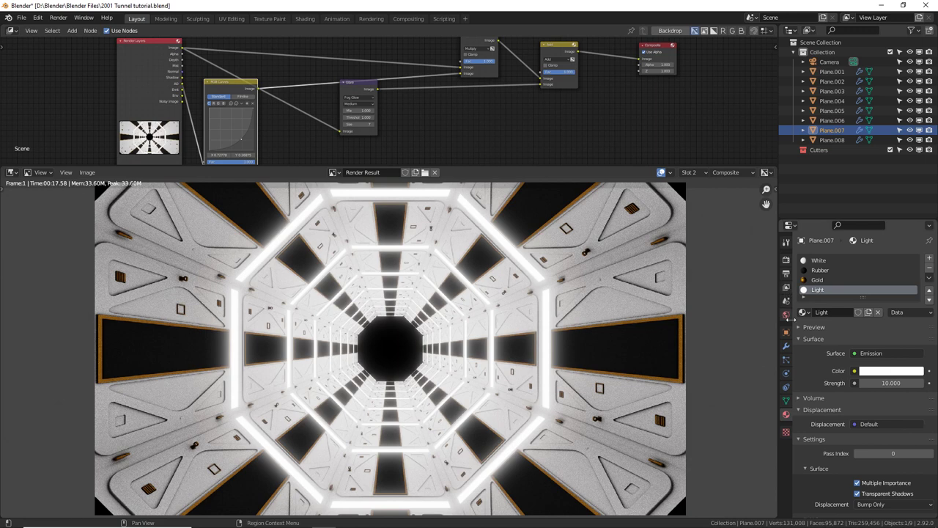
click(786, 315)
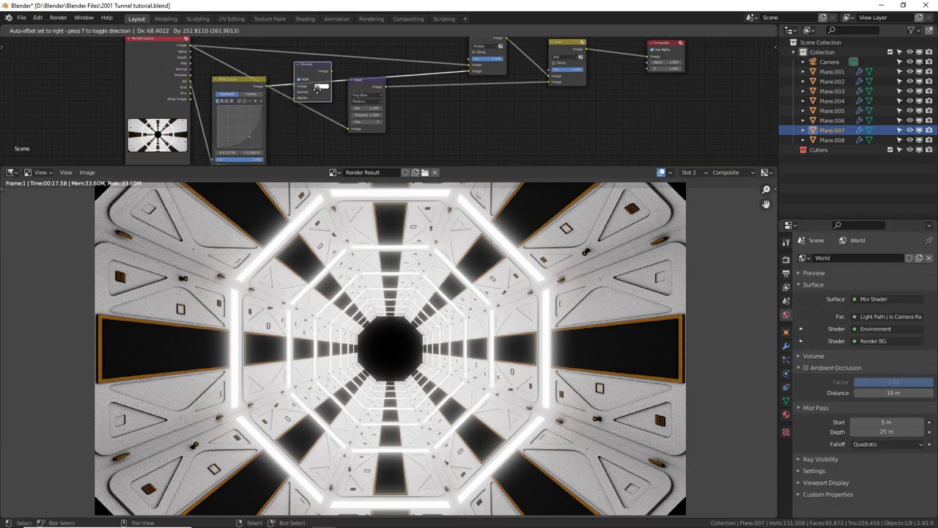
click(320, 93)
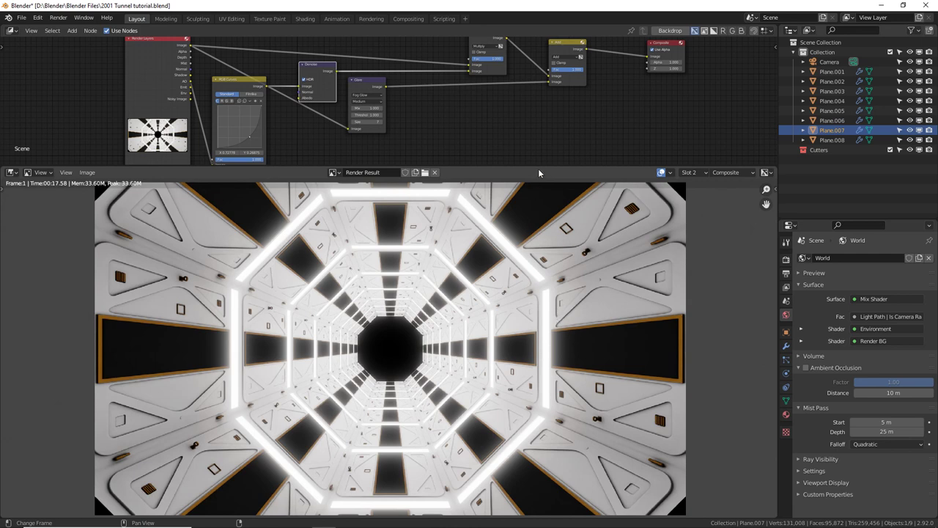
Enlarge the render result view and examine the composited corridor's glow, panel shading and small details up close and as a whole.
drag(544, 165, 462, 67)
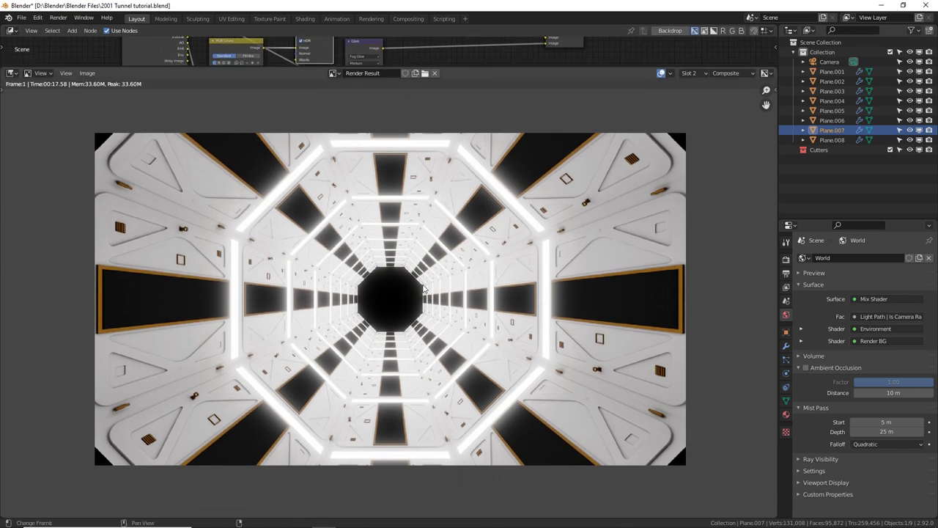
key(shift+Home)
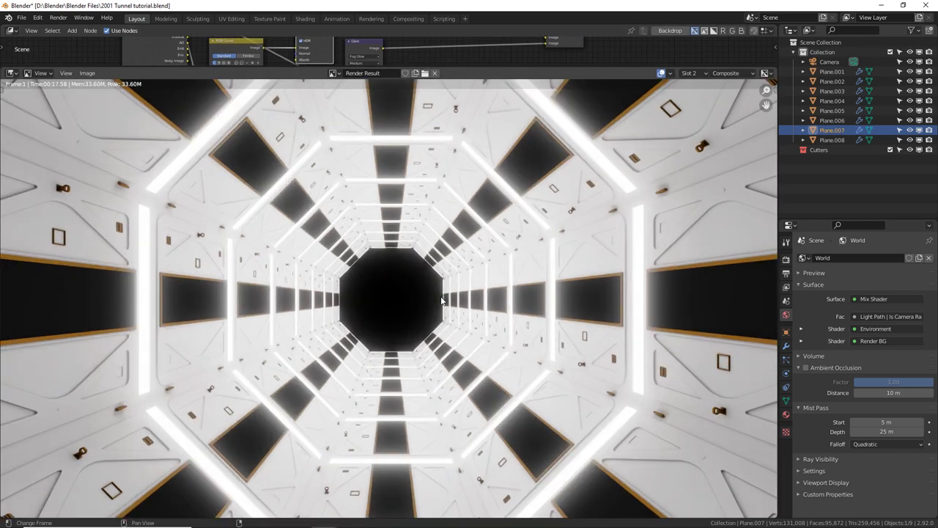
middle_drag(444, 301, 459, 264)
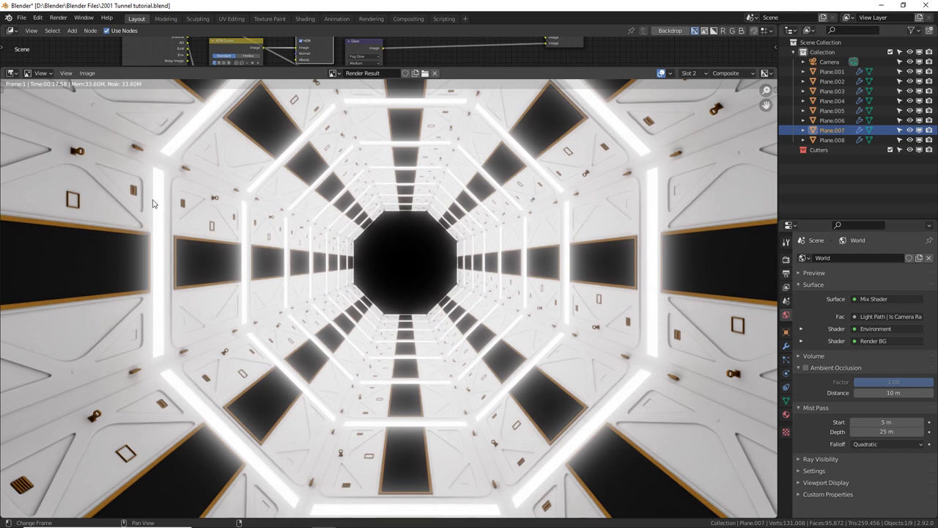
middle_drag(508, 322, 520, 353)
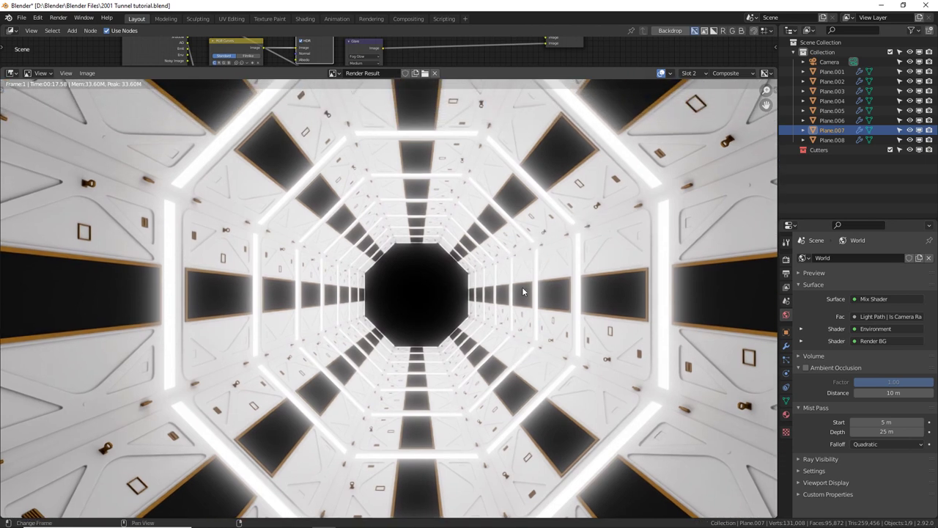
scroll(520, 291, down, 2)
scroll(520, 288, up, 1)
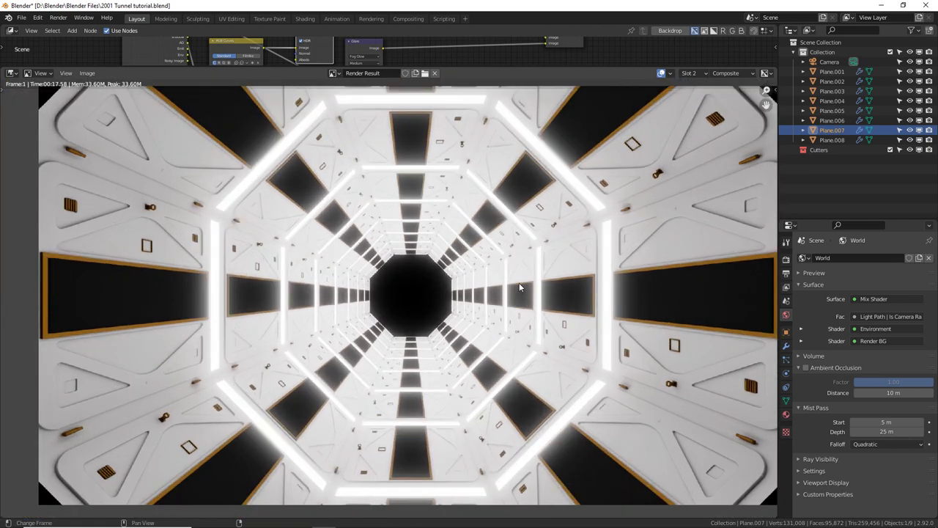
middle_drag(519, 283, 511, 273)
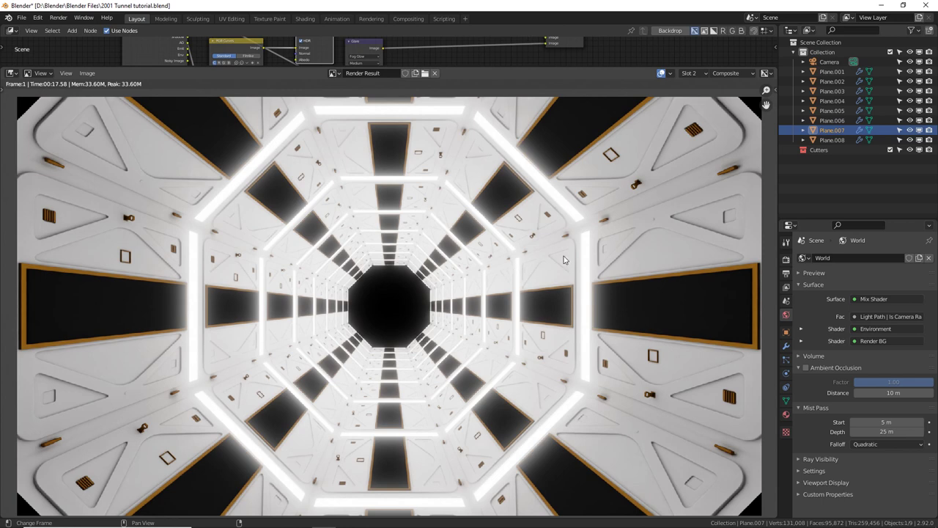
scroll(638, 253, up, 3)
middle_drag(626, 195, 533, 230)
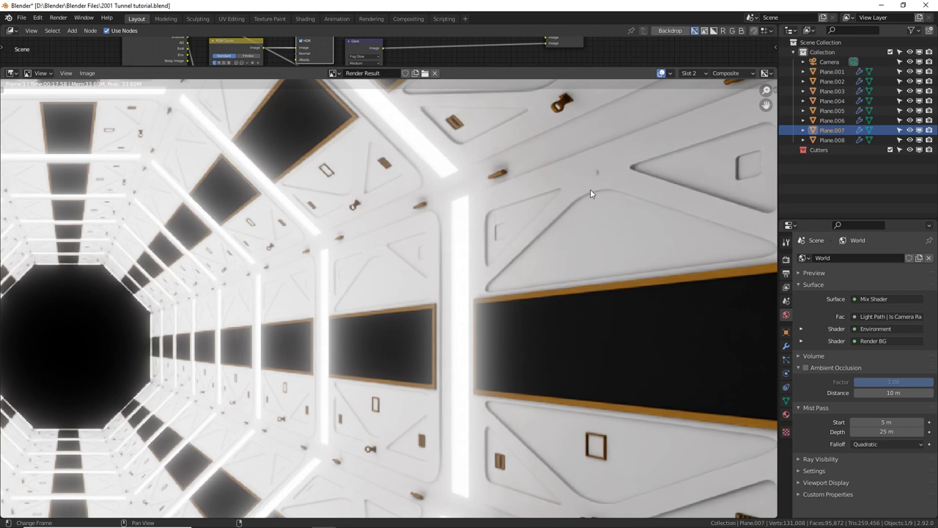
scroll(349, 295, down, 3)
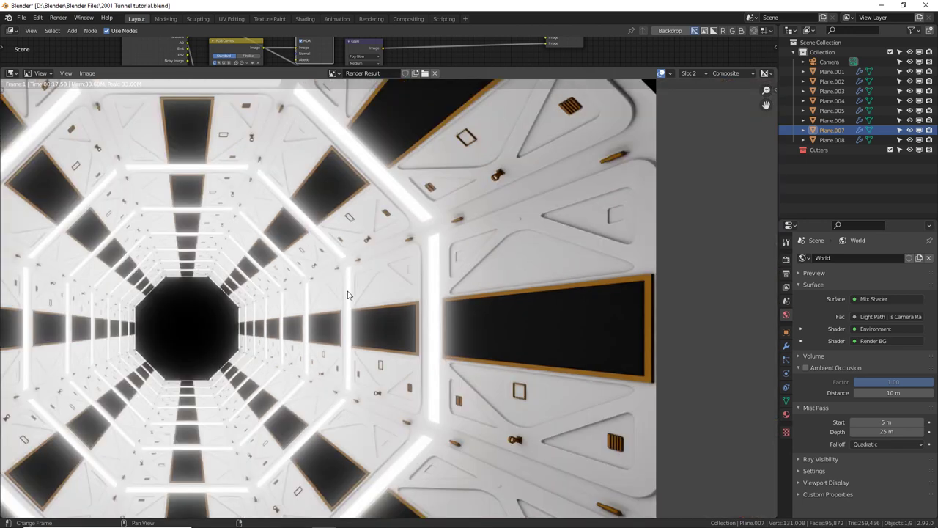
middle_drag(289, 258, 494, 230)
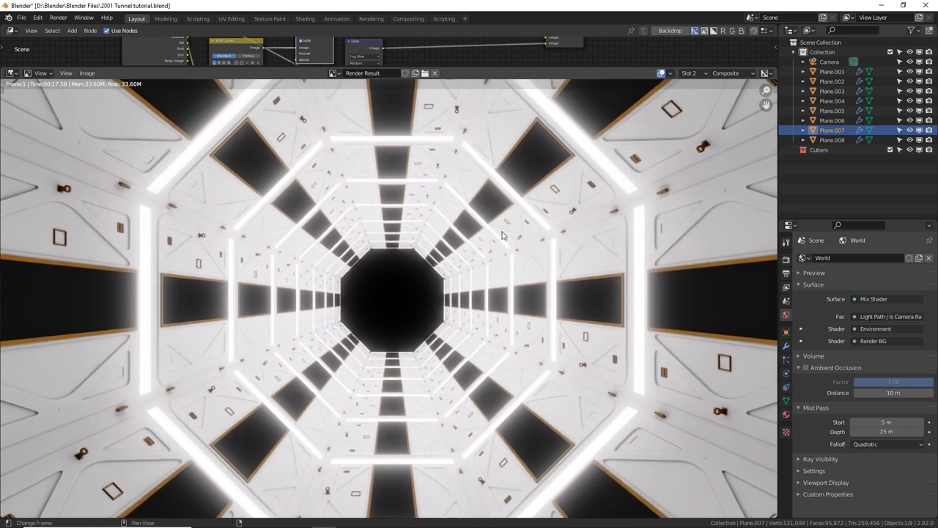
scroll(502, 234, down, 1)
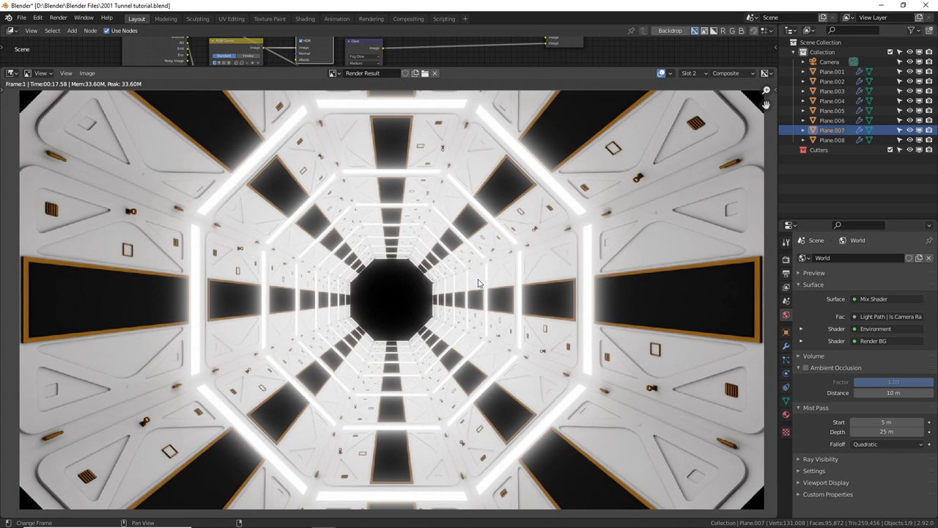
mouse_move(498, 67)
mouse_down()
mouse_move(509, 55)
mouse_move(514, 65)
mouse_up()
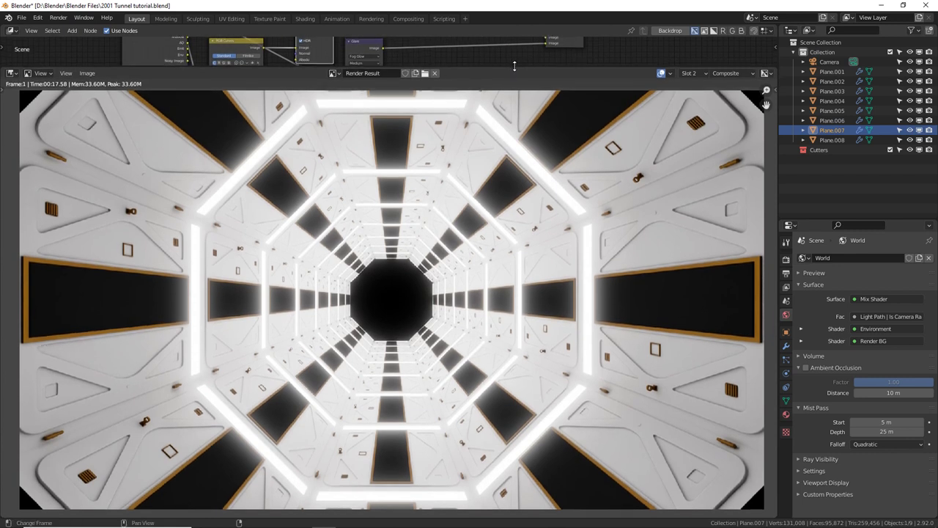